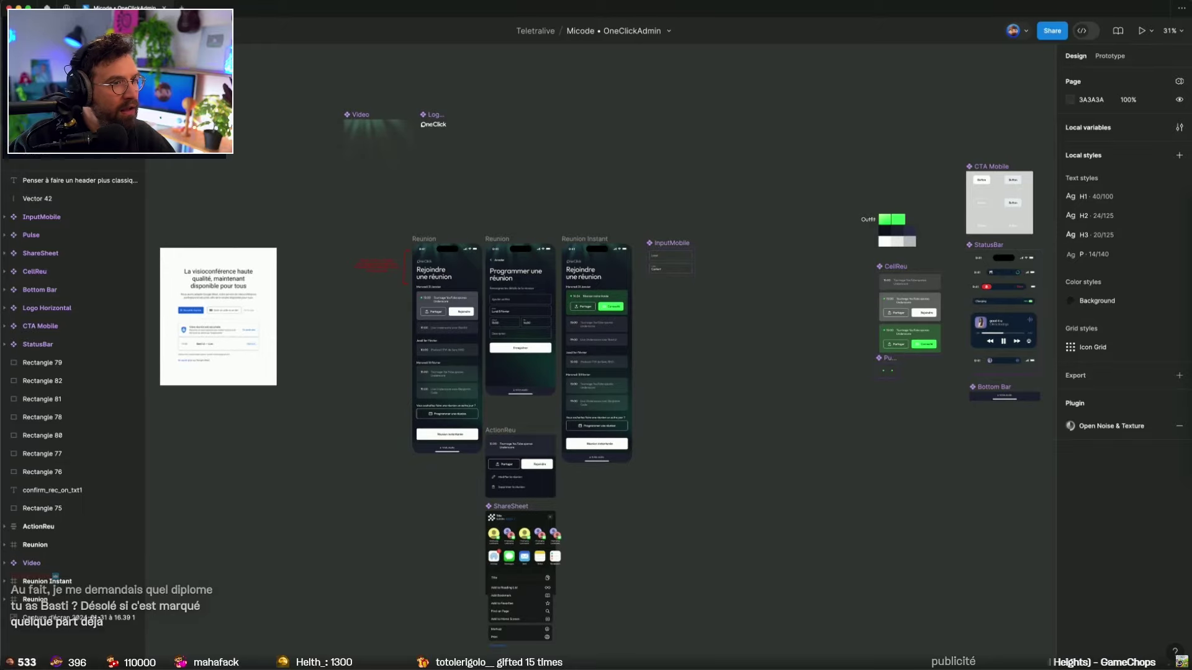
Step: Switch to the OneClickAdmin Desk page and pan across its frames
key(Page_Down)
scroll(702, 389, up, 2)
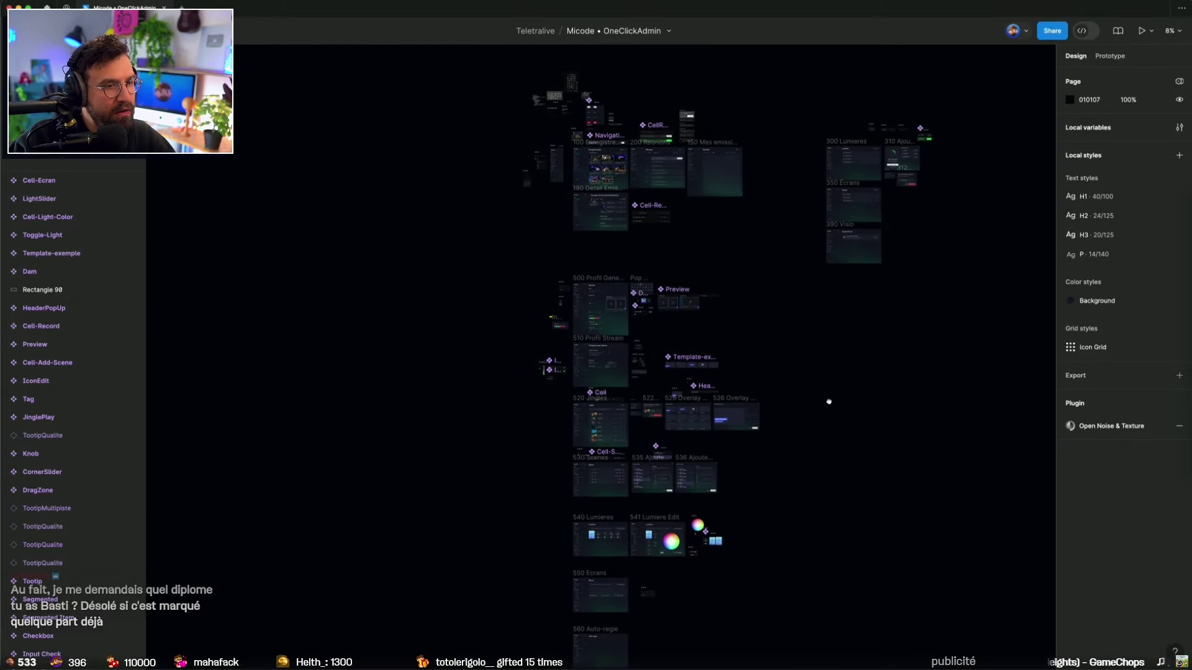
scroll(702, 373, up, 2)
scroll(708, 347, up, 2)
scroll(707, 305, up, 3)
drag(708, 304, 755, 362)
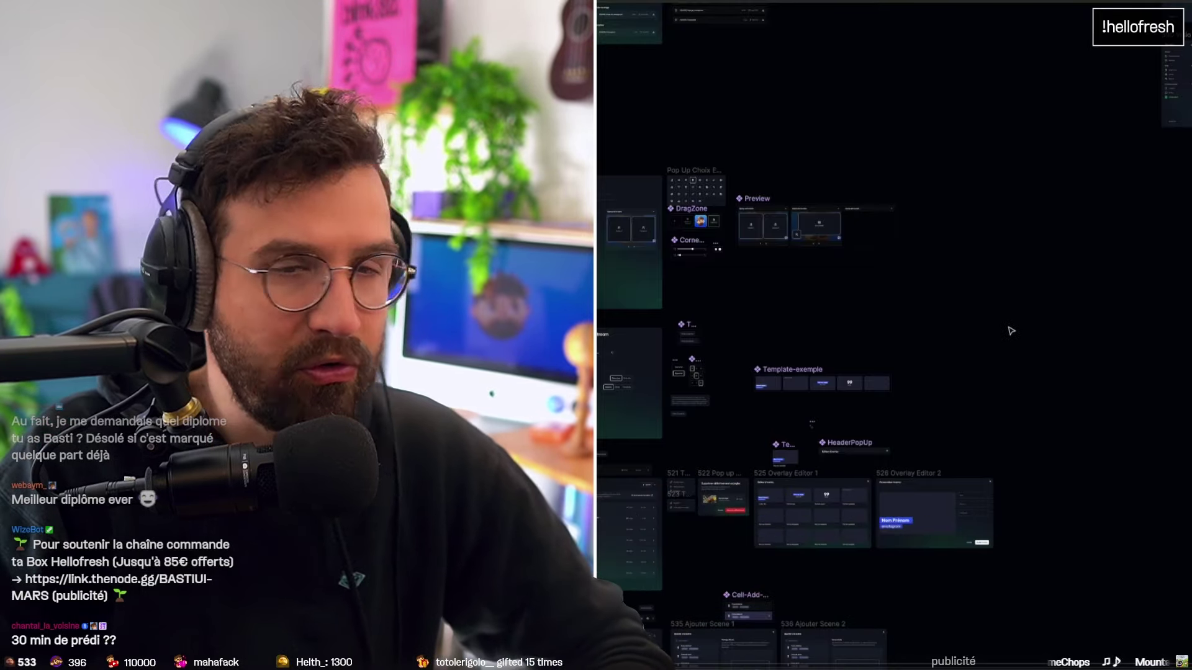
Step: Pan to the overlay editor frames and launch the Desk page as a prototype
drag(1011, 330, 1072, 372)
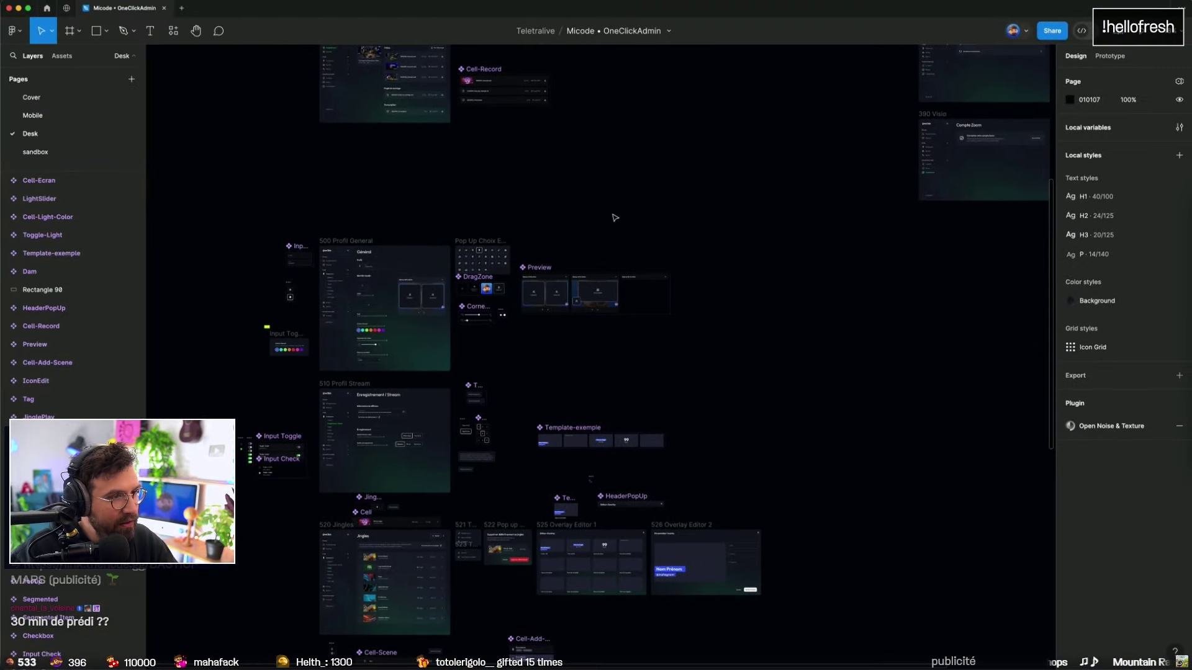
scroll(702, 263, left, 10)
scroll(702, 264, up, 3)
scroll(745, 302, up, 5)
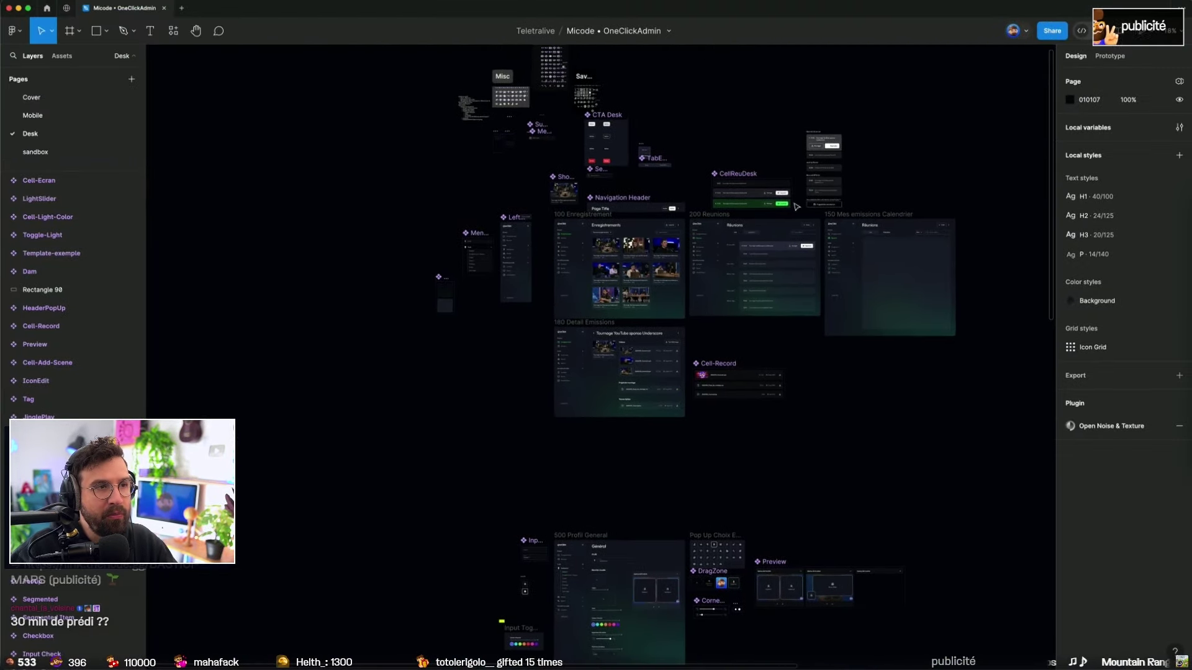
scroll(744, 301, up, 5)
scroll(632, 402, left, 1)
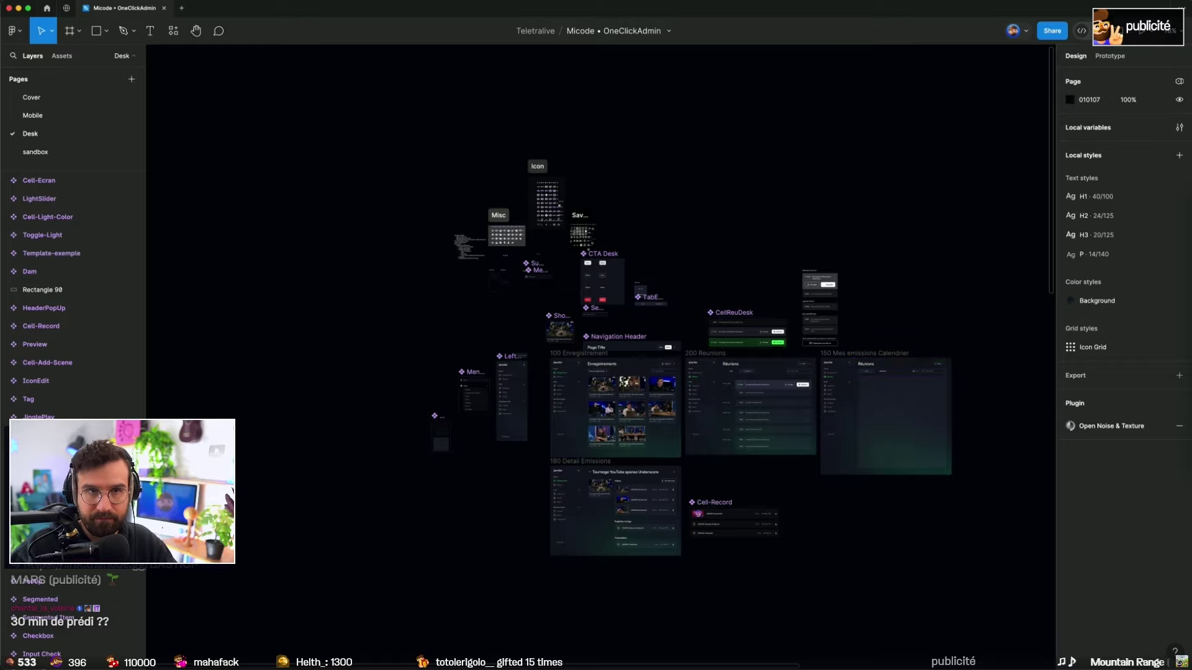
key(super+alt+Return)
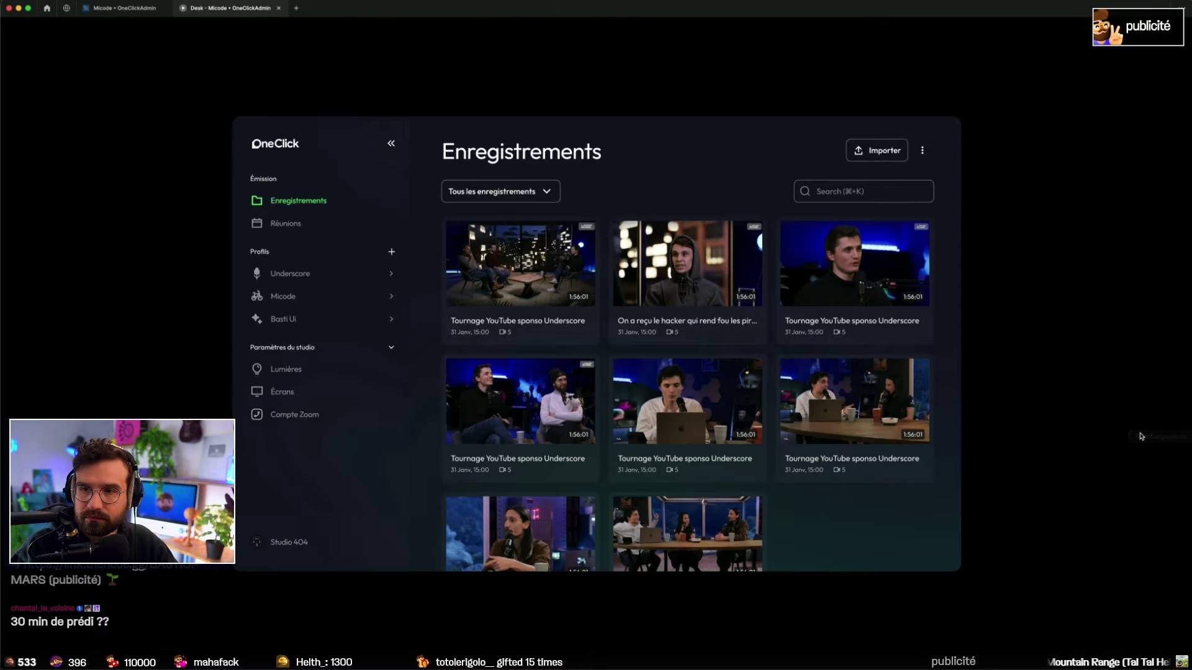
Step: Make the prototype fill the screen, then look over the design canvas in the editor
key(z)
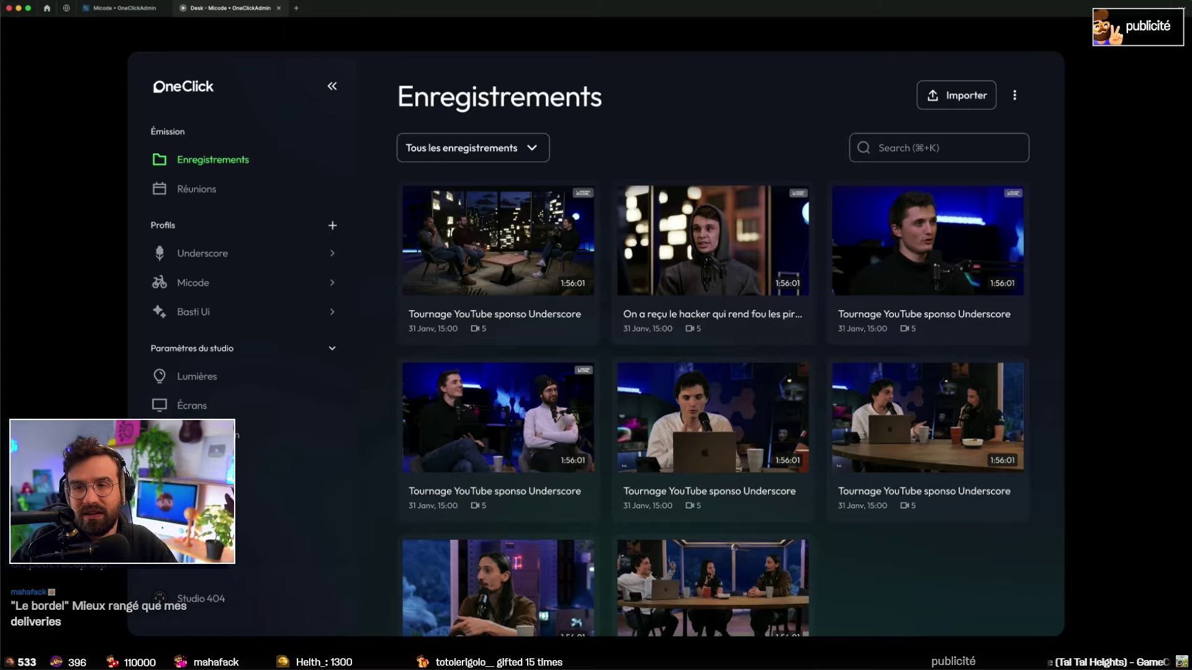
key(ctrl+shift+Tab)
scroll(392, 208, up, 5)
scroll(552, 354, right, 5)
scroll(553, 354, down, 5)
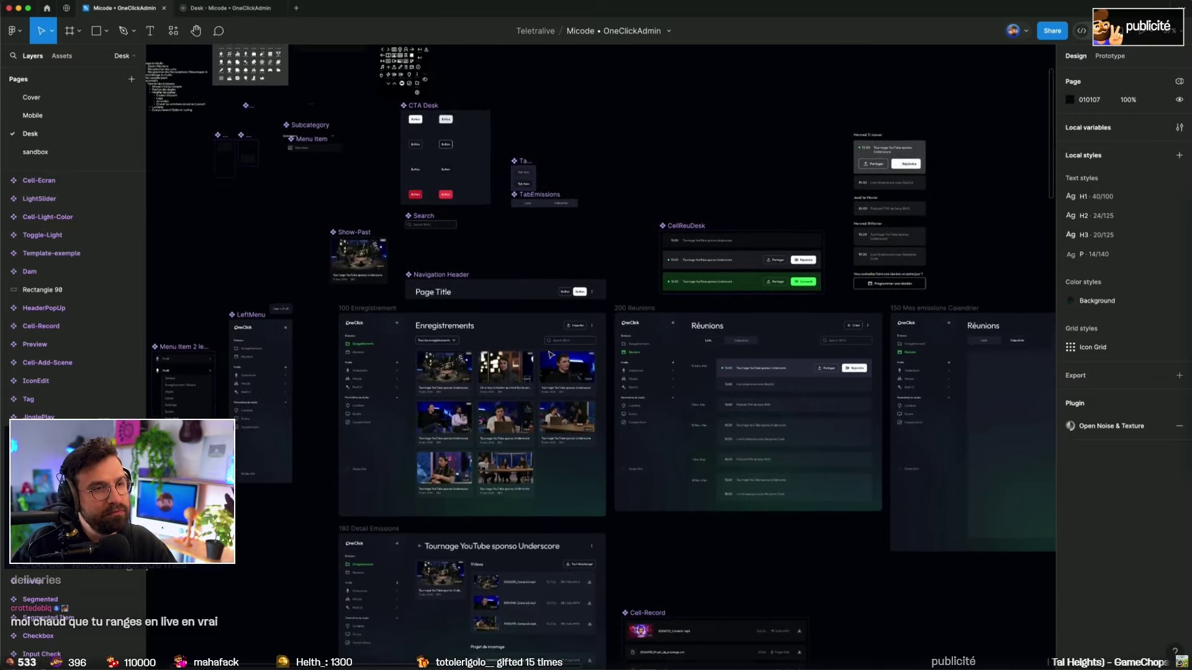
scroll(551, 354, up, 2)
scroll(551, 354, right, 2)
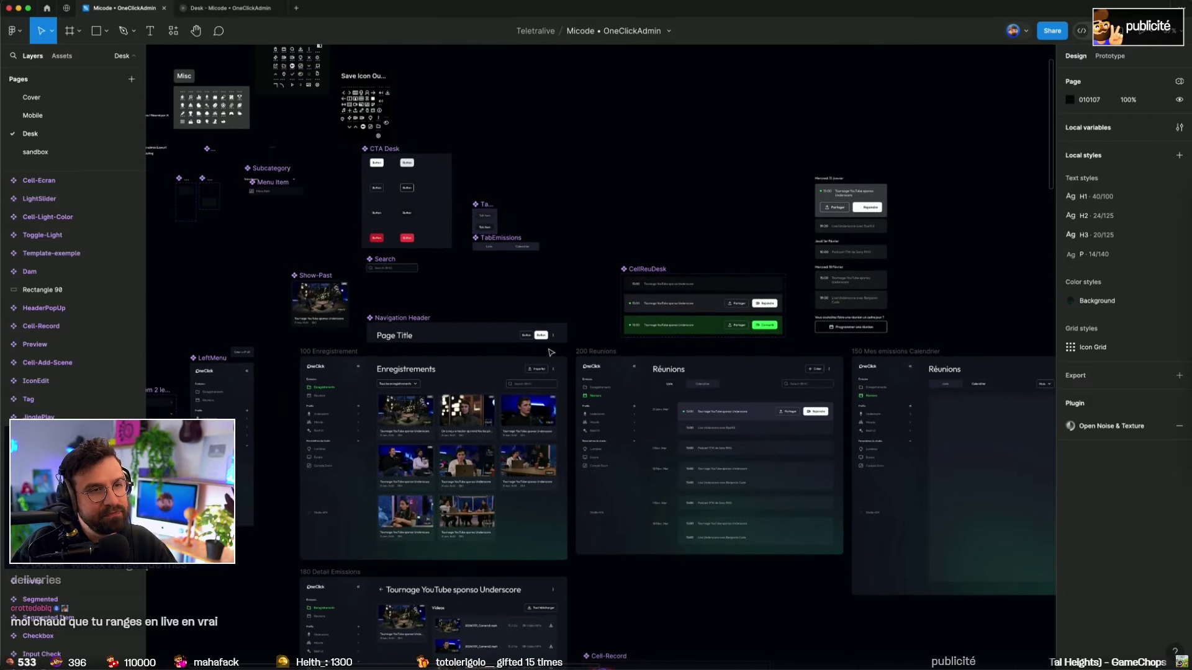
Step: Check the Desk prototype again, then go back to the editor and the Teletralive file list
click(250, 10)
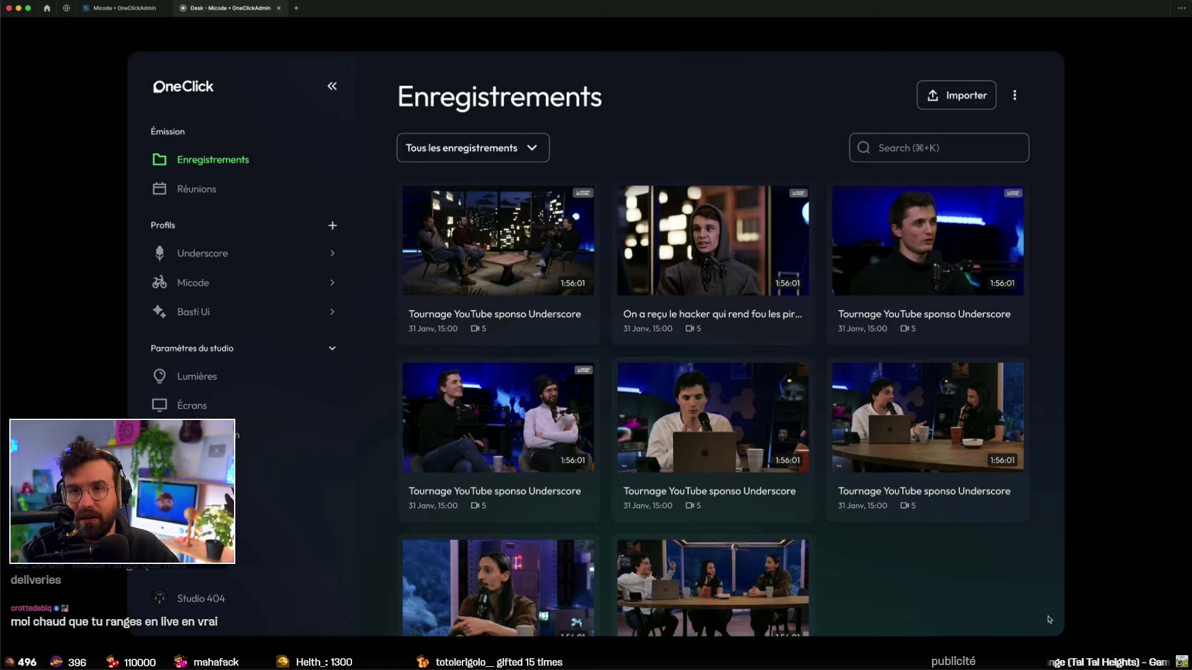
scroll(1048, 620, down, 1)
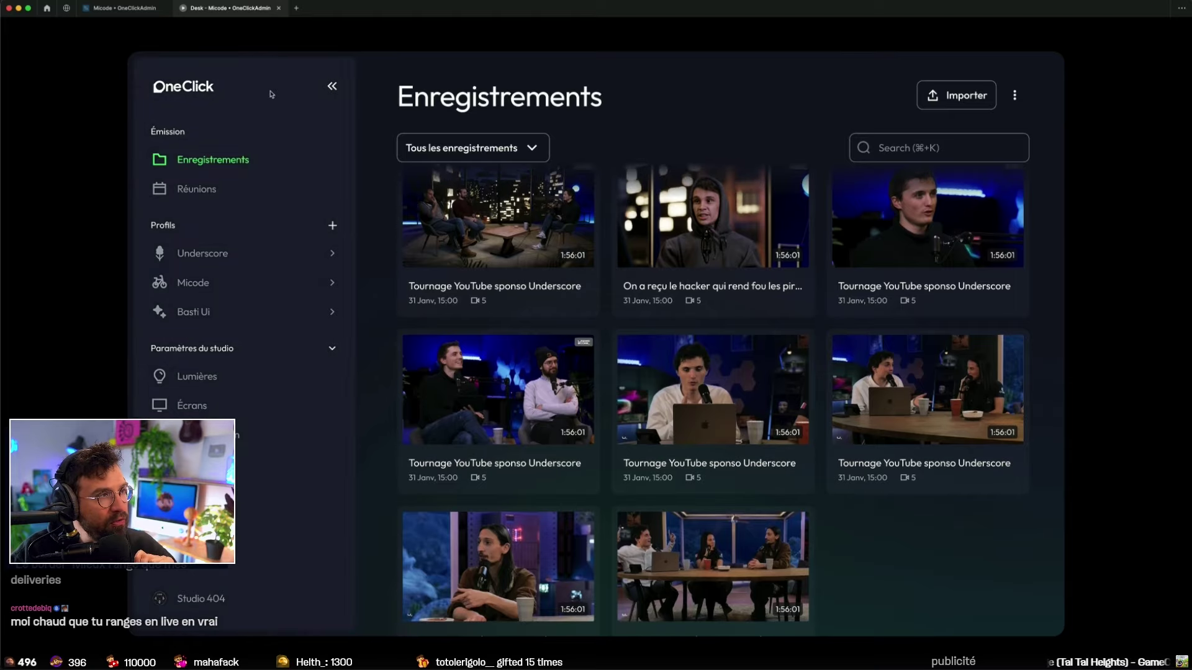
key(ctrl+shift+Tab)
click(47, 9)
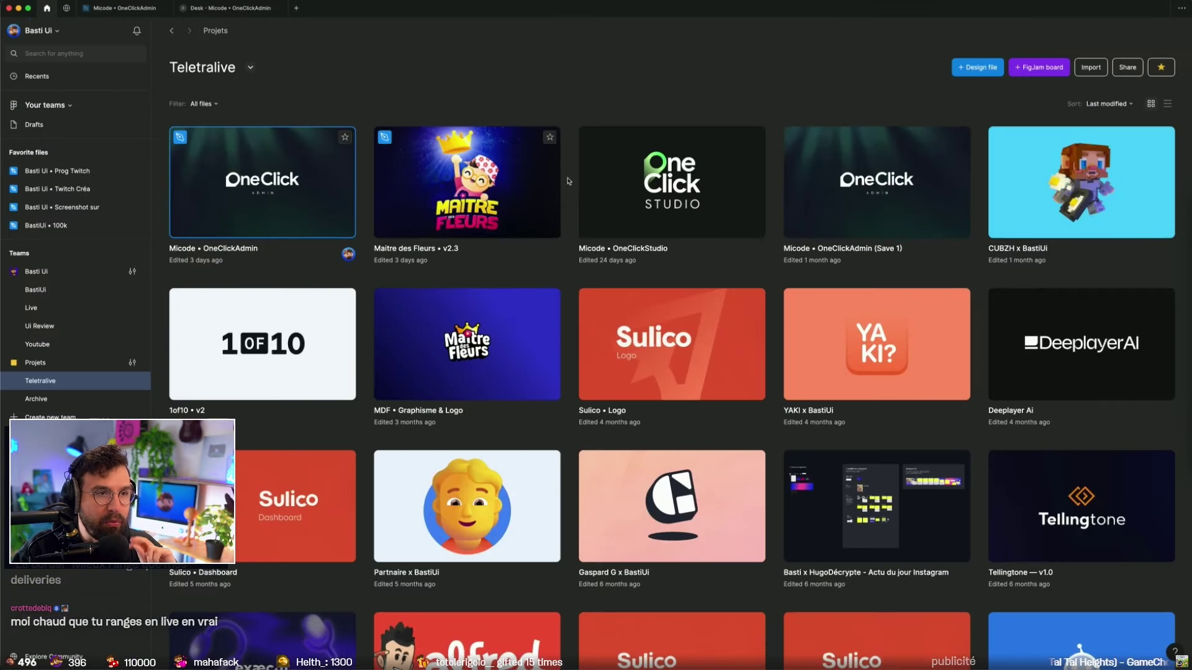
Step: Open the OneClickStudio file and browse its Logos and UX / UI App Studio pages
click(721, 200)
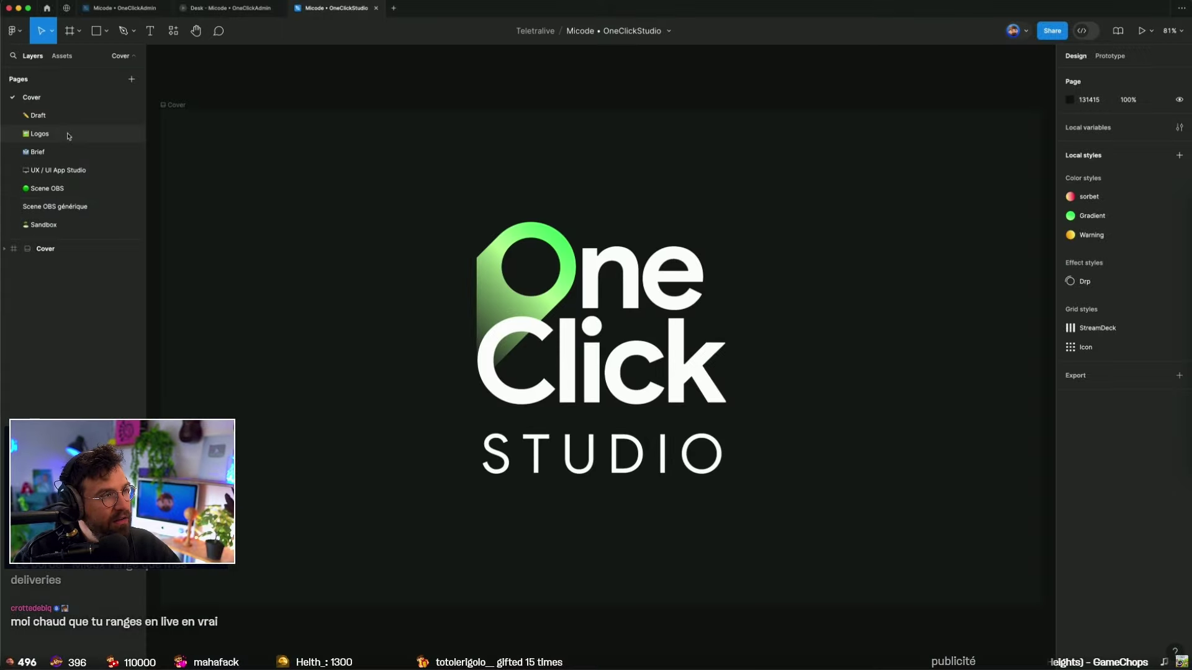
click(30, 130)
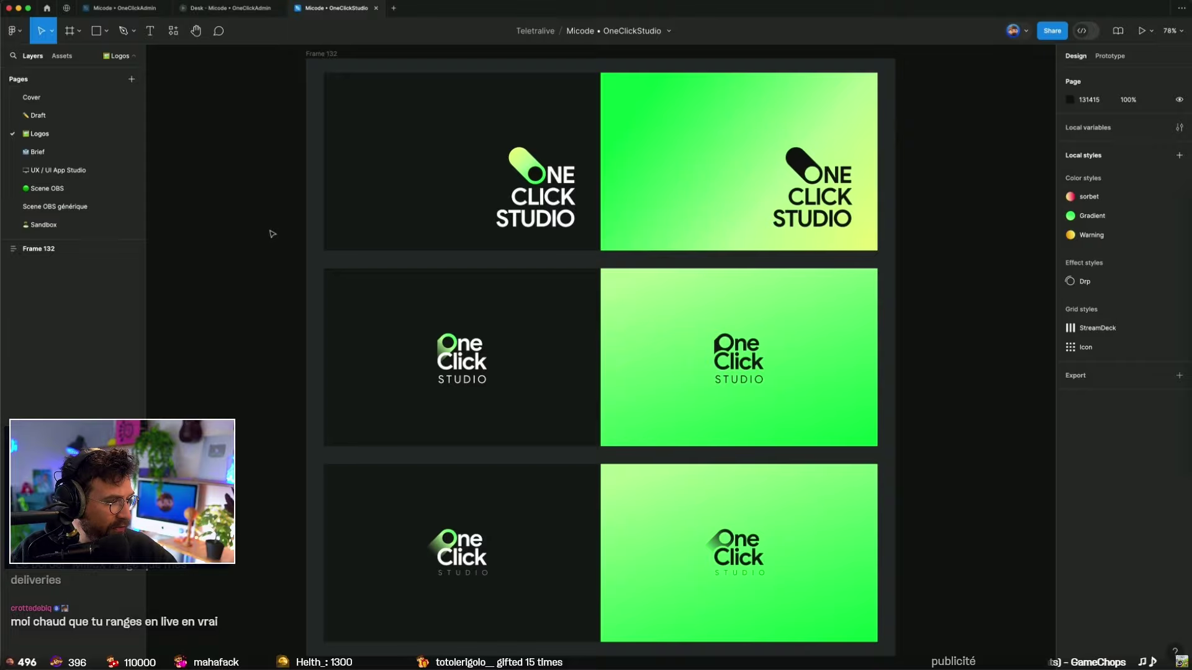
click(56, 170)
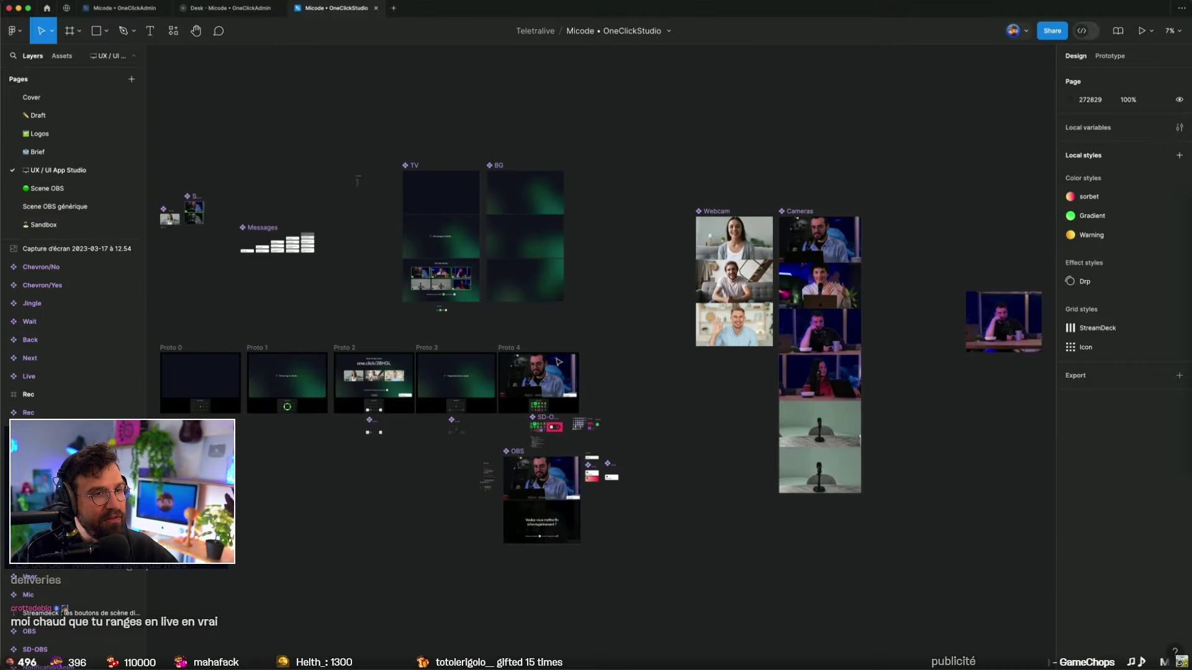
ctrl+scroll(559, 362, up, 10)
scroll(621, 372, left, 5)
scroll(682, 385, right, 5)
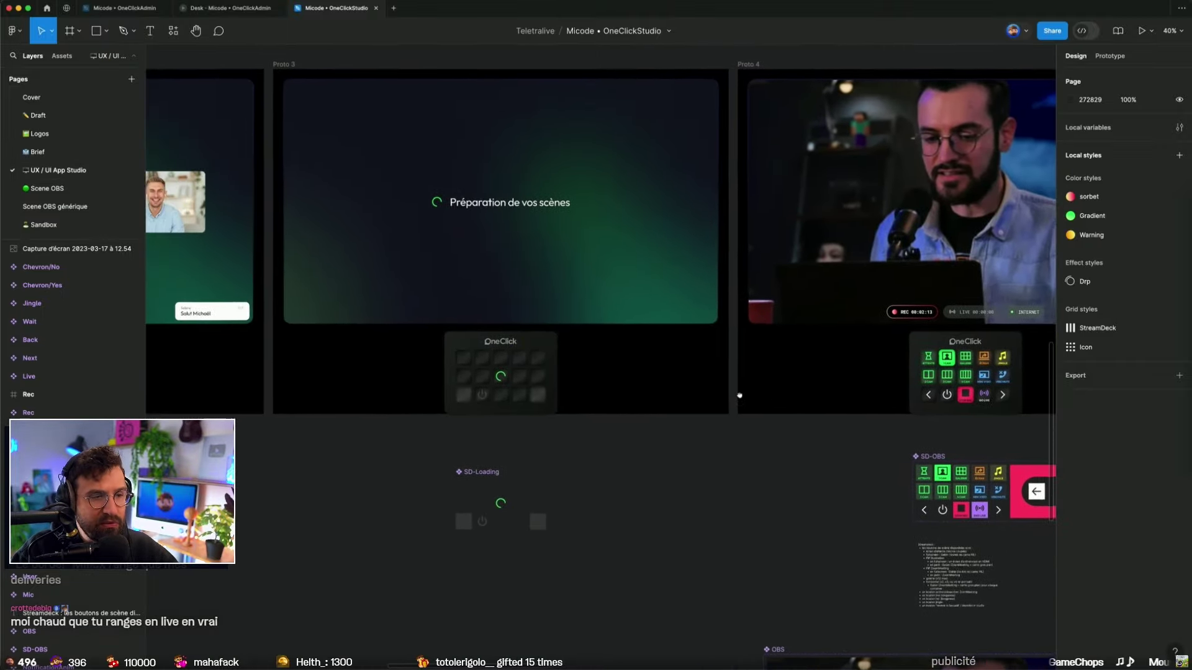
ctrl+scroll(739, 395, down, 5)
scroll(559, 391, right, 3)
ctrl+scroll(373, 391, up, 10)
ctrl+scroll(332, 389, up, 3)
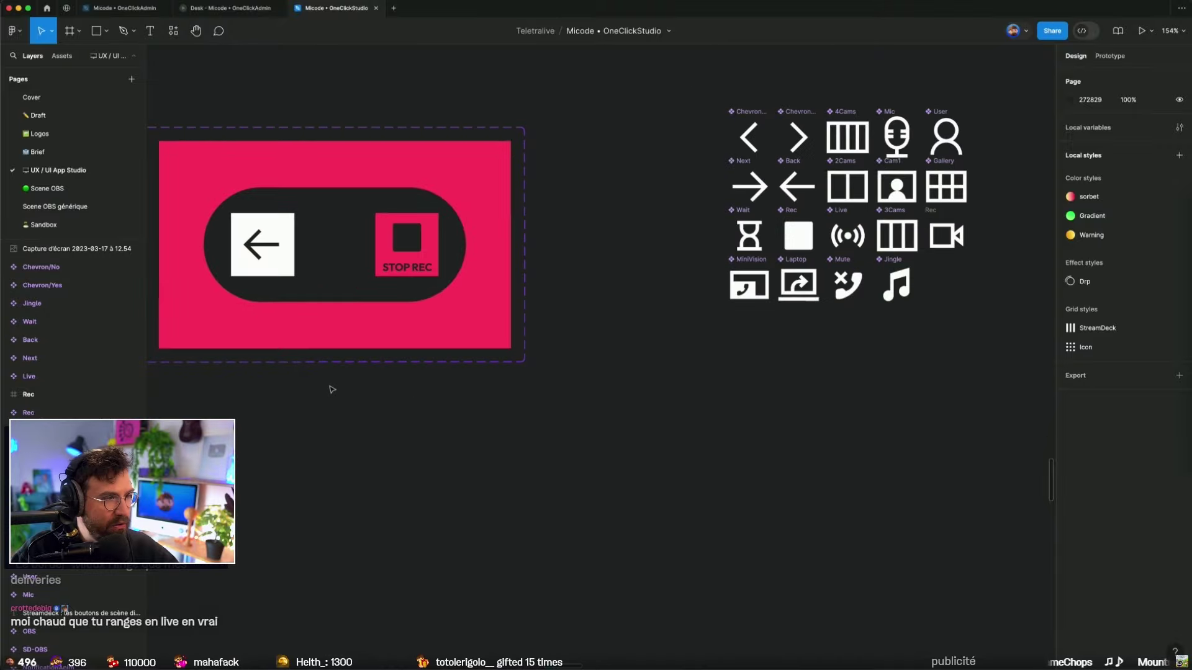
scroll(332, 389, left, 10)
scroll(332, 389, up, 2)
ctrl+scroll(755, 448, down, 5)
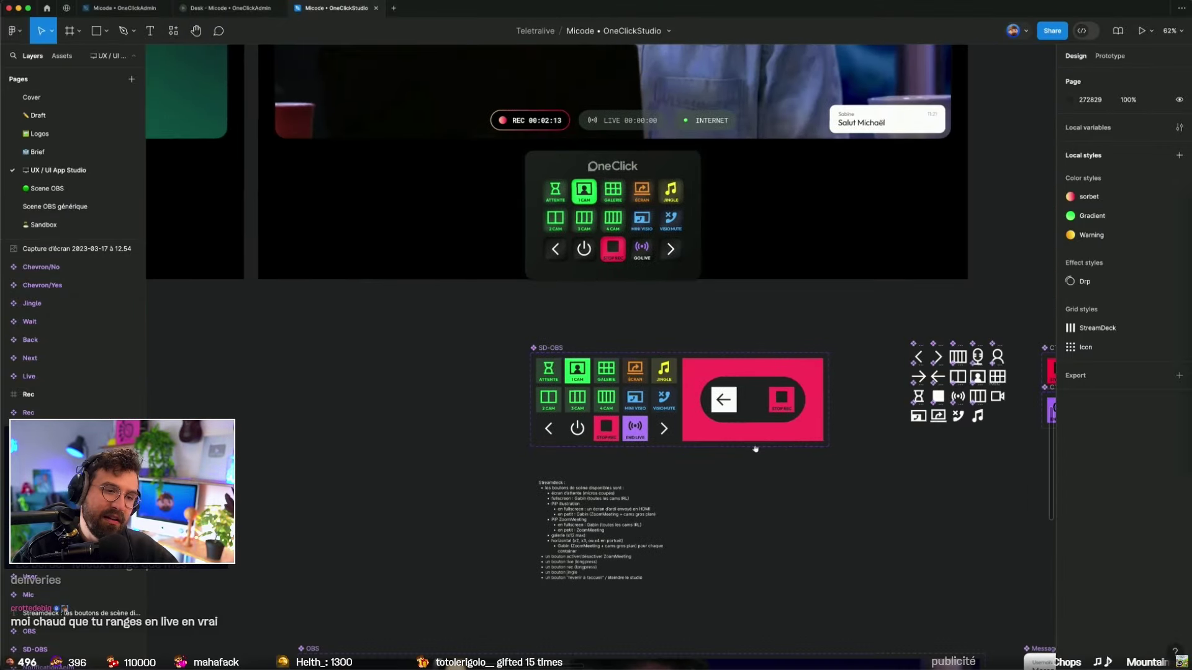
ctrl+scroll(755, 448, down, 3)
scroll(755, 448, right, 2)
ctrl+scroll(745, 444, down, 3)
scroll(718, 438, up, 3)
scroll(718, 438, right, 3)
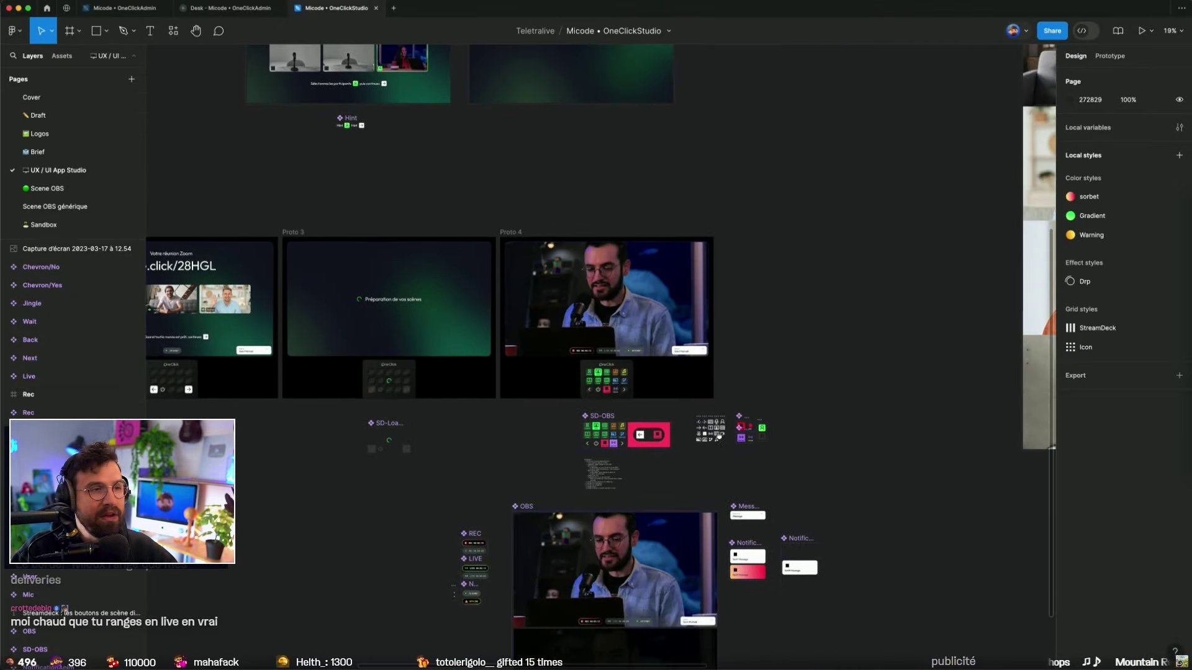
mouse_move(124, 7)
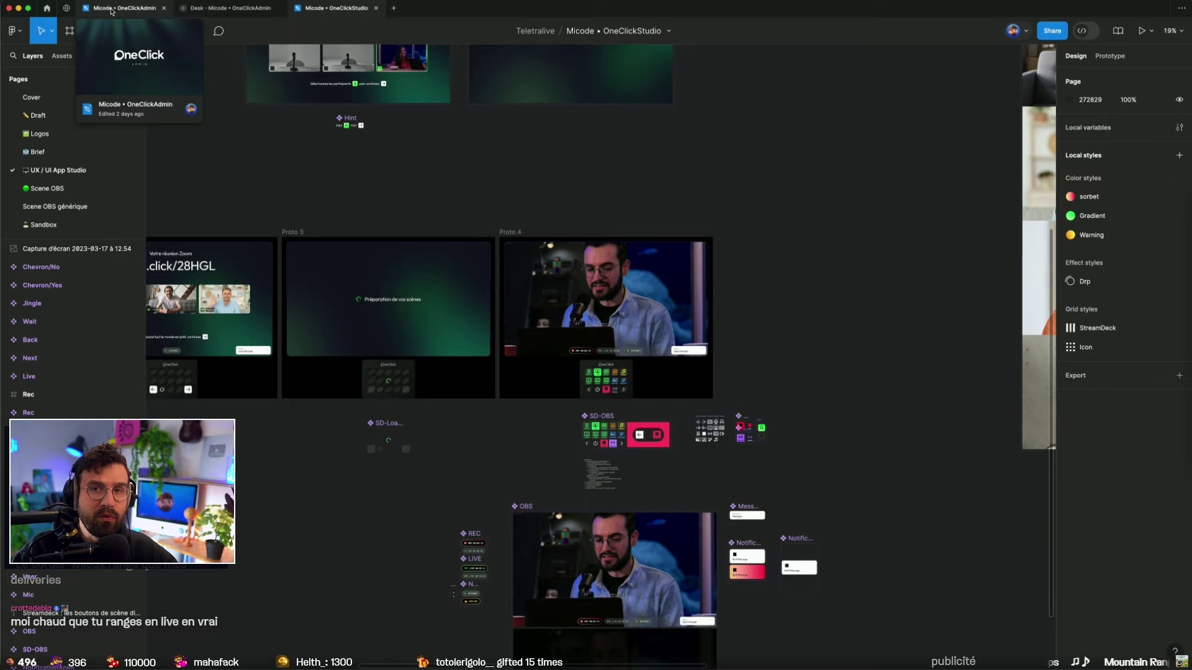
Step: Return to the OneClickAdmin file's Desk page canvas
click(112, 11)
scroll(707, 199, down, 2)
scroll(706, 200, left, 3)
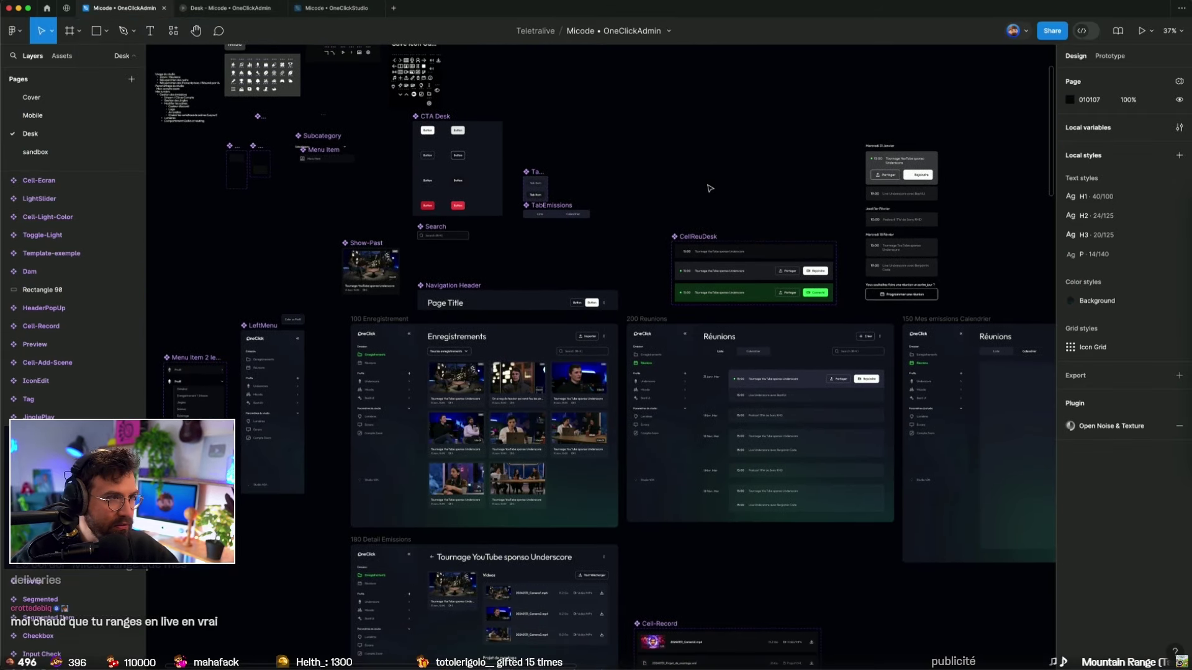
Step: Bring the running Desk prototype with its Enregistrements recording cards back into view
click(196, 7)
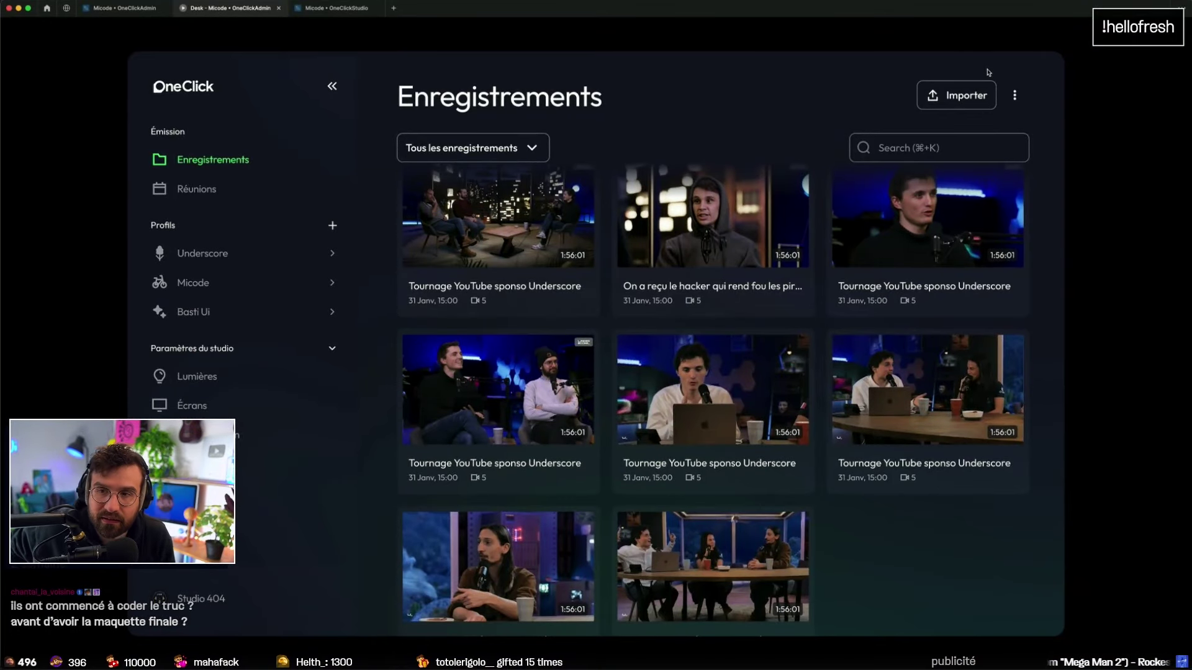
scroll(851, 234, up, 1)
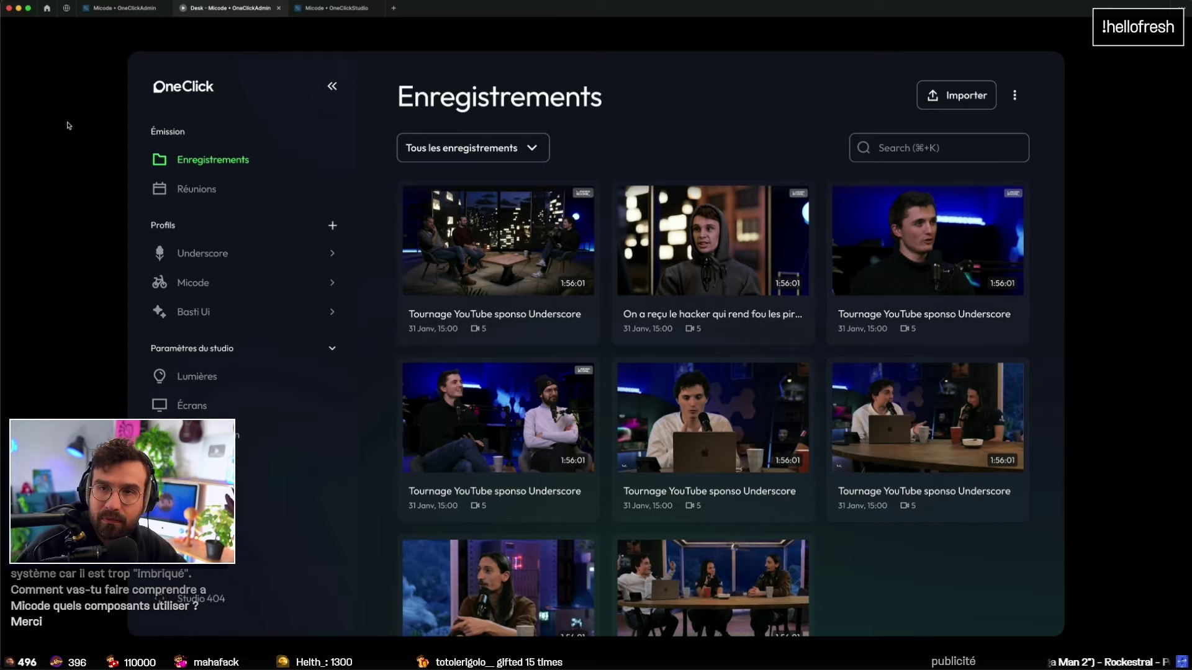
click(196, 189)
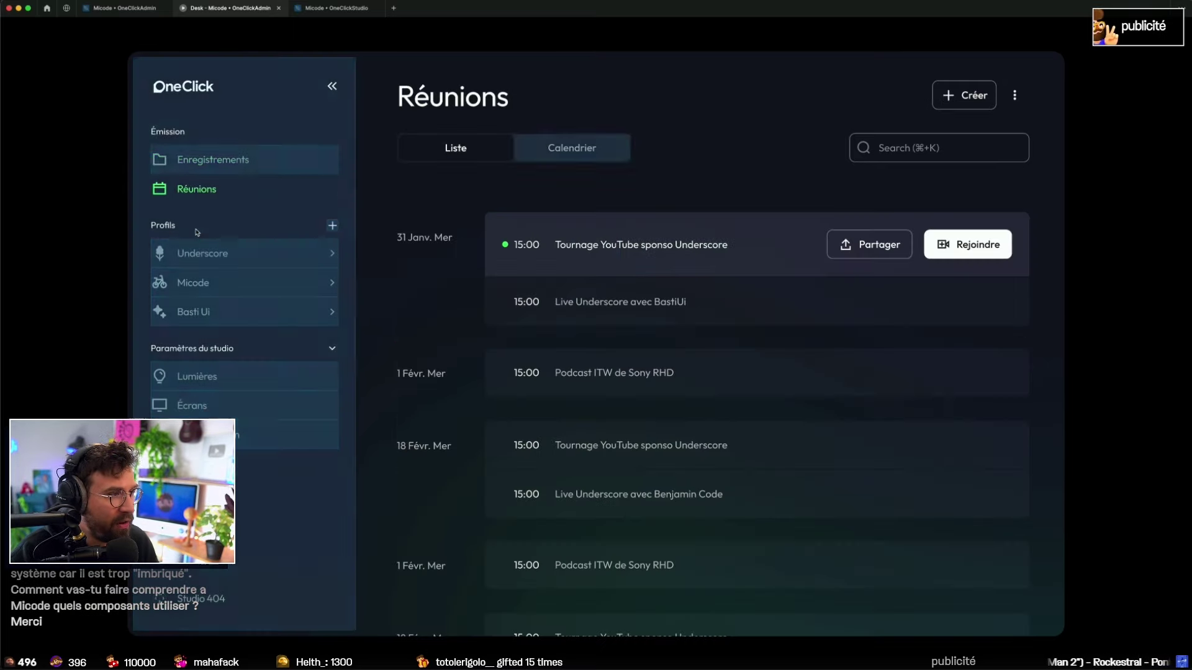
click(198, 253)
click(194, 376)
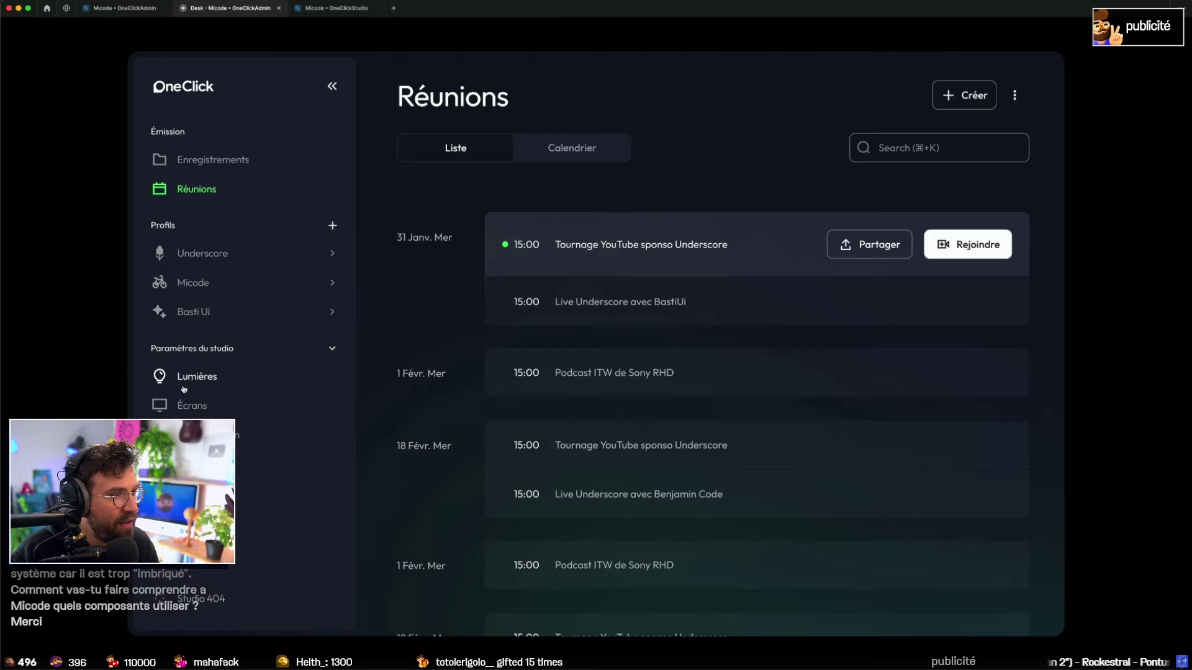
click(189, 405)
click(189, 433)
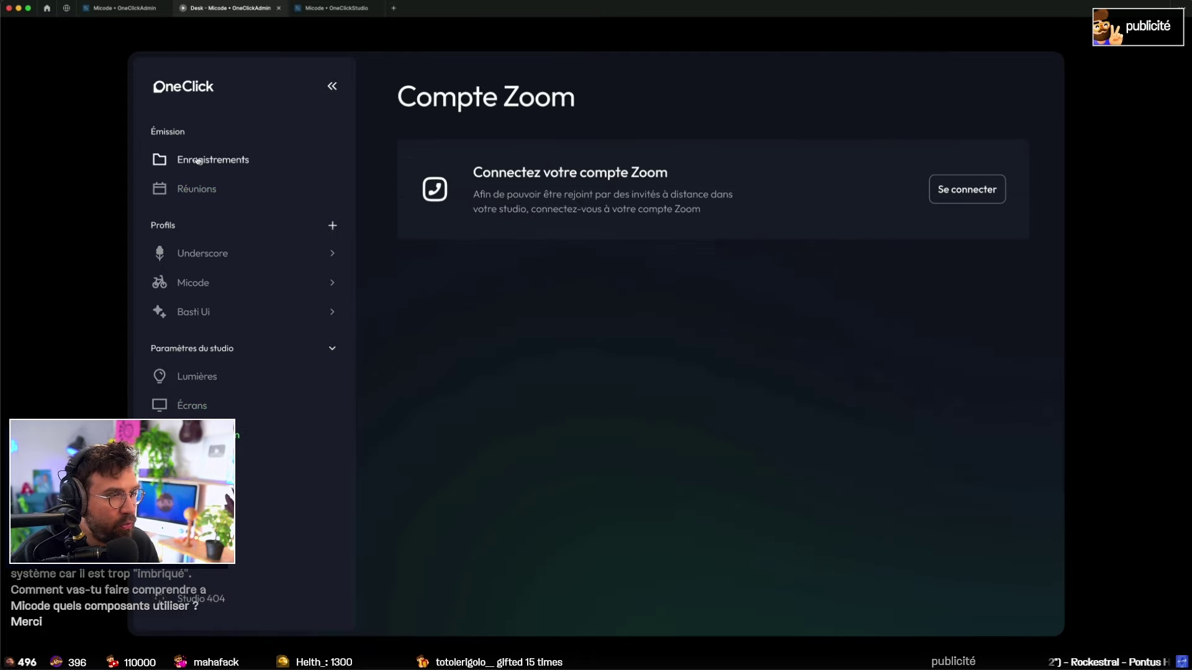
click(197, 161)
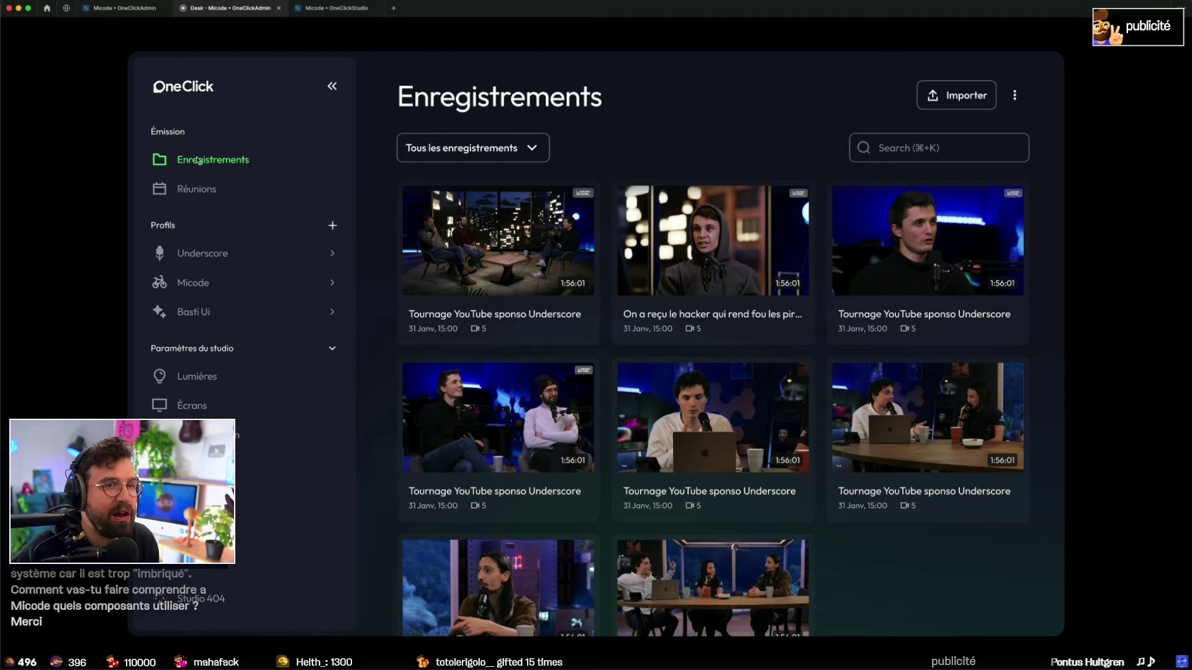
click(211, 255)
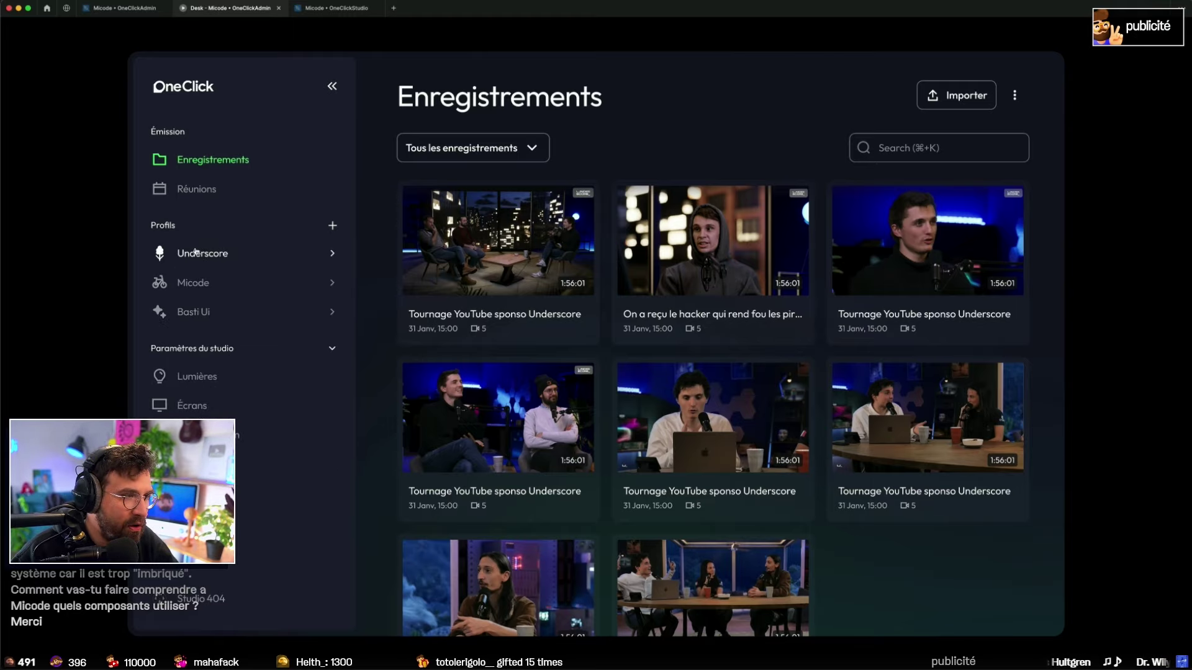
key(ctrl+Left)
key(ctrl+Right)
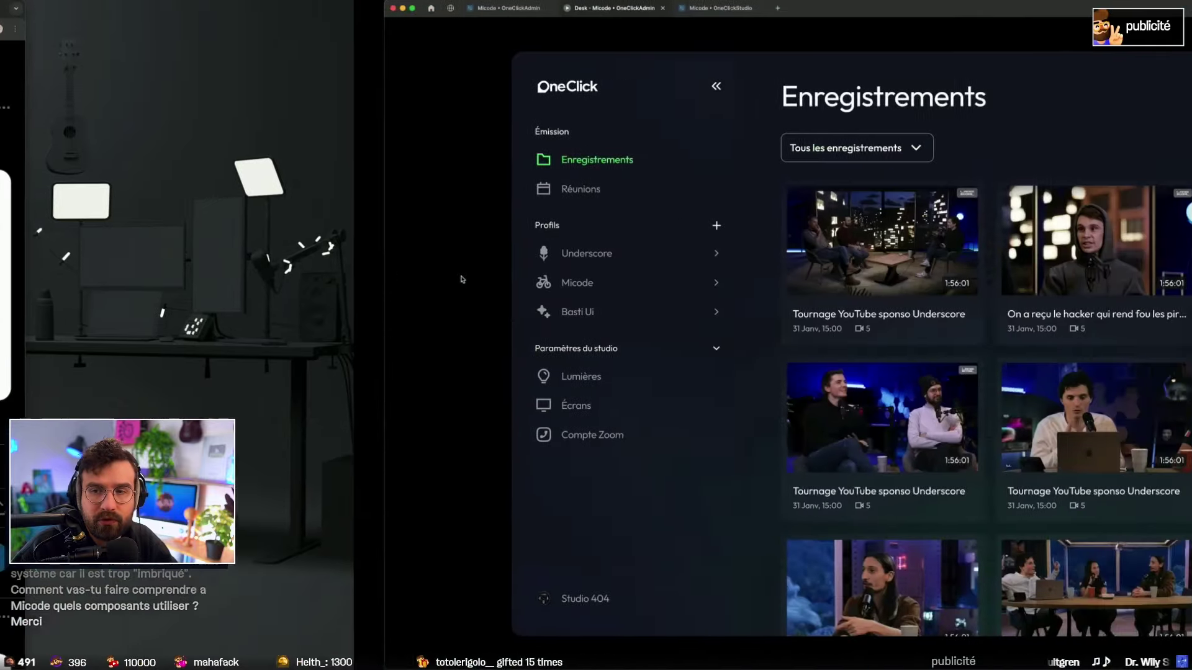
Step: Search 'nuxtui nav' to load the Nuxt UI NavigationTree documentation page
key(ctrl+Left)
click(434, 29)
text(nux)
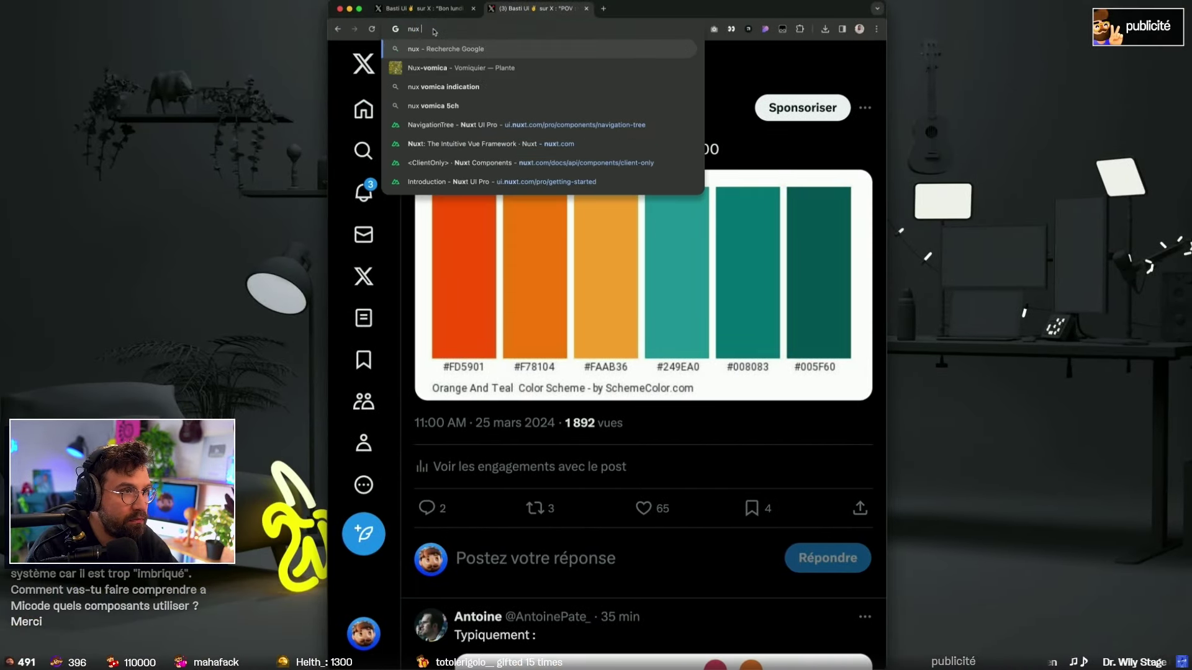
text(tui nav)
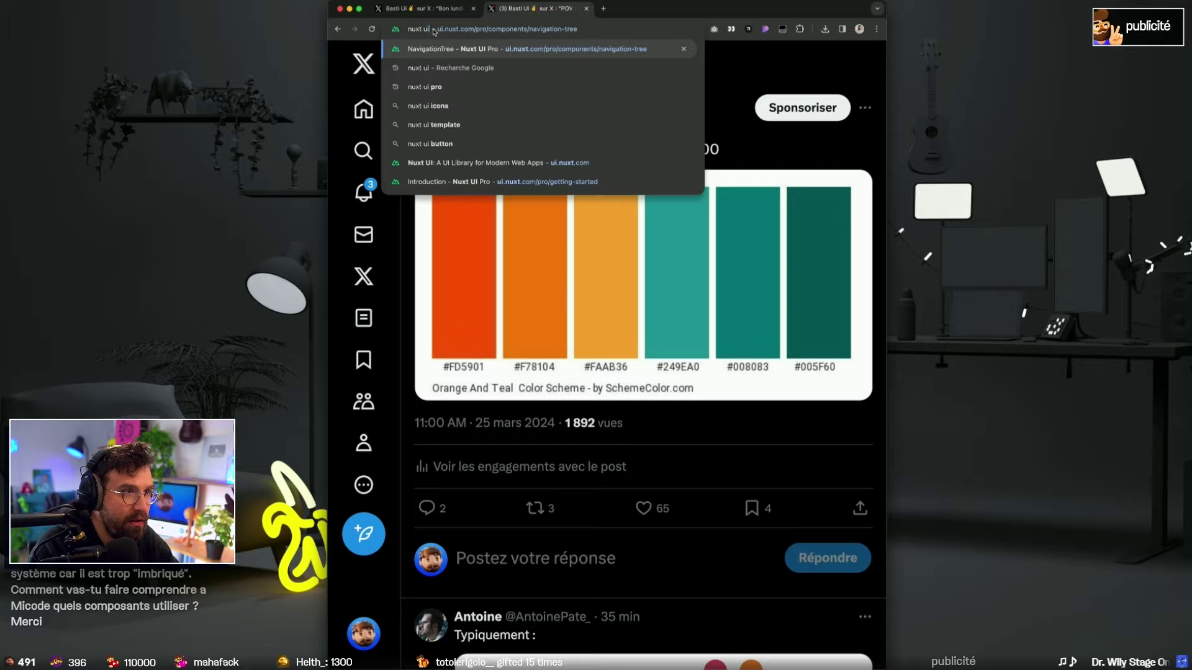
key(Return)
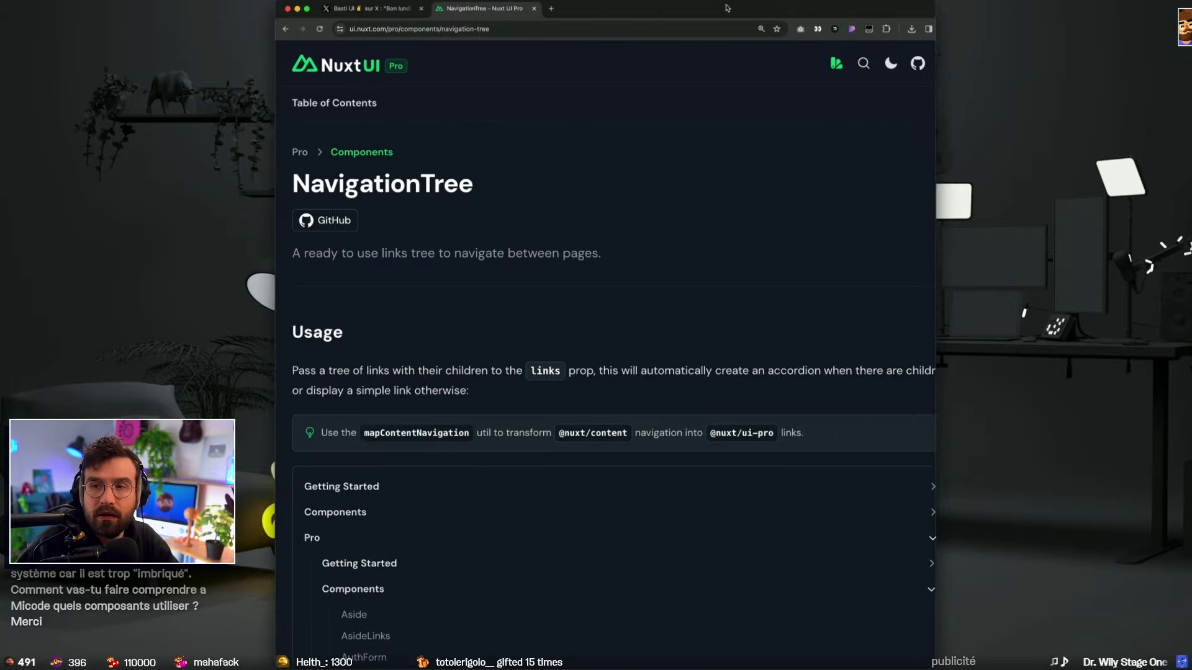
Step: Maximise the browser, expand the demo tree's Components group, then return to the Figma prototype
double_click(723, 7)
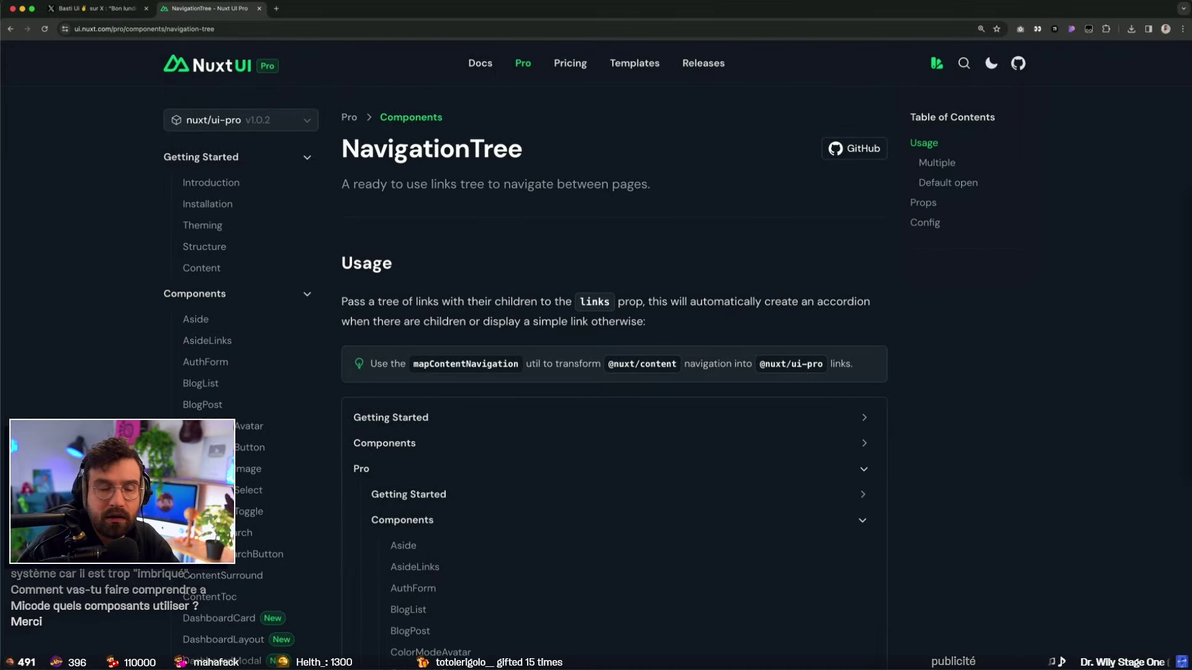
scroll(497, 461, down, 3)
click(417, 342)
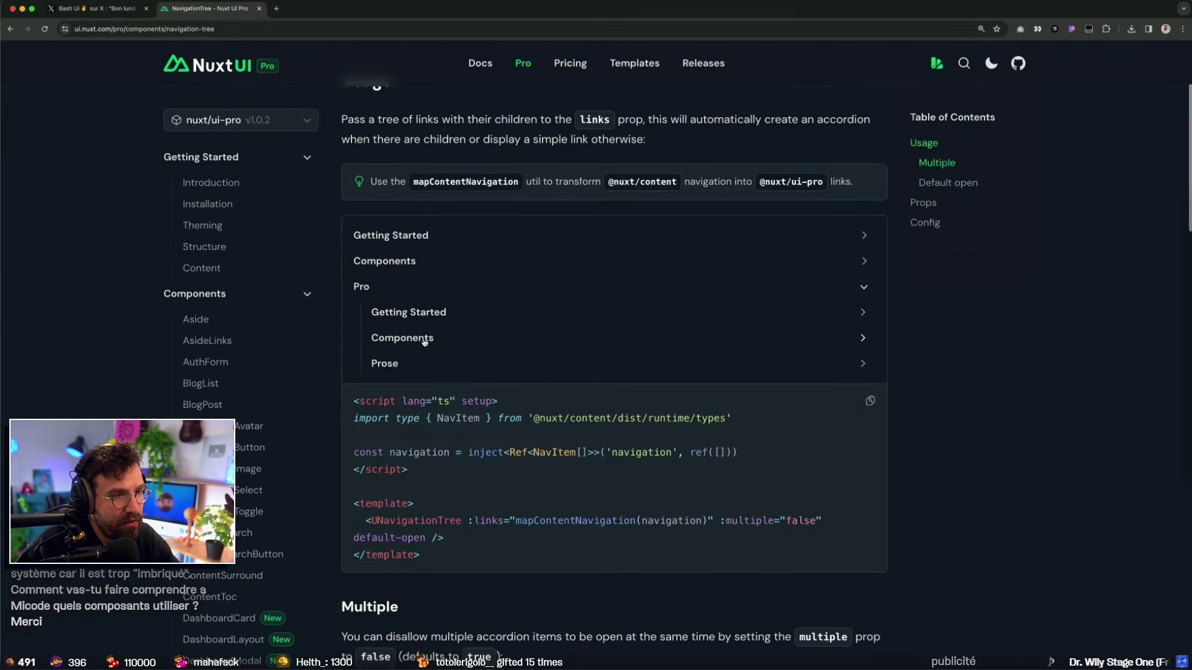
key(super+Tab)
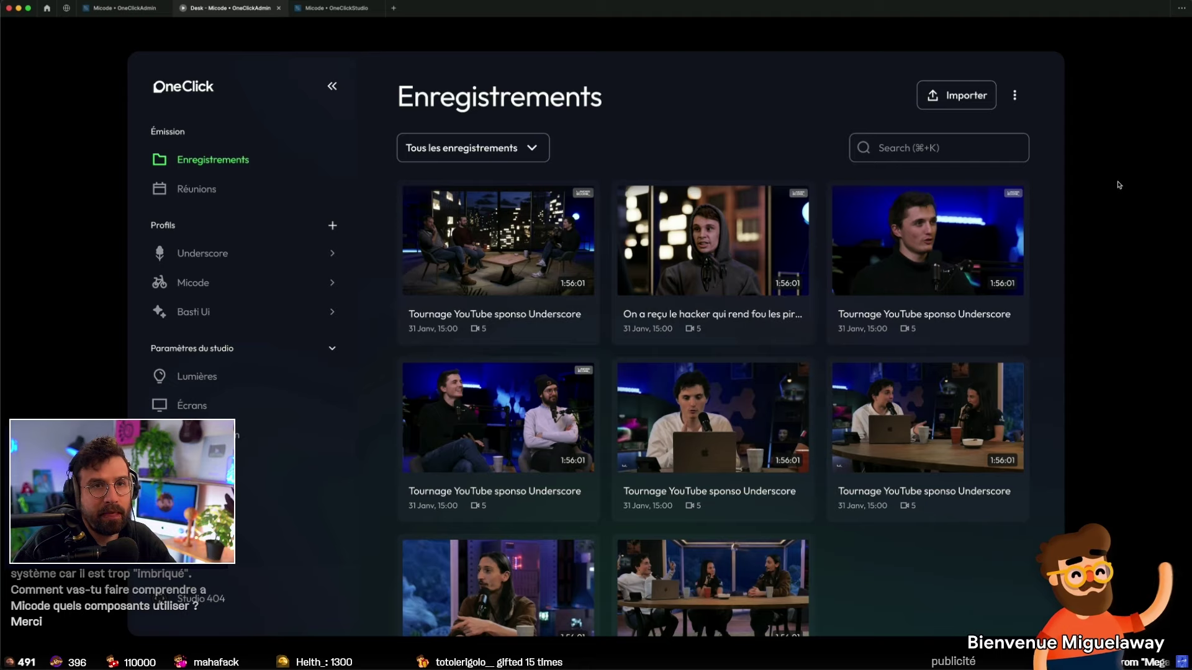
Step: Turn off Show Figma UI in the prototype's viewing options
click(1025, 193)
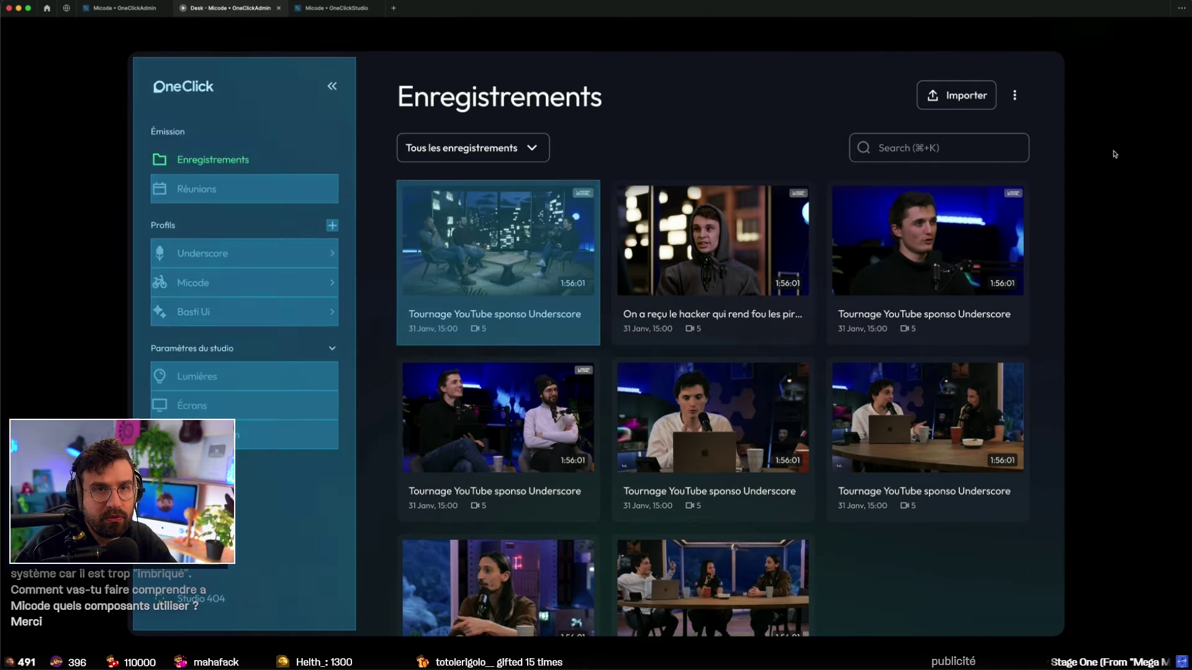
click(1140, 31)
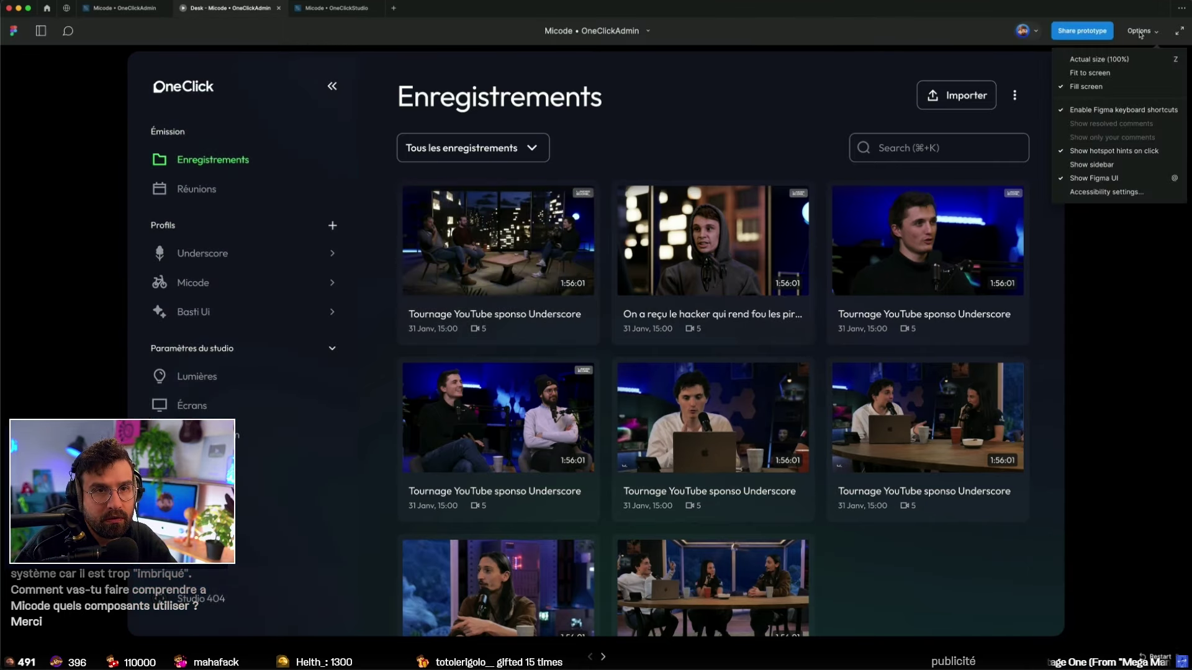
click(1103, 178)
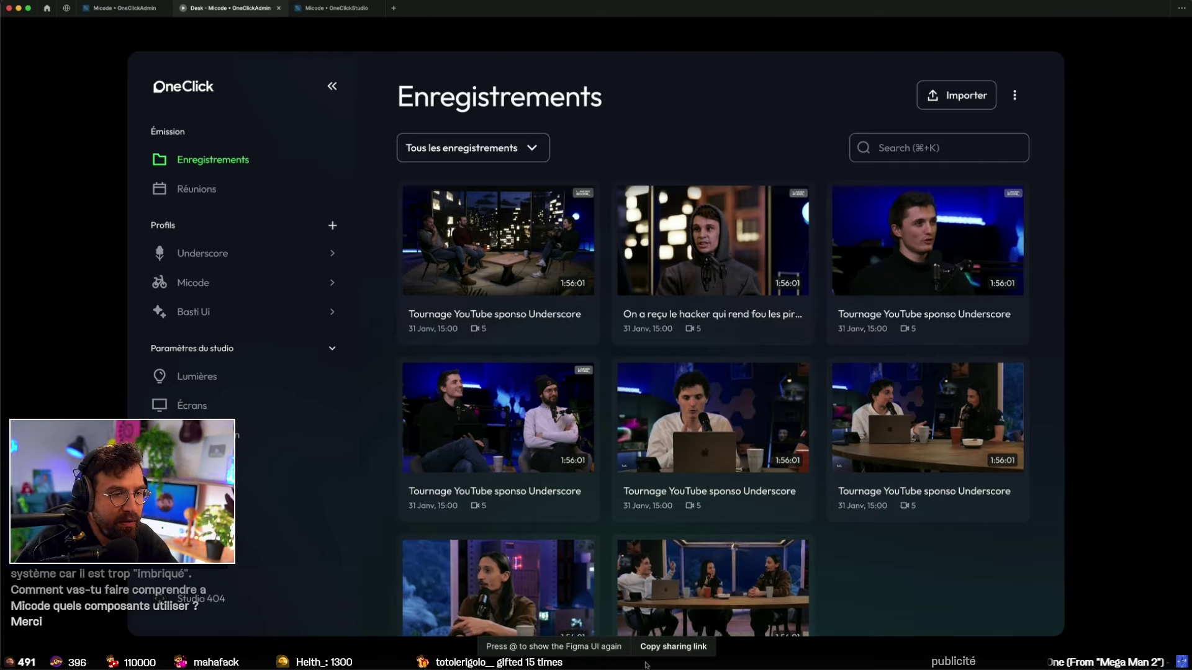
Step: View the Tournage YouTube sponso Underscore recording, then return to the recordings grid
click(459, 198)
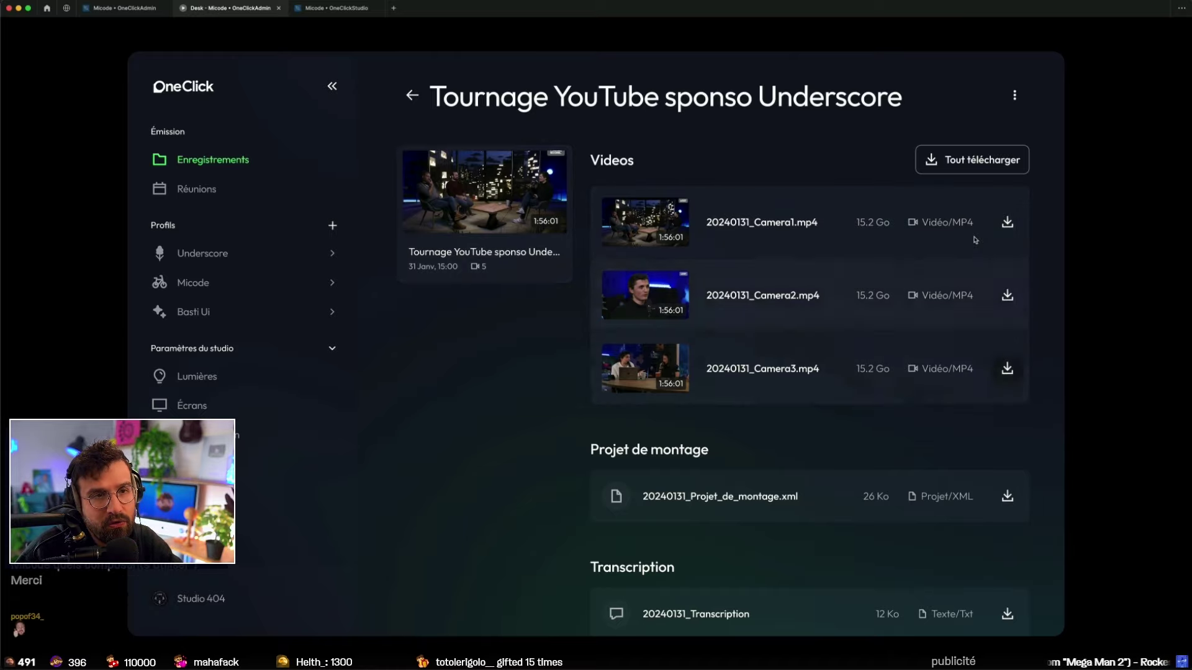
scroll(804, 307, down, 2)
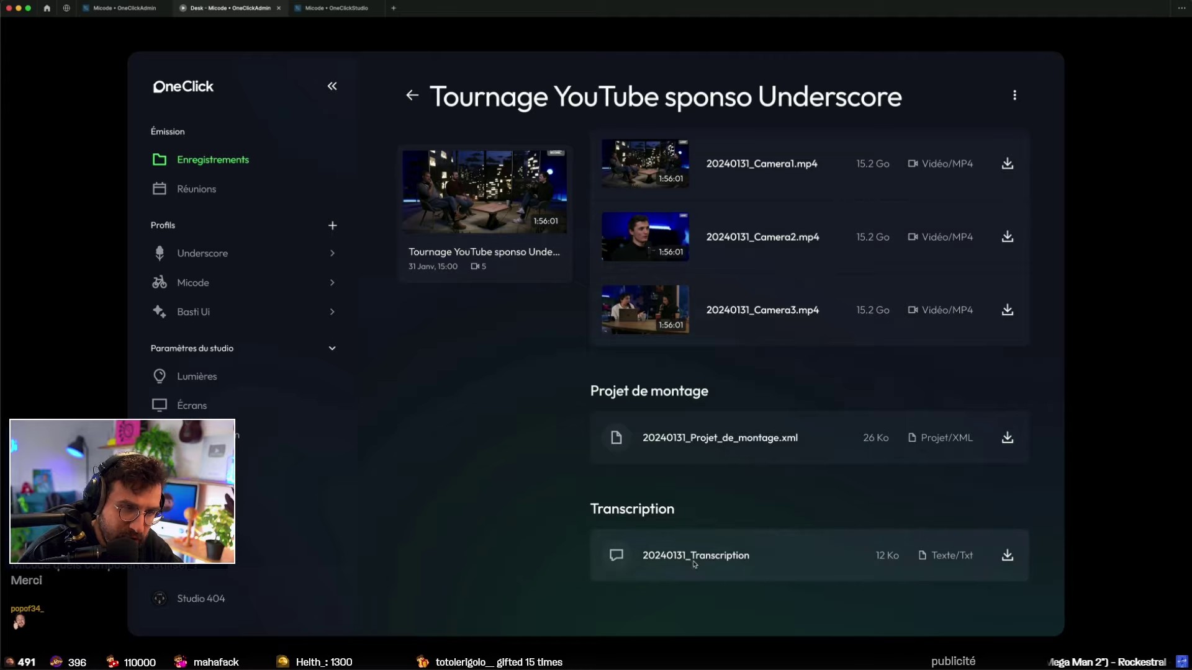
scroll(776, 381, up, 2)
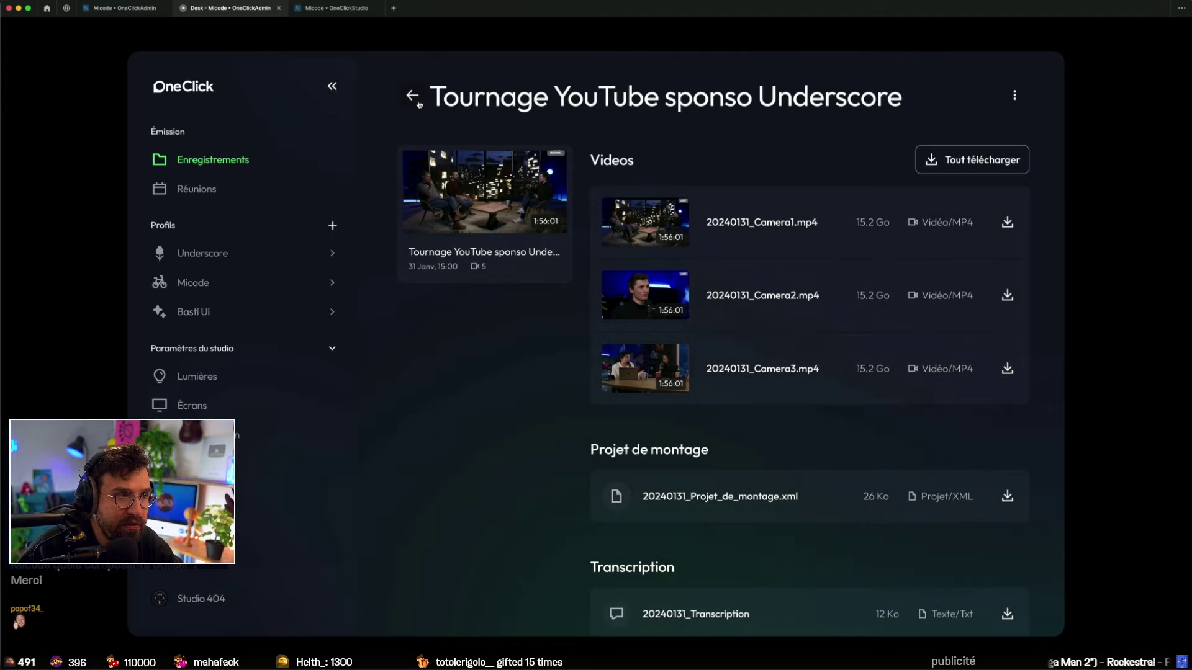
click(418, 103)
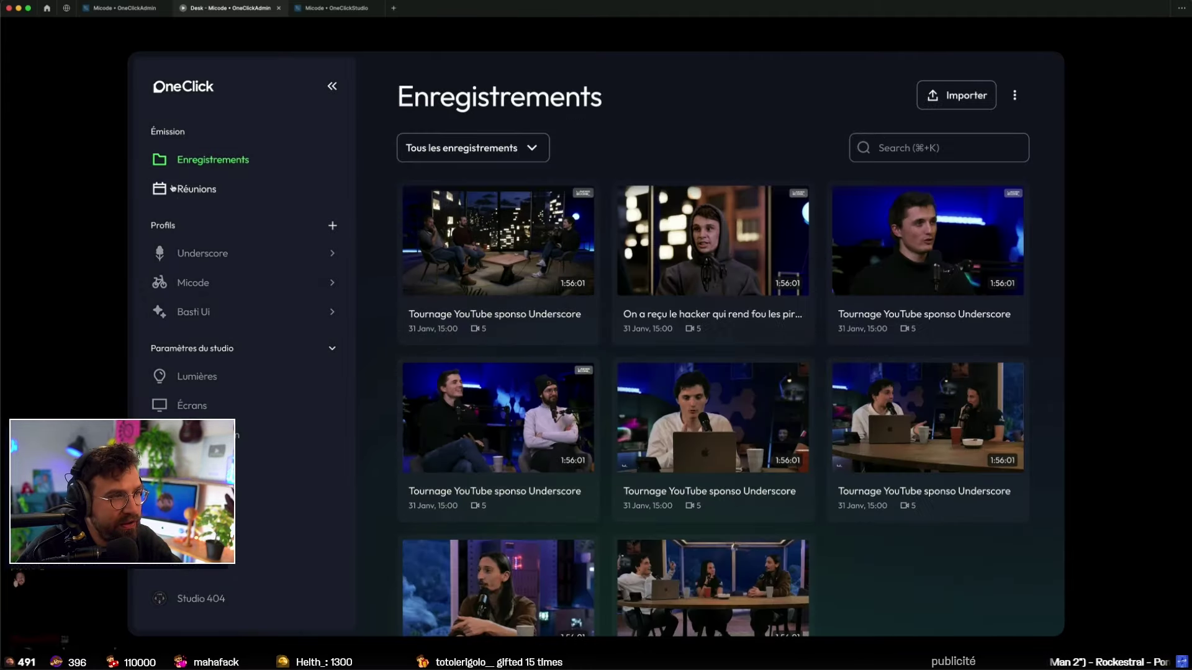
Step: Open the Réunions page and toggle between calendar and list views, ending on list
click(162, 189)
scroll(625, 503, down, 3)
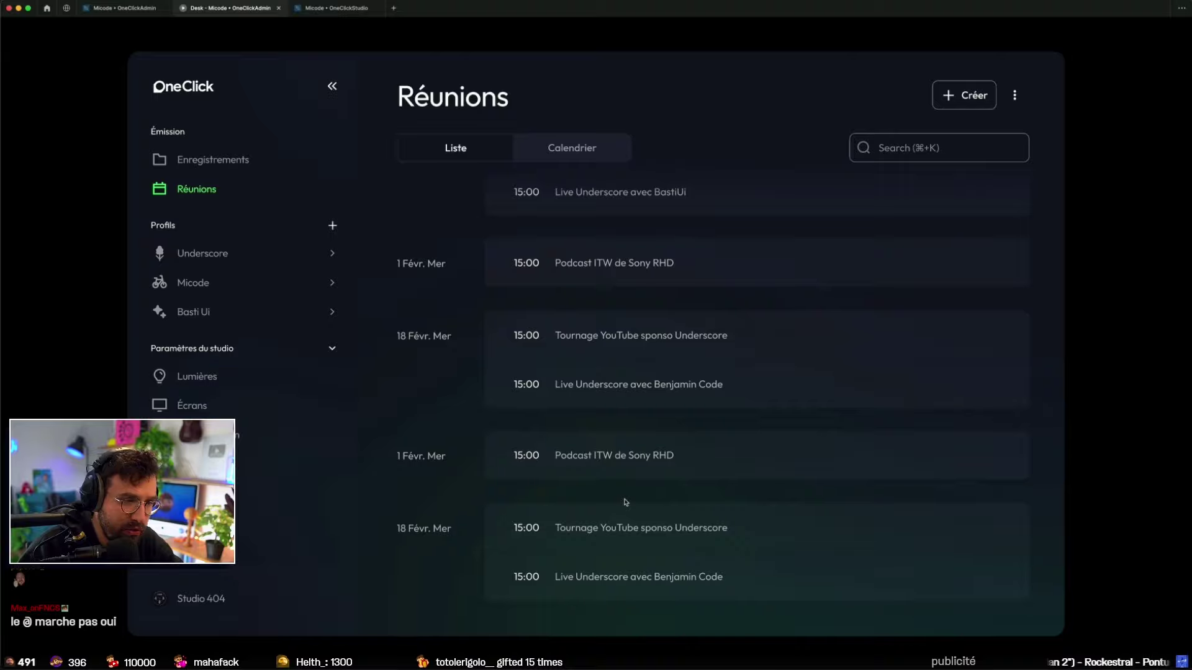
scroll(591, 459, up, 3)
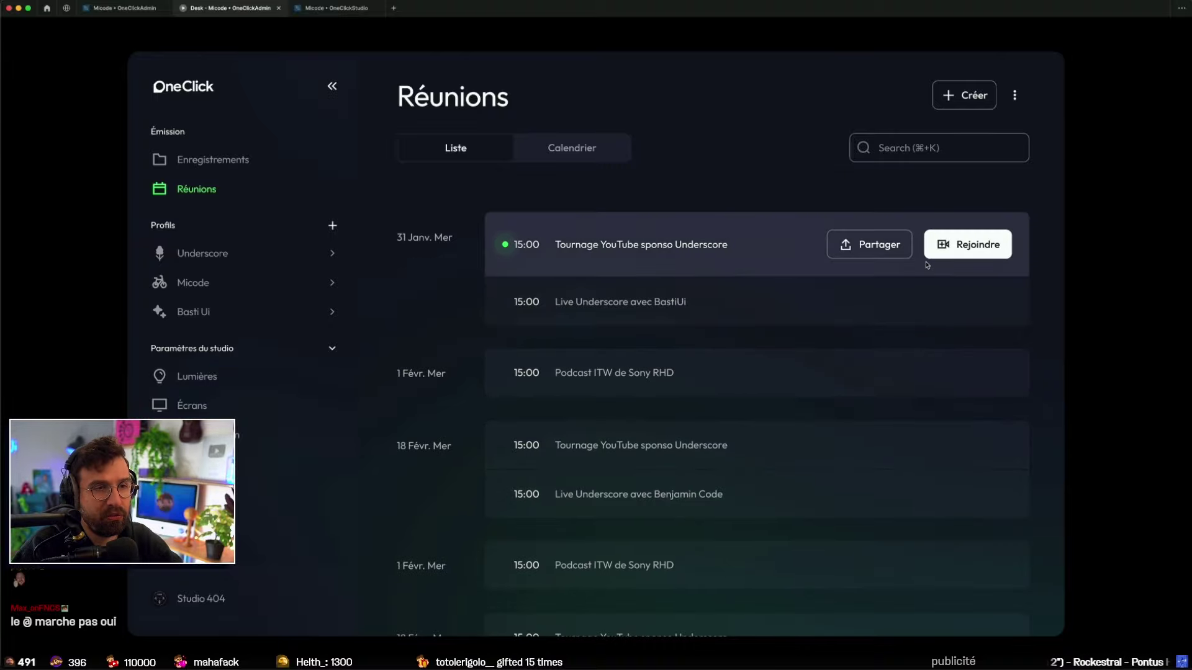
click(580, 148)
click(490, 149)
click(497, 149)
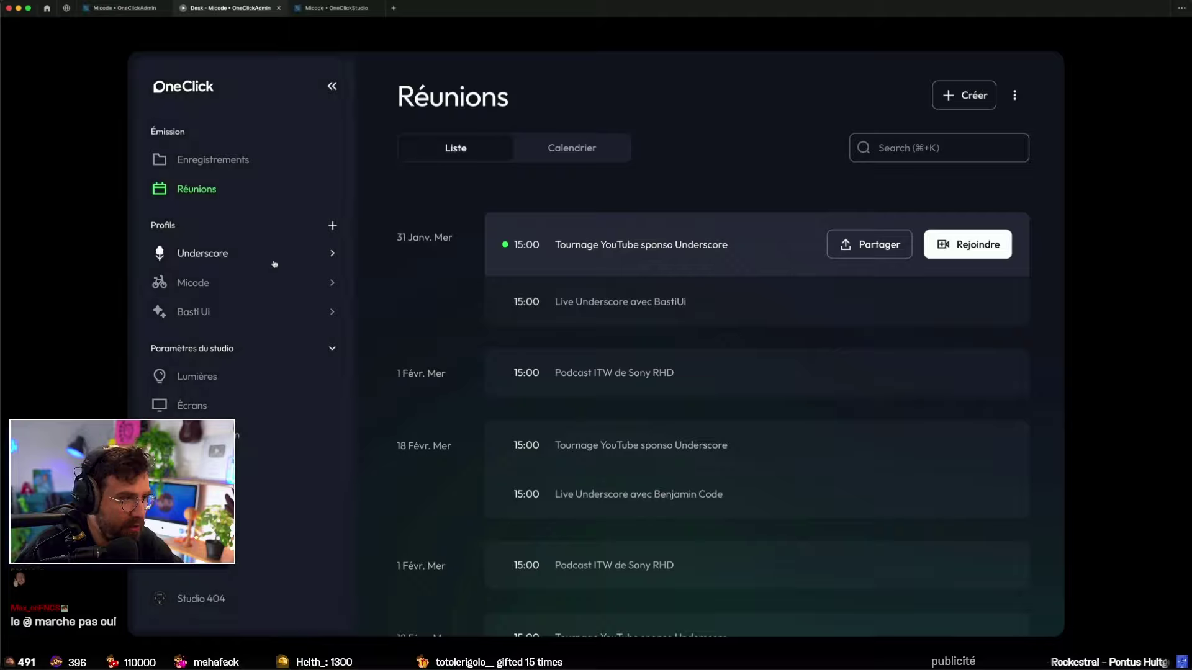
Step: Add the Lampadaire device on the Lumières lights page
click(242, 377)
click(973, 98)
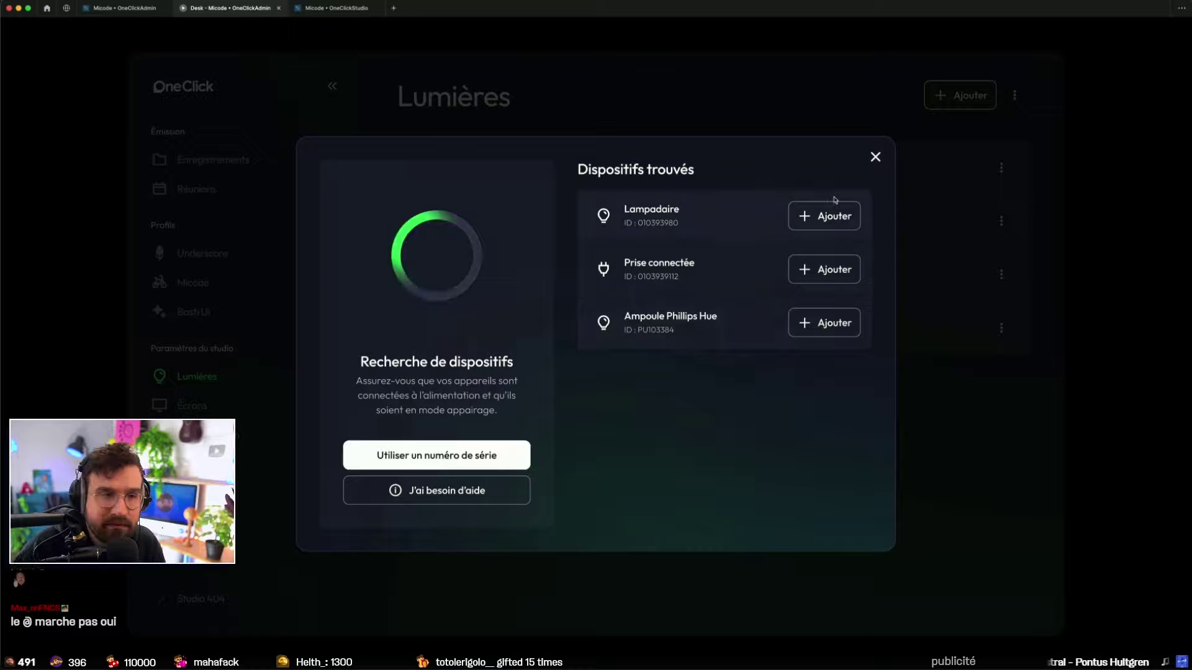
click(835, 217)
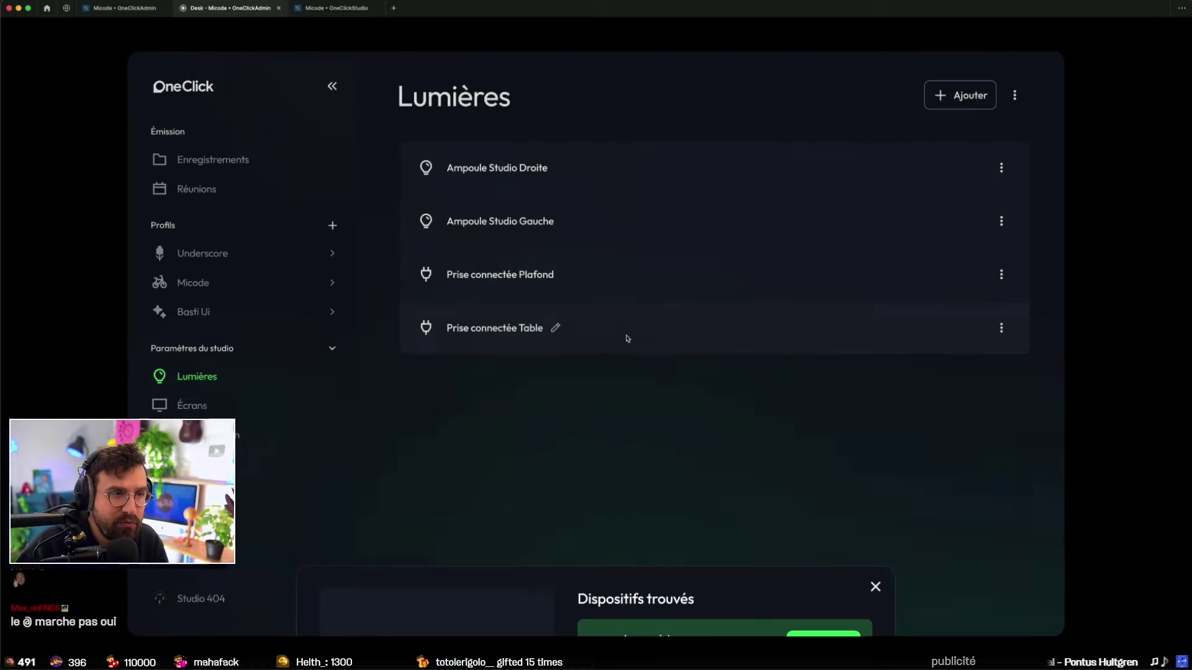
mouse_move(713, 328)
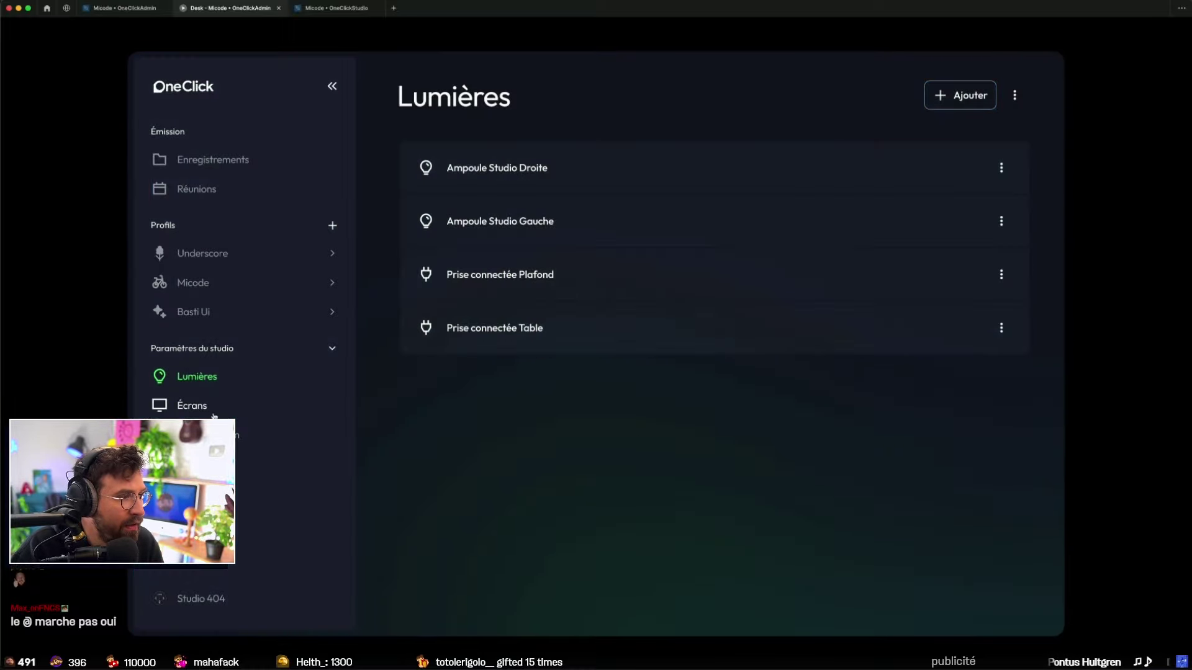
Step: Visit Écrans and Compte Zoom, then open the Underscore profile's Général settings
click(208, 410)
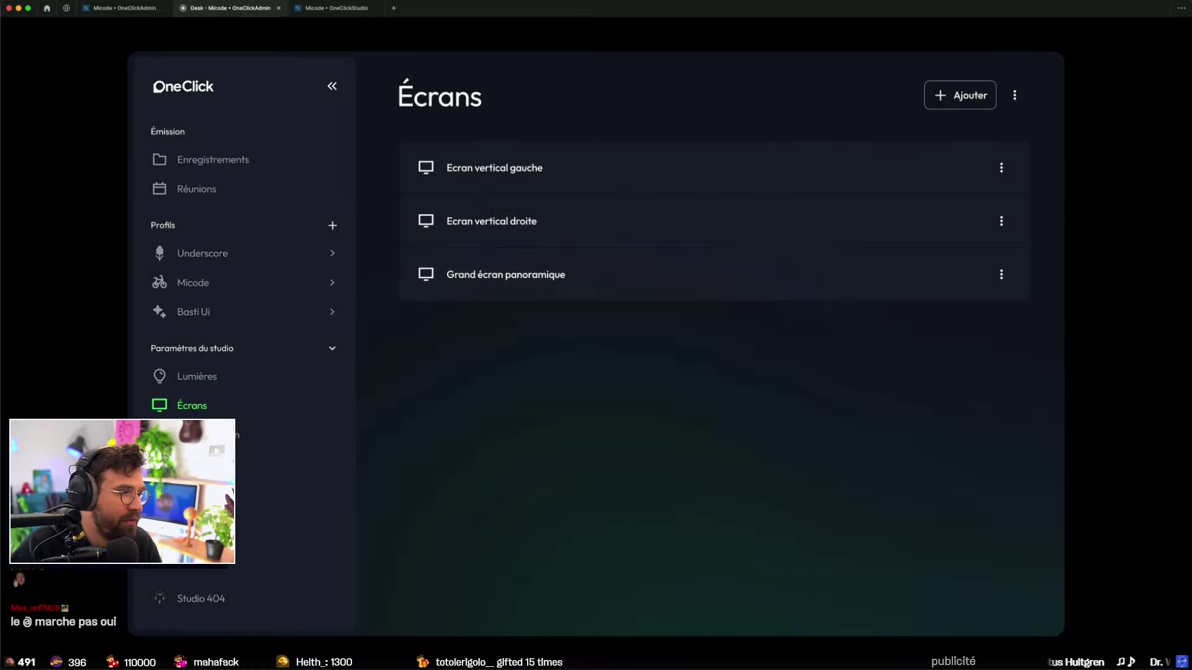
click(199, 434)
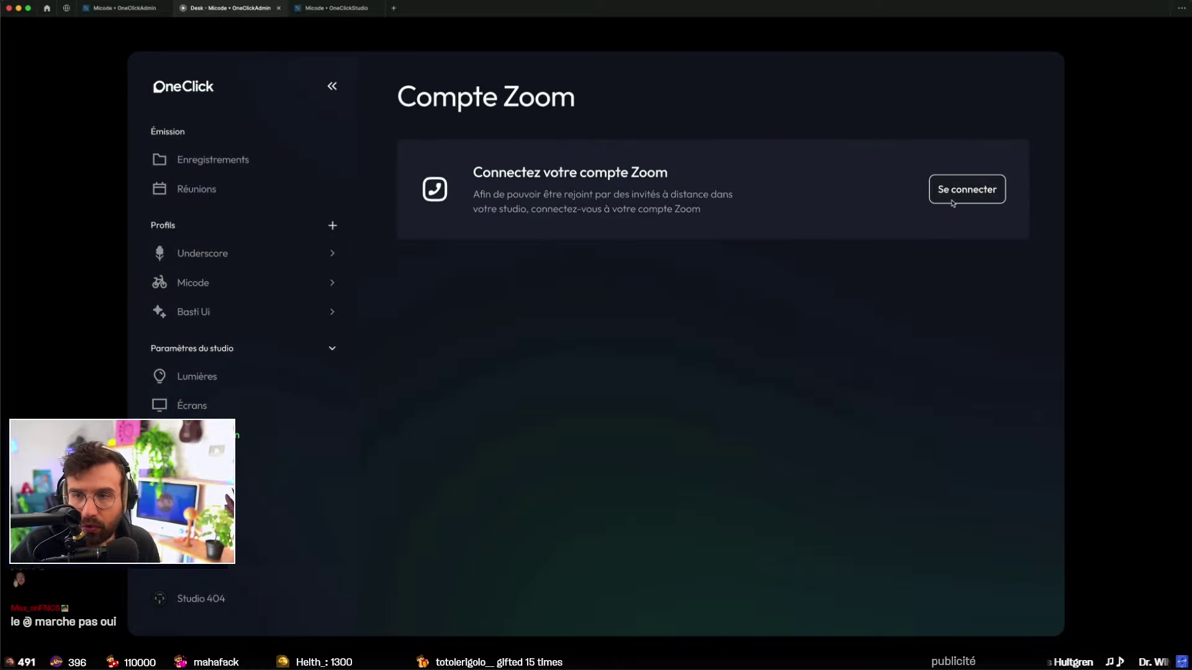
click(217, 256)
click(201, 279)
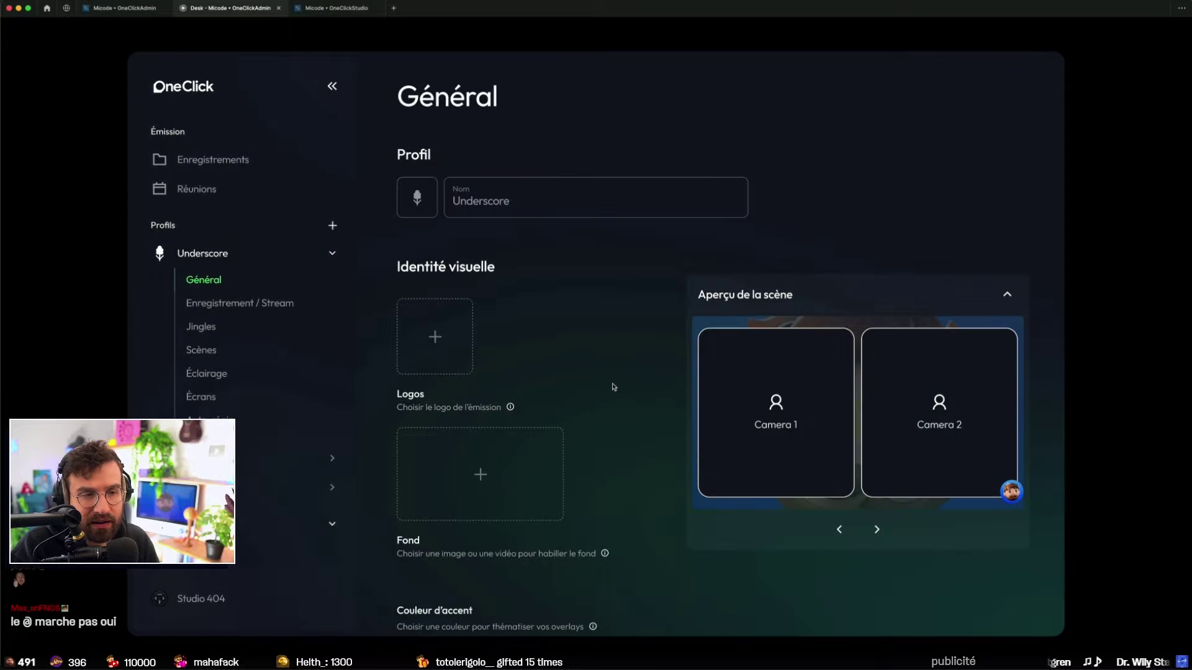
Step: Fill in the Underscore profile's logo and background images
scroll(614, 391, down, 3)
scroll(614, 395, up, 3)
click(426, 203)
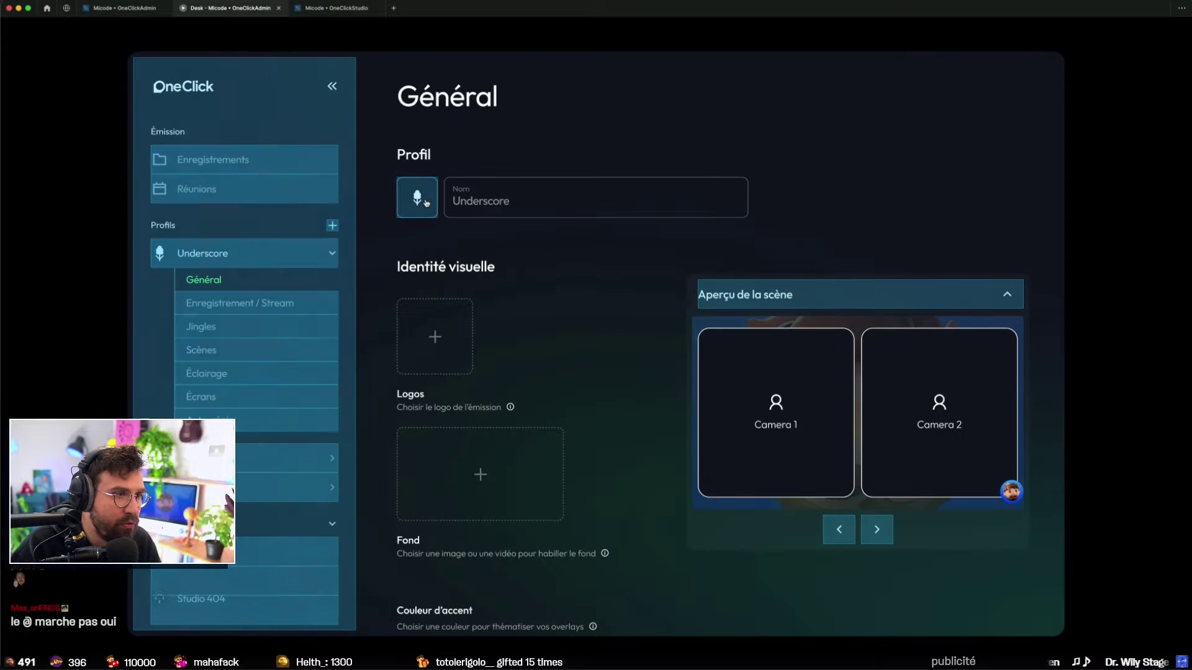
click(562, 254)
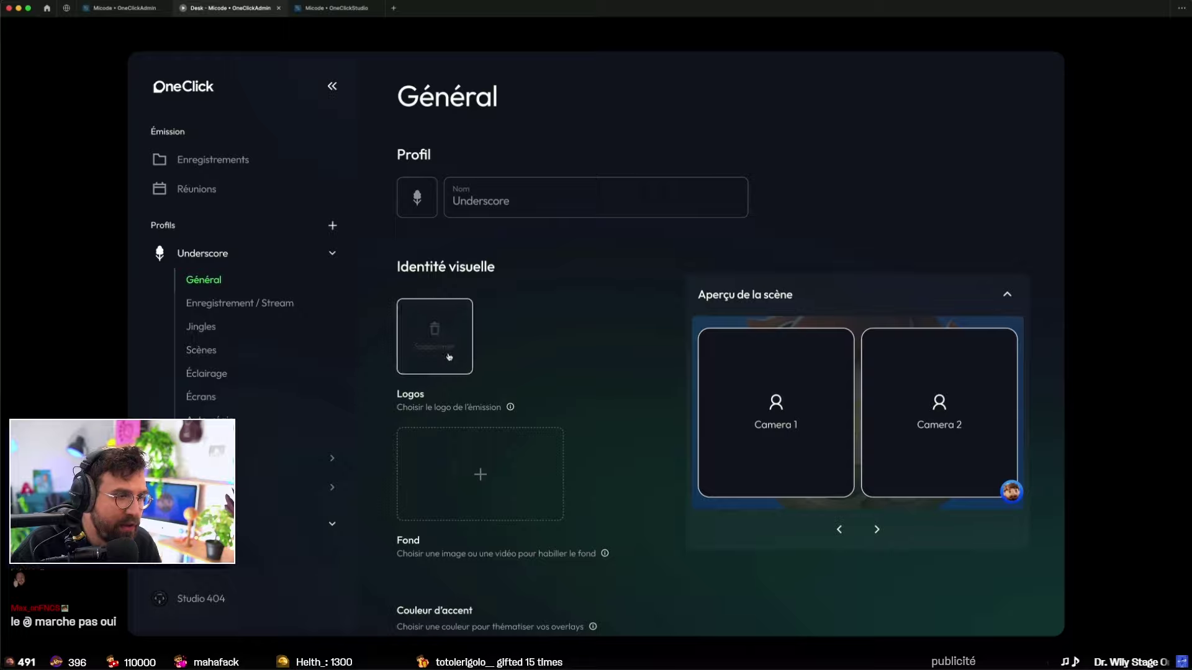
scroll(782, 304, down, 3)
scroll(488, 248, down, 2)
scroll(490, 311, up, 1)
scroll(490, 334, down, 3)
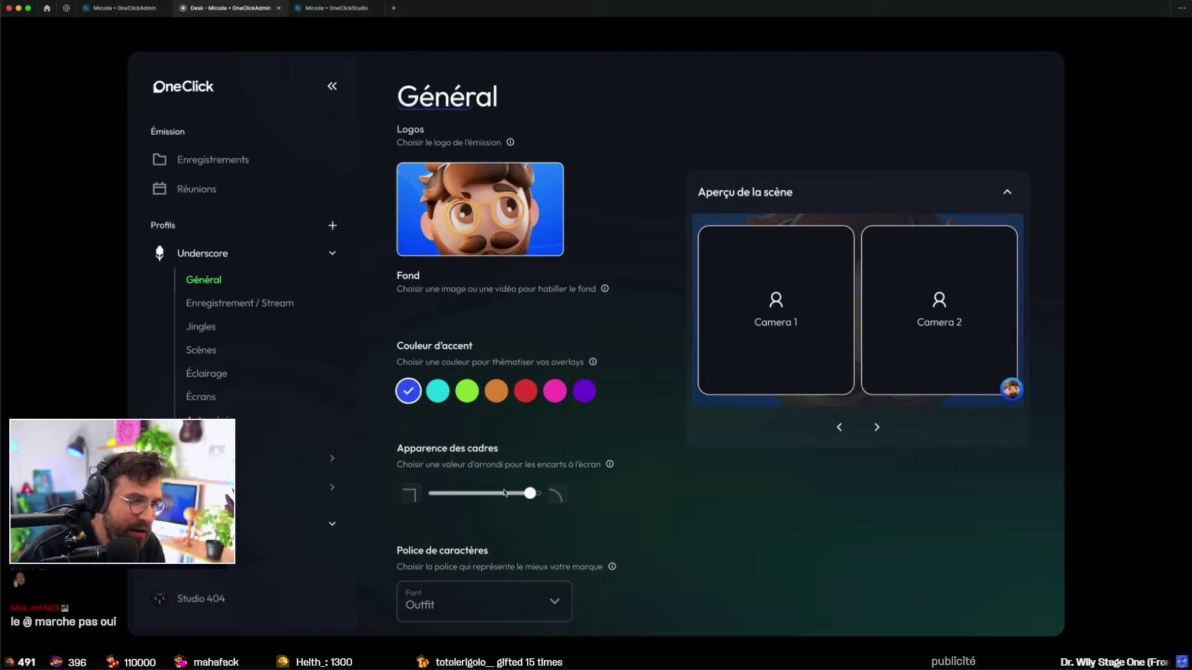
Step: Adjust the camera frames' corner rounding while previewing the HDMI scene, then open Enregistrement / Stream
click(876, 427)
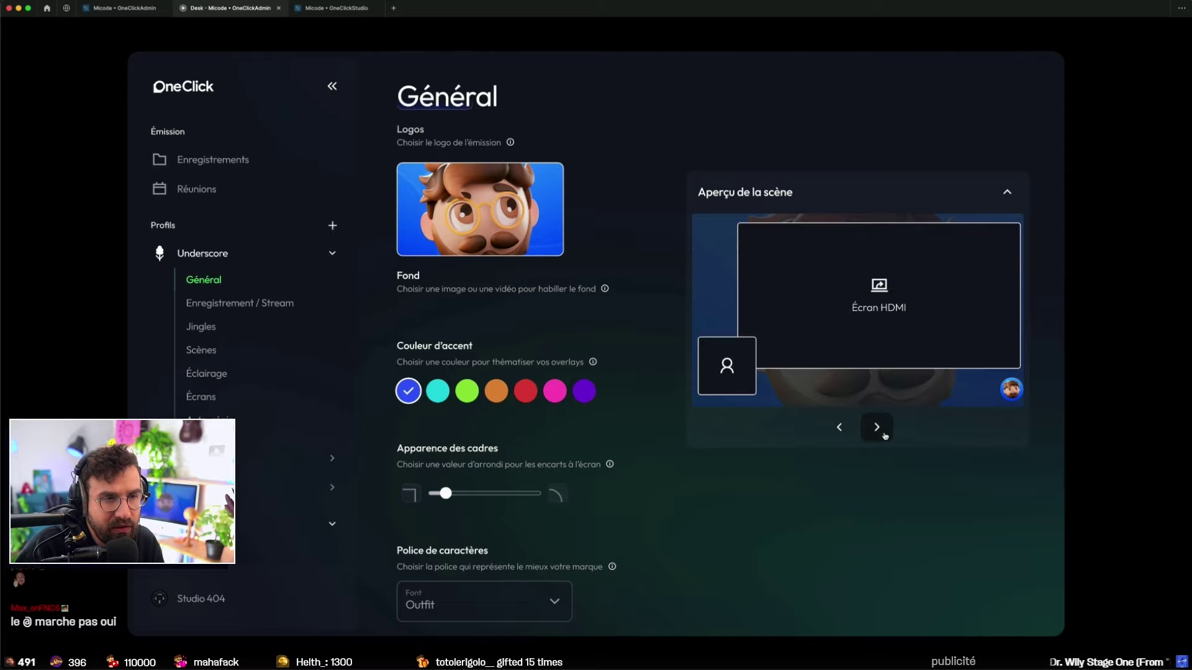
mouse_move(444, 495)
mouse_down()
mouse_move(529, 494)
mouse_move(449, 500)
mouse_up()
click(876, 427)
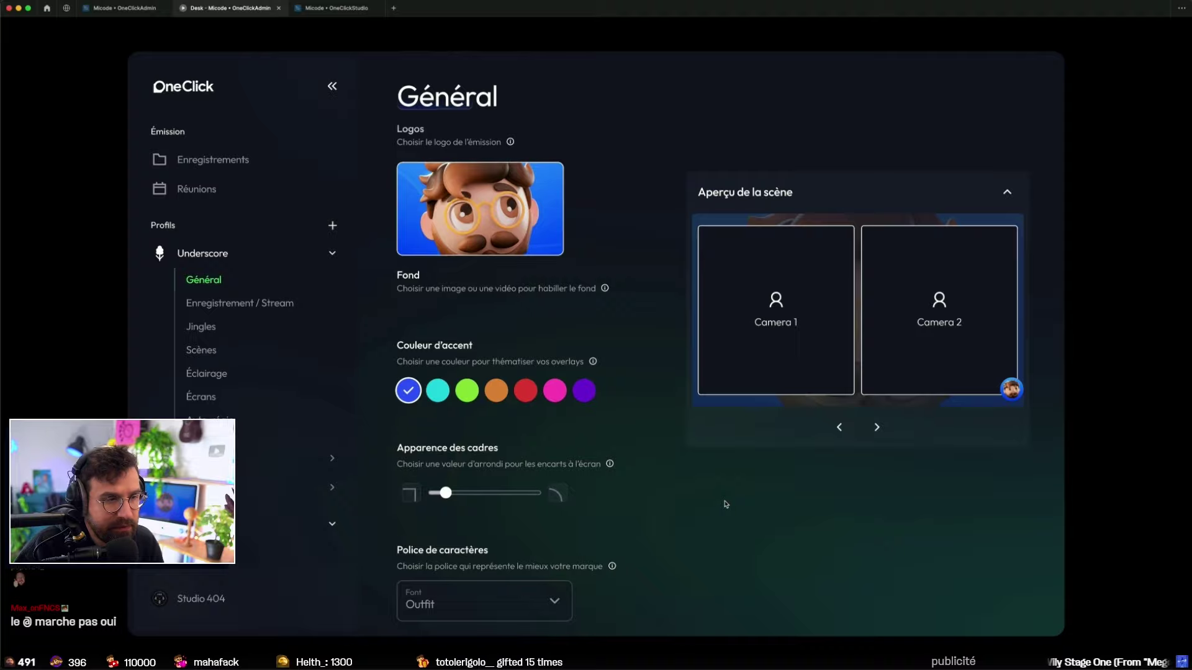
scroll(725, 504, down, 1)
scroll(636, 564, up, 5)
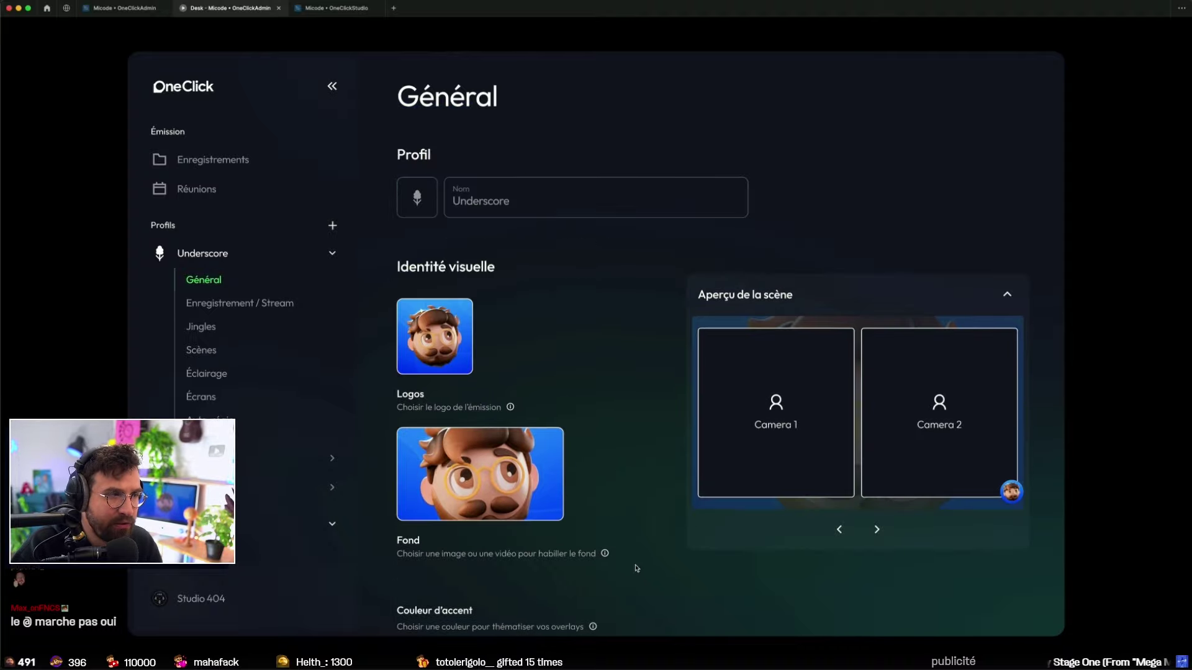
click(196, 305)
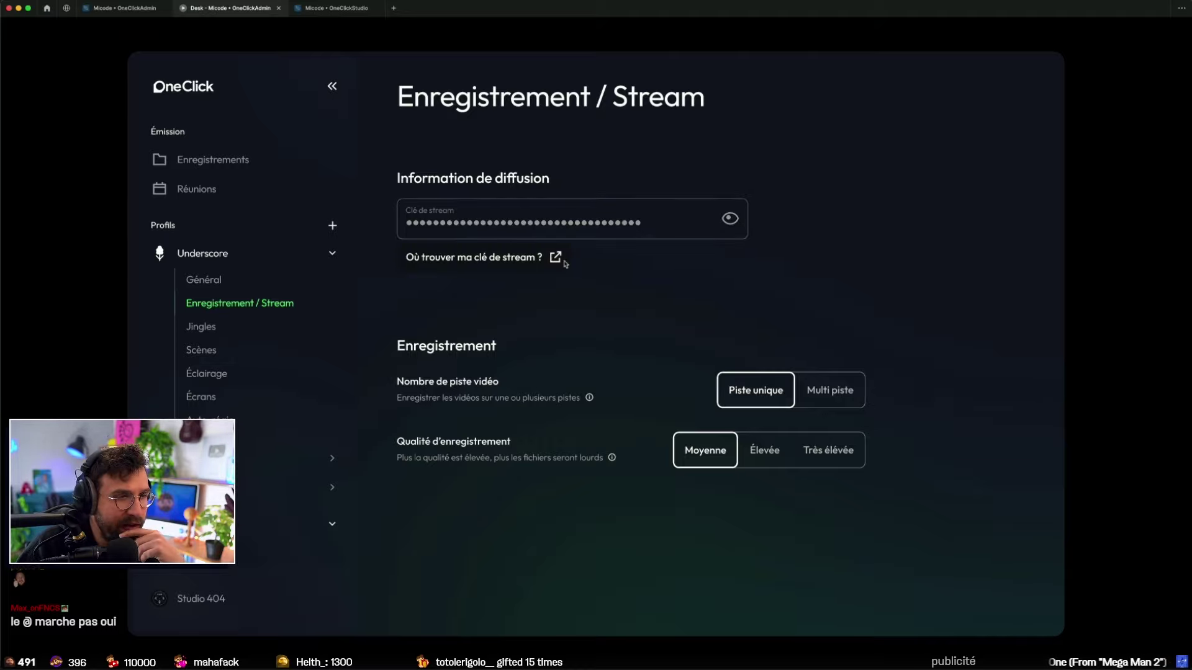
Step: Choose Multi piste video recording and Très élevée quality, then go to Jingles
click(807, 390)
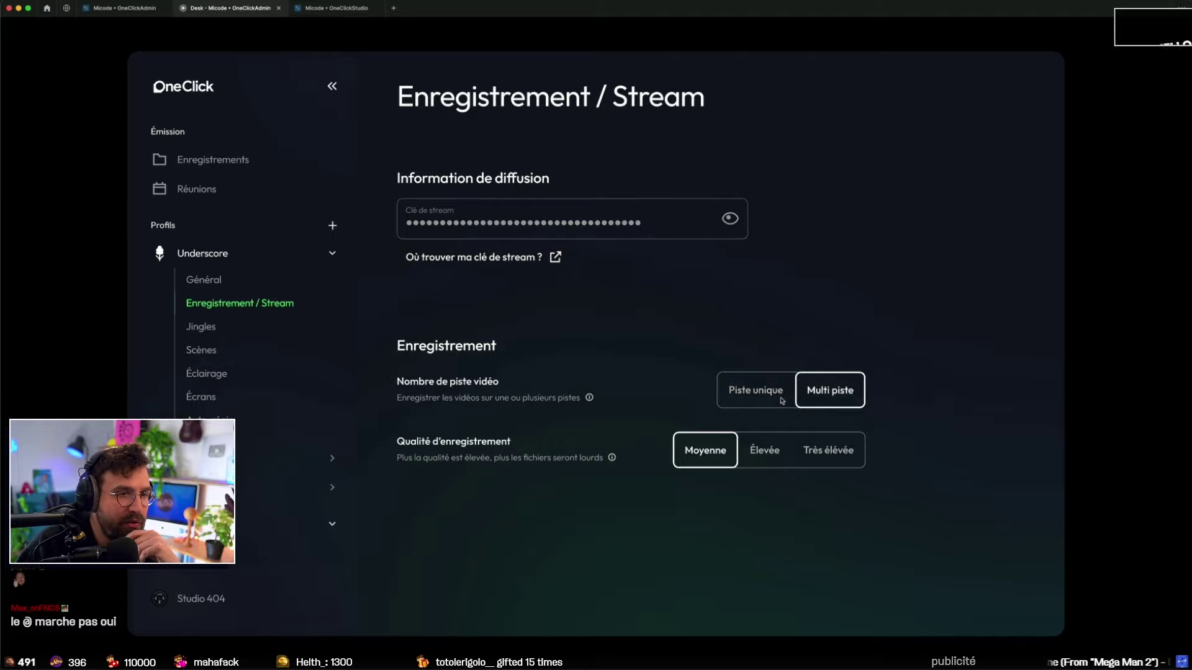
click(835, 390)
click(852, 397)
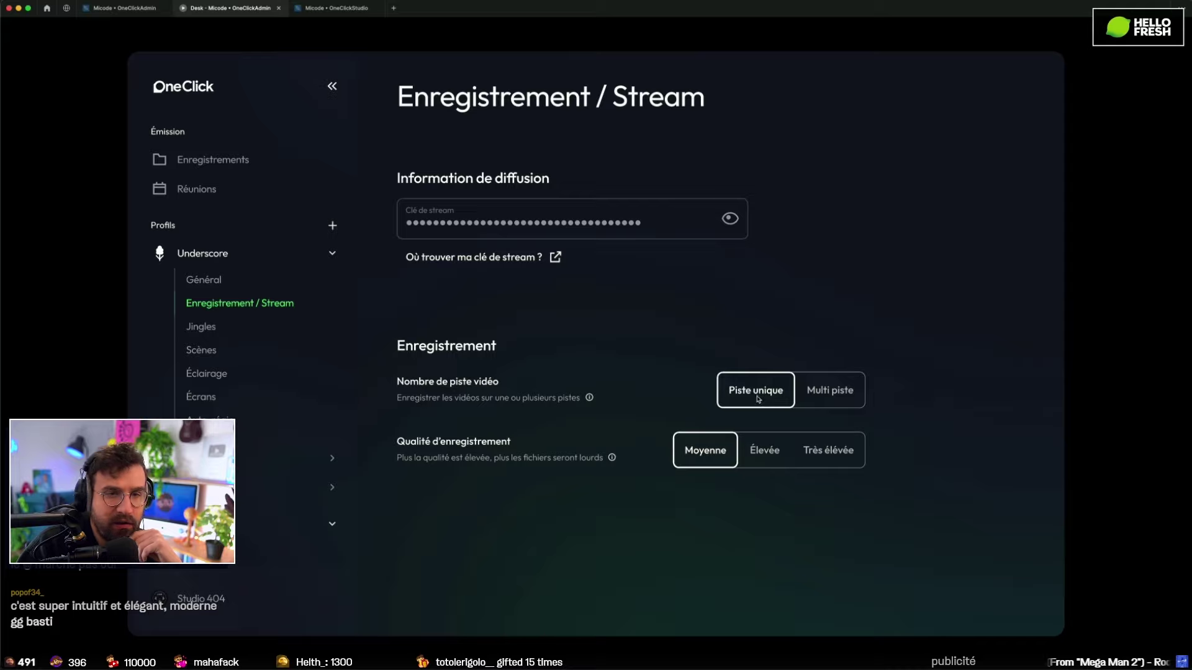
click(835, 391)
click(764, 450)
click(828, 451)
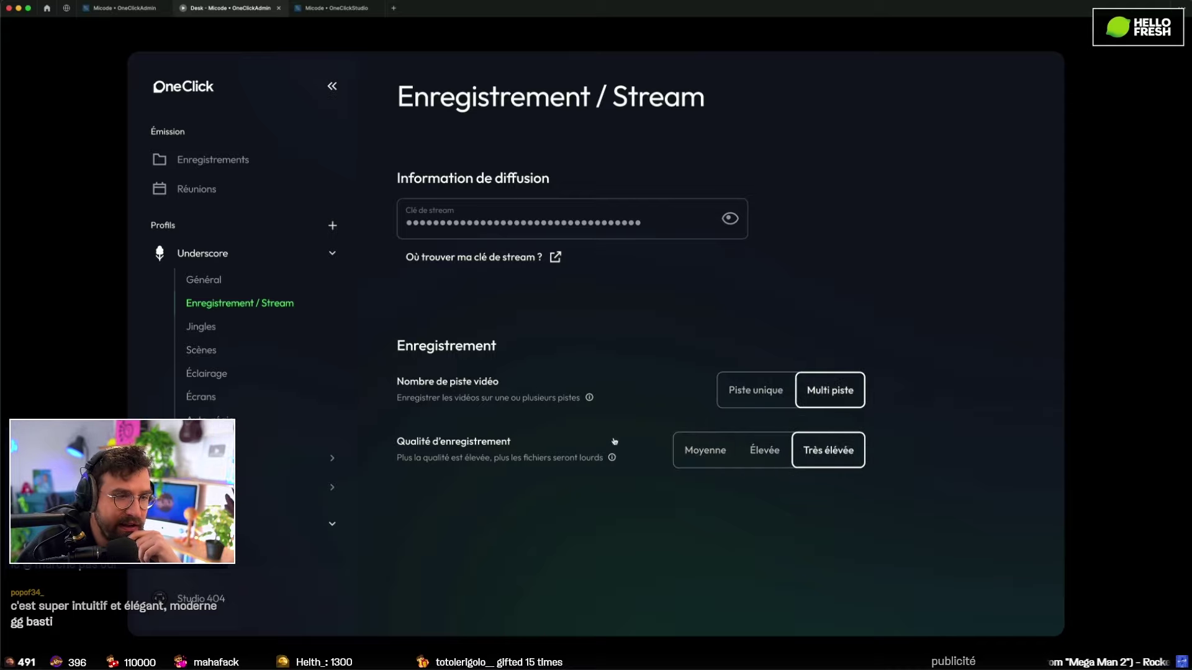
click(213, 331)
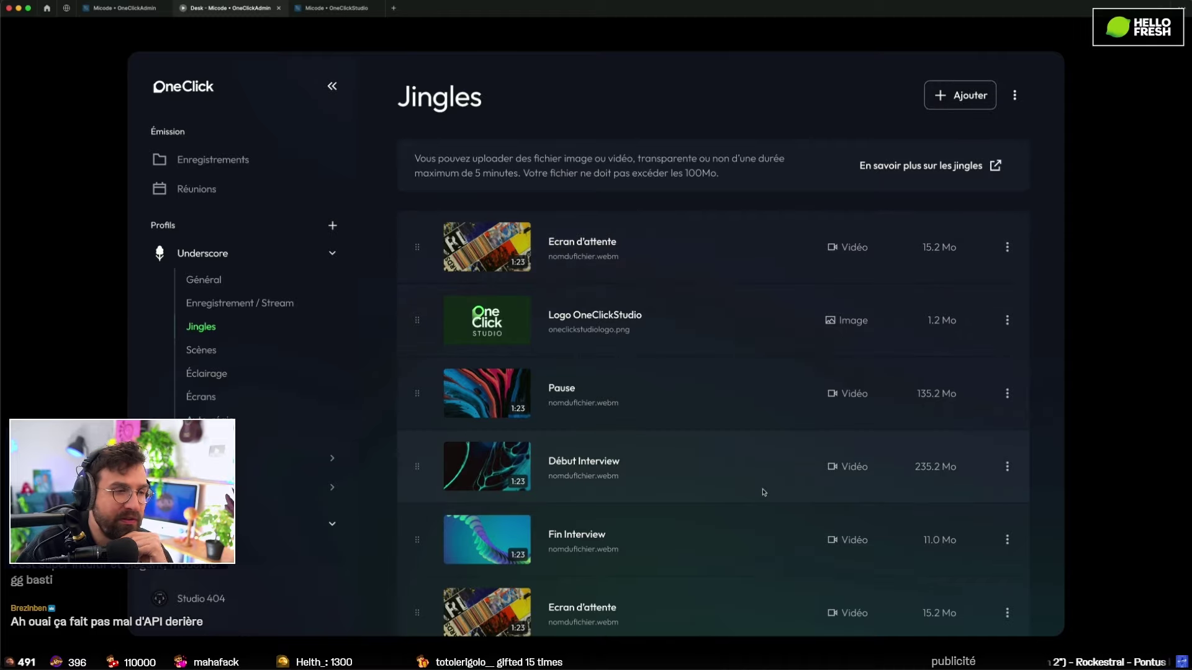
Step: Open and dismiss the Début Interview jingle's options menu
scroll(671, 319, down, 3)
click(1006, 300)
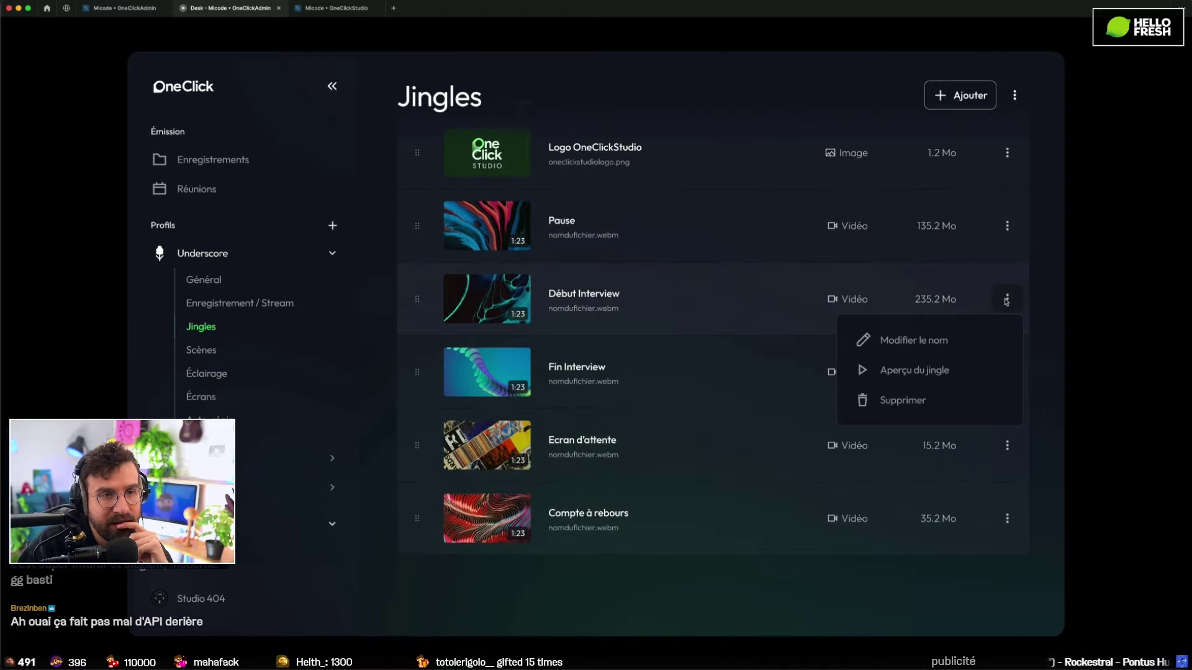
click(1062, 328)
scroll(980, 124, up, 3)
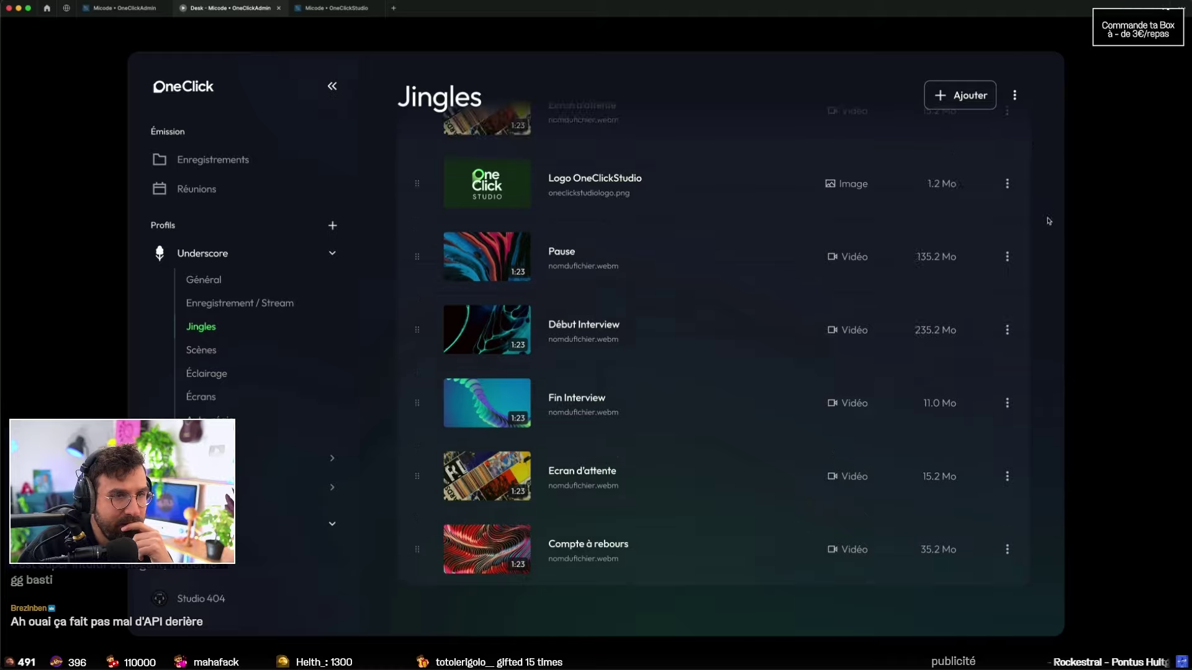
Step: Preview creating a jingle from the Invité + RS template, then go to Scènes
click(951, 104)
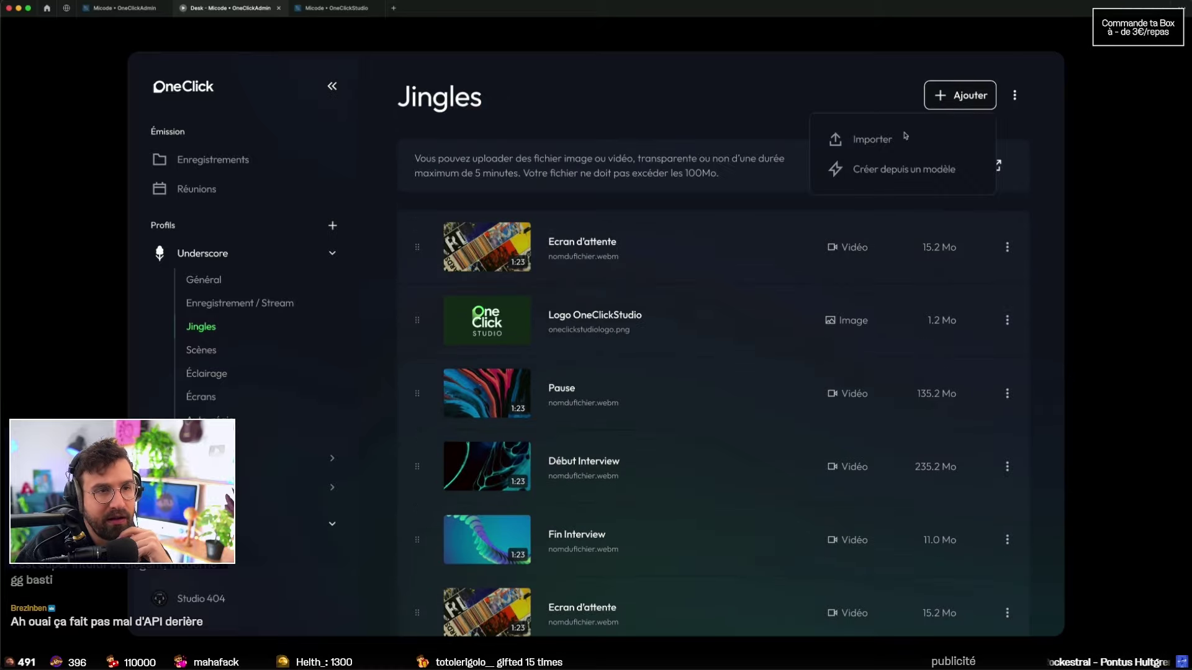
click(862, 176)
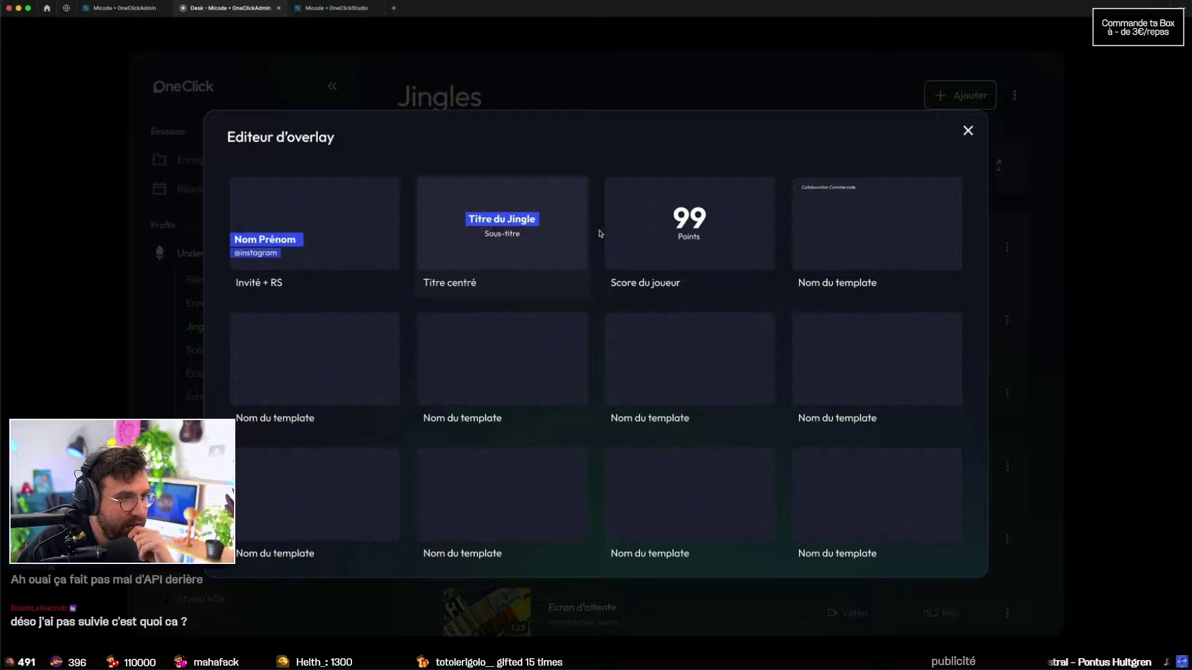
scroll(670, 479, down, 2)
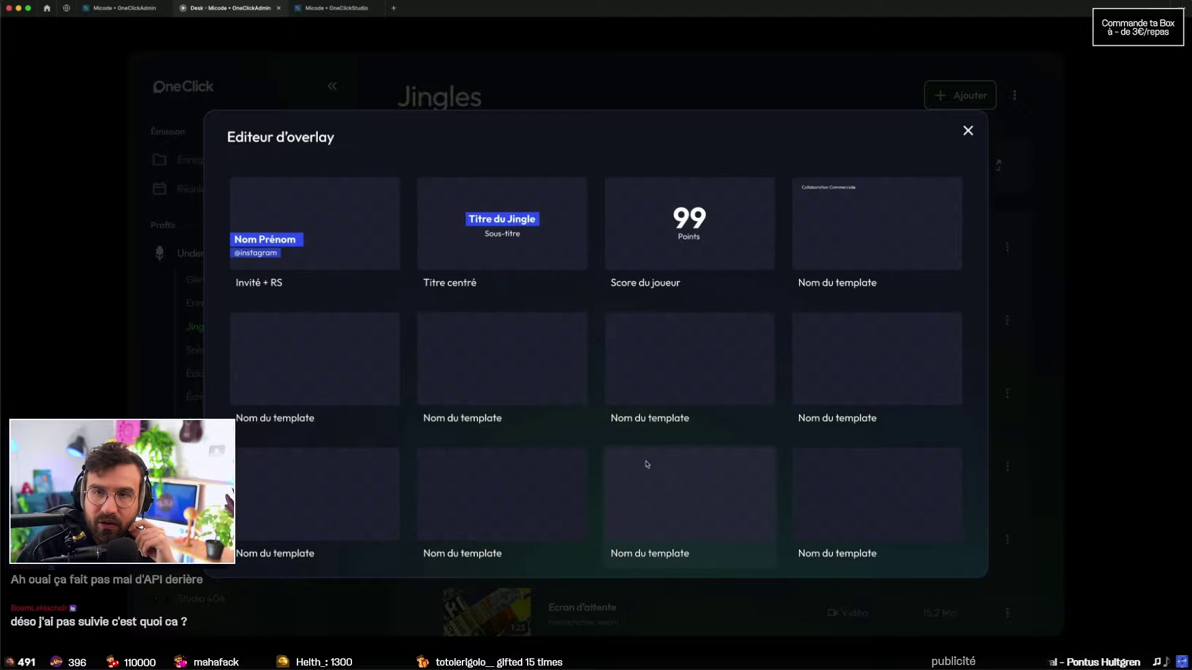
click(331, 250)
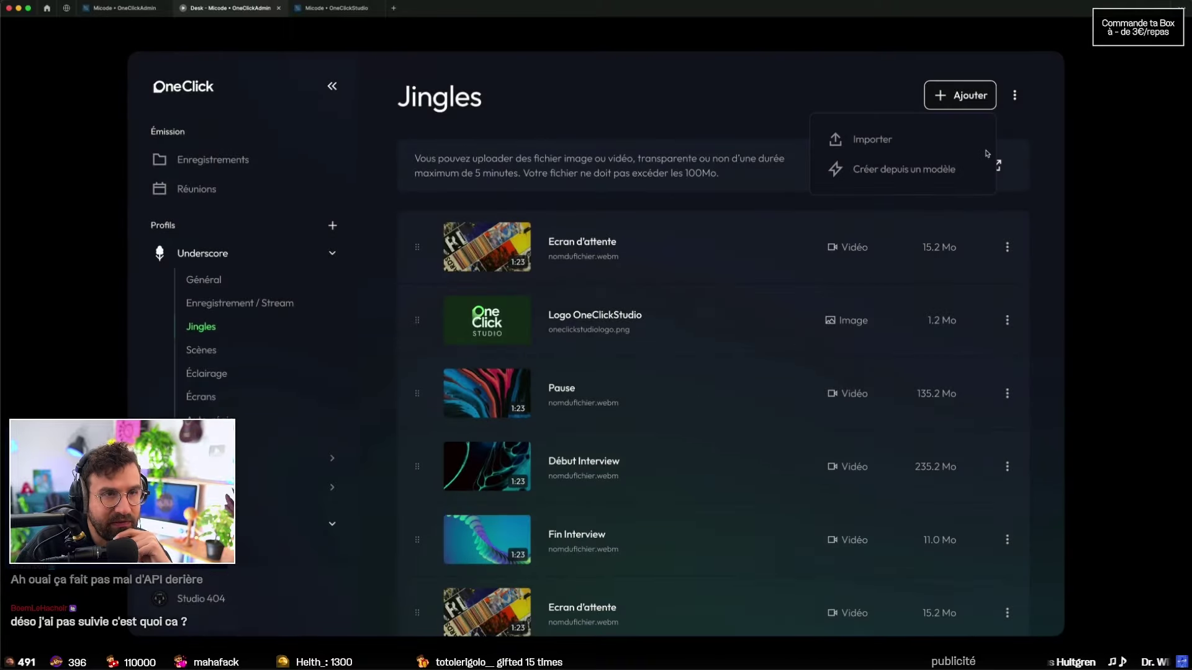
click(1057, 175)
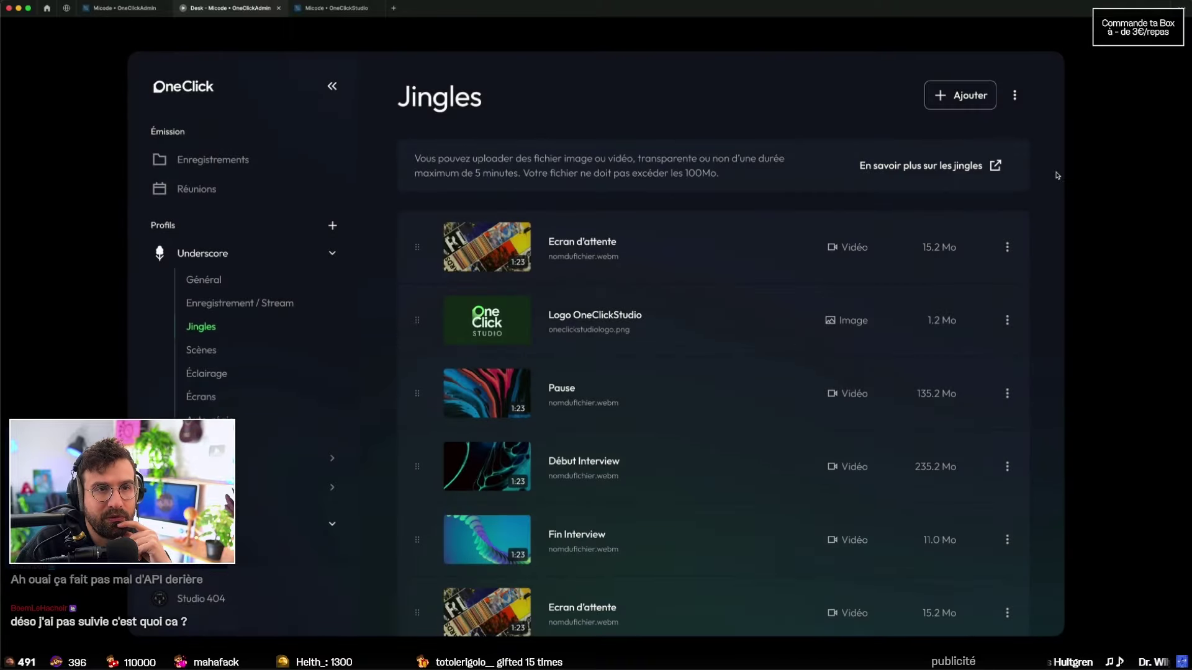
click(203, 352)
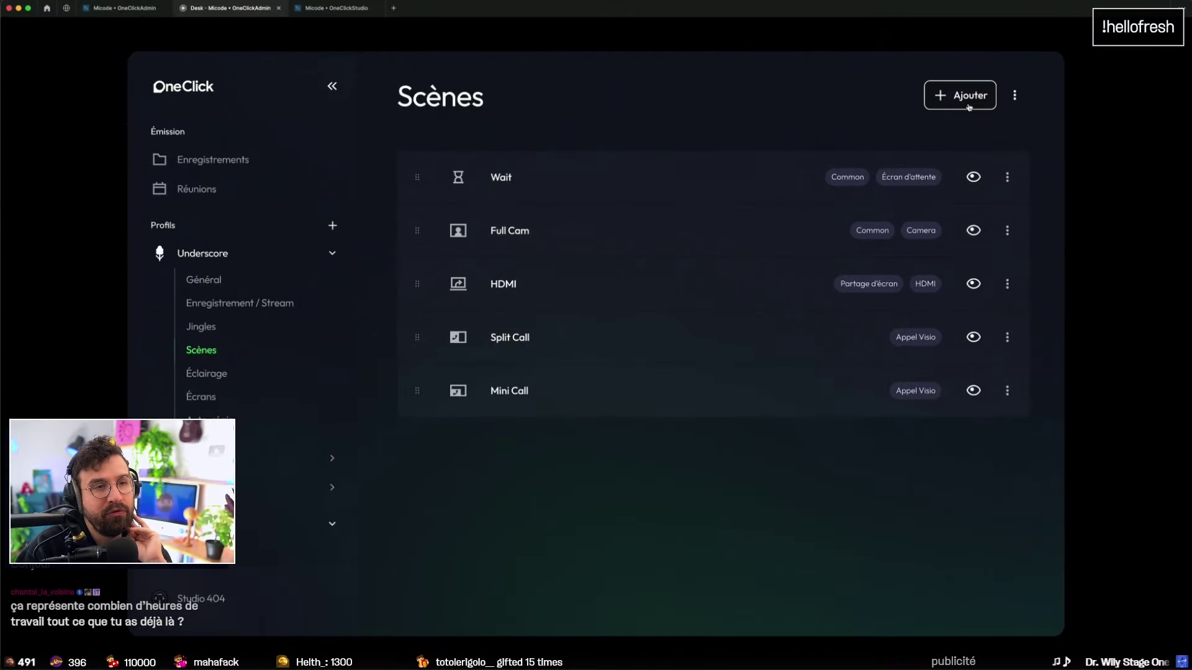
Step: Cancel the Ajouter une scène dialog, then switch on all four remaining lights on Éclairage
click(961, 96)
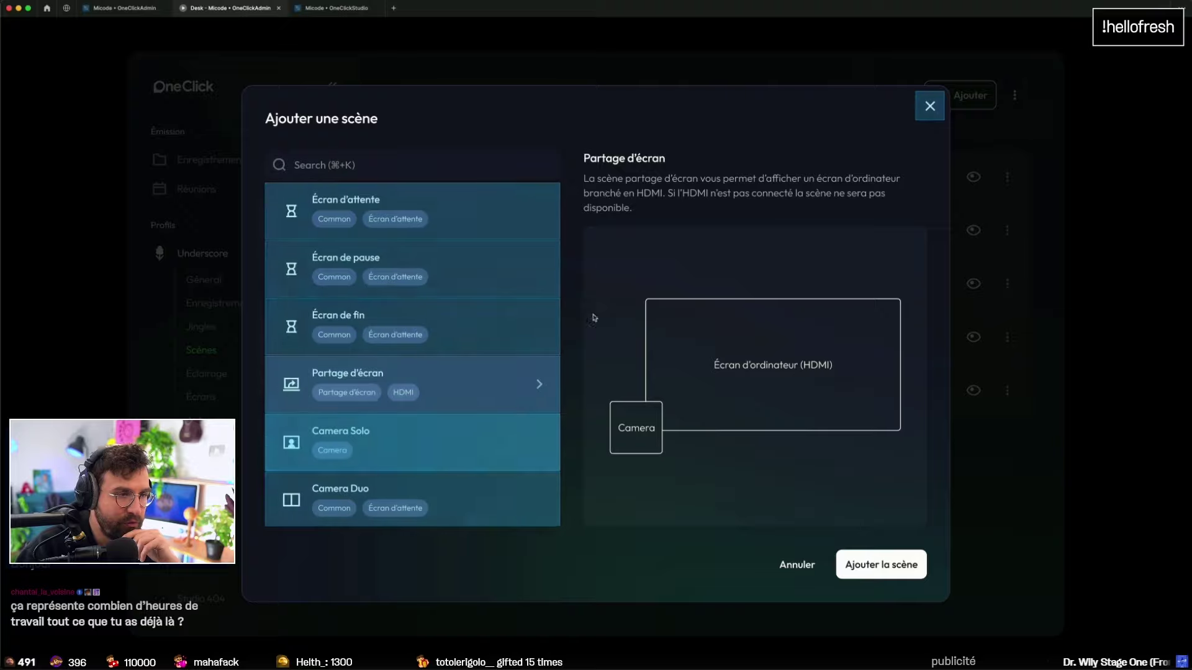
click(929, 106)
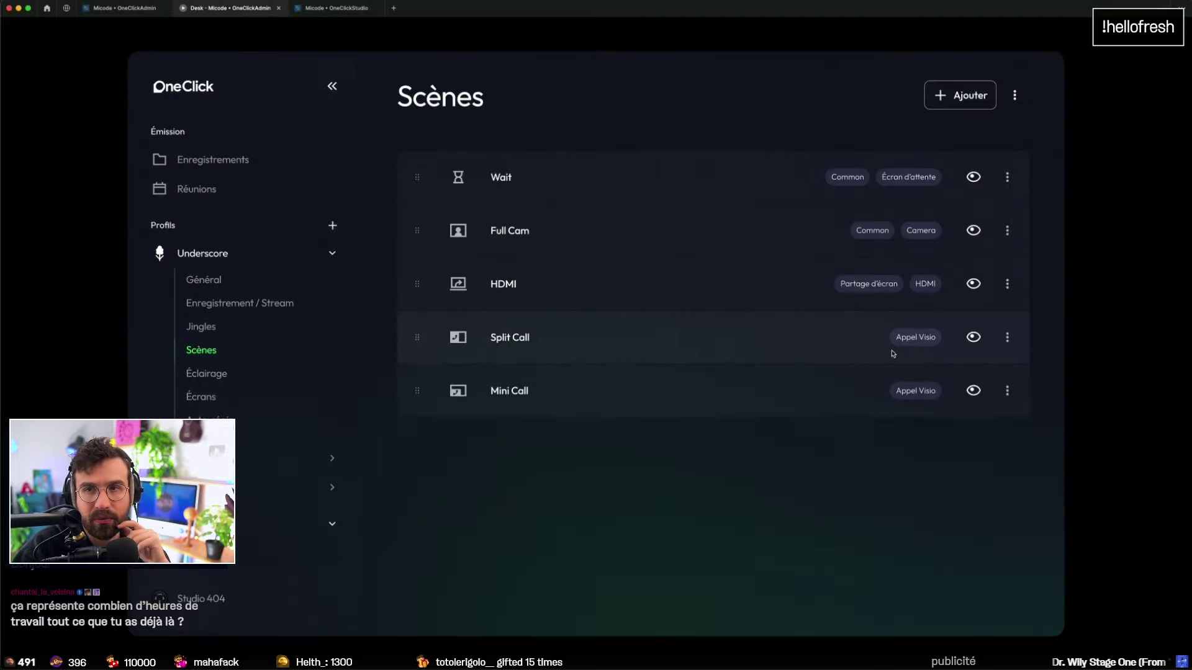
click(229, 378)
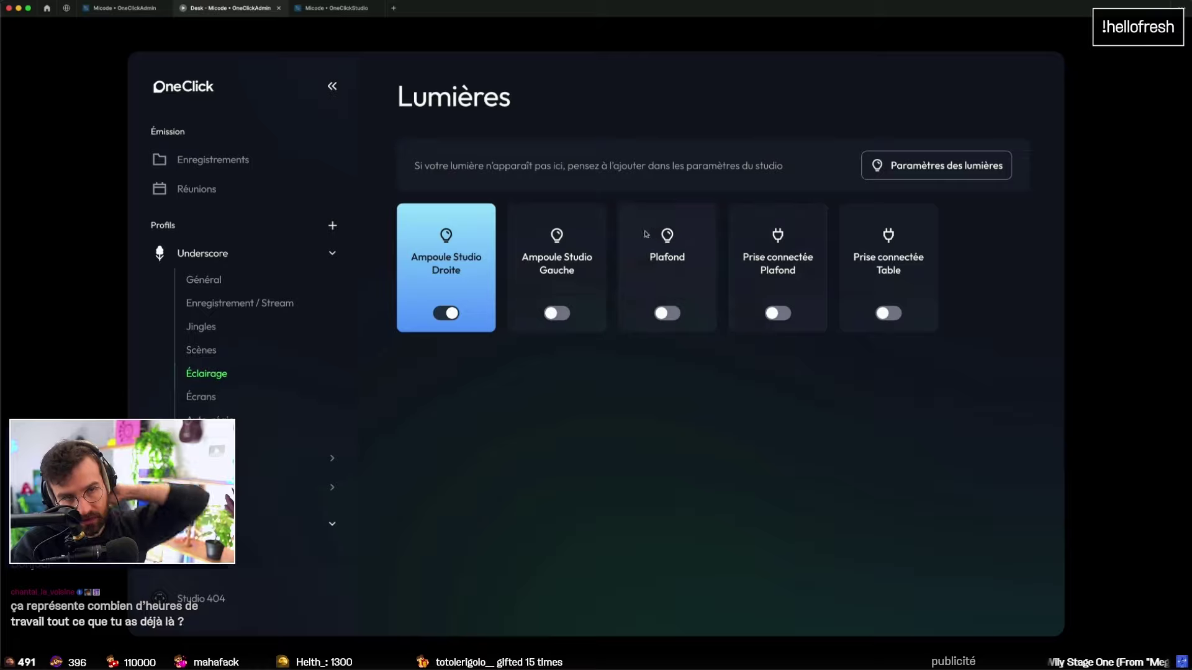
click(557, 314)
click(665, 313)
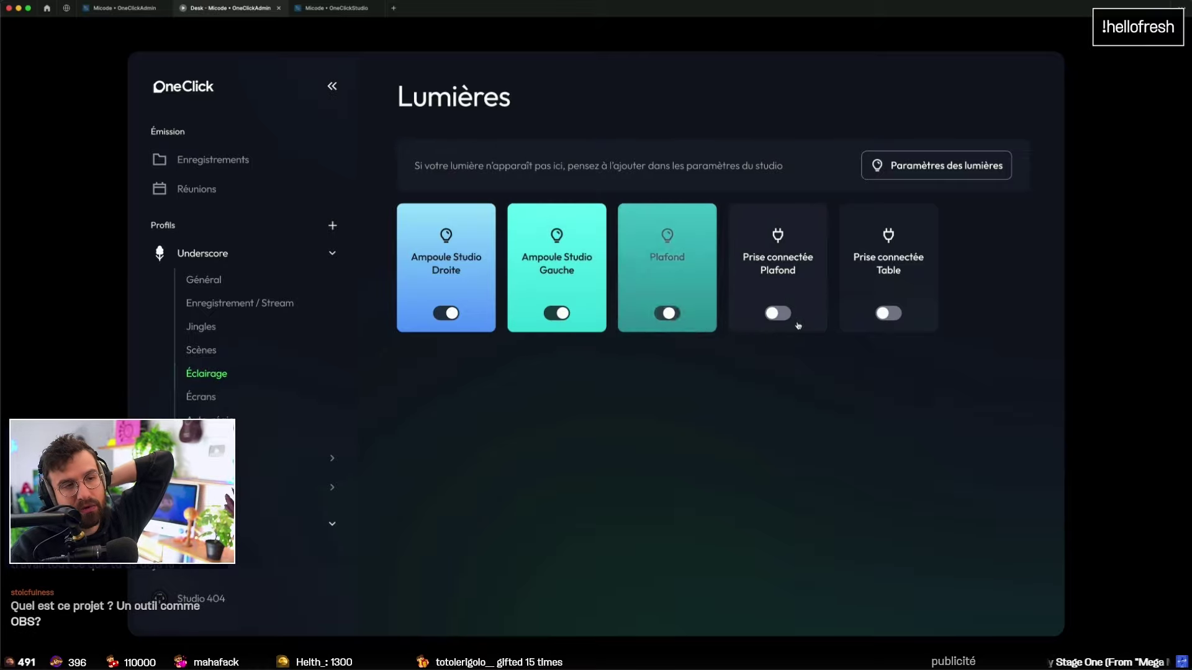
click(778, 313)
click(888, 314)
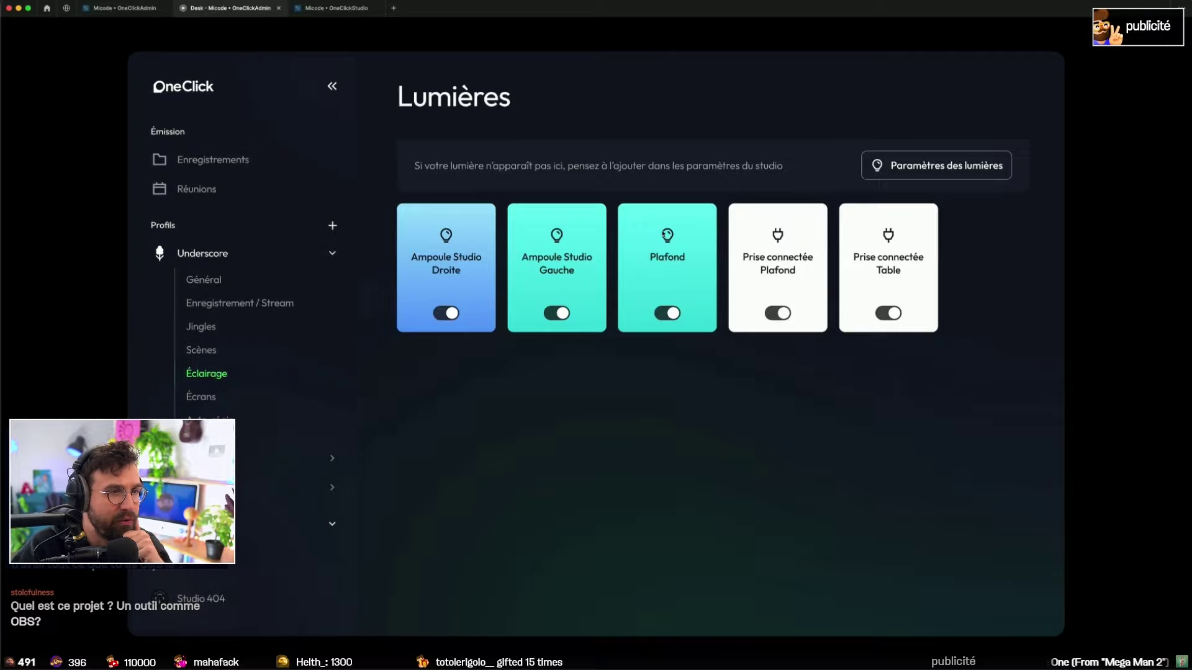
Step: Recolour Ampoule Studio Droite on the colour wheel, then go to Écrans
click(463, 262)
mouse_move(825, 380)
mouse_down()
mouse_move(696, 327)
mouse_move(959, 560)
mouse_up()
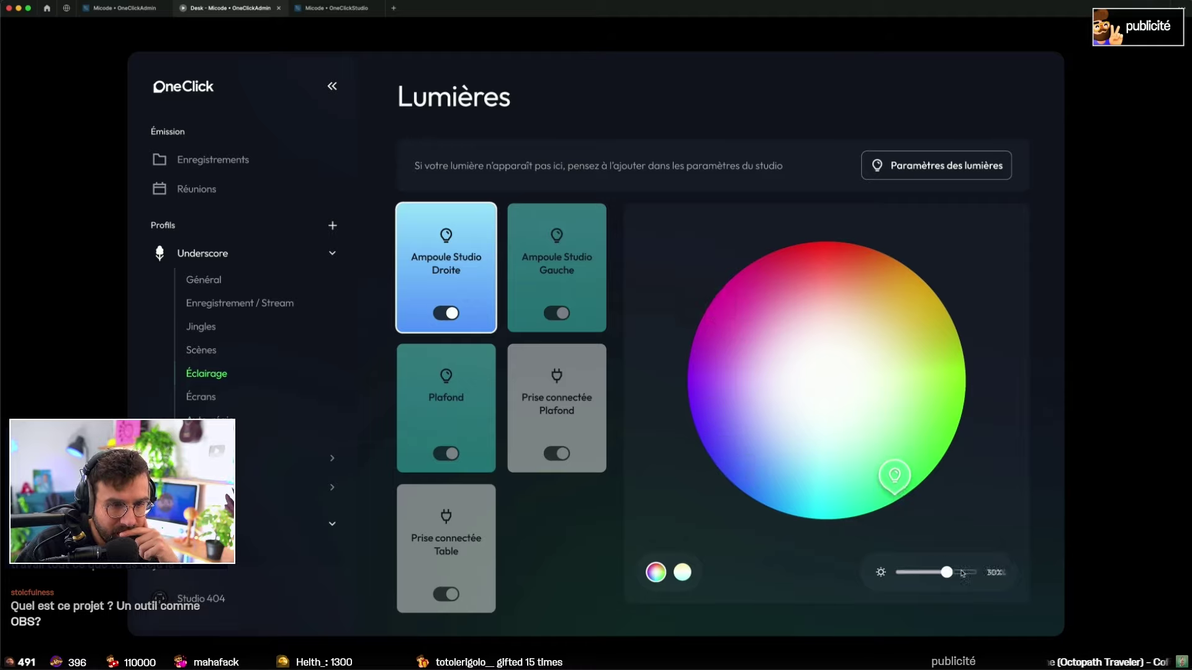
mouse_move(904, 476)
mouse_down()
mouse_move(871, 277)
mouse_move(736, 391)
mouse_move(763, 451)
mouse_up()
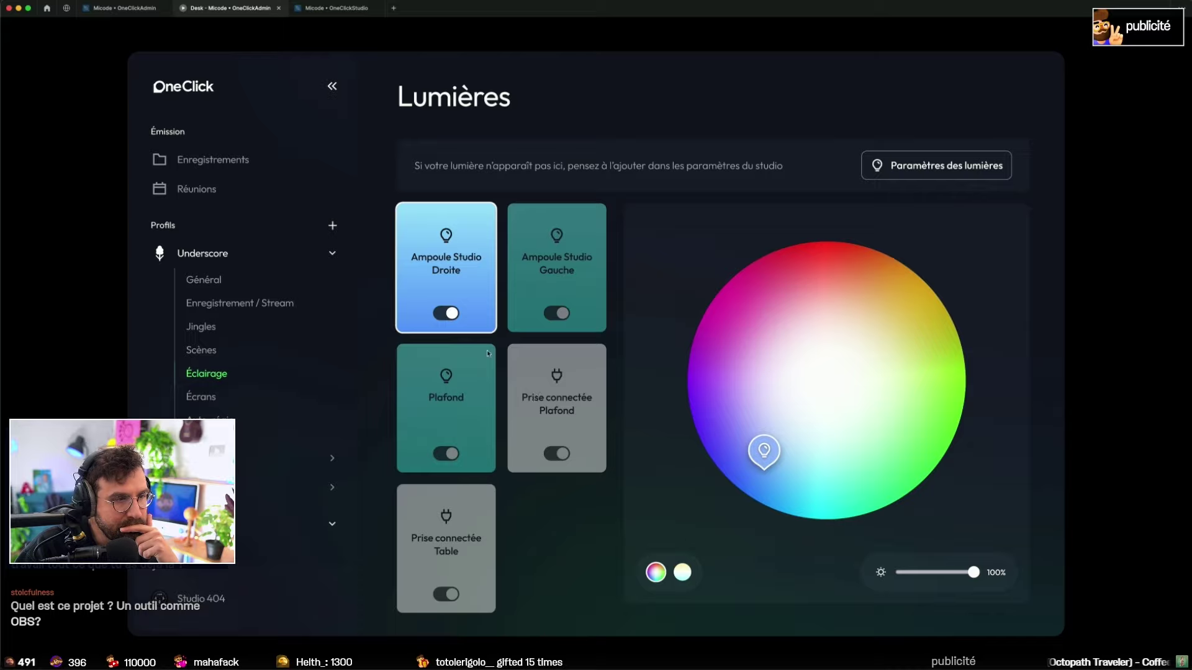
click(200, 396)
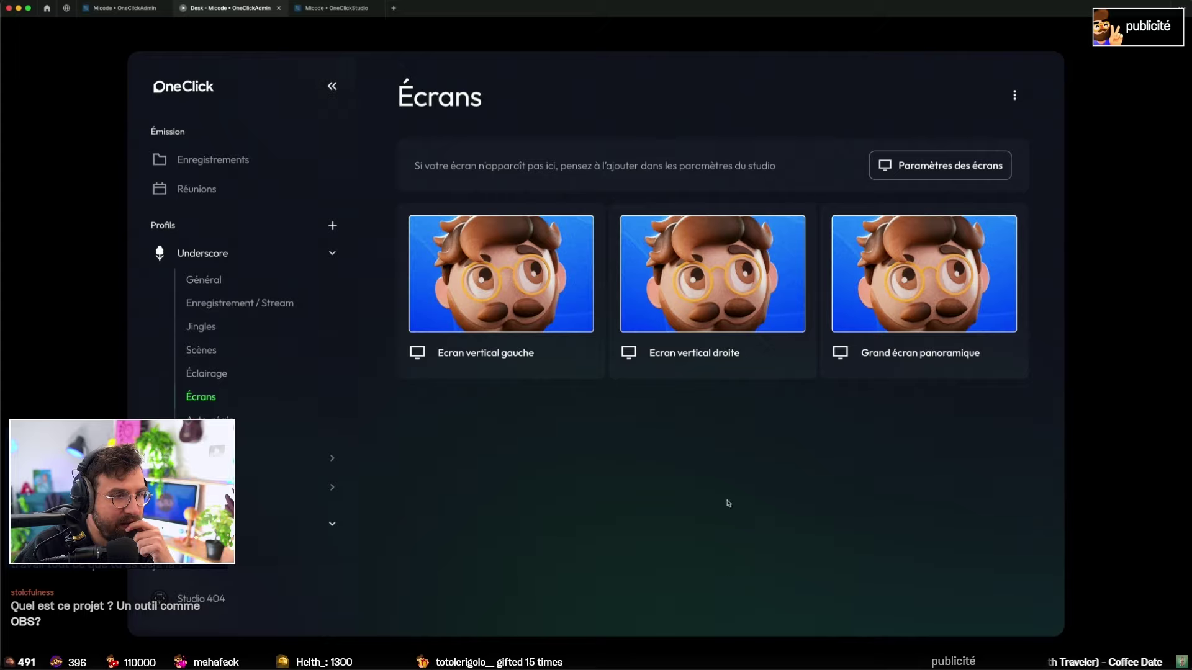
Step: Open the empty Auto-régie prototype page, collapse Underscore, and return to the OneClickAdmin design file
click(258, 421)
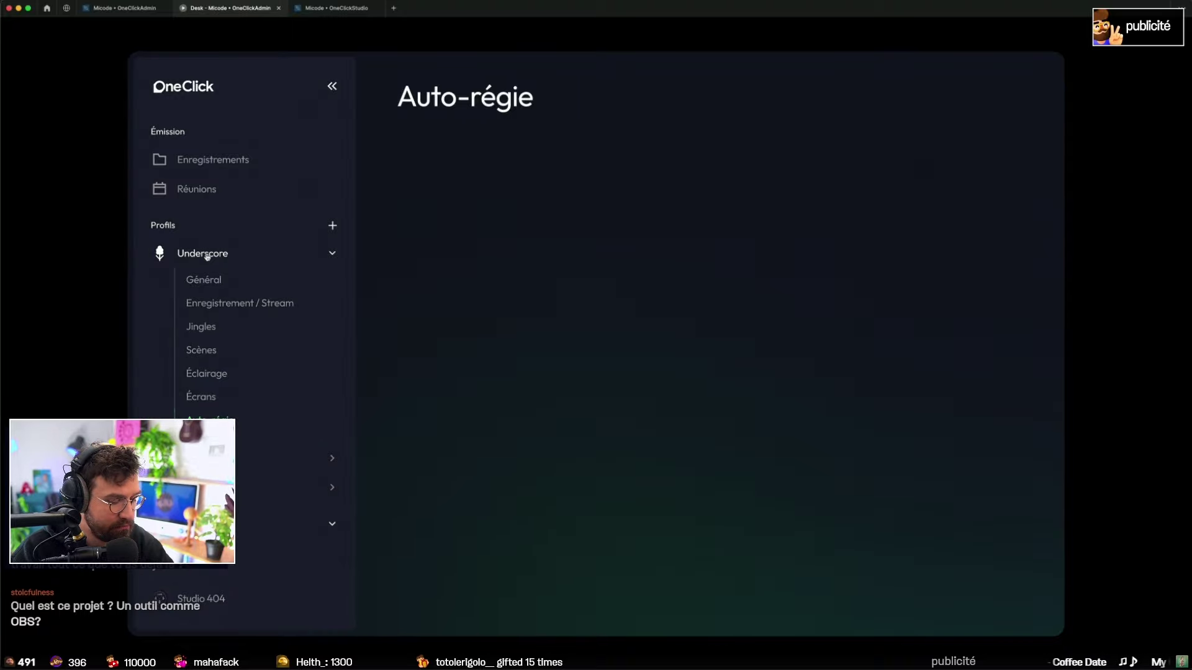
click(207, 254)
click(121, 8)
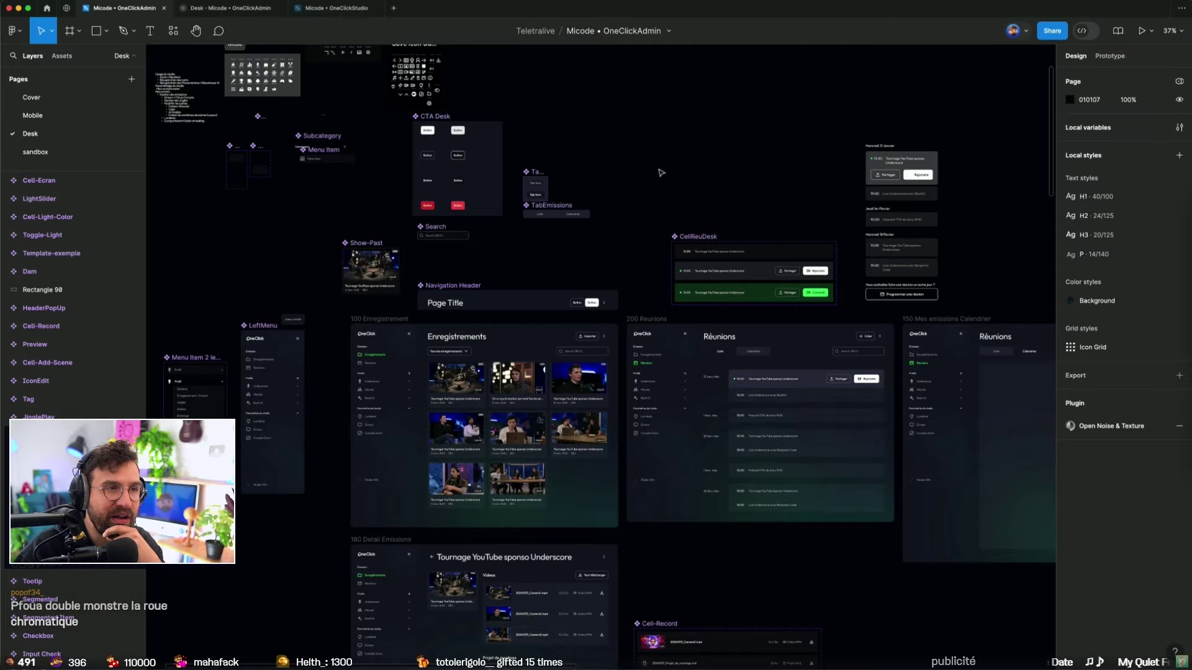
key(super+Tab)
Step: Go to the YouTube channel in a new tab and show the replay channel's playlists
key(super+t)
text(youtube.com/c/BastiUI)
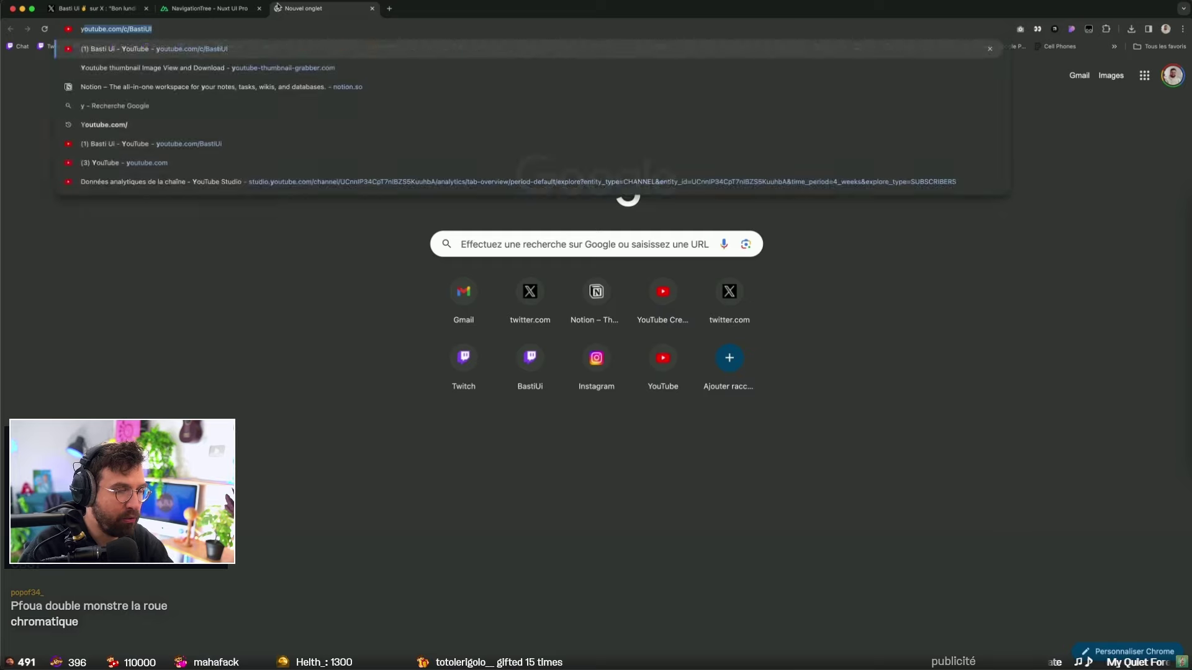
key(Return)
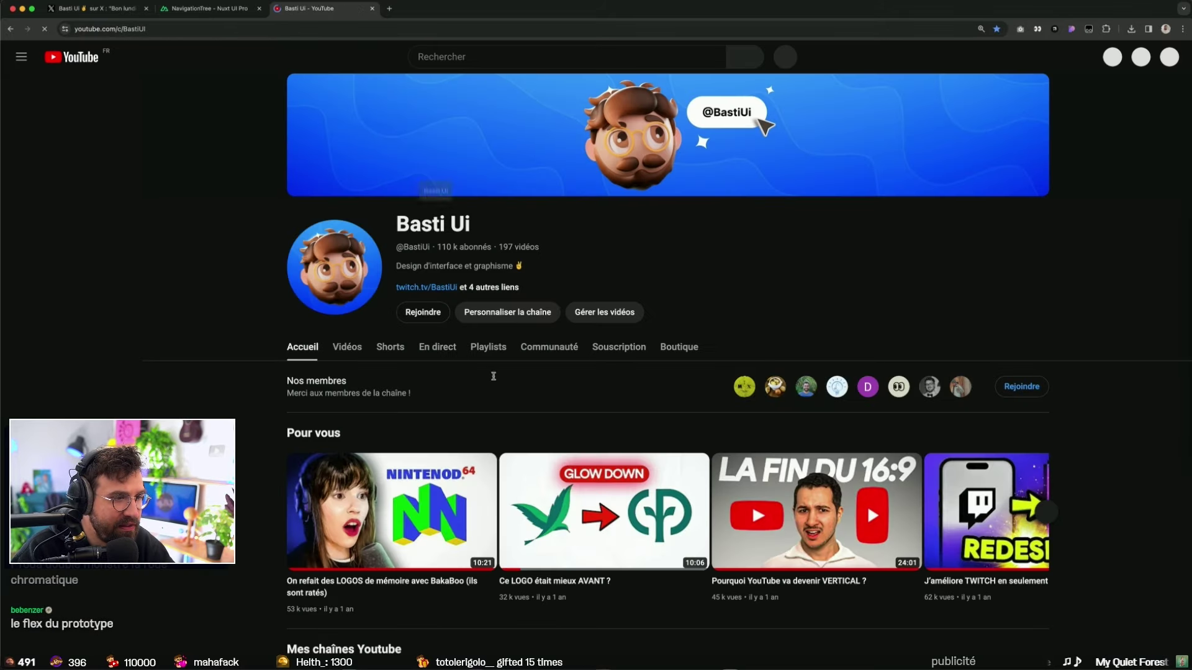
click(347, 347)
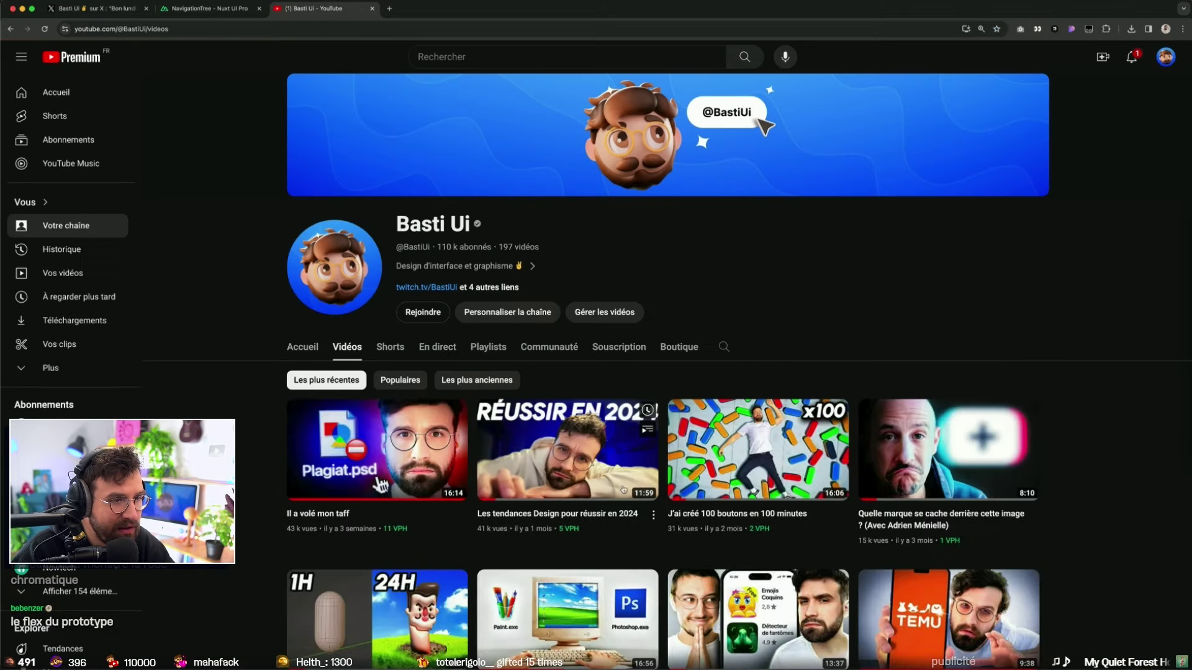
key(super+bracketleft)
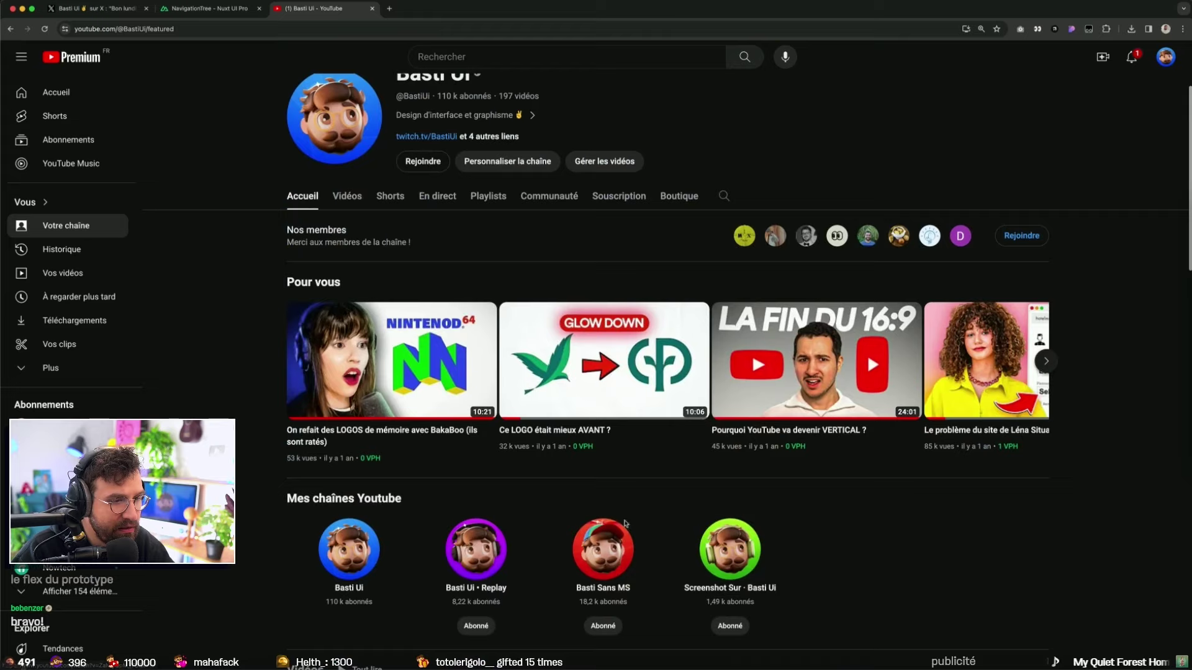
click(476, 548)
click(430, 349)
Step: Scroll through the 20-video Micode — Design & Logos playlist, then go back to Figma
scroll(298, 443, down, 2)
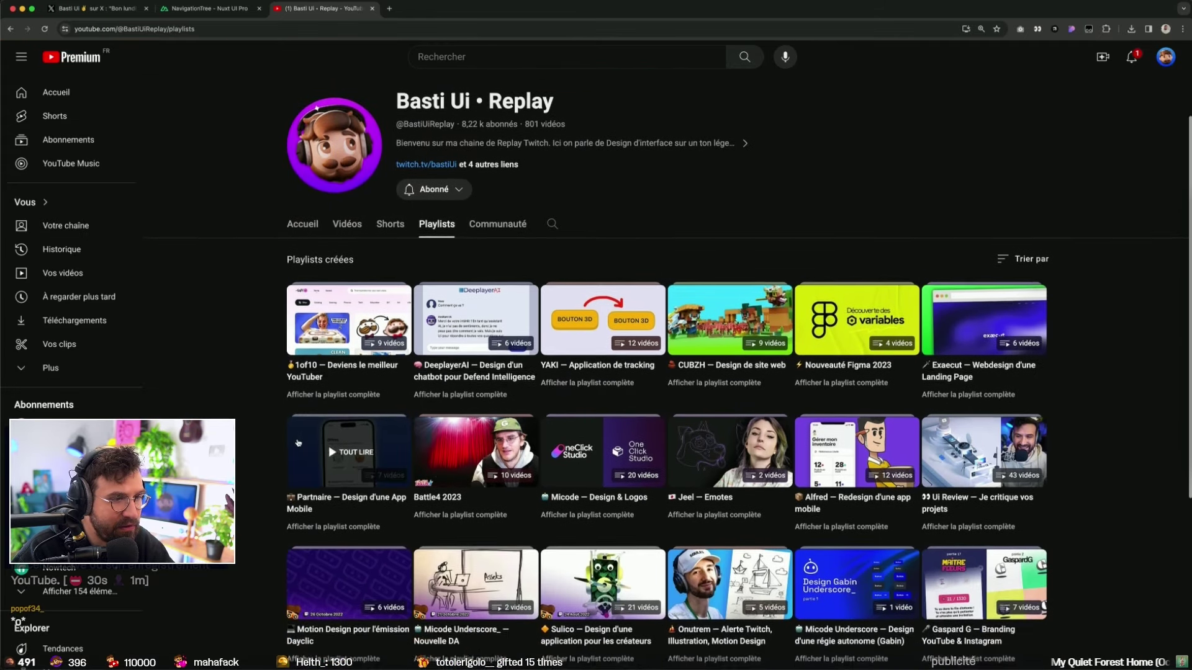
scroll(298, 443, down, 1)
click(602, 434)
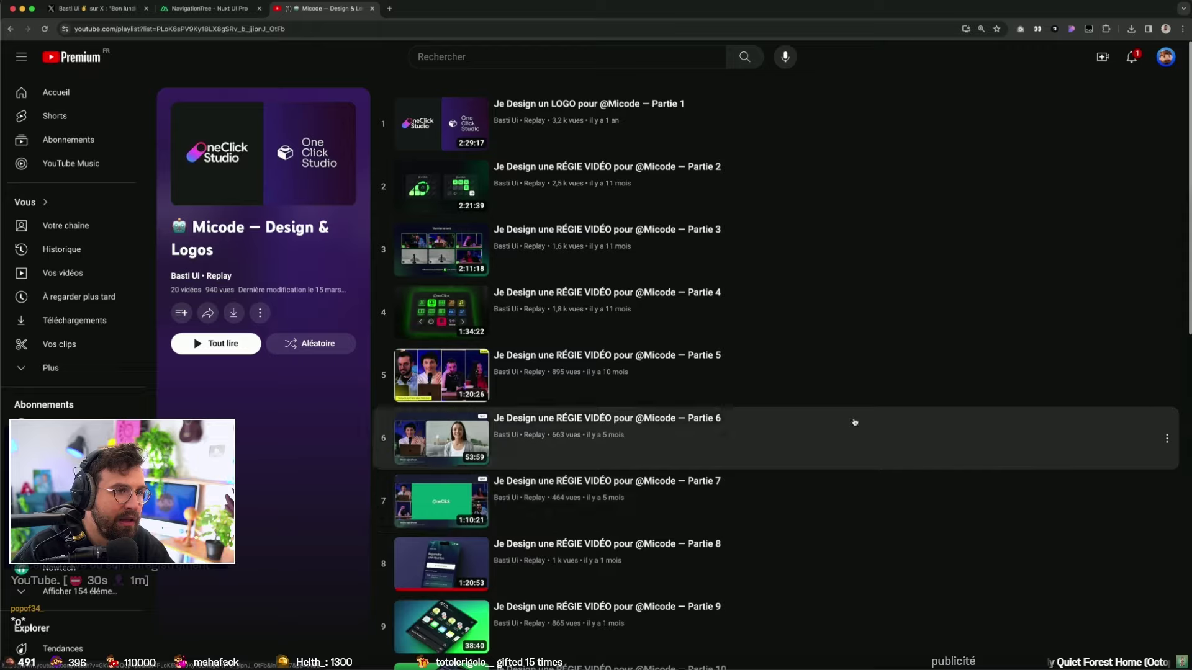
scroll(647, 213, down, 2)
scroll(647, 195, down, 10)
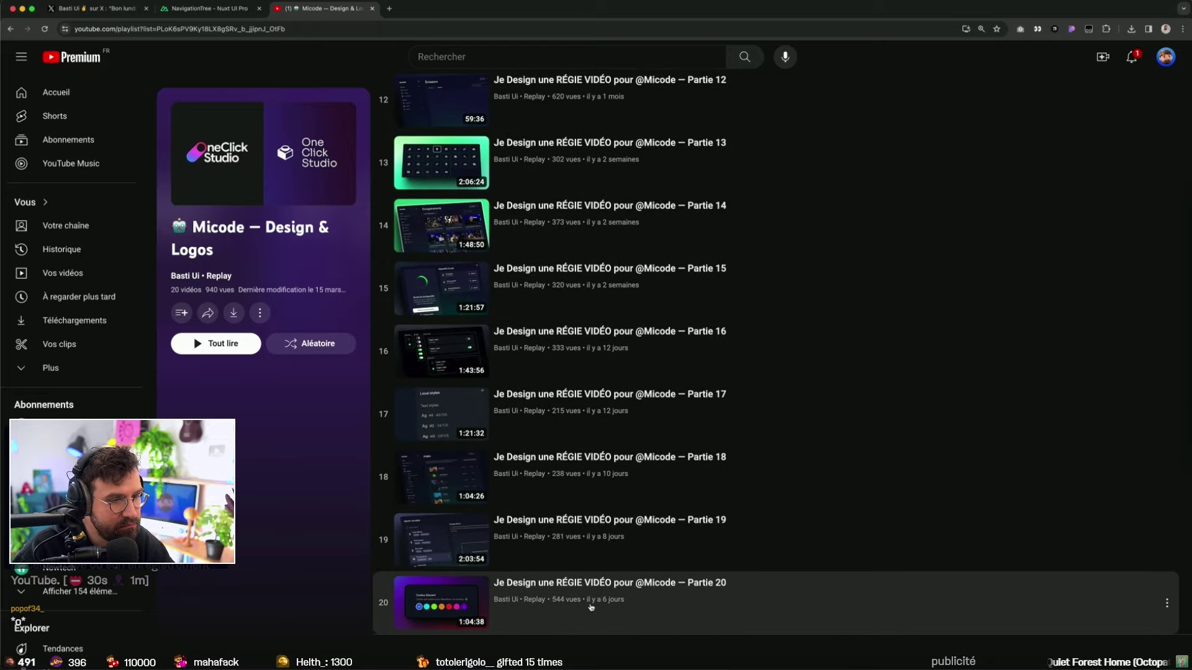
scroll(591, 607, up, 3)
scroll(591, 607, up, 8)
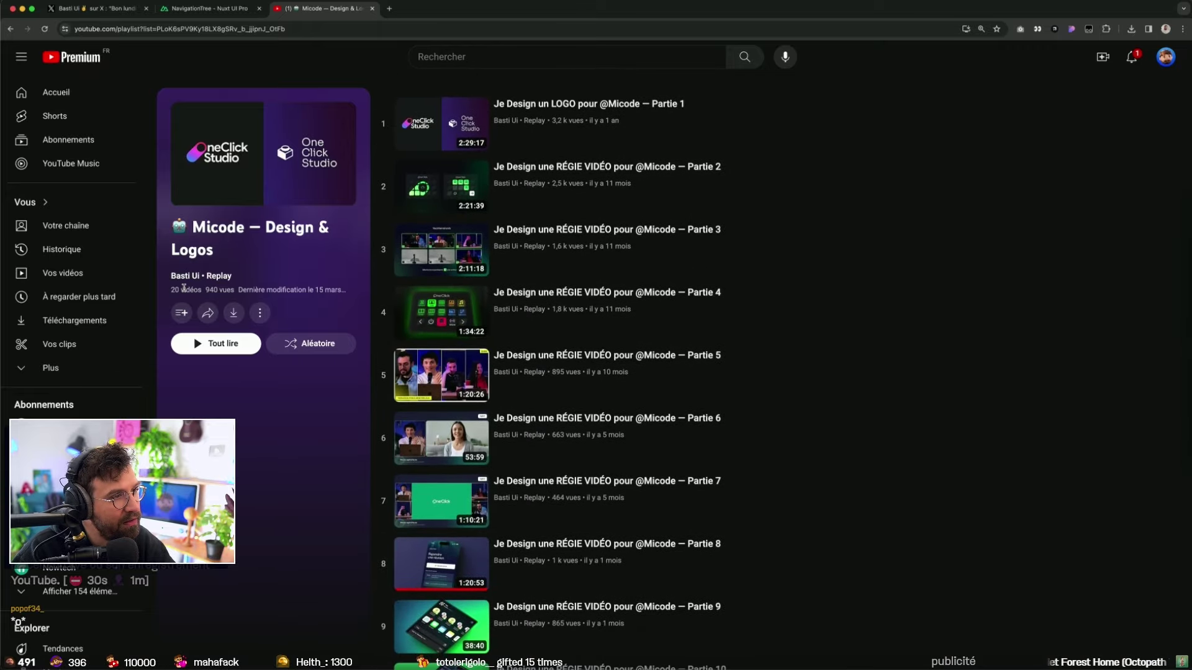
scroll(638, 319, down, 1)
scroll(627, 335, down, 8)
scroll(606, 371, up, 10)
scroll(605, 371, down, 4)
scroll(676, 400, down, 8)
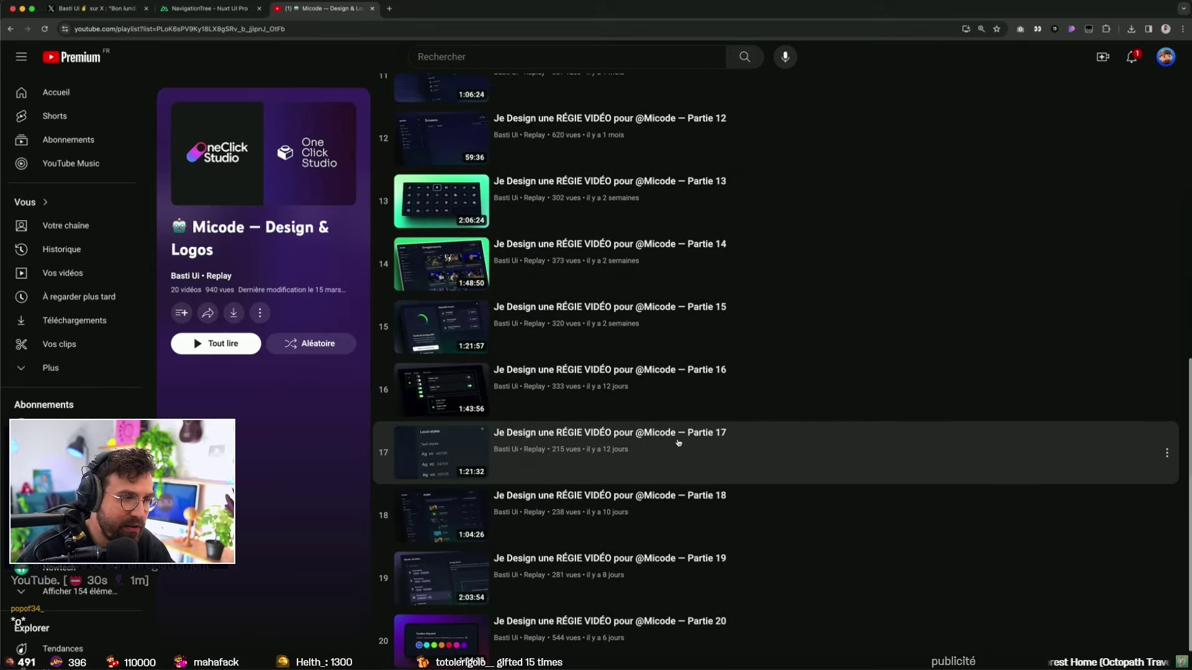
scroll(676, 441, up, 12)
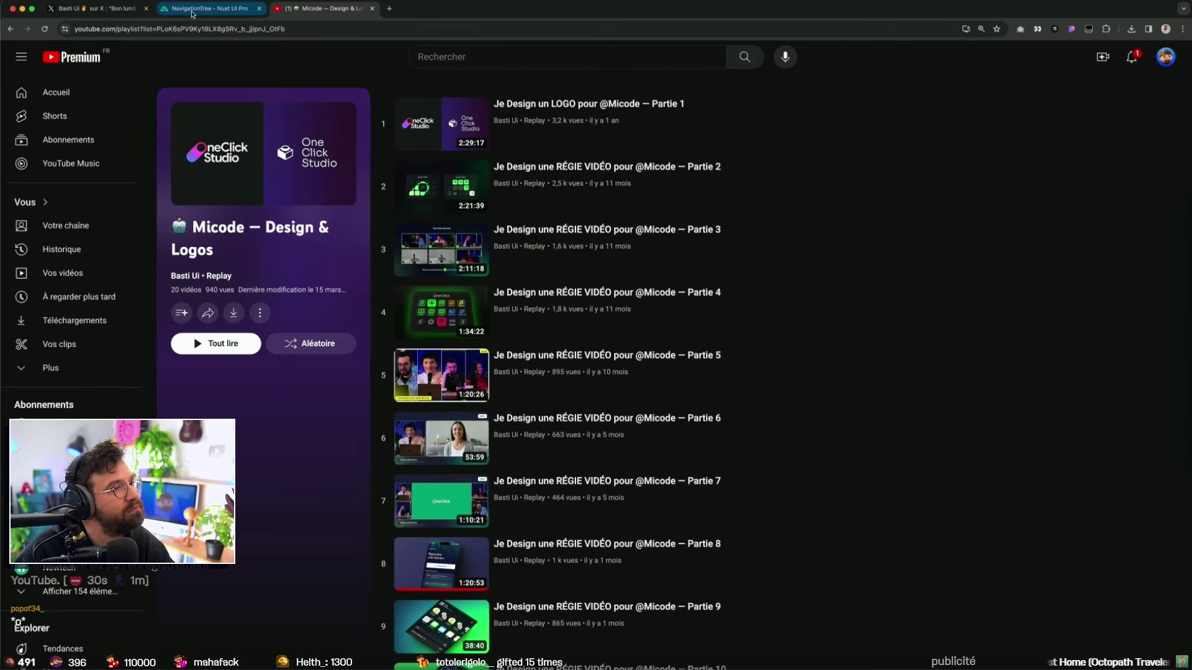
key(super+Tab)
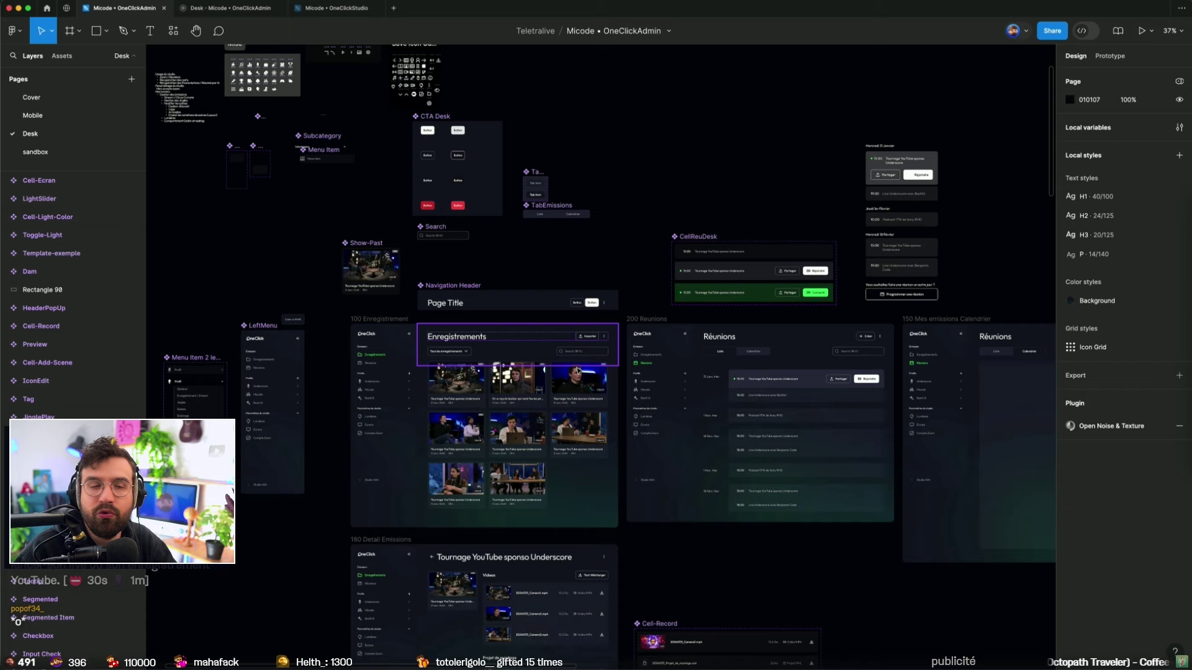
Step: Present the Enregistrements frame as a prototype and open the Underscore Éclairage page
click(577, 370)
key(ctrl+alt+Return)
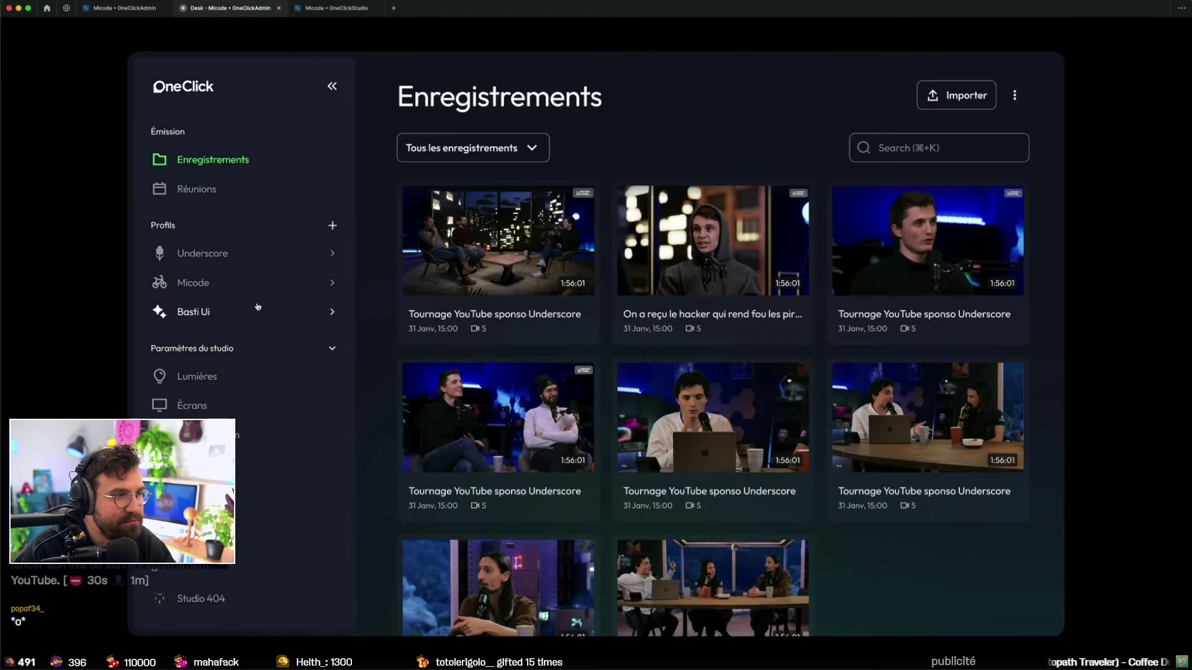
click(197, 262)
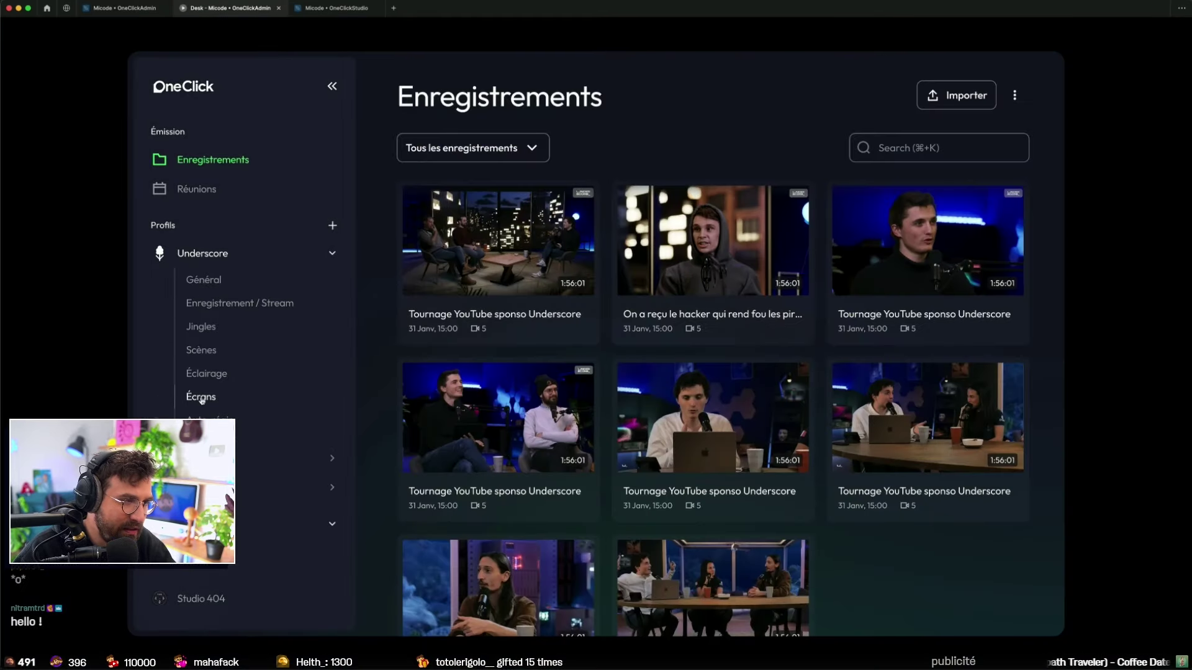
click(204, 375)
Step: Set the Ampoule Studio Droite light colour to red-pink, then return to the design file
click(201, 349)
click(205, 373)
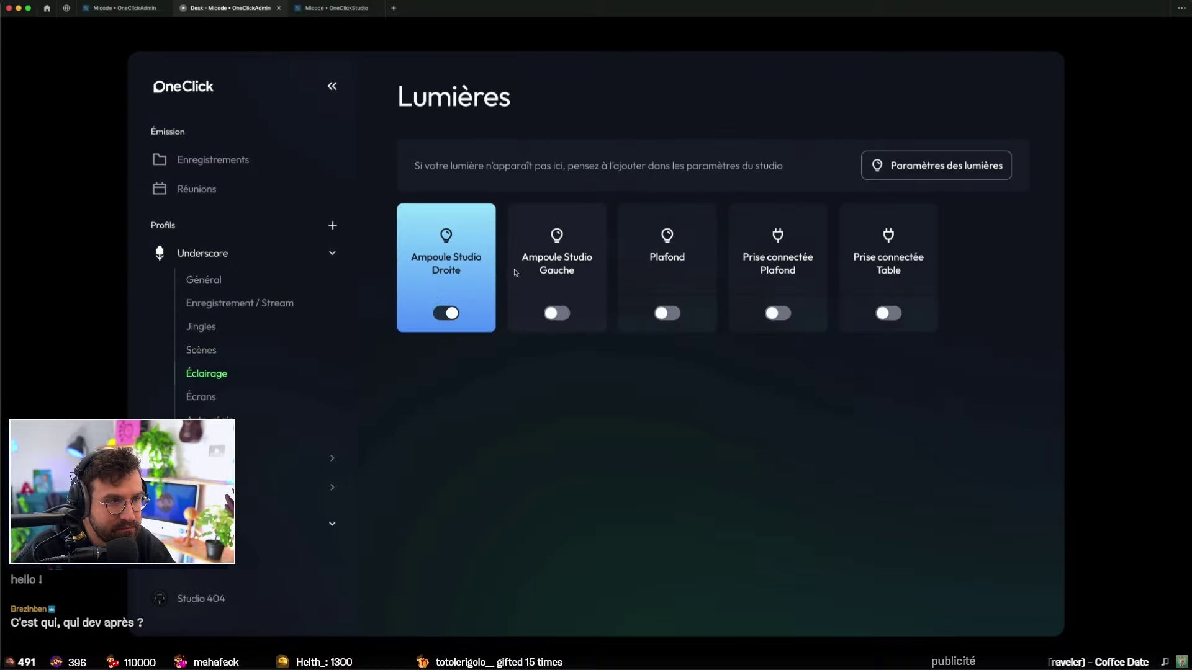
click(472, 273)
drag(709, 327, 871, 476)
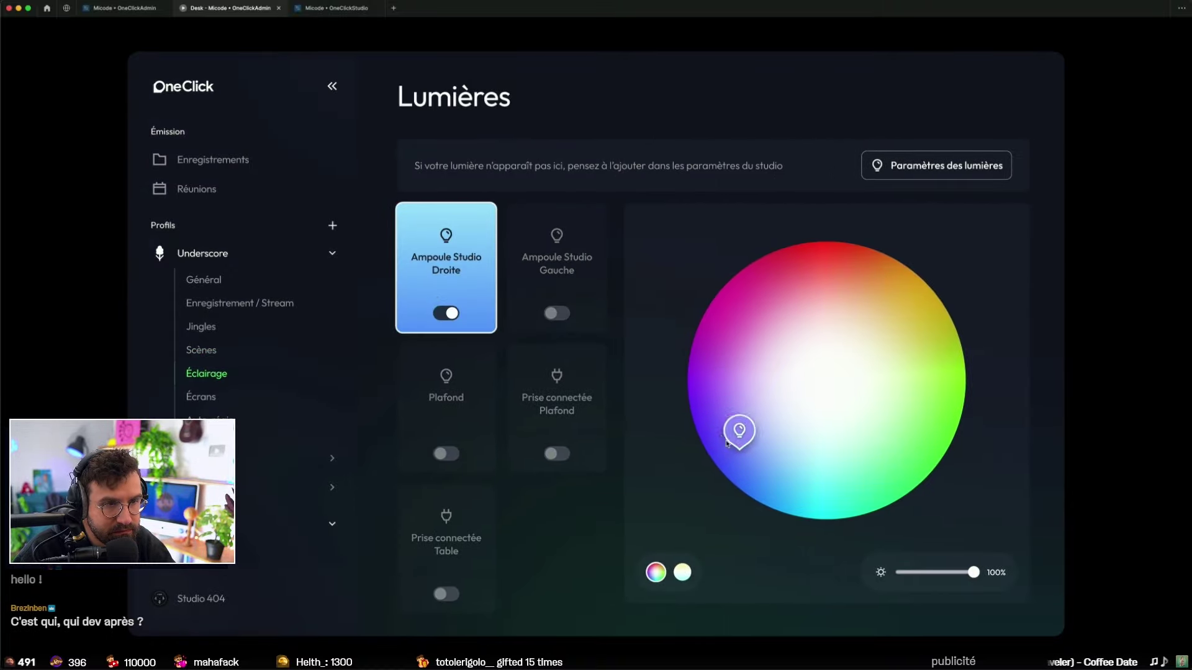
drag(935, 445, 816, 281)
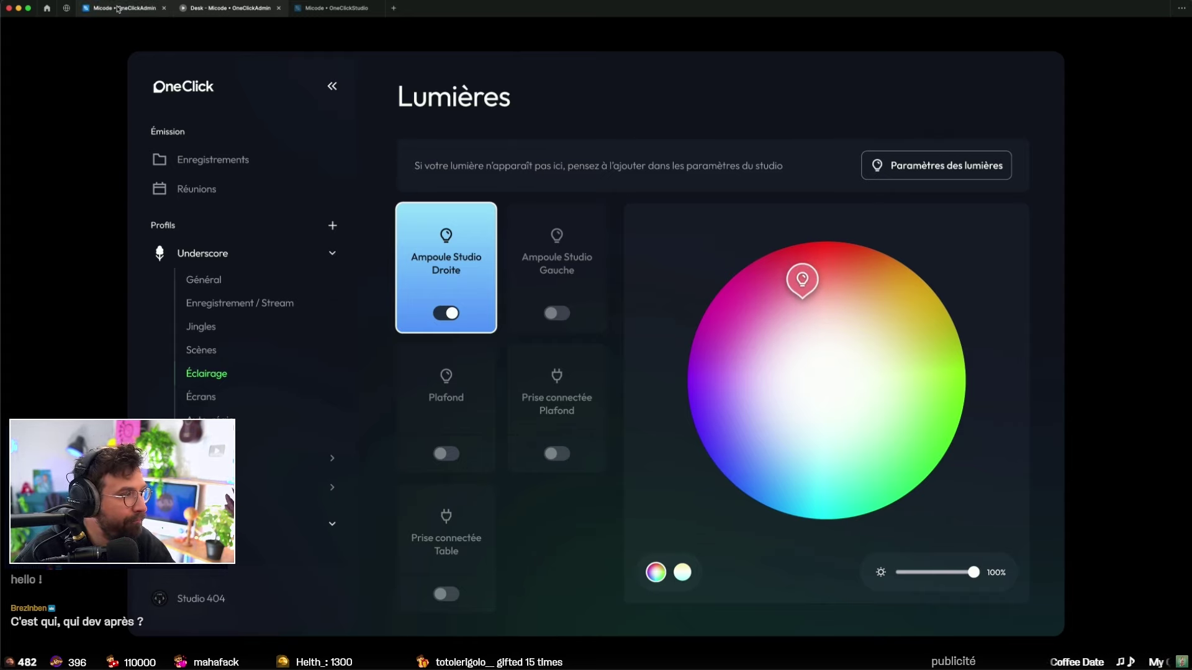
click(118, 8)
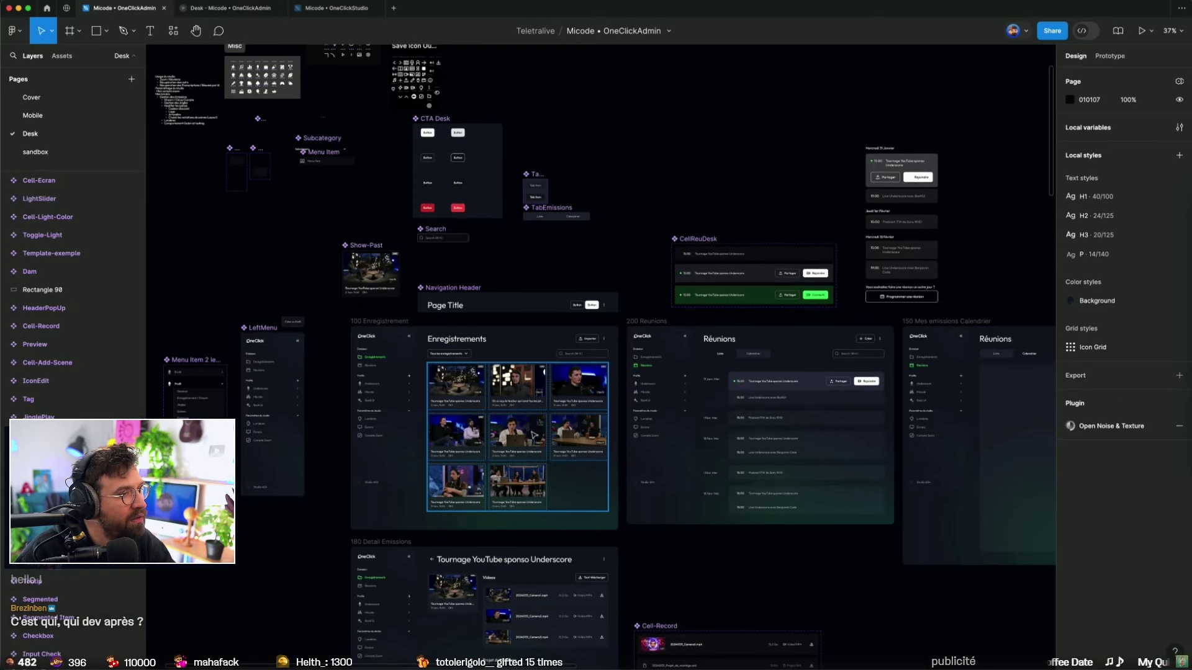
Step: Shift the overlay preview and the Nom, Prénom and Instagram inputs down to make room
scroll(465, 507, down, 5)
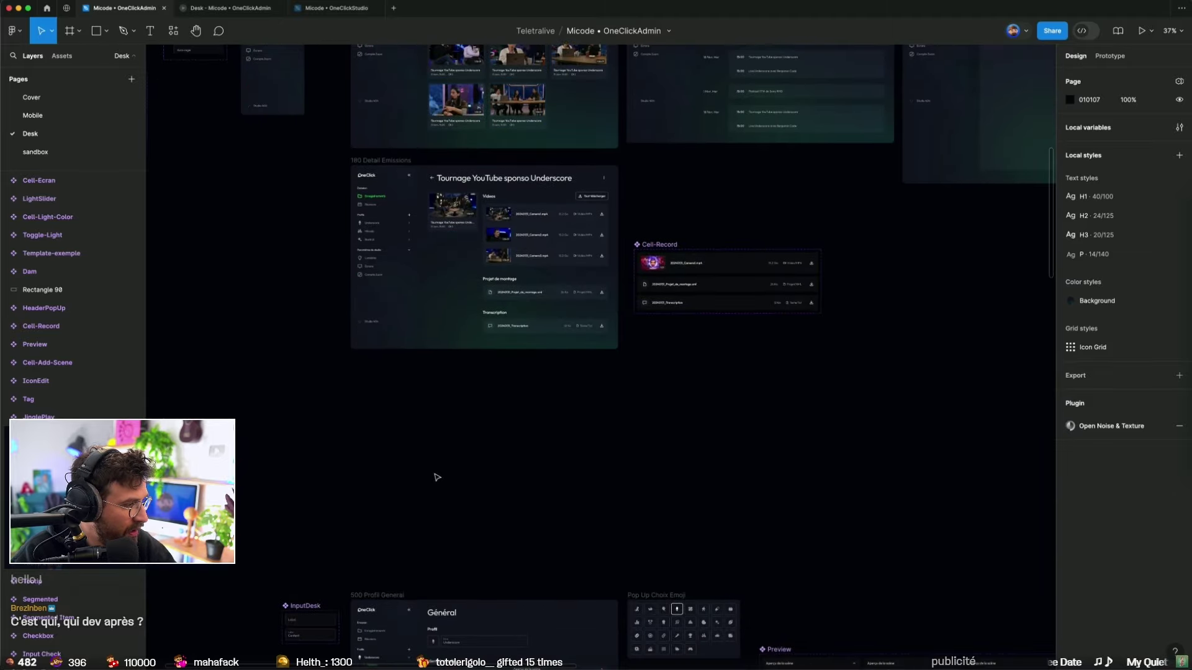
scroll(780, 380, down, 3)
scroll(831, 498, down, 5)
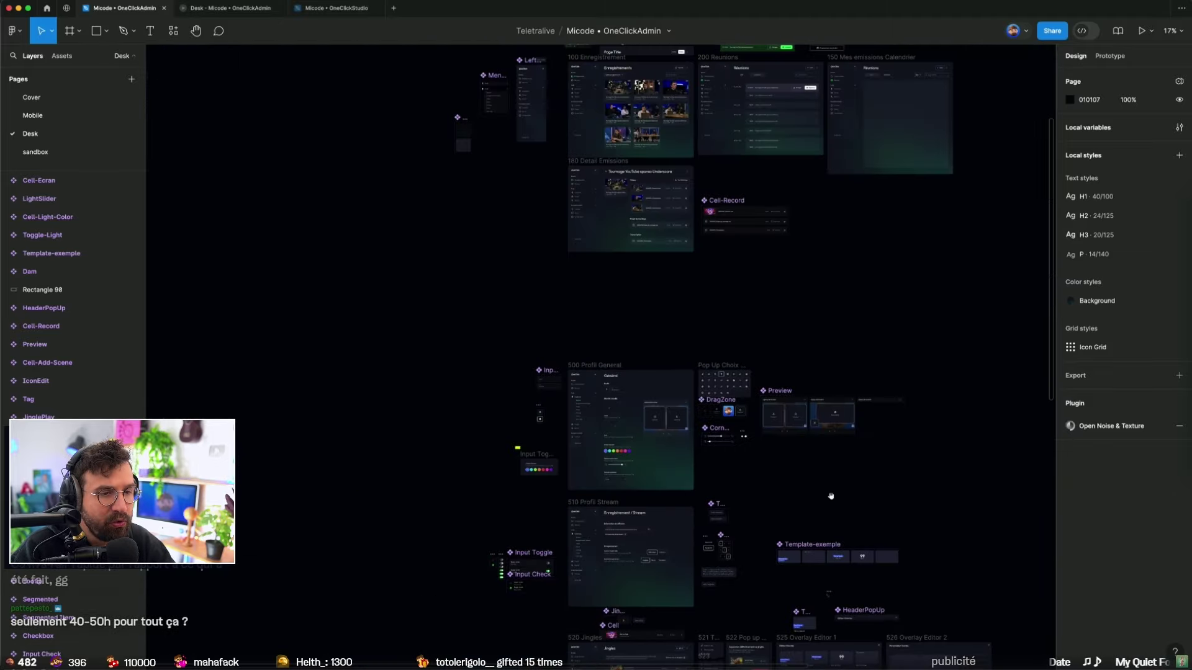
scroll(755, 345, up, 5)
scroll(814, 465, up, 2)
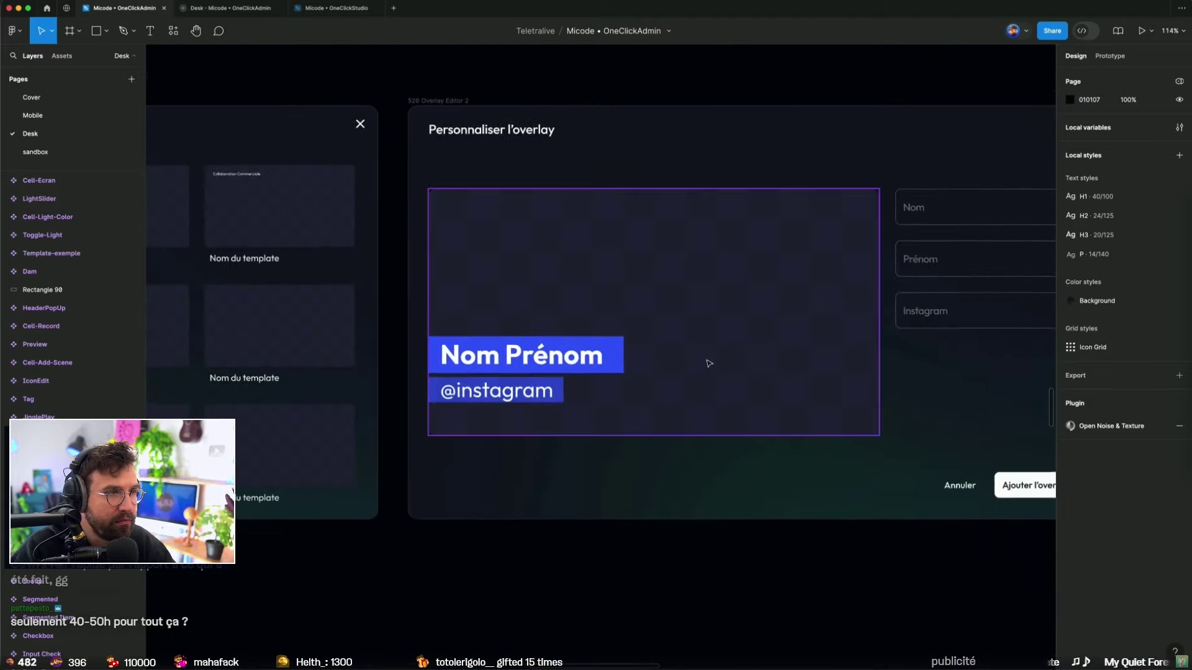
scroll(705, 360, down, 2)
click(770, 318)
shift+click(857, 248)
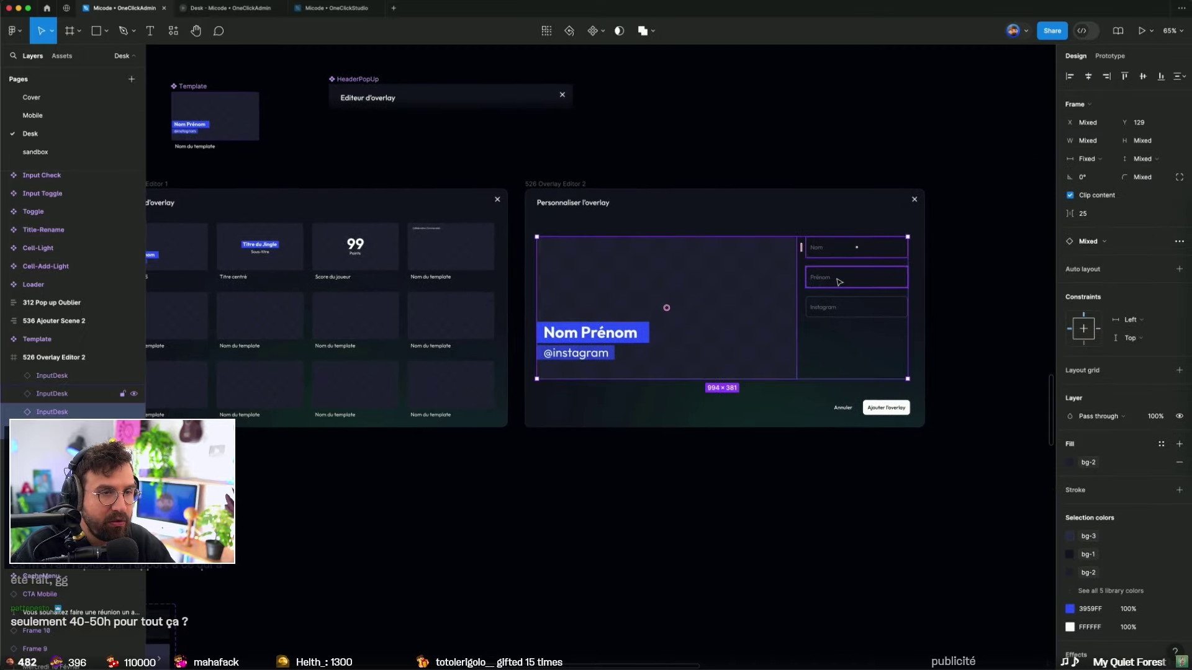
shift+click(857, 277)
shift+click(838, 306)
key(shift+Down)
key(shift+Down)
key(shift+Down)
key(shift+Down)
key(shift+Down)
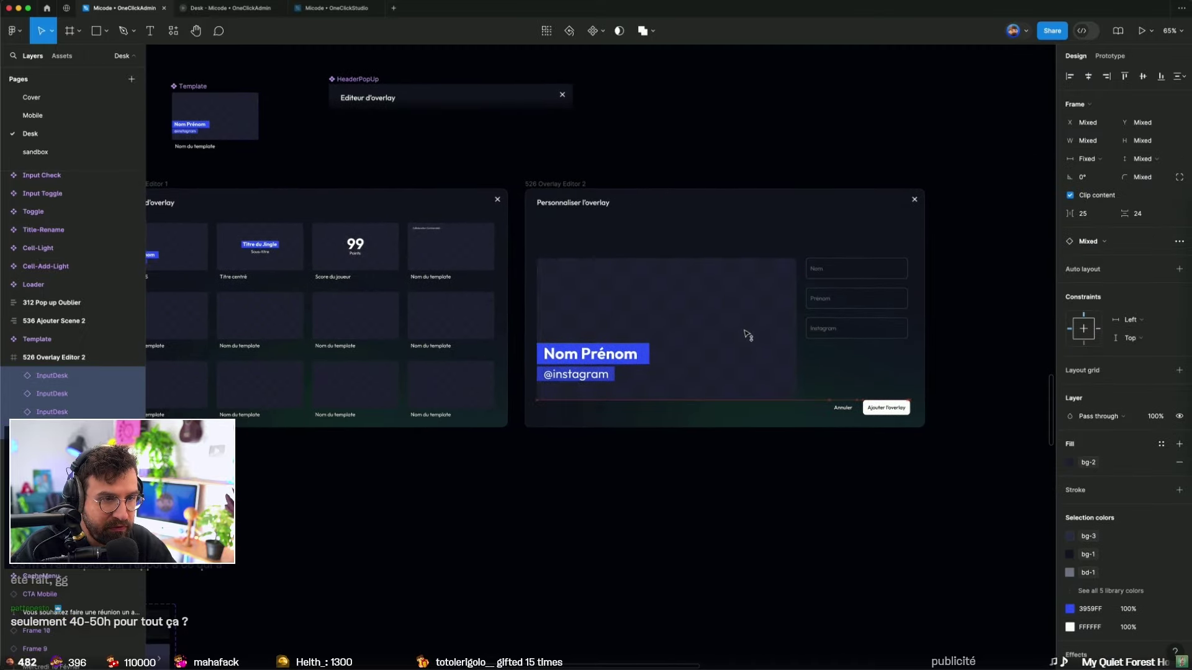
click(597, 227)
Step: Duplicate the Nom input above the preview and relabel it 'Nom de l'overlay'
drag(835, 283, 578, 238)
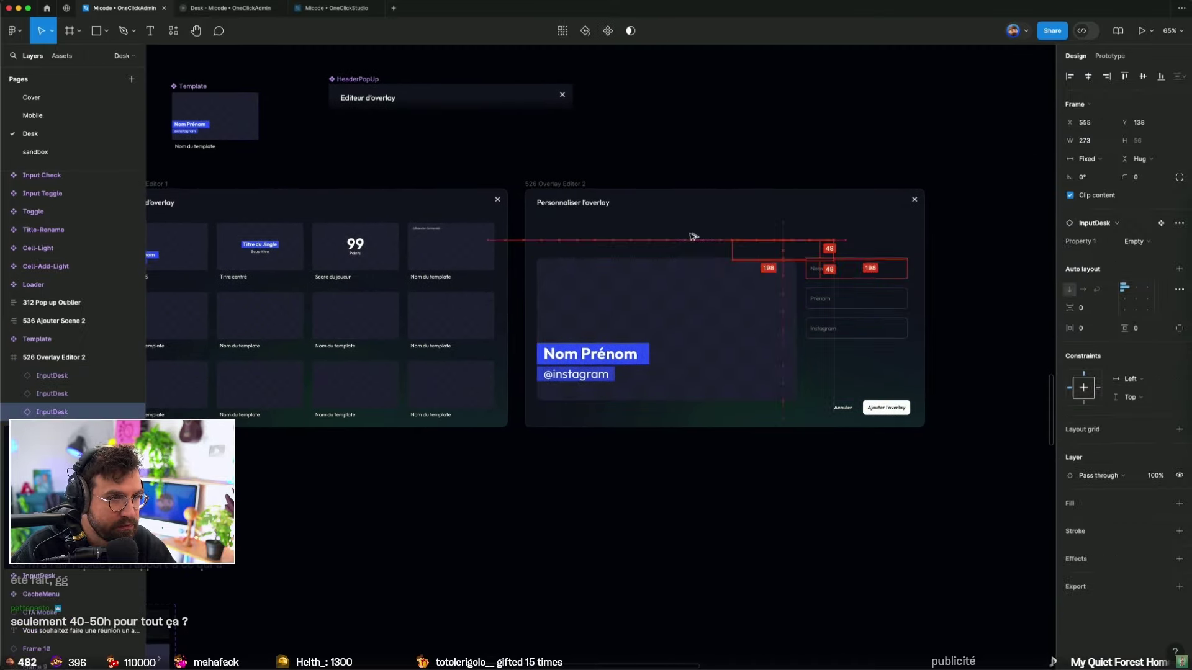
drag(578, 239, 574, 260)
shift+click(566, 277)
key(shift+2)
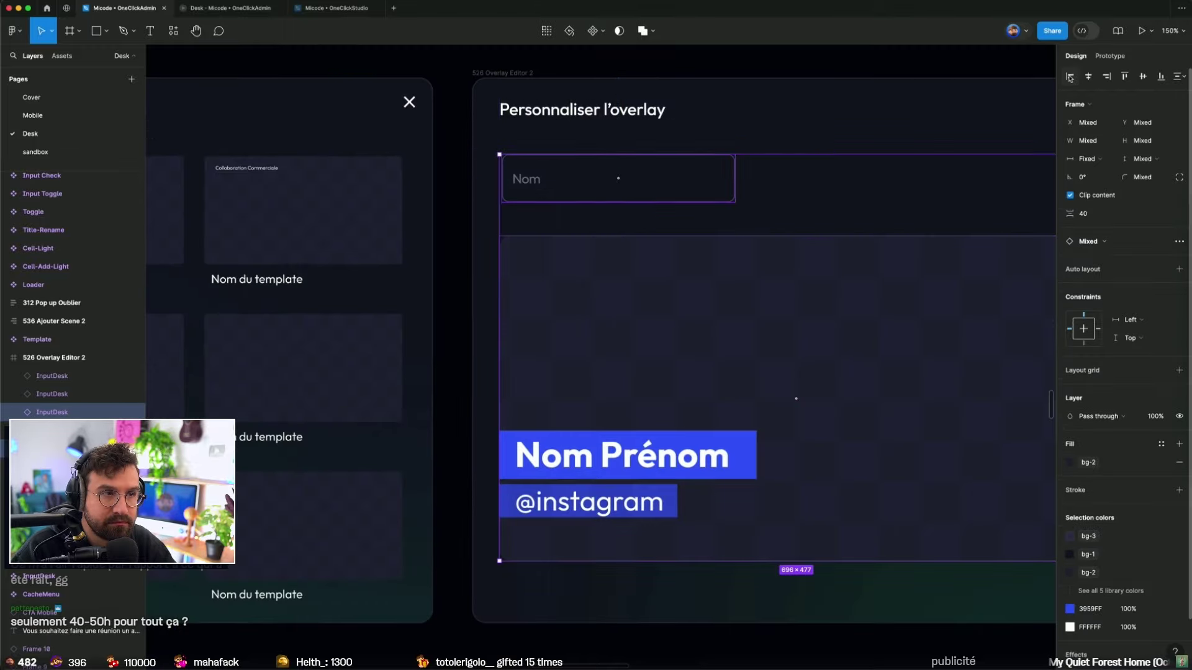
click(535, 178)
double_click(535, 179)
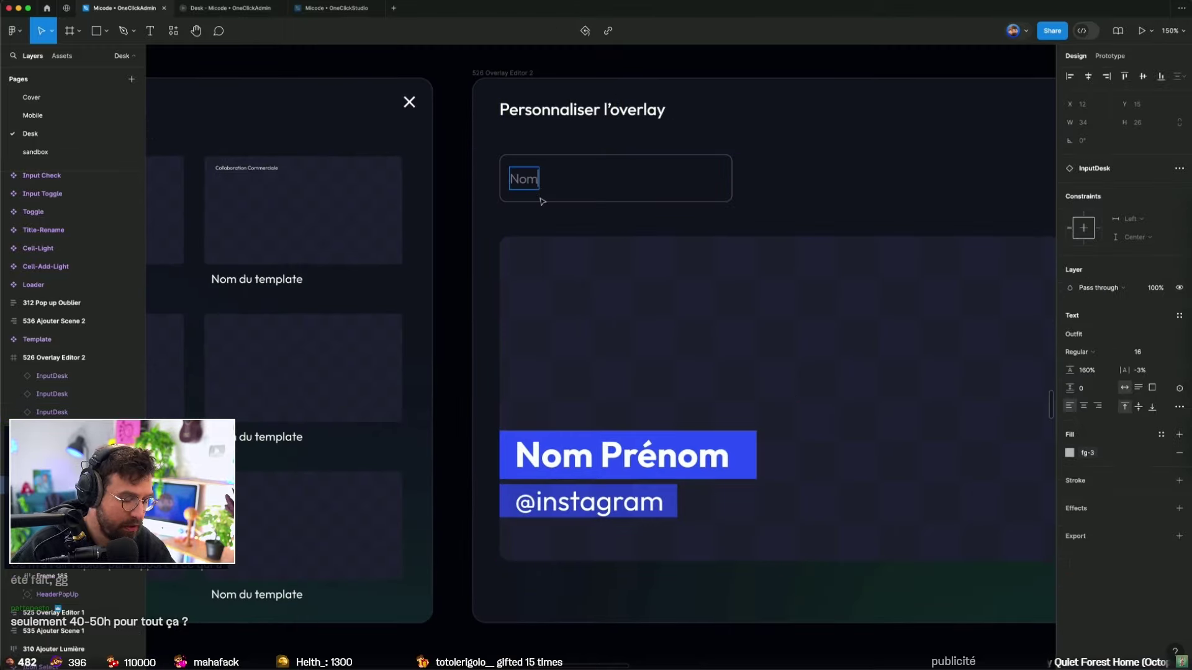
text( de l'overlay)
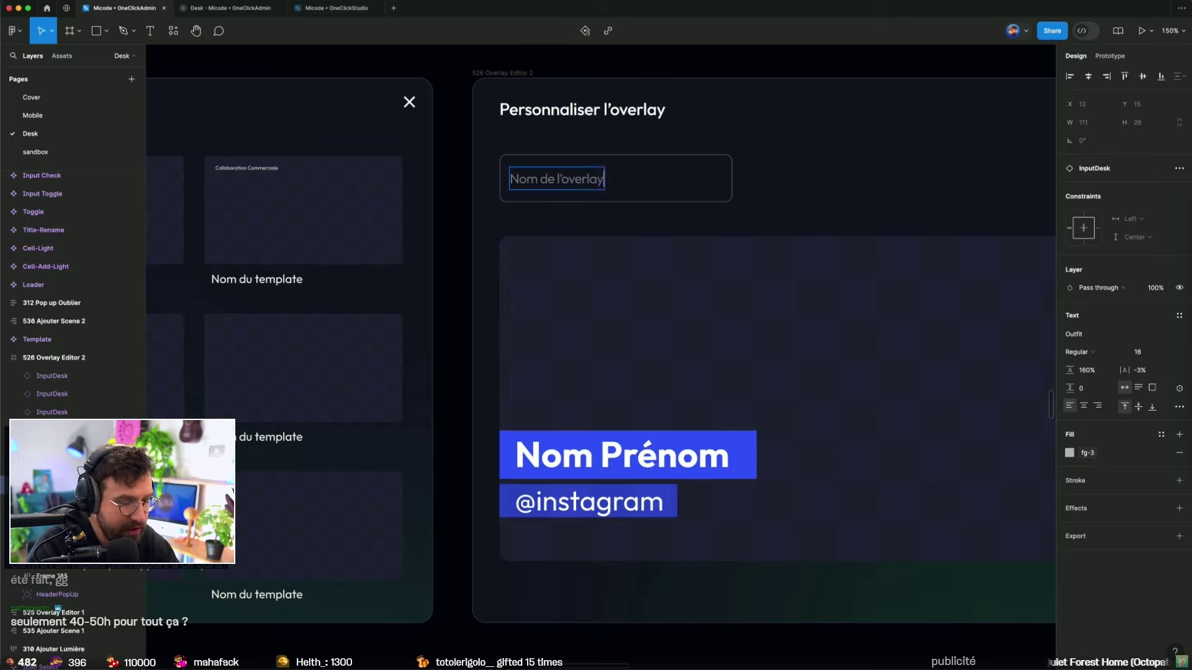
key(Escape)
key(Escape)
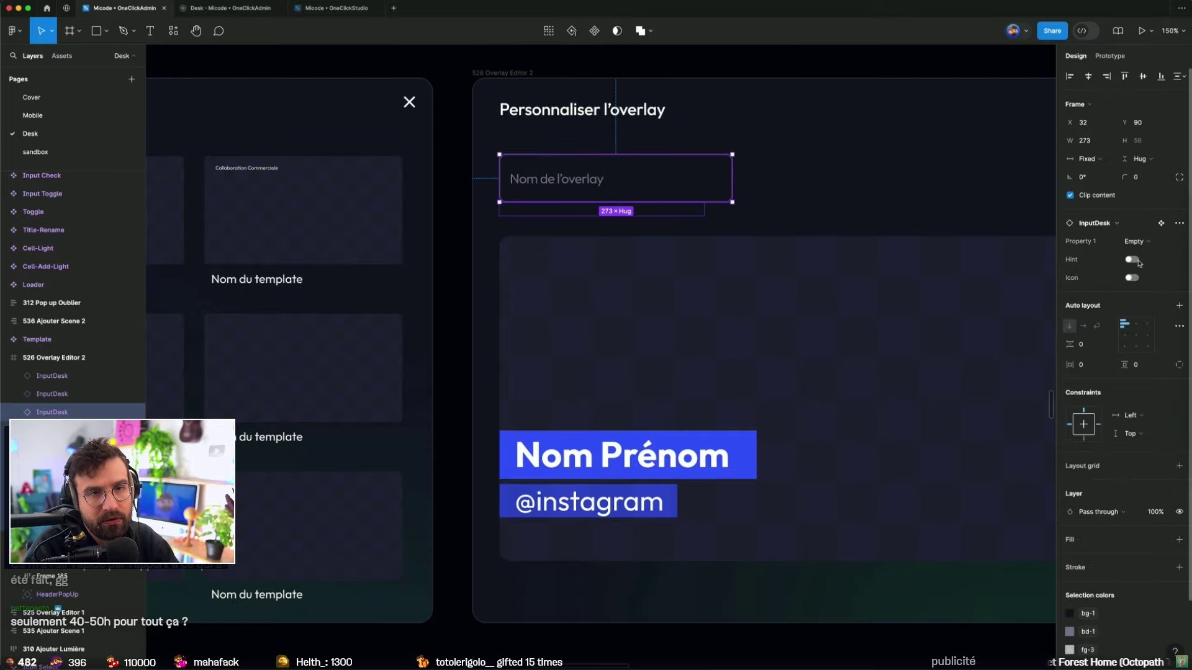
click(1136, 241)
Step: Switch the name field to Content state and fill it with 'Invité + RS'
click(907, 205)
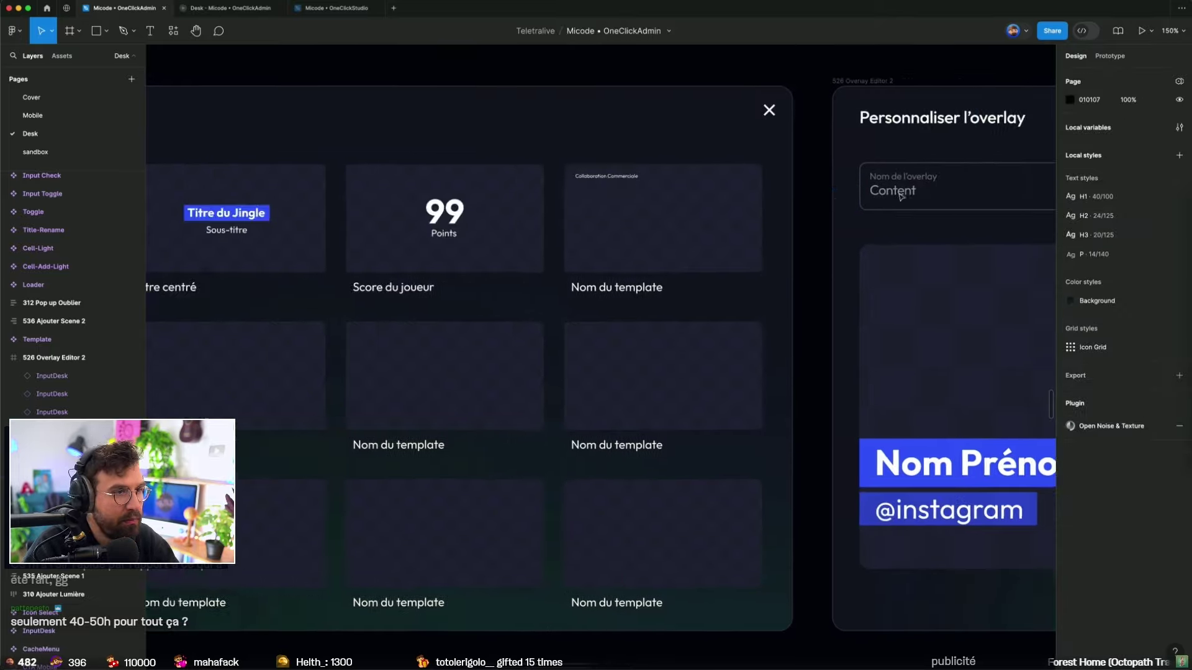
scroll(903, 201, left, 10)
scroll(901, 197, left, 5)
click(391, 247)
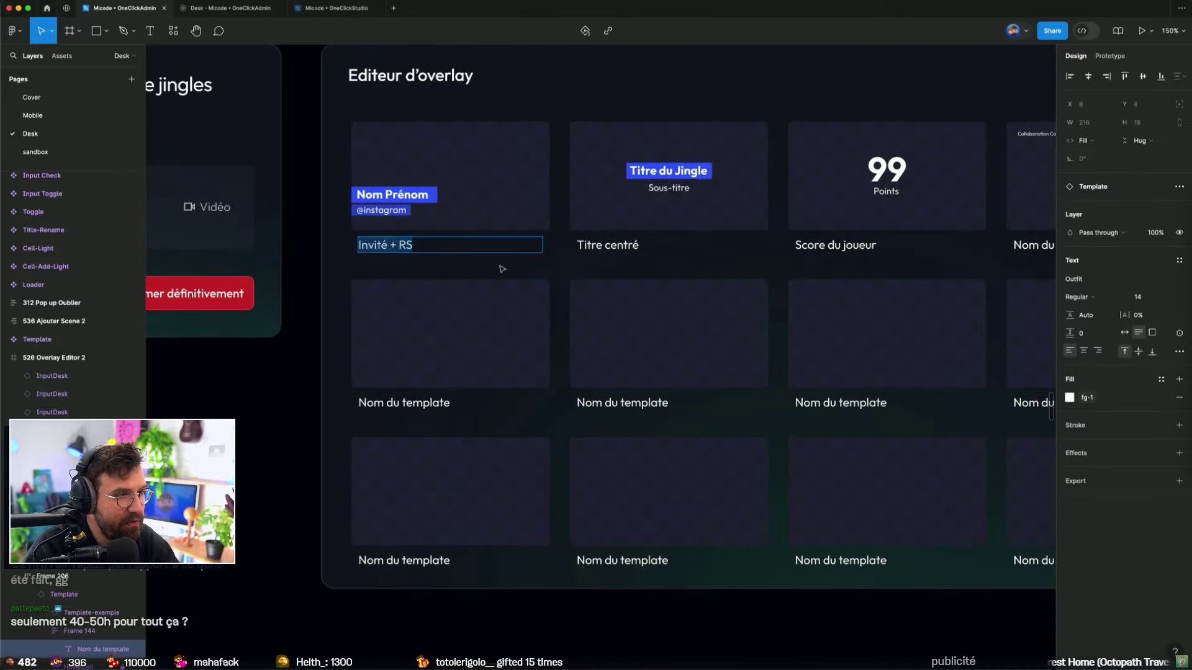
scroll(742, 208, right, 10)
text(Invité + RS)
key(BackSpace)
key(Escape)
key(Escape)
Step: Nudge the preview, Nom and Prénom fields up closer beneath the name field
scroll(685, 297, down, 5)
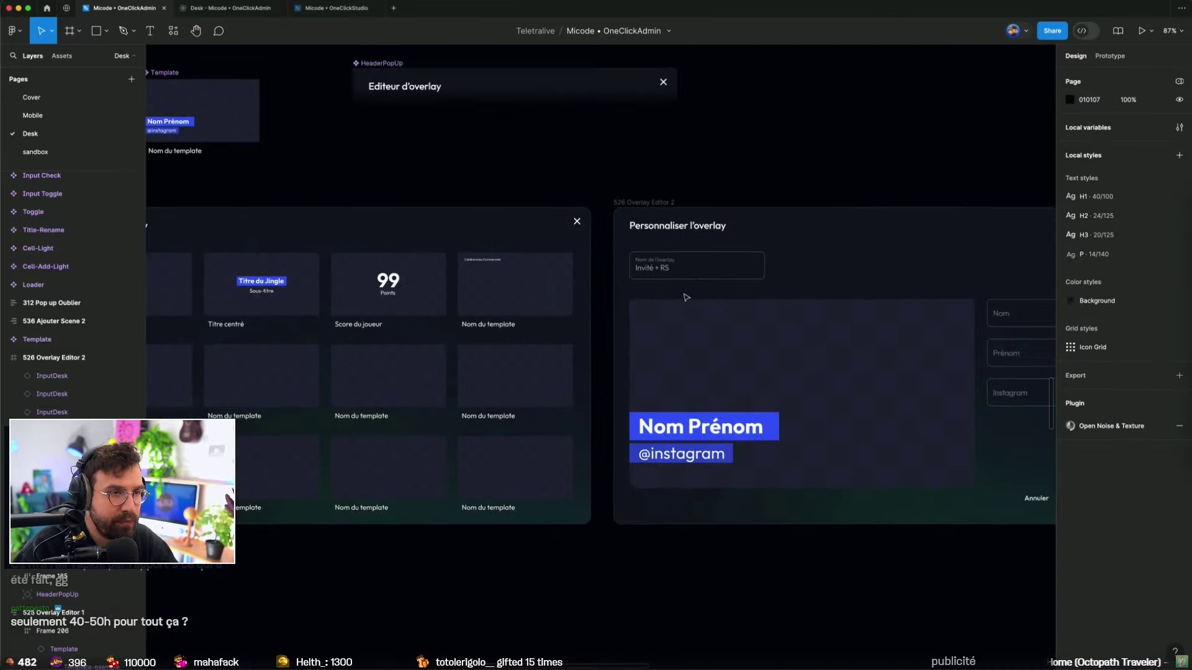
scroll(686, 297, up, 5)
click(670, 236)
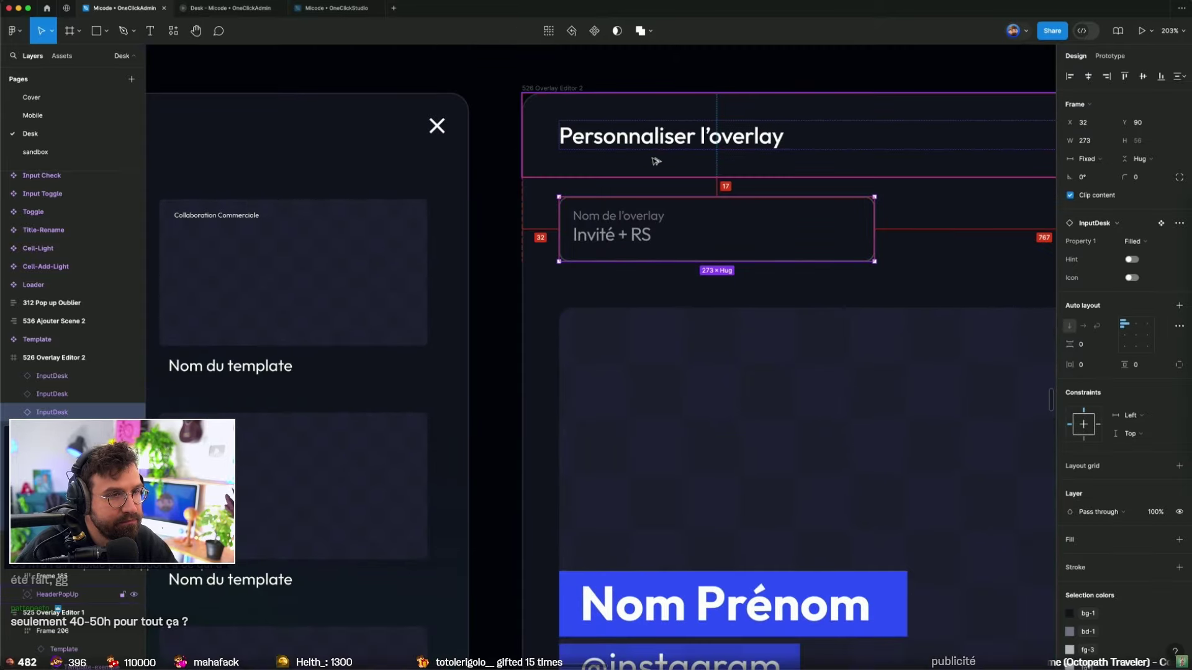
scroll(738, 330, down, 5)
scroll(630, 318, up, 2)
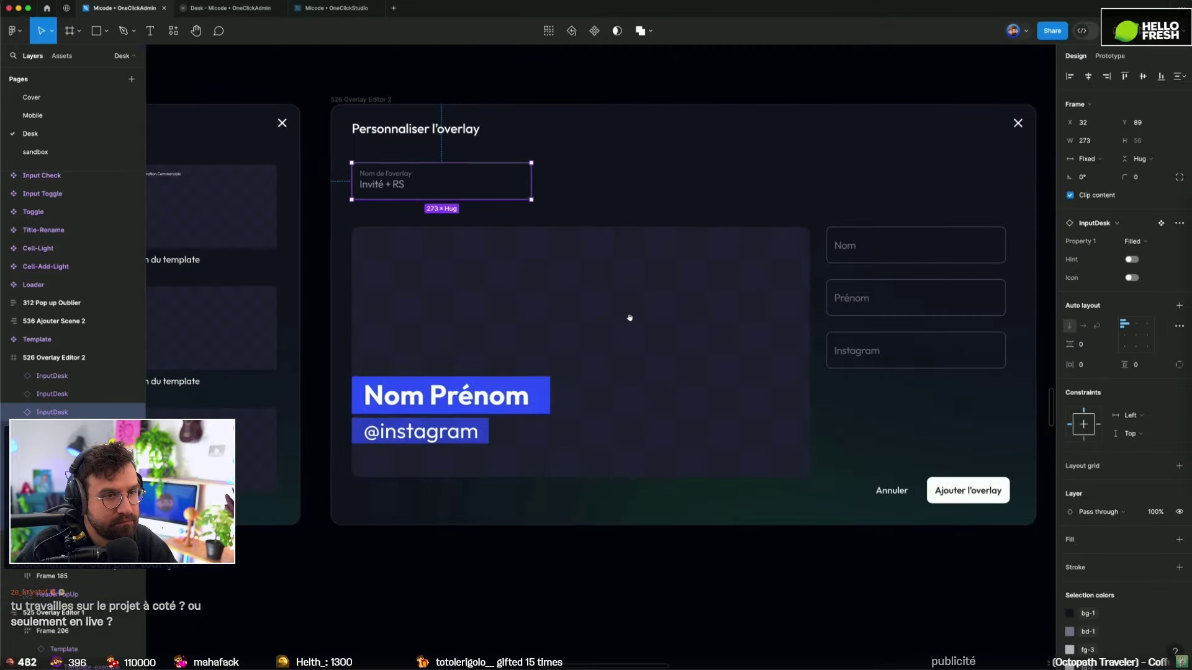
click(719, 316)
shift+click(872, 296)
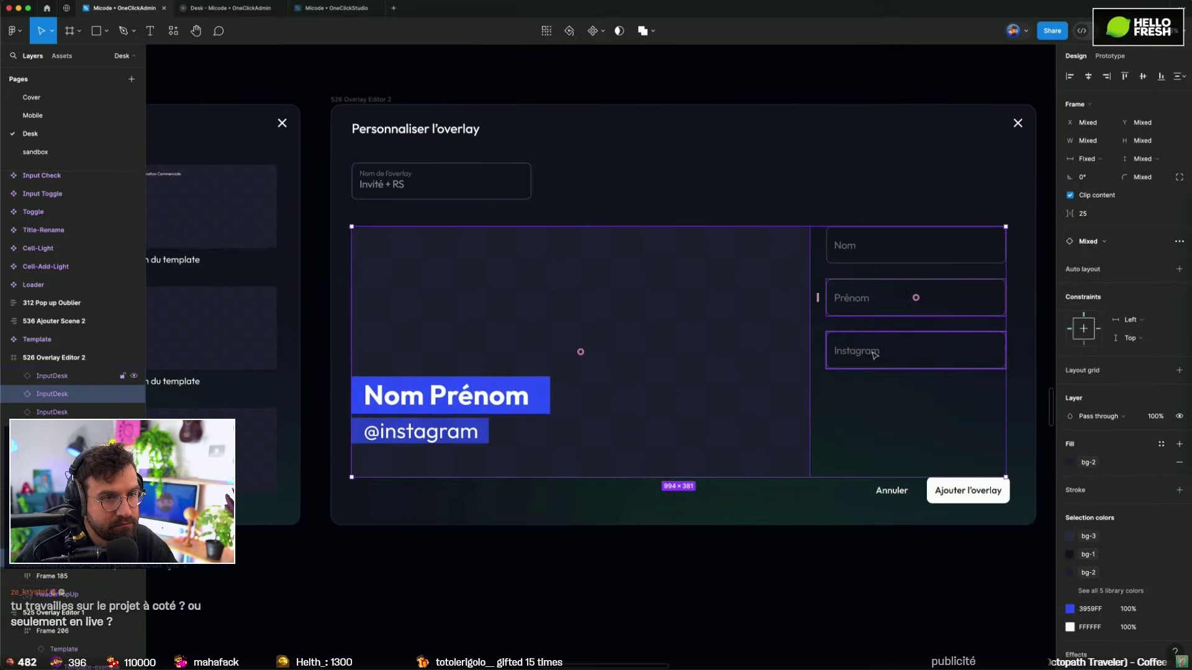
shift+click(871, 244)
key(shift+Up)
key(shift+Up)
key(Up)
key(Up)
key(Up)
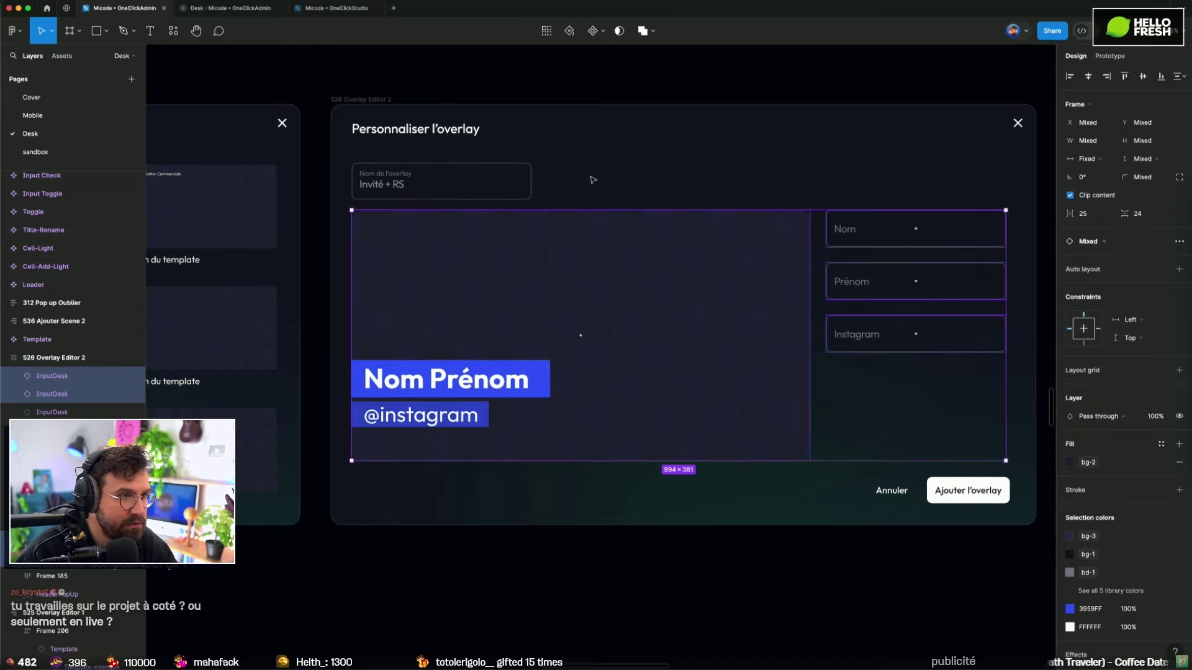
Step: Resize the Invité + RS name field, ending at 320 wide
click(528, 180)
drag(533, 178, 1007, 179)
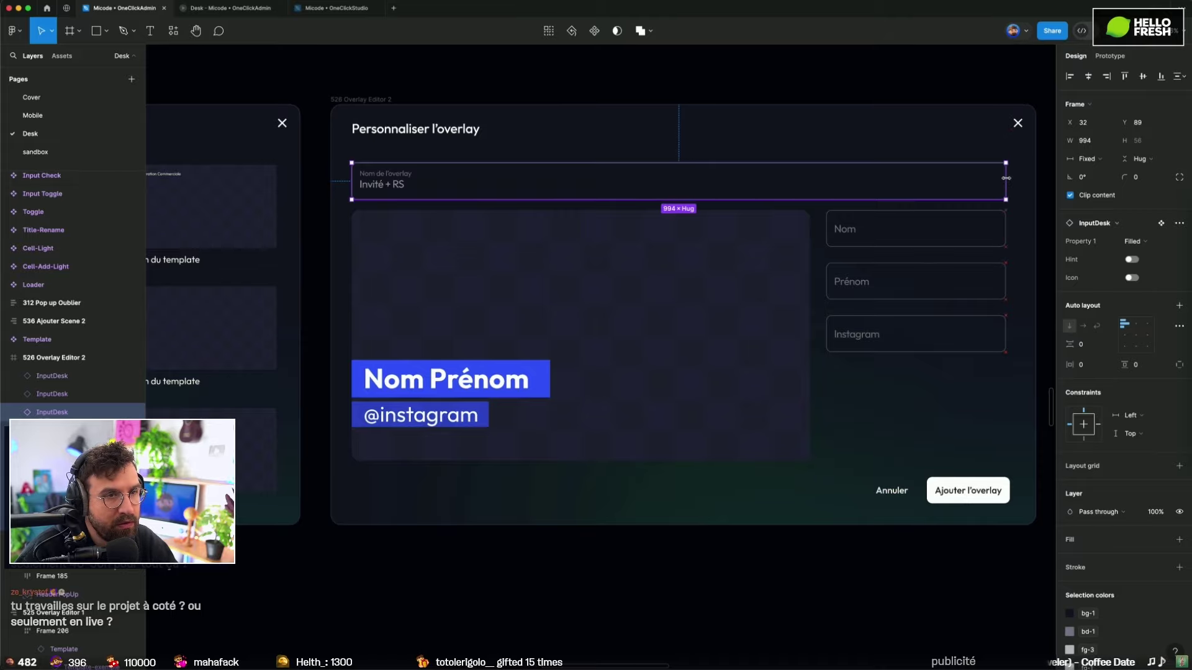
click(811, 518)
scroll(758, 572, down, 5)
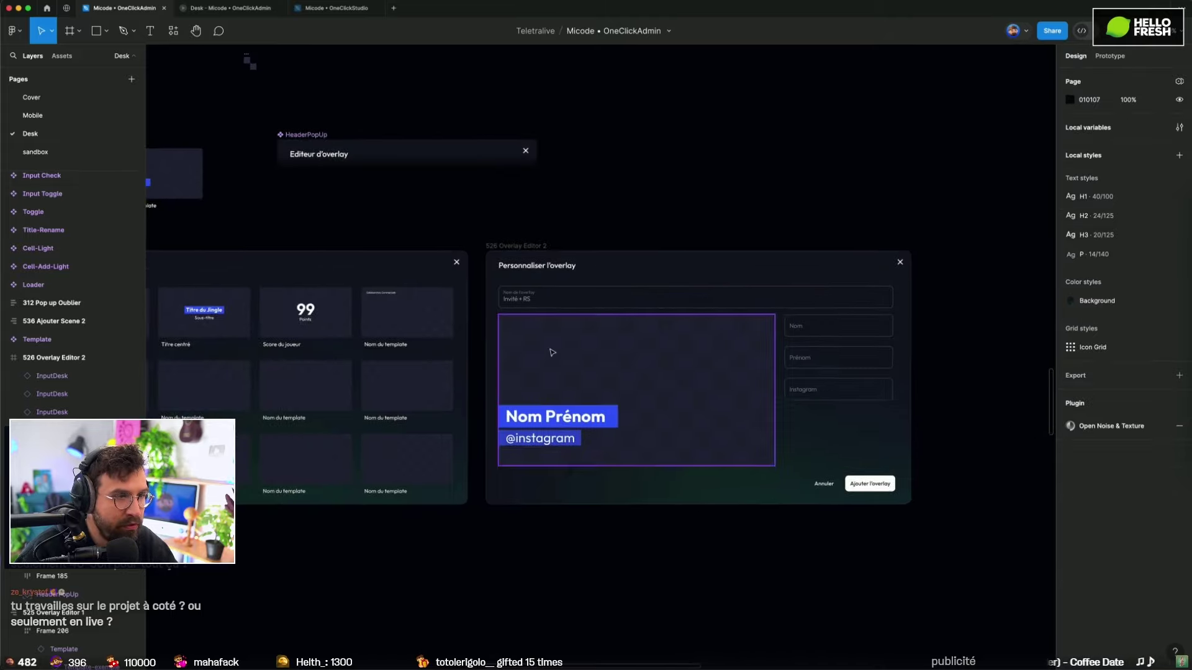
scroll(552, 353, up, 3)
click(559, 208)
drag(972, 212, 797, 212)
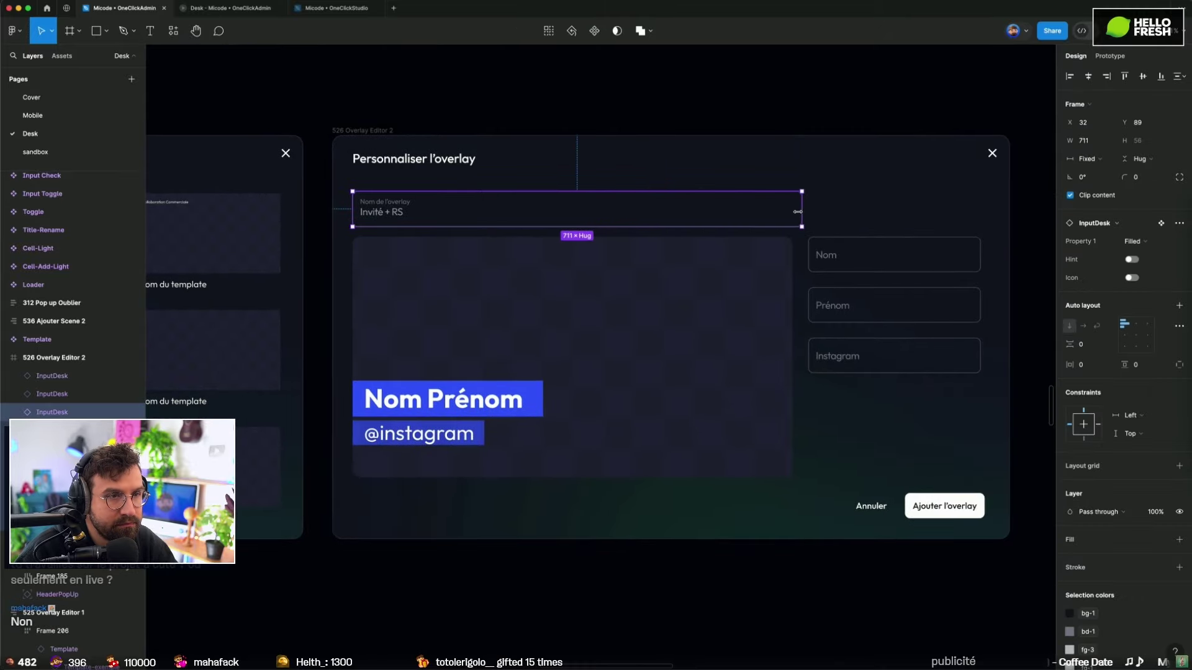
drag(792, 210, 554, 213)
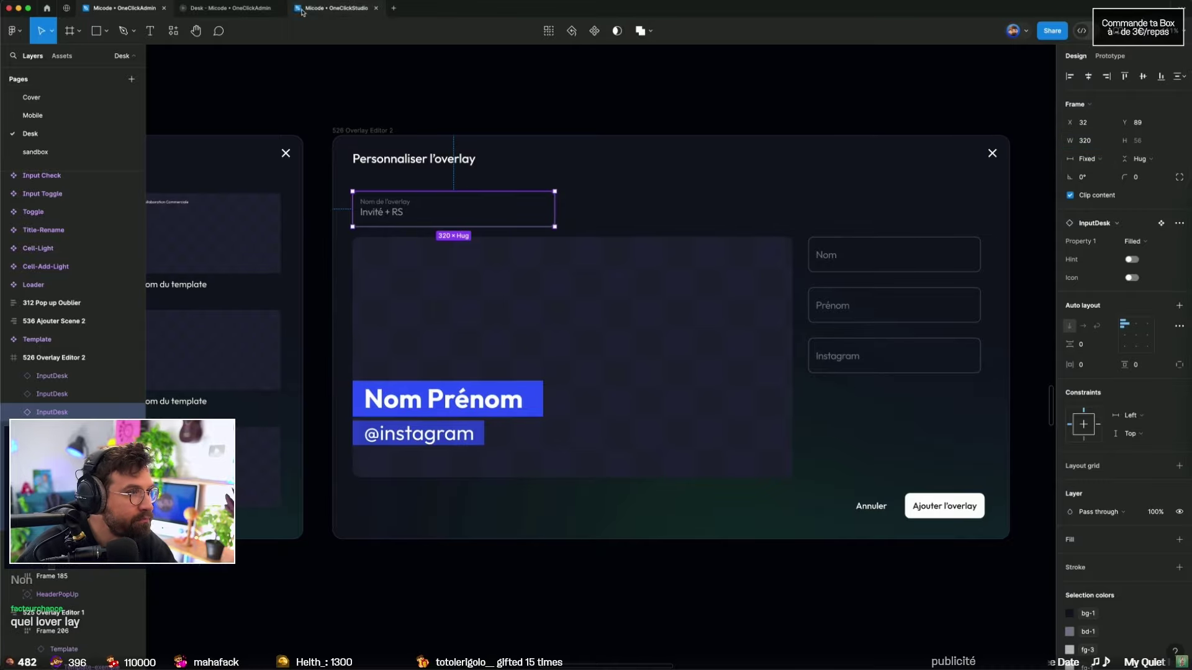
Step: In the prototype's Jingles page, create from the Invité + RS template to view its Personnaliser l'overlay dialog
click(241, 8)
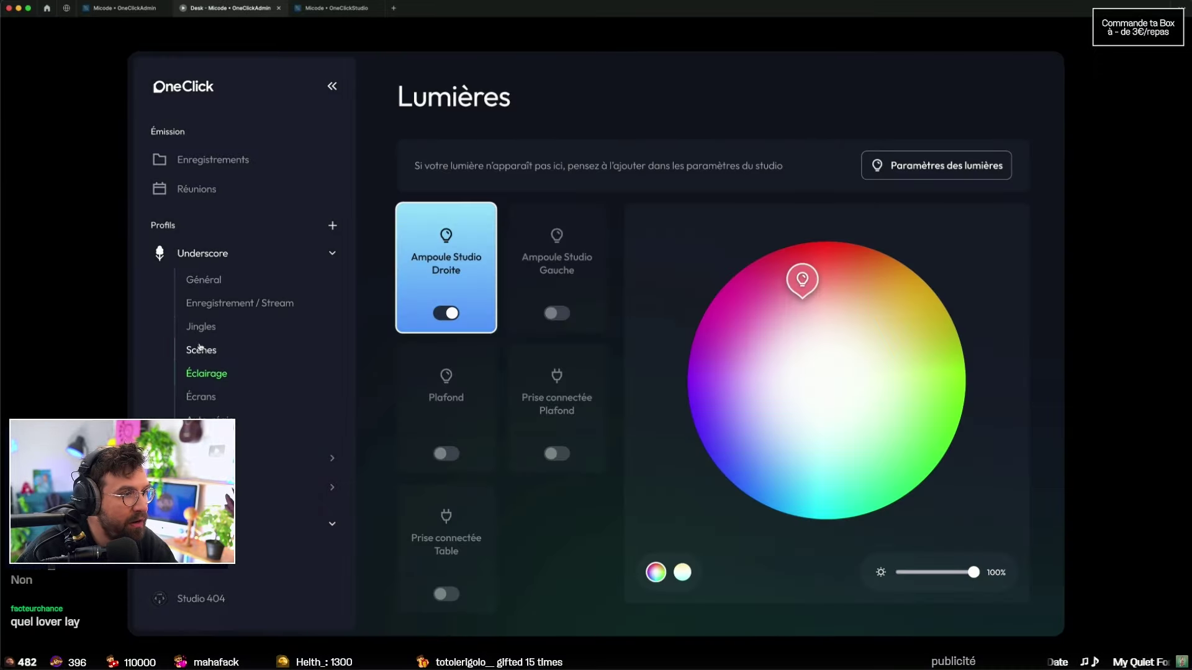
click(201, 326)
click(980, 102)
click(856, 168)
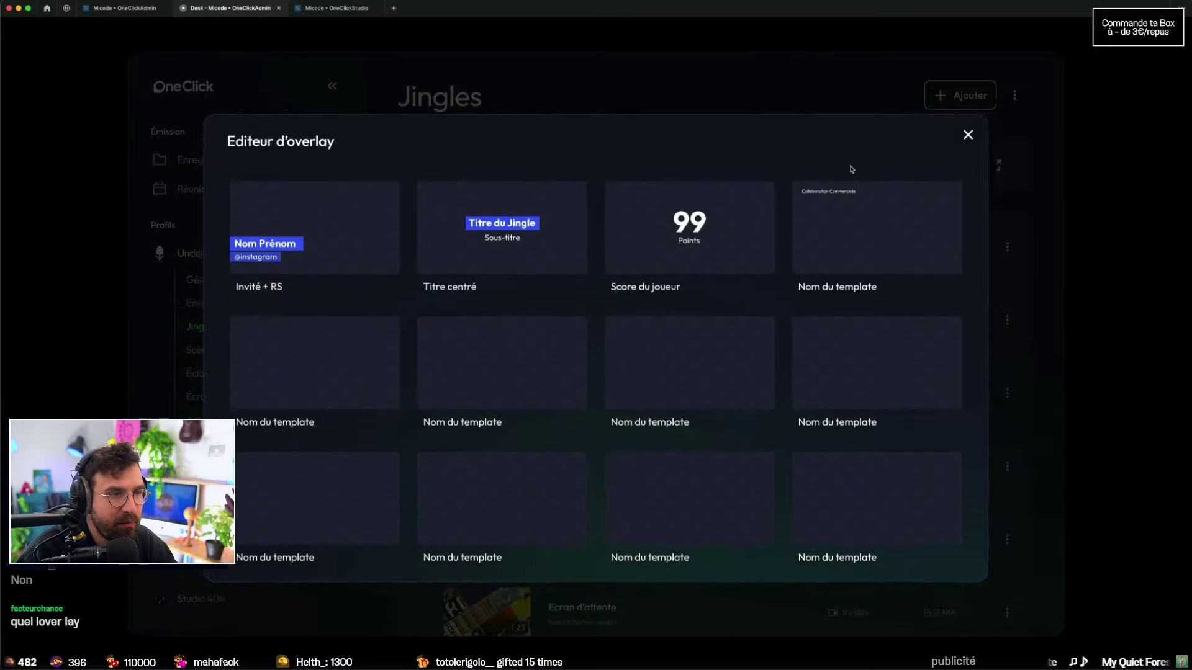
click(283, 214)
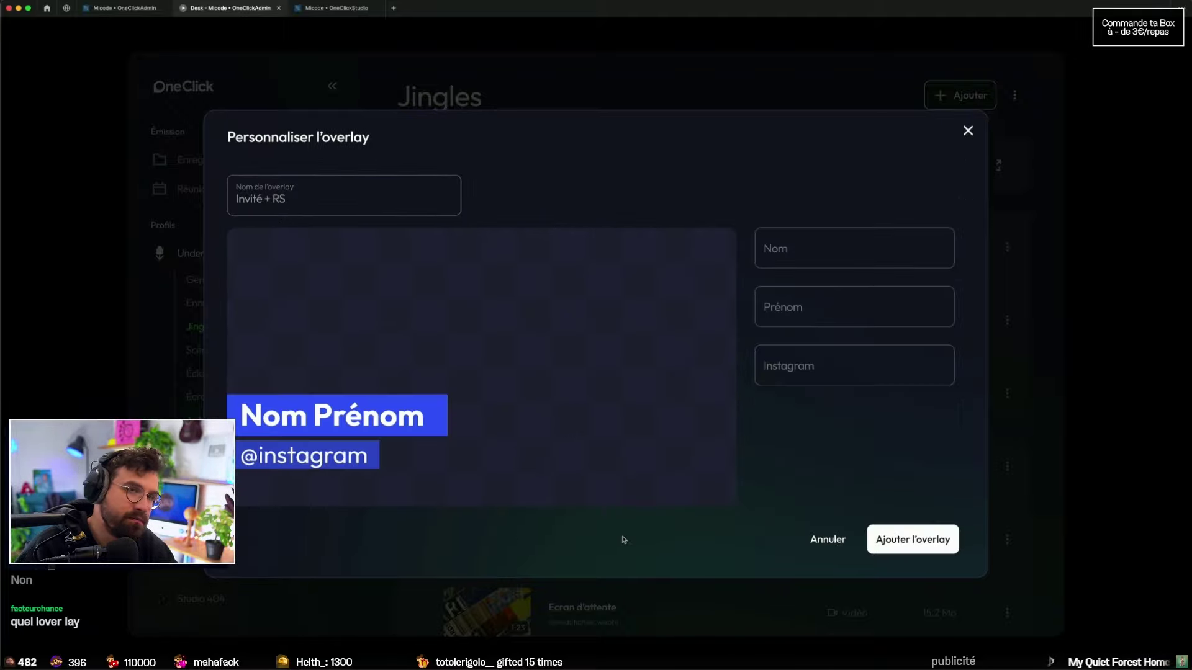
click(124, 7)
click(881, 256)
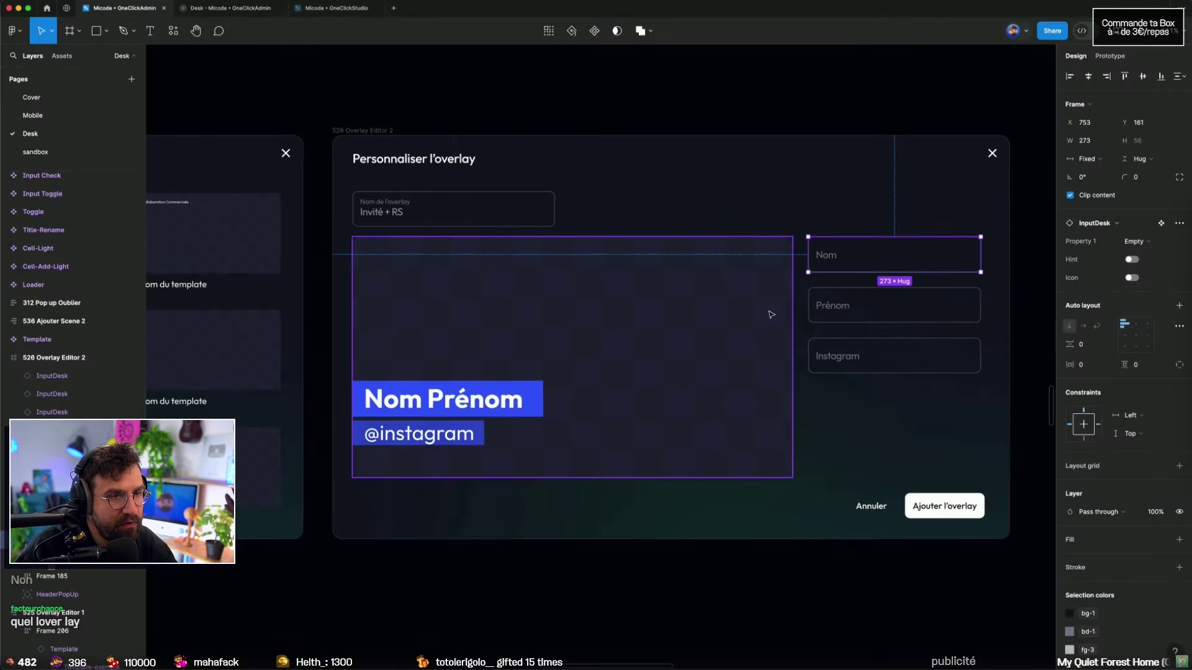
Step: Wrap the Nom, Prénom and Instagram inputs in an auto-layout column left of the preview
shift+click(869, 305)
shift+click(869, 356)
key(shift+a)
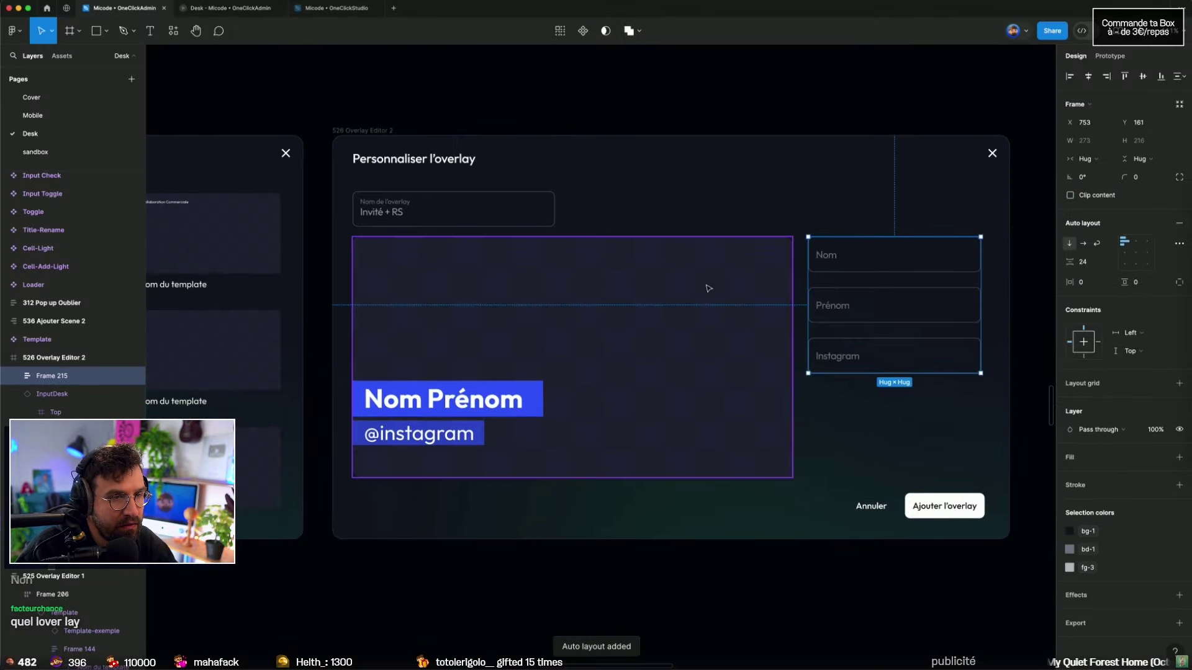
shift+click(708, 288)
drag(894, 309, 435, 309)
click(627, 312)
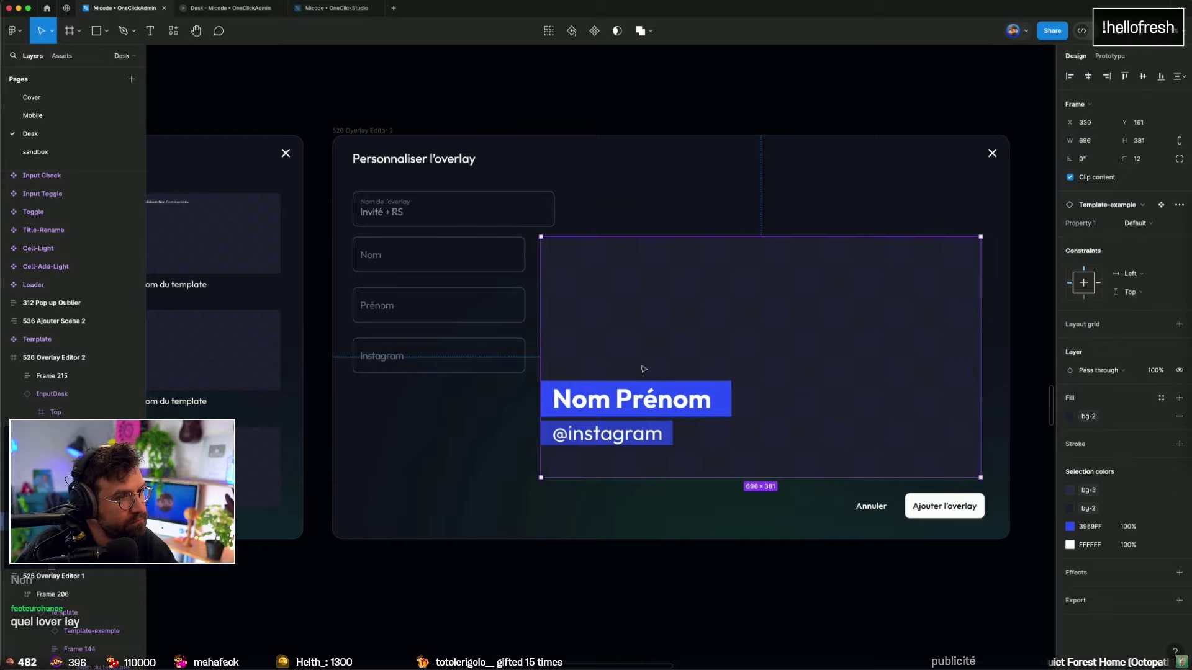
mouse_move(489, 265)
mouse_down()
mouse_move(492, 312)
mouse_move(494, 269)
mouse_up()
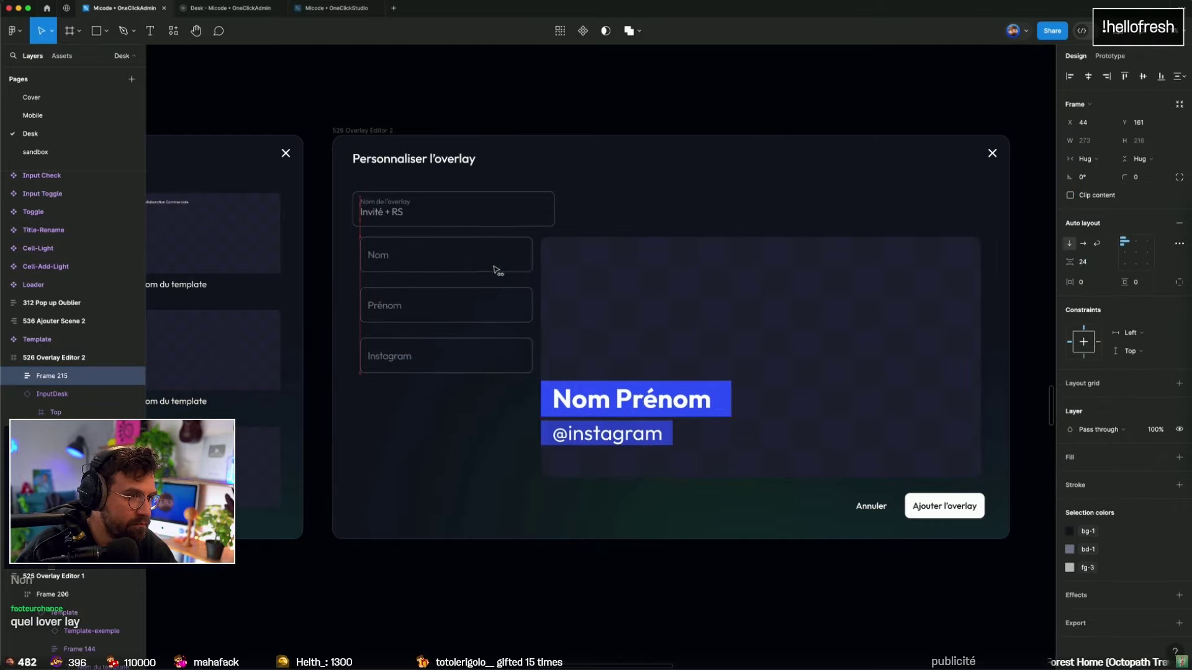
Step: Align the field column with the overlay name field at X 32, Y 161
click(530, 225)
click(500, 281)
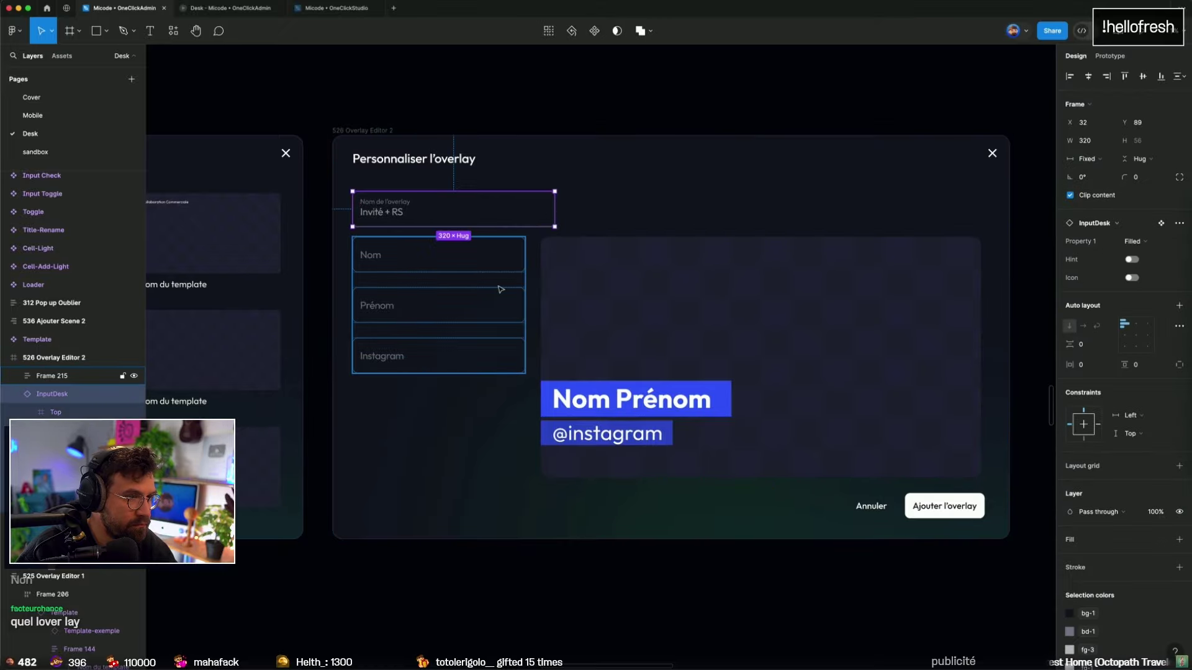
shift+click(645, 299)
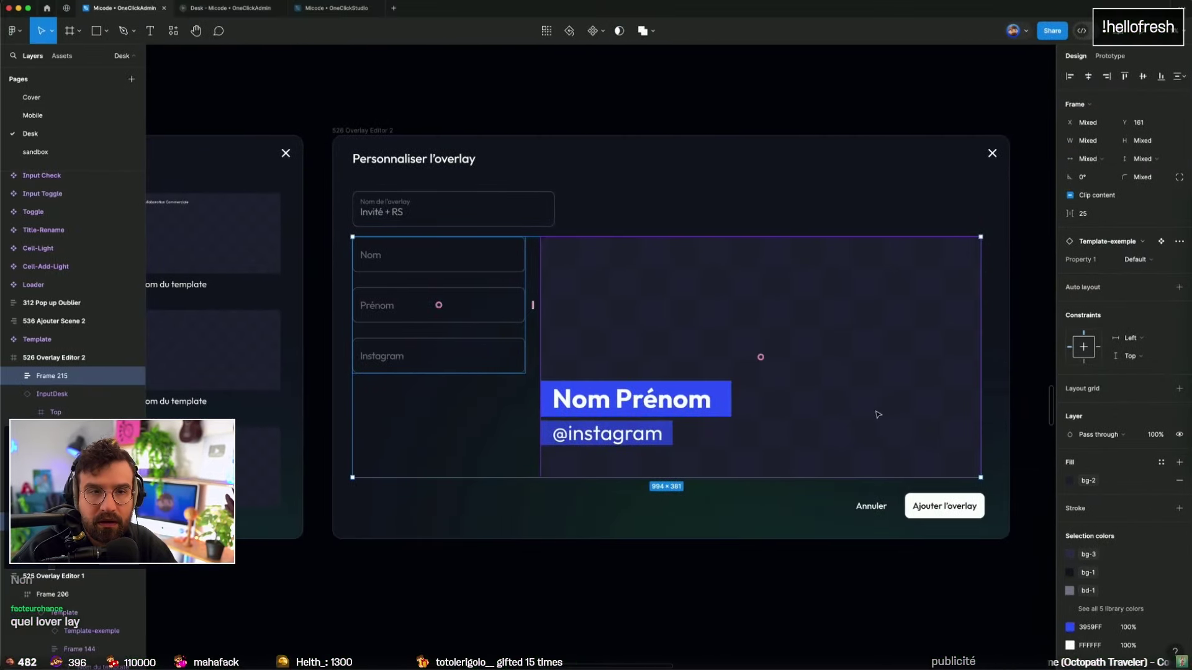
key(alt)
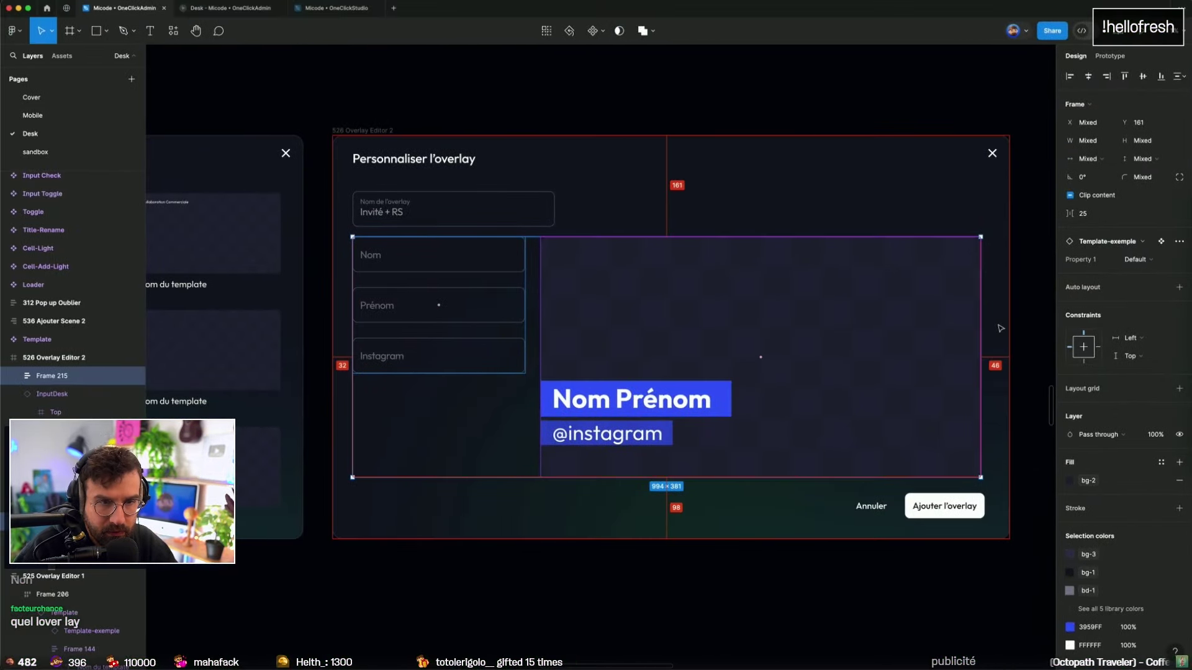
key(Right)
key(Right)
key(Right)
key(Right)
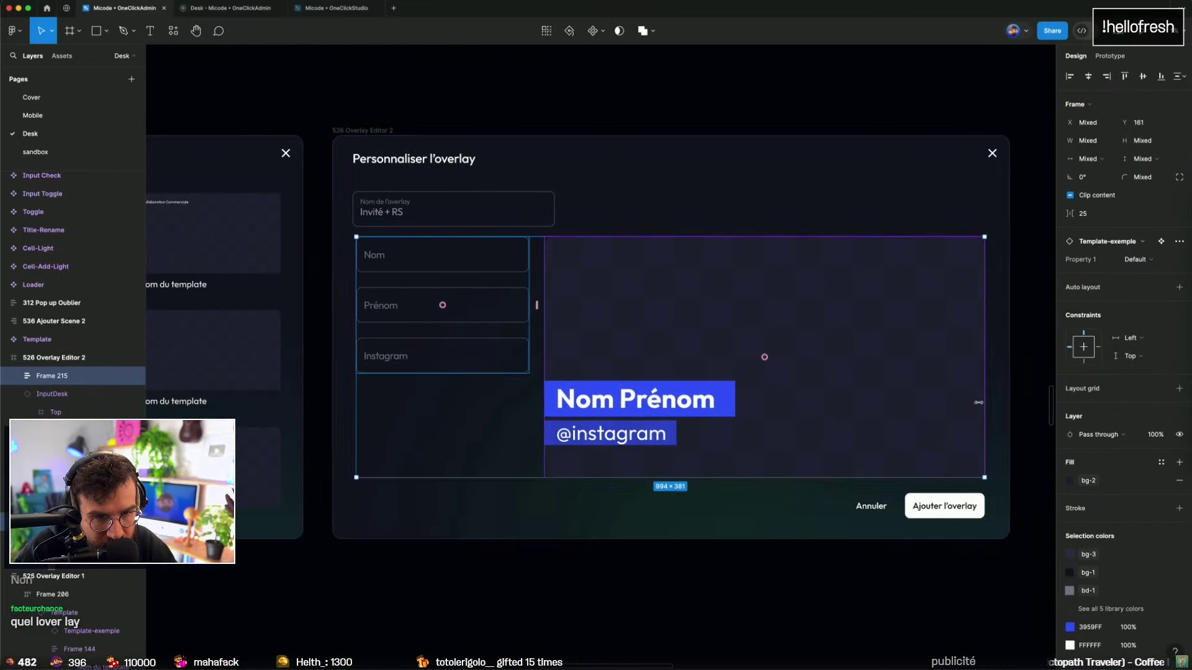
click(974, 506)
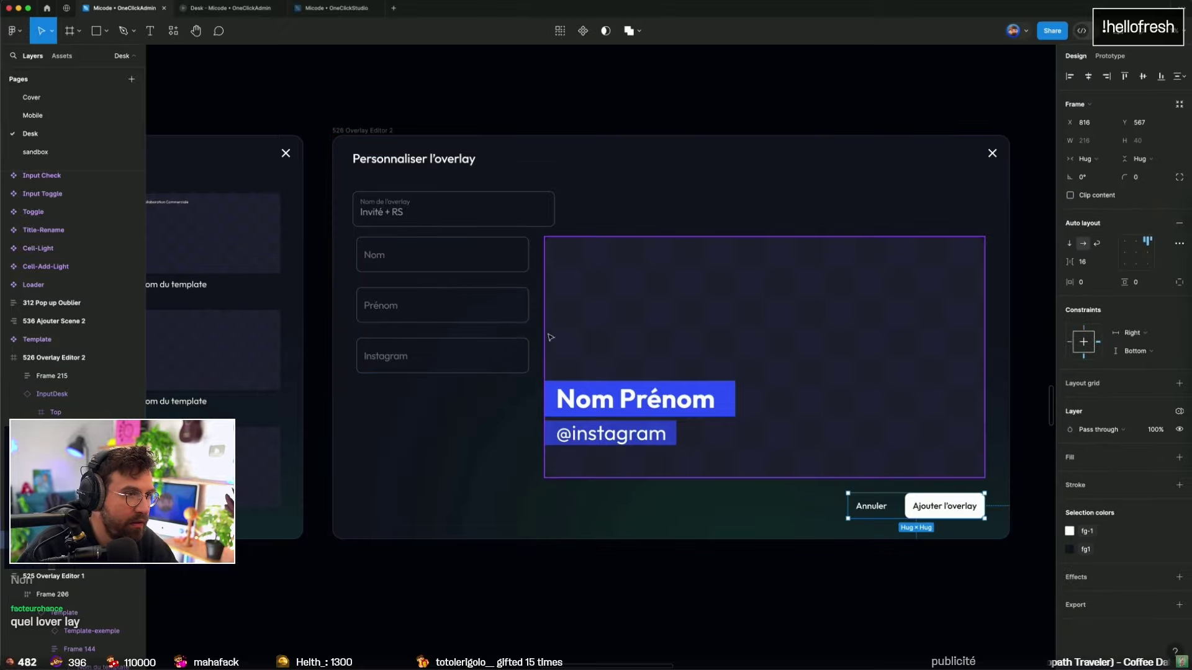
click(439, 248)
shift+click(445, 214)
click(1069, 76)
click(516, 280)
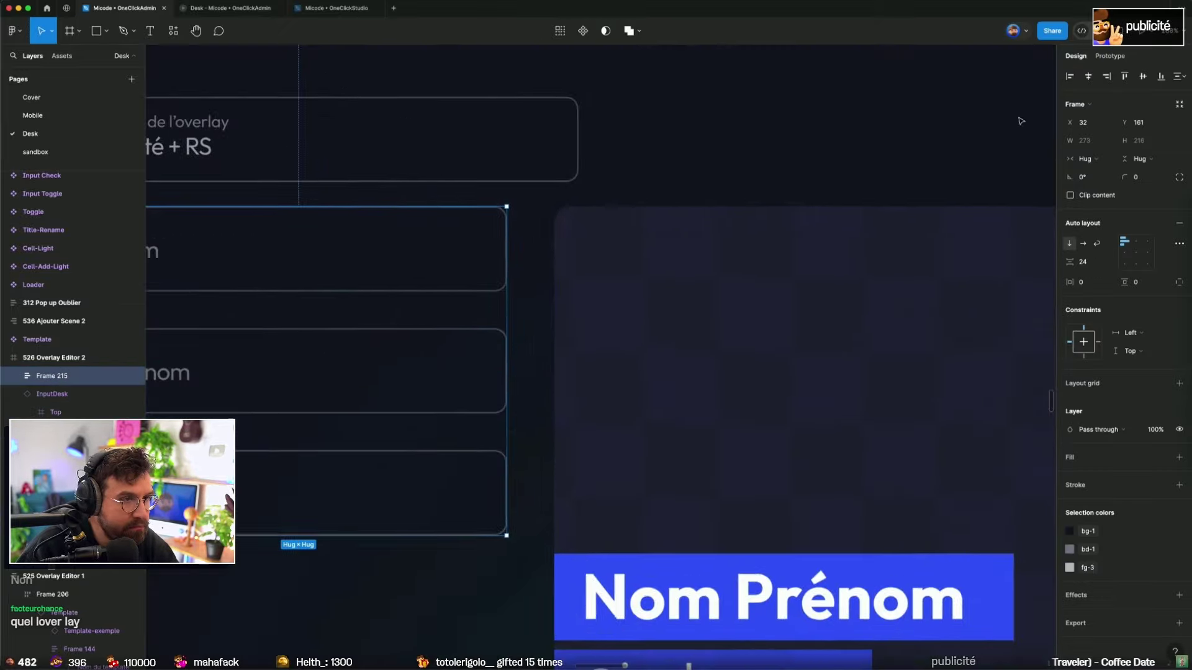
scroll(539, 258, up, 5)
Step: Give the column fixed width, ungroup it, and set the three fields to 280 wide
click(1092, 124)
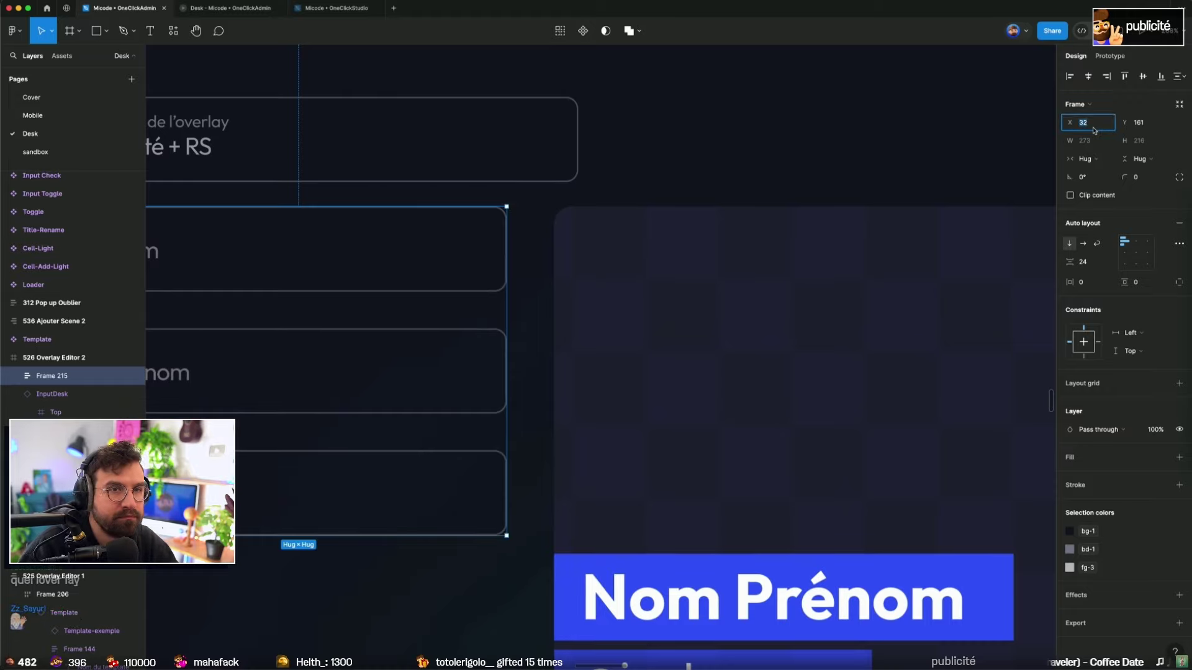
click(1087, 160)
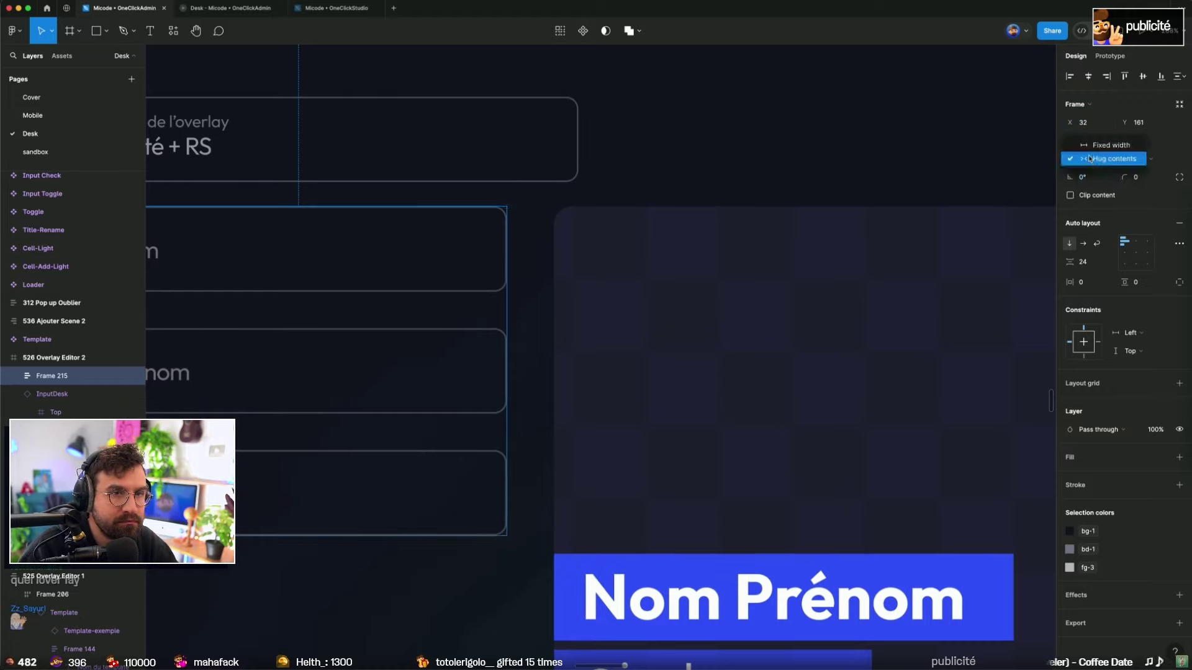
click(1106, 147)
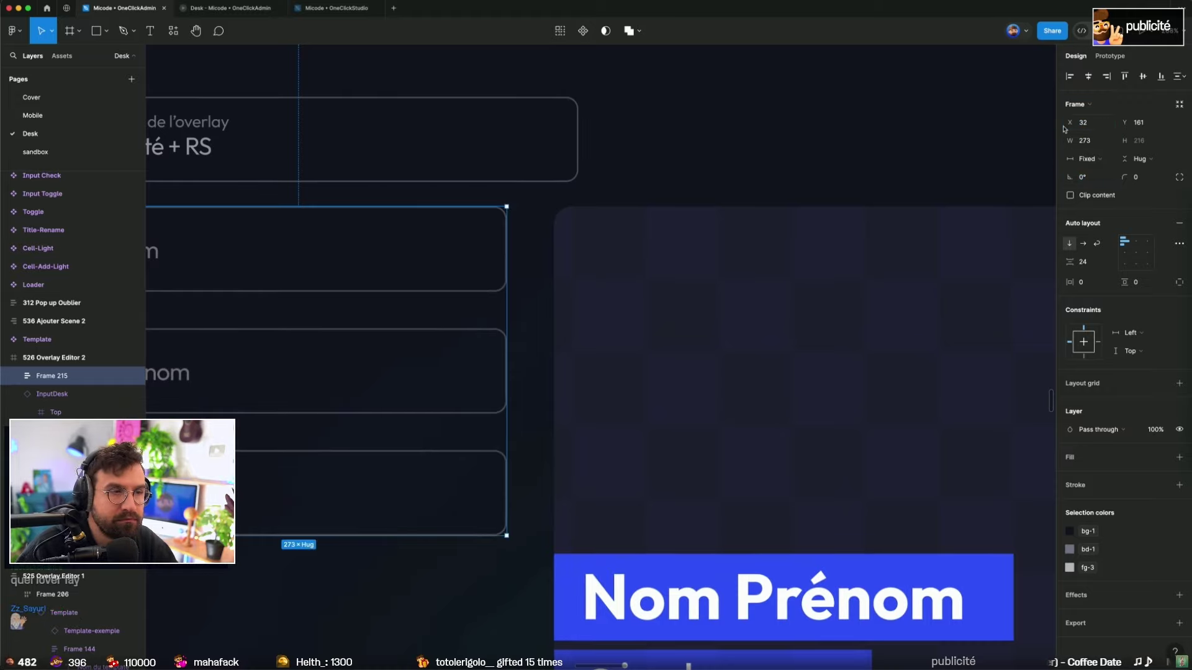
key(super+shift+g)
click(372, 248)
shift+click(372, 371)
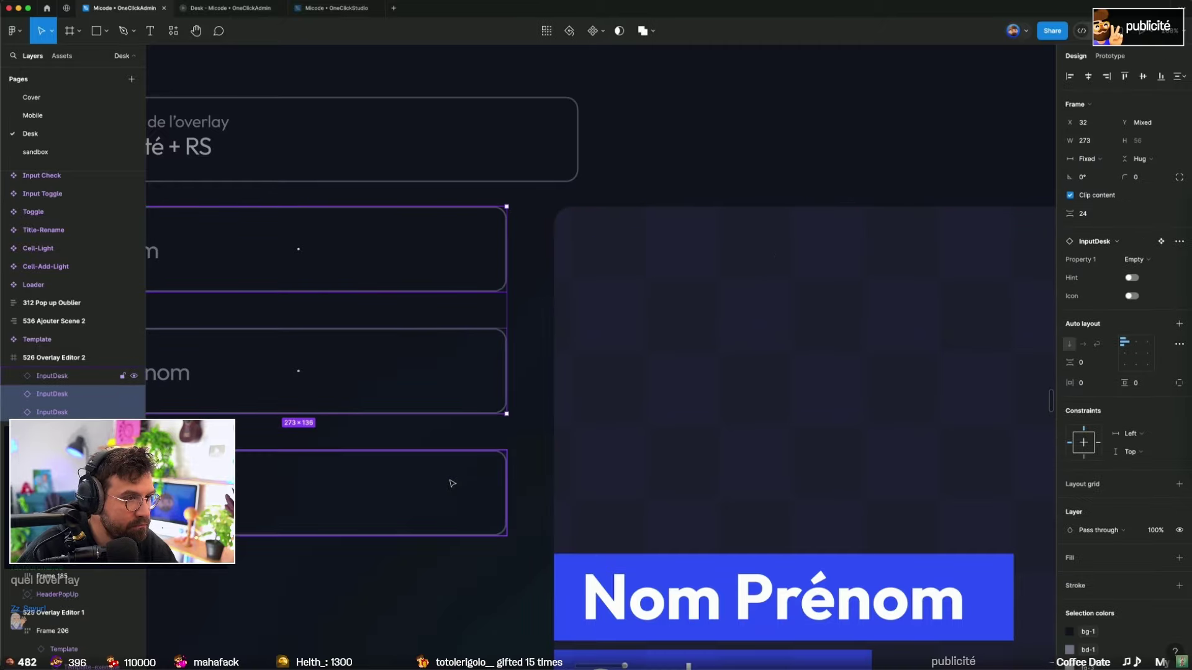
shift+click(452, 483)
click(1091, 141)
key(Up)
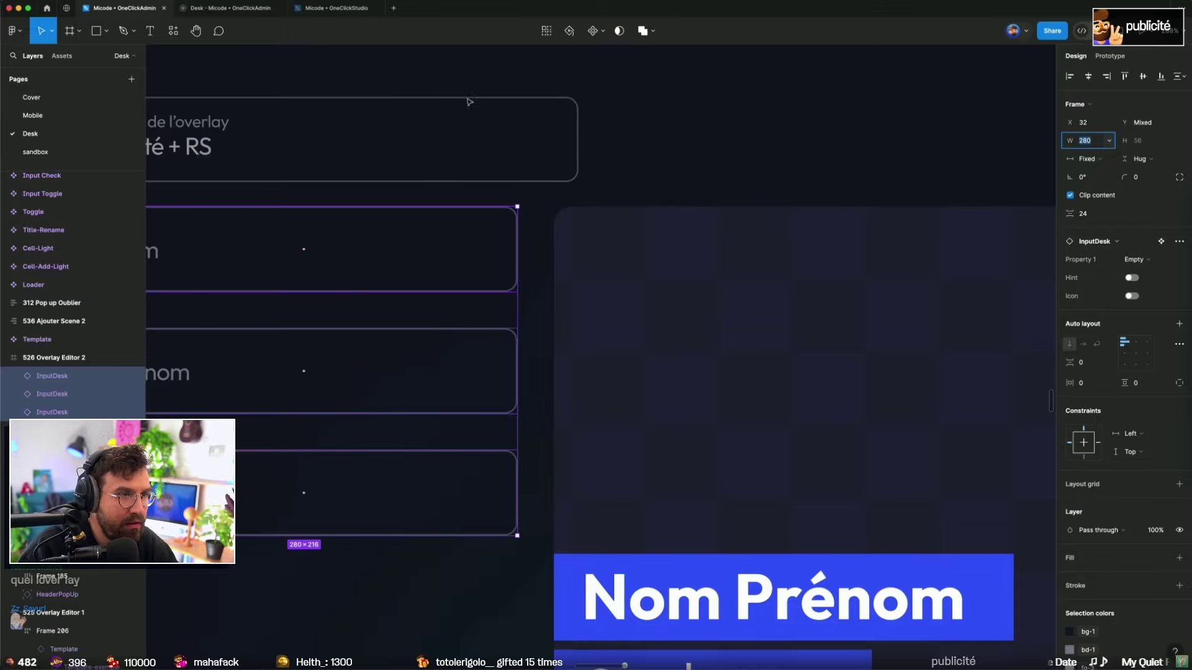
Step: Set 8 spacing between the Nom, Prénom and Instagram fields
scroll(725, 169, down, 5)
scroll(725, 168, right, 5)
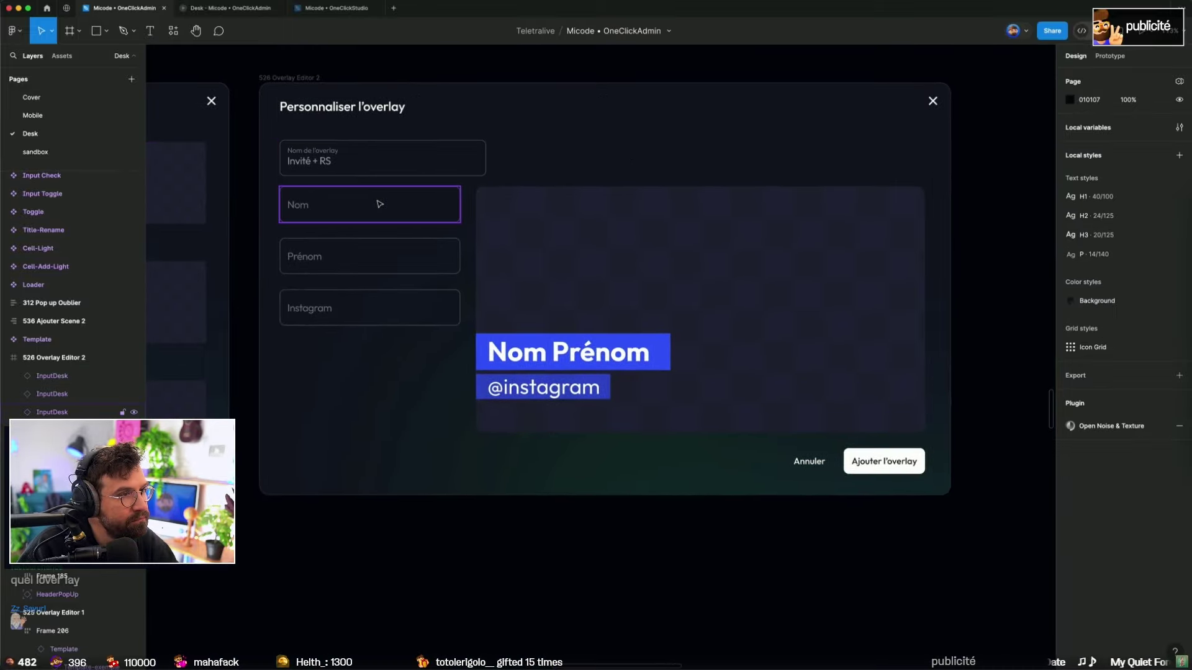
click(372, 205)
shift+click(388, 261)
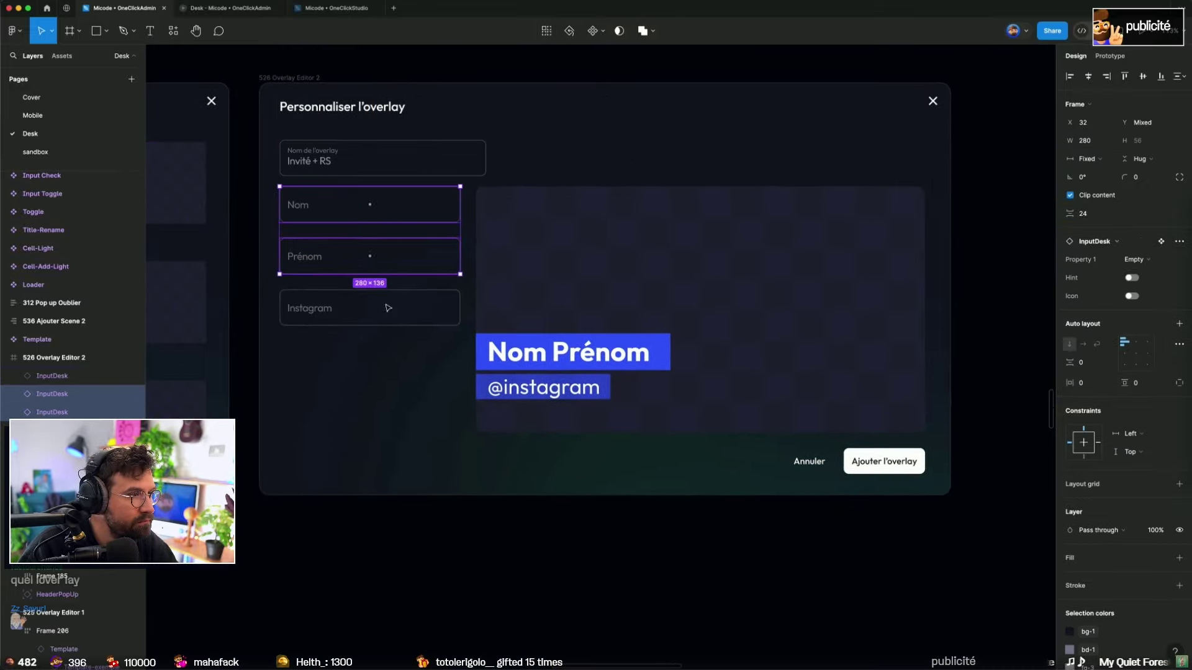
shift+click(373, 308)
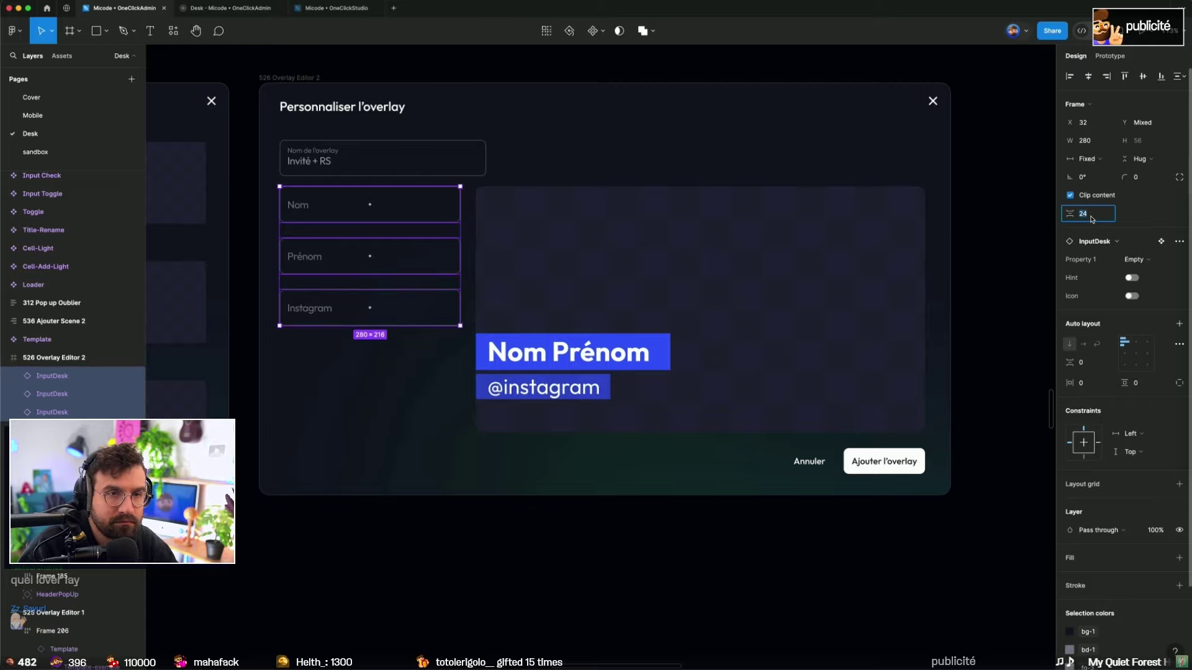
text(8)
key(Return)
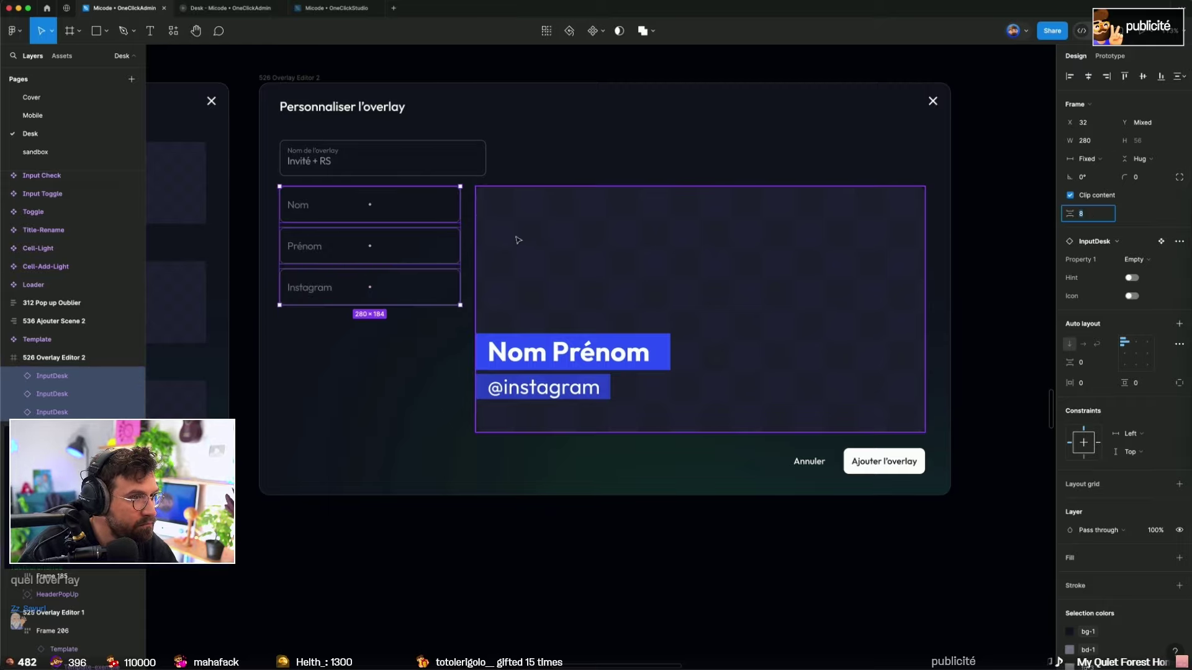
Step: Line up the three fields' top with the preview frame's top
drag(447, 205, 447, 233)
click(634, 253)
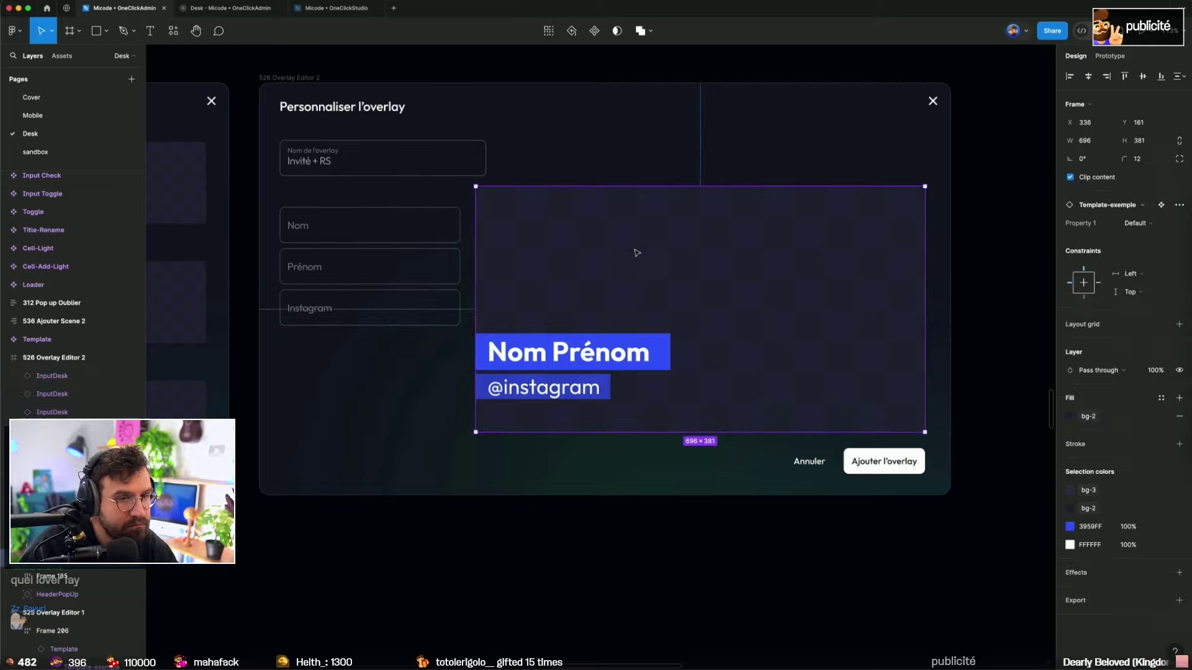
key(Down)
key(Down)
key(Down)
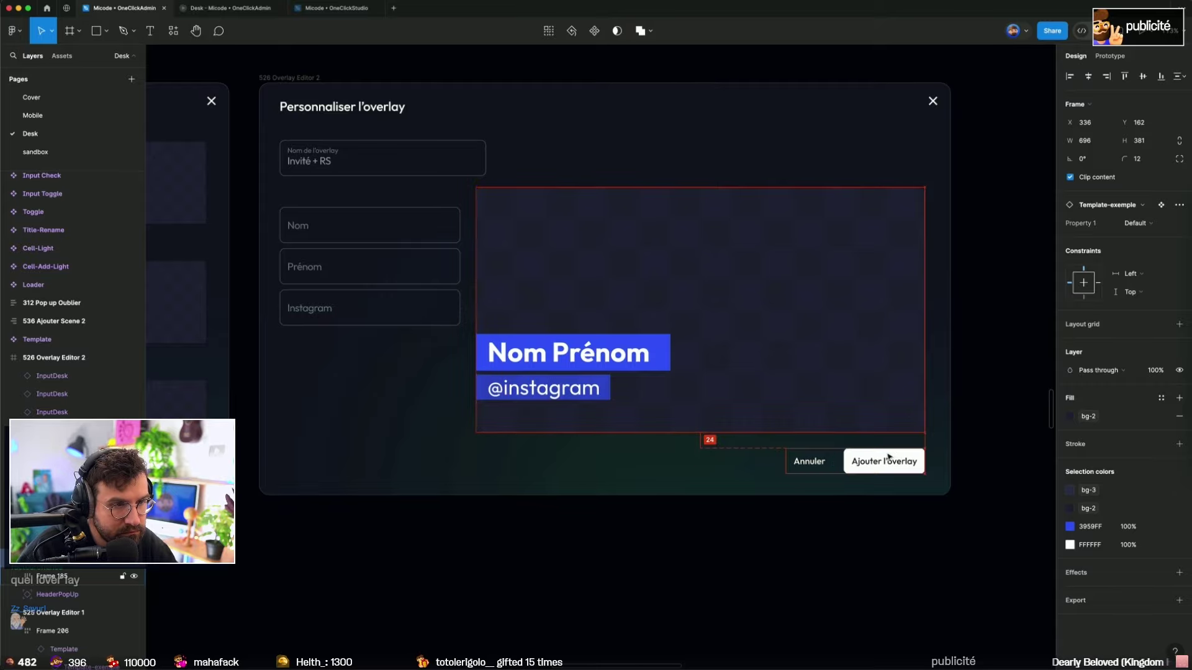
click(435, 227)
shift+click(428, 267)
shift+click(426, 314)
key(shift+Up)
drag(428, 224, 427, 216)
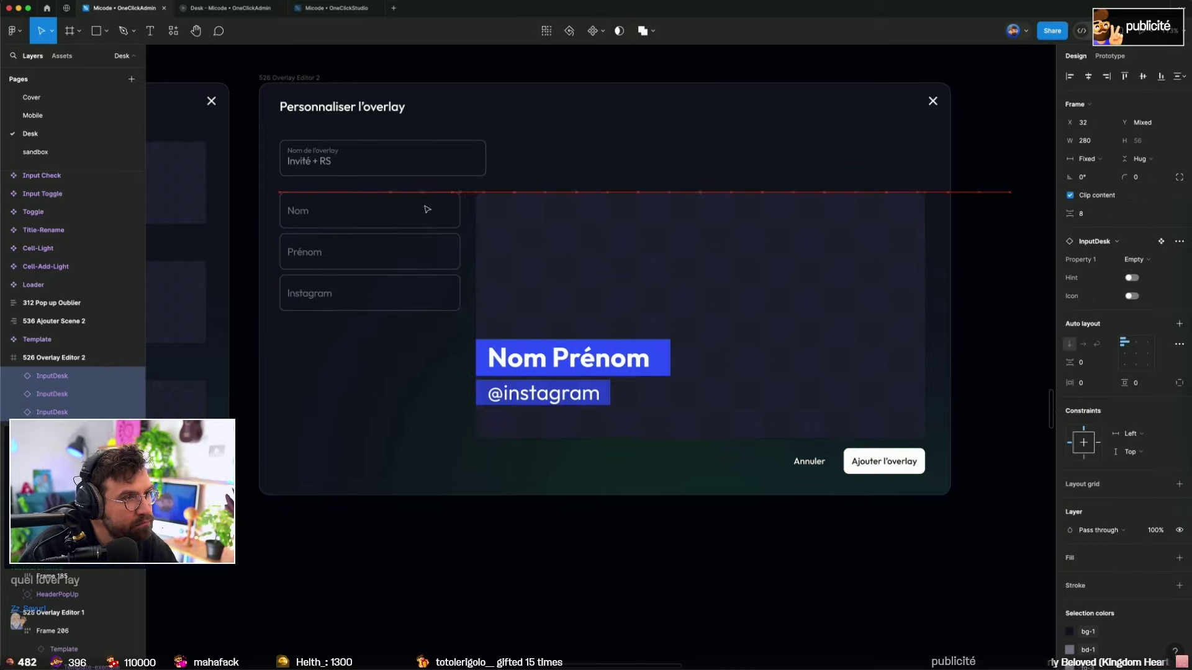
Step: Recenter the dialog, check the overlay name field, and compare with the live Desk admin page
click(391, 160)
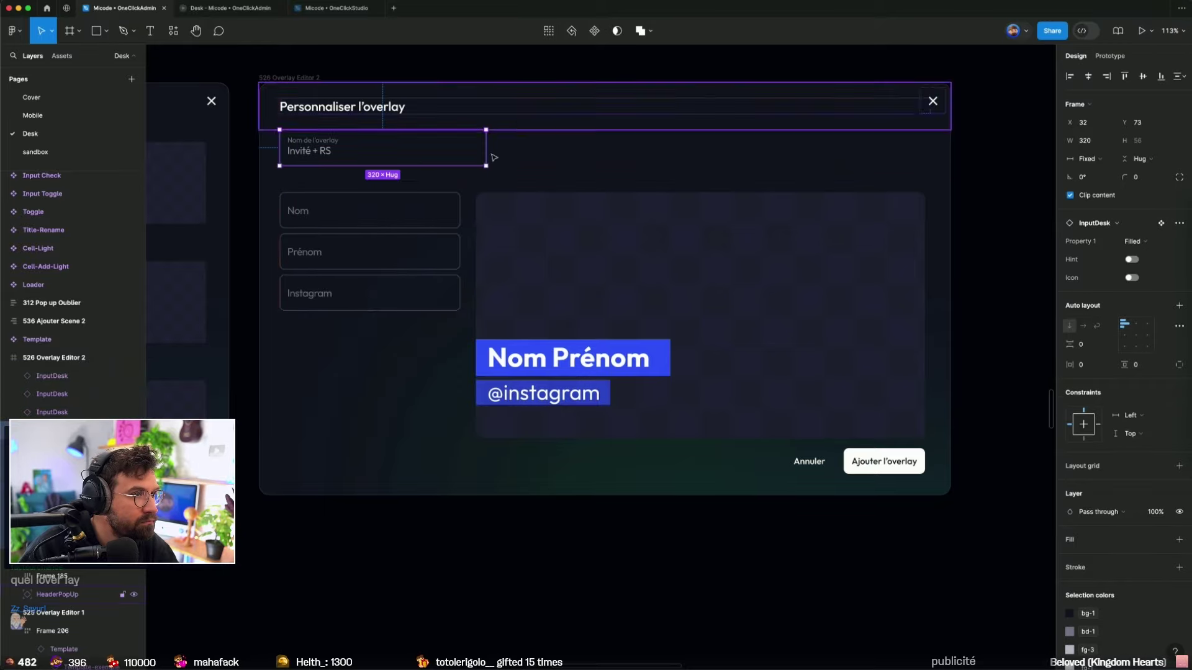
click(590, 149)
drag(591, 149, 603, 213)
click(440, 219)
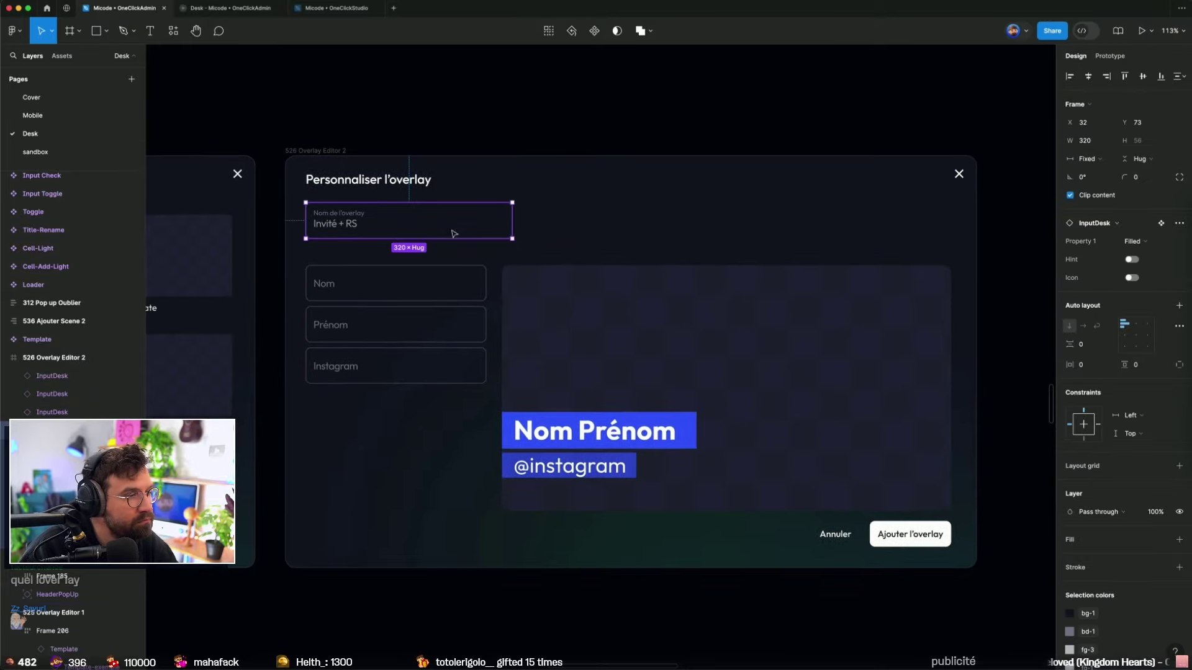
click(475, 465)
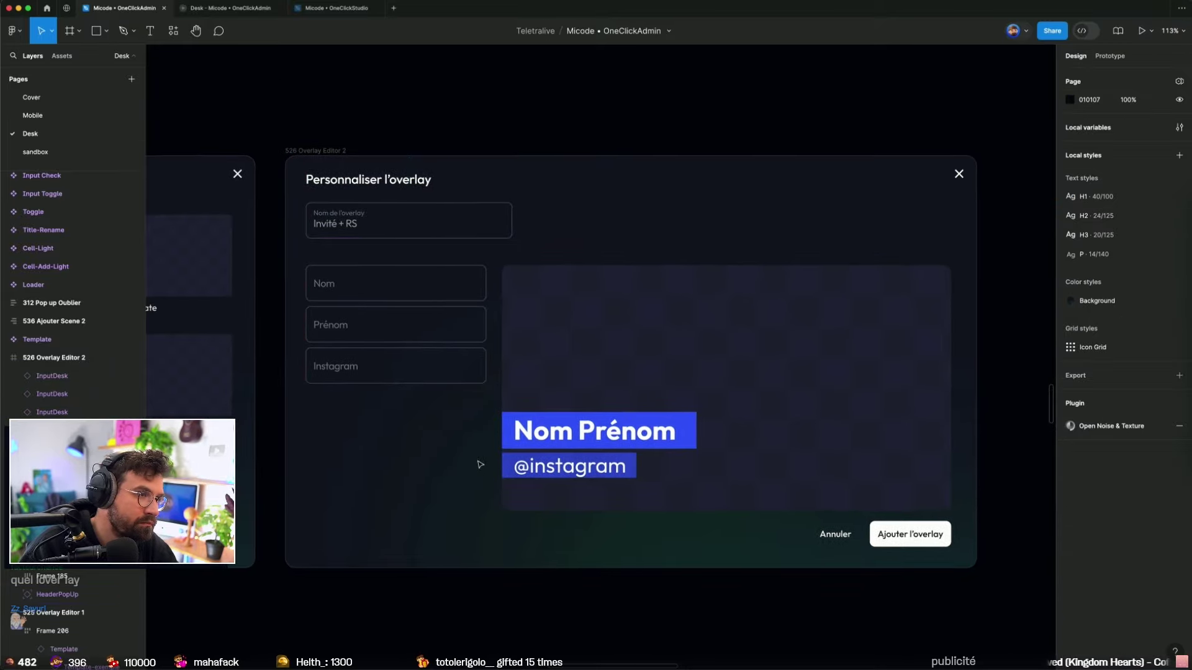
drag(476, 460, 439, 421)
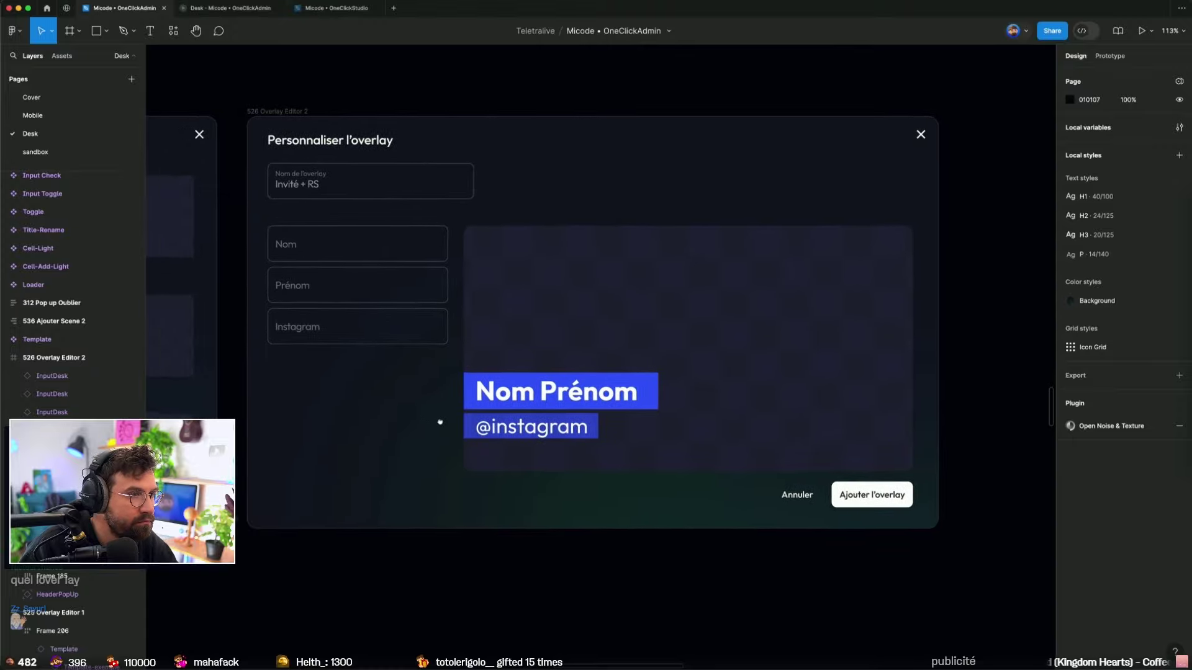
click(242, 5)
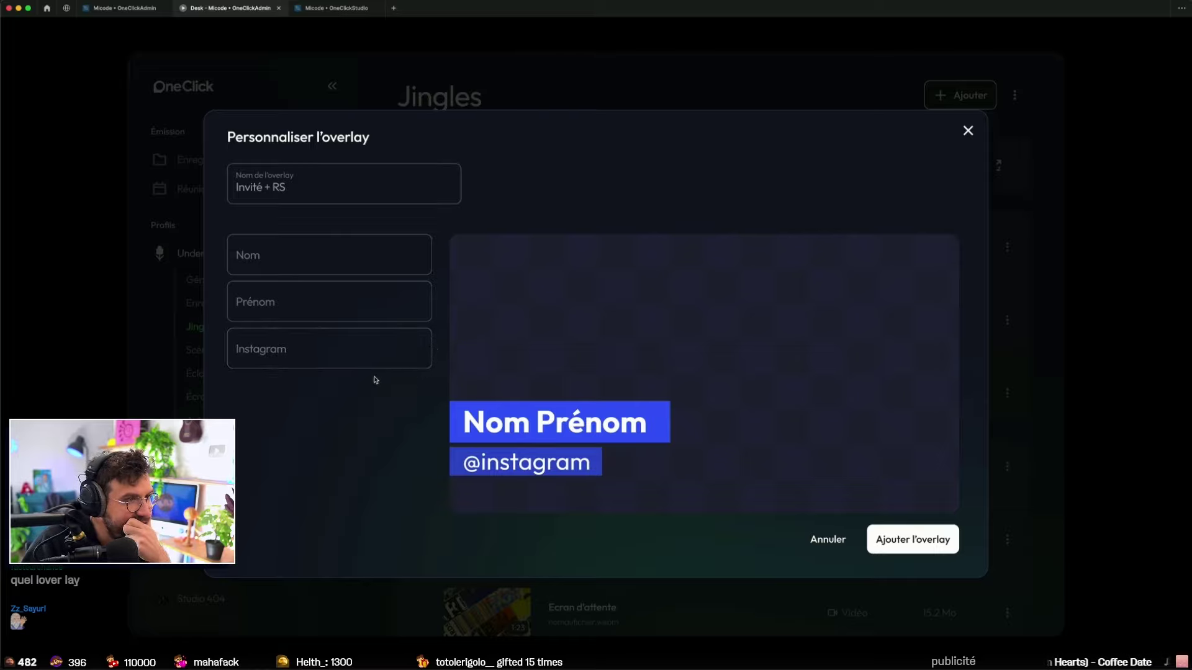
Step: Narrow the Invité + RS overlay name field to 280 × Hug
key(ctrl+shift+Tab)
drag(473, 177, 449, 177)
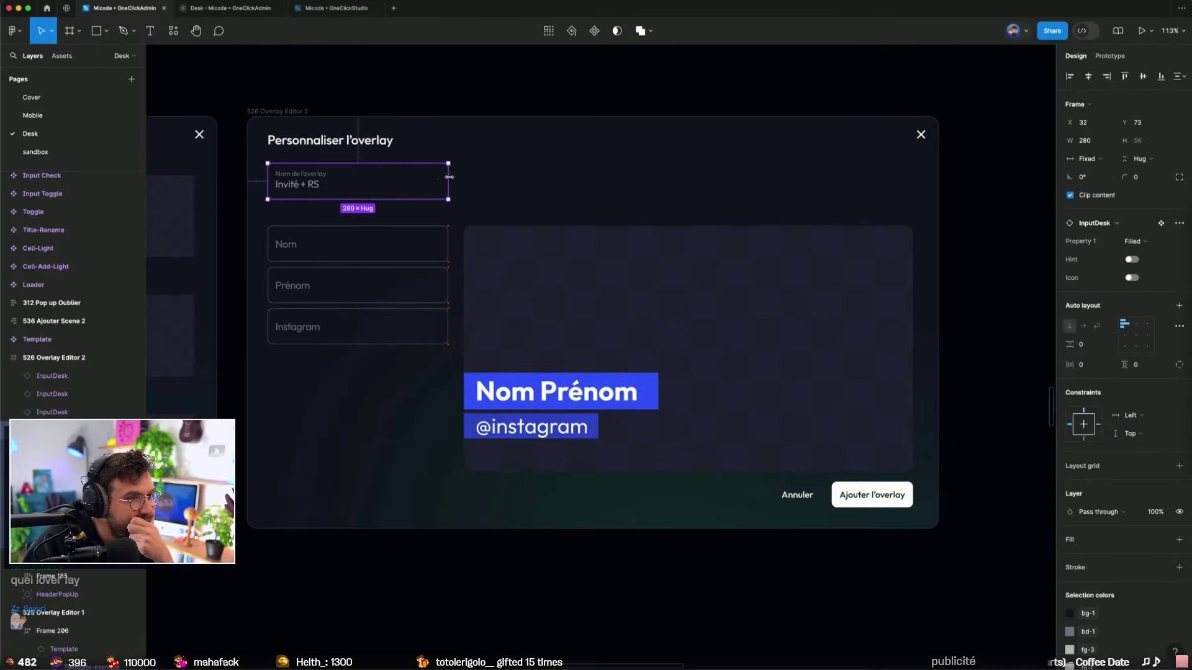
Step: Move the Nom, Prénom and Instagram fields down, wrap them in an auto-layout column, and stretch it to 384 tall
click(401, 336)
shift+click(399, 286)
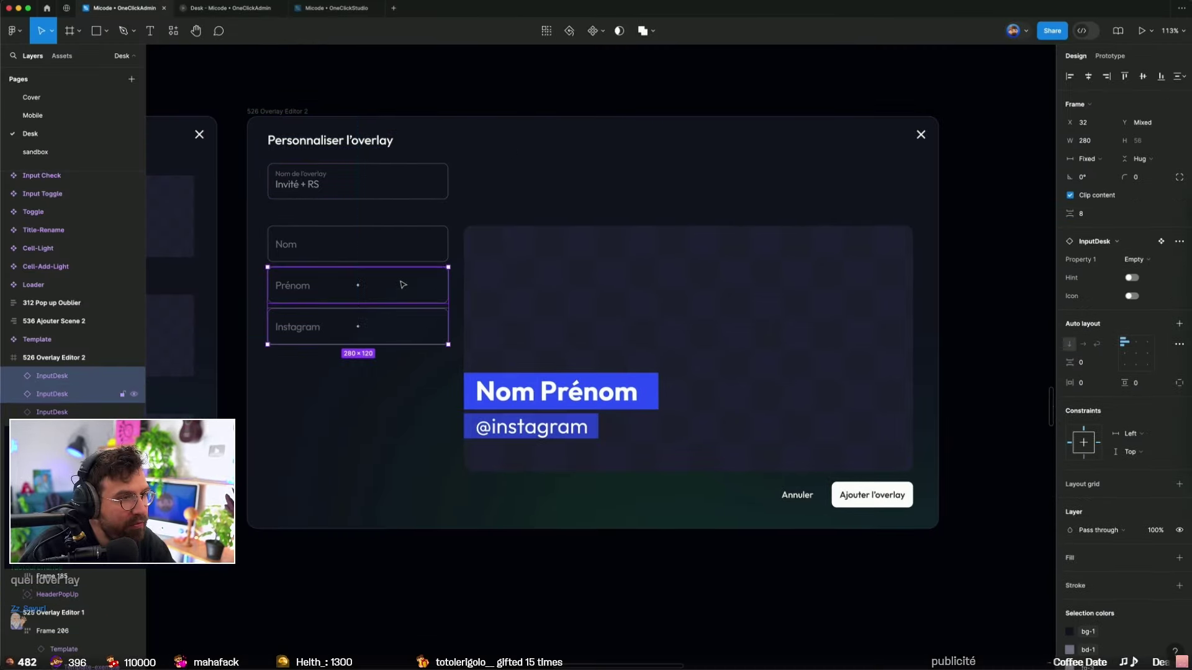
shift+click(398, 254)
mouse_move(399, 255)
mouse_down()
mouse_move(399, 389)
mouse_move(398, 379)
mouse_up()
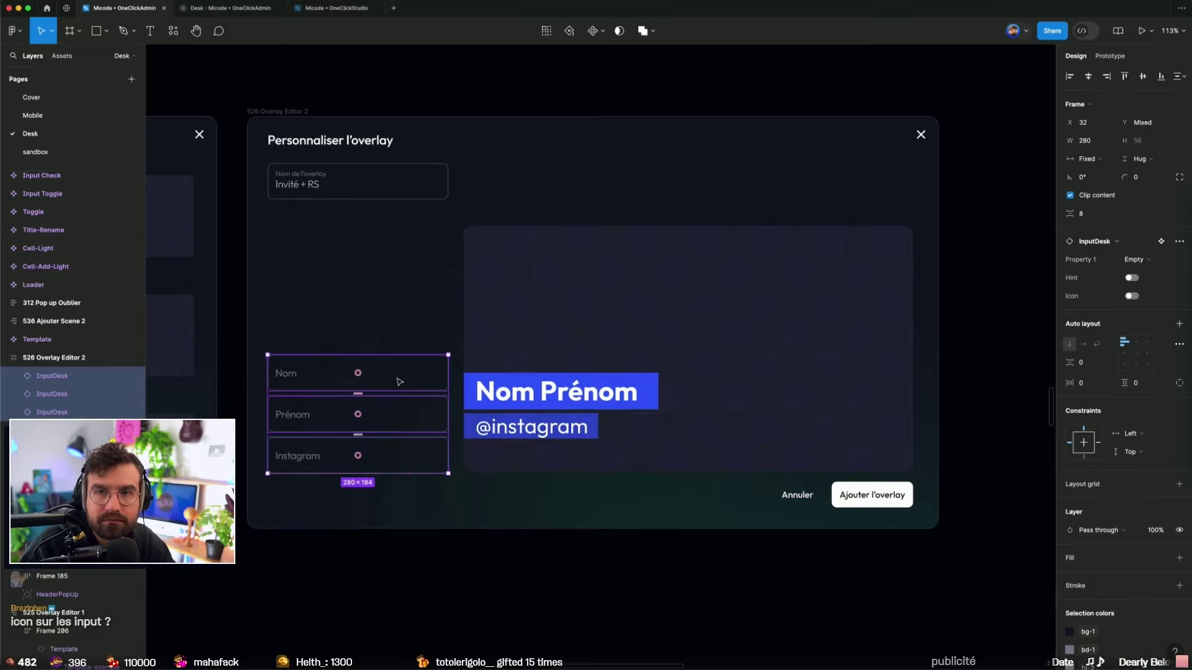
key(shift+a)
drag(407, 355, 414, 222)
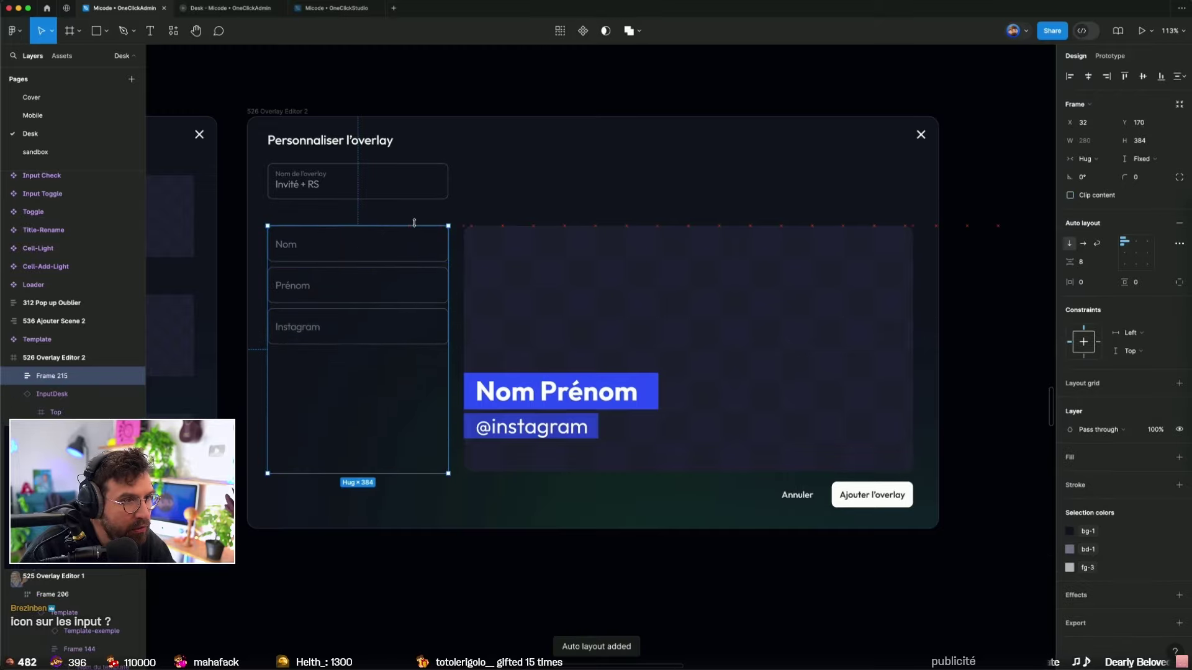
Step: Give the column 16 horizontal and 16 vertical padding, checking its colour styles
click(1085, 265)
click(1096, 287)
text(8)
key(Return)
text(16)
key(Tab)
text(16)
key(Return)
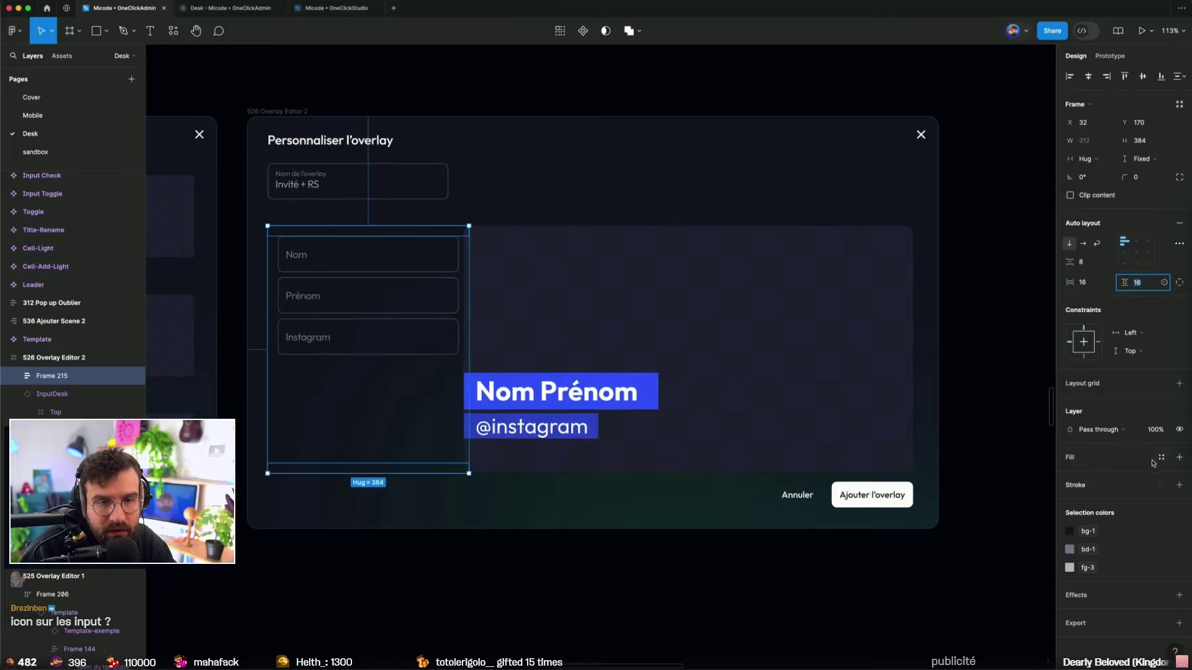
click(1160, 458)
click(769, 269)
Step: Make the Nom, Prénom and Instagram inputs fill the column's width
click(540, 250)
click(425, 258)
shift+click(426, 298)
shift+click(425, 338)
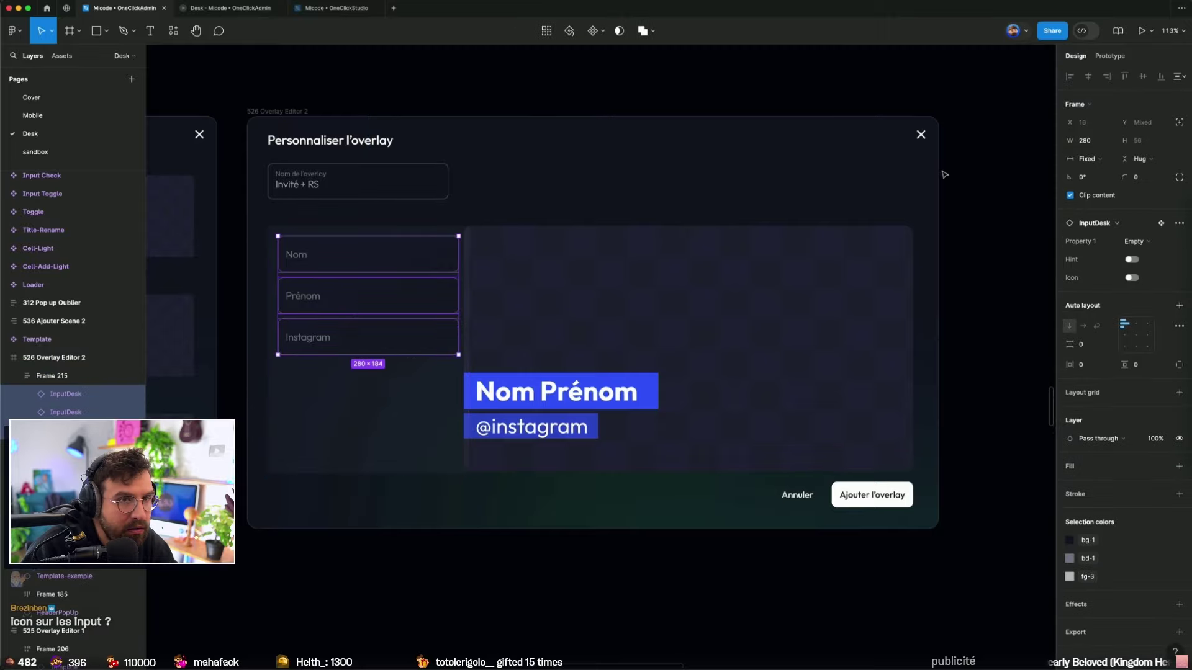
click(1086, 159)
click(1095, 185)
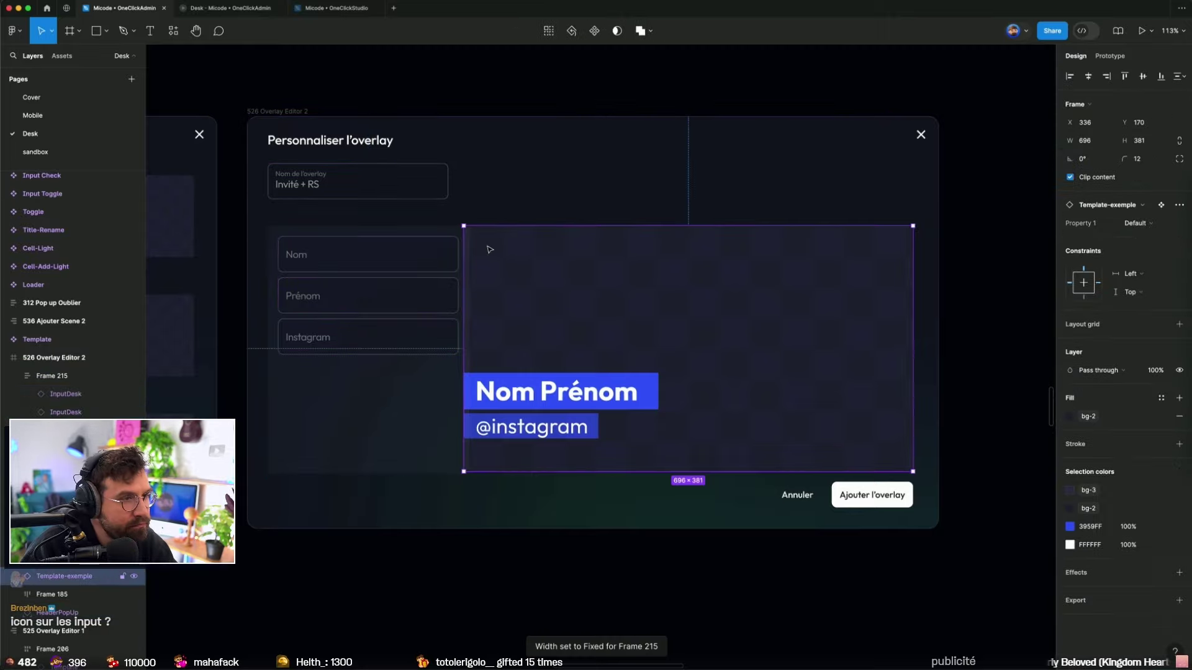
Step: Set the input column frame's width to 288
click(456, 248)
drag(449, 247, 454, 246)
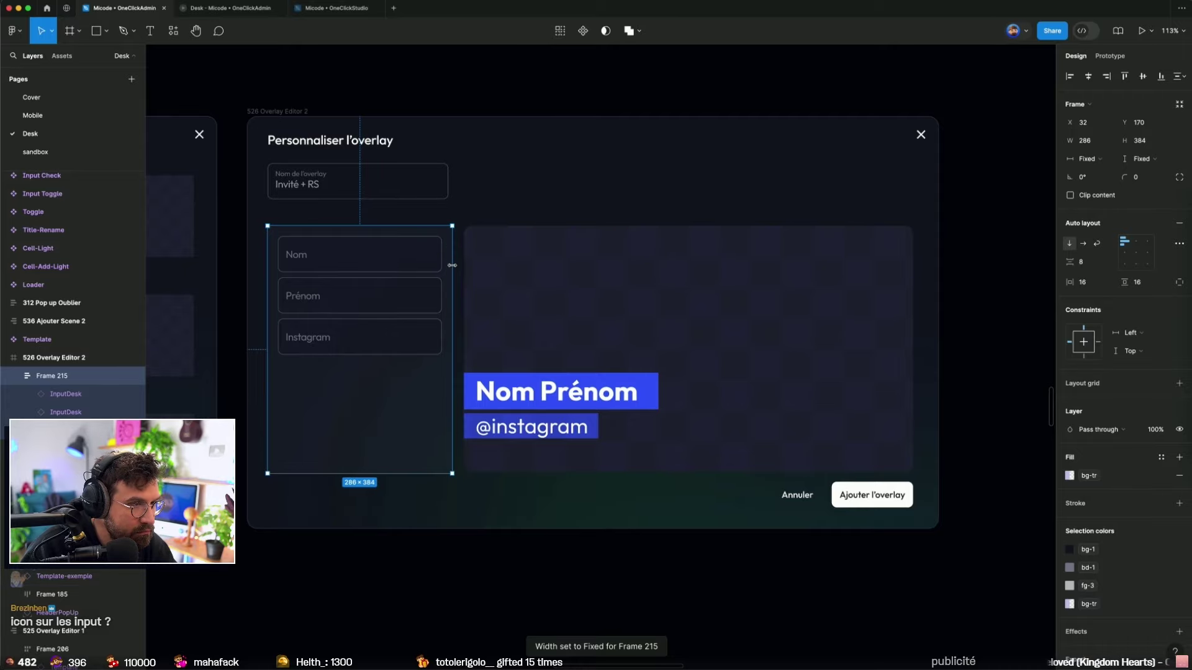
scroll(450, 228, up, 5)
drag(457, 222, 465, 222)
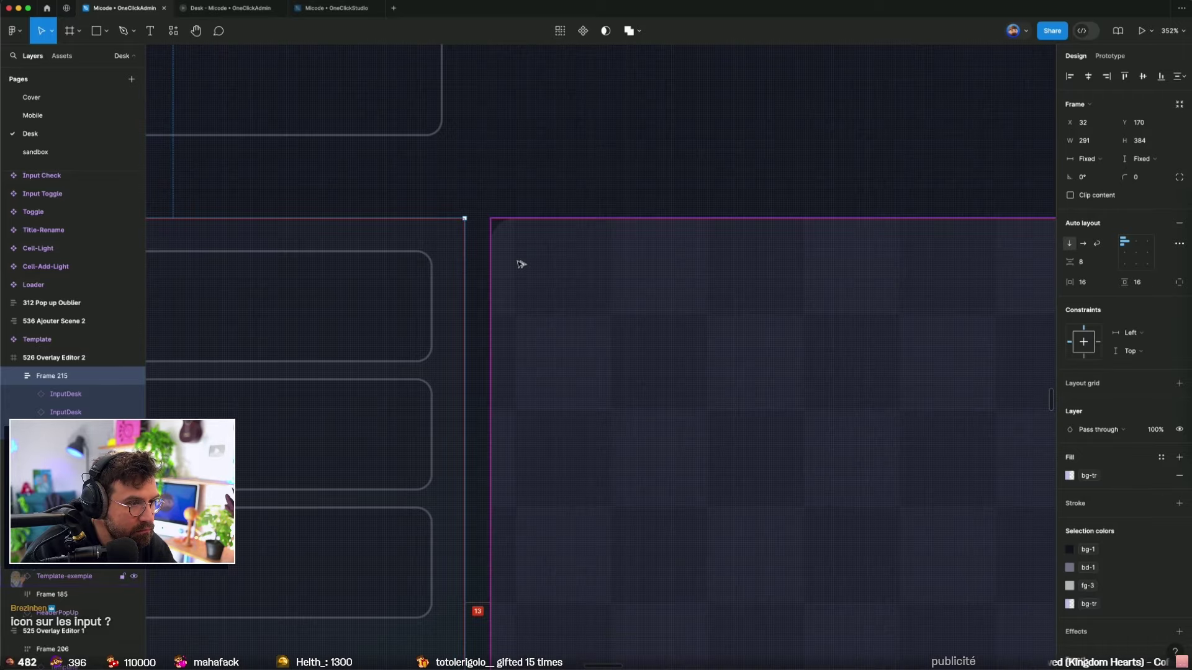
scroll(633, 205, up, 1)
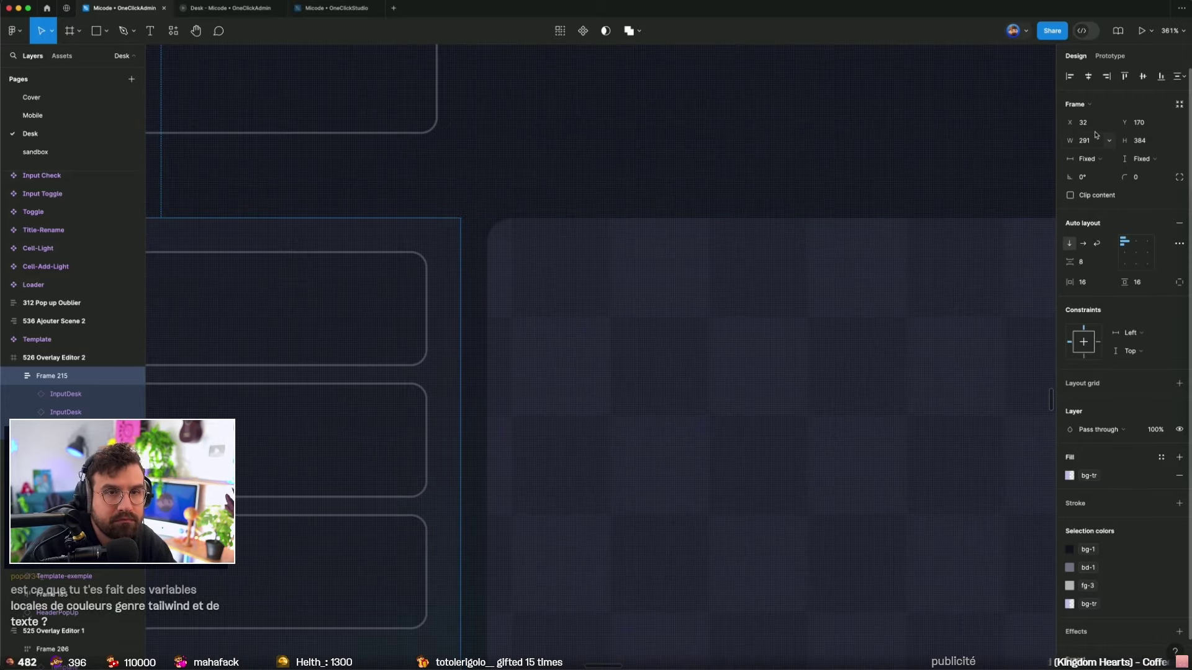
text(288)
key(Return)
scroll(854, 170, down, 10)
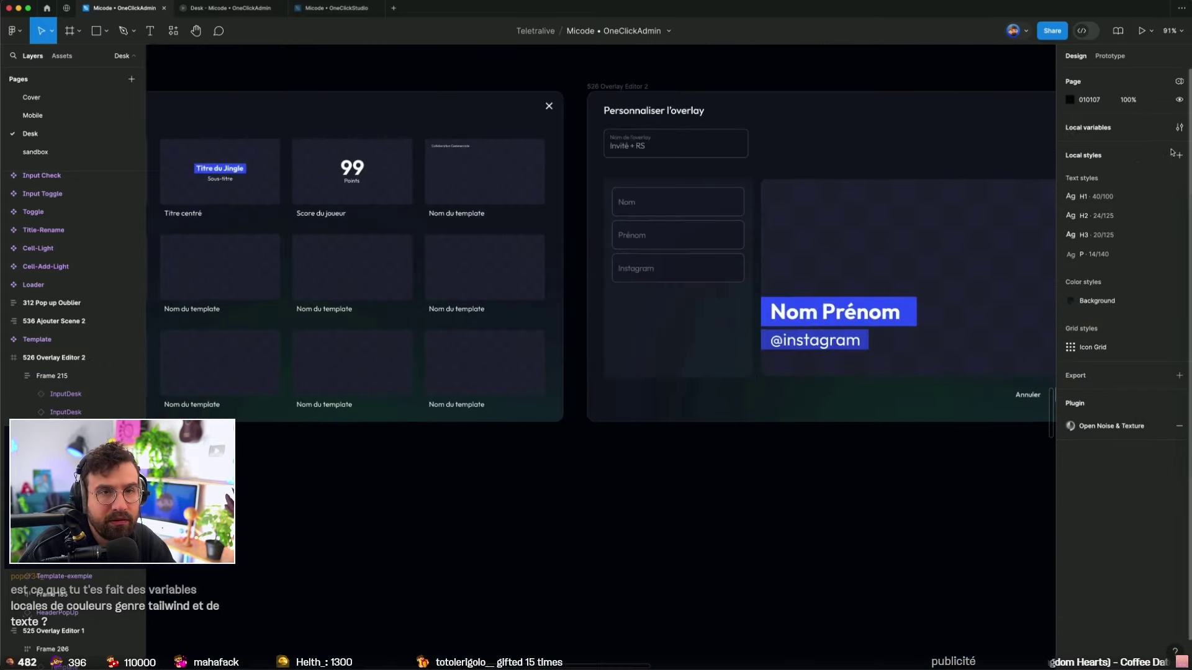
Step: Review the Colors collection in the local variables
click(1179, 127)
click(706, 67)
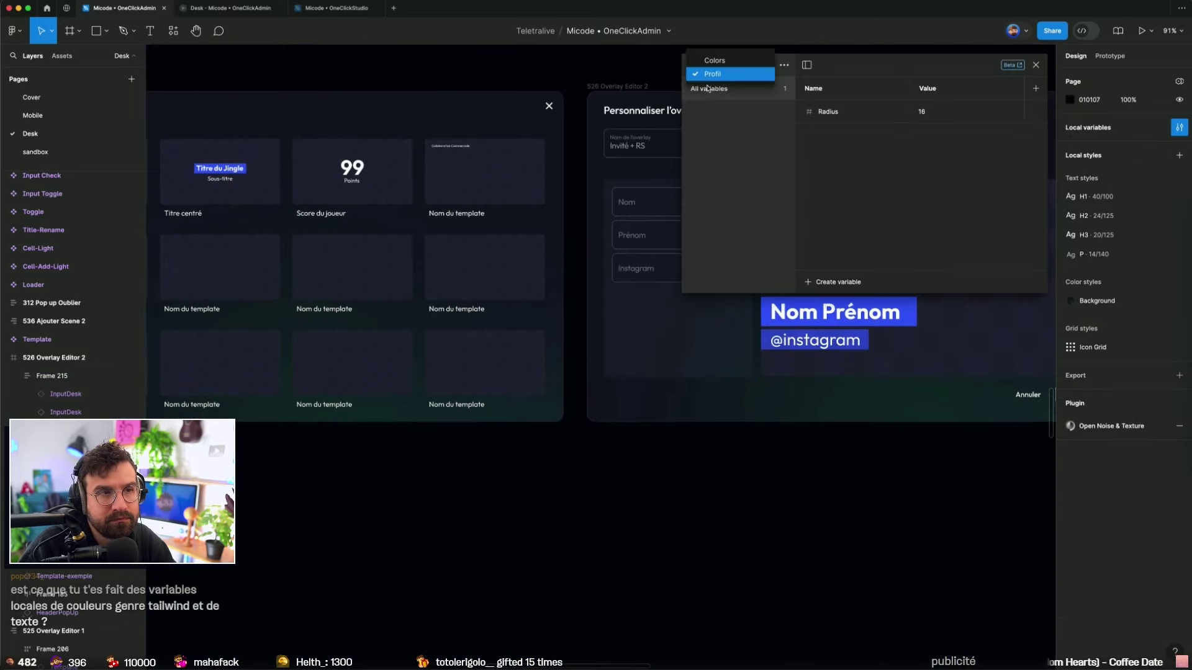
click(711, 66)
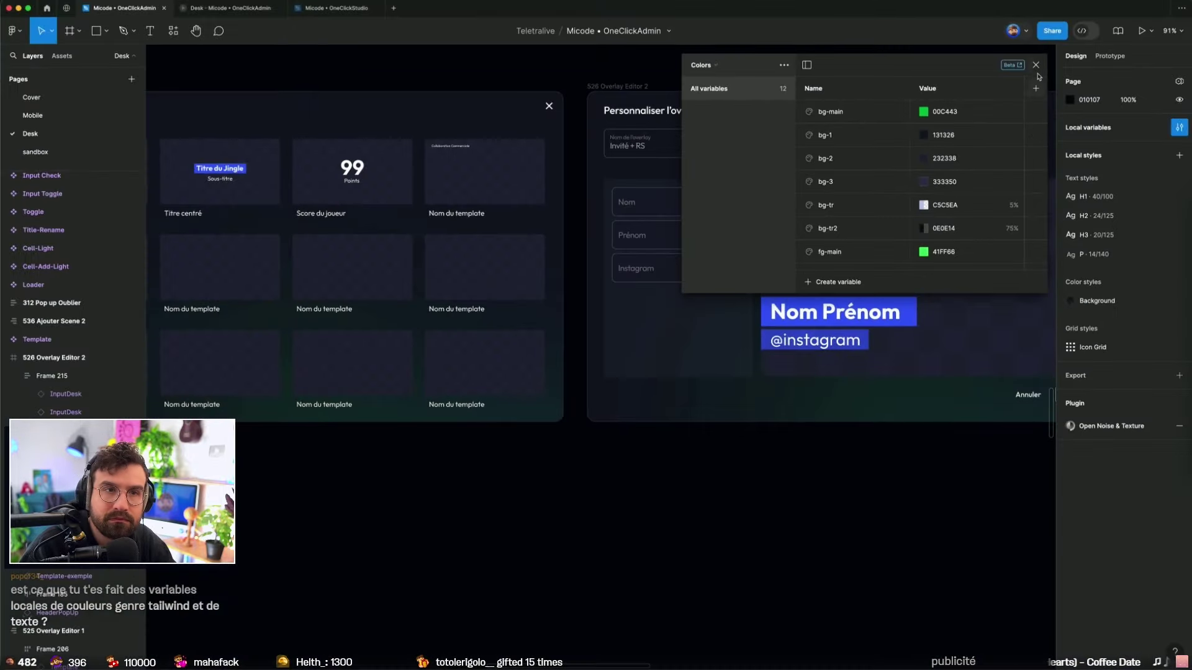
click(1035, 64)
scroll(830, 202, up, 5)
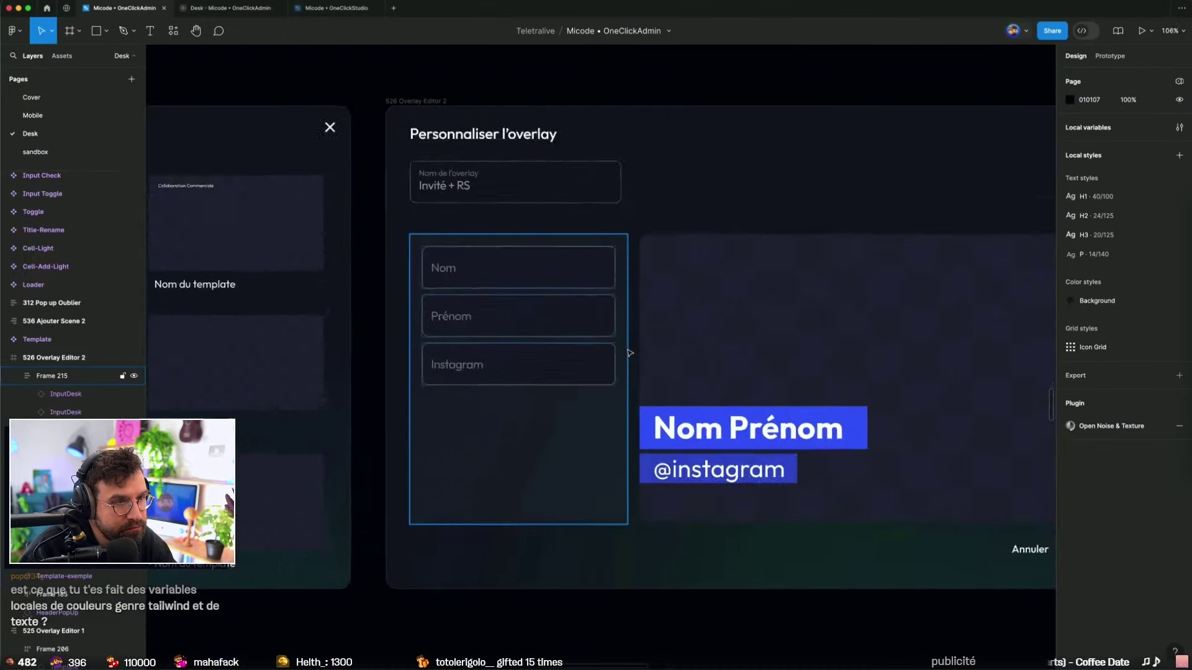
Step: Set the selected frame's corner radius to 8
click(679, 266)
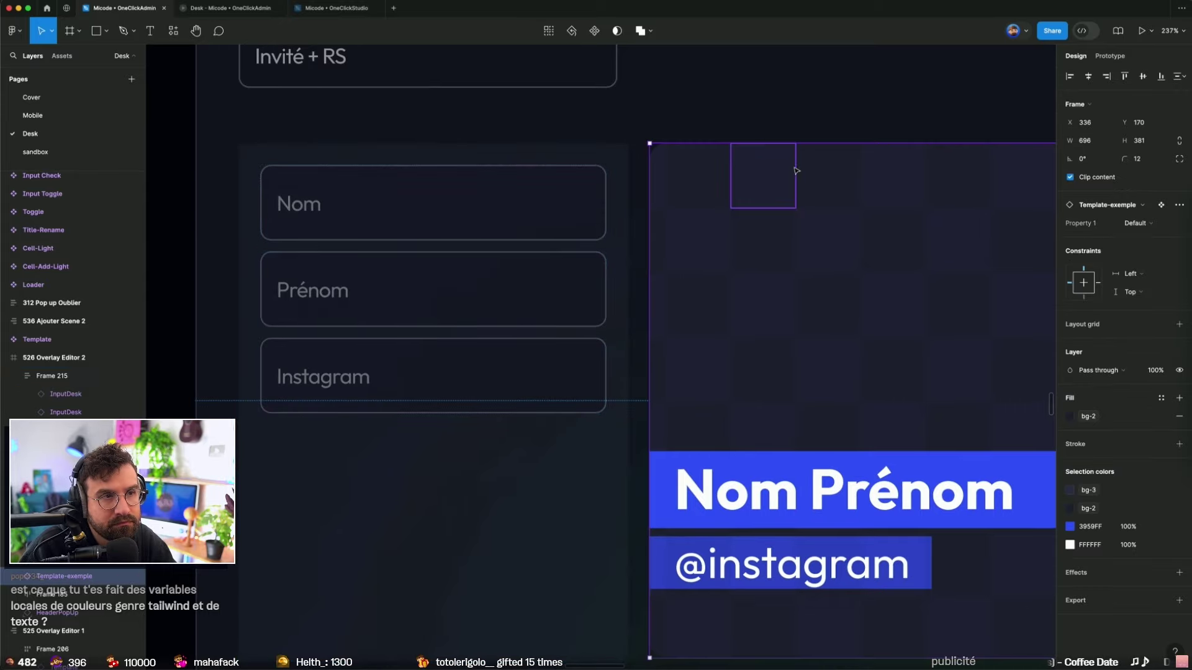
text(4)
key(Return)
text(8)
key(Return)
Step: Select the input column frame and then the Nom input field
click(578, 182)
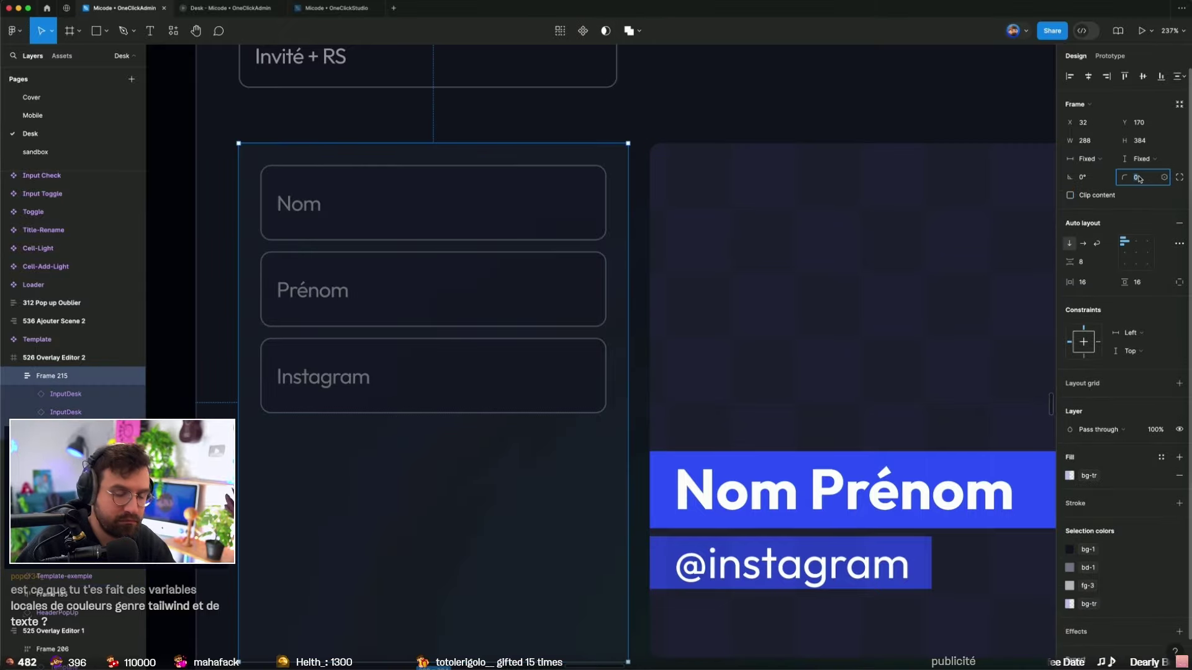
click(882, 133)
scroll(878, 133, down, 5)
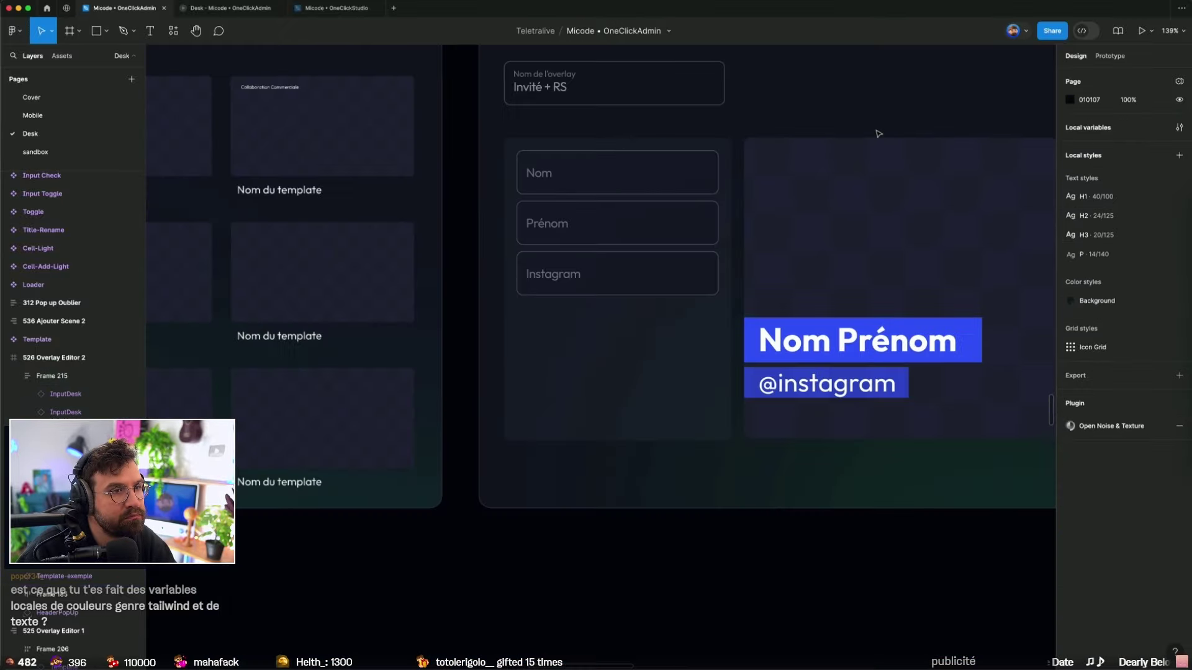
scroll(686, 257, right, 5)
scroll(686, 257, down, 1)
scroll(661, 531, left, 3)
scroll(527, 234, up, 5)
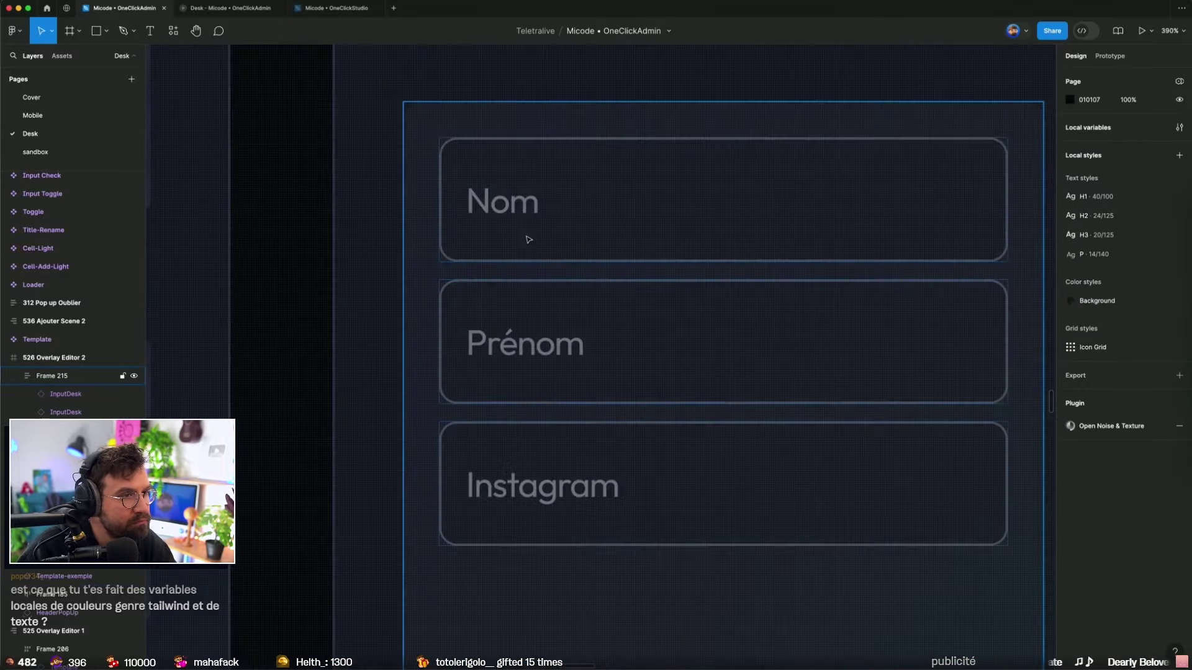
click(559, 252)
scroll(560, 251, down, 5)
scroll(559, 252, up, 5)
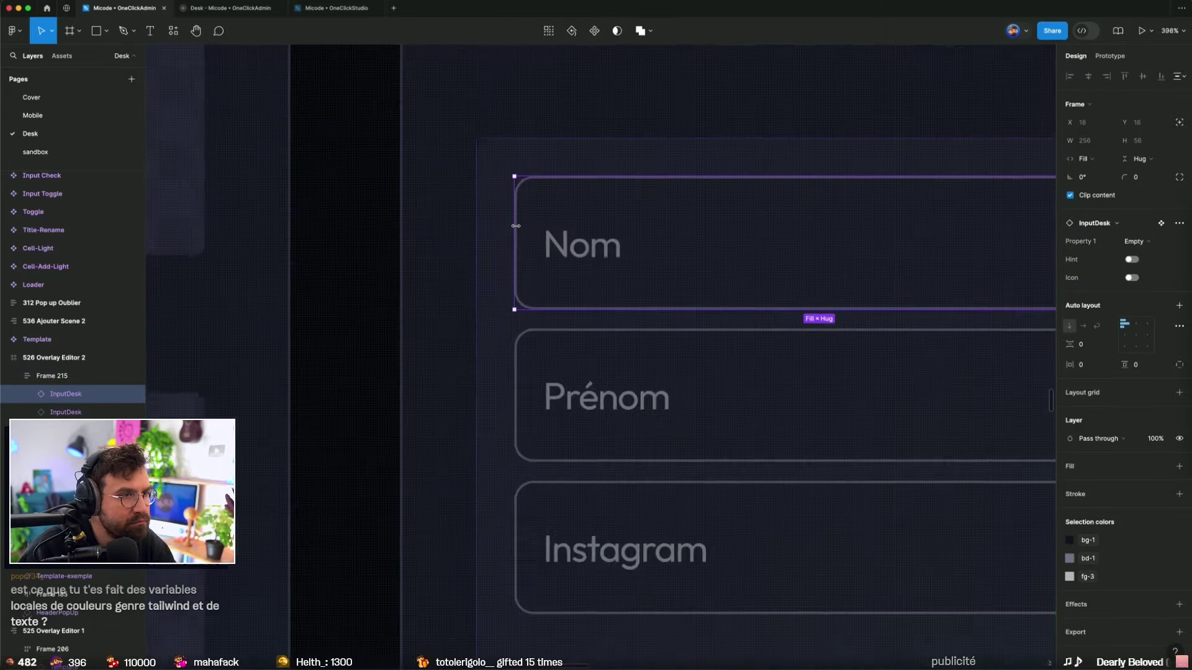
key(Escape)
scroll(549, 202, up, 2)
scroll(550, 202, down, 5)
scroll(550, 202, down, 5)
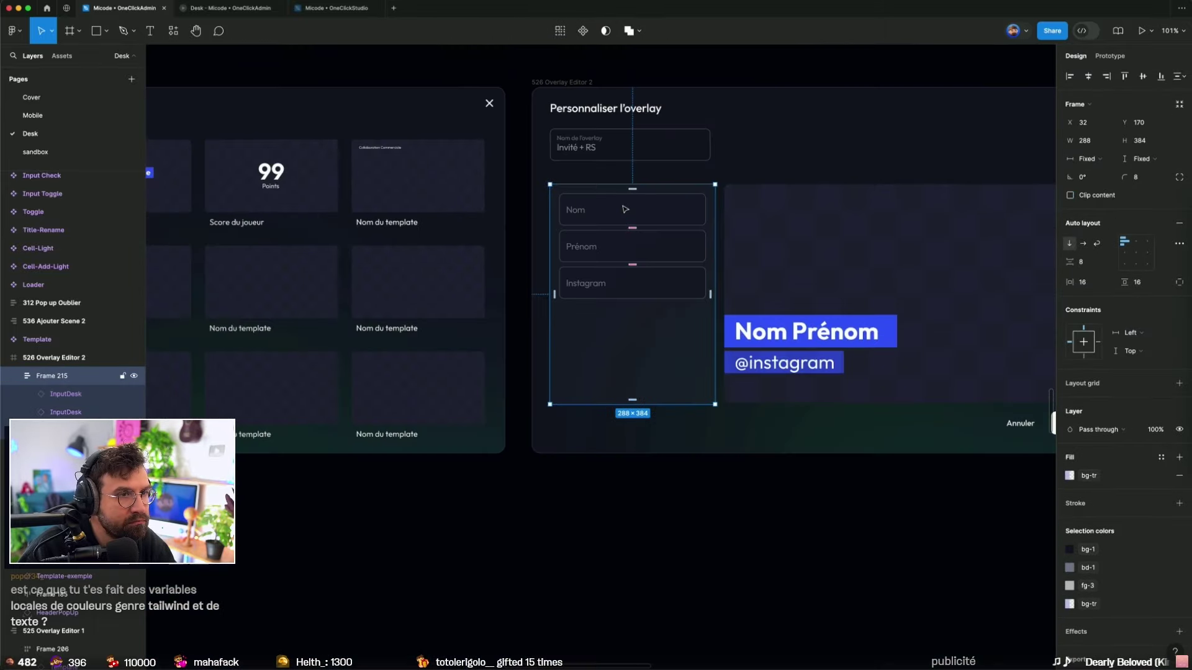
click(568, 208)
Step: Adjust the corner radius of the field in the InputDesk main component
click(1162, 223)
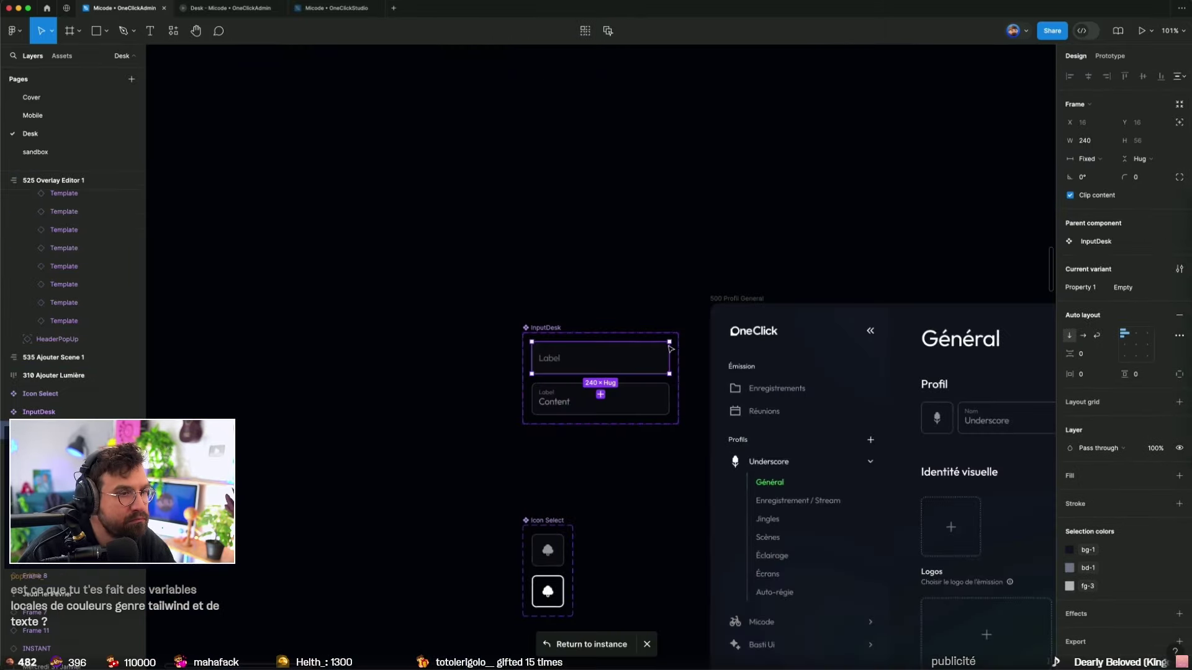
key(Return)
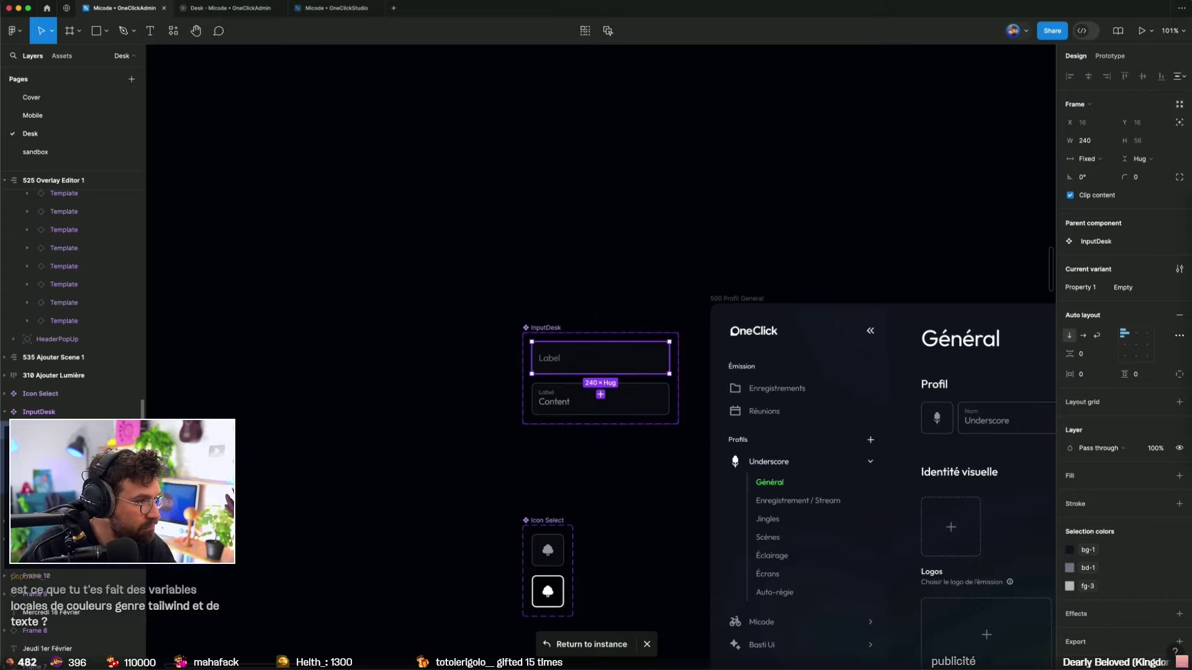
drag(1125, 177, 1111, 177)
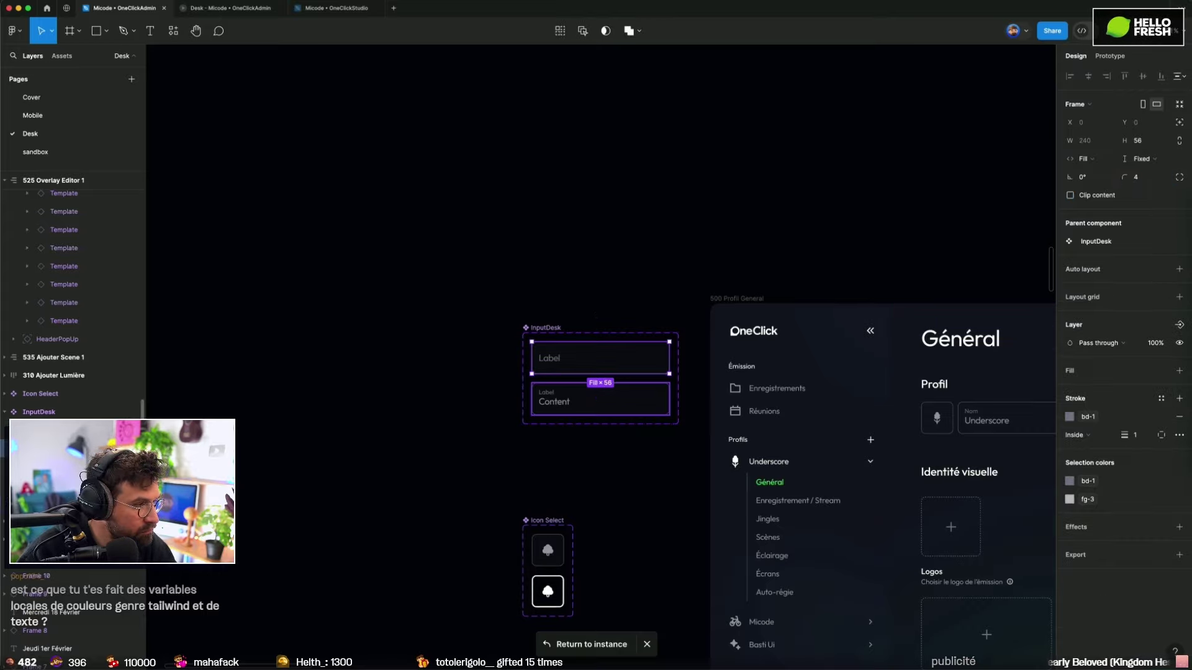
click(659, 416)
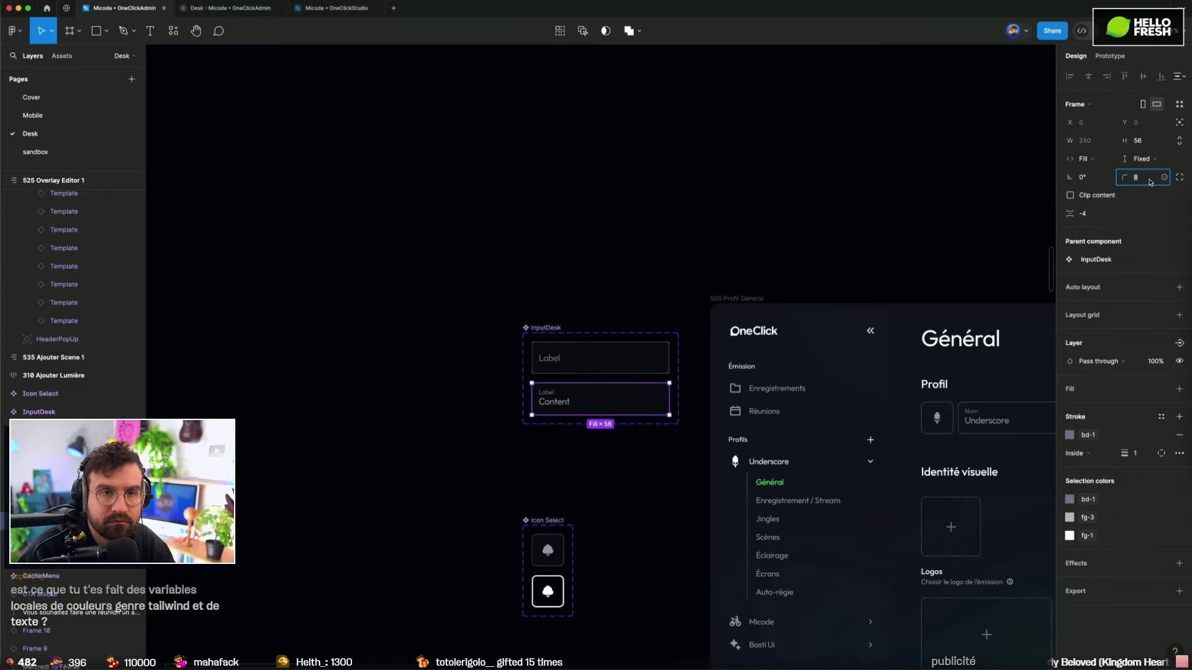
click(683, 261)
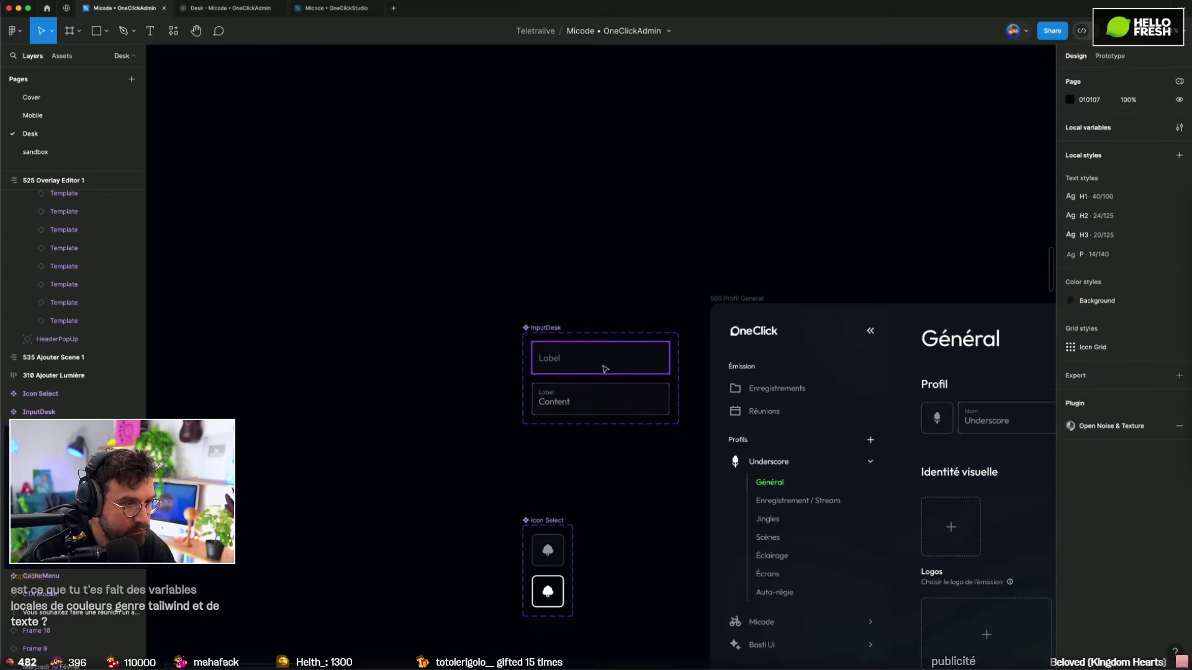
Step: Inspect the Icon Select variants' 56x56 frames and MenuState layers
click(554, 544)
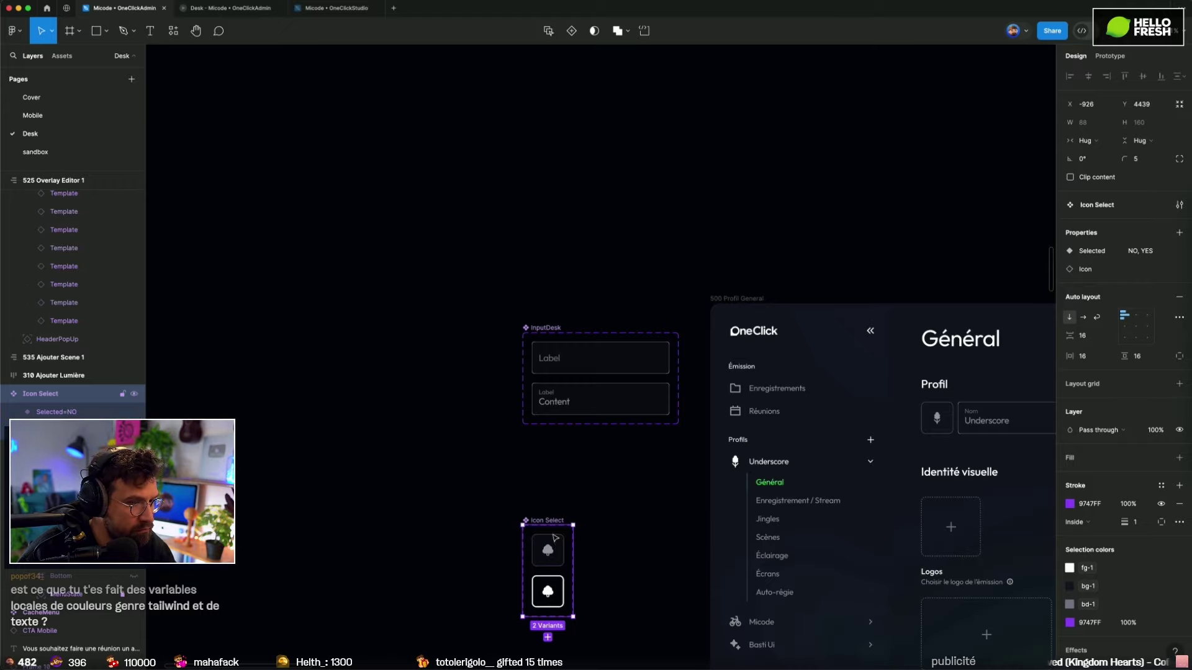
click(557, 545)
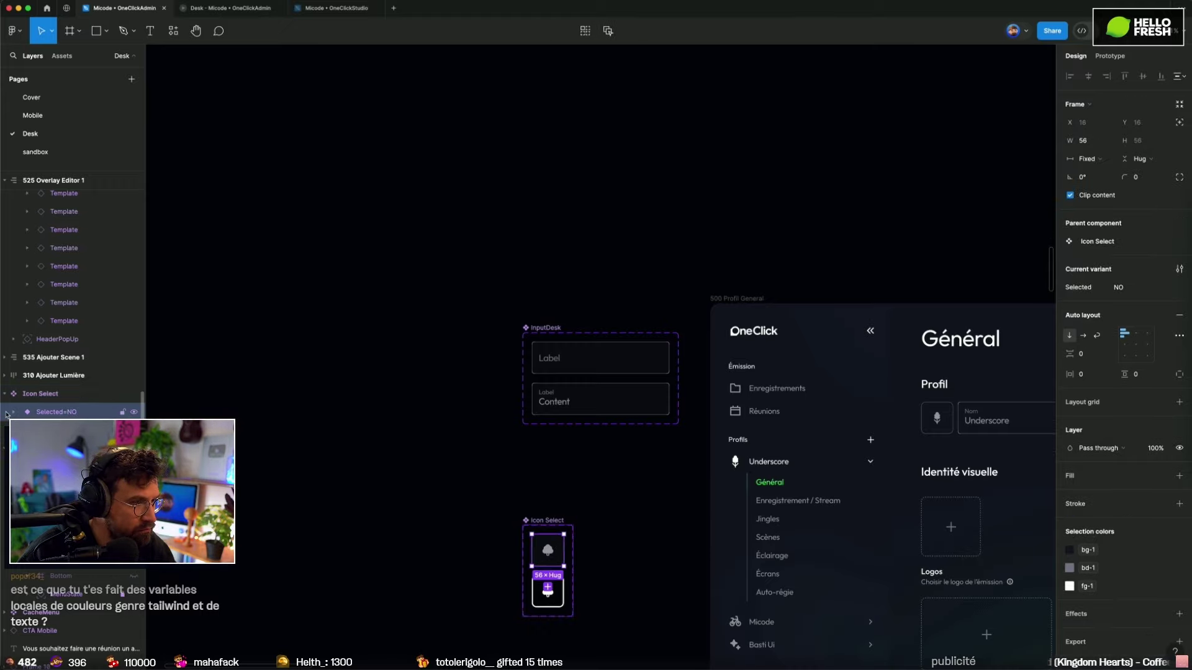
click(13, 412)
click(62, 430)
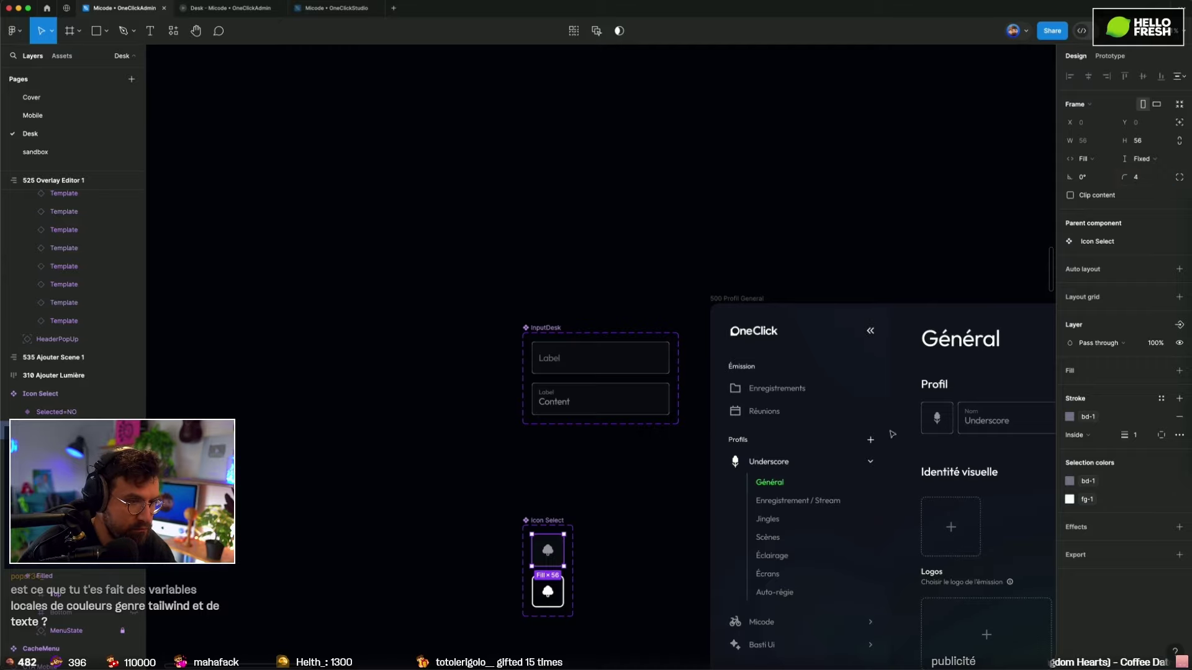
key(Tab)
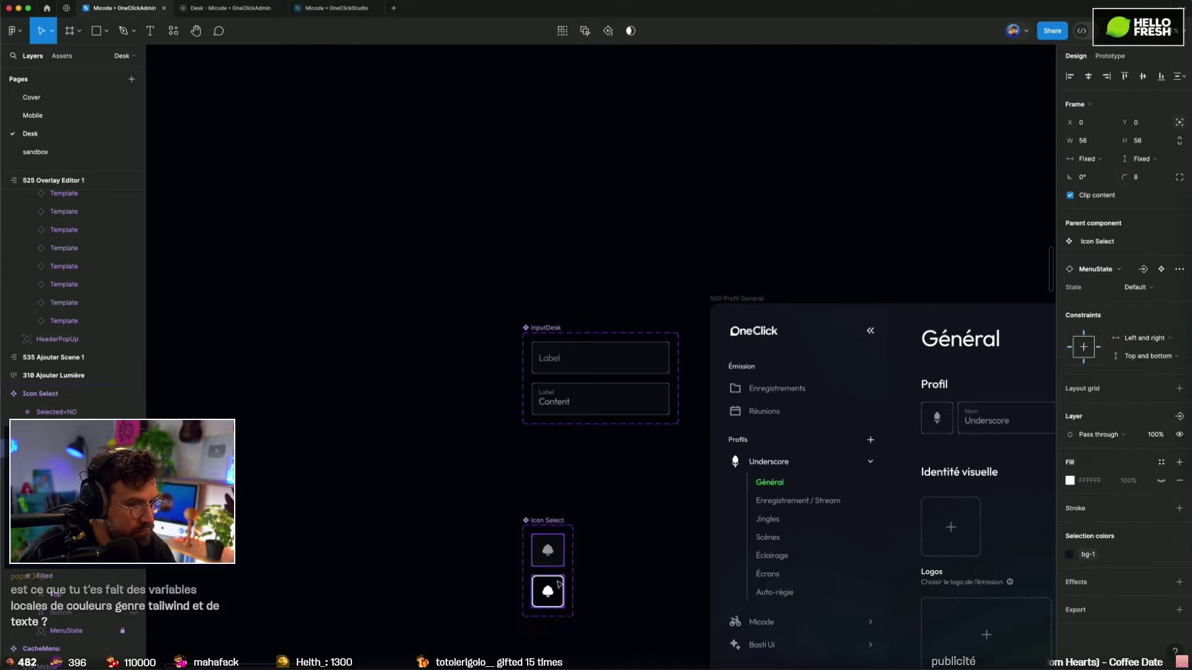
click(558, 584)
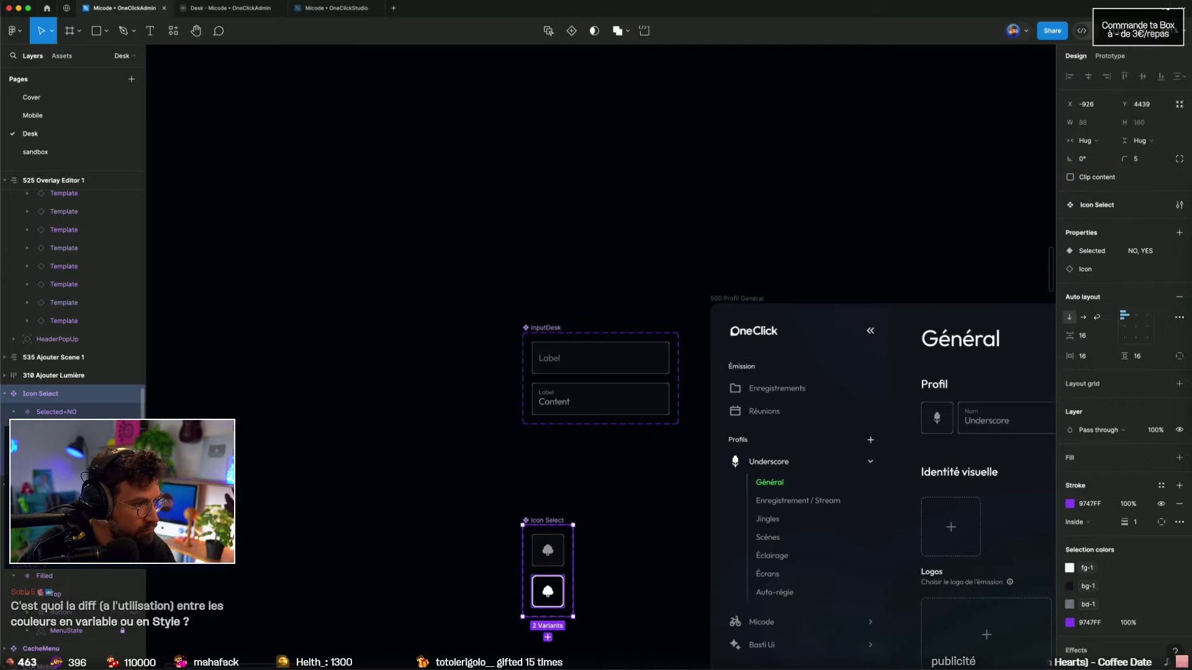
double_click(556, 586)
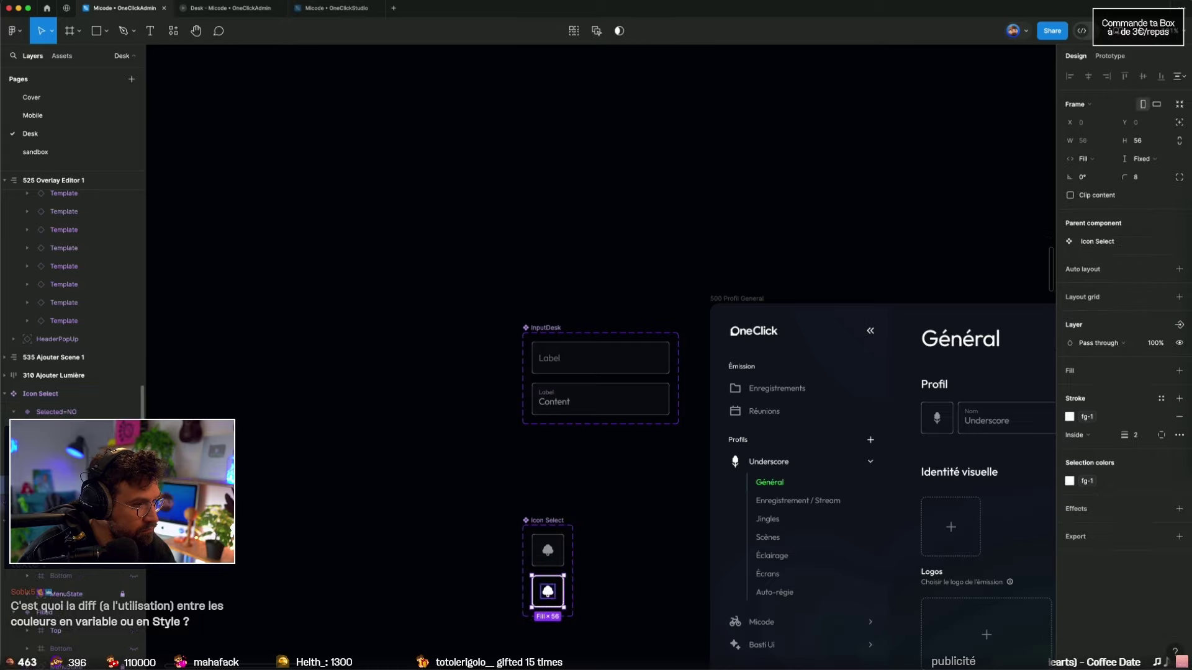
key(Return)
key(Escape)
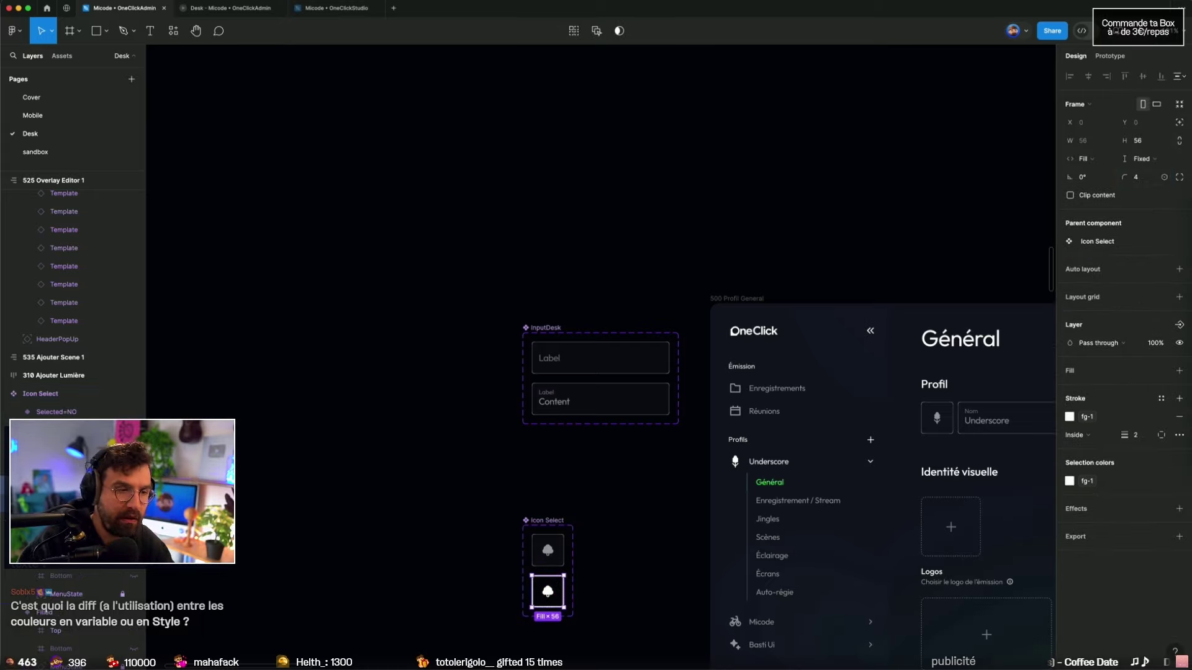
Step: Return from InputDesk to the overlay editor instance and clear the selection
click(608, 344)
click(591, 644)
click(730, 174)
scroll(695, 263, up, 5)
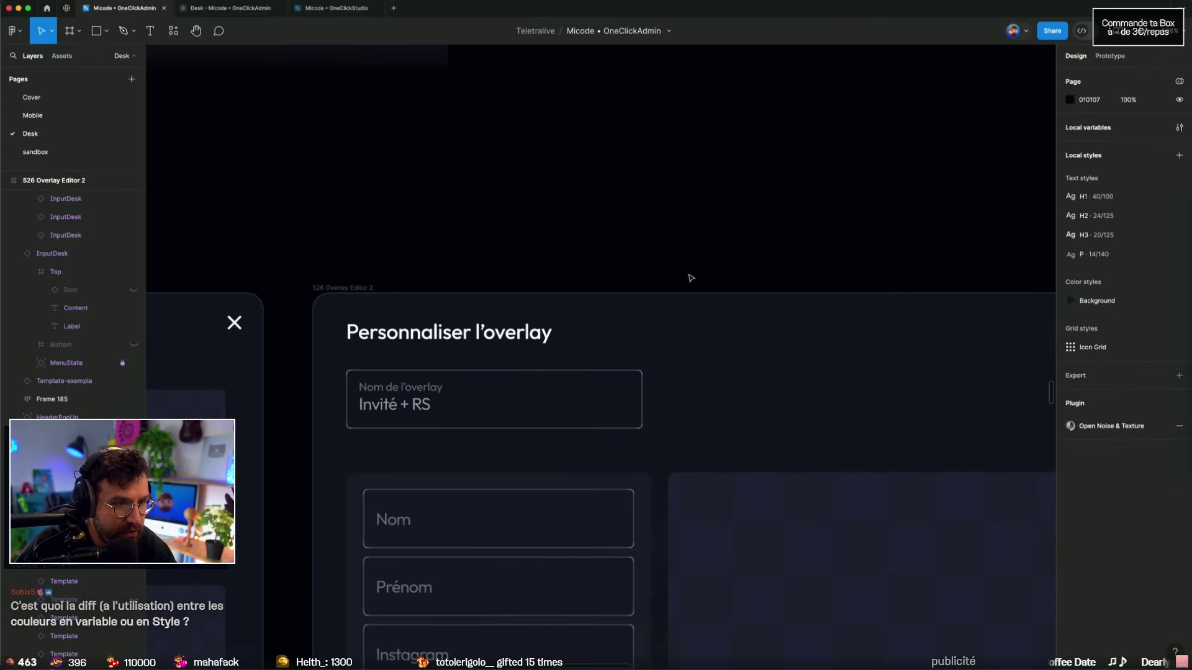
Step: Set the MenuState layer inside the InputDesk field to corner radius 8
scroll(694, 263, up, 5)
scroll(869, 263, up, 5)
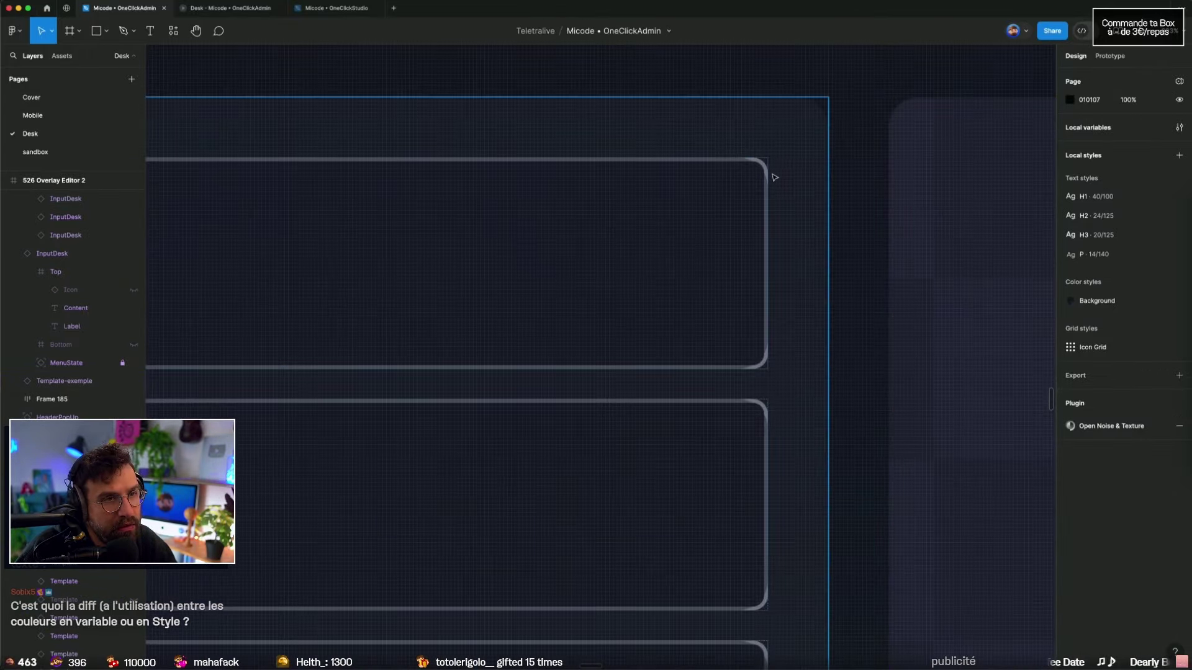
click(754, 181)
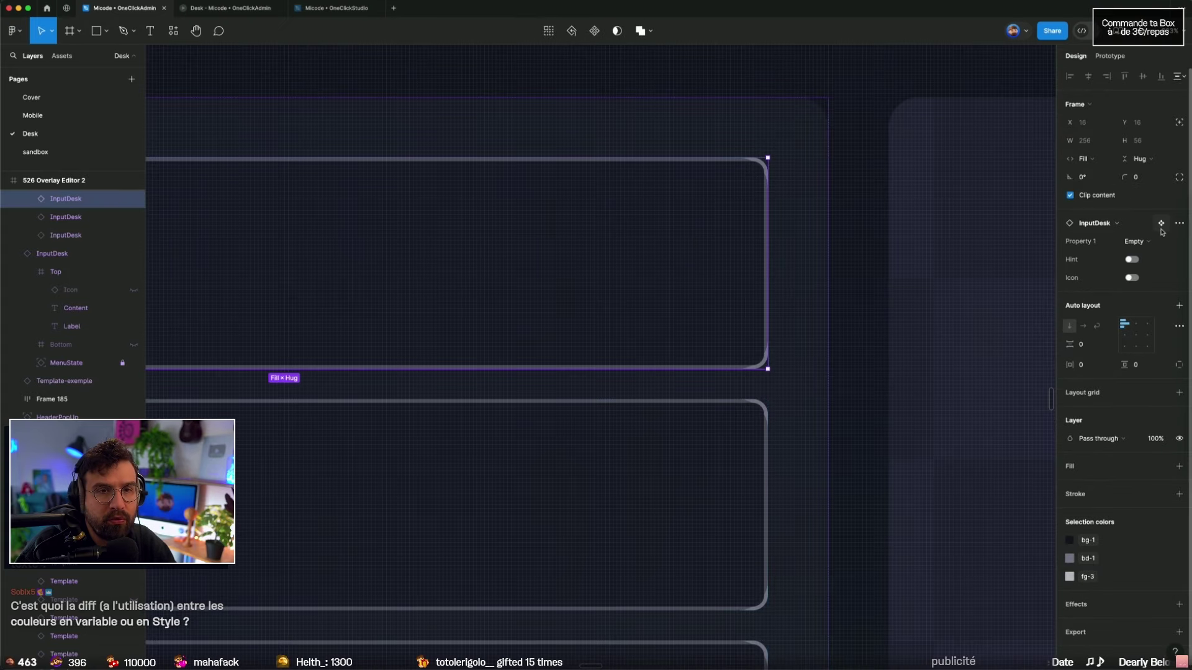
click(1160, 223)
click(973, 258)
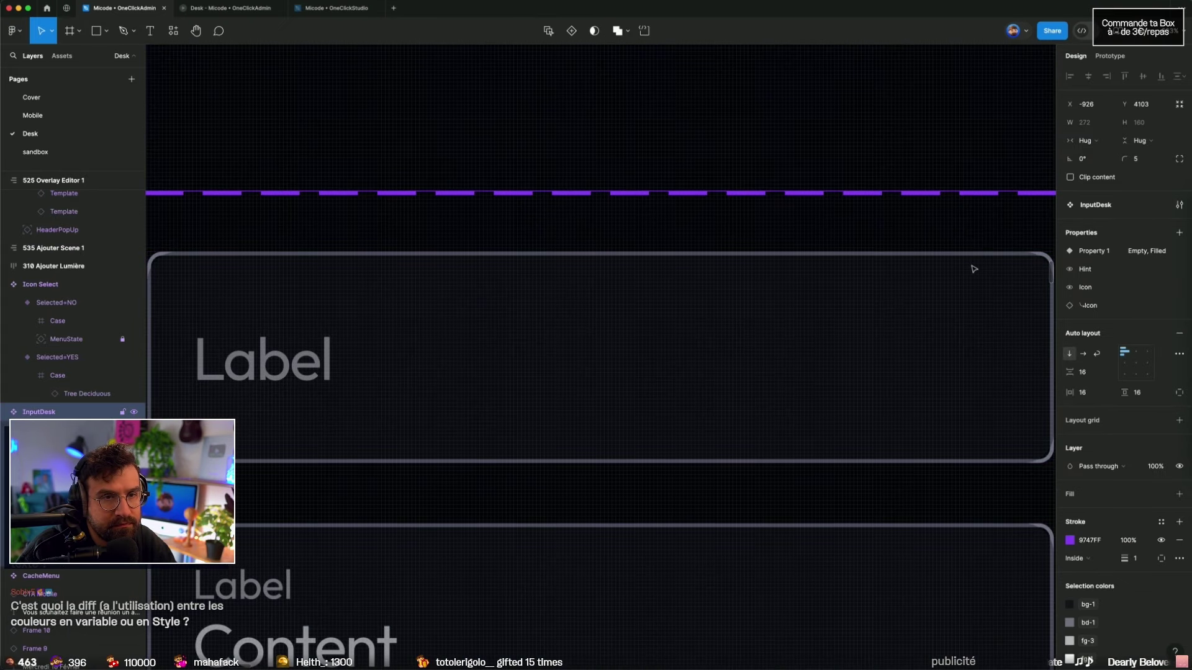
key(Escape)
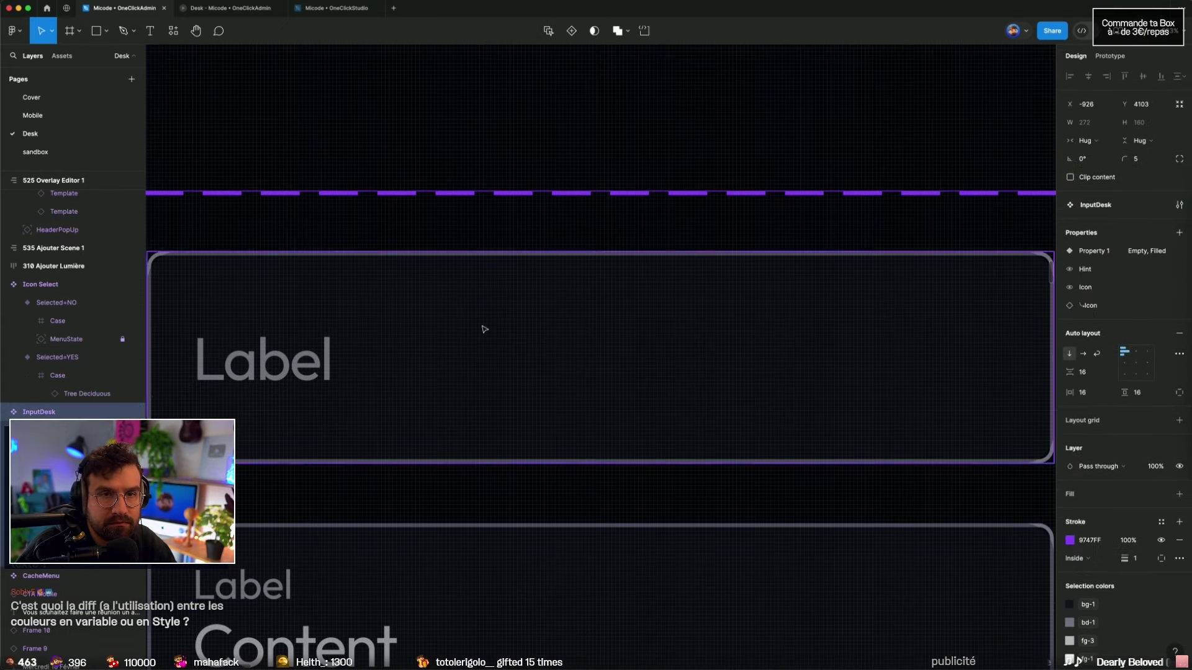
key(Return)
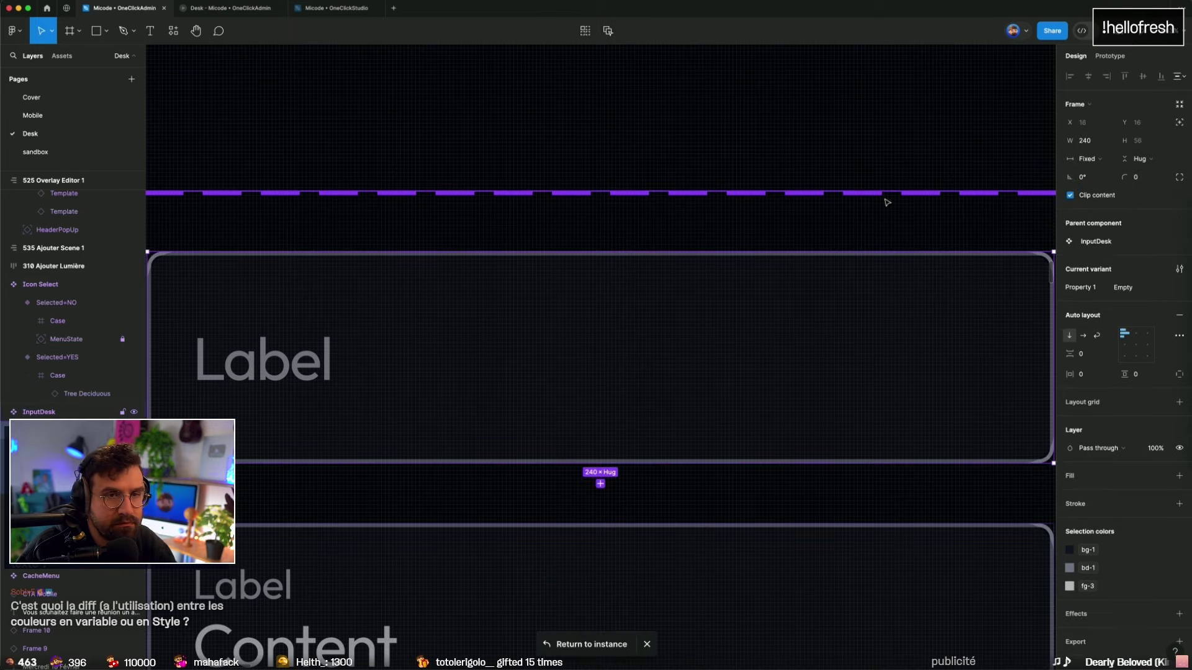
key(Return)
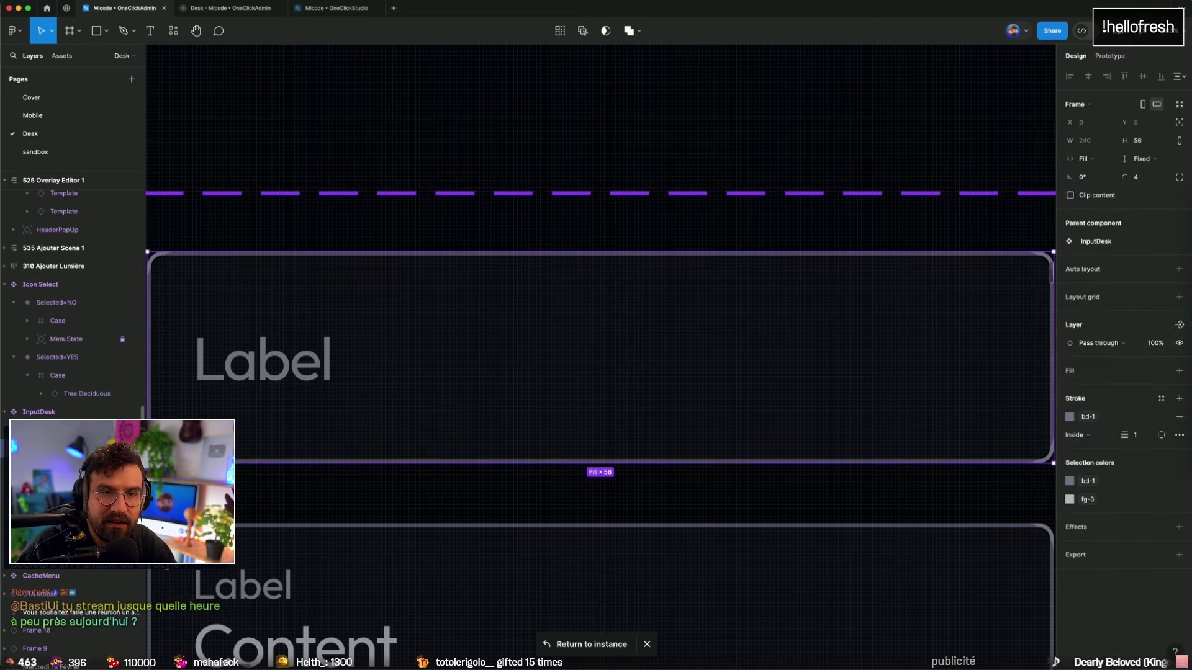
key(Return)
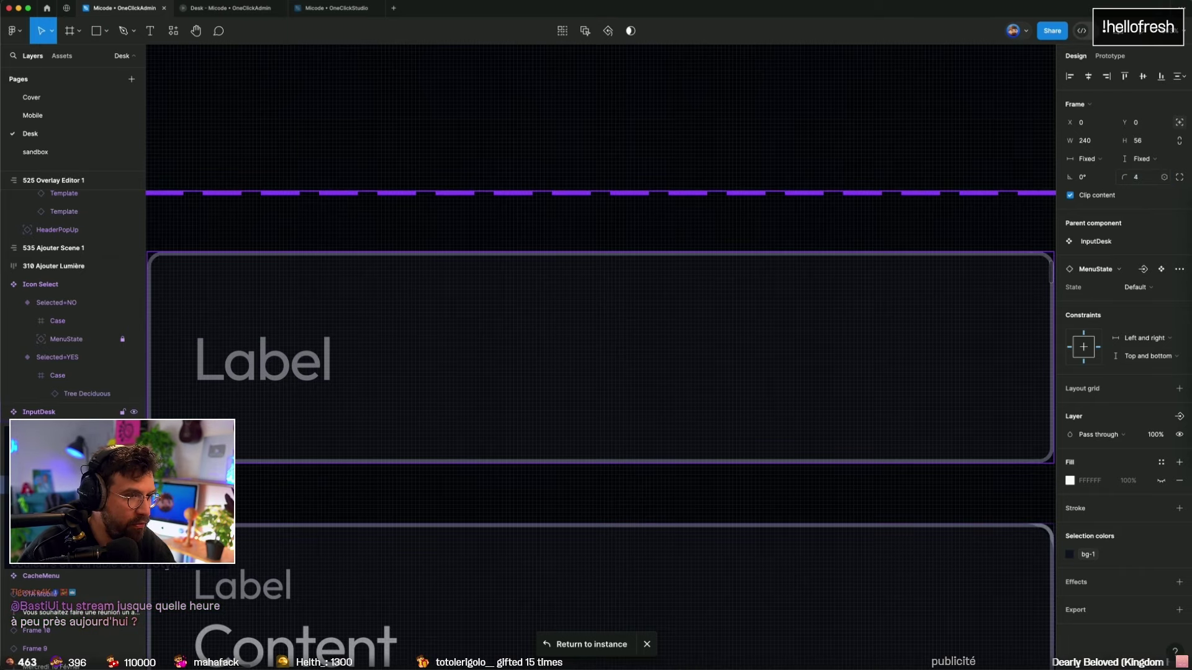
scroll(661, 378, down, 5)
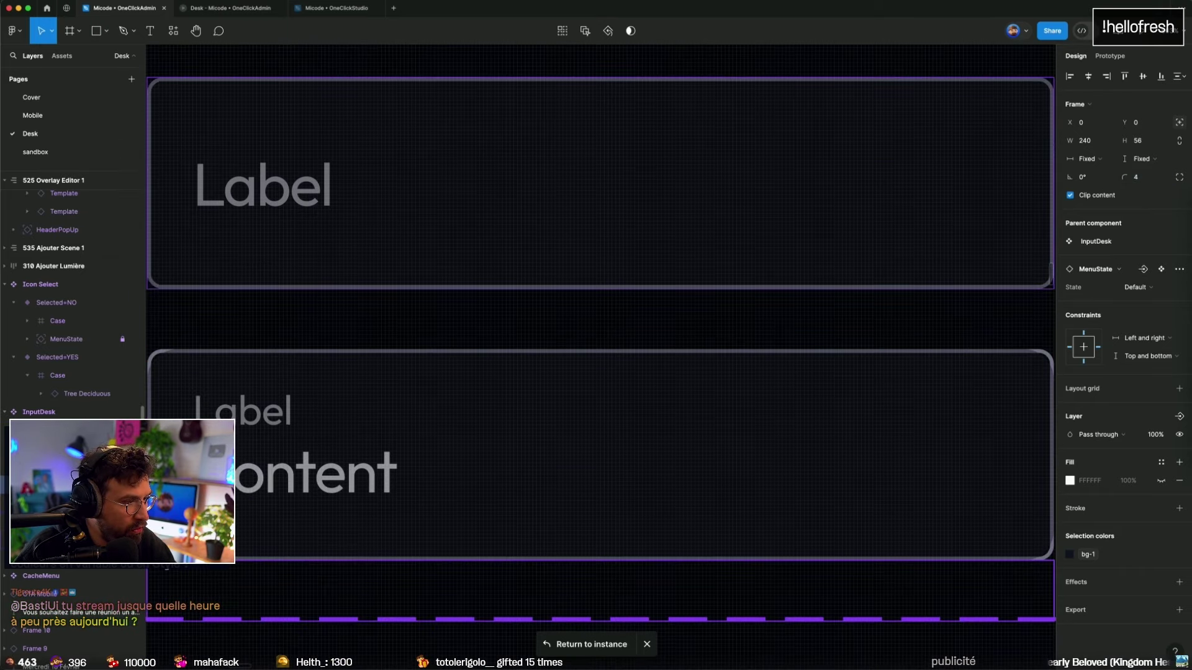
click(1148, 177)
text(8)
key(Return)
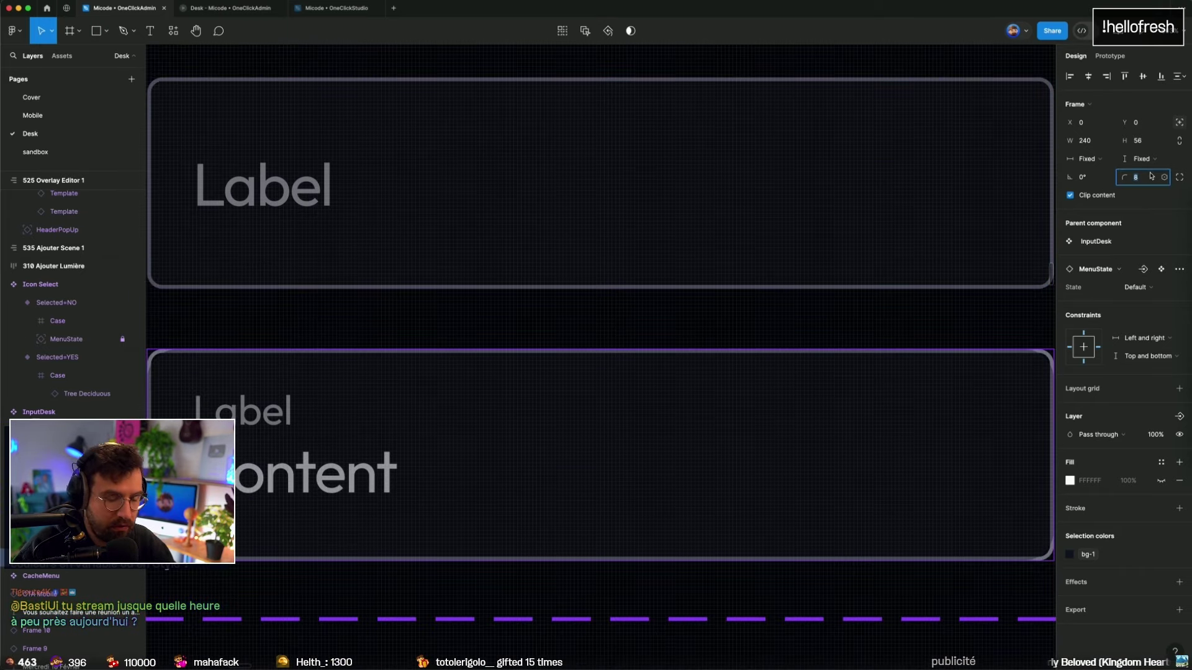
Step: Give the Icon Select Selected=NO tile's MenuState layer a corner radius of 4
click(373, 49)
scroll(384, 51, down, 3)
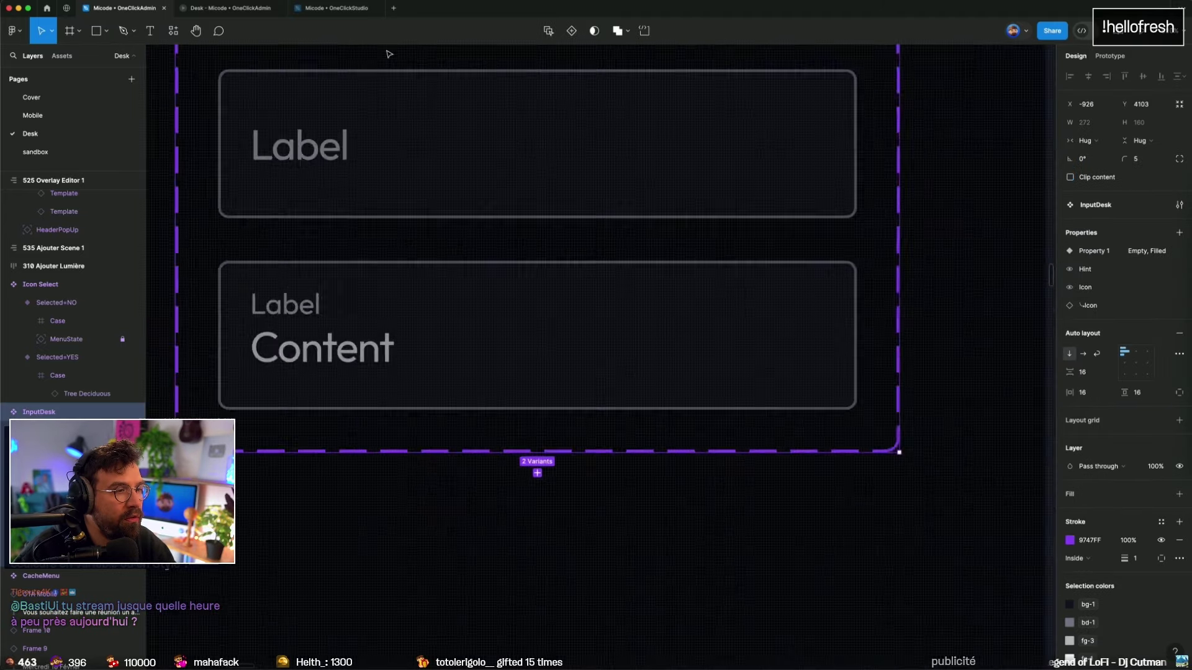
scroll(381, 54, down, 5)
scroll(329, 435, up, 5)
click(359, 337)
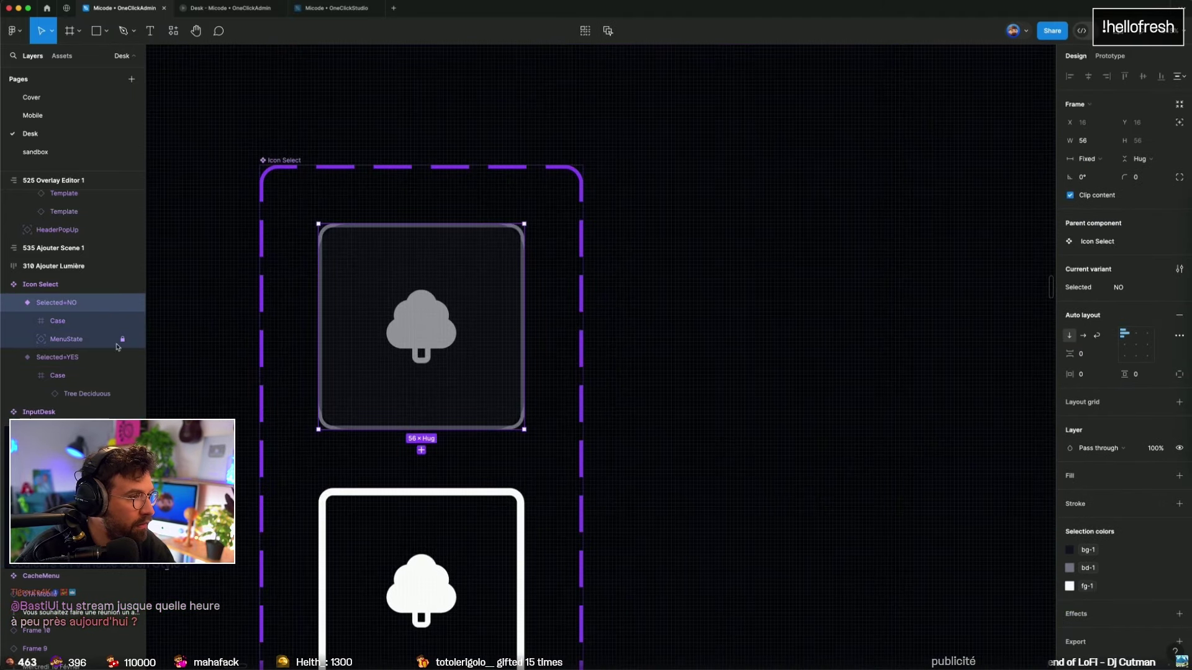
click(67, 339)
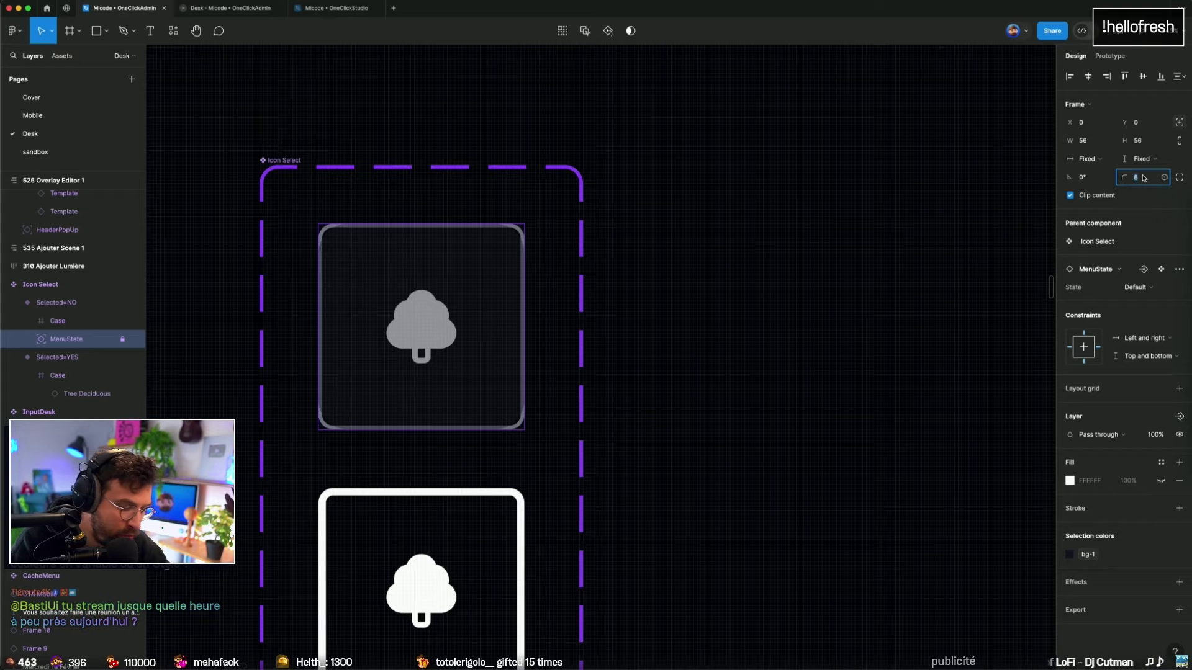
text(4)
key(Return)
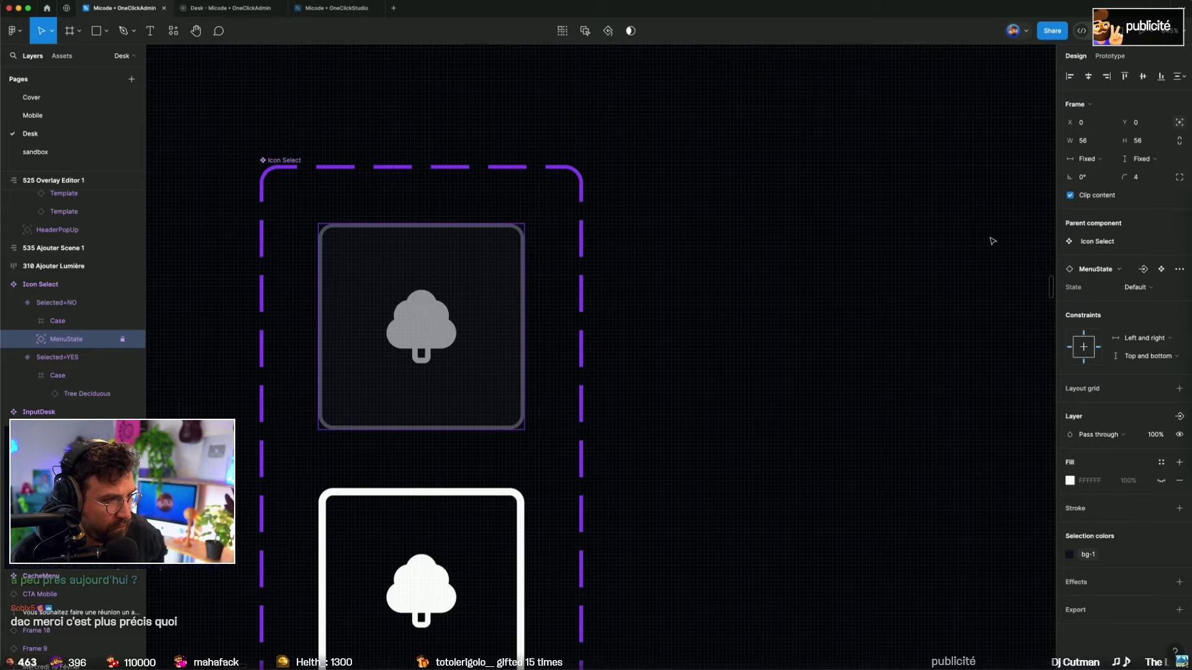
Step: Compare with the live prototype's overlay dialog, then go back to the Overlay Editor 2 instance
click(242, 8)
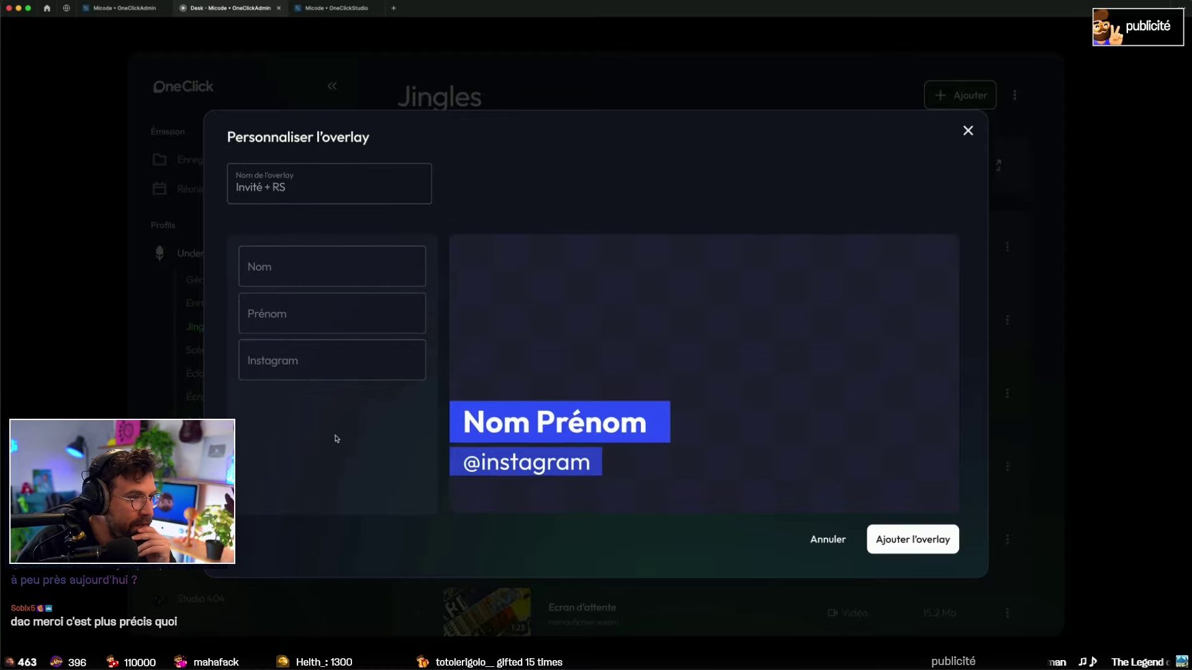
click(115, 9)
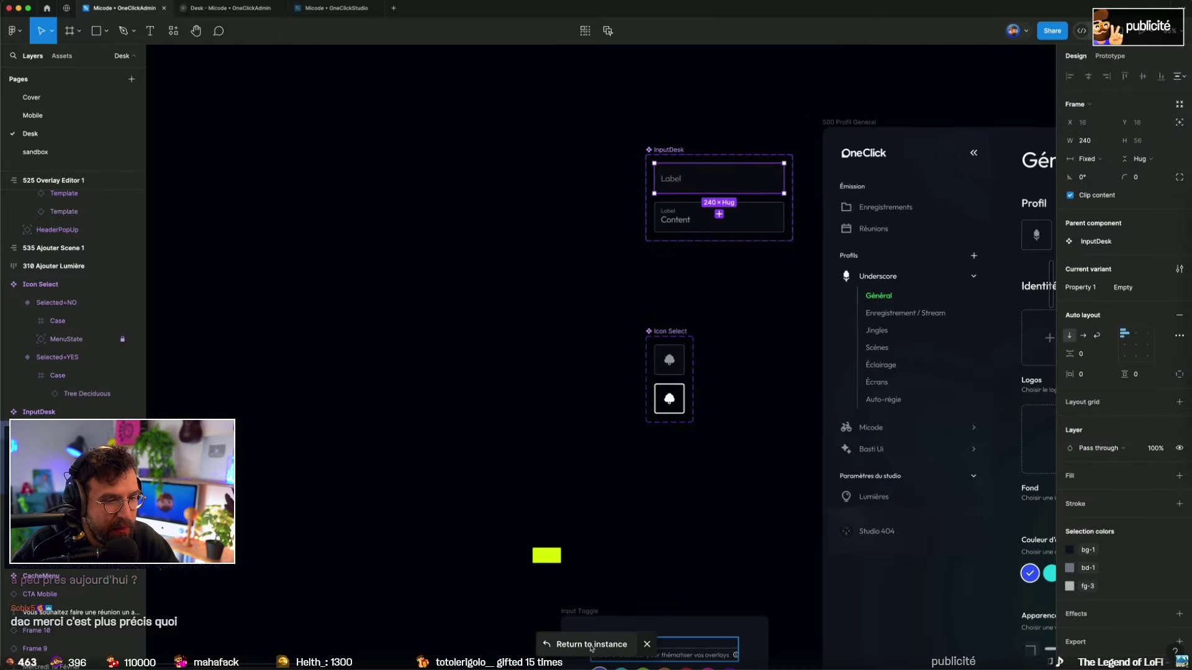
click(590, 644)
scroll(679, 337, down, 3)
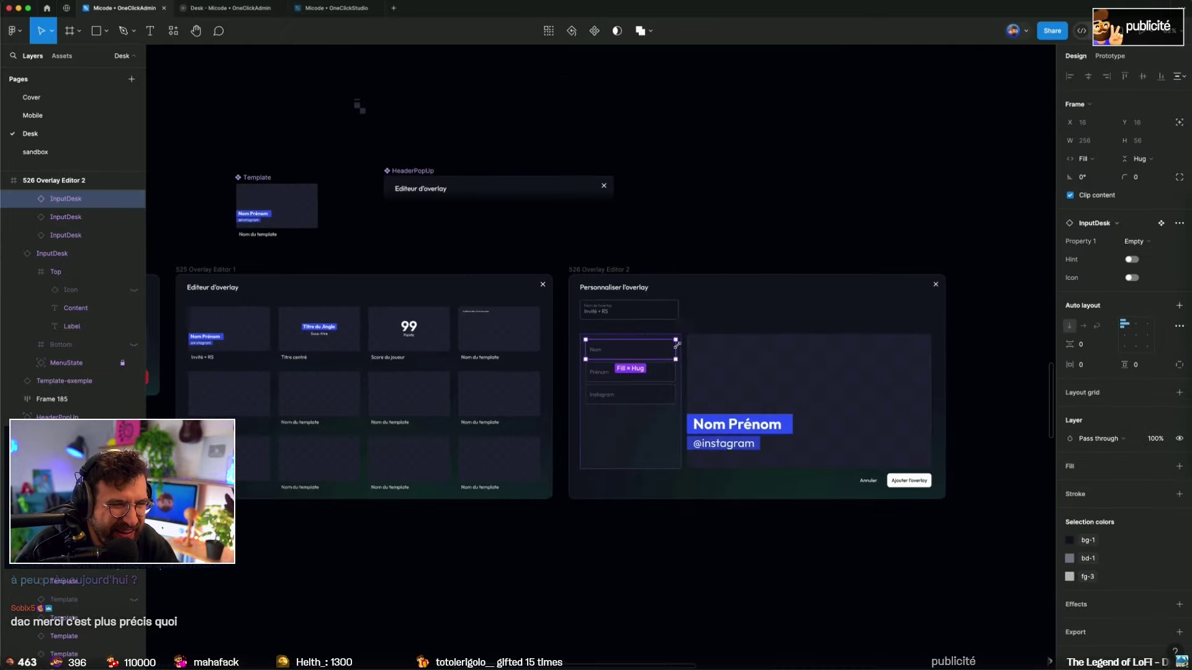
scroll(589, 248, up, 5)
click(717, 98)
scroll(716, 98, down, 3)
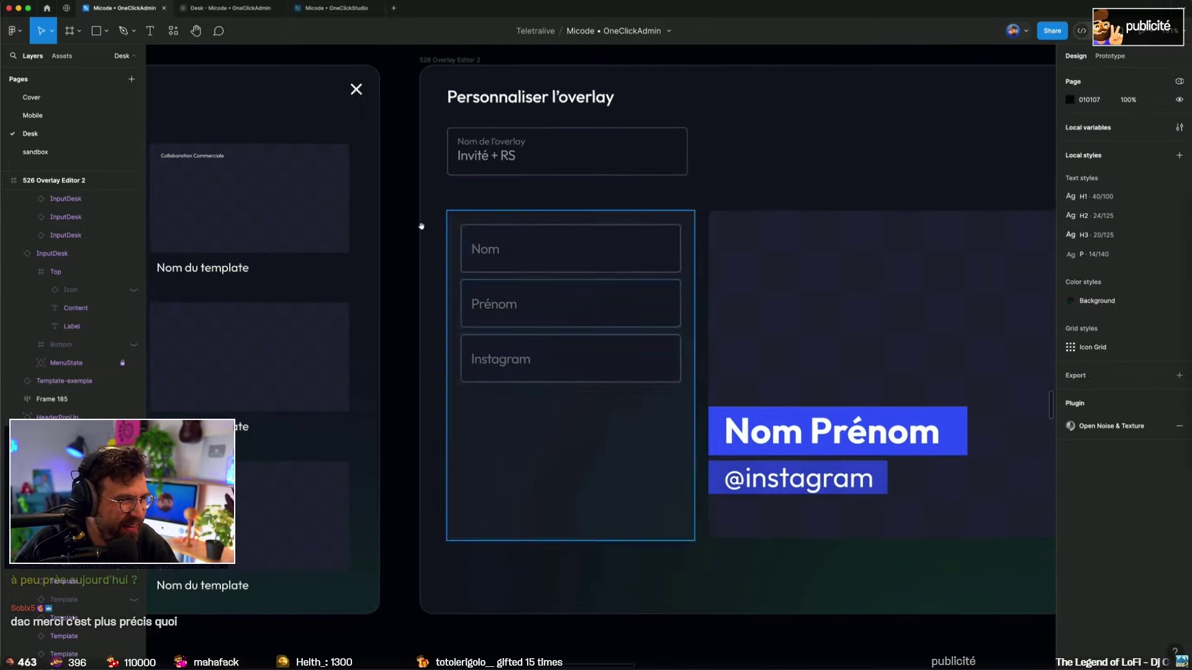
Step: Add a 'Modifier les textes' heading above the Nom field, spanning the panel's full width
scroll(616, 348, up, 3)
key(t)
click(617, 341)
text(Modifier les textes)
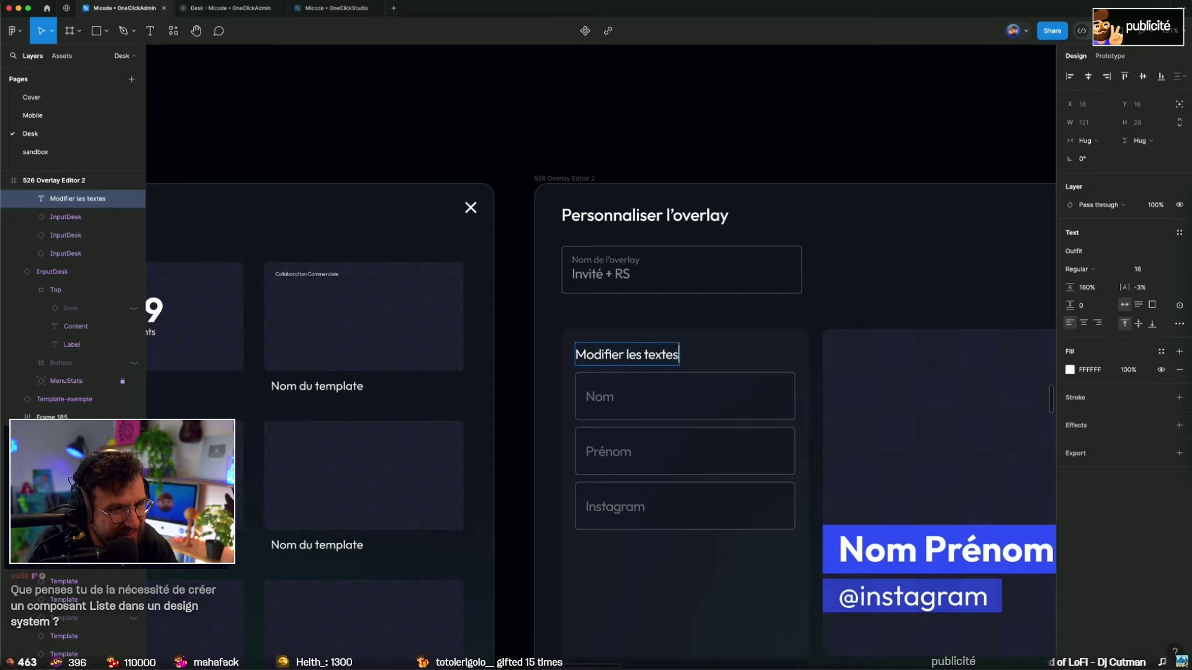
text(les textes)
key(Escape)
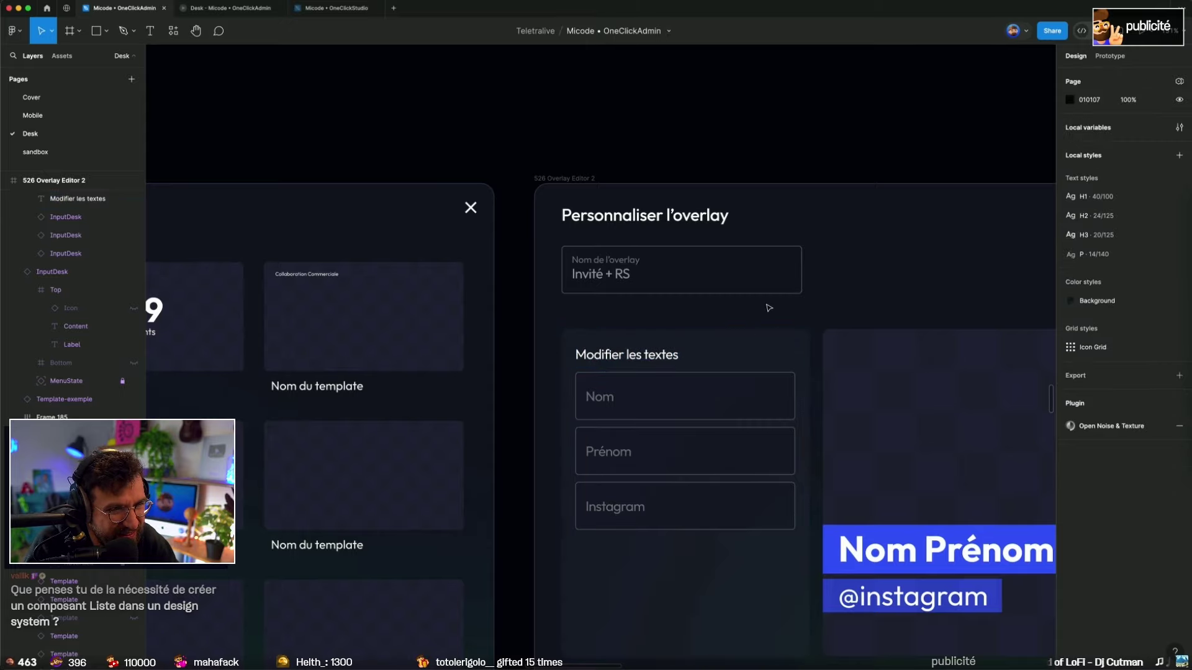
click(750, 353)
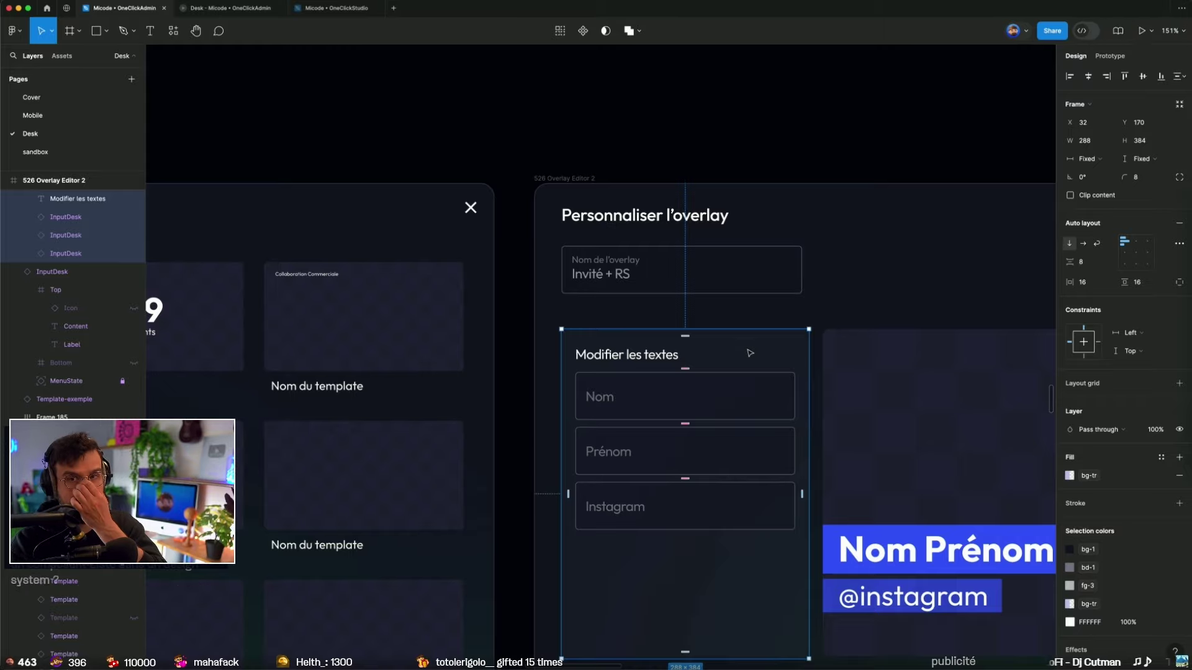
click(622, 354)
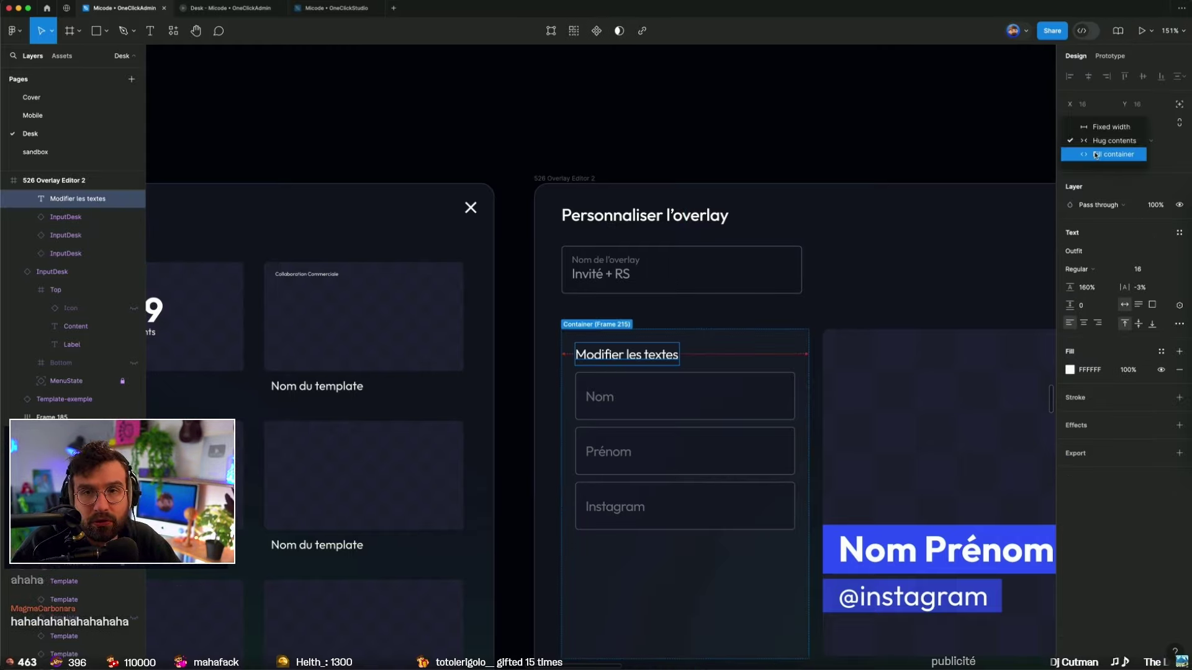
click(833, 131)
scroll(835, 133, right, 2)
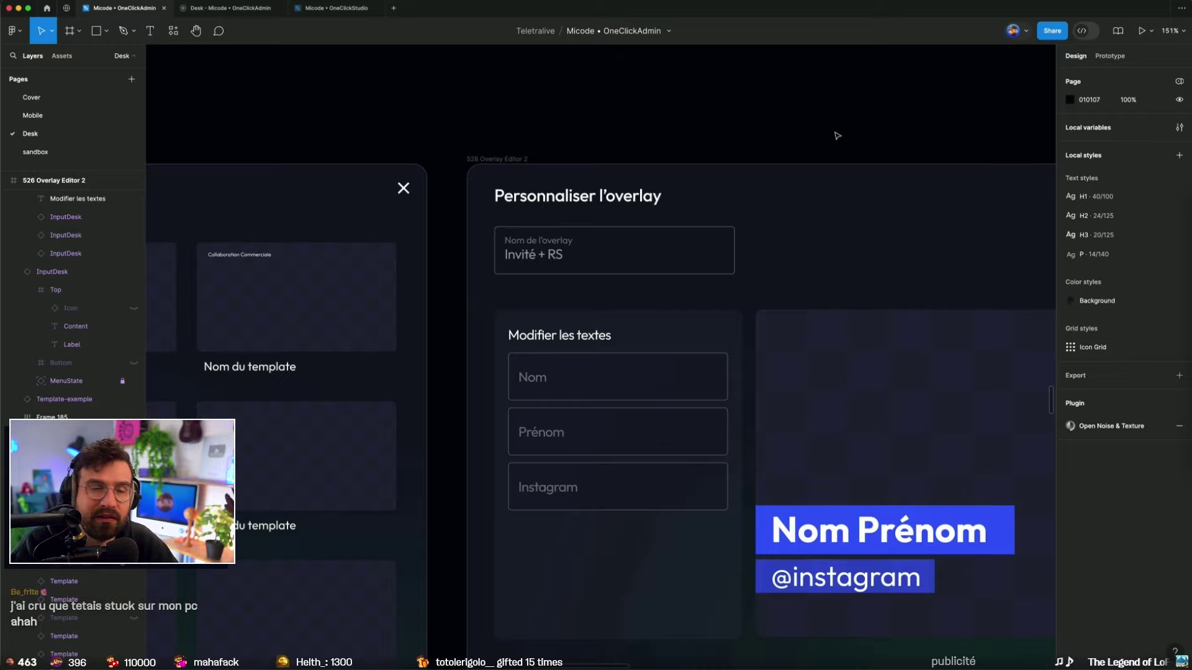
Step: Wrap the Nom, Prénom and Instagram fields in an auto-layout frame
click(585, 339)
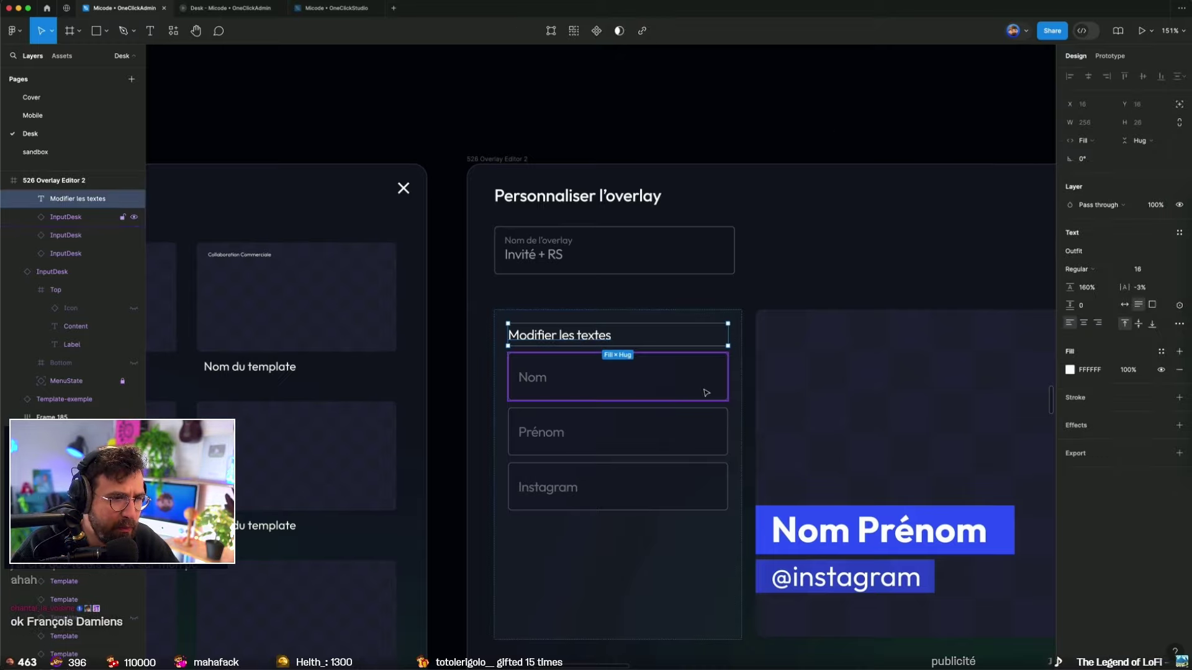
click(704, 391)
shift+click(621, 435)
shift+click(640, 506)
key(shift+a)
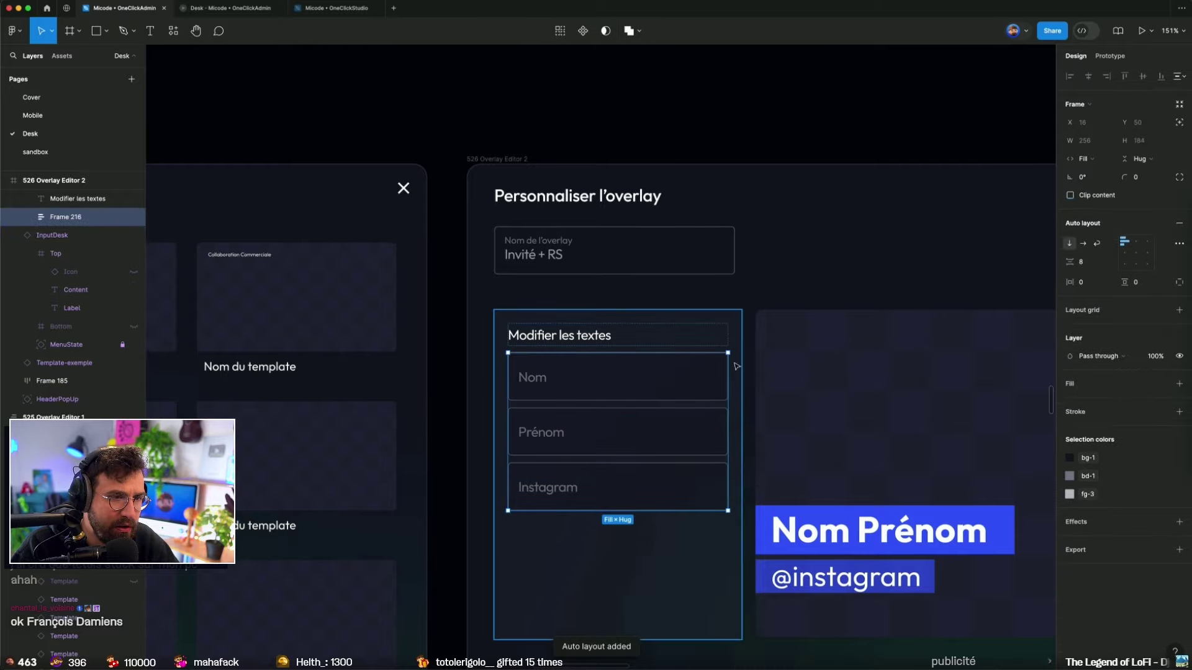
Step: Set the enclosing panel's item spacing to 16
click(733, 318)
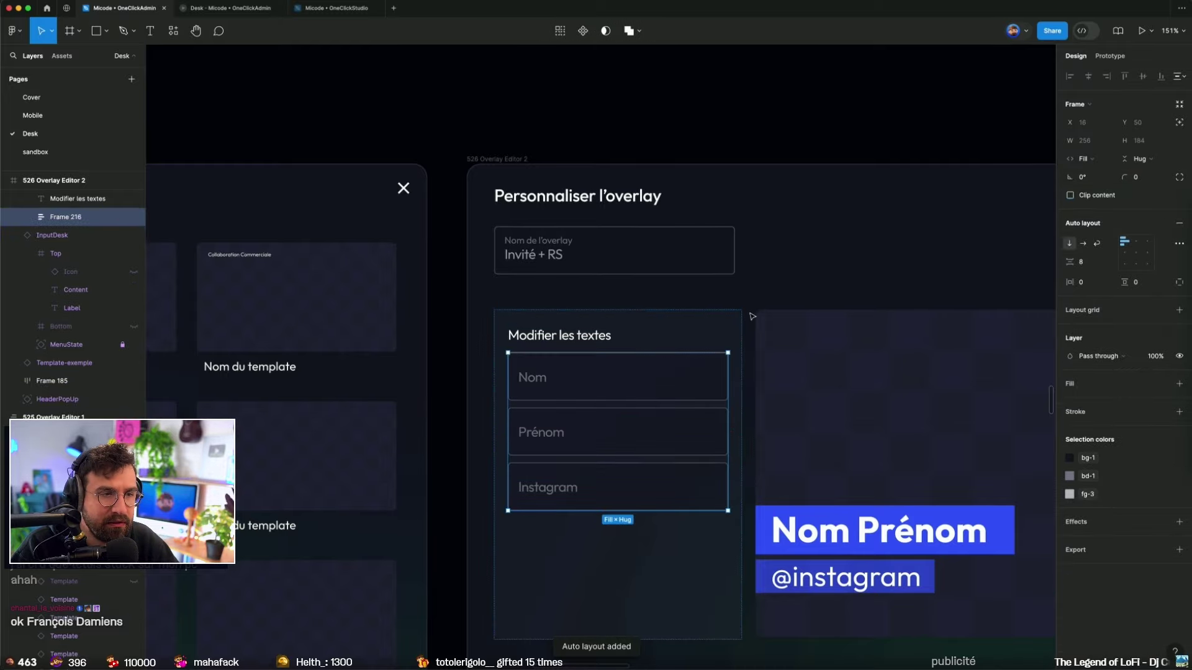
click(1084, 263)
text(16)
key(Return)
key(Escape)
scroll(630, 259, down, 5)
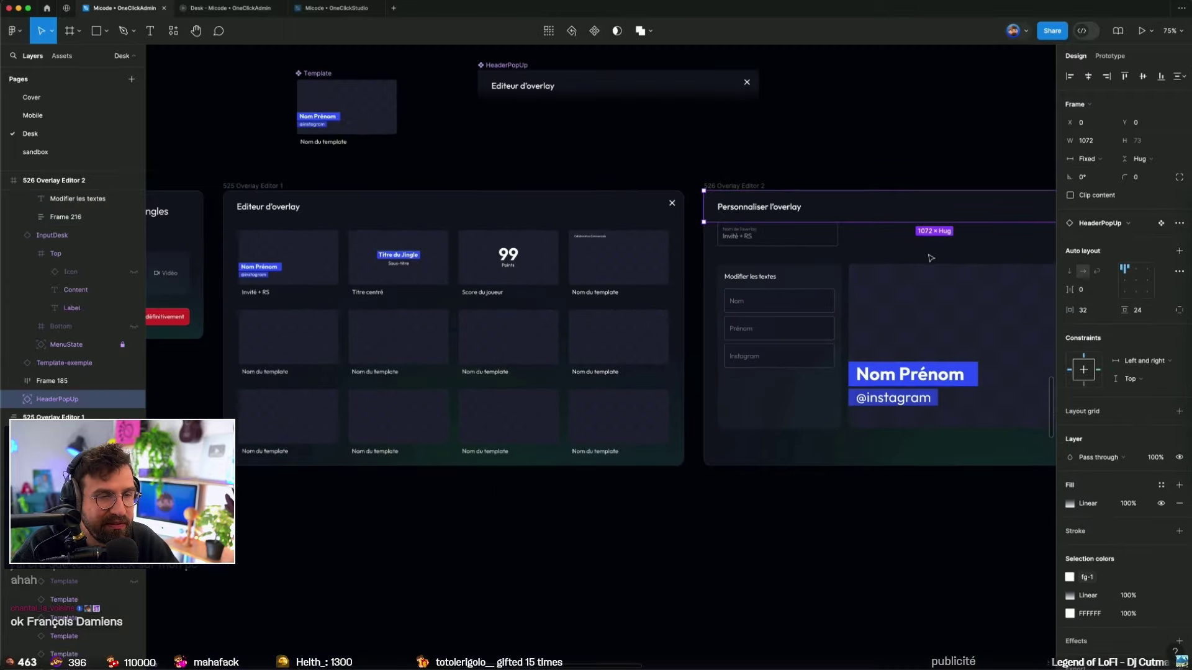
Step: Widen the overlay name field to 288 and move it lower in the form
click(782, 181)
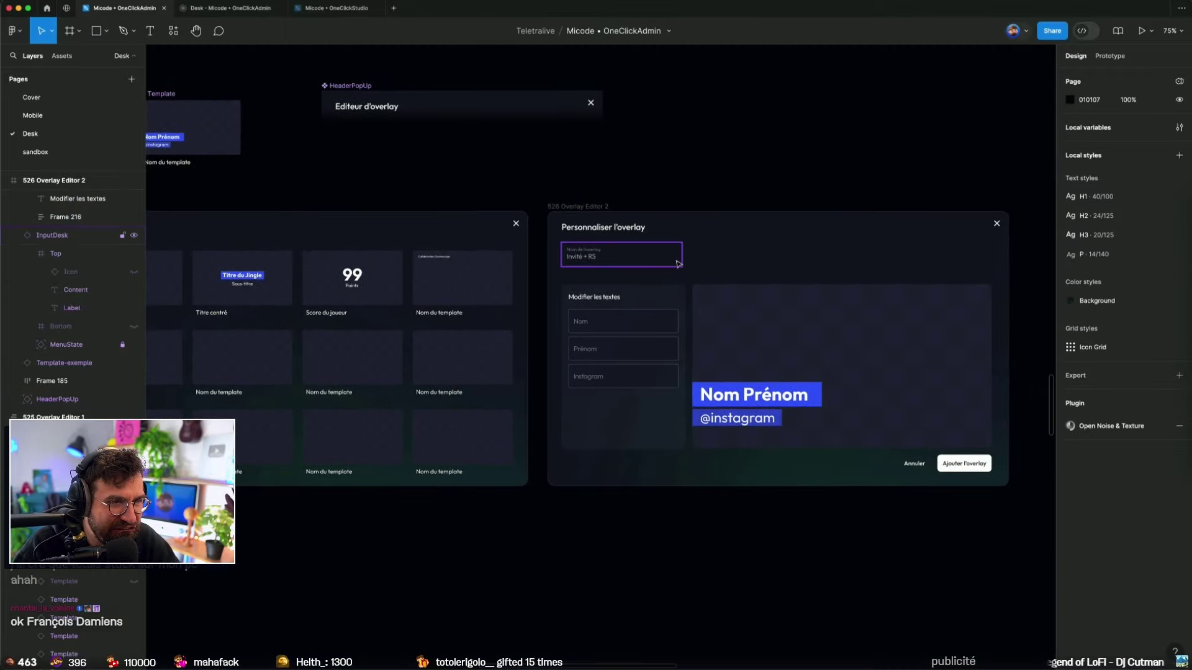
ctrl+scroll(686, 257, up, 3)
click(687, 257)
drag(694, 247, 695, 247)
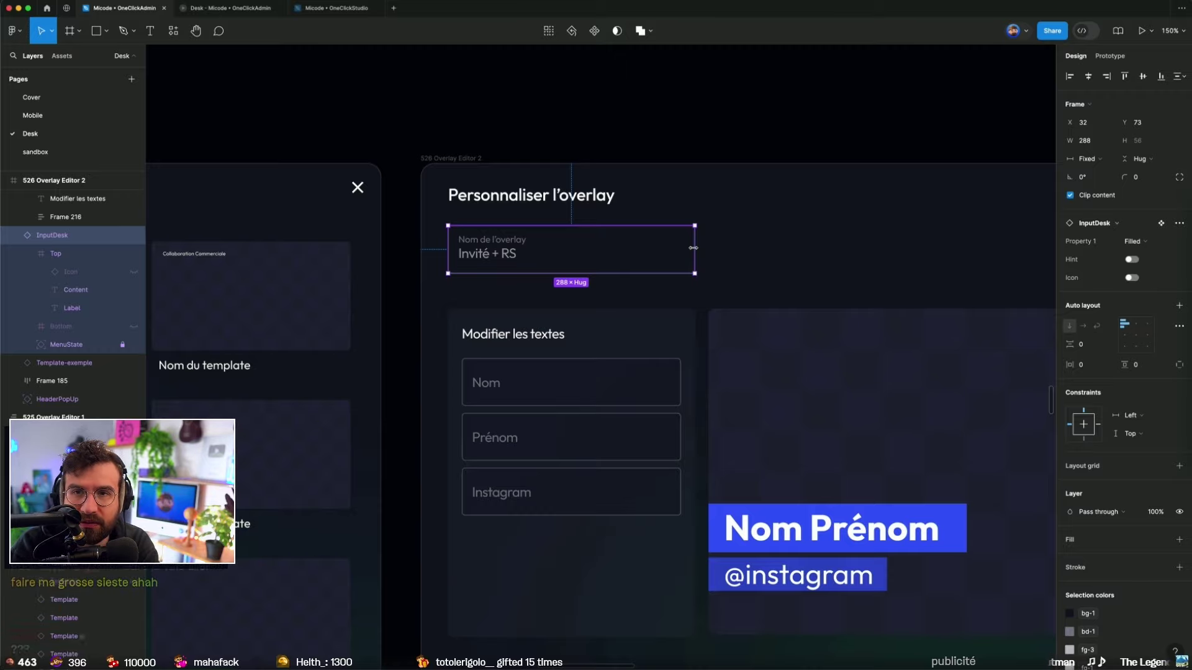
click(747, 95)
scroll(725, 126, right, 3)
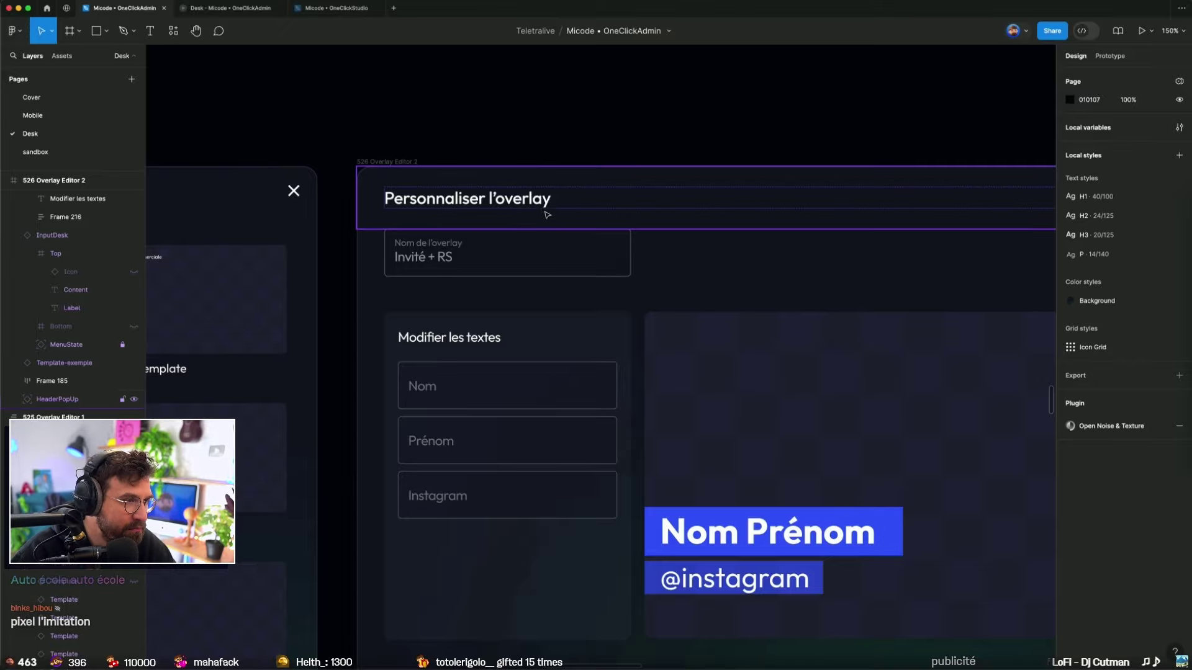
drag(545, 261, 570, 282)
click(596, 146)
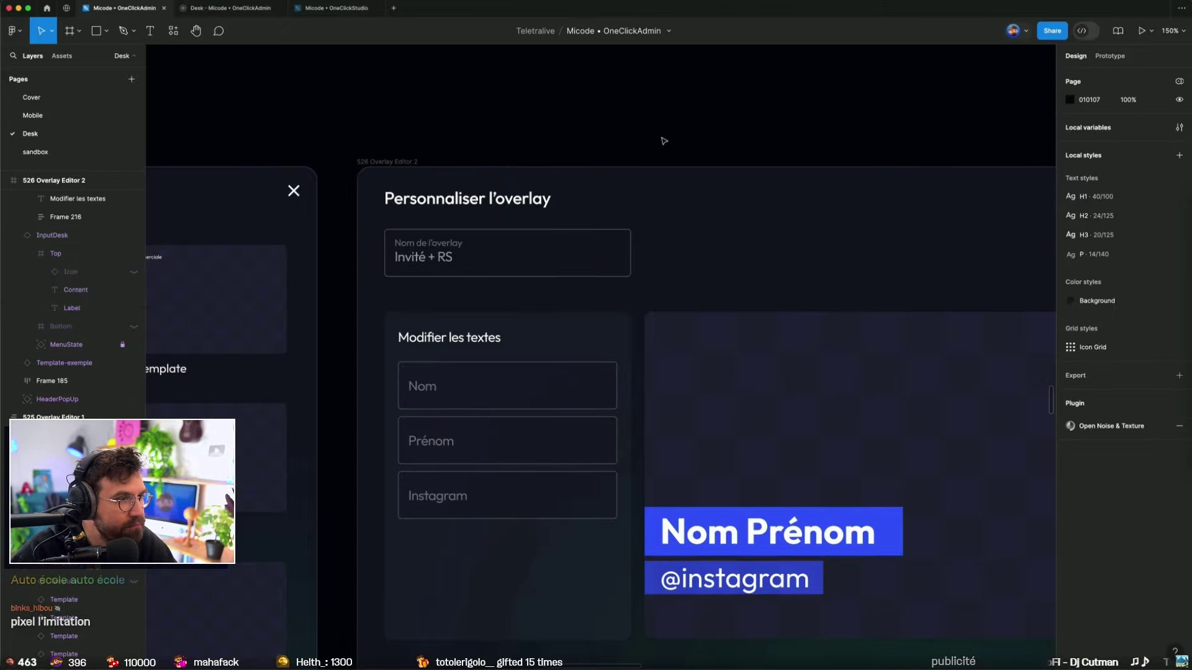
Step: Delete the overlay name field from the form
scroll(606, 144, down, 3)
scroll(545, 133, down, 5)
scroll(621, 124, left, 3)
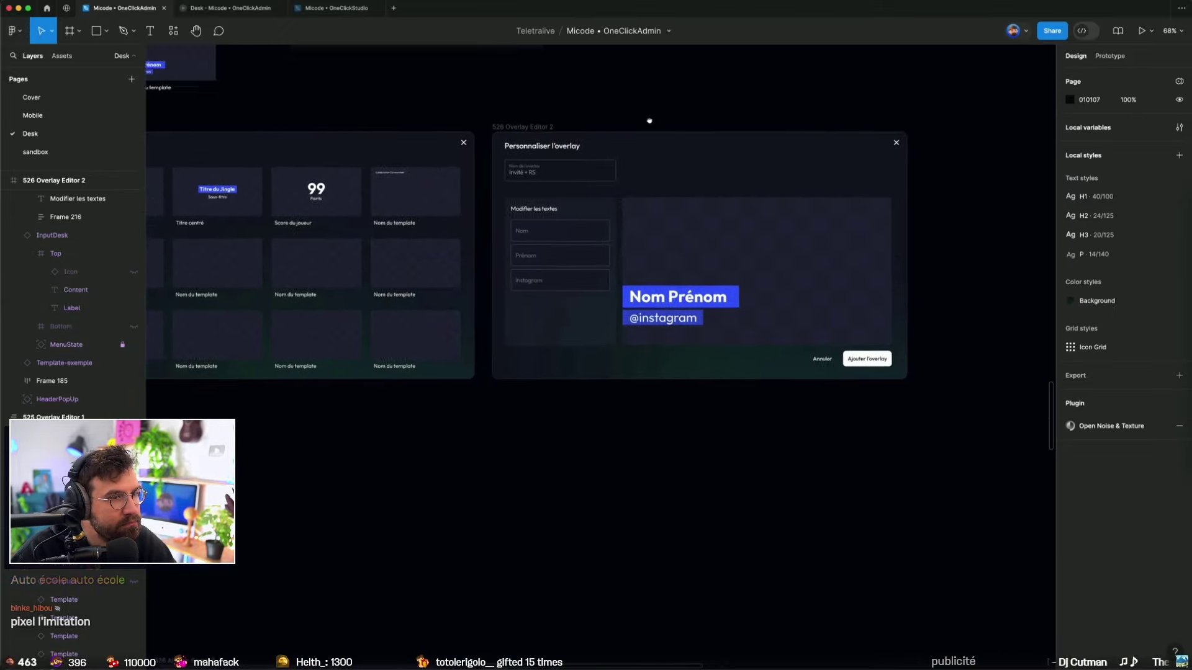
scroll(649, 120, right, 2)
click(522, 194)
scroll(488, 192, up, 5)
key(Delete)
Step: Duplicate the Modifier les textes heading and rename the top copy 'Overlay'
click(486, 273)
key(ctrl+d)
click(486, 271)
double_click(485, 271)
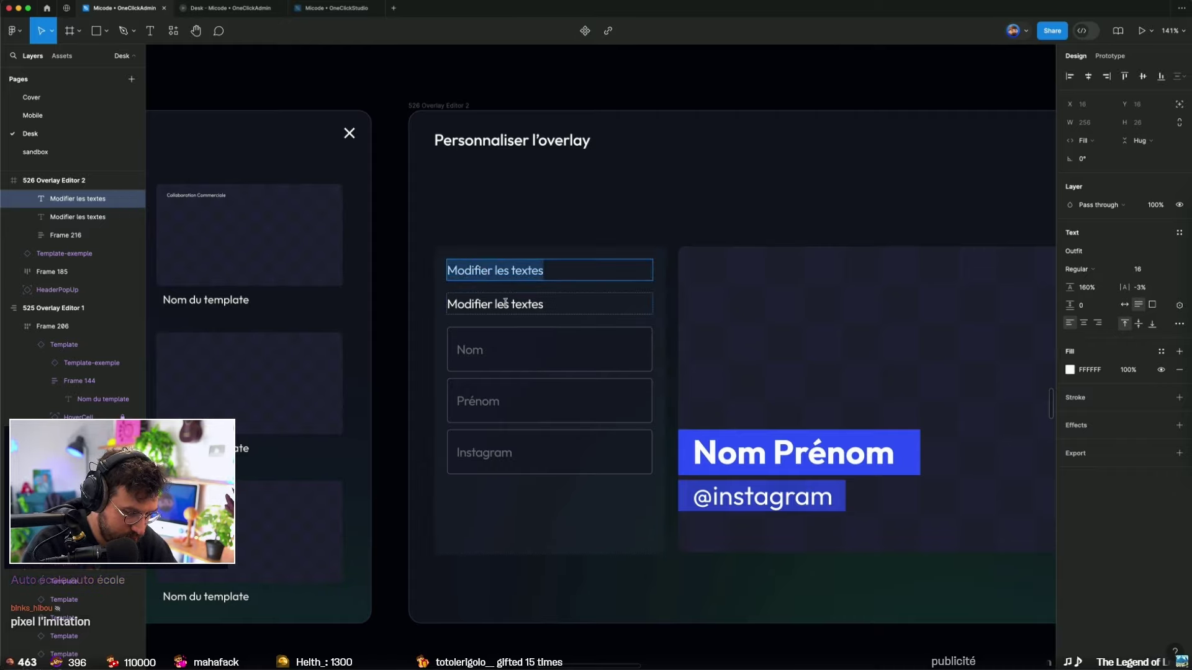
text(Overlay)
key(Escape)
key(ctrl+v)
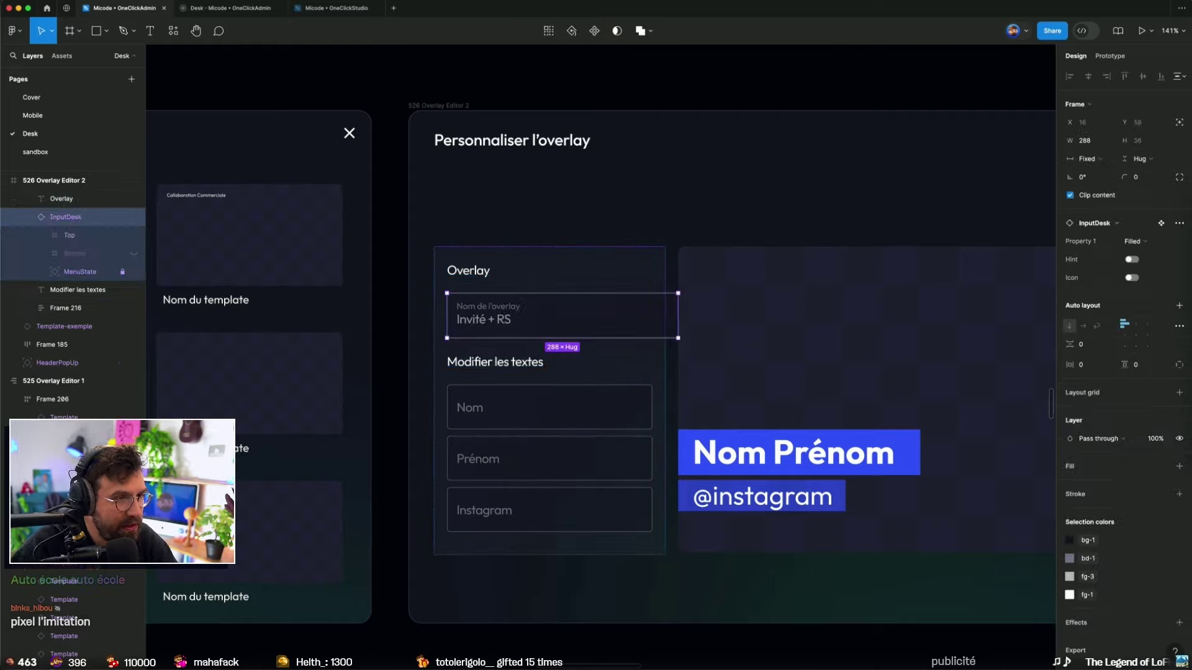
Step: Set the overlay name field's width to Fill container
click(1086, 159)
click(1092, 186)
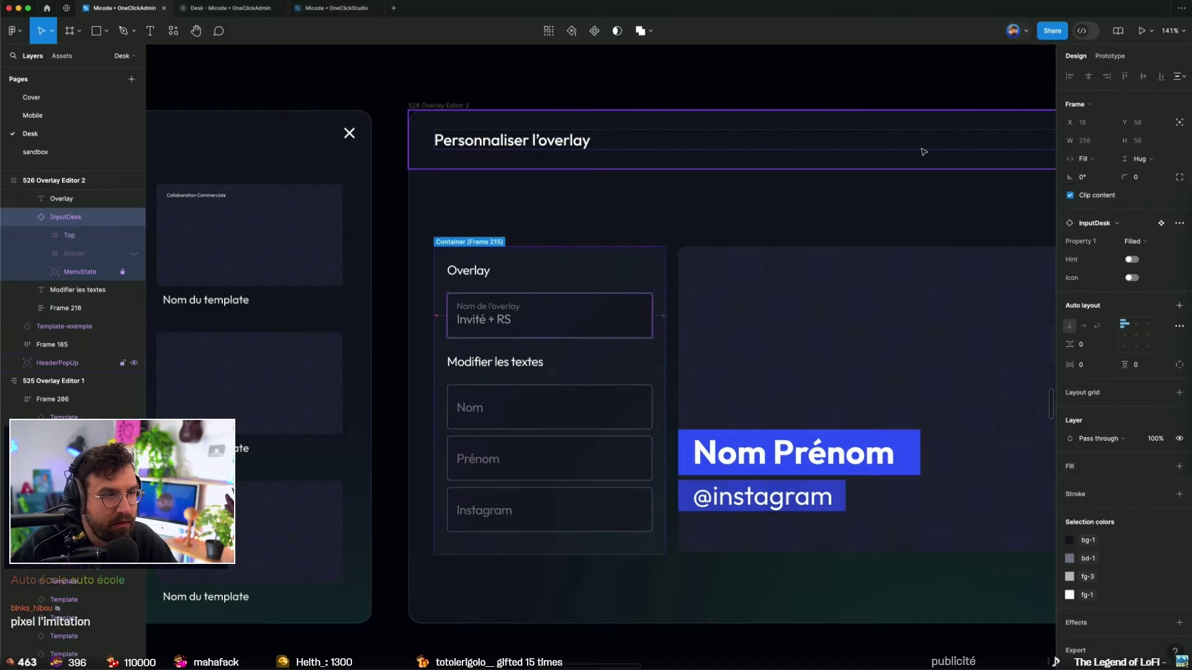
key(Escape)
shift+click(718, 295)
scroll(662, 307, down, 3)
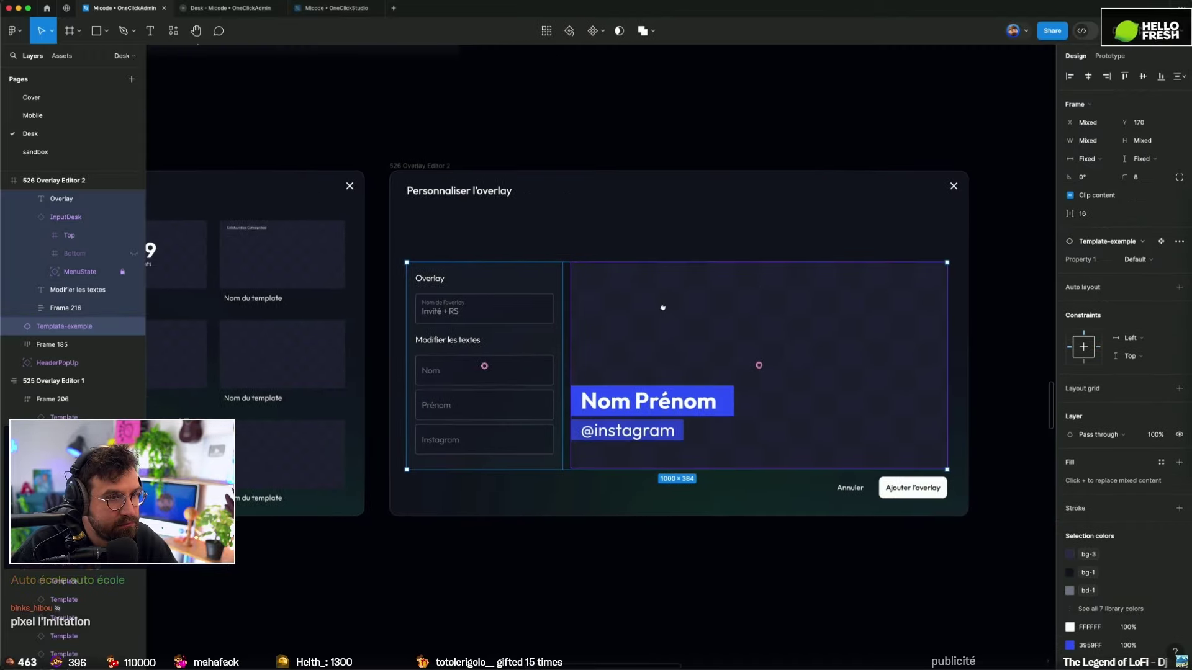
Step: Stretch the form panel up toward the dialog title and trim its bottom to 477
click(521, 273)
drag(521, 262, 521, 211)
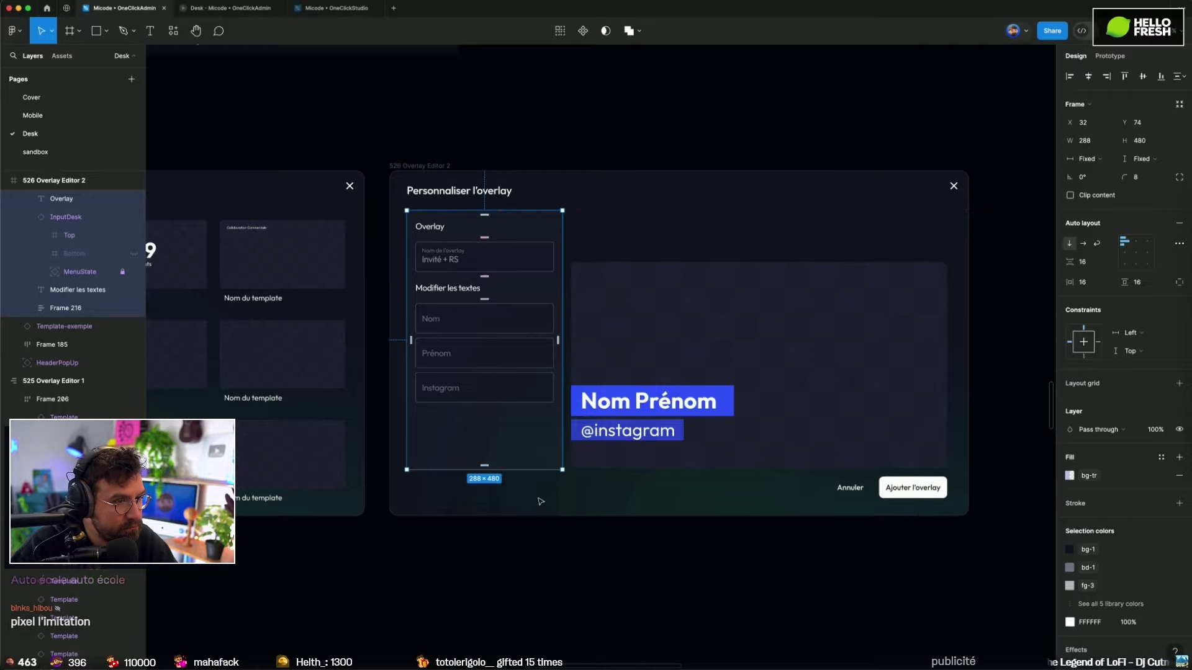
key(alt)
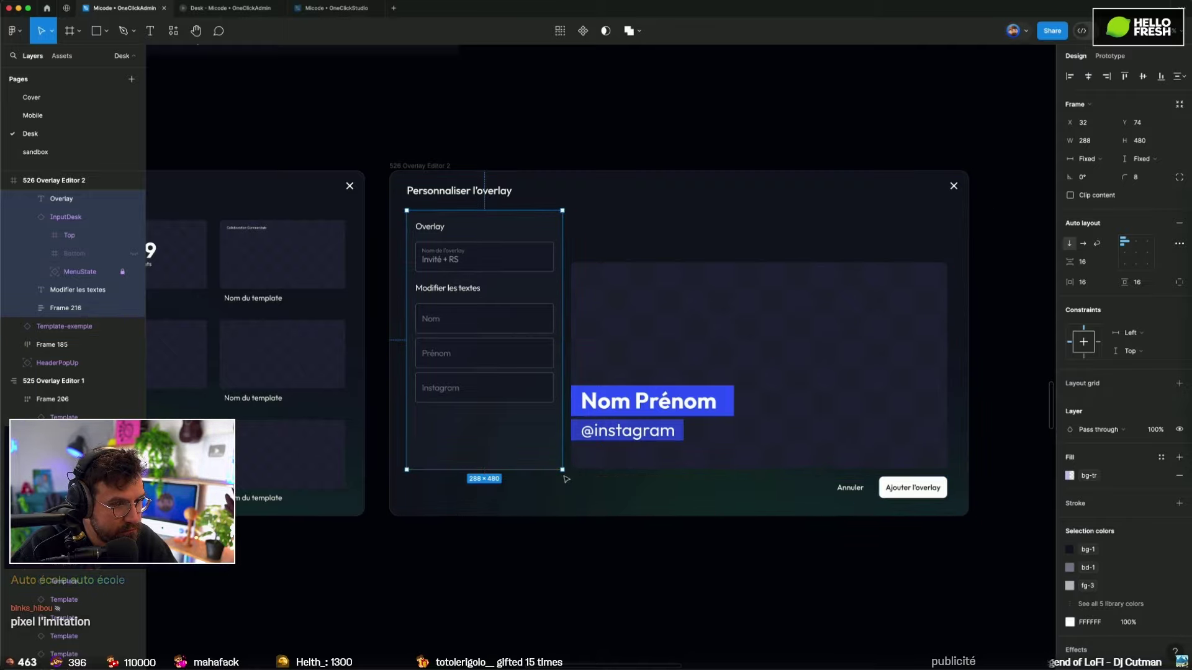
scroll(552, 476, up, 5)
drag(550, 467, 551, 463)
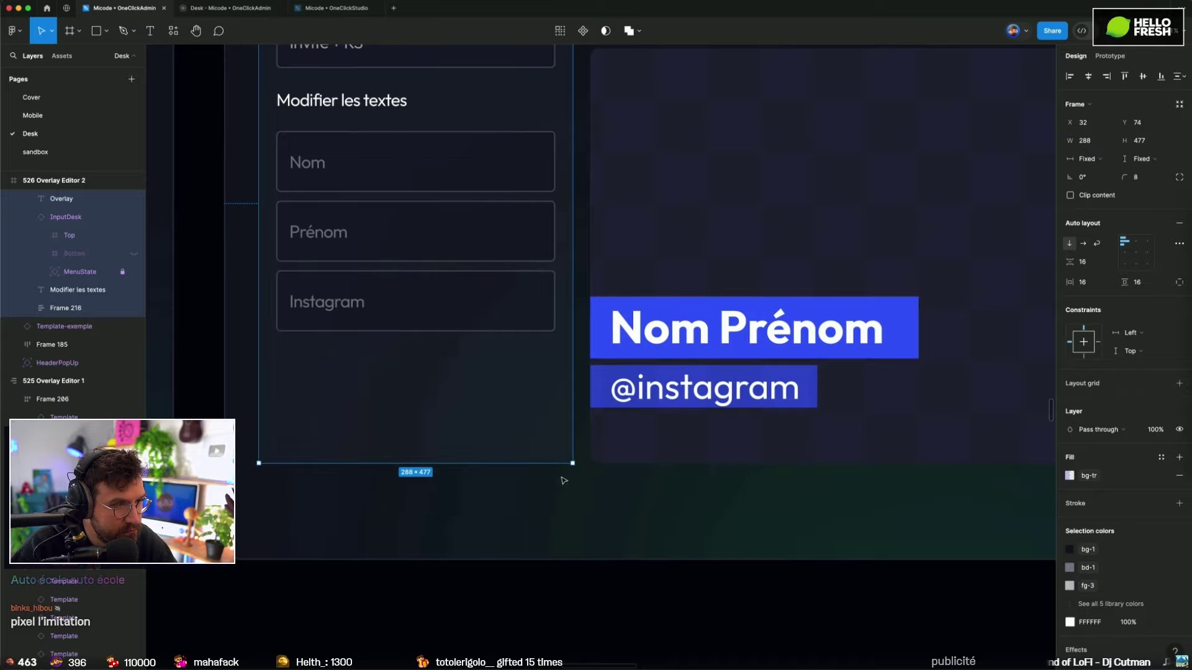
scroll(563, 480, down, 5)
click(606, 617)
Step: Move the Template-exemple preview up in the dialog, then view the live OneClickAdmin app
click(623, 290)
scroll(621, 298, right, 2)
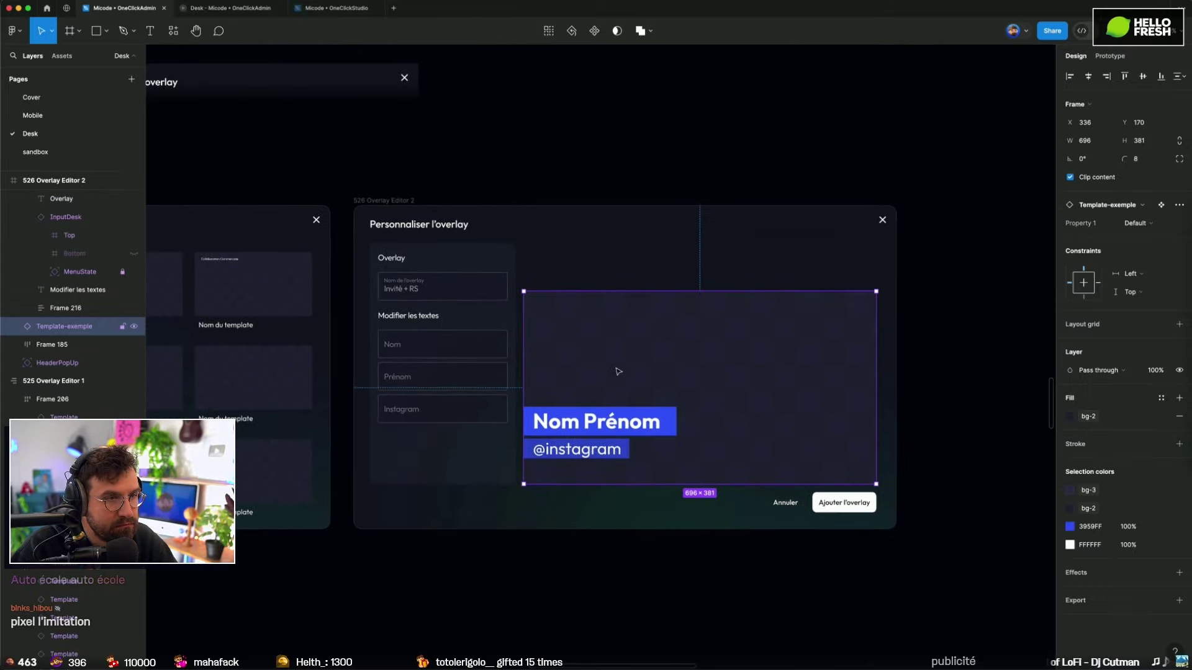
drag(617, 372, 613, 327)
click(626, 135)
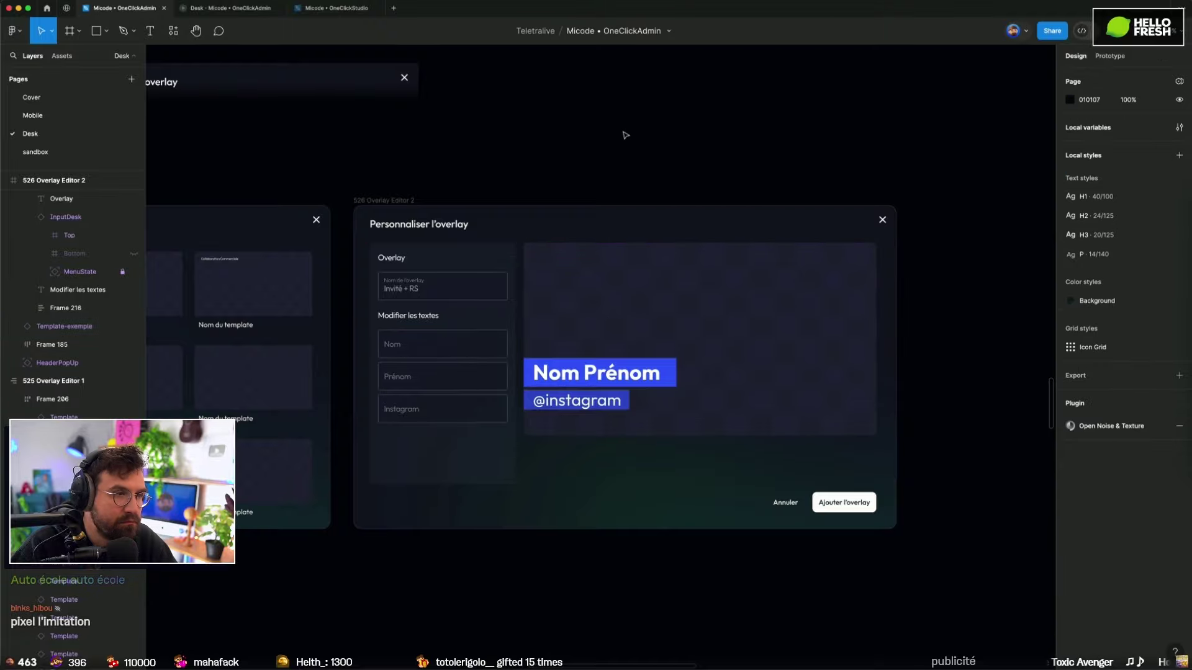
click(255, 8)
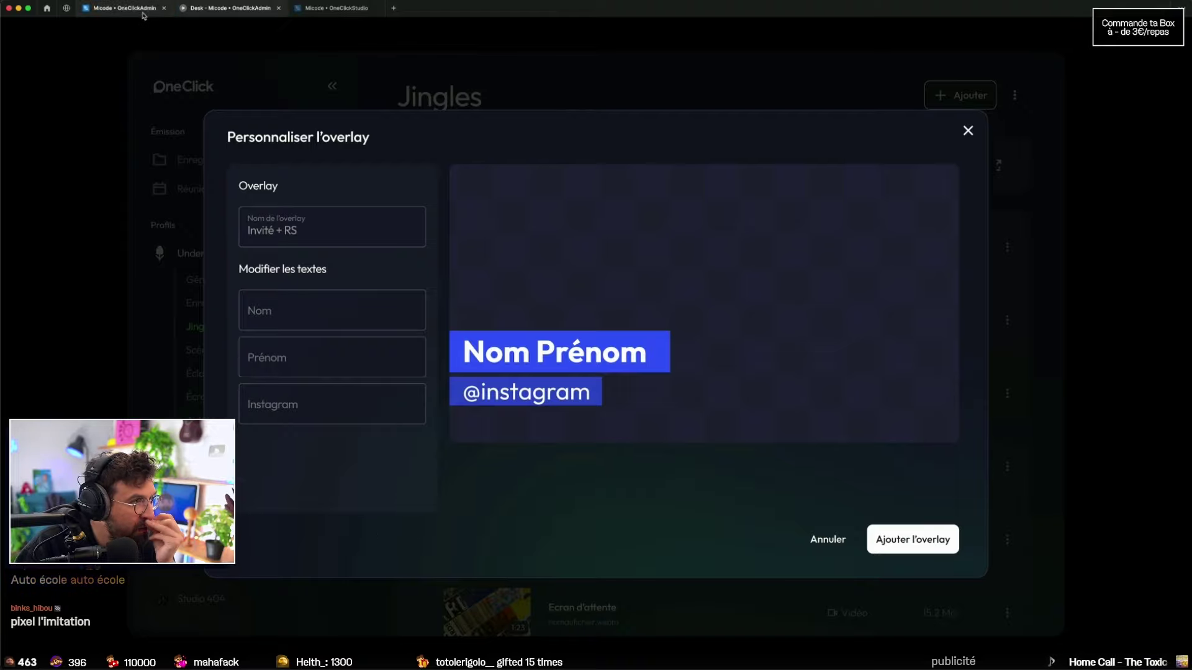
Step: Back in Figma, wrap Template-exemple in a new auto-layout frame, Frame 217
click(124, 7)
click(562, 262)
key(shift+a)
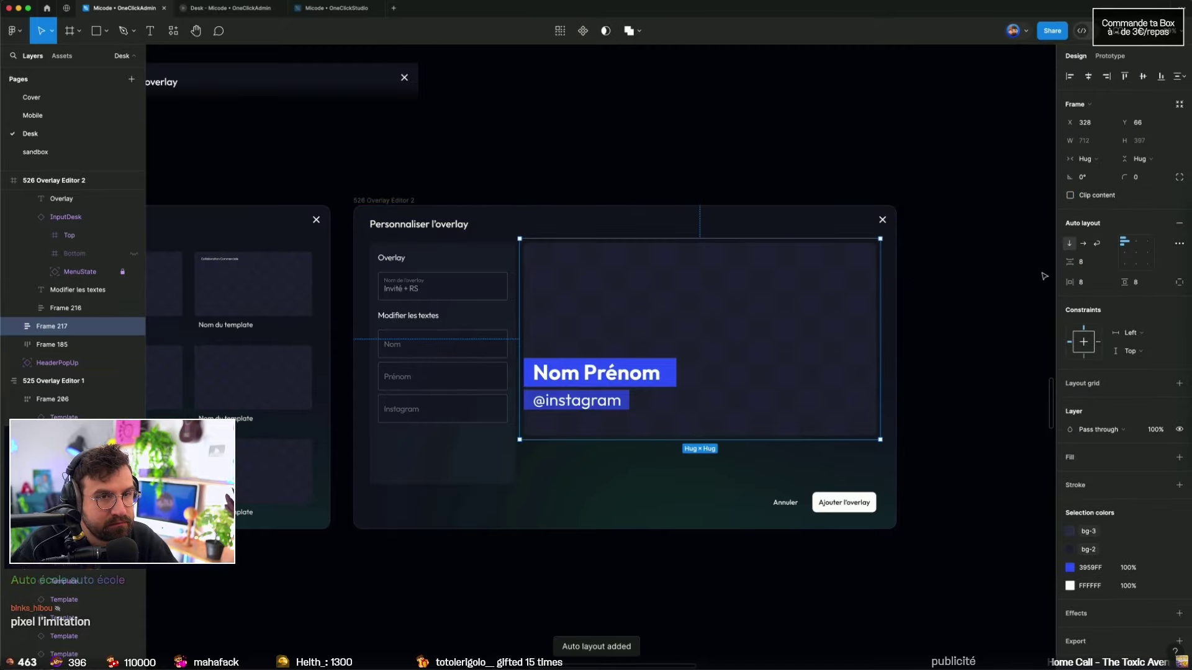
Step: Set the Template-exemple preview to Fill container width, keeping a fixed height
click(697, 312)
click(1085, 159)
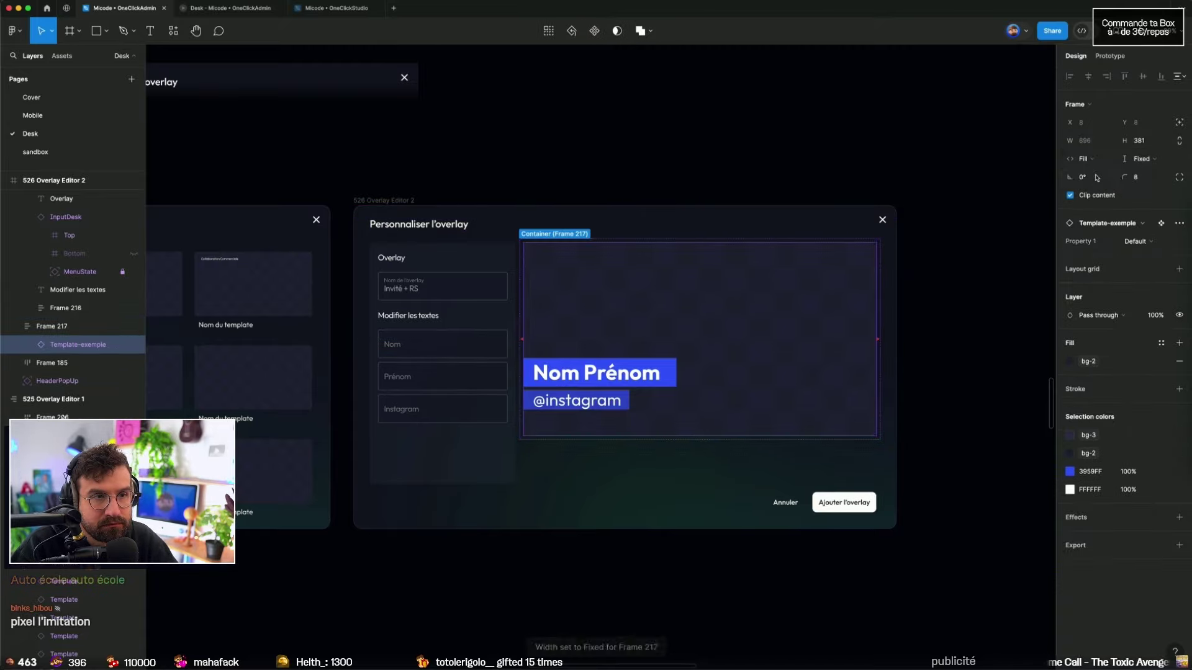
click(1151, 163)
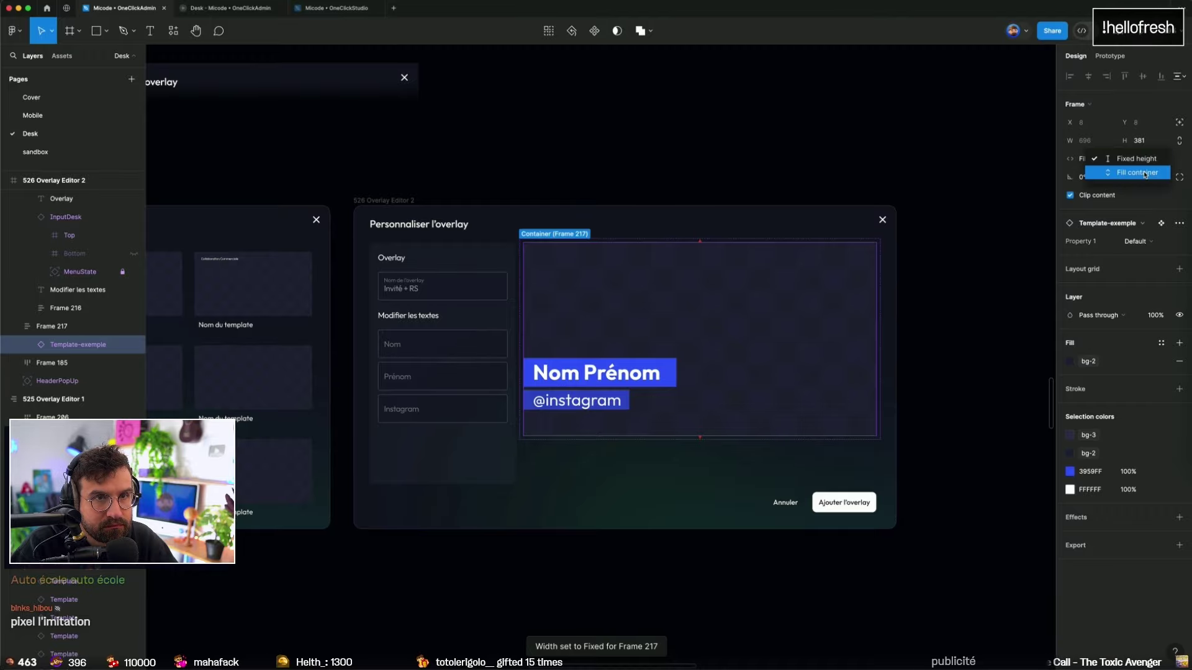
click(1144, 174)
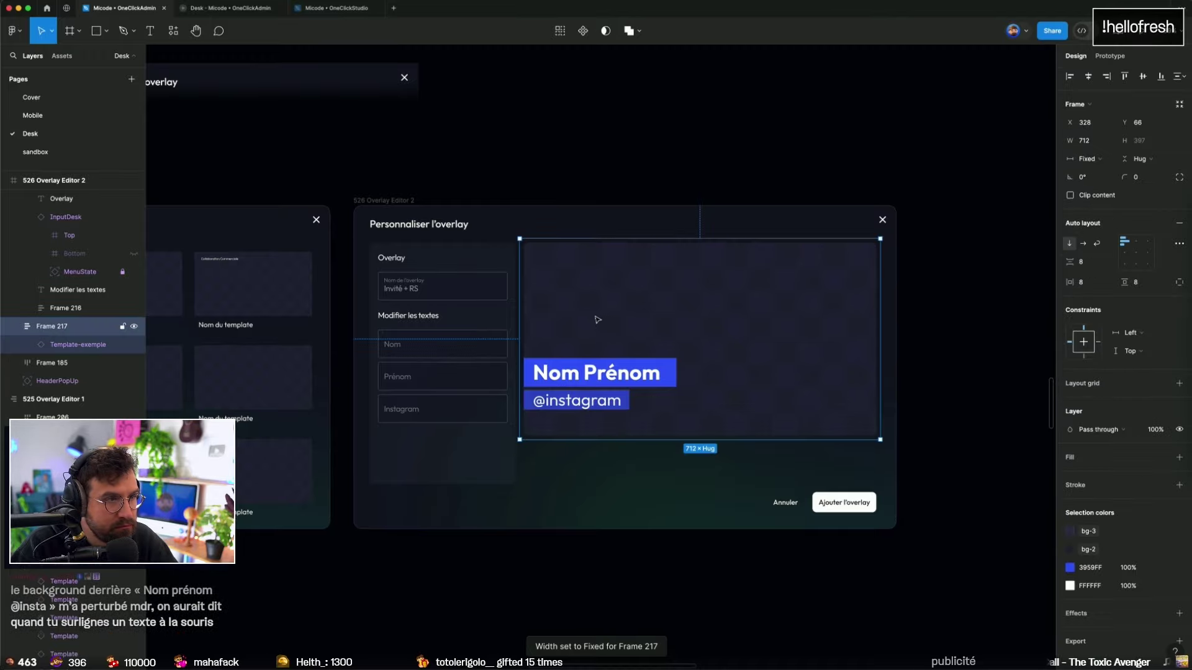
Step: Give the parent Frame 217 the bg-tr library colour fill
key(shift+Return)
scroll(580, 294, up, 3)
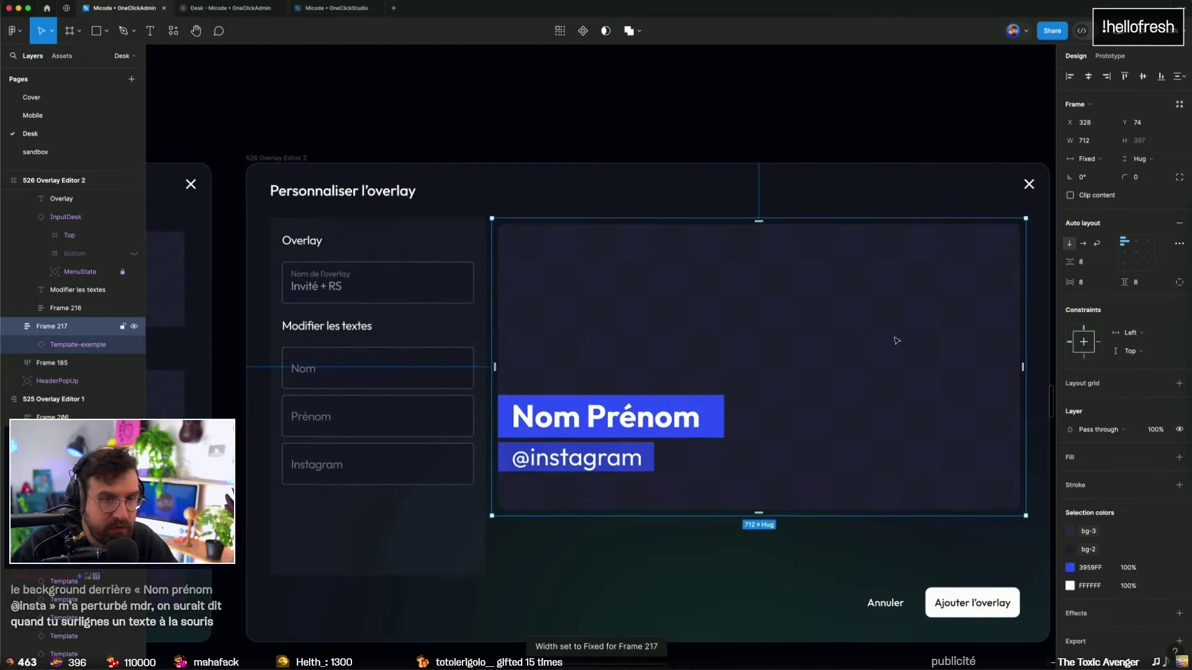
click(1162, 457)
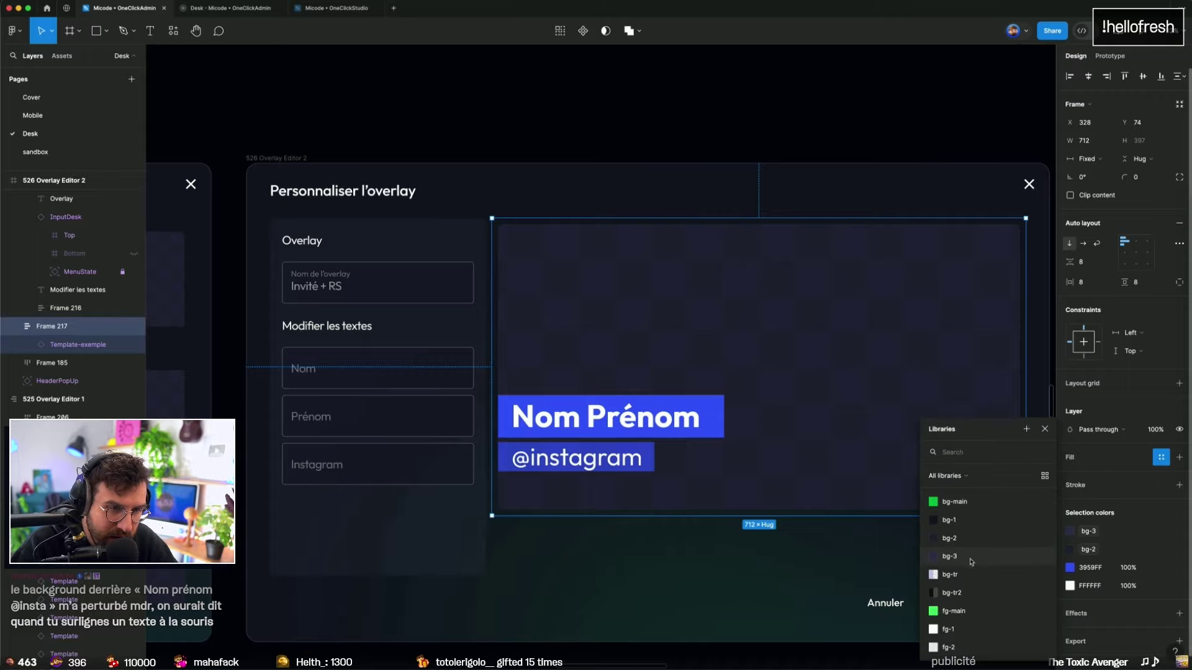
key(Escape)
key(Escape)
click(582, 249)
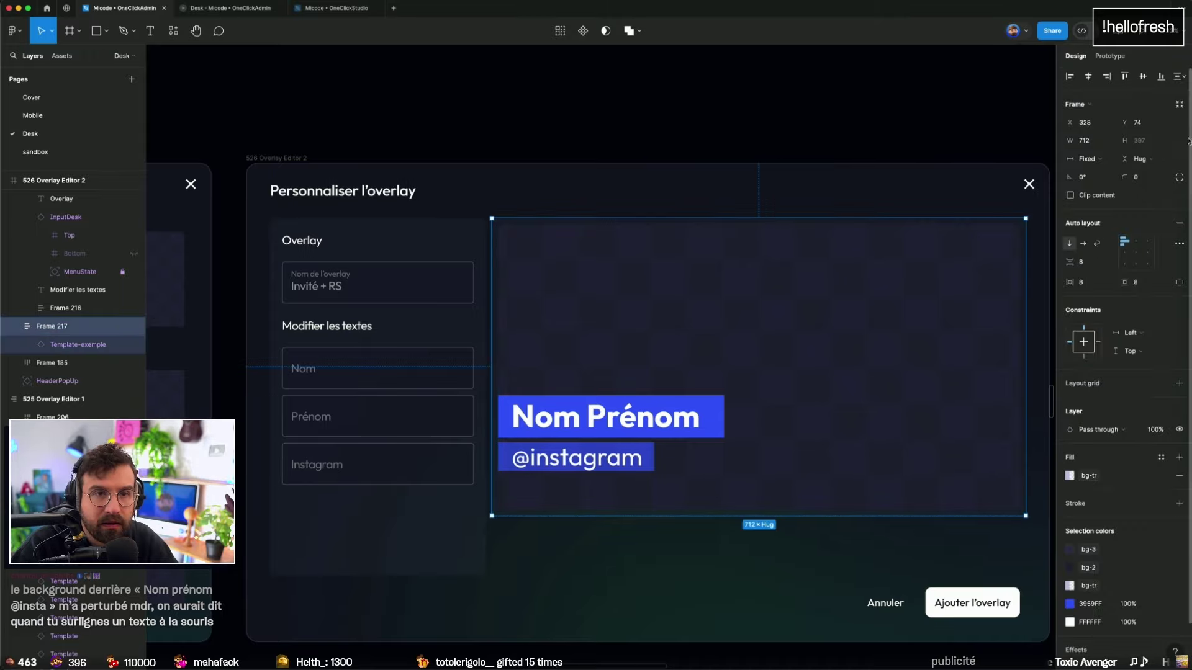
Step: Adjust Frame 217's width, trying 704 and then 711
click(524, 250)
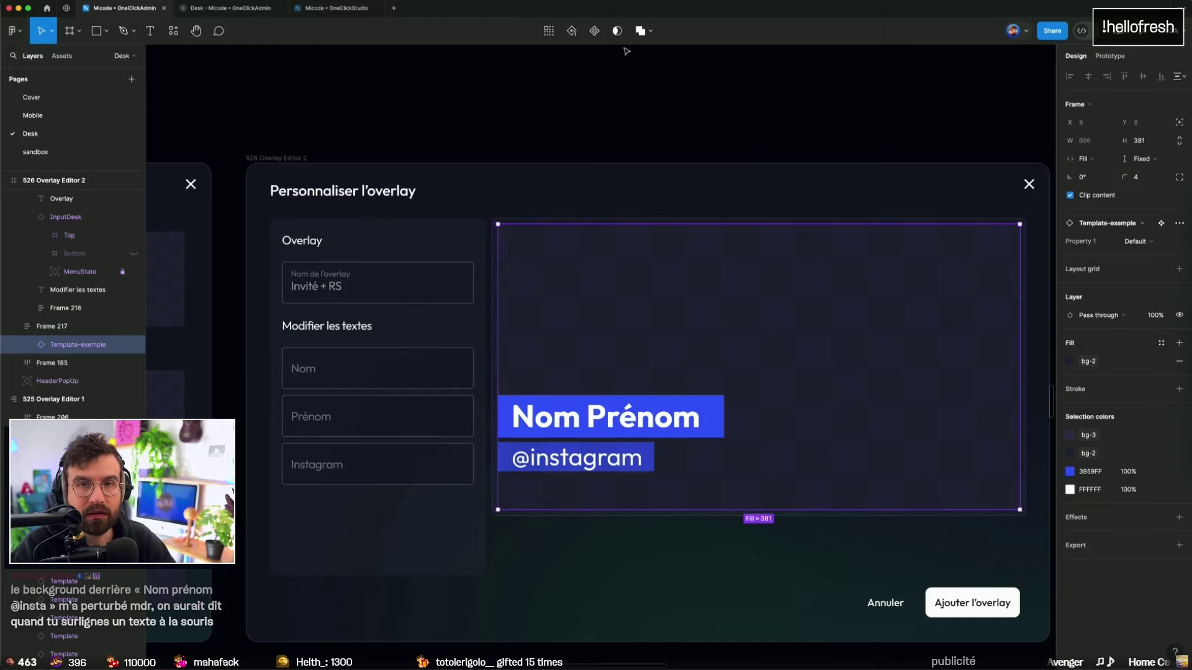
click(674, 149)
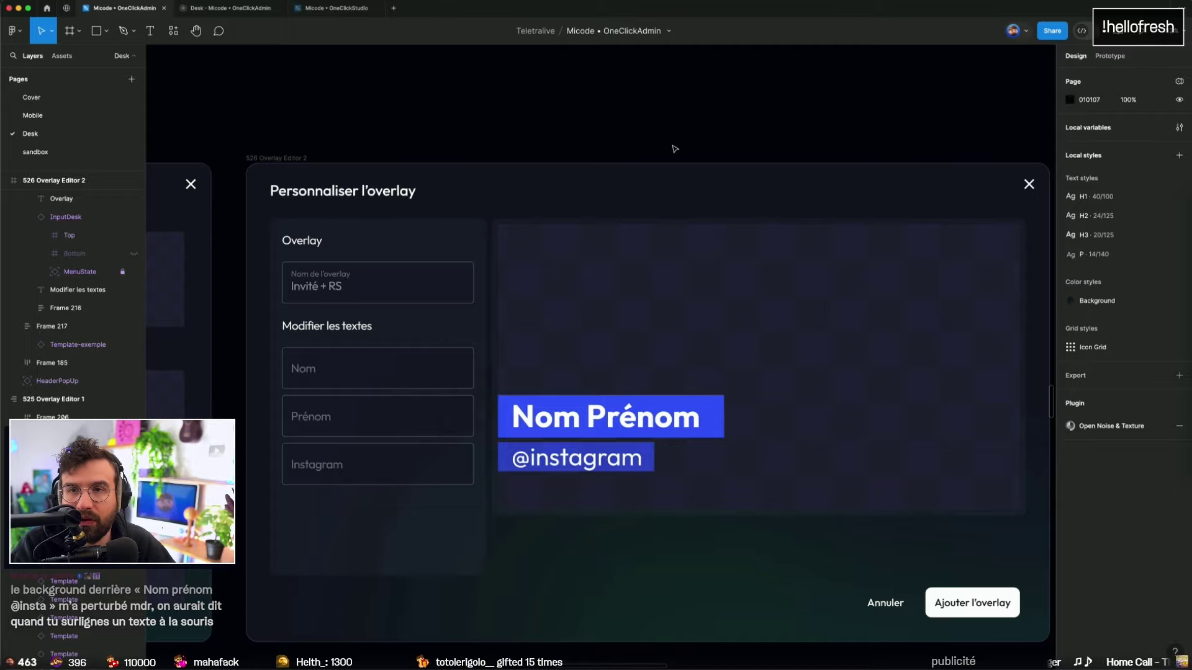
click(550, 248)
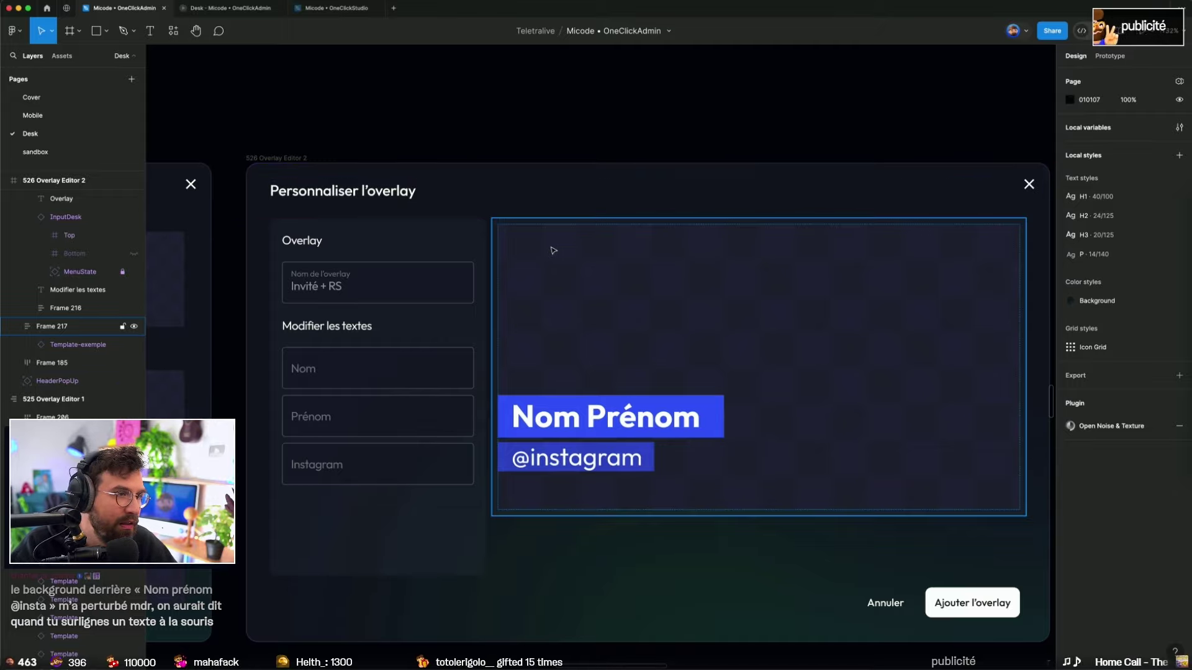
scroll(503, 245, up, 5)
scroll(498, 232, down, 10)
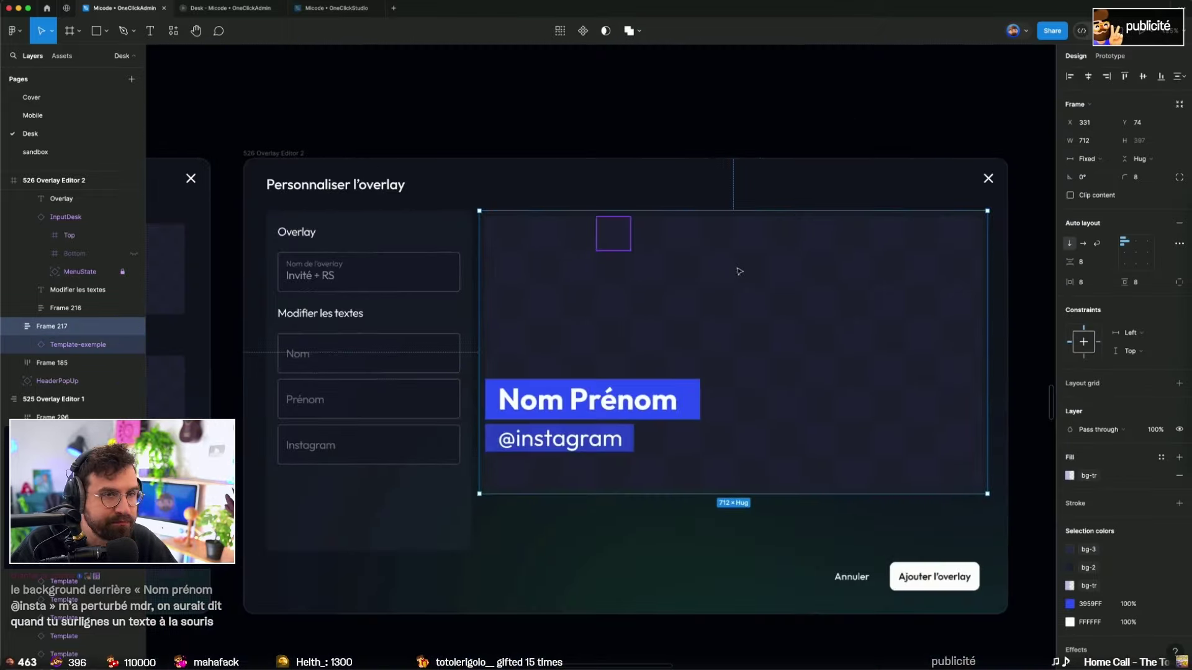
scroll(740, 269, up, 3)
scroll(776, 255, right, 2)
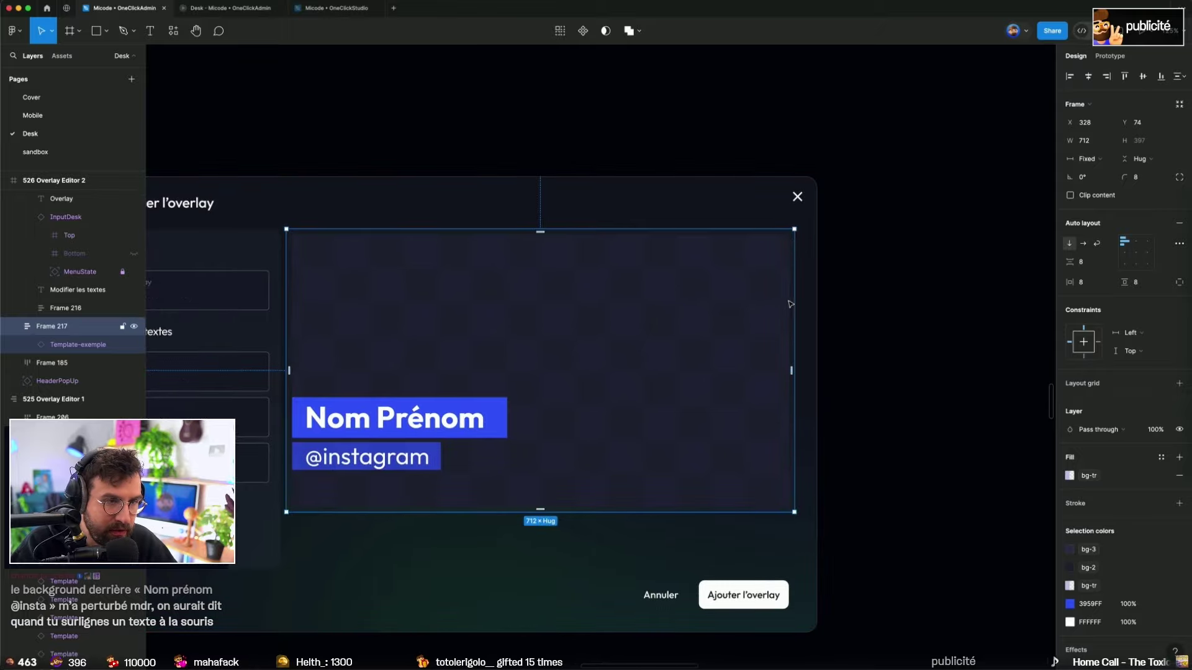
scroll(787, 306, up, 3)
click(1099, 143)
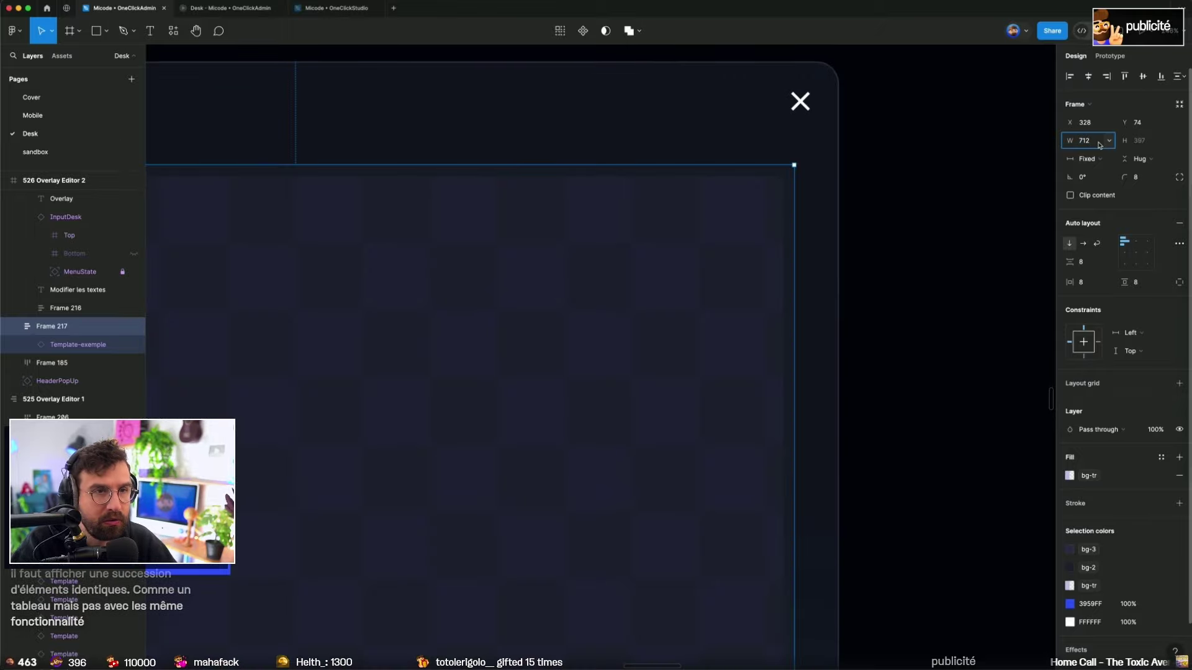
key(BackSpace)
key(BackSpace)
text(04)
key(Return)
scroll(959, 268, down, 3)
scroll(960, 270, down, 3)
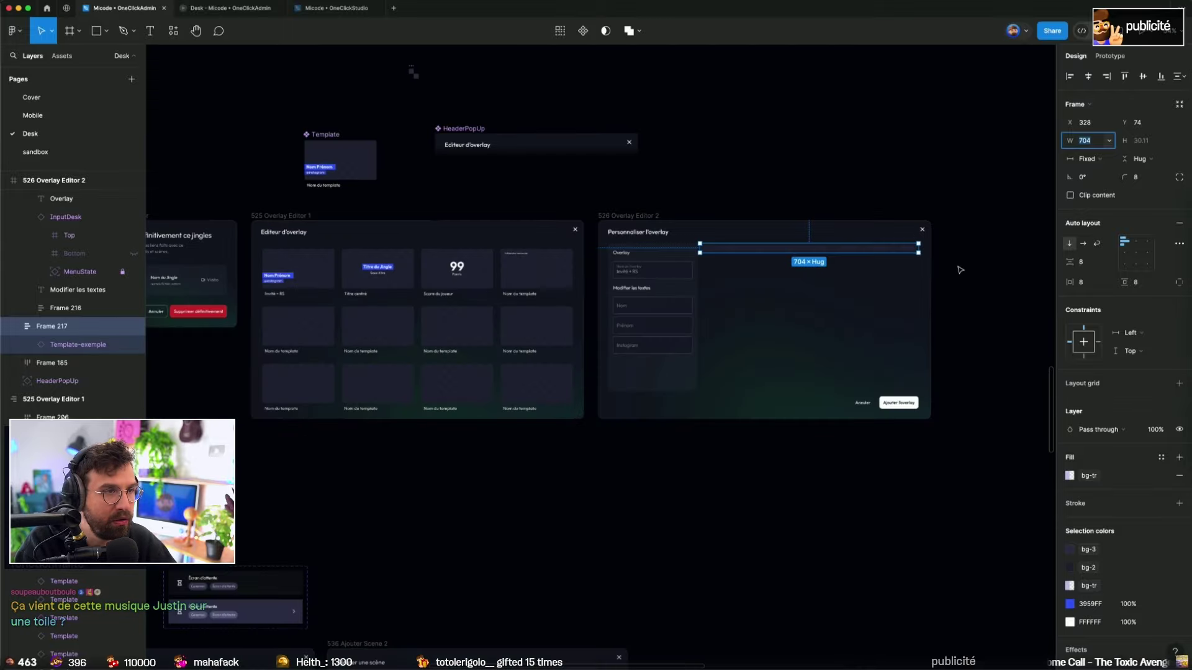
text(711)
key(Return)
Step: Give Frame 217 a fixed height and set its width to 696
scroll(960, 269, right, 2)
scroll(960, 269, up, 1)
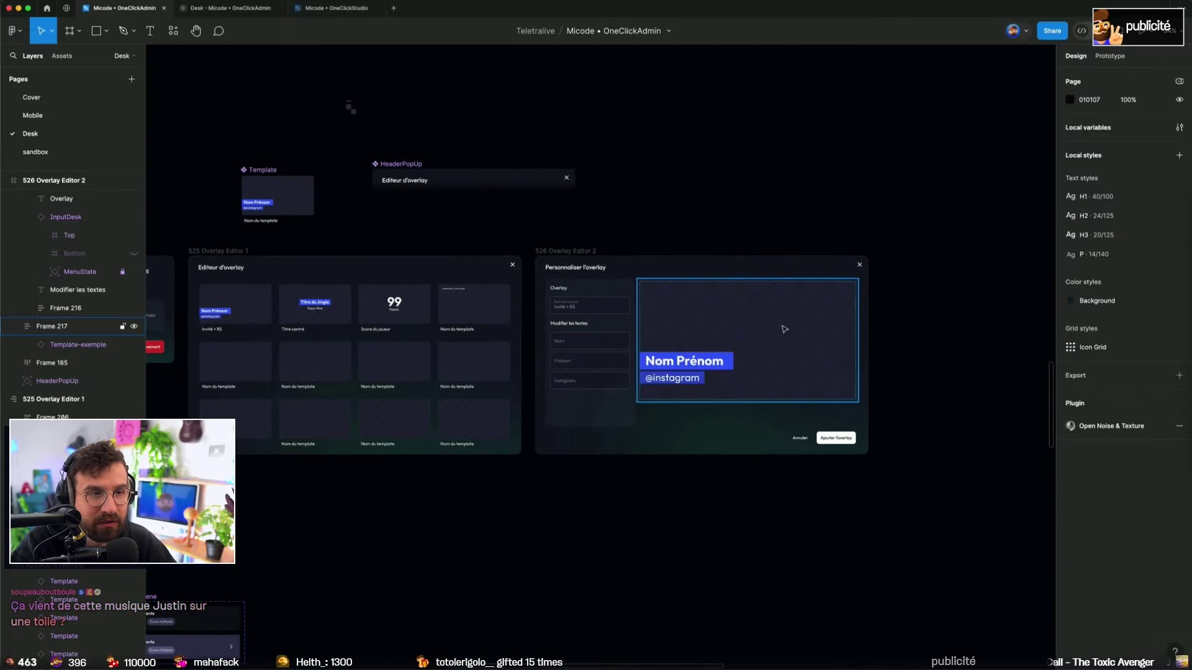
click(1139, 159)
click(1139, 144)
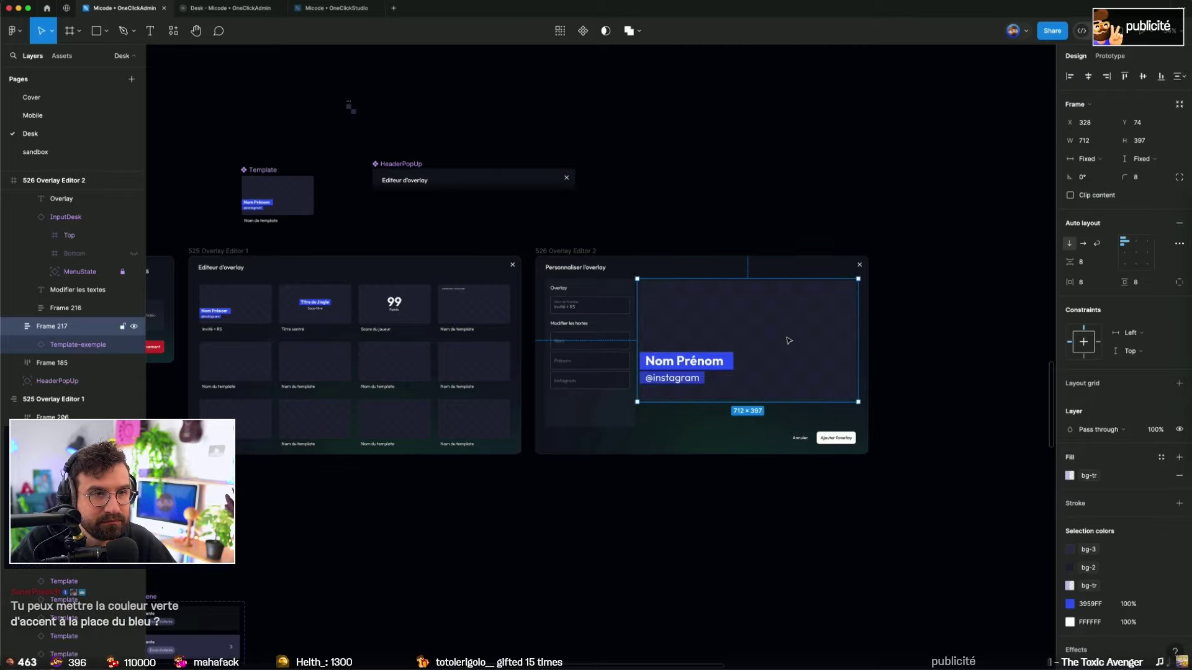
text(696)
key(Return)
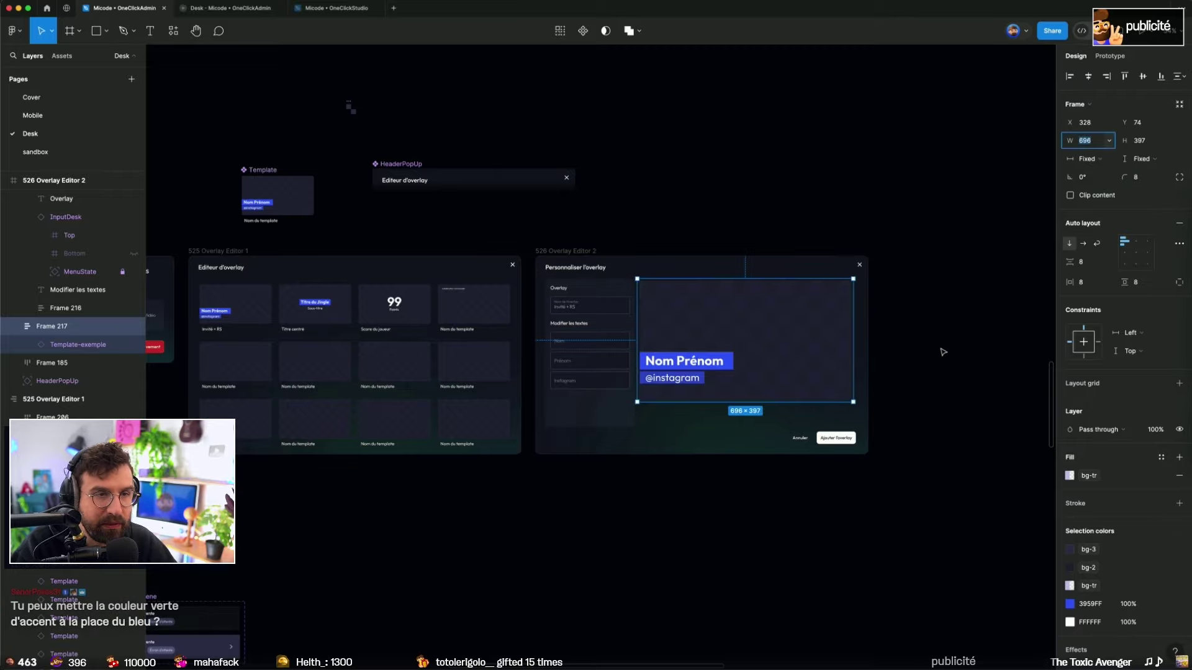
Step: Shift Frame 217 8 px right, extend its height to 477, then view the live app
scroll(877, 295, up, 3)
drag(710, 328, 714, 328)
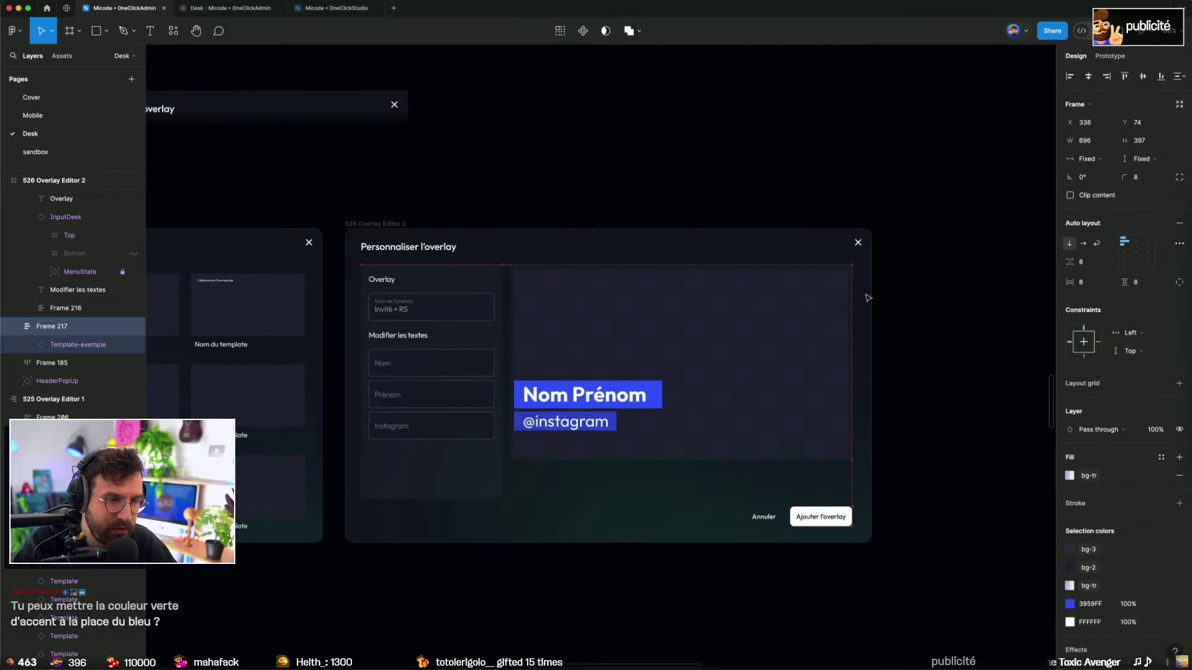
drag(558, 475, 559, 514)
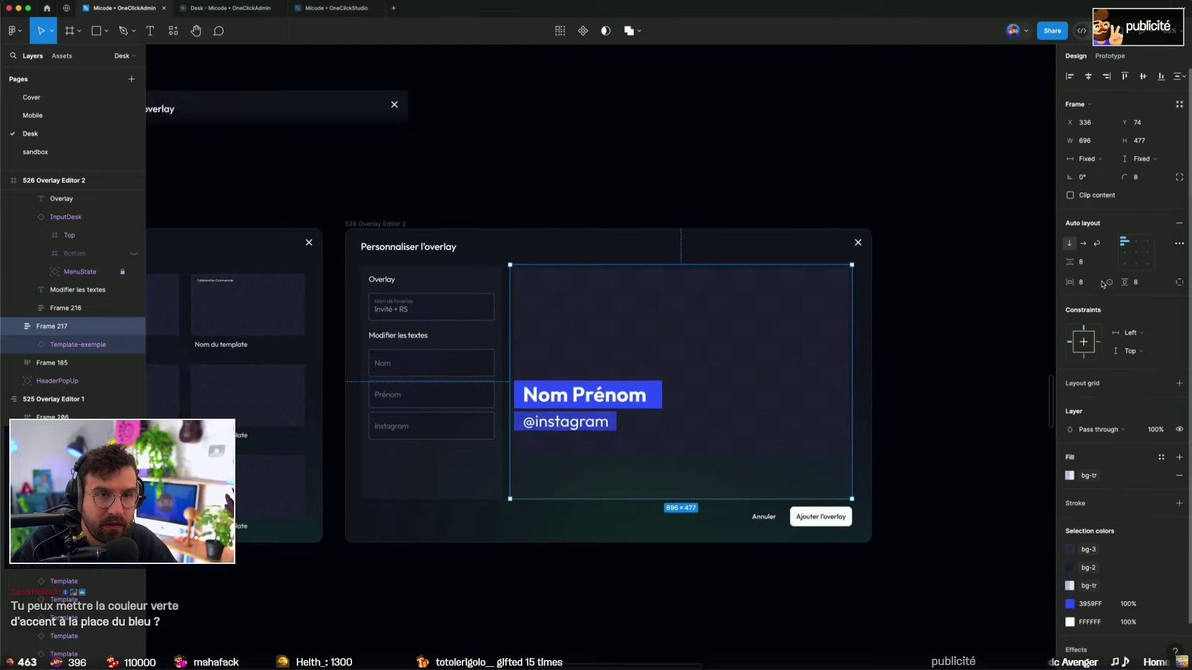
click(819, 227)
click(244, 9)
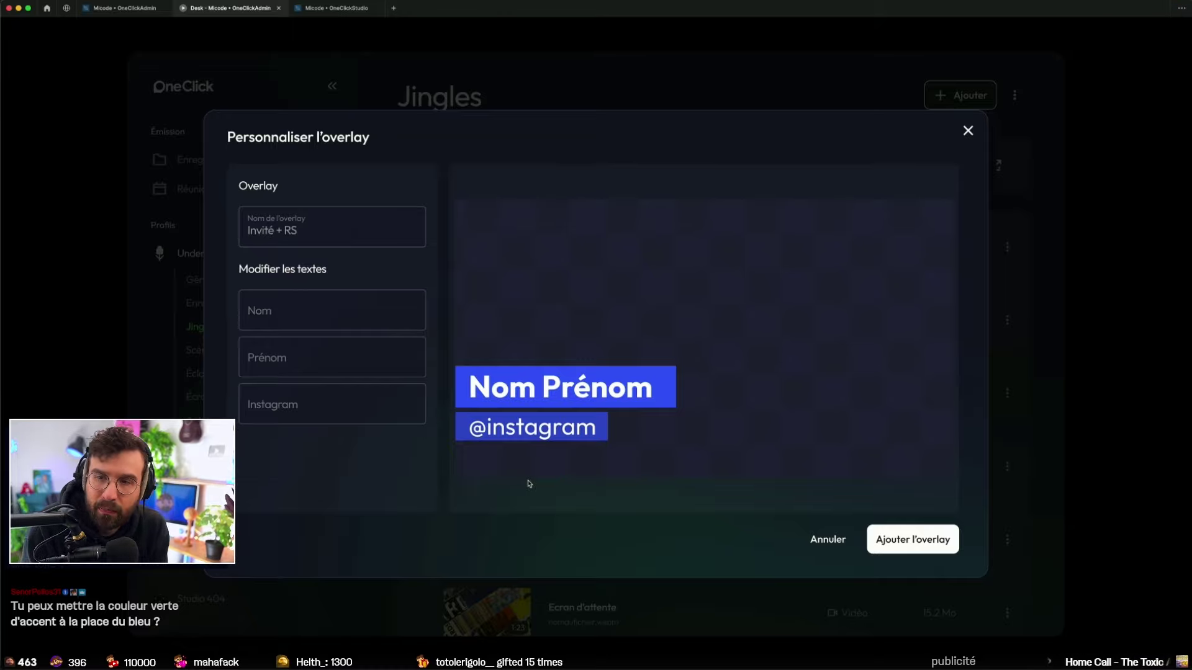
Step: Close the overlay dialog, go to Jingles, open Ajouter > Créer depuis un modèle, then close the picker
click(908, 538)
click(201, 281)
scroll(546, 463, down, 5)
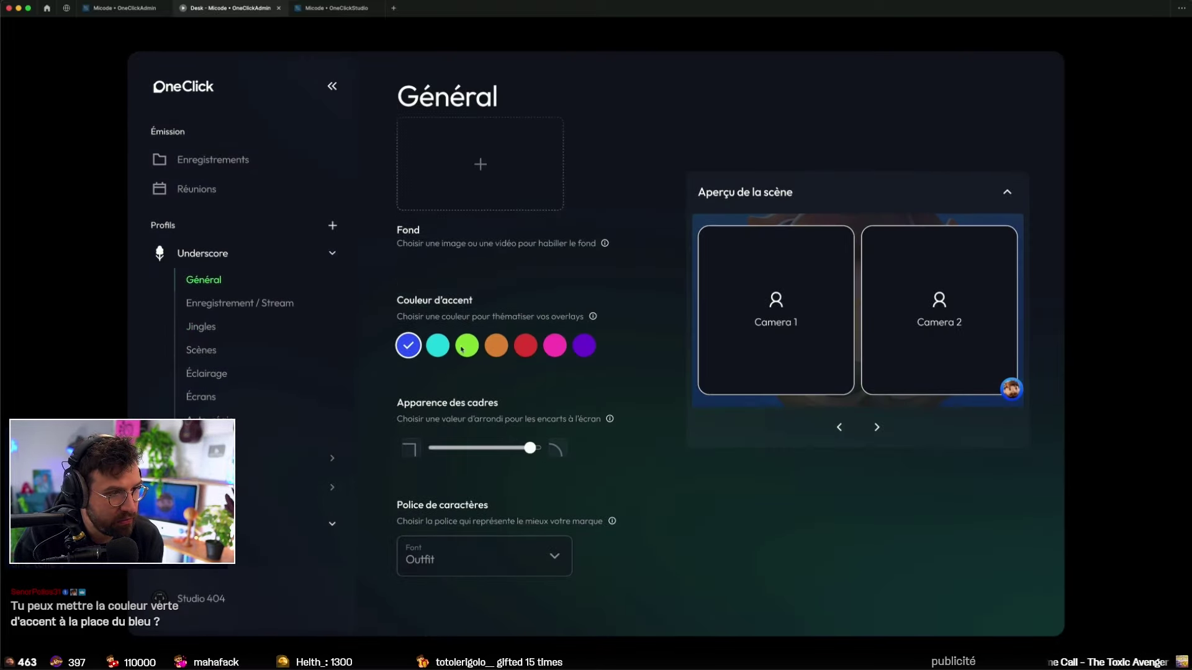
click(201, 326)
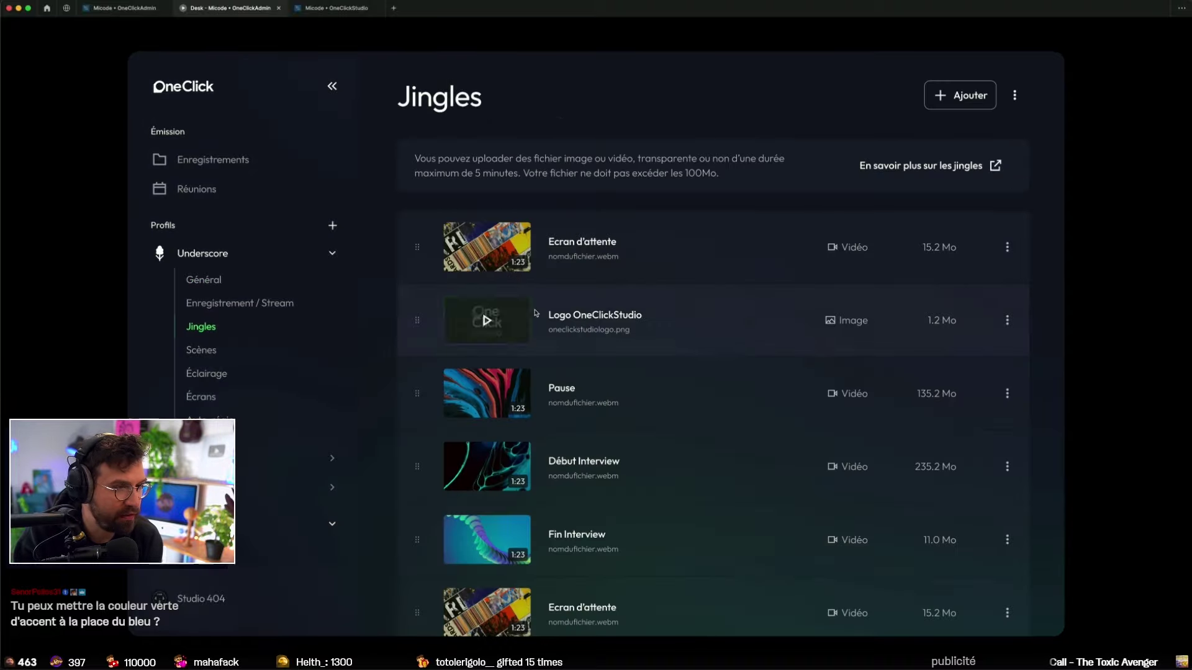
click(951, 97)
click(828, 167)
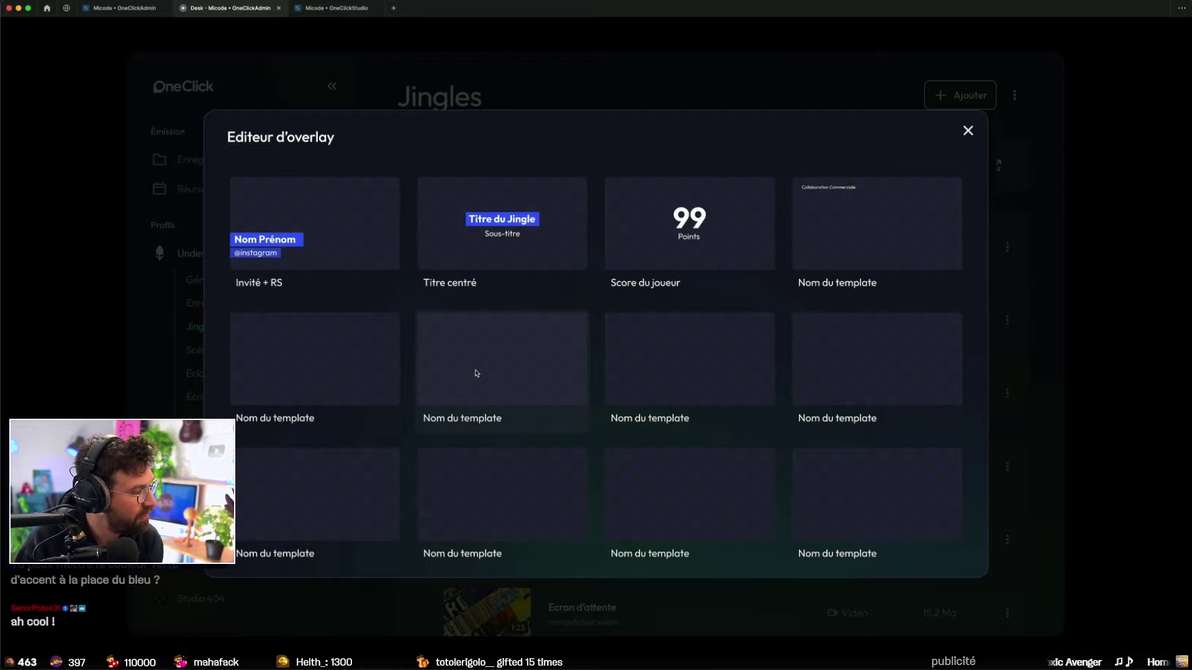
click(967, 131)
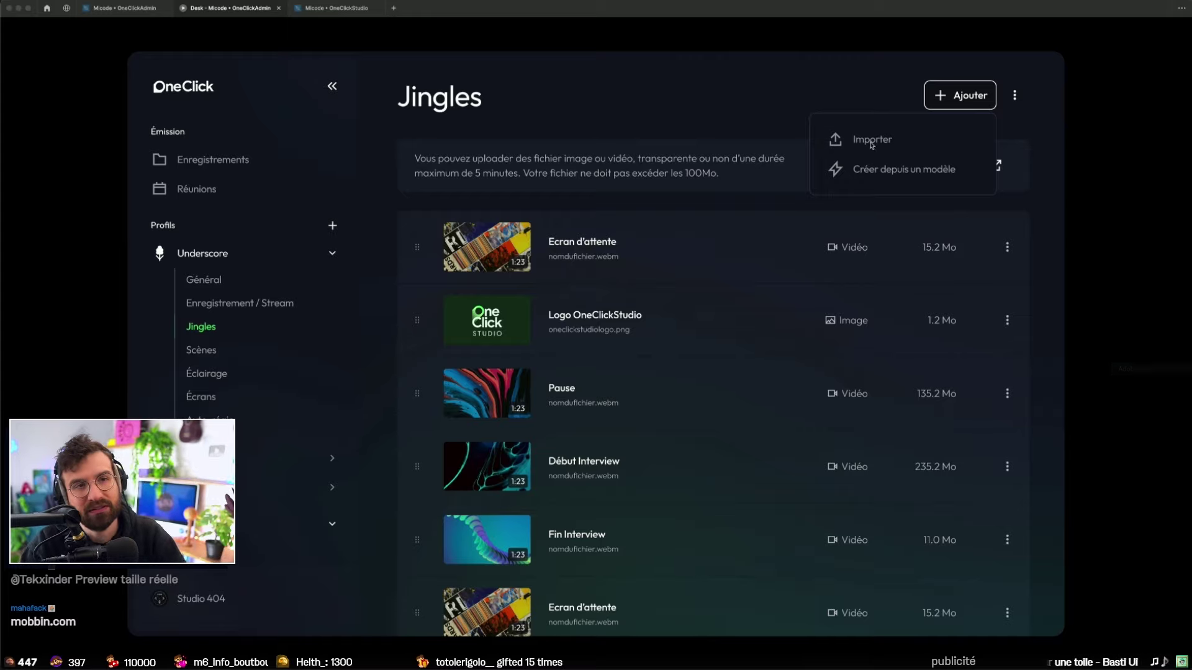
Step: Dismiss the add options and briefly open the Ecran d'attente jingle's actions menu
click(1000, 133)
click(1022, 122)
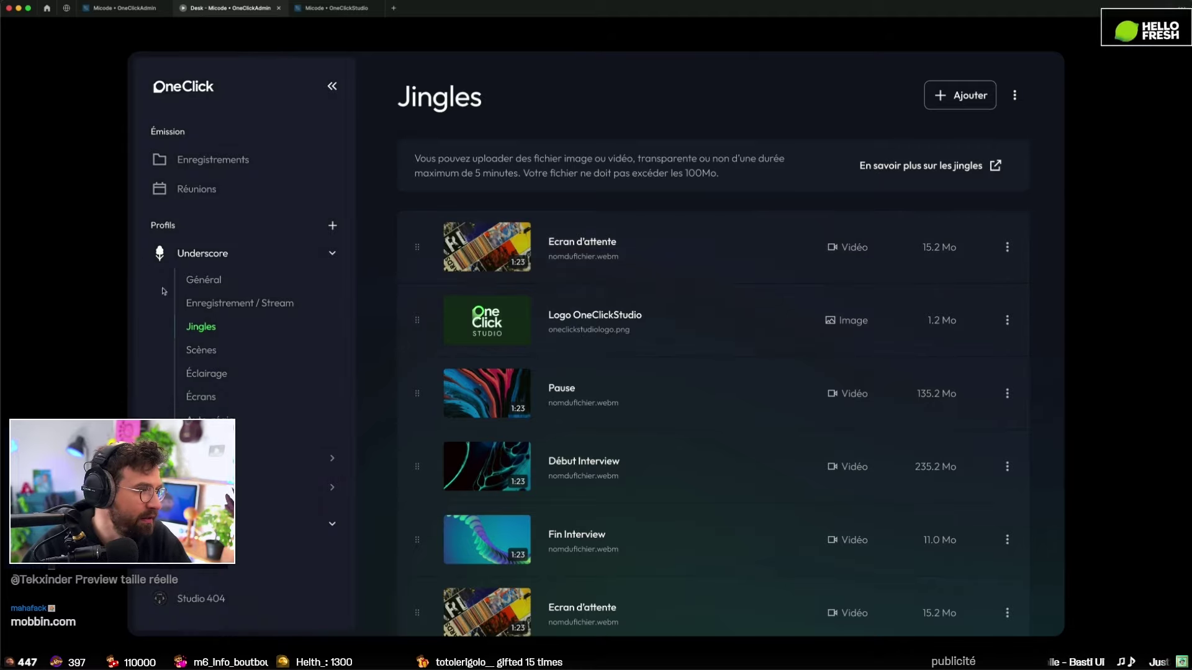
click(1007, 249)
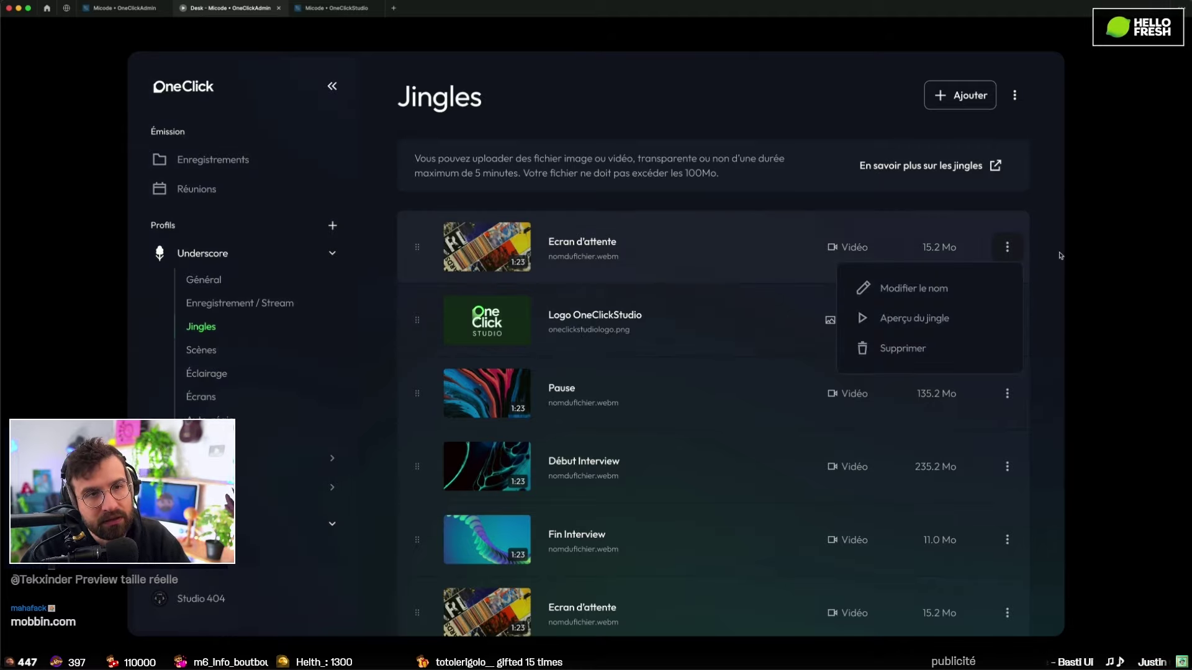
click(1060, 255)
Step: Open the Invité + RS template via Créer depuis un modèle, close it, and return to Figma
click(959, 95)
click(900, 168)
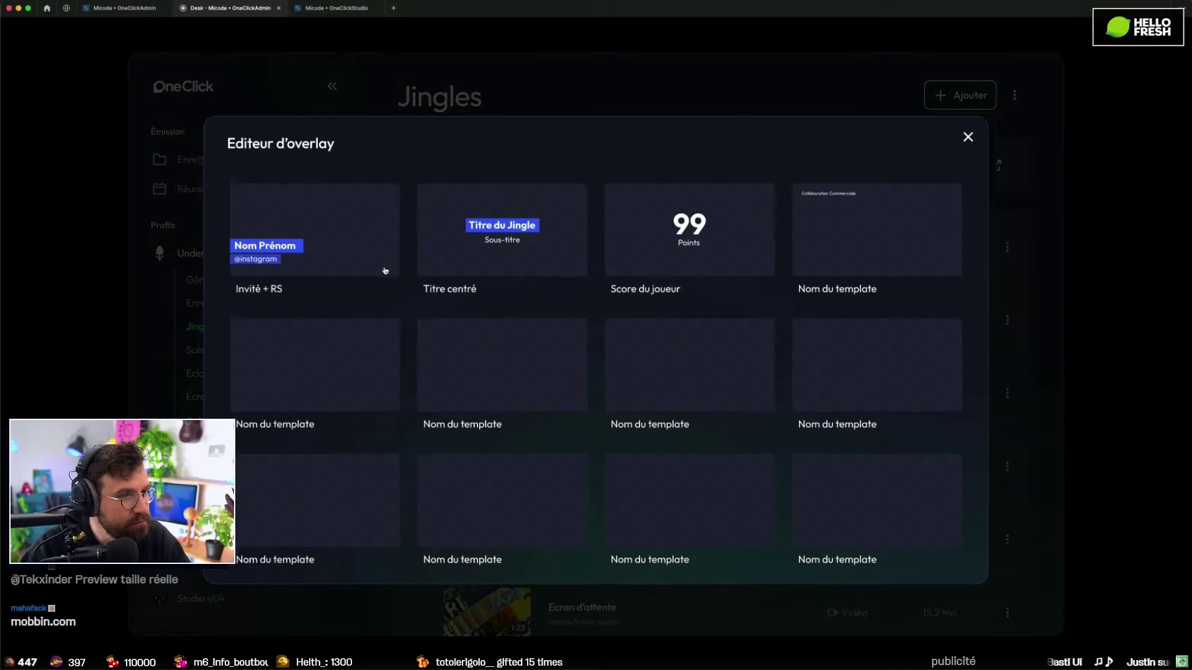
click(346, 264)
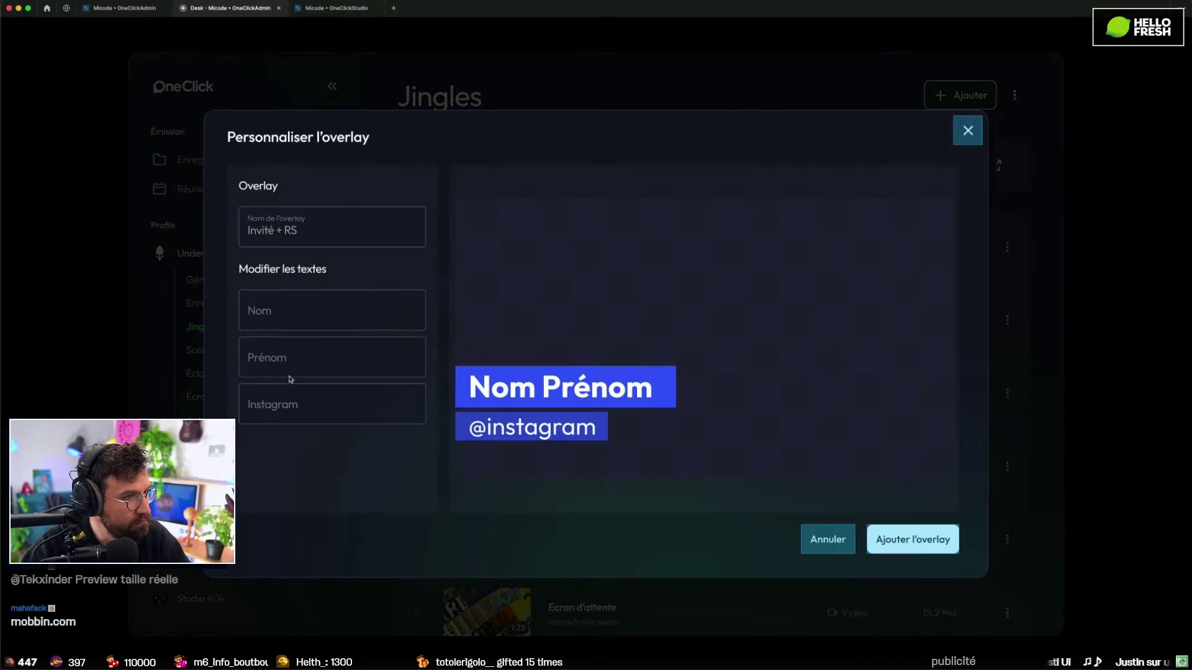
click(909, 544)
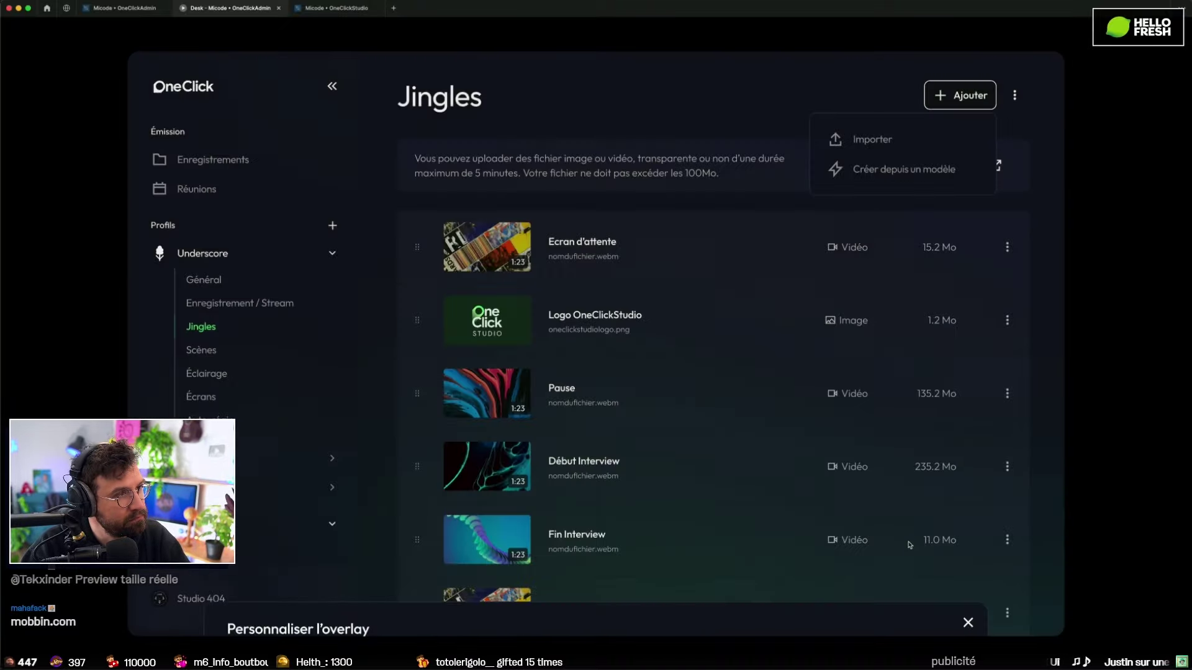
click(150, 12)
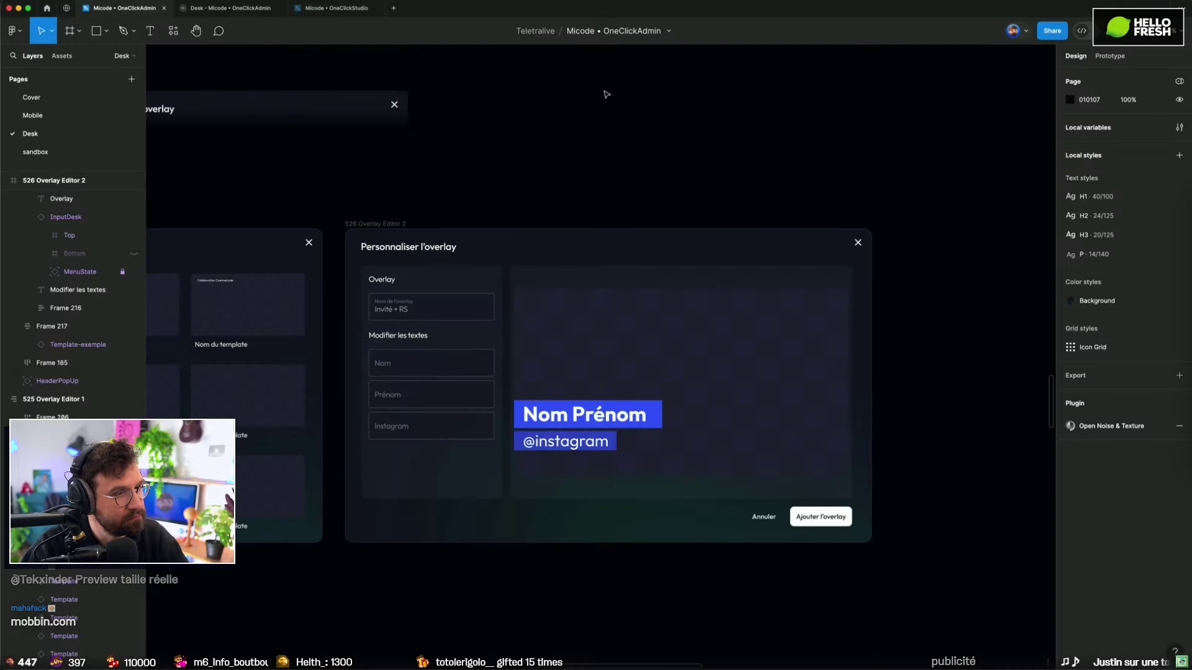
Step: Duplicate the Logo OneClickStudio row in the Jingles list
scroll(610, 179, down, 3)
scroll(774, 149, left, 3)
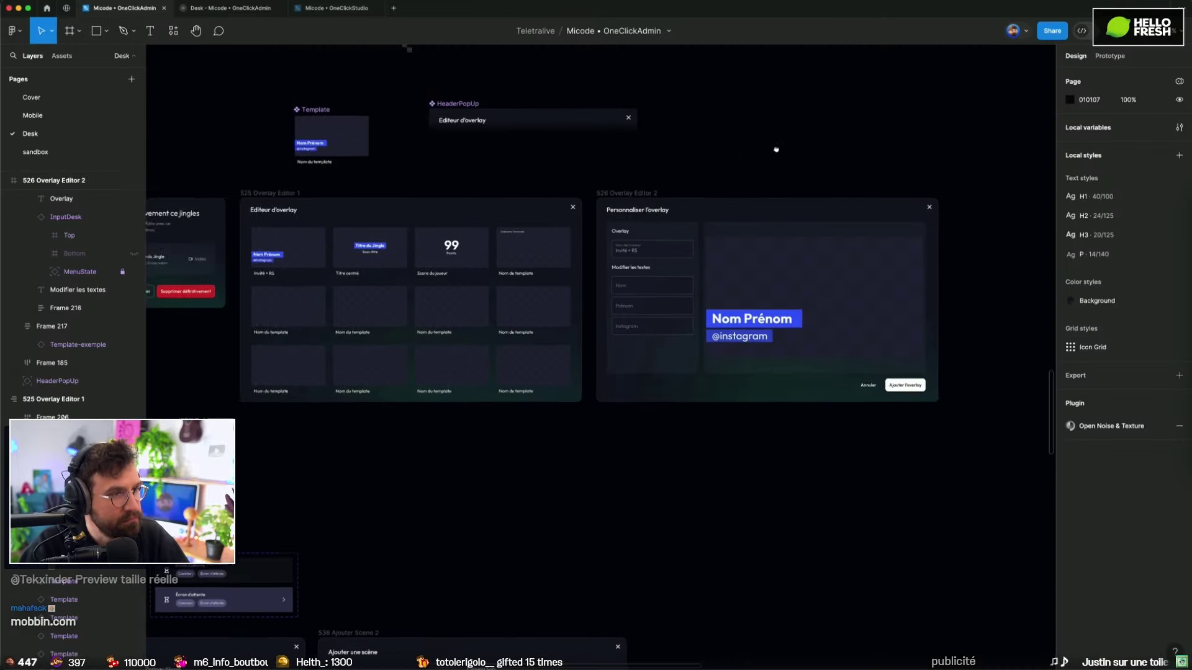
scroll(788, 149, down, 2)
drag(809, 149, 784, 135)
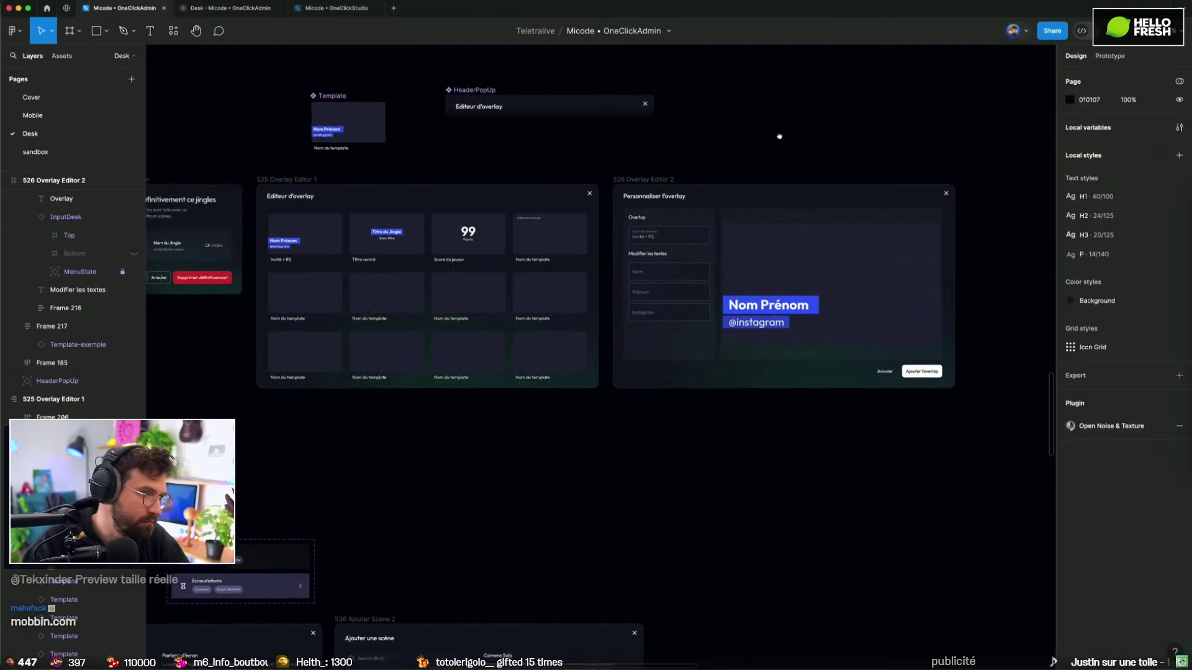
scroll(783, 135, down, 3)
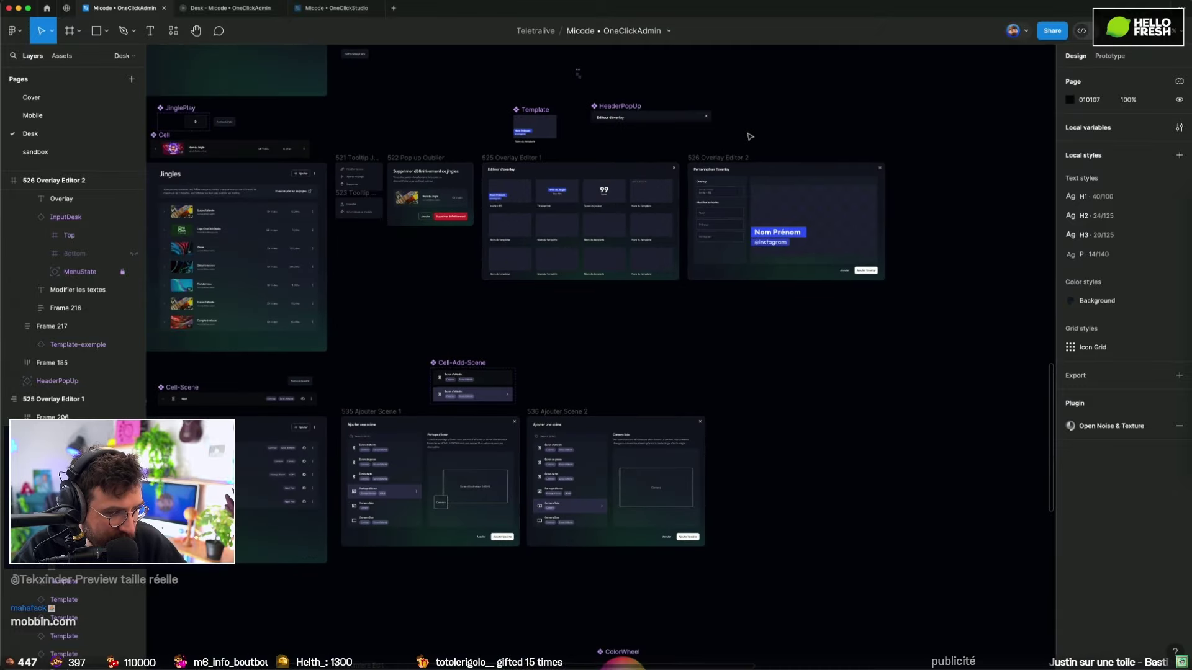
scroll(638, 168, down, 2)
scroll(558, 247, up, 5)
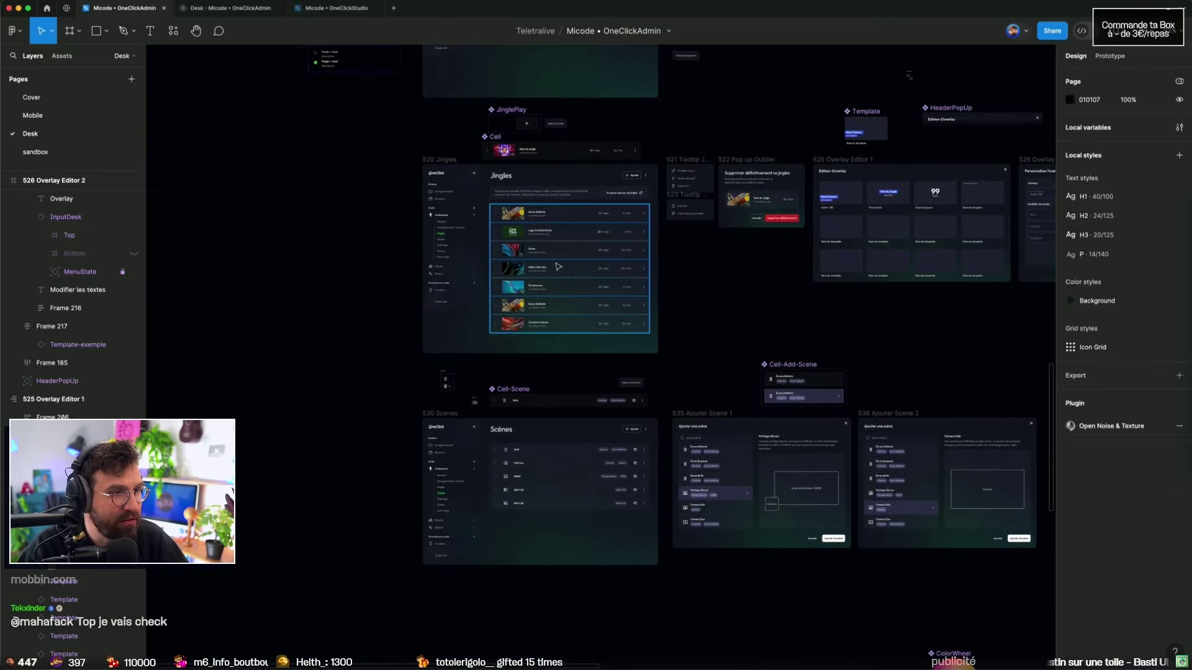
click(562, 186)
double_click(565, 187)
scroll(566, 325, up, 2)
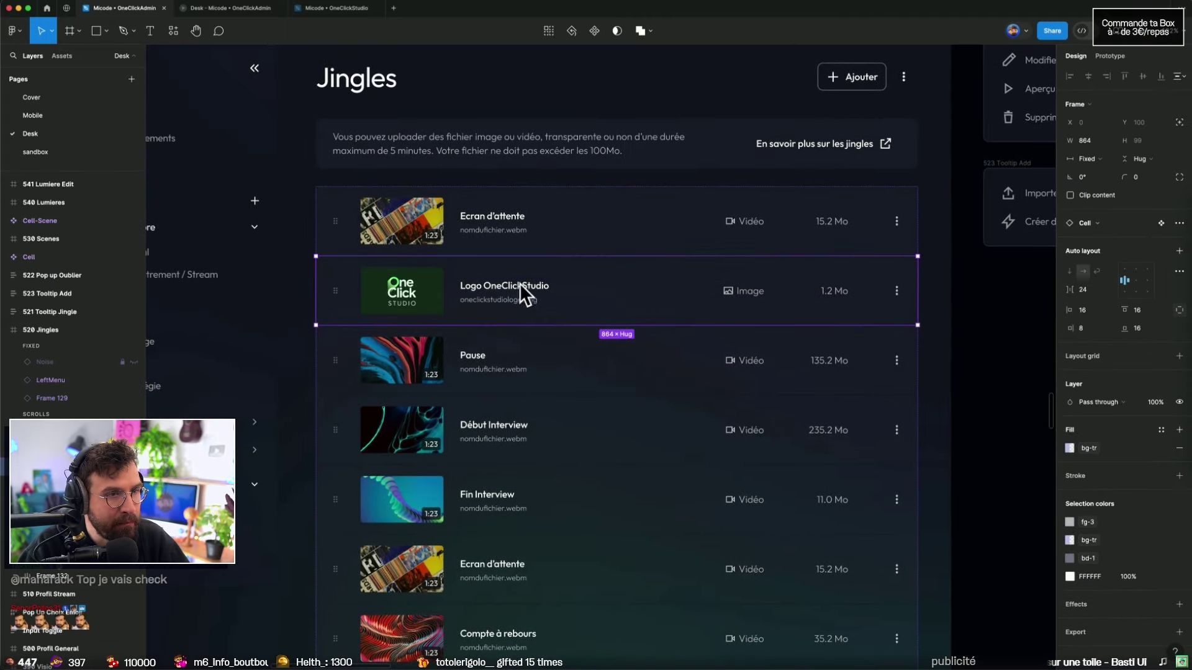
key(super+d)
Step: Retitle the copied row 'Collaboration commerciale'
double_click(478, 285)
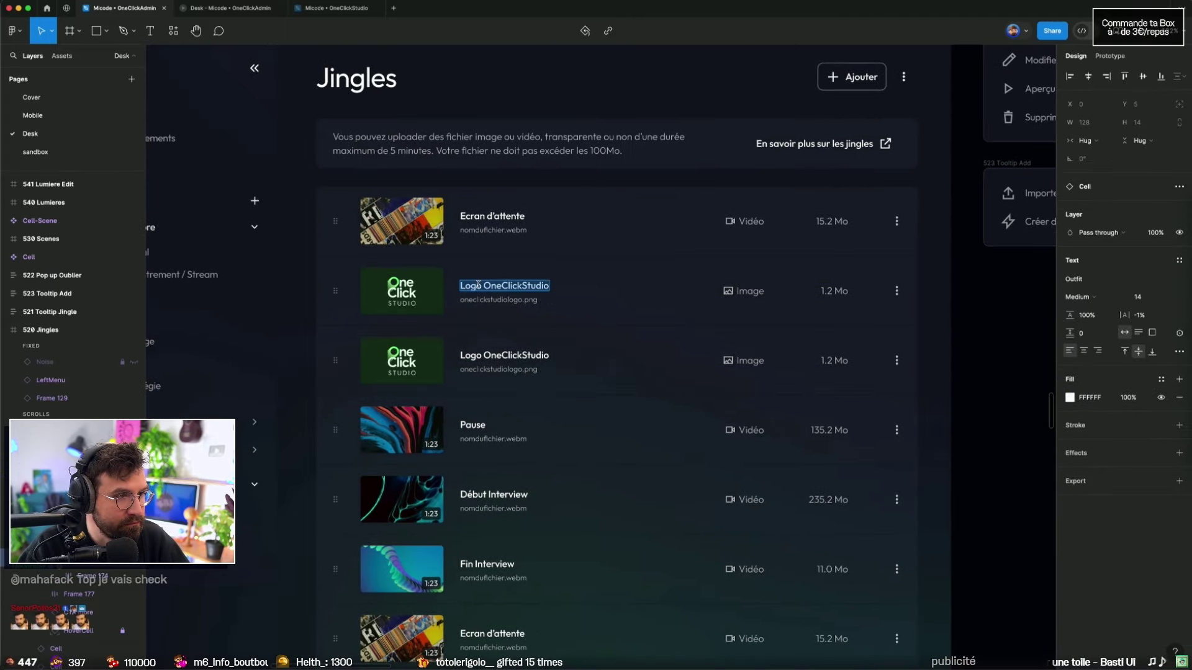
text(Jingl)
key(super+a)
text(Collaboration commerciale)
key(Escape)
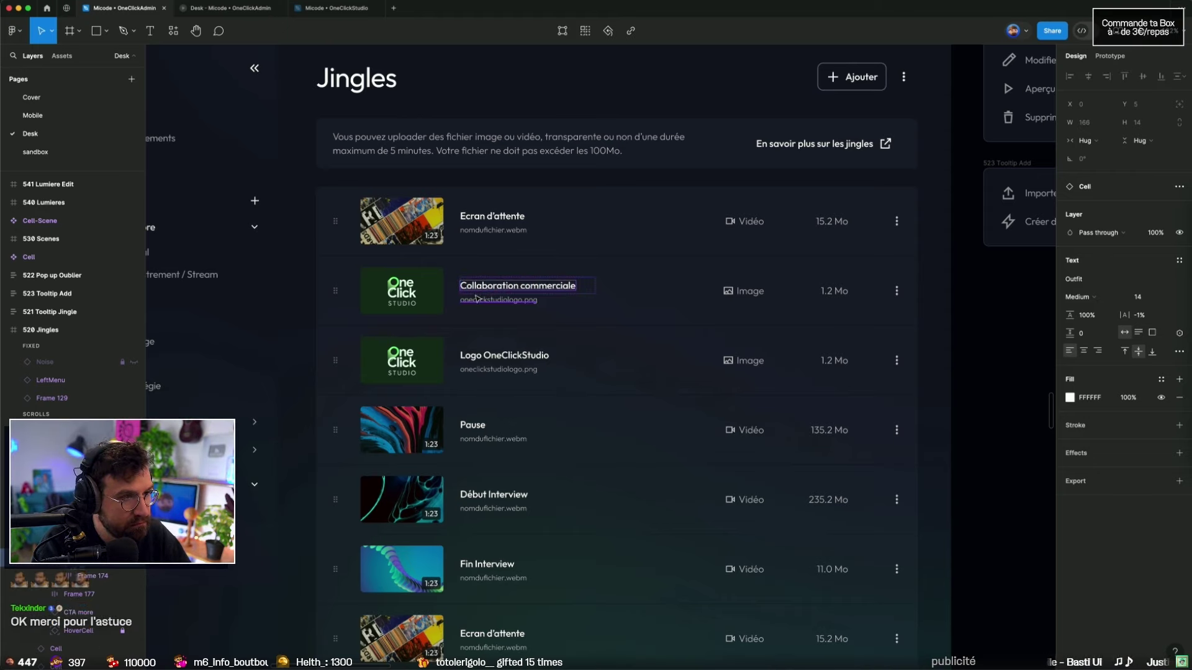
Step: Change the copied row's subtitle to 'À partir d’un modèle'
double_click(474, 298)
scroll(473, 299, up, 5)
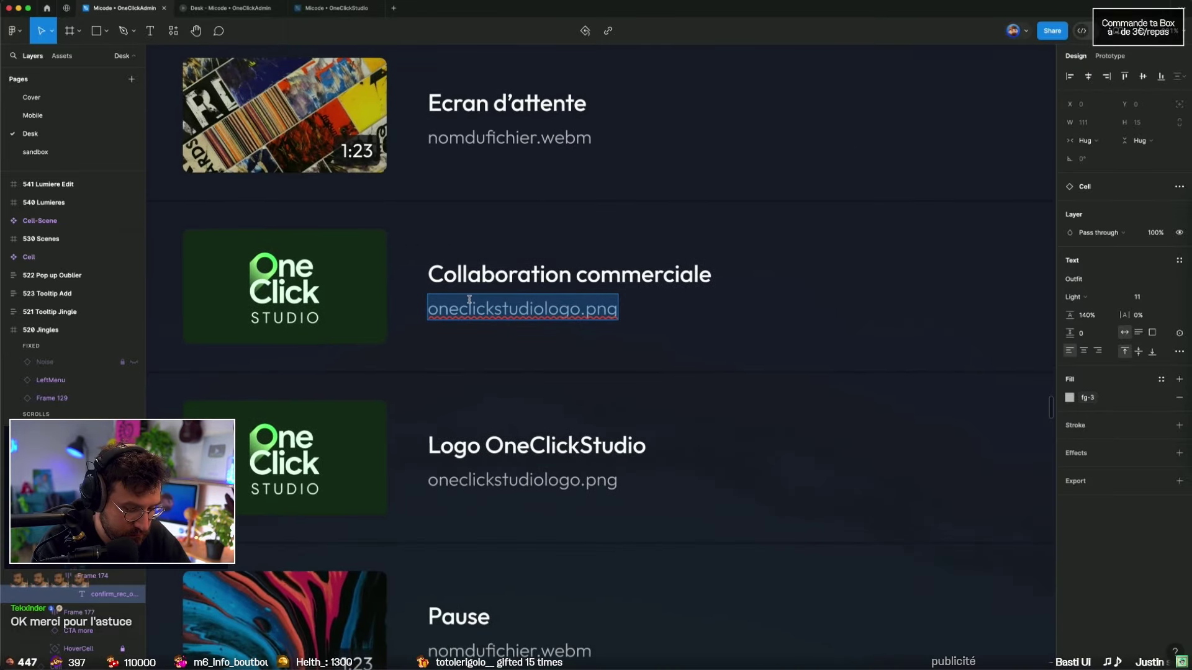
text(J)
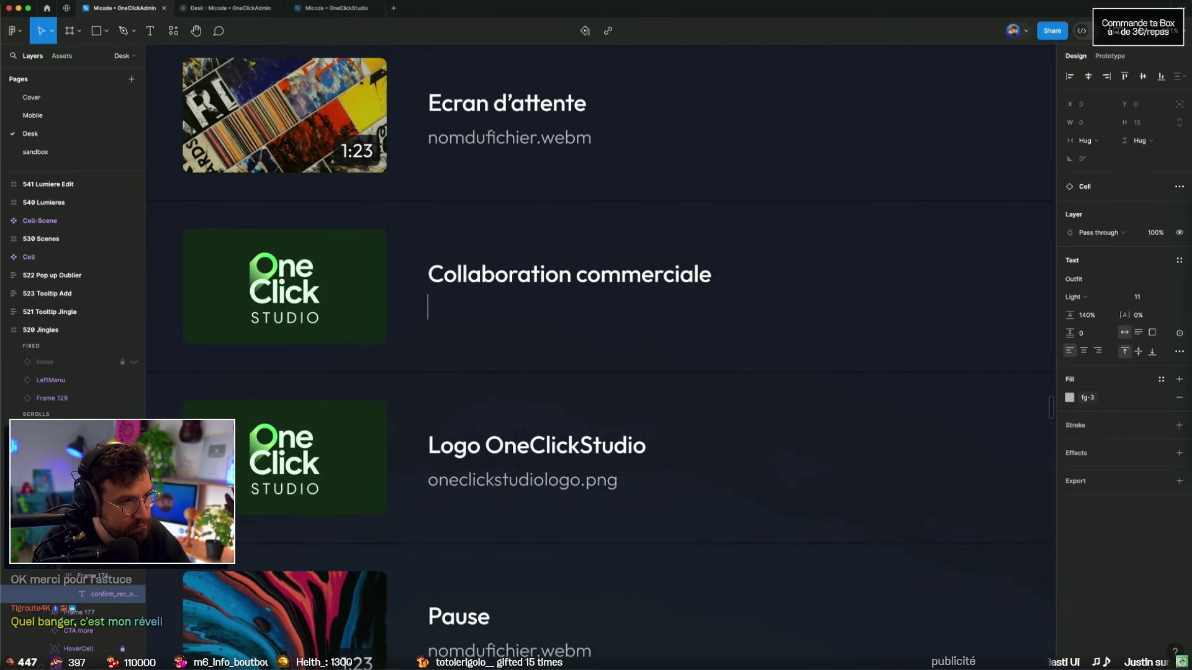
text(À partir d’un modèle)
key(Escape)
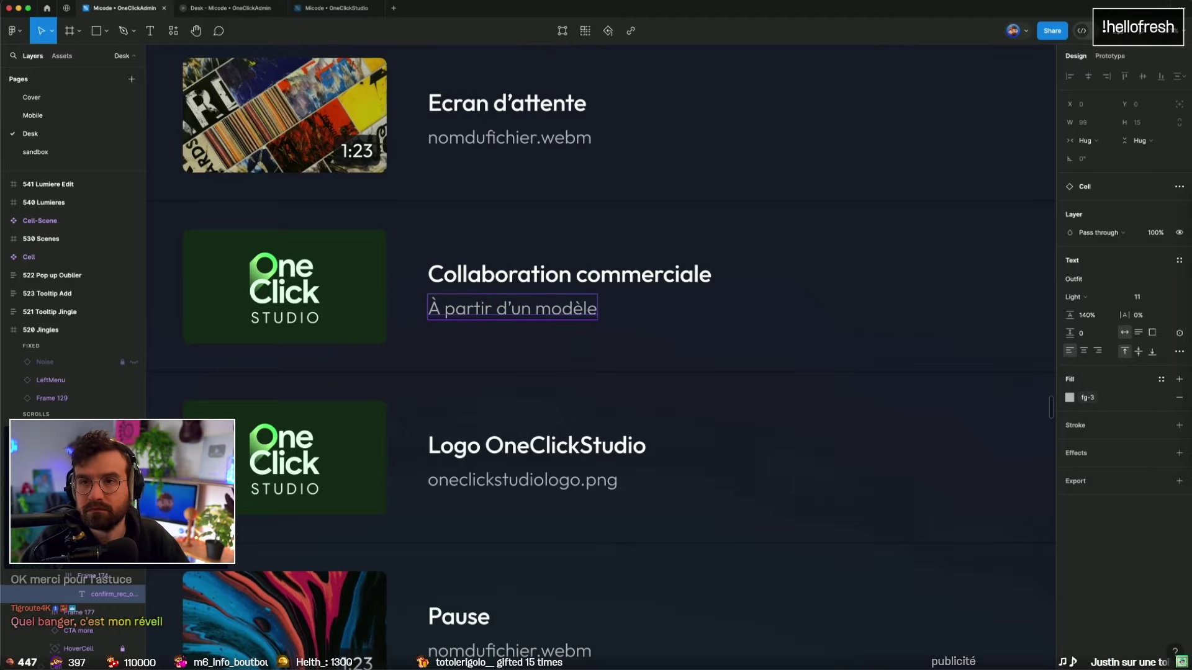
scroll(473, 303, down, 3)
scroll(473, 303, down, 3)
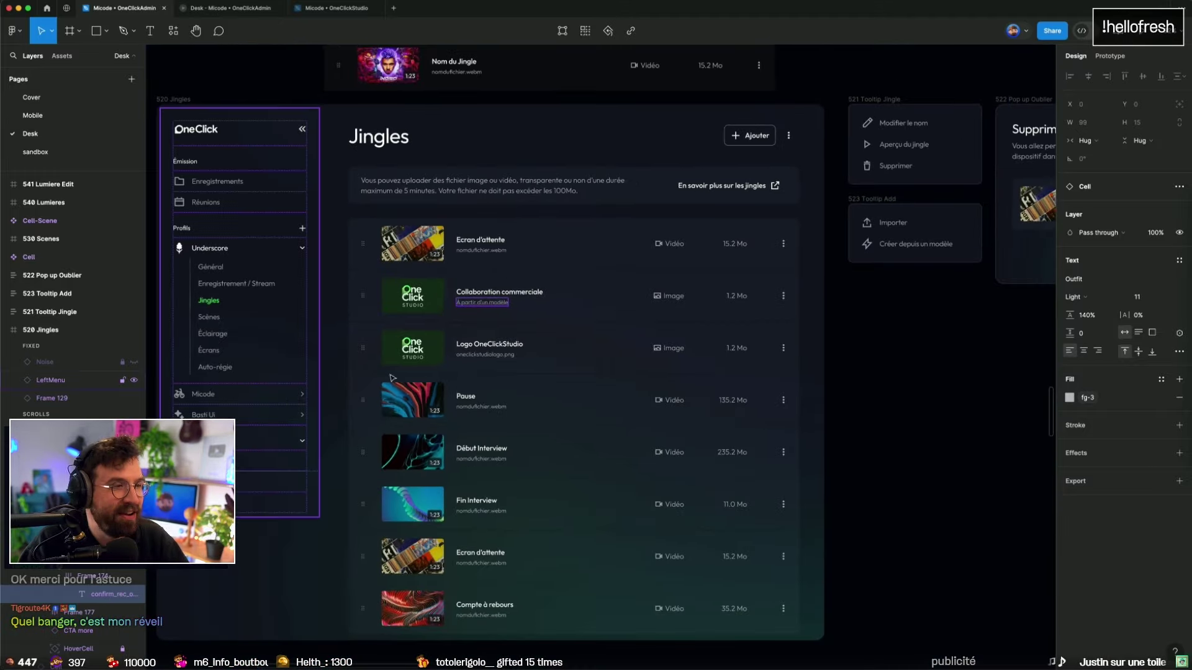
Step: Select the new Collaboration commerciale row and its thumbnail
key(Escape)
scroll(435, 301, up, 5)
scroll(375, 298, down, 5)
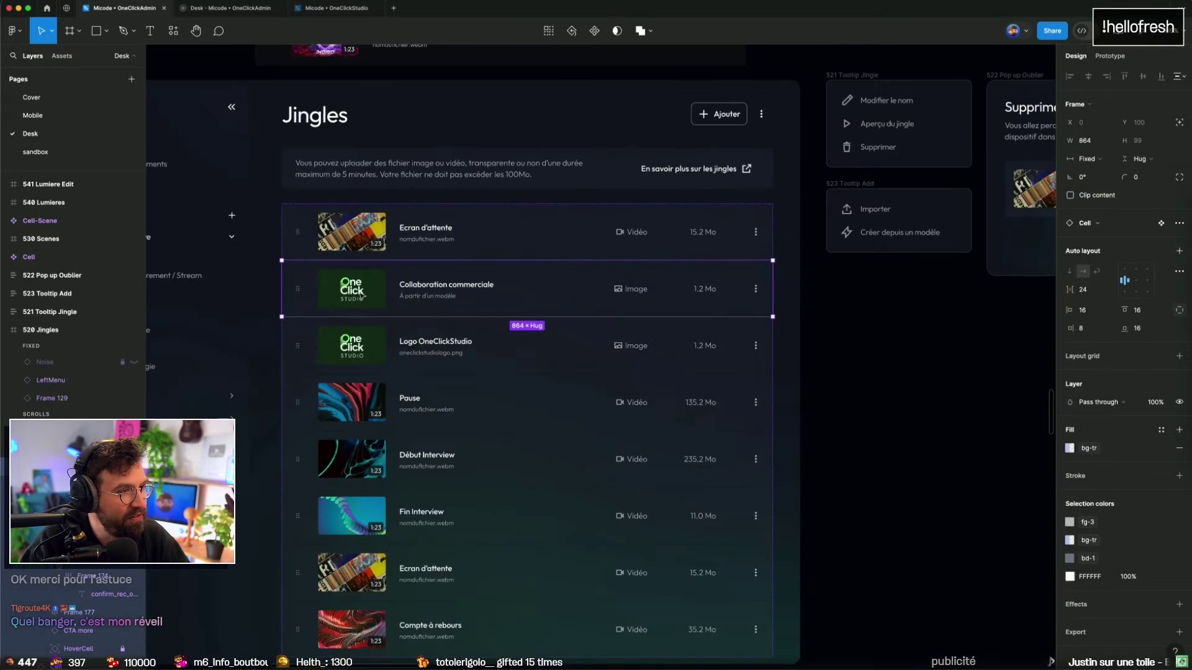
click(346, 290)
key(Escape)
click(923, 428)
scroll(922, 423, down, 3)
Step: Copy the Collaboration Commerciale template preview as an image, then select the row's image
drag(889, 404, 586, 482)
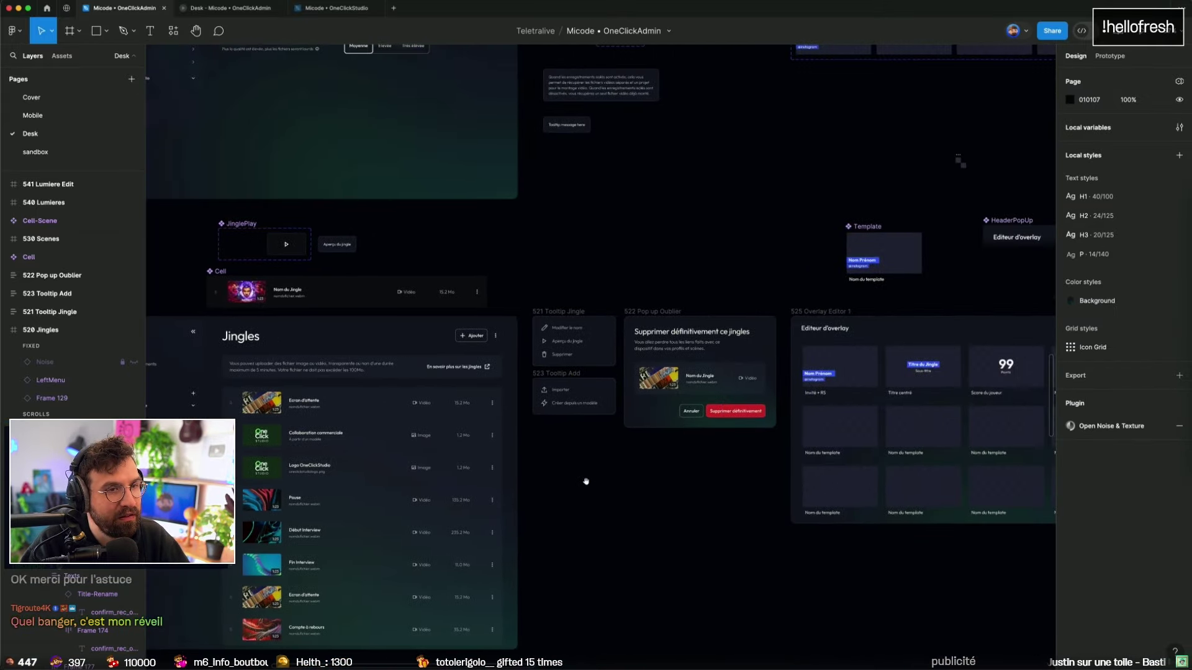
drag(886, 176, 681, 274)
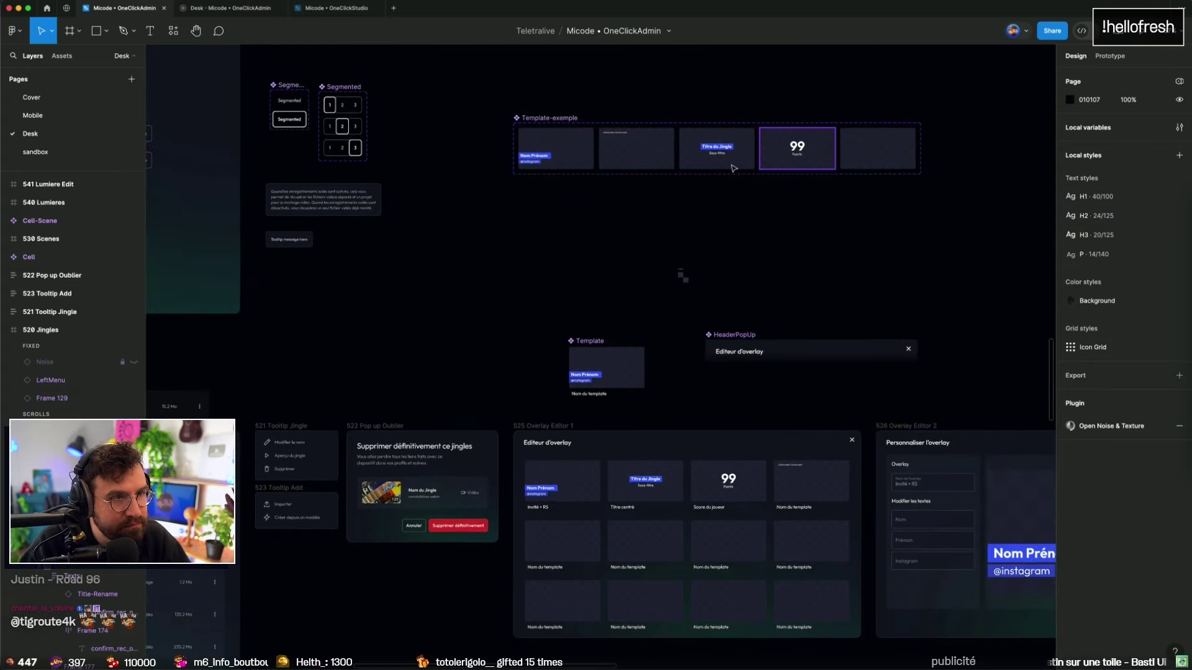
click(645, 155)
key(shift+super+c)
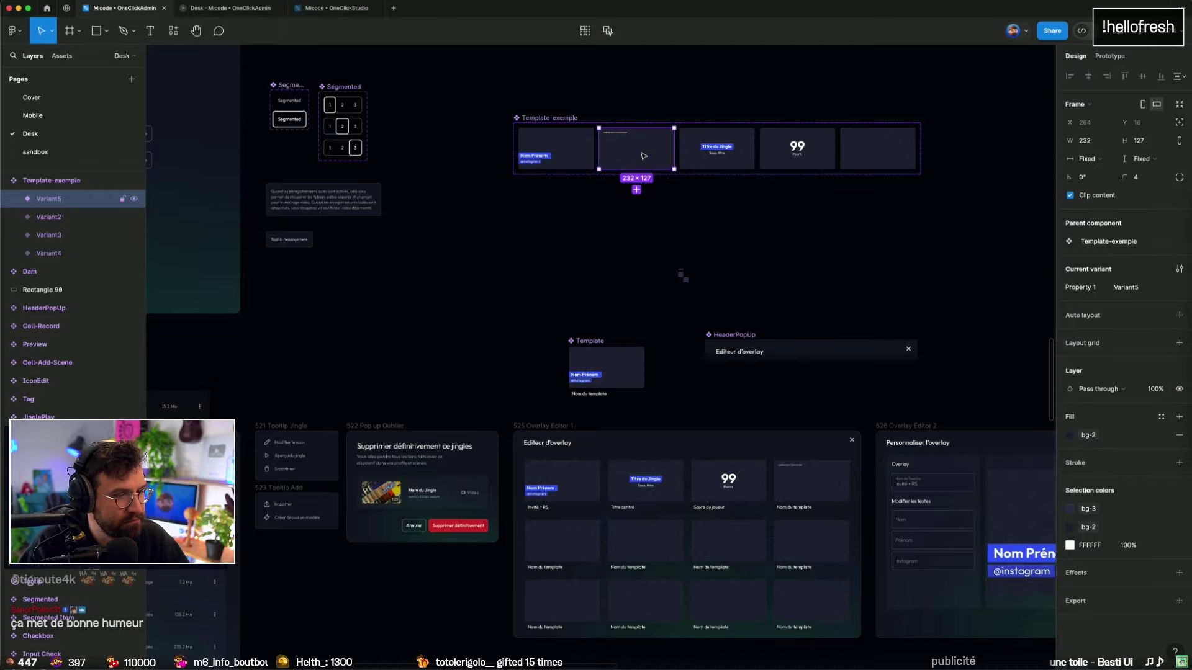
click(386, 361)
scroll(386, 361, down, 5)
scroll(556, 259, up, 5)
click(556, 259)
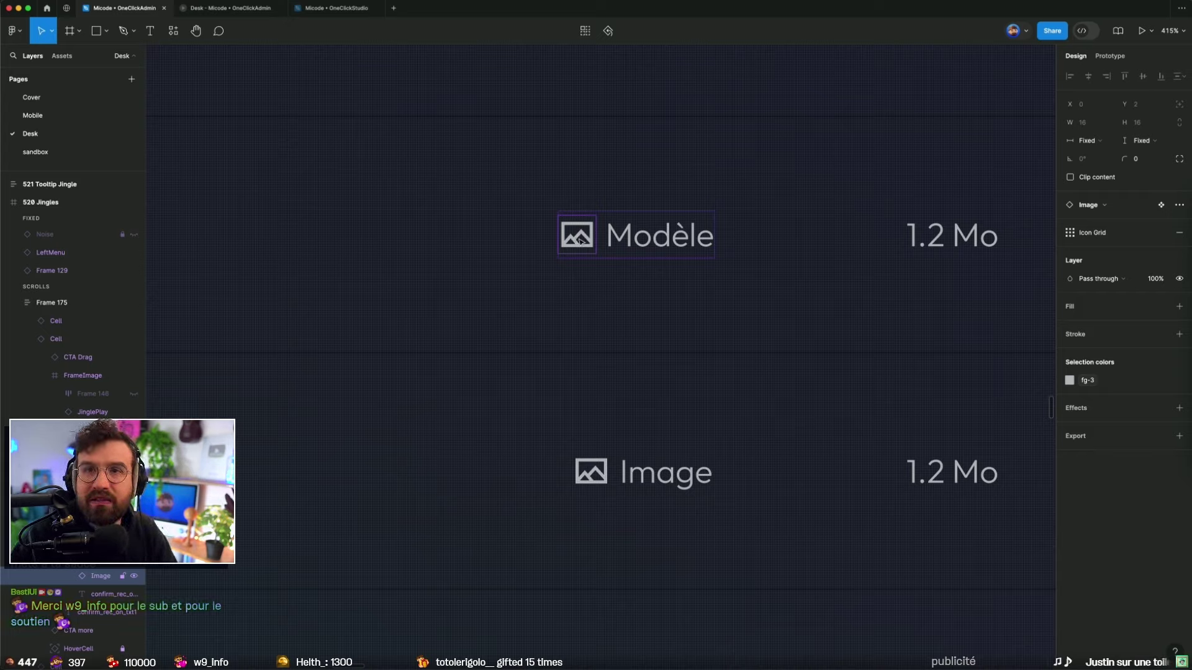
Step: Swap the row's image icon for the lightning-bolt Instant icon and zoom back to 100%
click(1075, 205)
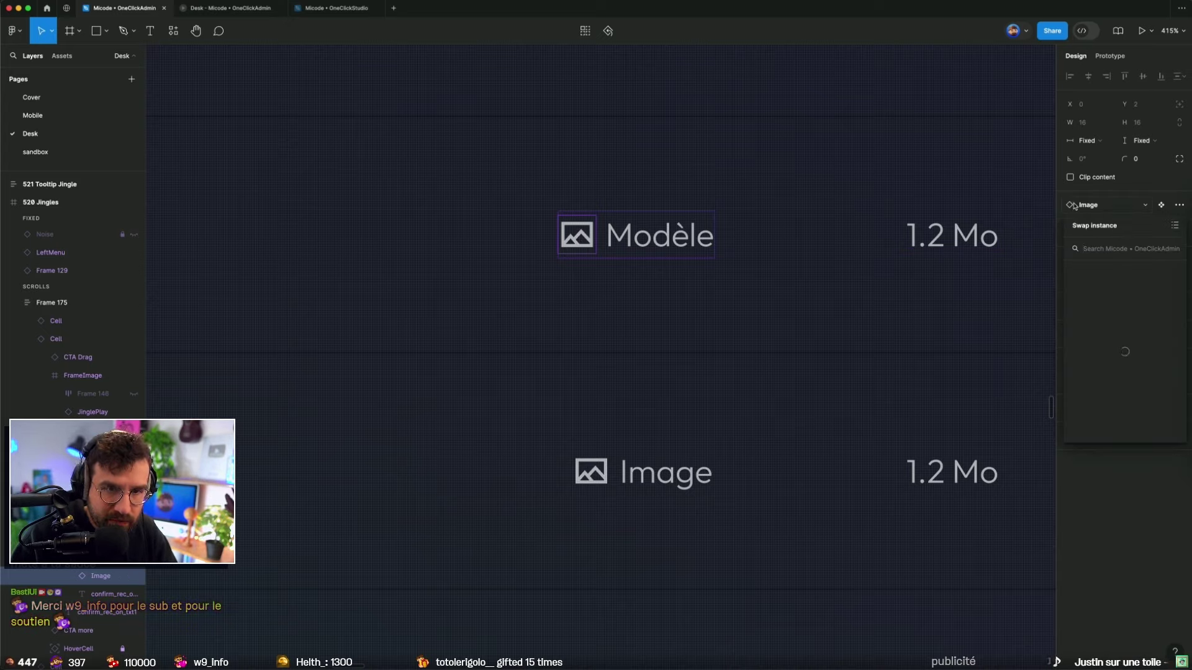
text(bolt)
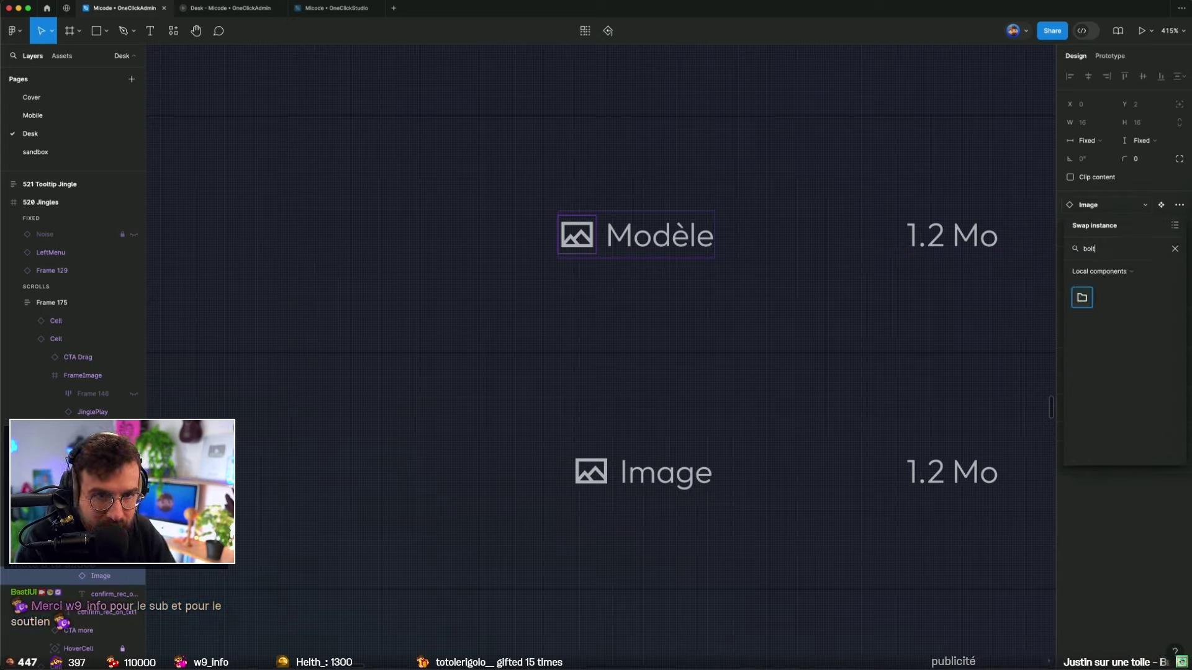
key(BackSpace)
key(BackSpace)
key(BackSpace)
text(lig)
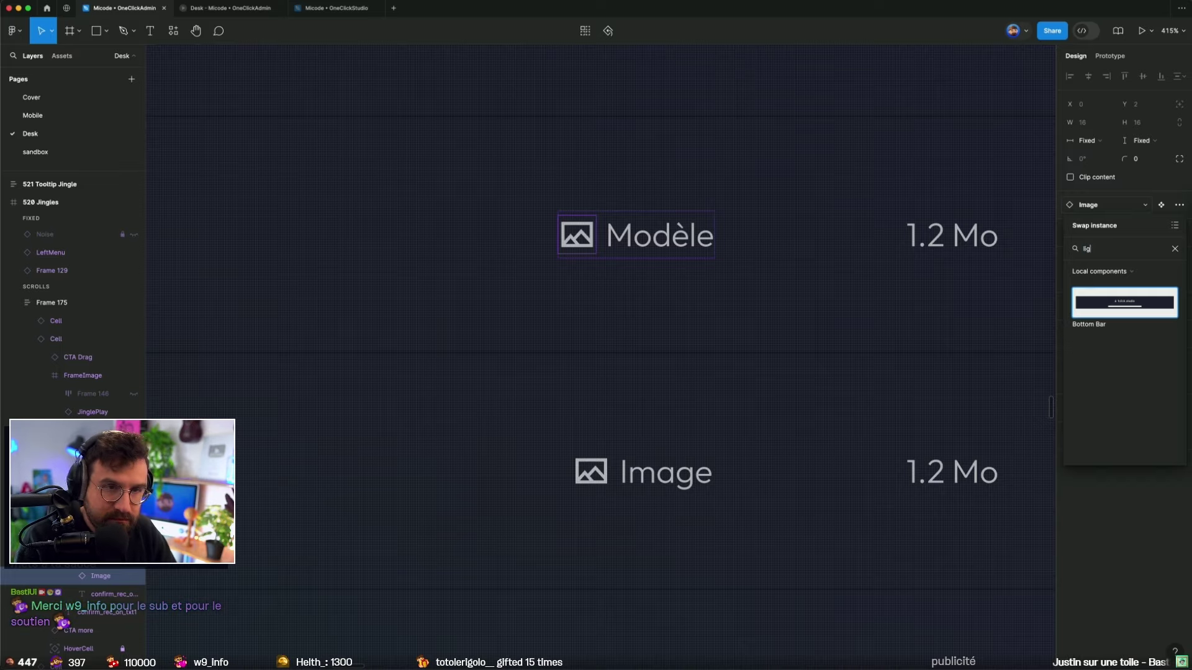
key(BackSpace)
key(BackSpace)
key(BackSpace)
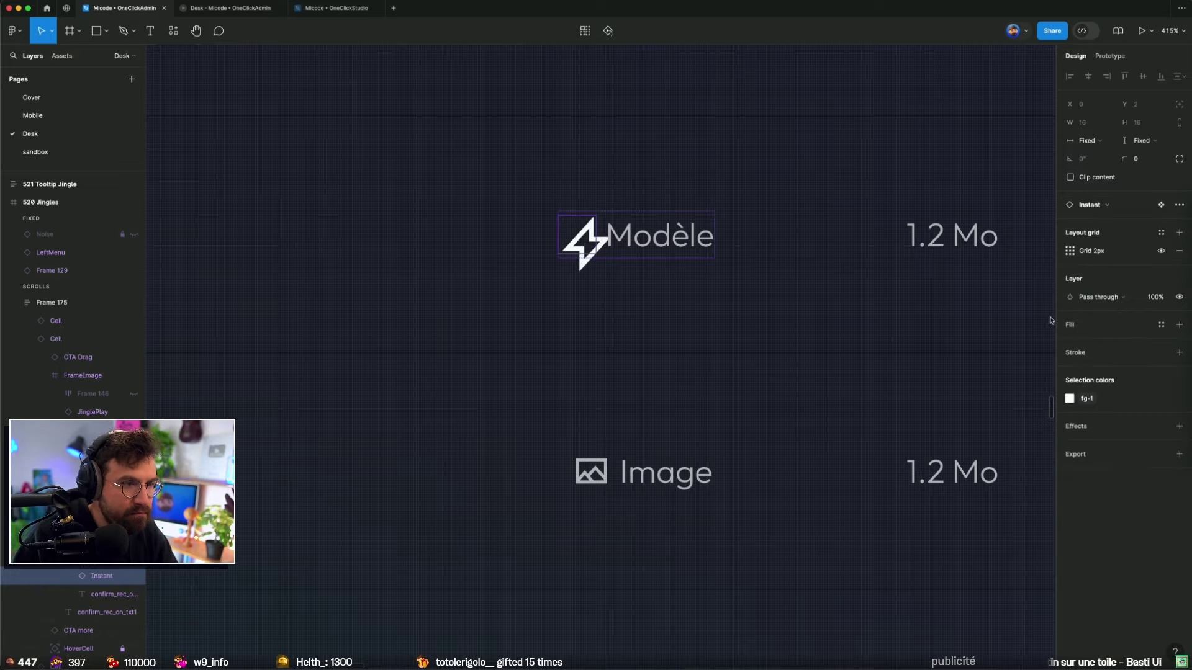
key(shift+0)
click(782, 501)
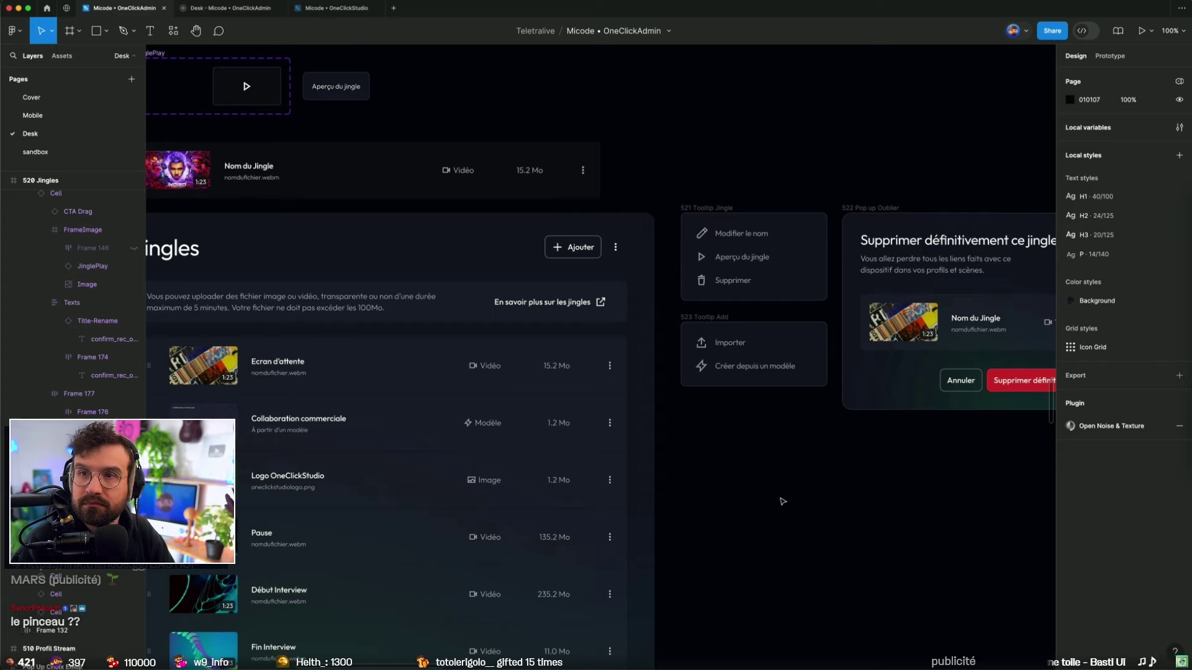
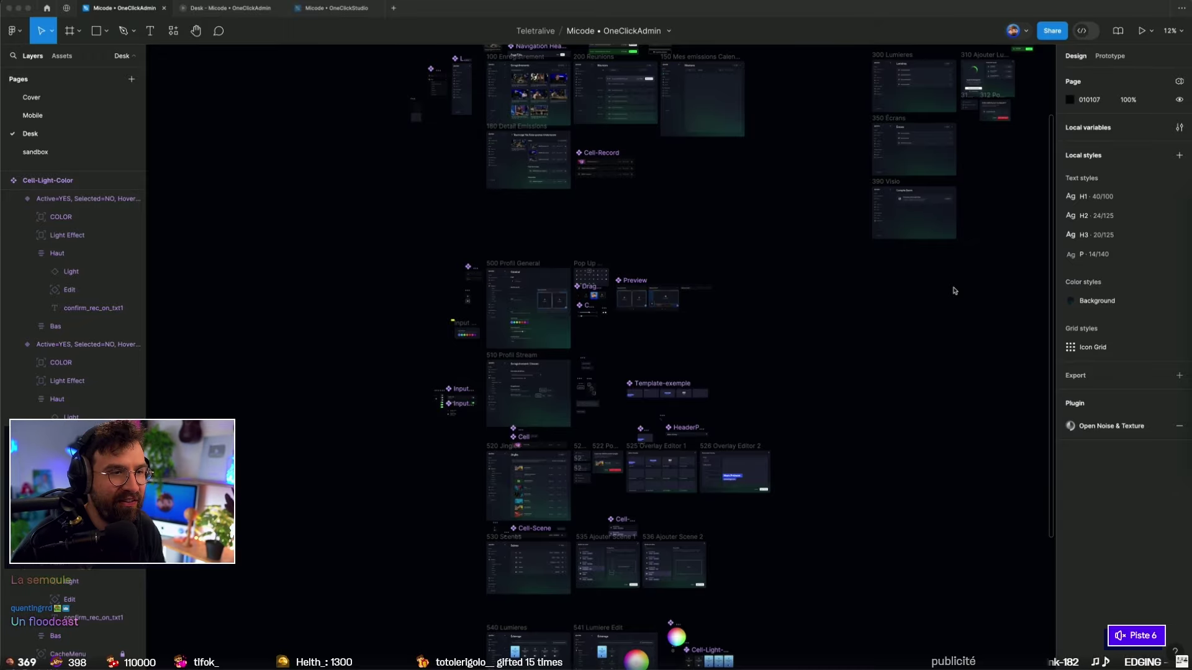
Step: Move the CellReuDesk set higher and delete the loose tall group of layers
scroll(621, 186, up, 5)
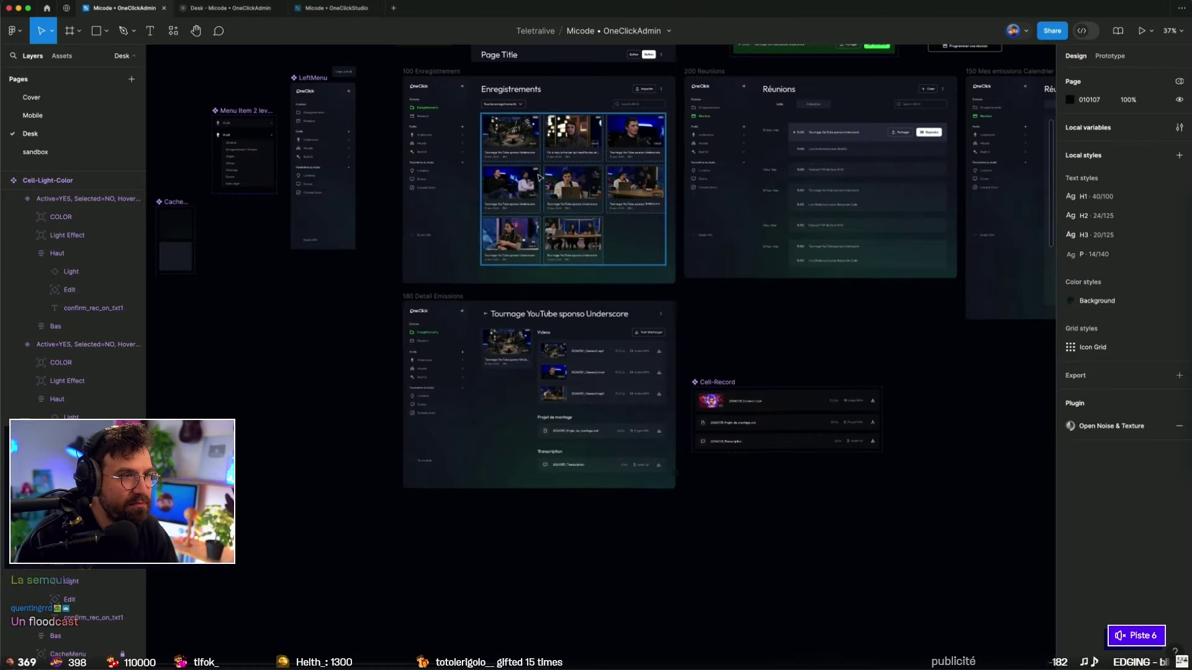
scroll(321, 253, up, 5)
click(321, 254)
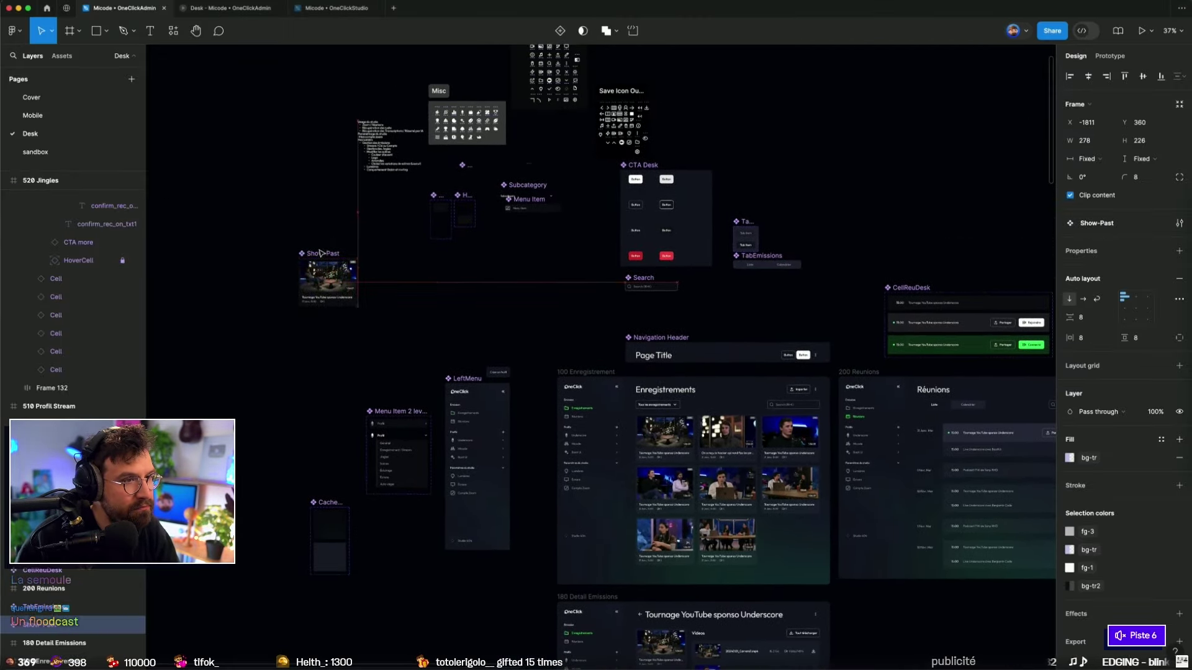
scroll(557, 297, down, 5)
click(805, 160)
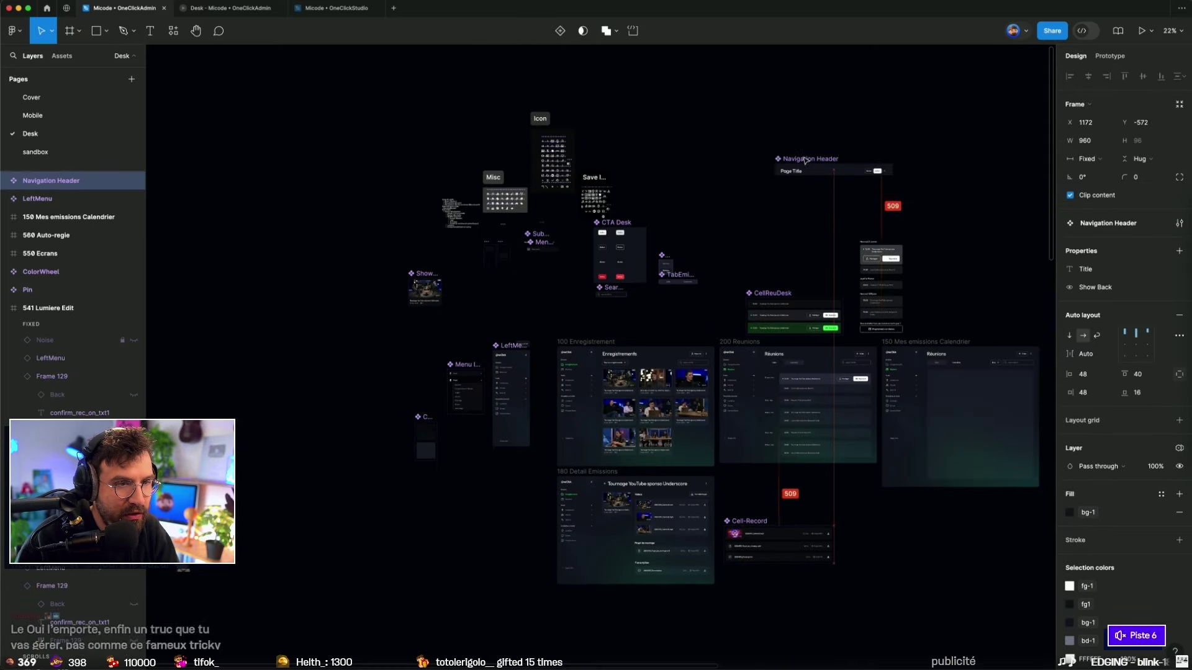
scroll(770, 248, up, 3)
scroll(770, 248, right, 3)
drag(730, 330, 726, 289)
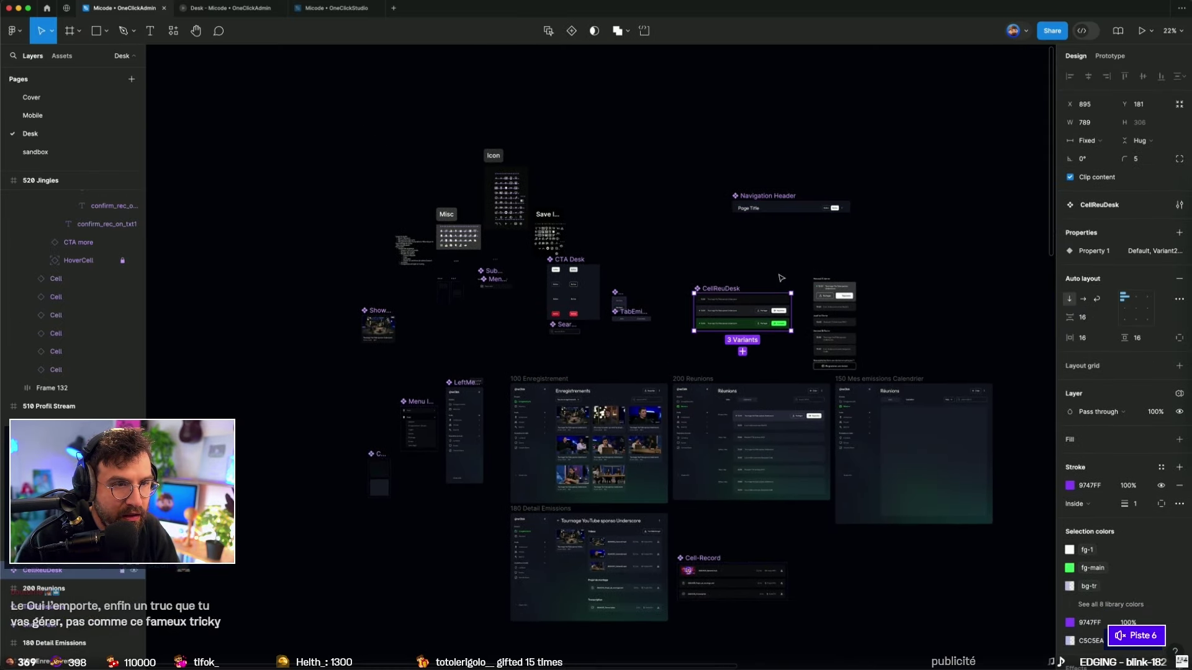
drag(802, 254, 892, 384)
key(Delete)
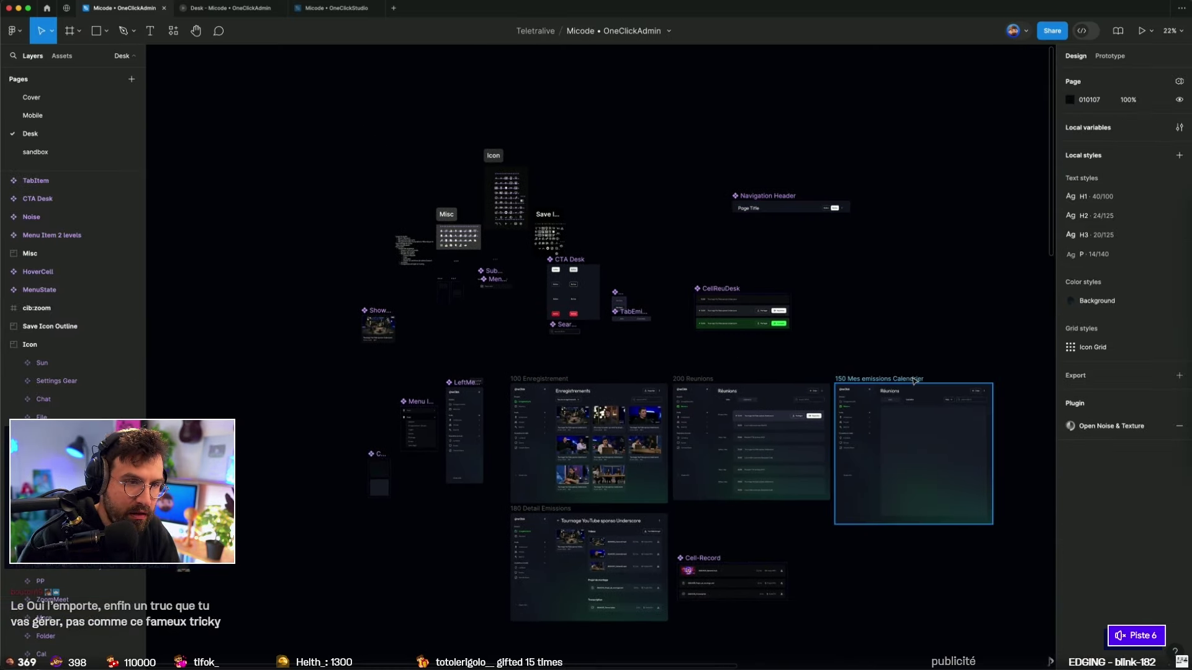
Step: Move the TabItem set up and right, with TabEmissions placed just below it
scroll(644, 321, up, 2)
scroll(644, 321, right, 3)
click(644, 320)
scroll(551, 323, up, 5)
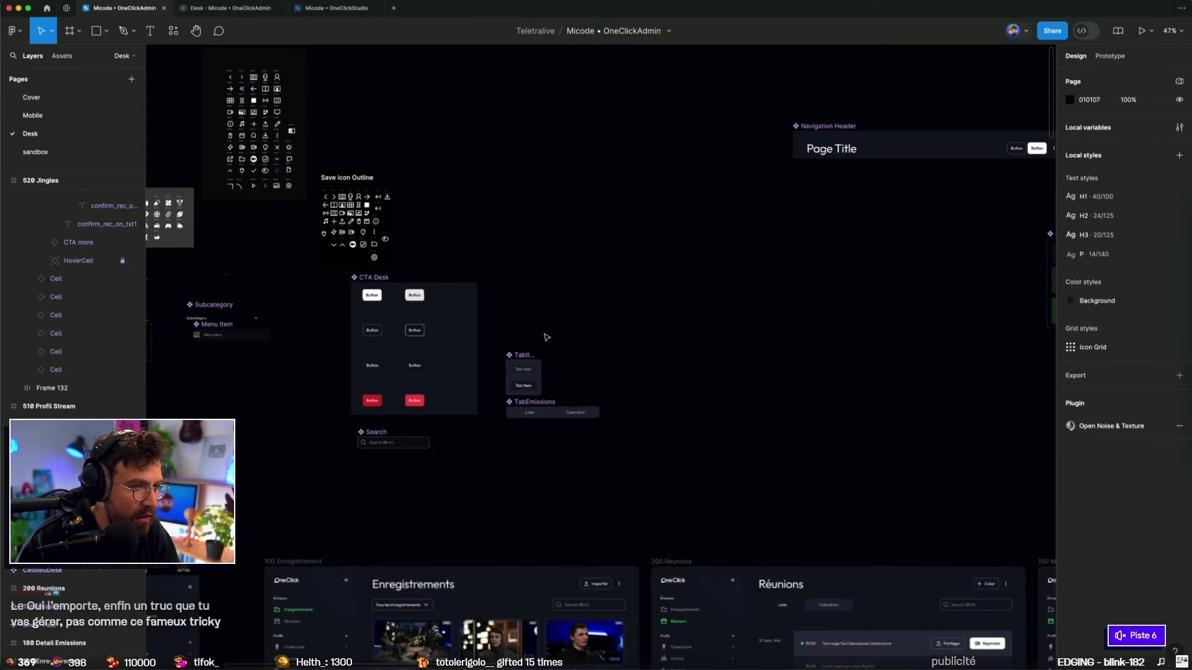
drag(536, 351, 607, 169)
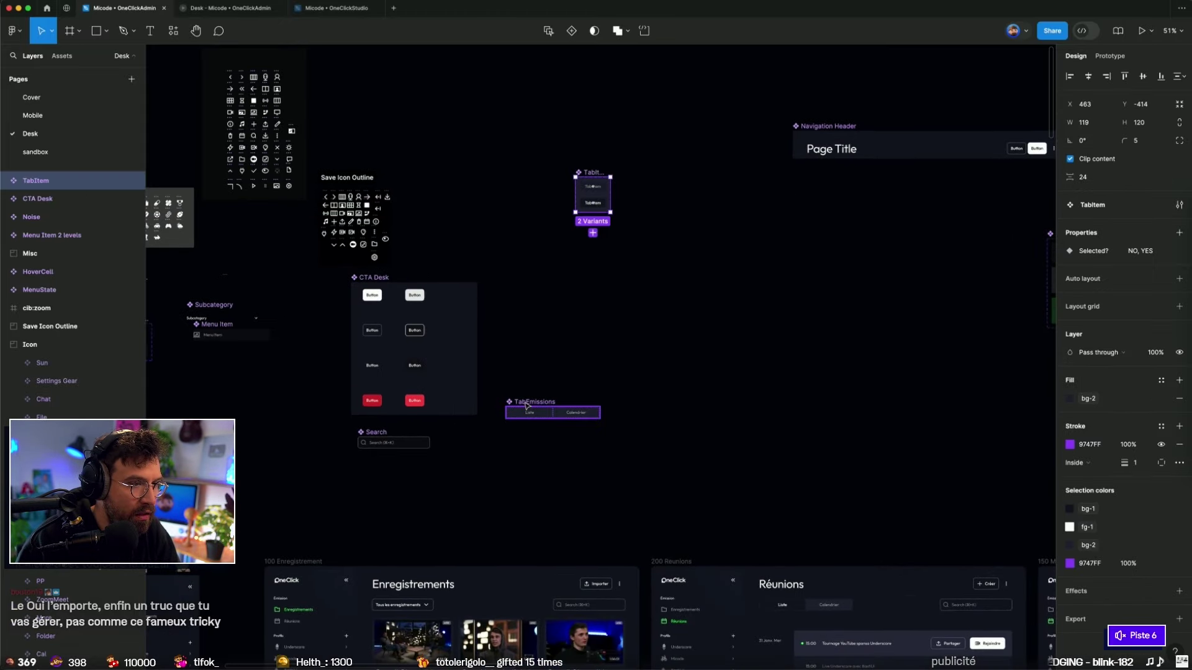
drag(526, 407, 594, 233)
Step: Send the Save Icon Outline frame to the sandbox page and return to Desk
scroll(469, 178, left, 3)
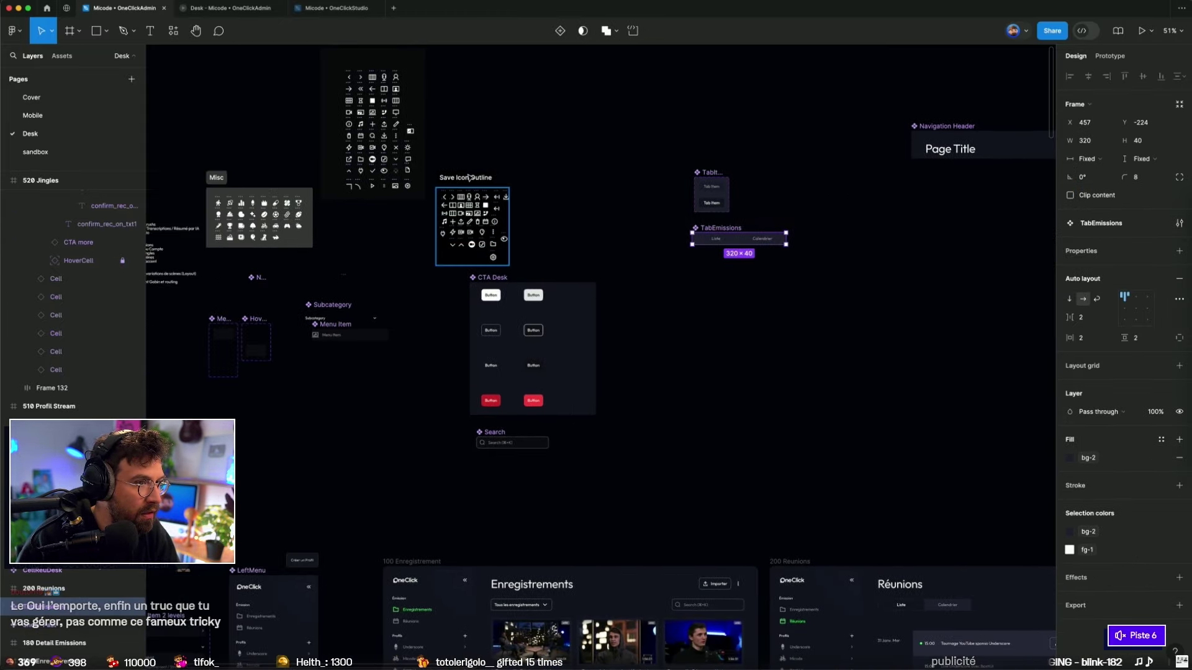
click(470, 178)
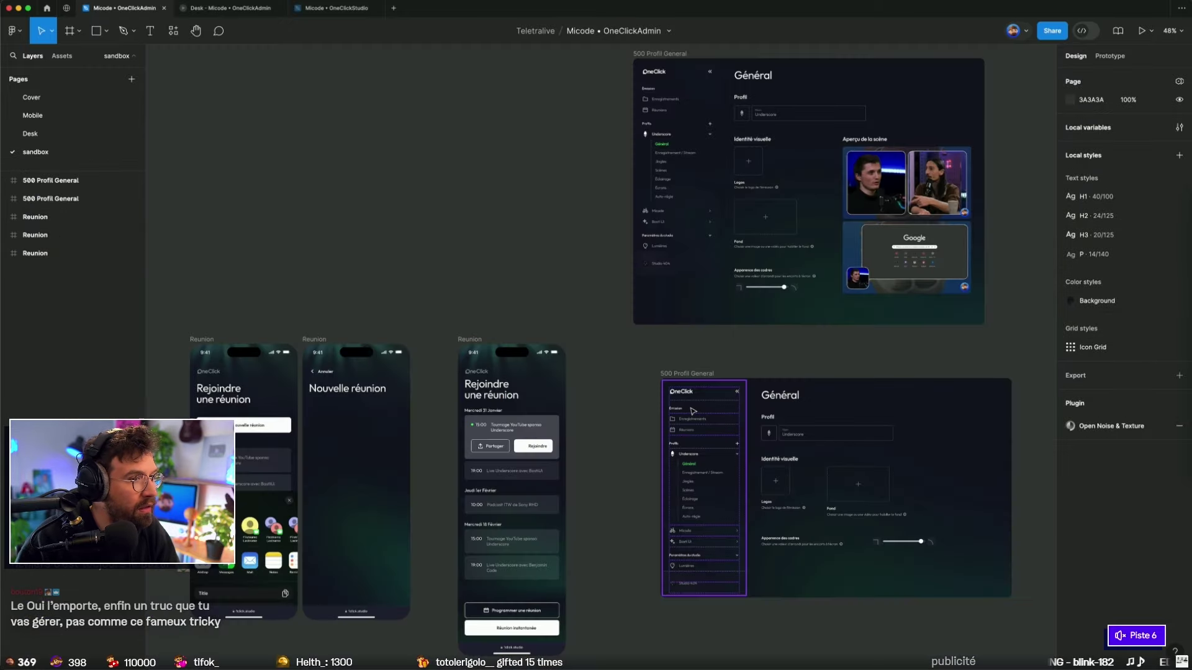
drag(50, 180, 584, 293)
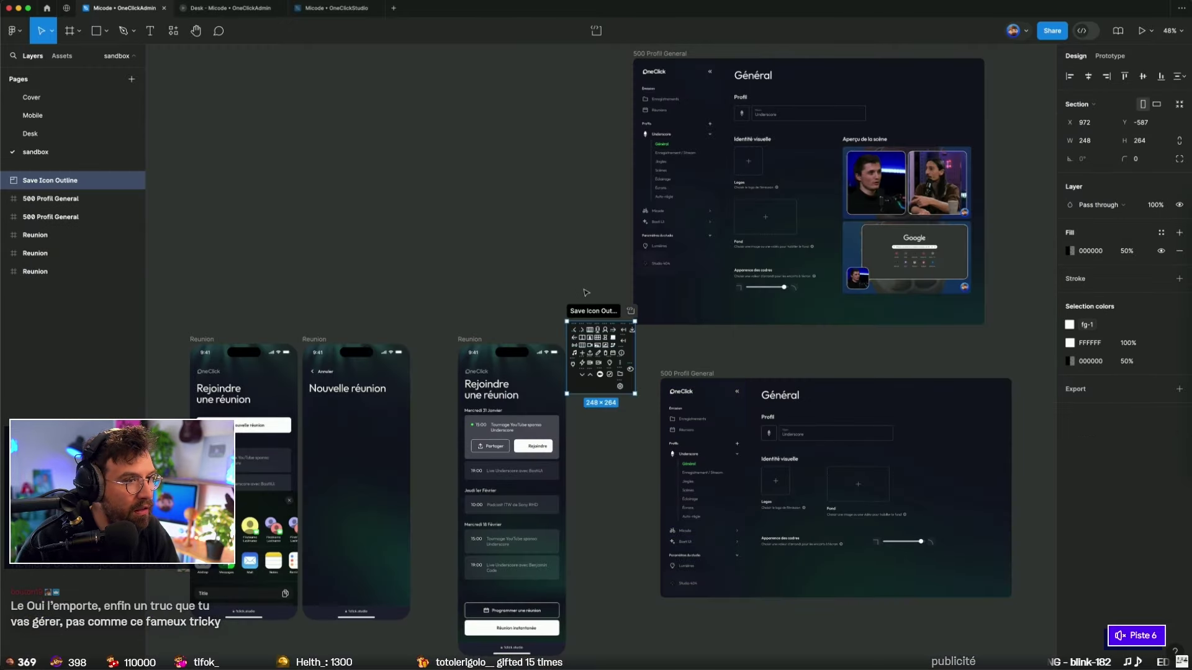
key(ctrl+z)
key(ctrl+z)
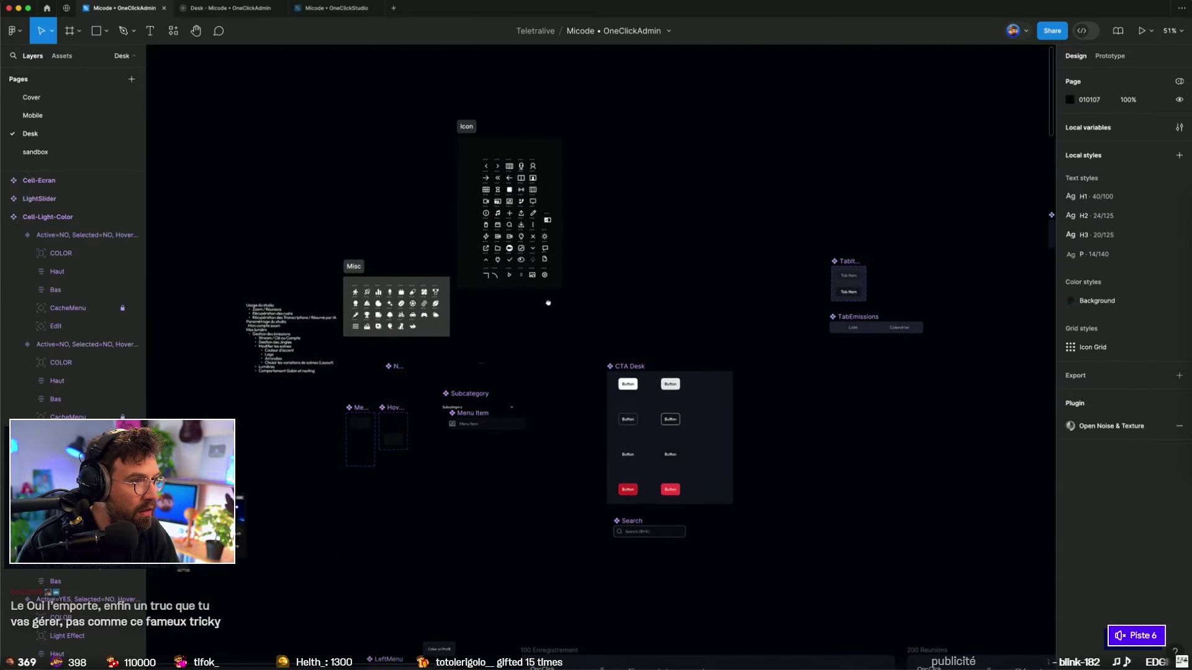
Step: Move the Icon section up-left, set Misc beside it, and delete the text notes block
mouse_move(483, 133)
mouse_down()
mouse_move(379, 71)
mouse_move(299, 70)
mouse_up()
scroll(402, 419, left, 3)
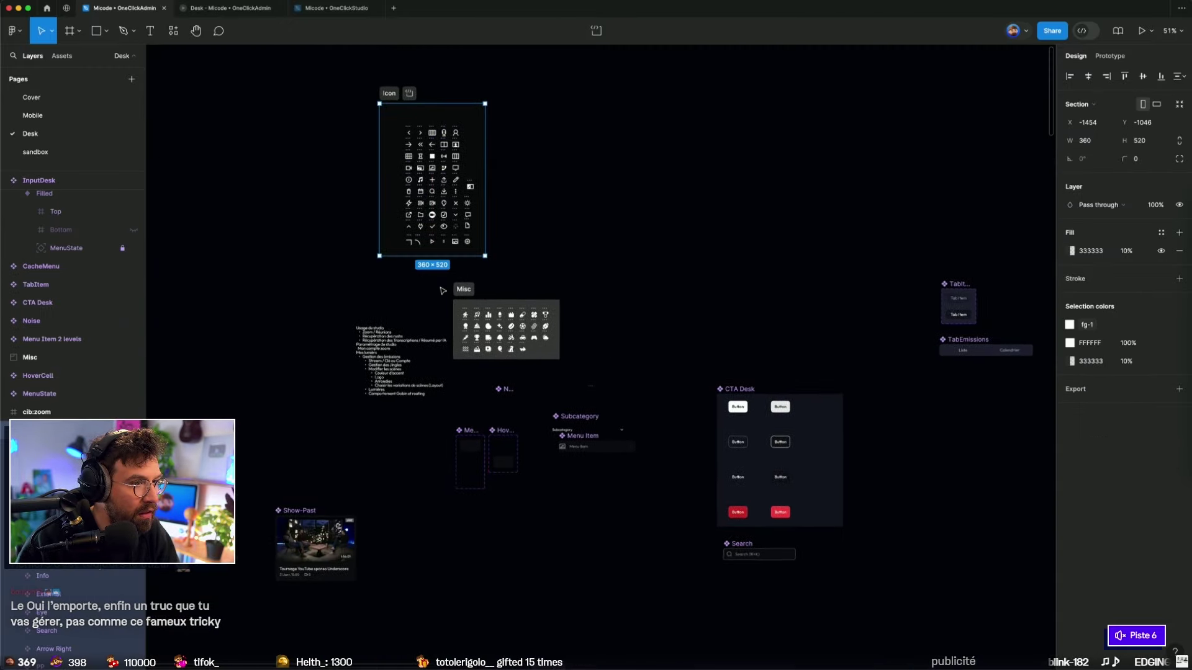
drag(463, 291, 502, 96)
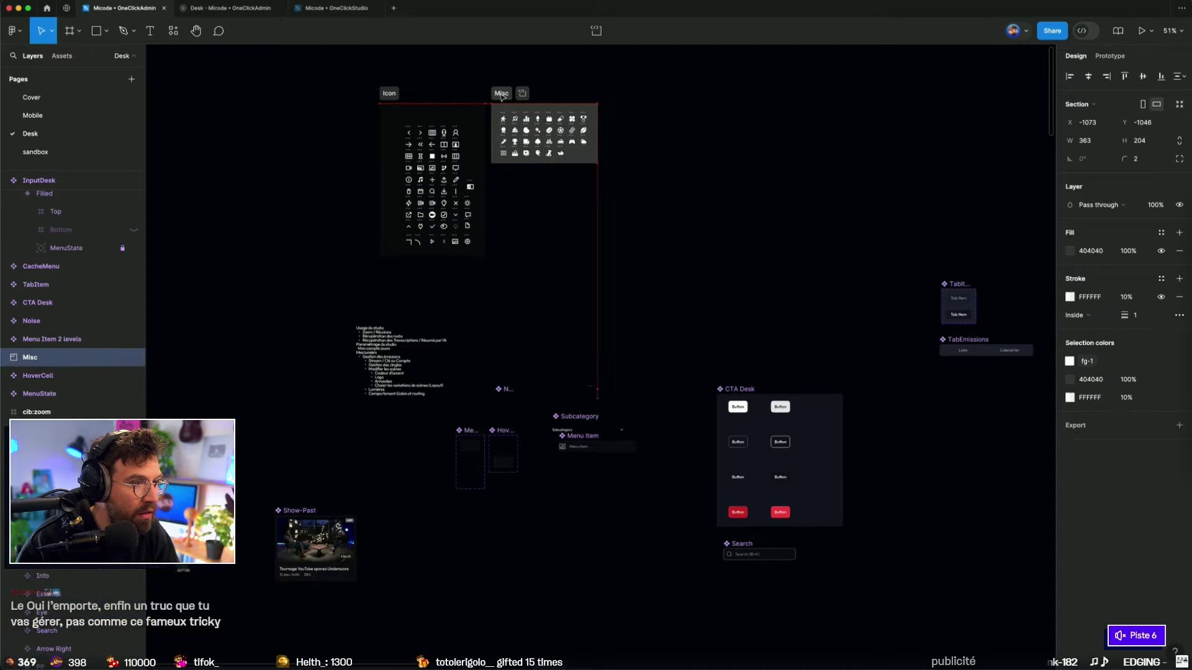
click(403, 360)
key(Delete)
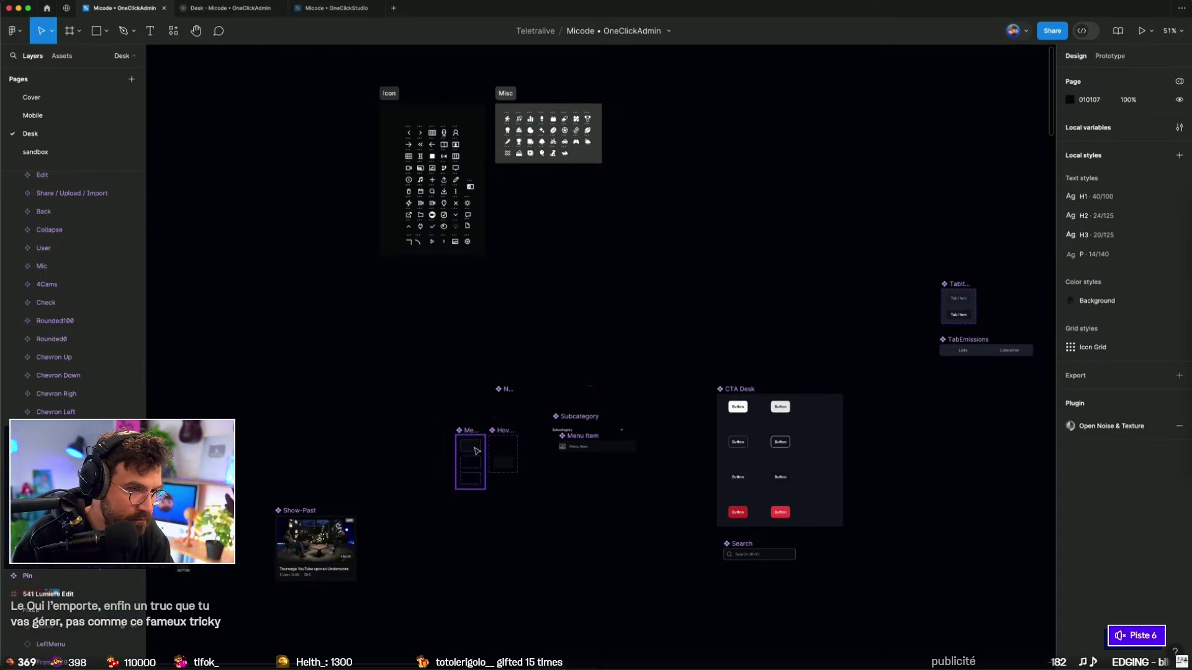
Step: Move MenuState and HoverCell up and right, and delete the cib:zoom frame
click(502, 454)
shift+click(470, 463)
drag(472, 430, 708, 121)
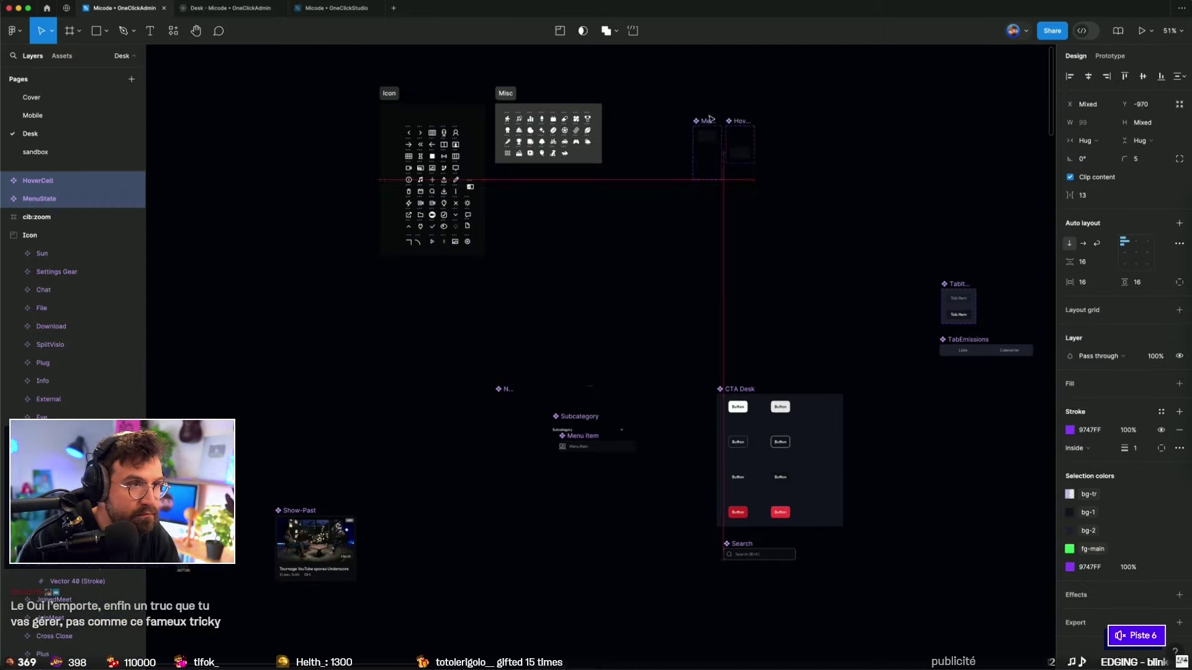
click(612, 372)
scroll(612, 391, up, 10)
click(561, 358)
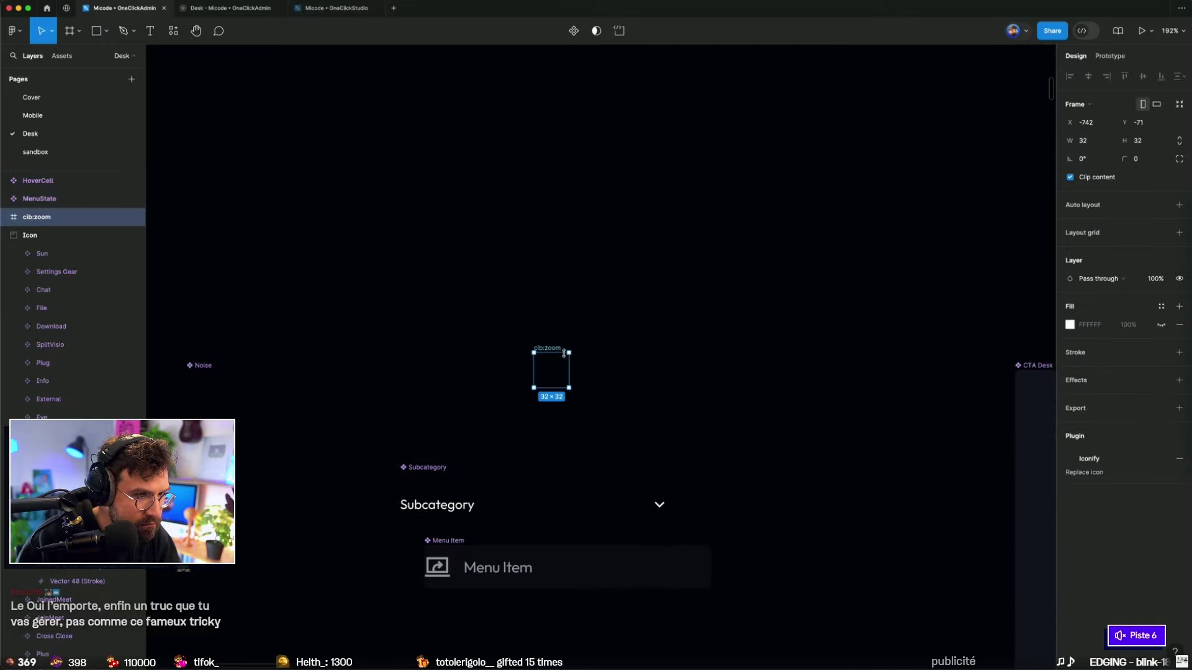
key(Return)
key(Delete)
Step: Move the CTA Desk set up and right, then select TabItem with TabEmissions
scroll(556, 370, down, 3)
scroll(556, 370, down, 2)
scroll(577, 351, left, 2)
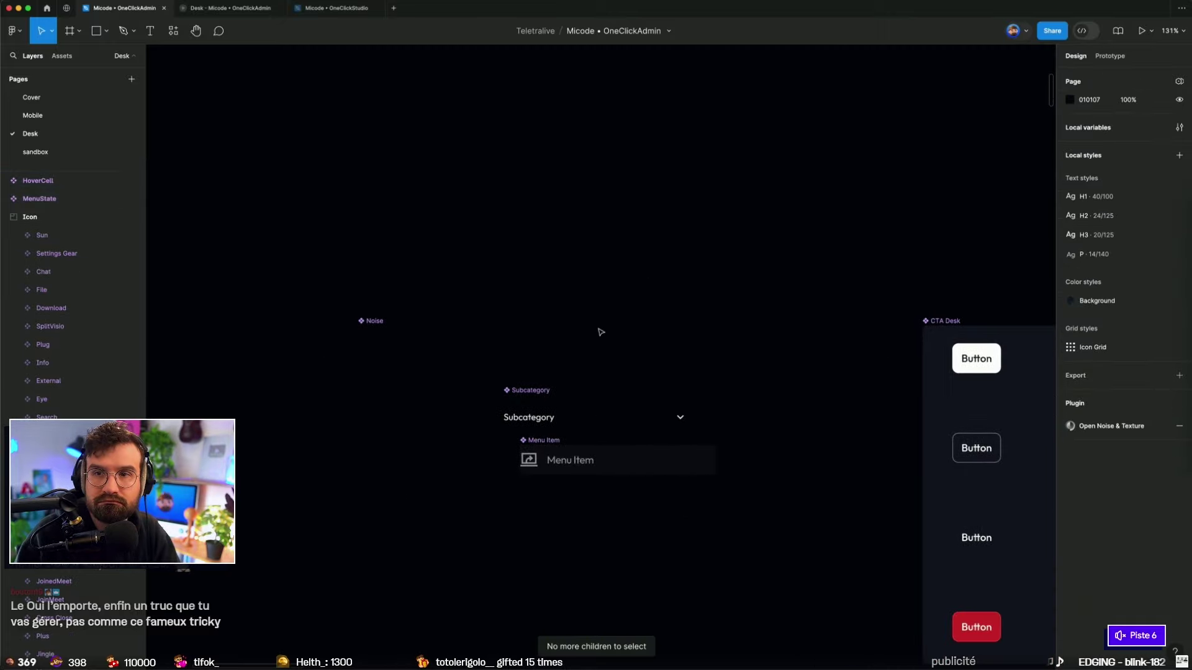
click(362, 332)
scroll(619, 257, down, 5)
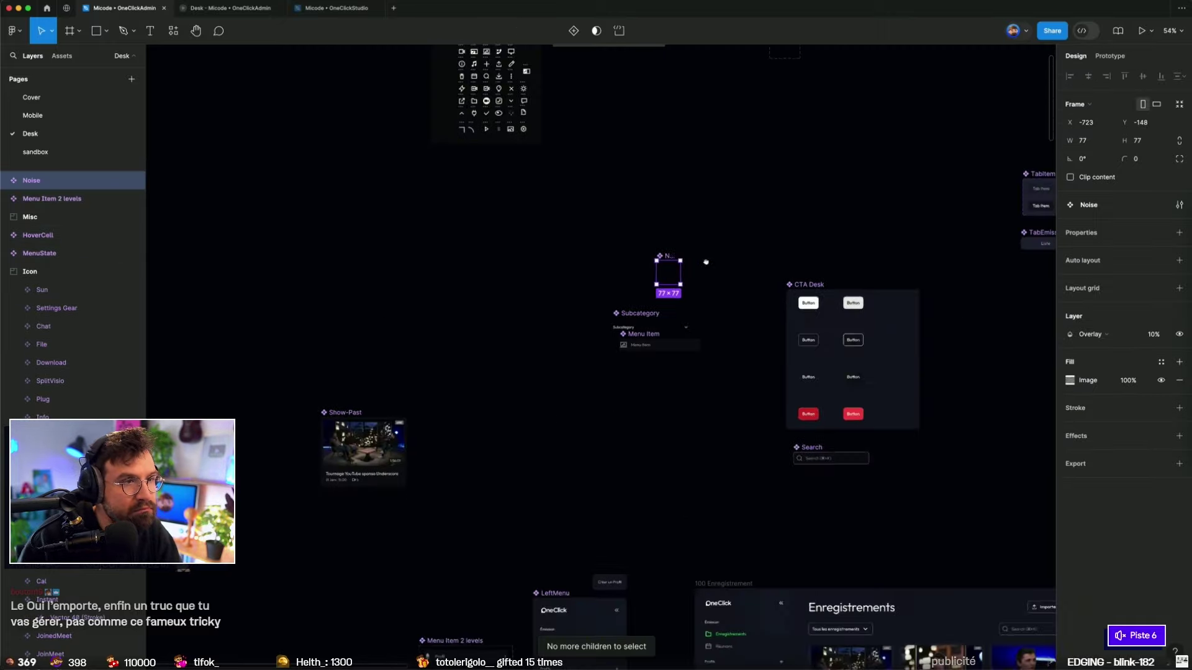
scroll(617, 373, up, 3)
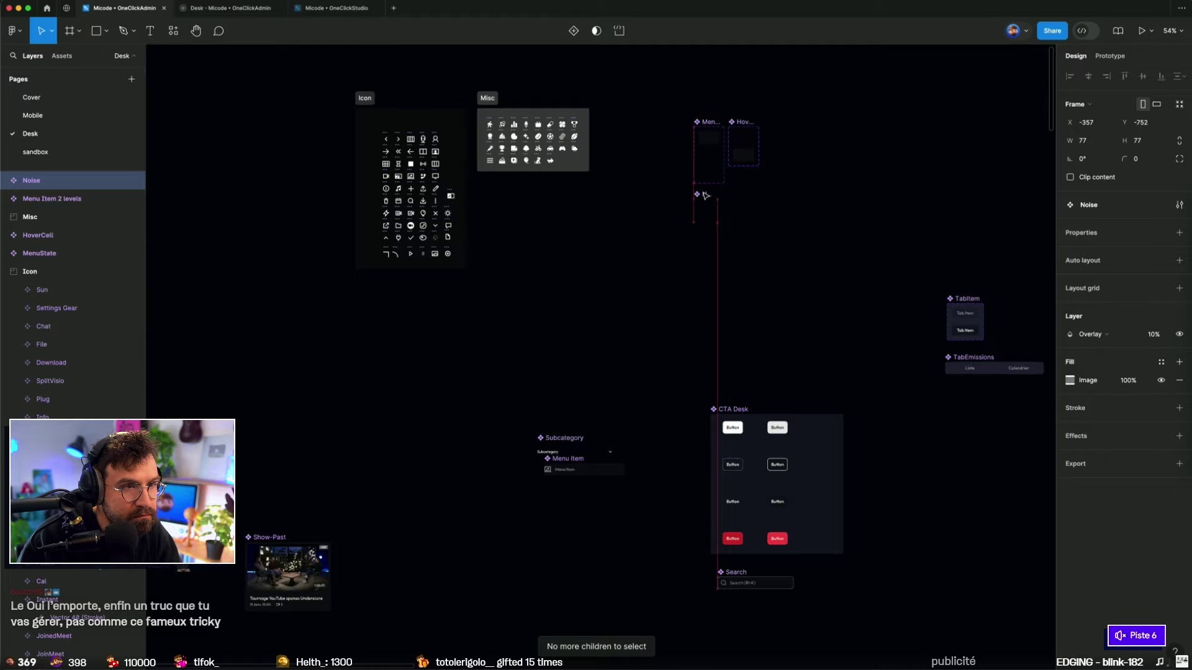
key(Escape)
scroll(683, 260, right, 5)
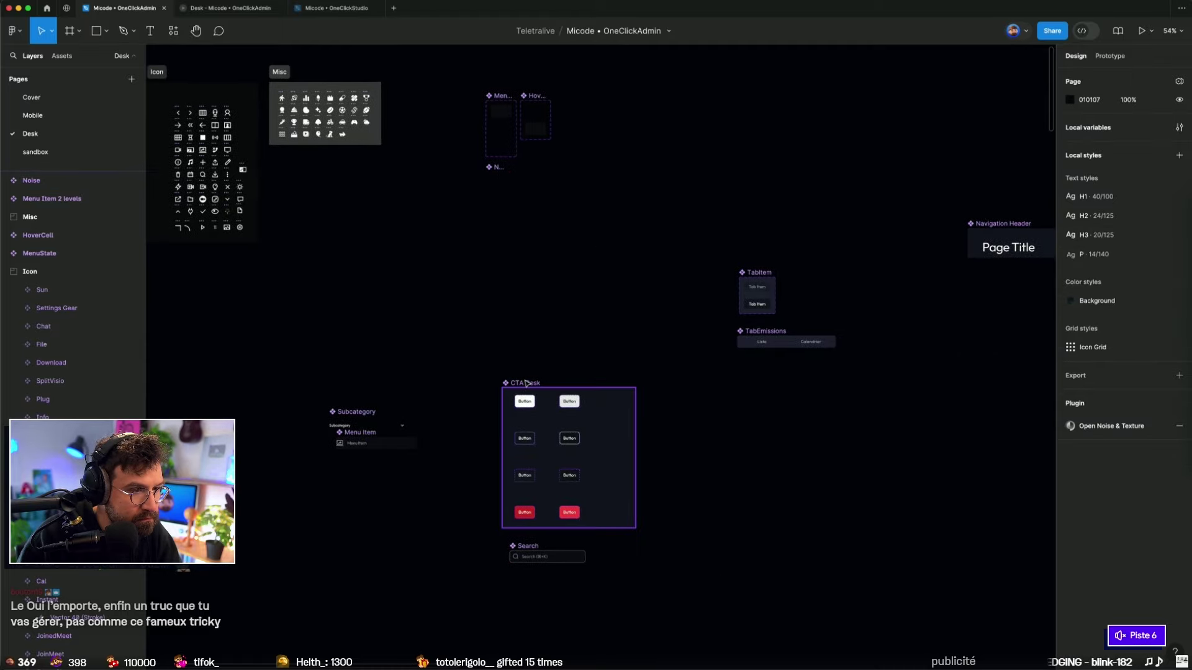
drag(526, 384, 622, 84)
scroll(683, 310, up, 5)
mouse_move(802, 561)
mouse_down()
mouse_move(702, 431)
mouse_move(686, 549)
mouse_up()
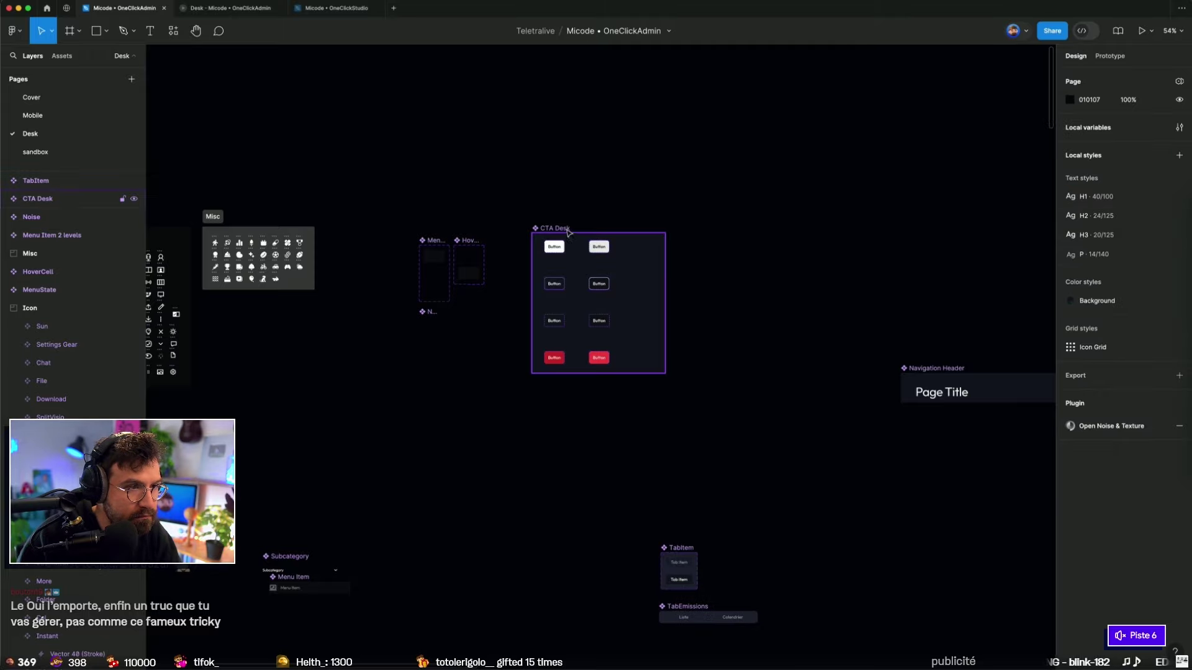
Step: Move the tabs below CTA Desk and generate a Propstar property table for CTA Desk
drag(628, 281, 672, 285)
key(super+slash)
text(pro)
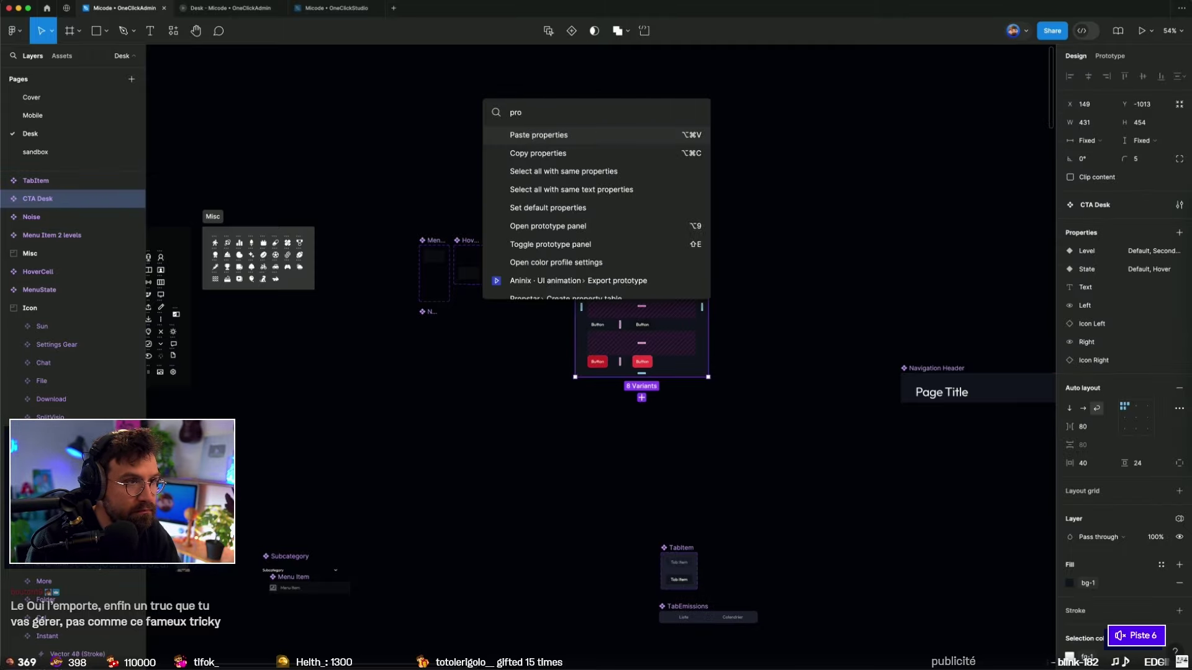
text(ps)
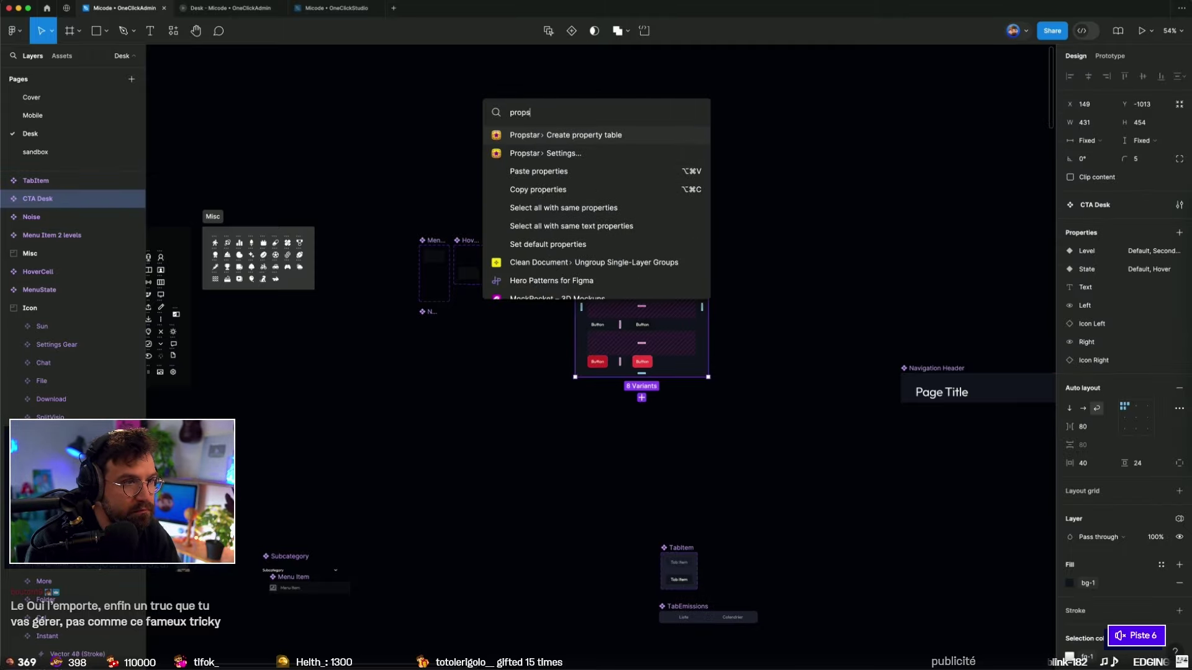
key(Return)
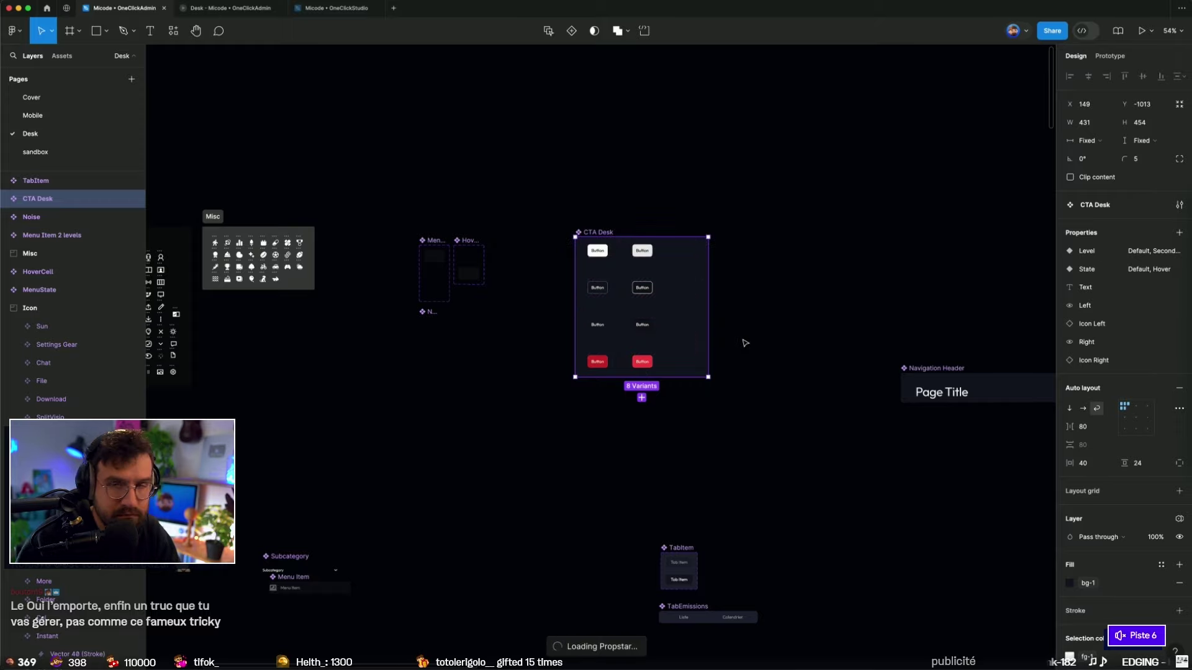
drag(384, 145, 849, 121)
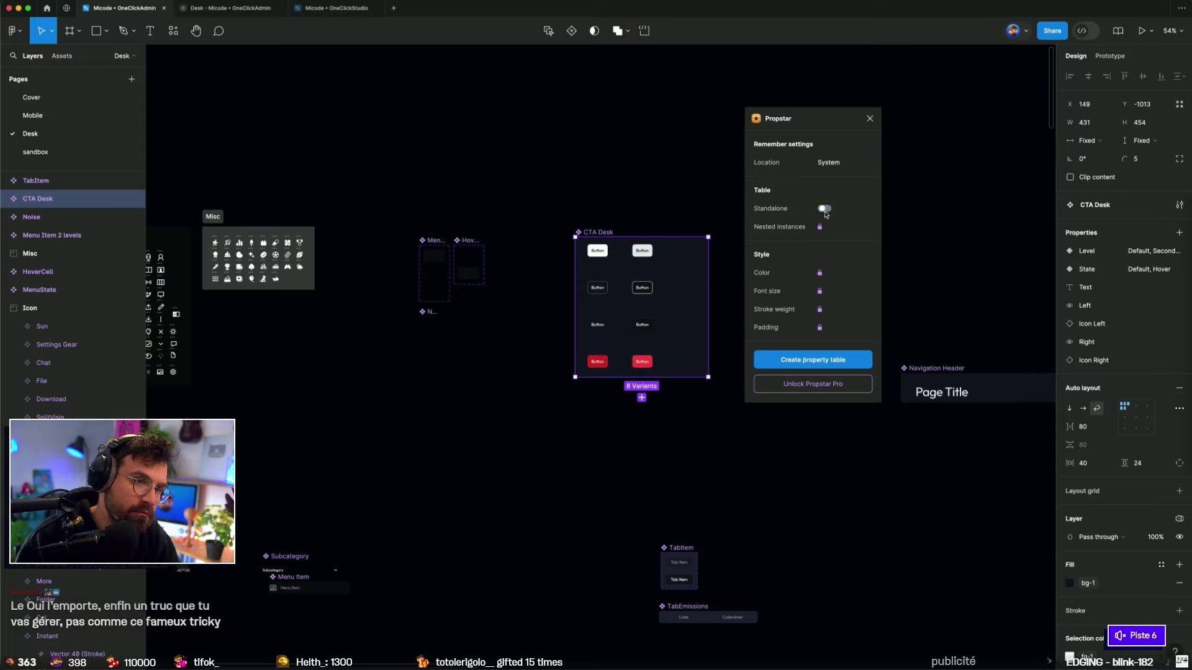
click(834, 360)
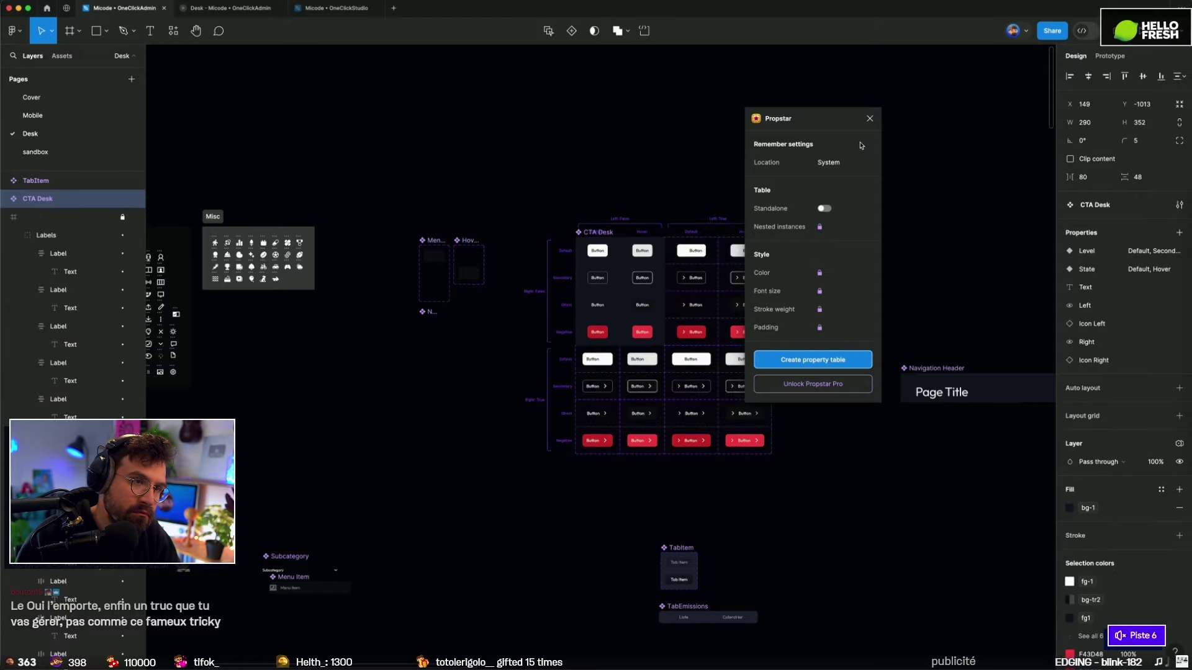
click(869, 118)
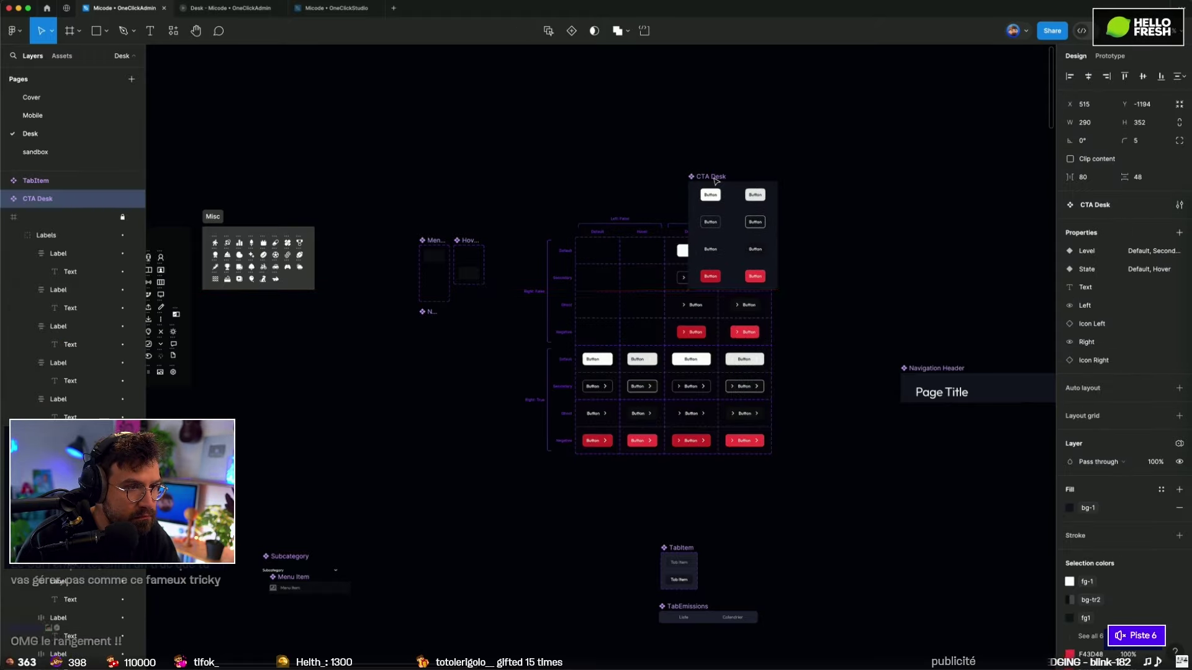
Step: Group the Propstar property table with the CTA Desk variants as Group 15
click(550, 197)
drag(549, 197, 829, 514)
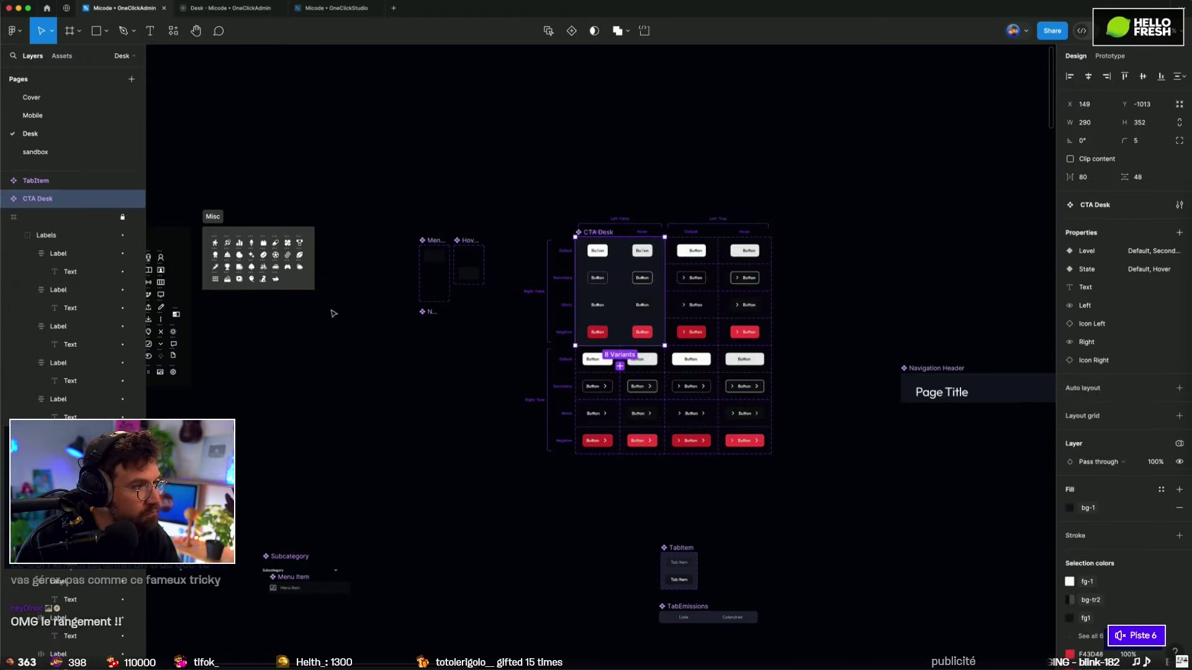
drag(498, 173, 800, 481)
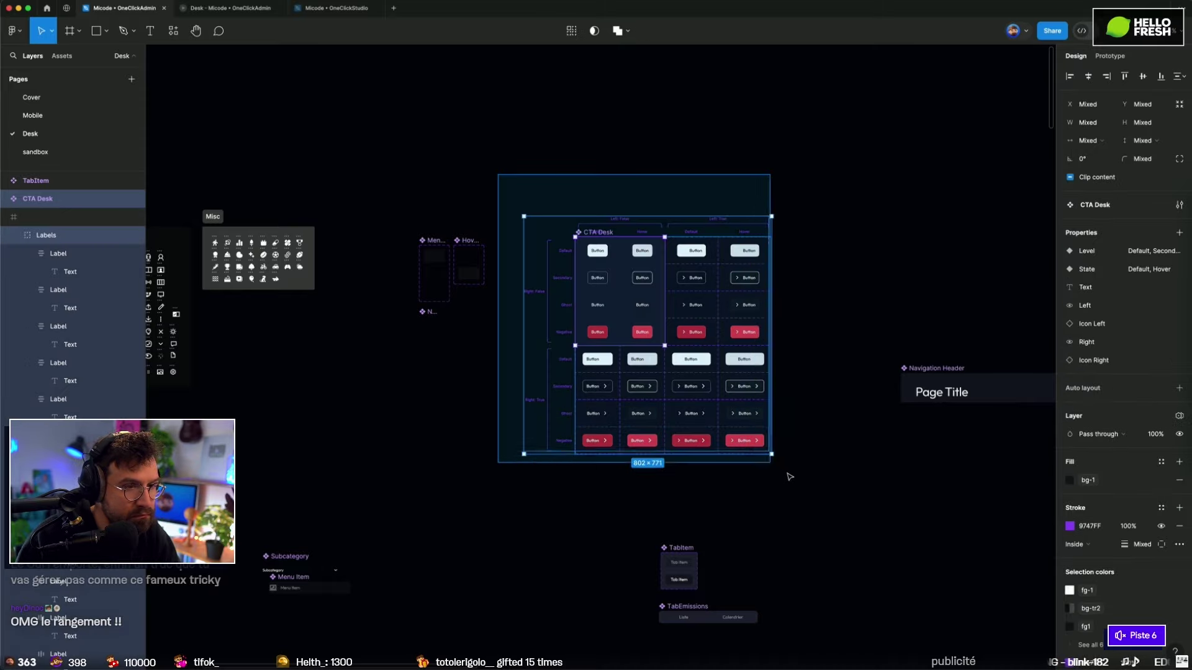
key(ctrl+g)
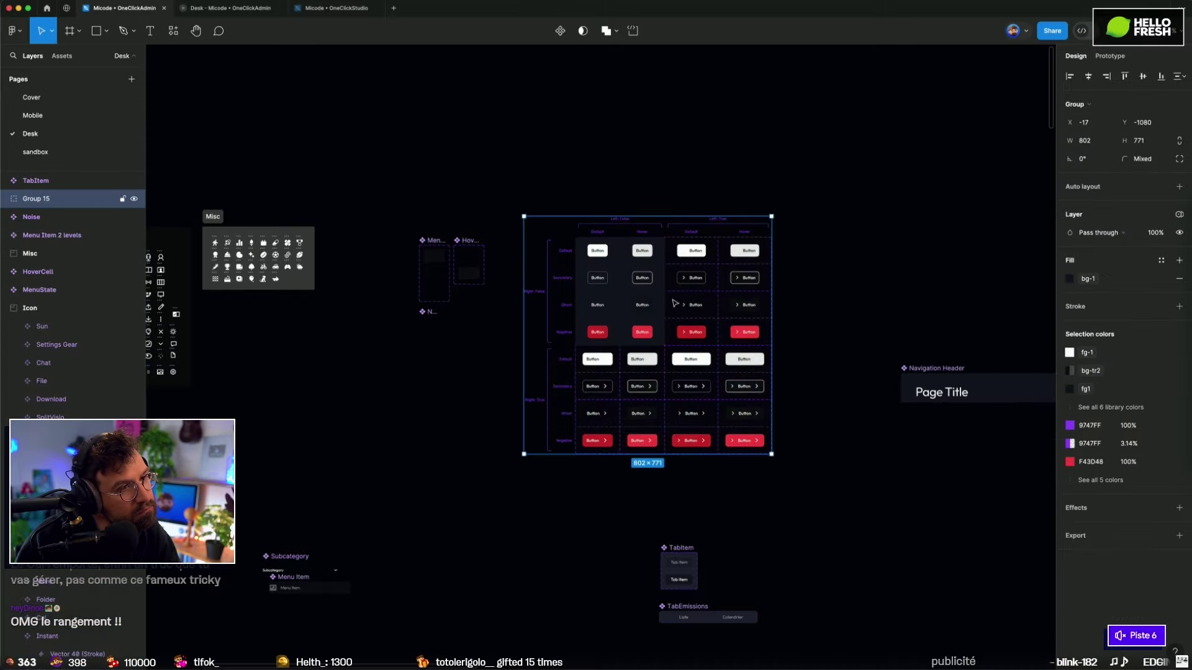
Step: Convert Group 15 to a frame, then undo so it stays a group
click(1092, 104)
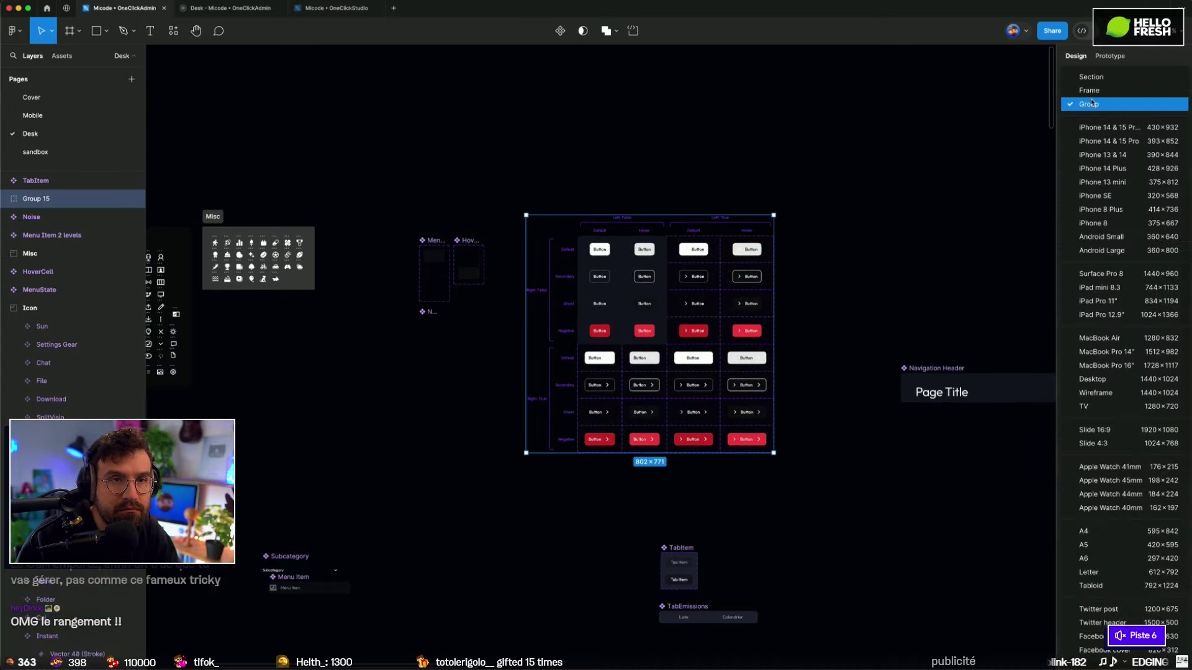
click(1083, 91)
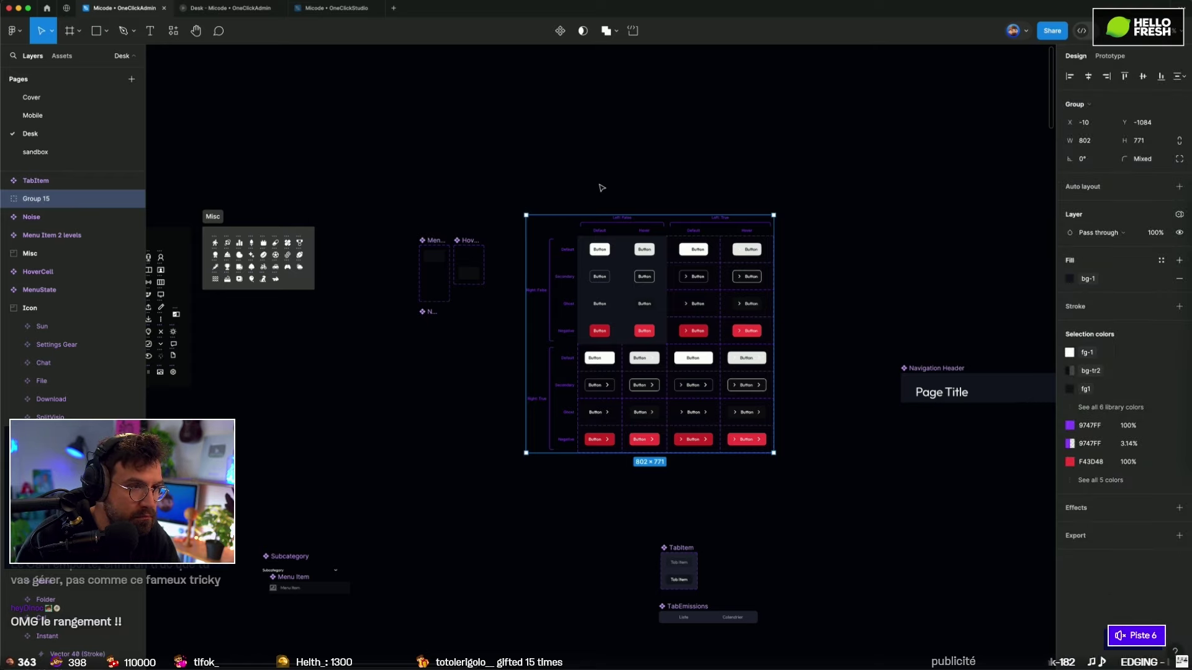
key(ctrl+z)
Step: Move TabItem and TabEmissions up beside the button grid
scroll(807, 310, right, 5)
scroll(807, 311, down, 2)
scroll(702, 472, down, 3)
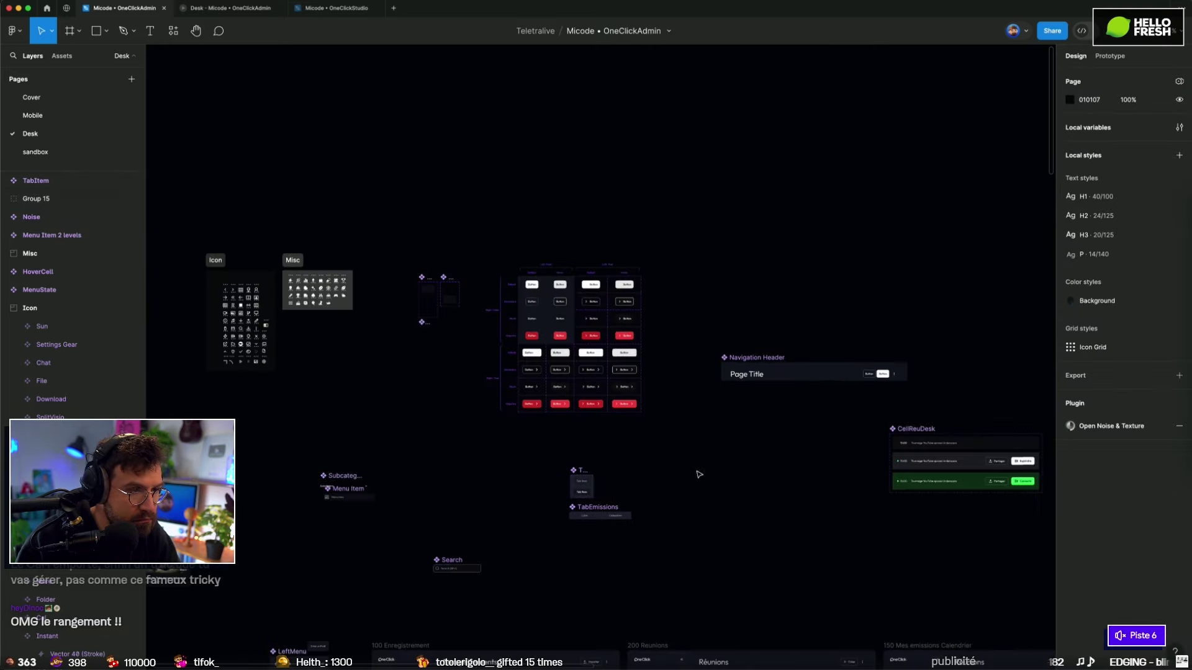
drag(547, 459, 646, 547)
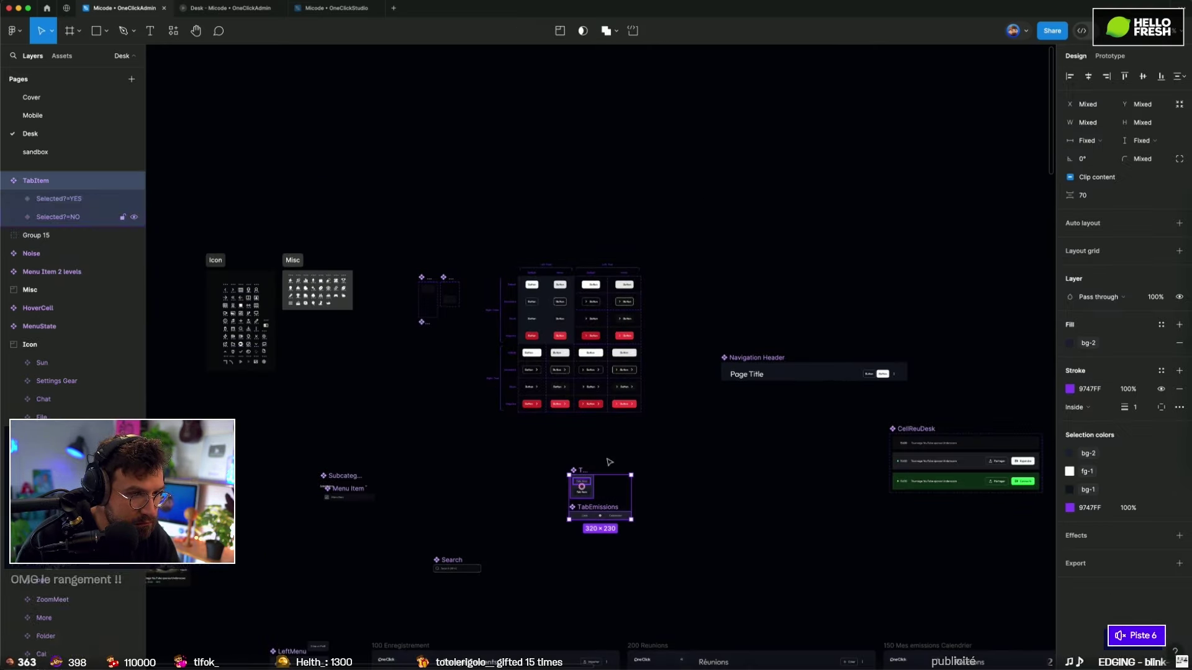
drag(590, 482, 689, 285)
key(Escape)
Step: Place Navigation Header and Search to the right of the button grid
scroll(689, 285, right, 4)
scroll(689, 284, down, 2)
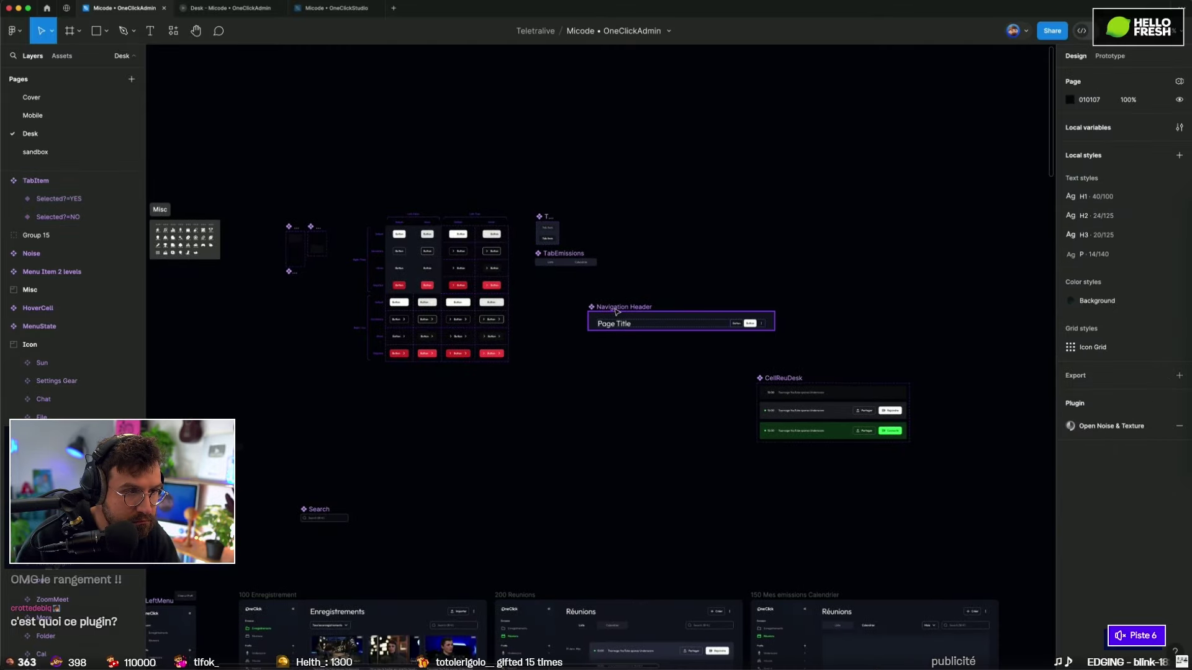
drag(621, 322, 810, 293)
scroll(577, 370, down, 5)
scroll(665, 288, up, 5)
mouse_move(435, 422)
mouse_down()
mouse_move(703, 282)
mouse_move(663, 190)
mouse_up()
key(Escape)
Step: Place Menu Item 2 levels under the Subcategory component
ctrl+scroll(323, 342, up, 5)
ctrl+scroll(377, 236, up, 5)
click(377, 231)
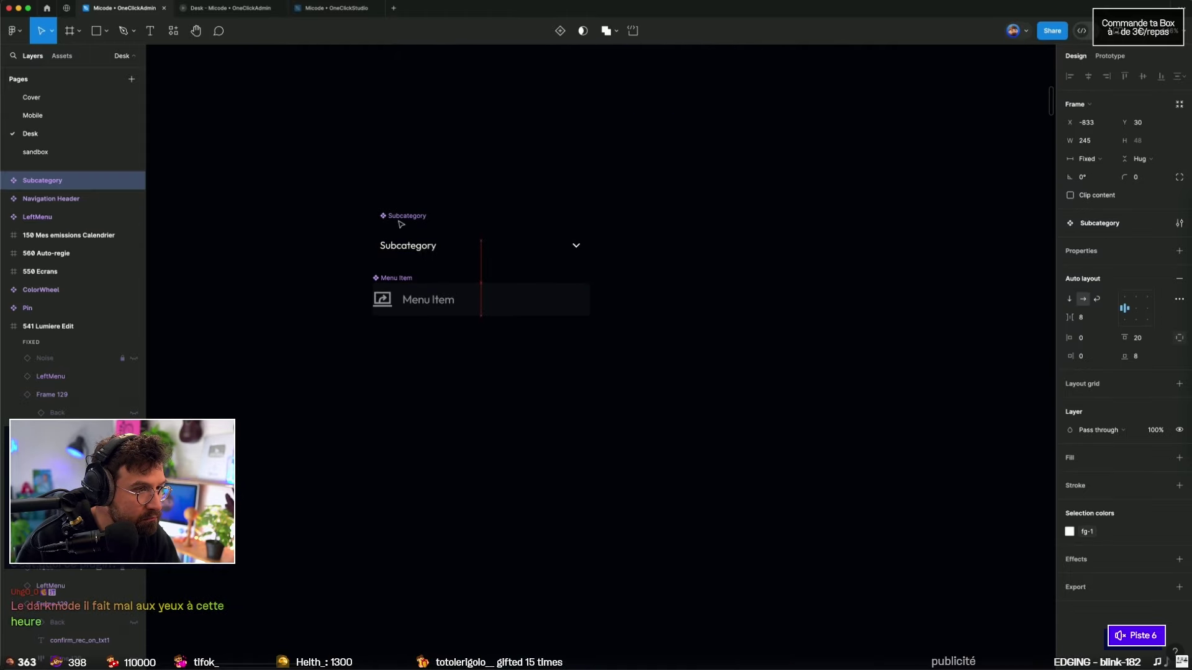
ctrl+scroll(565, 370, down, 5)
drag(639, 406, 580, 297)
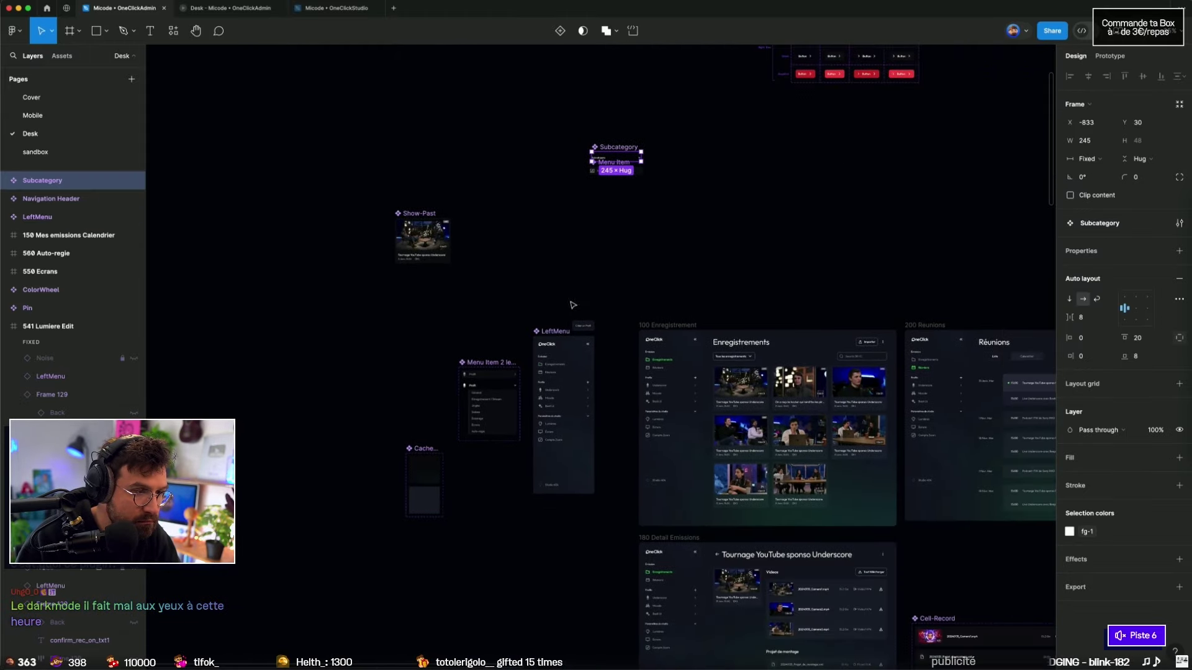
drag(496, 365, 621, 189)
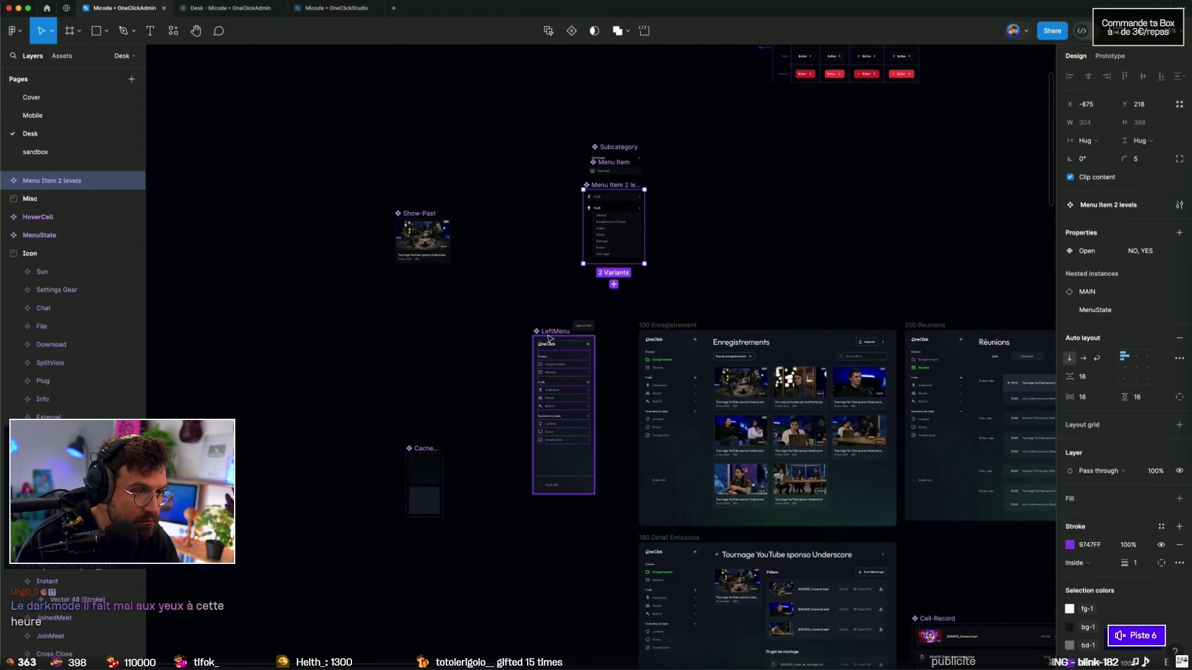
Step: Inspect the LeftMenu frame's prototype connections, then return to design properties
click(577, 325)
ctrl+scroll(579, 327, up, 3)
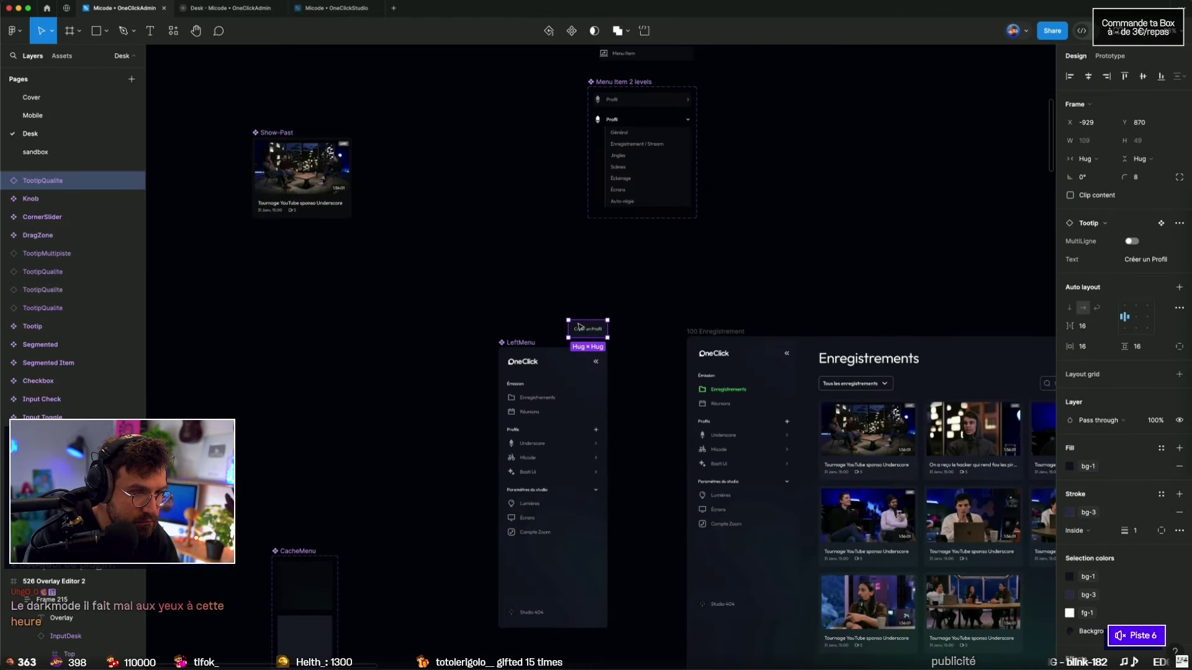
ctrl+scroll(579, 327, down, 4)
ctrl+scroll(580, 327, up, 2)
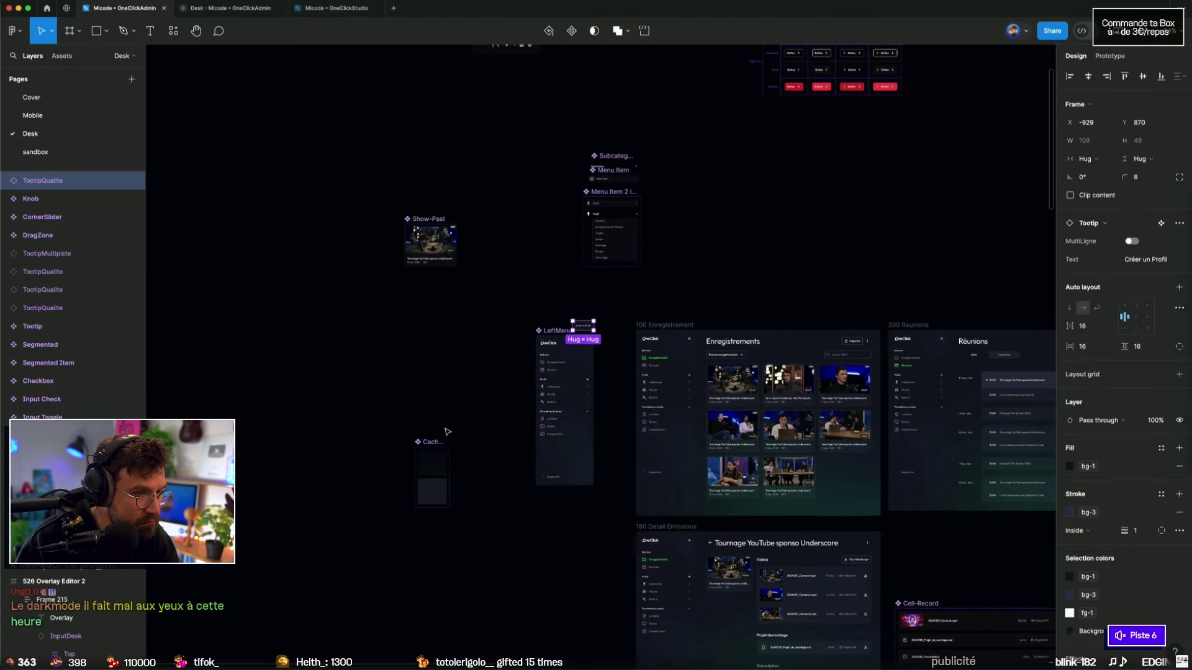
click(547, 331)
click(453, 410)
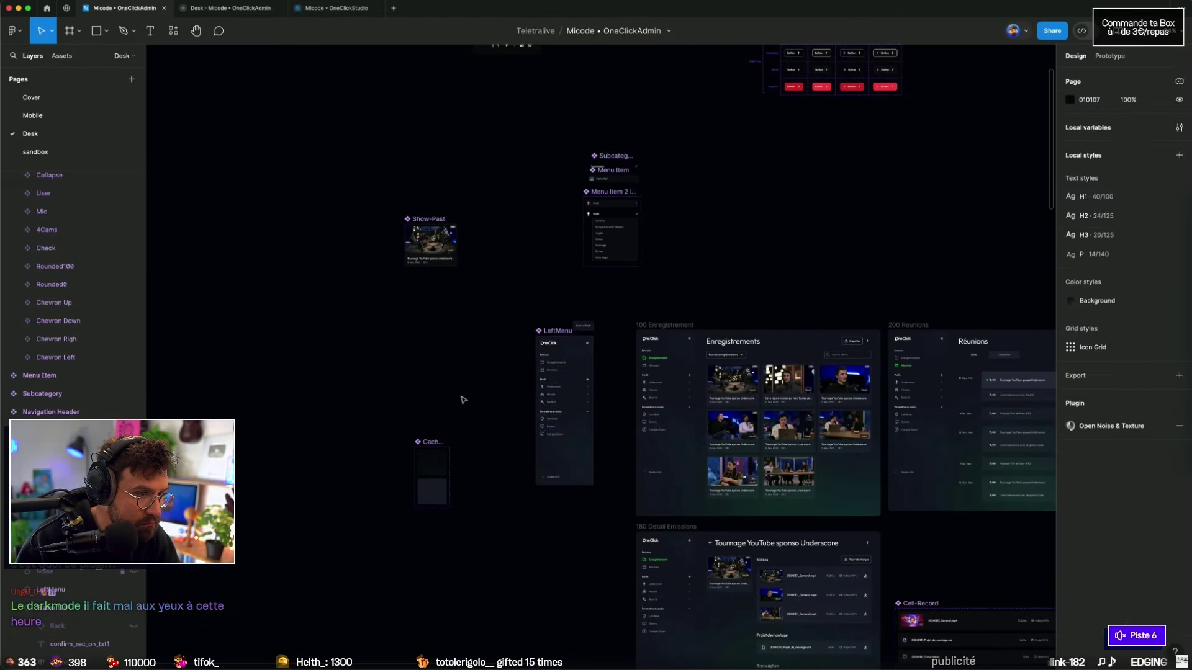
click(558, 350)
click(1103, 59)
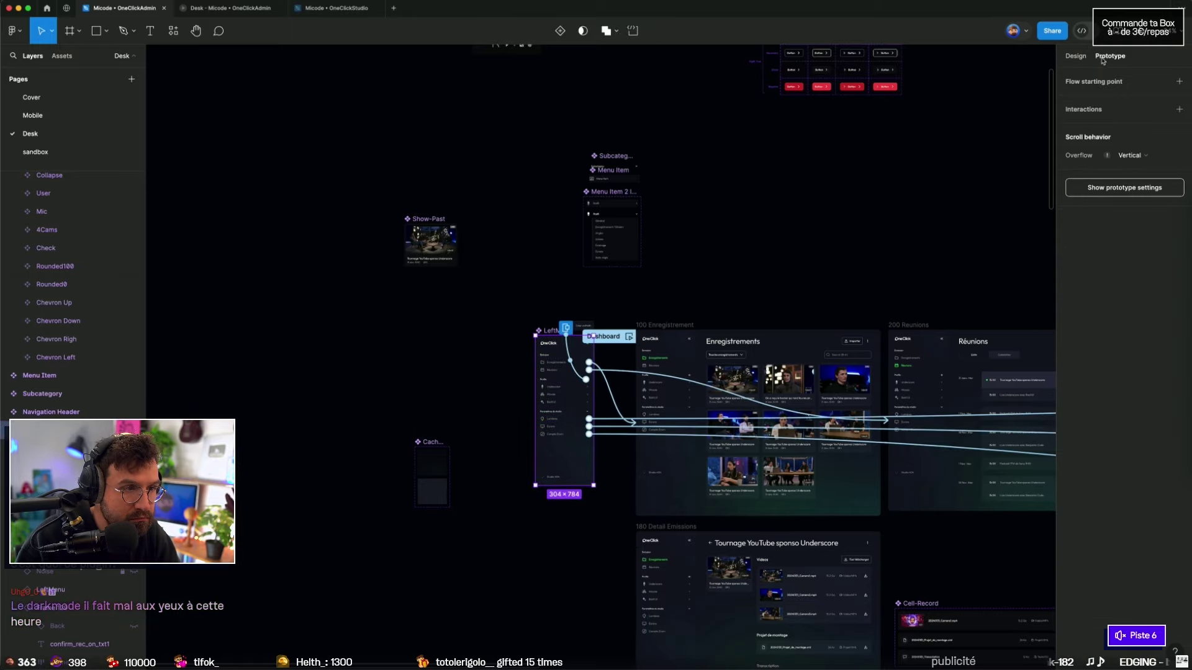
click(1076, 55)
Step: Move the CacheMenu component up beside Search
drag(432, 472, 753, 274)
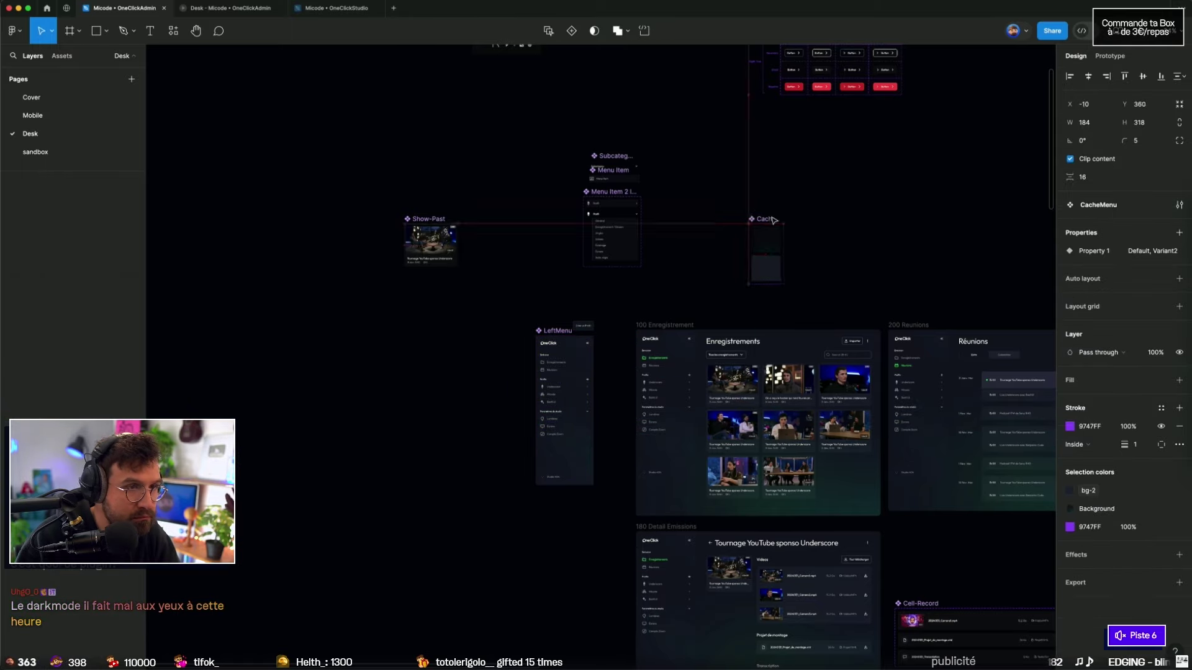
scroll(604, 378, up, 5)
scroll(604, 378, right, 3)
scroll(604, 378, up, 1)
mouse_move(492, 421)
mouse_down()
mouse_move(670, 244)
mouse_move(422, 231)
mouse_up()
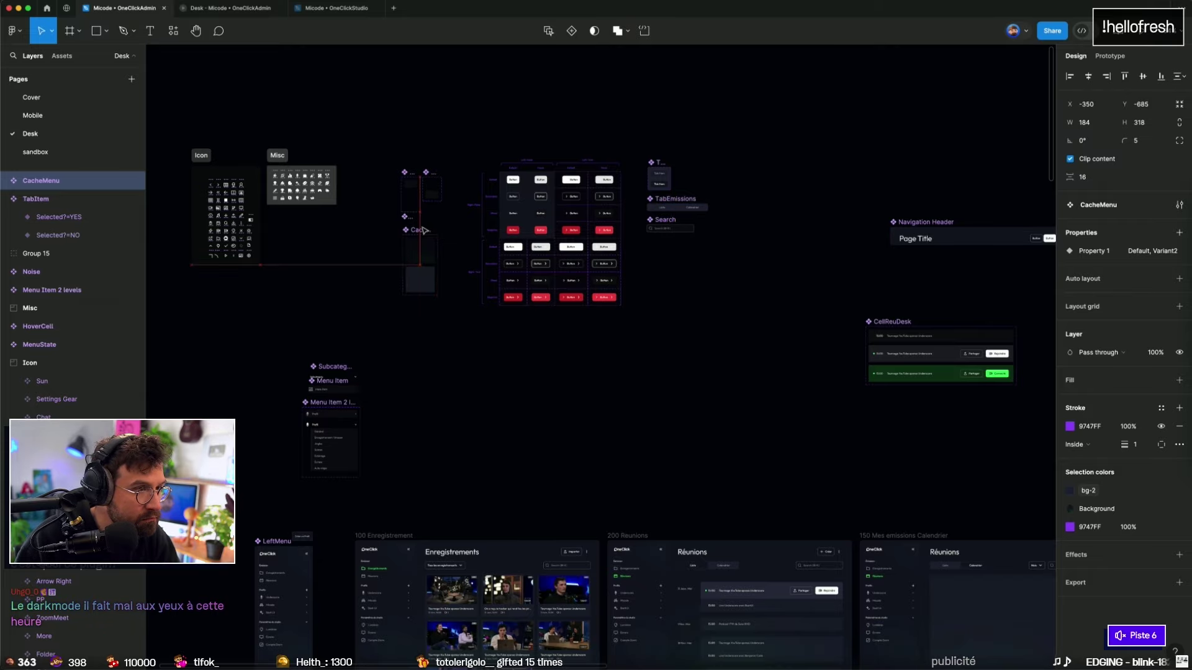
click(426, 341)
scroll(478, 348, down, 5)
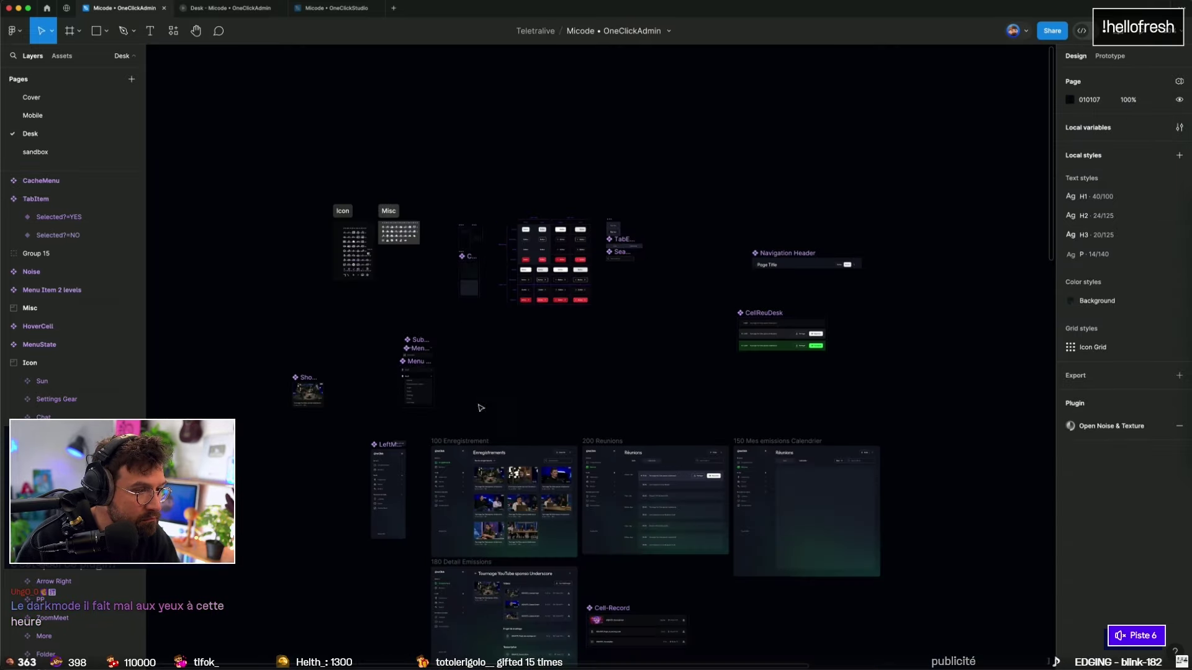
Step: Reposition Cell-Record back among the central components
drag(400, 300, 1018, 239)
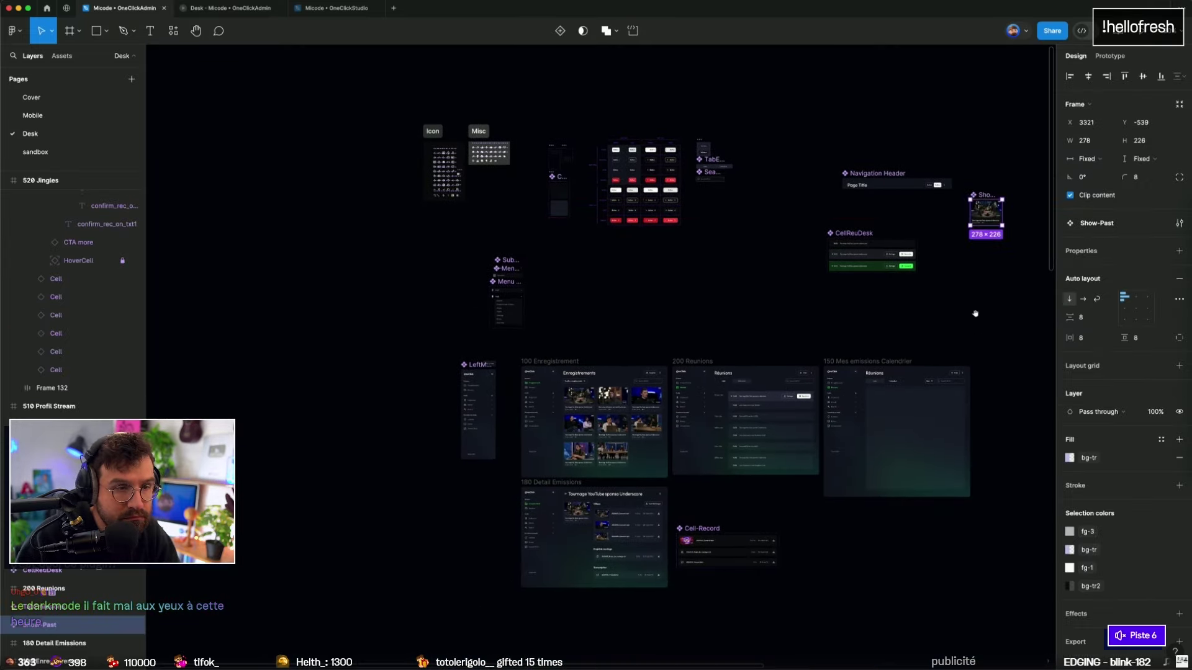
scroll(667, 233, down, 5)
scroll(668, 233, up, 3)
drag(612, 360, 902, 113)
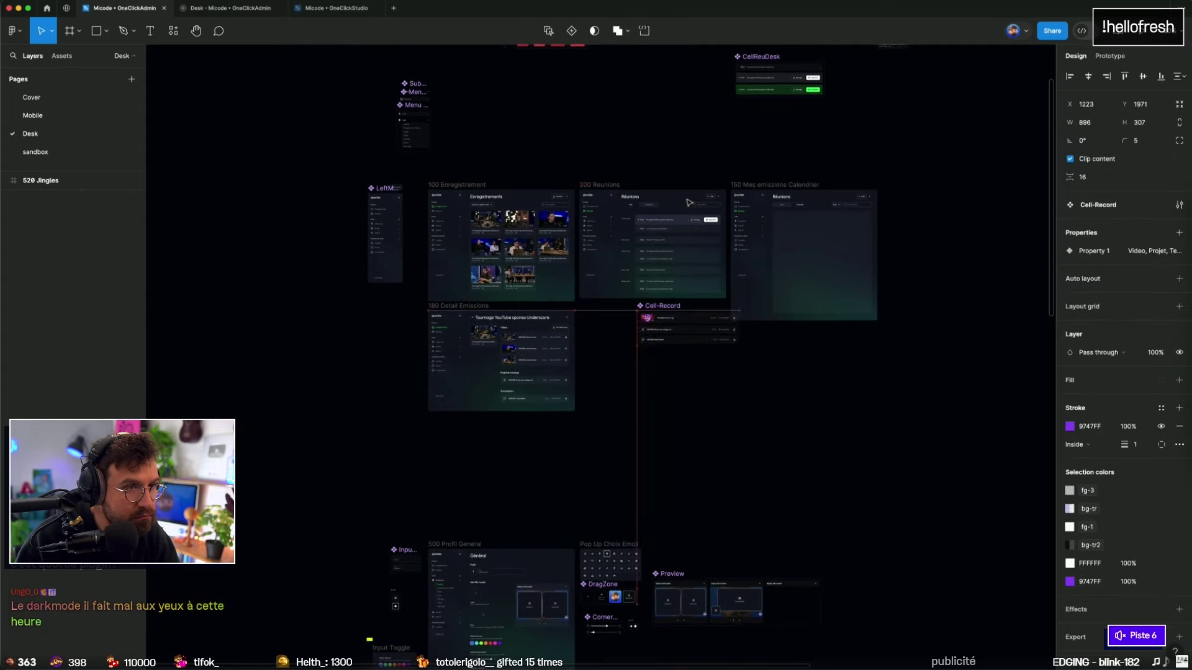
mouse_move(962, 86)
mouse_down()
mouse_move(644, 249)
mouse_move(484, 257)
mouse_up()
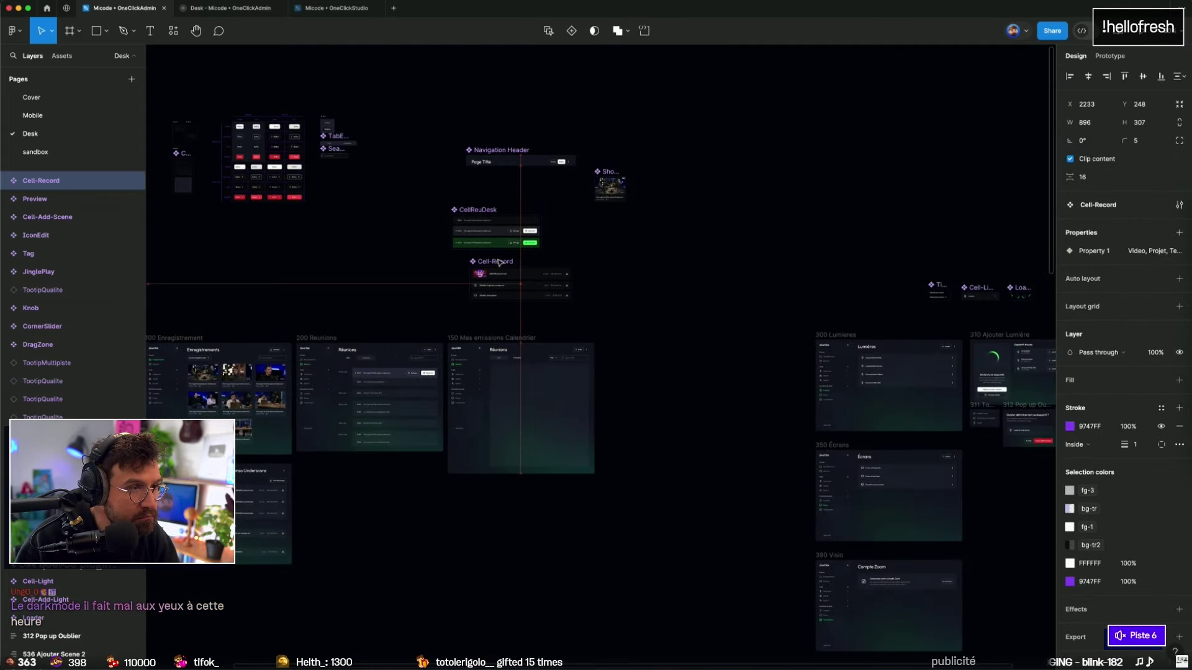
click(630, 270)
Step: Move Cell-Add-Light near Cell-Record
scroll(621, 279, right, 5)
scroll(487, 322, up, 5)
scroll(434, 279, up, 3)
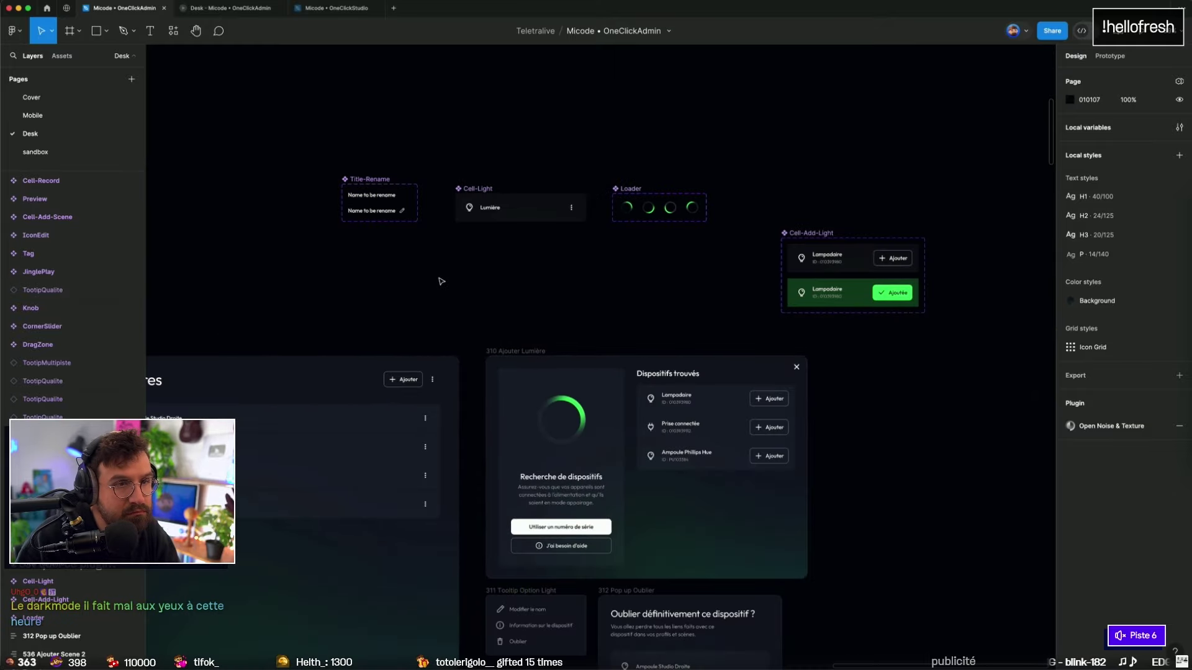
scroll(441, 281, down, 5)
scroll(441, 281, down, 5)
click(795, 254)
drag(795, 255, 485, 243)
Step: Move CellReuDesk and Cell-Record up-right and line Cell-Add-Light up below Cell-Record
scroll(576, 240, left, 5)
drag(386, 173, 599, 303)
drag(527, 233, 803, 139)
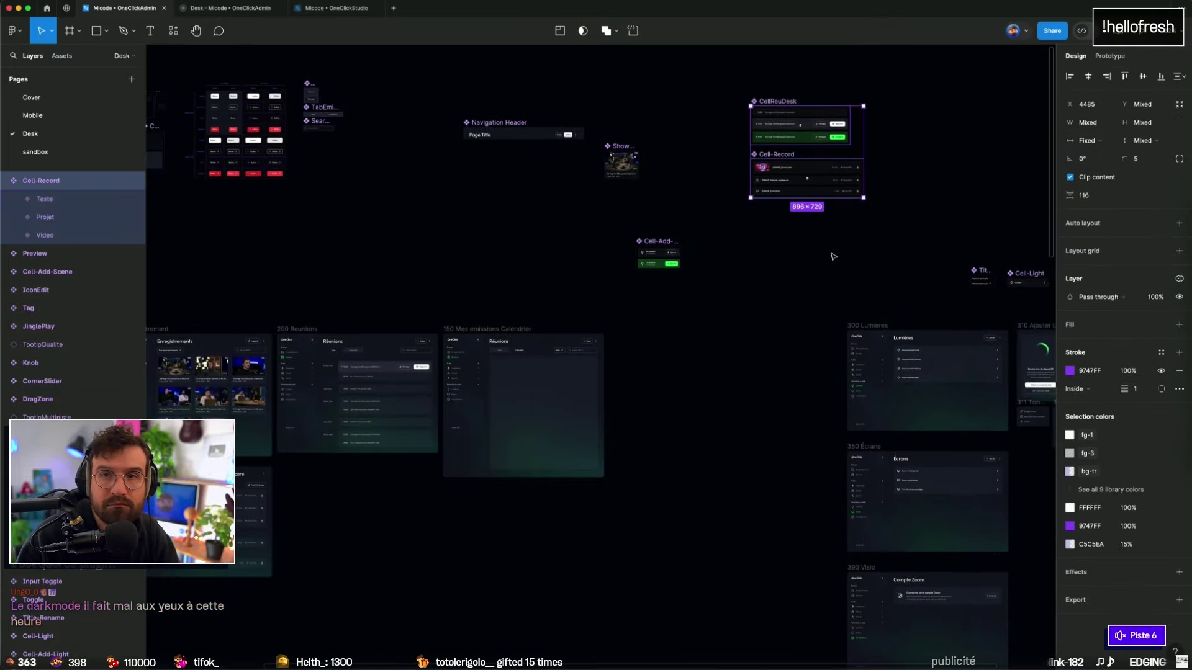
scroll(833, 257, right, 3)
click(713, 277)
scroll(682, 273, right, 2)
drag(496, 296, 622, 274)
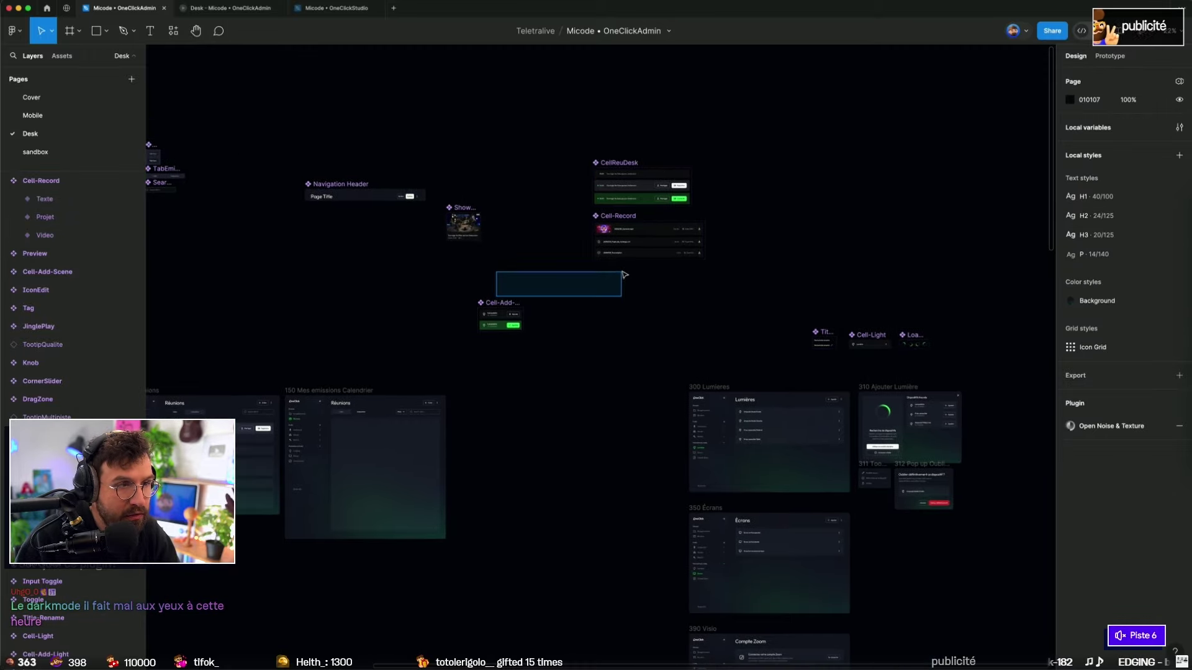
drag(483, 307, 601, 273)
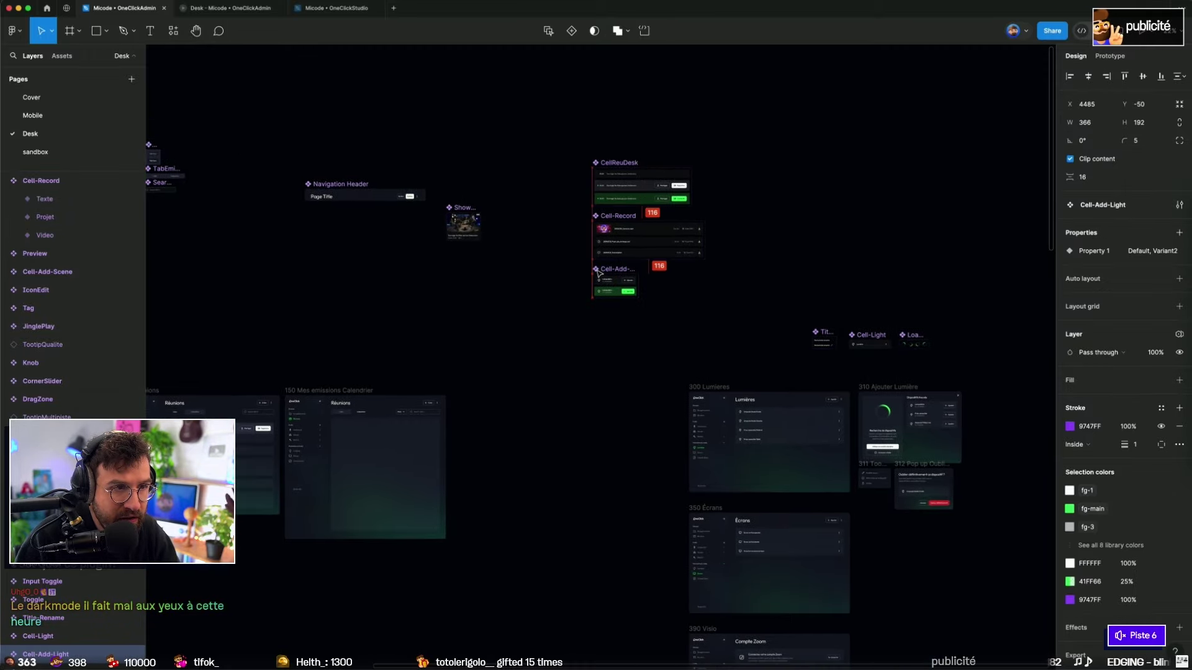
click(856, 288)
Step: Place Title-Rename and Cell-Light beside Cell-Add-Light
scroll(718, 335, up, 2)
scroll(692, 333, up, 3)
scroll(687, 349, up, 2)
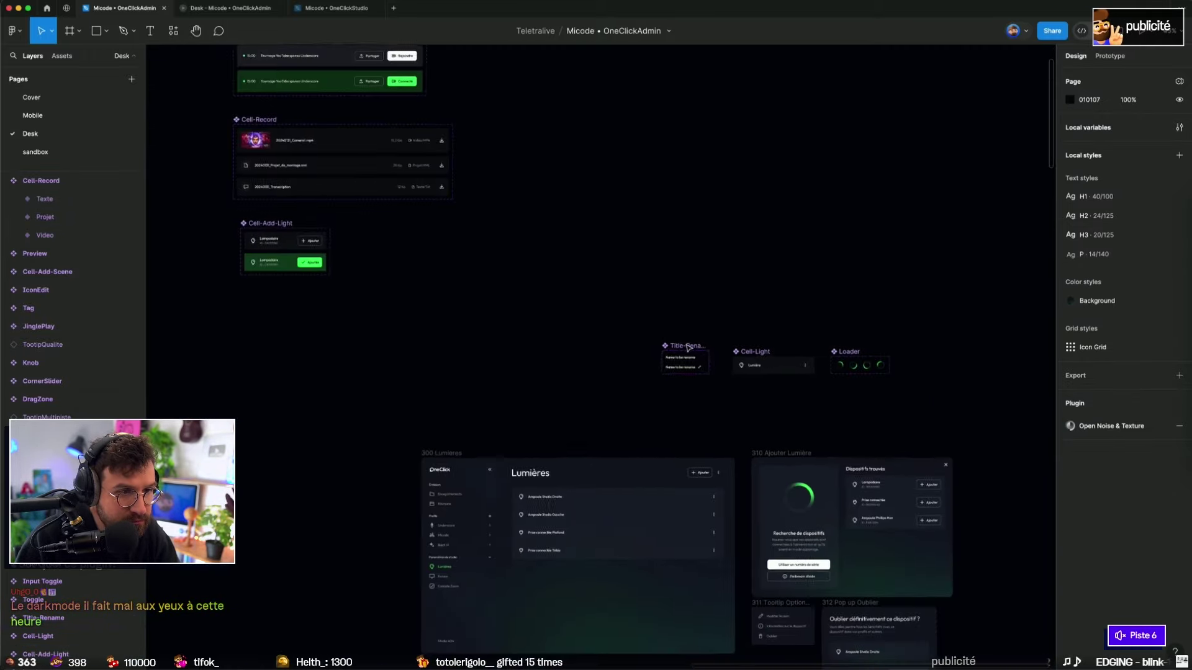
drag(688, 347, 475, 261)
drag(753, 354, 444, 260)
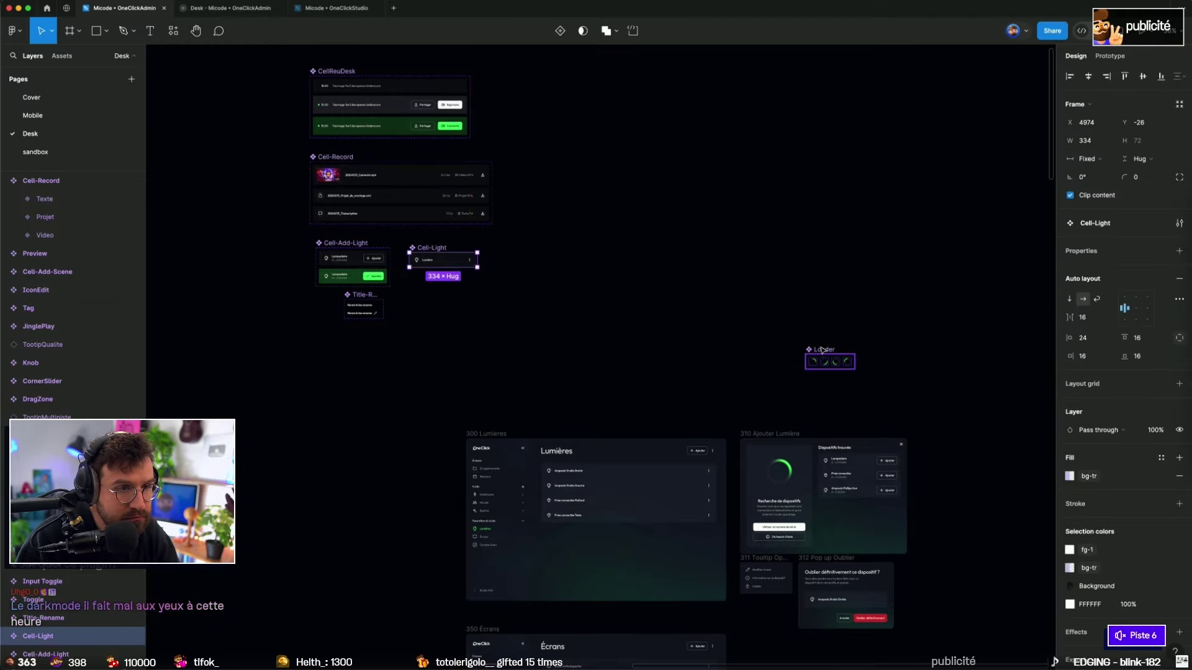
Step: Move the Loader component next to the Icon and Misc sections
drag(823, 351, 325, 360)
scroll(620, 366, left, 10)
drag(889, 371, 691, 236)
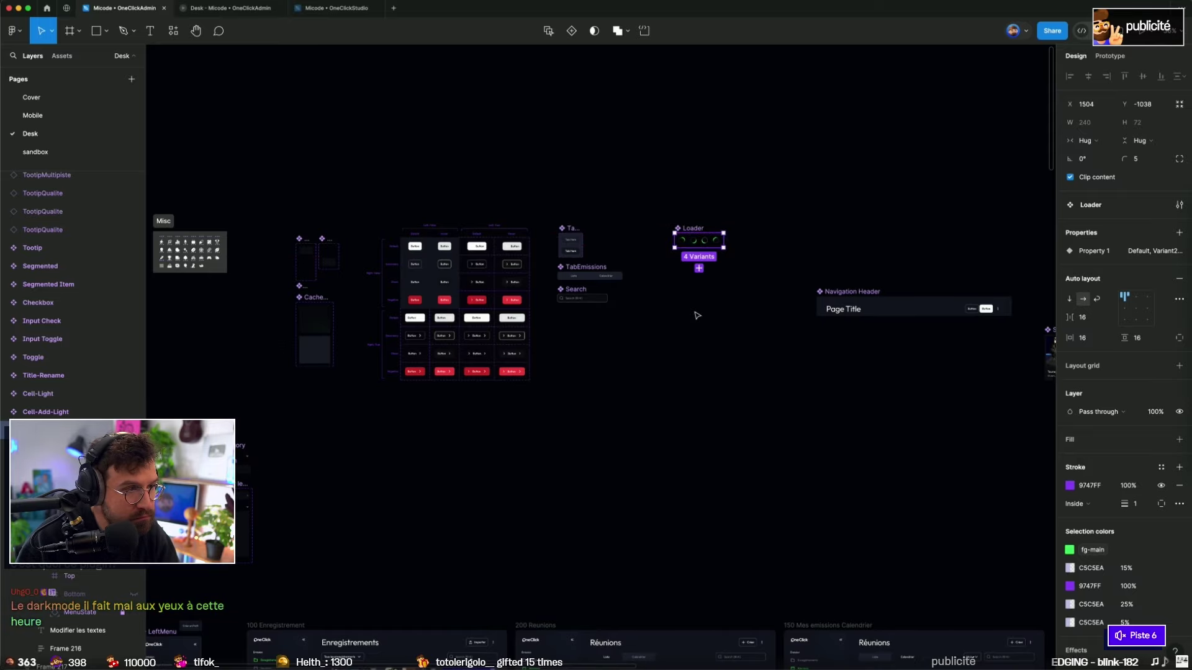
key(Escape)
scroll(714, 267, down, 5)
drag(685, 274, 453, 301)
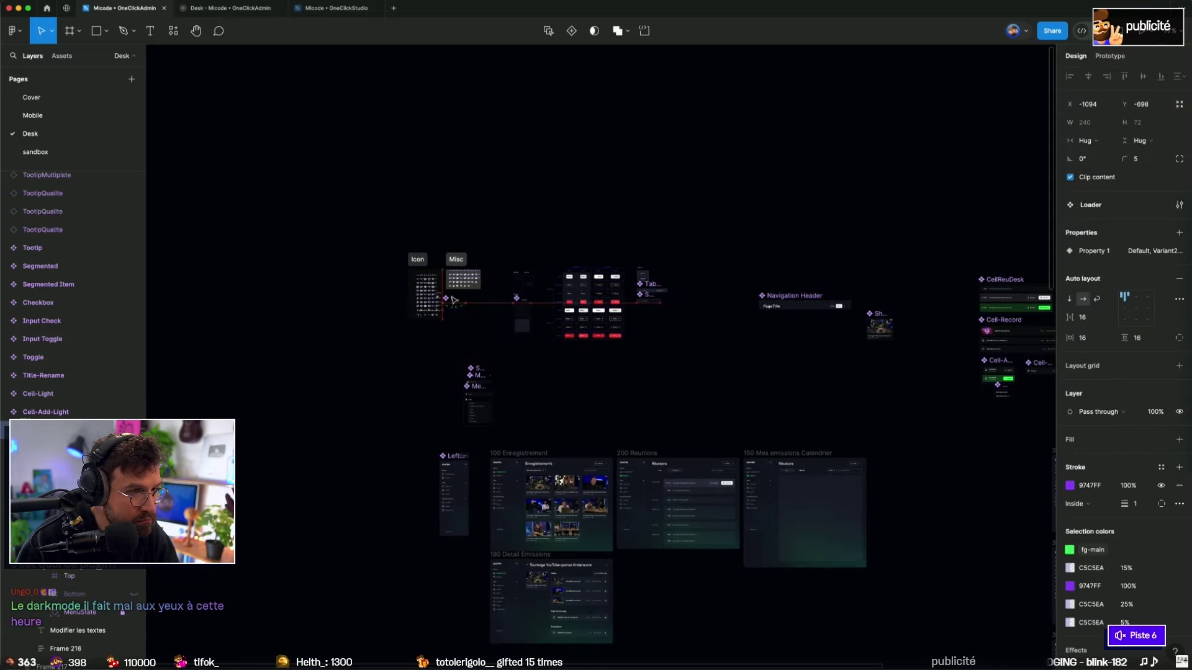
Step: Move the Subcategory and menu item stack beside LeftMenu, then display prototype connections
scroll(459, 298, down, 2)
scroll(459, 298, left, 2)
mouse_move(455, 292)
mouse_down()
mouse_move(559, 372)
mouse_move(466, 433)
mouse_up()
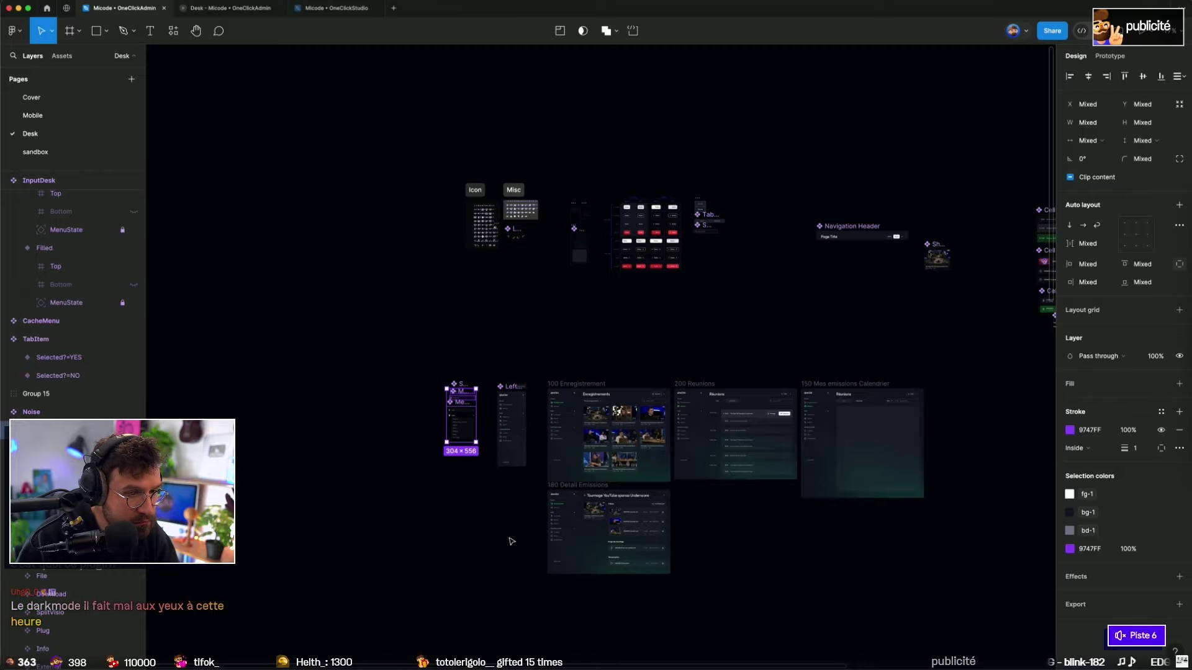
key(Escape)
scroll(663, 504, right, 1)
scroll(664, 504, right, 7)
scroll(427, 466, down, 1)
scroll(620, 466, left, 5)
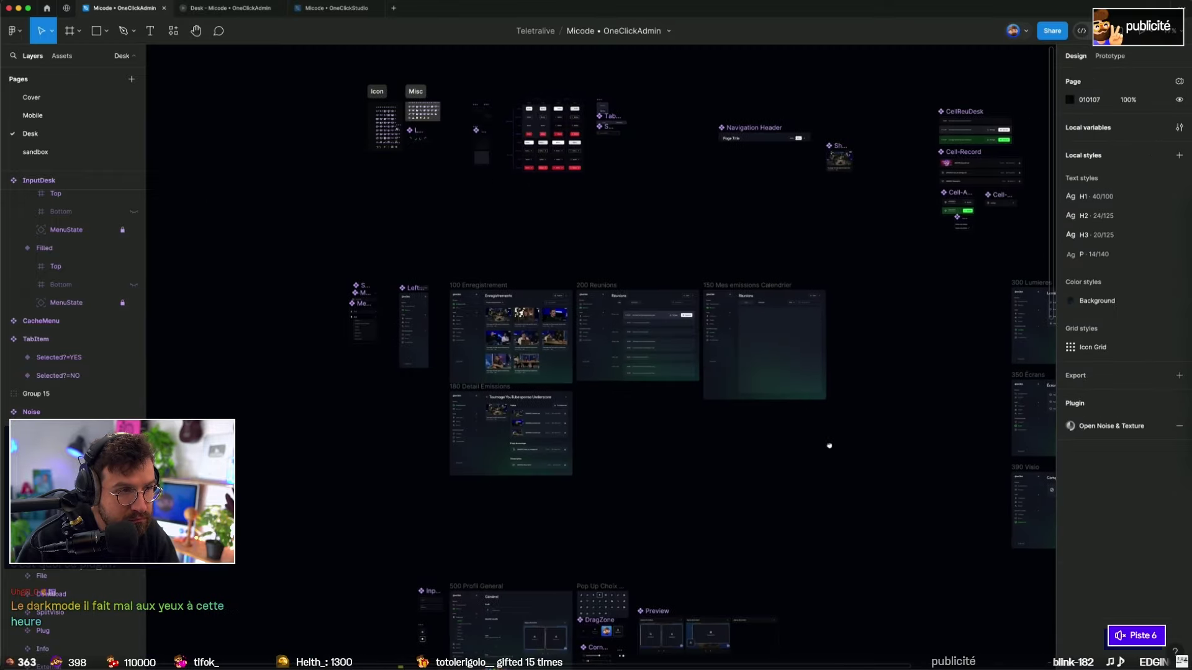
scroll(833, 447, up, 3)
scroll(827, 181, left, 4)
scroll(827, 180, up, 2)
click(1110, 57)
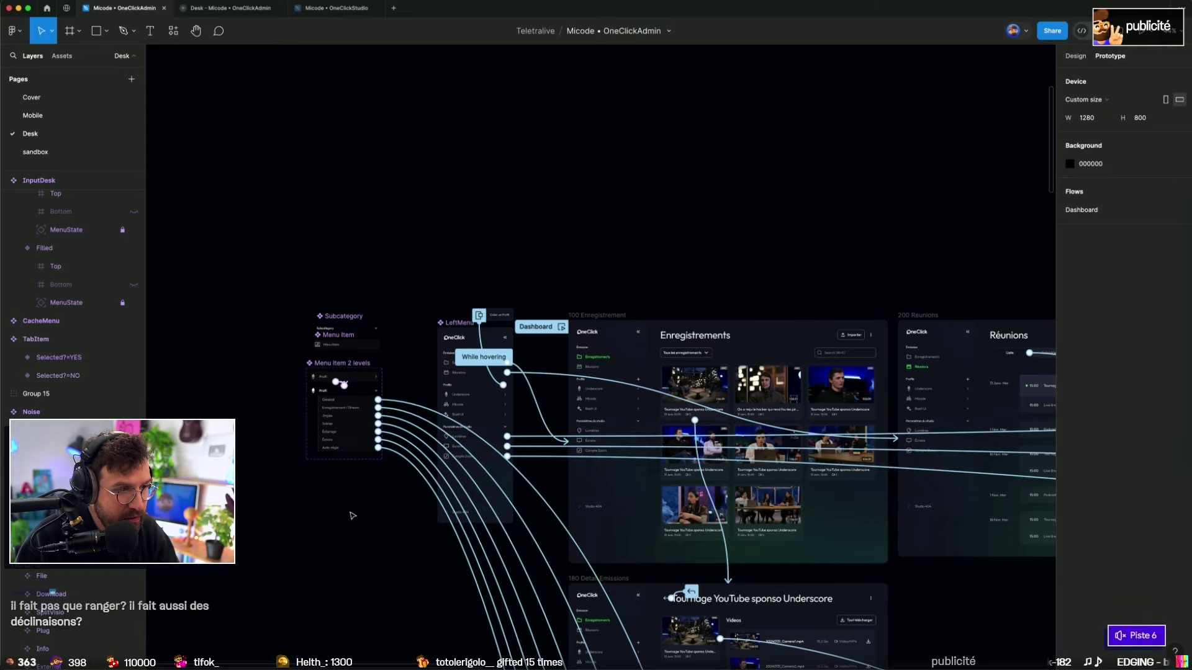
Step: Leave prototype view and nudge Menu Item 2 levels slightly right
scroll(373, 496, down, 5)
scroll(642, 432, down, 5)
scroll(641, 432, up, 6)
scroll(500, 289, up, 3)
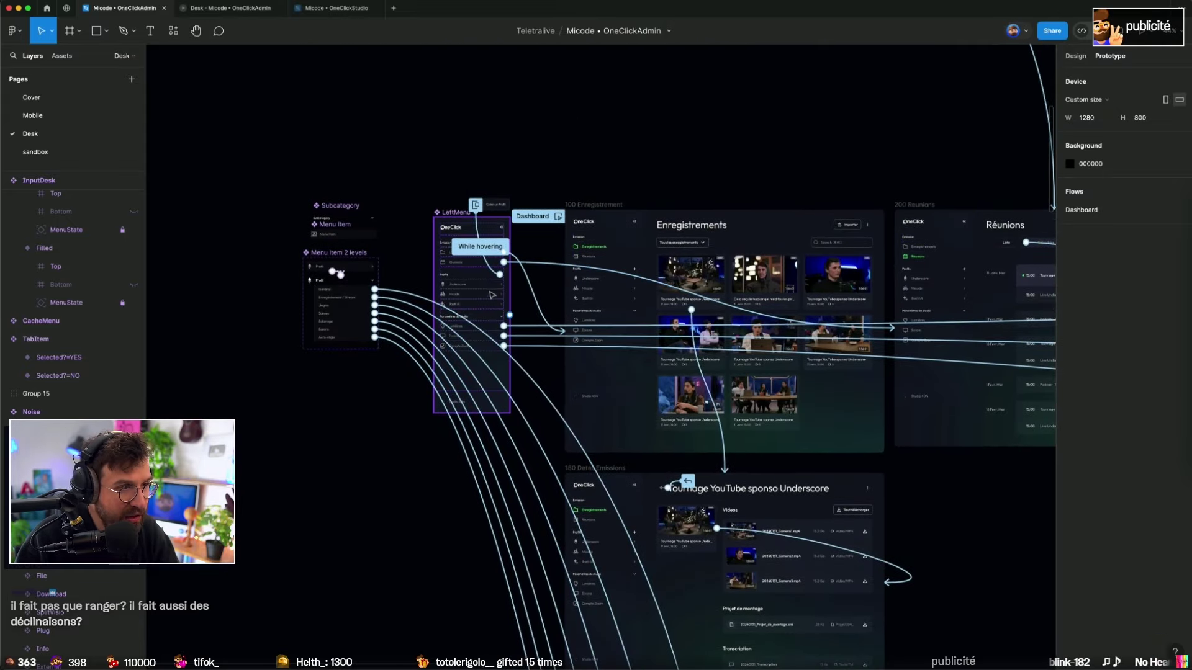
click(490, 299)
click(1076, 56)
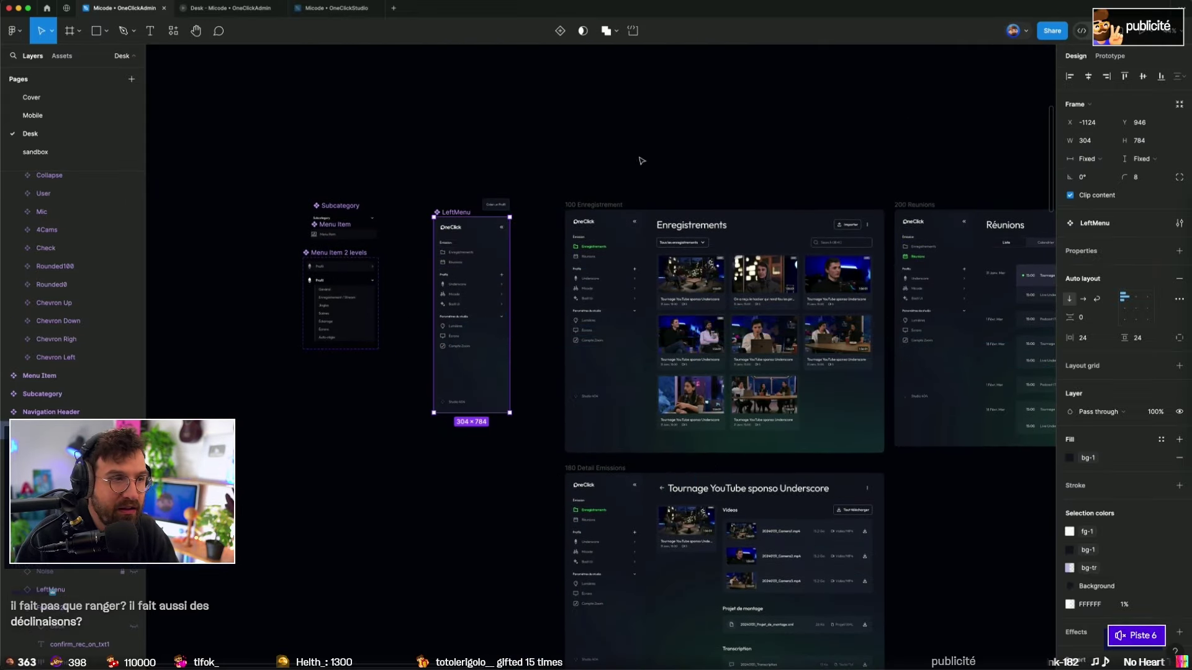
click(550, 174)
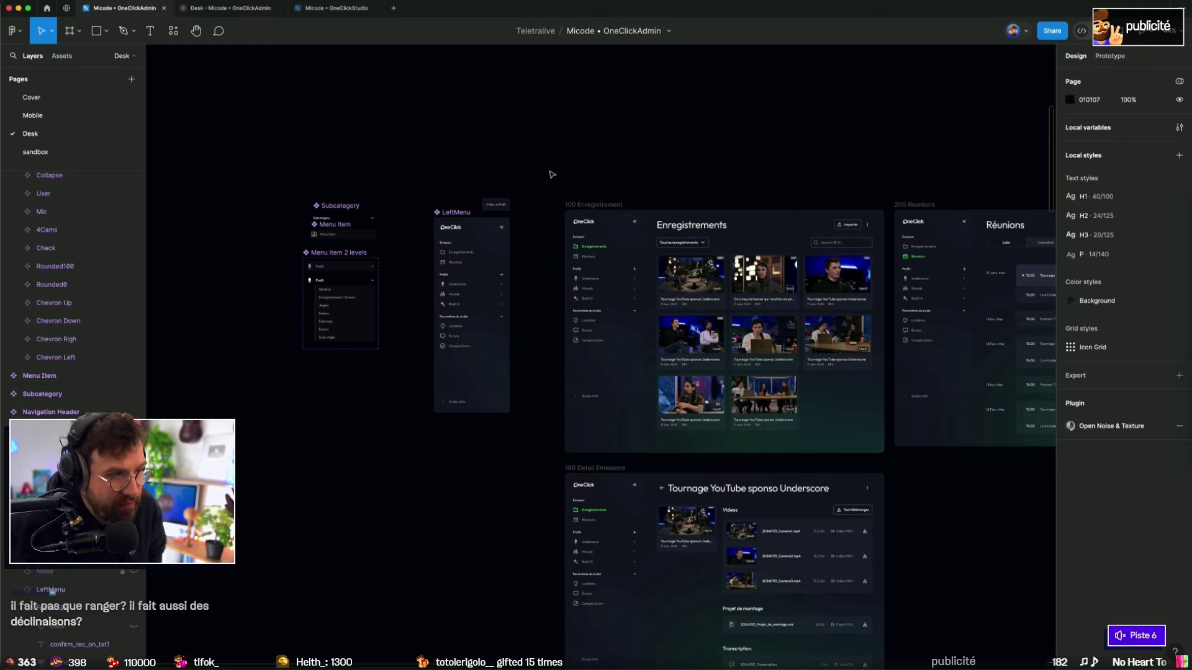
drag(340, 253, 378, 258)
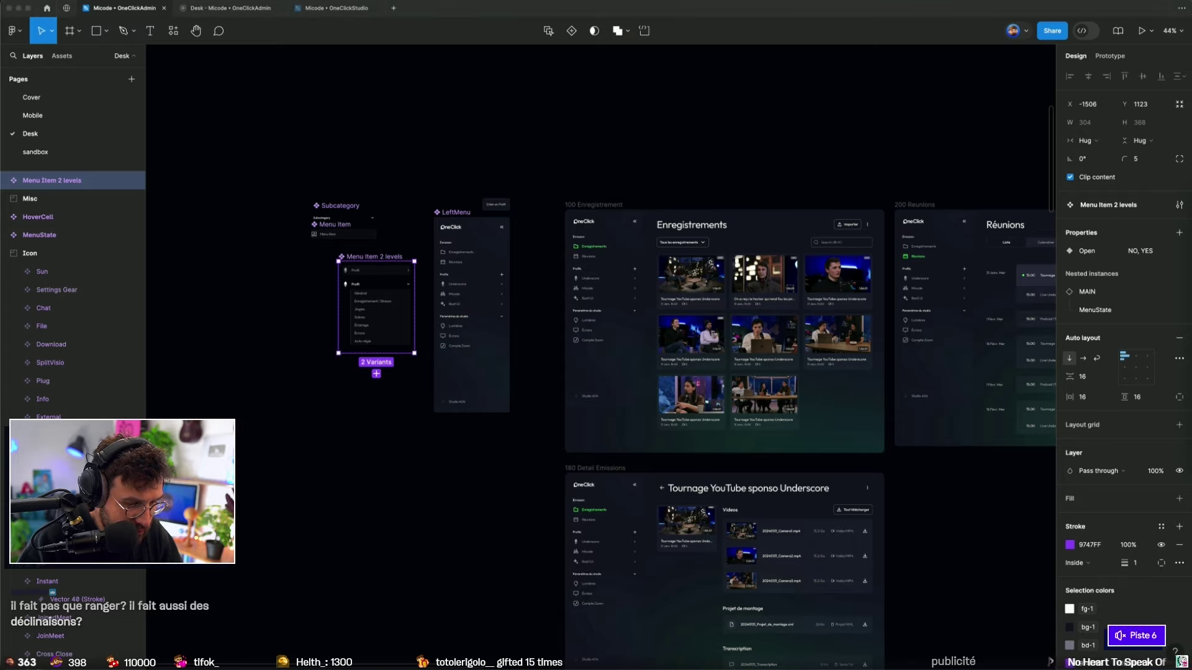
Step: Delete the stray yellow Rectangle 90 near the InputDesk component set
scroll(482, 558, down, 5)
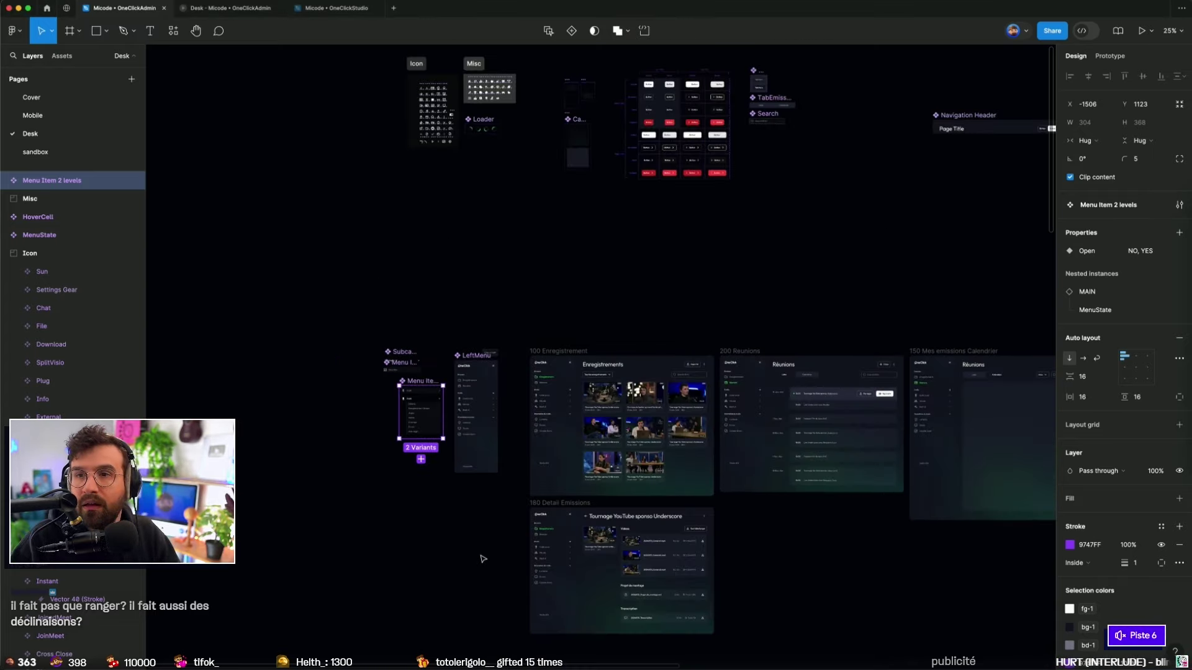
scroll(480, 555, down, 2)
scroll(439, 479, down, 3)
scroll(439, 407, down, 3)
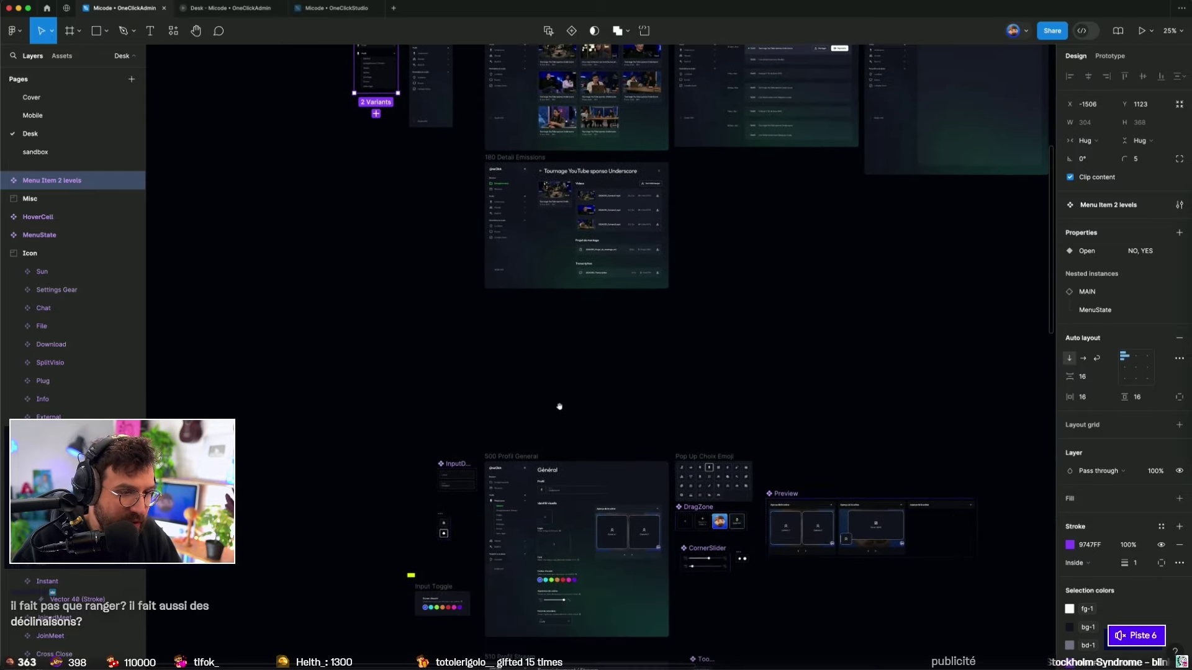
scroll(558, 406, down, 2)
scroll(559, 353, up, 2)
scroll(431, 376, up, 2)
click(504, 311)
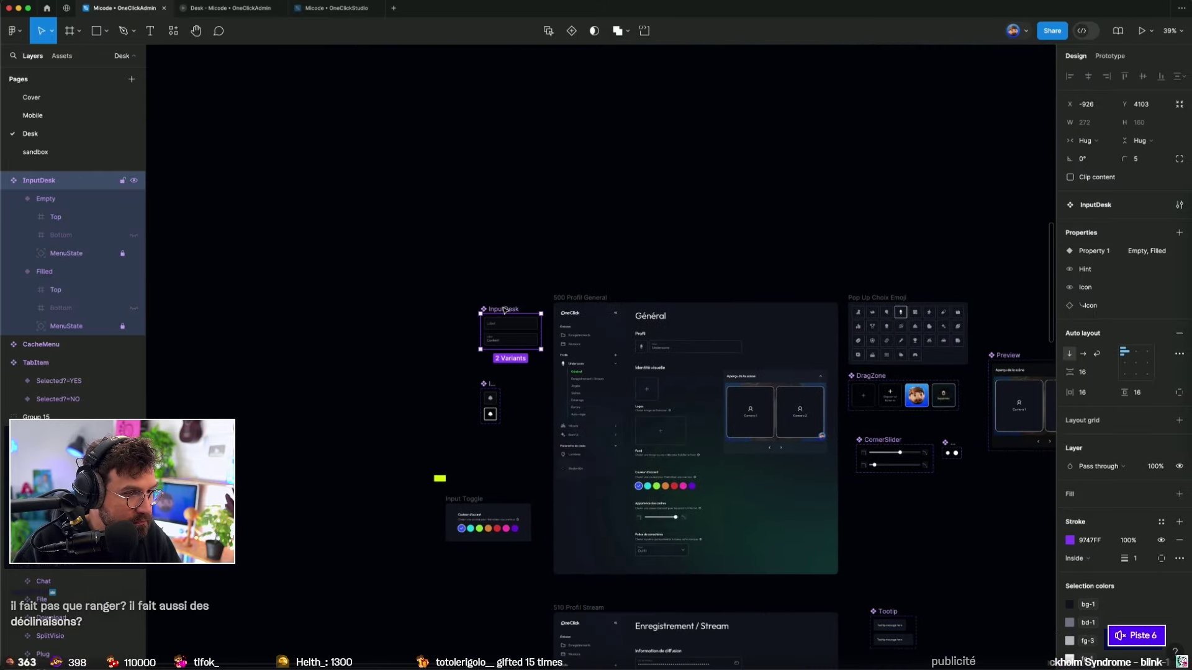
click(442, 480)
key(Delete)
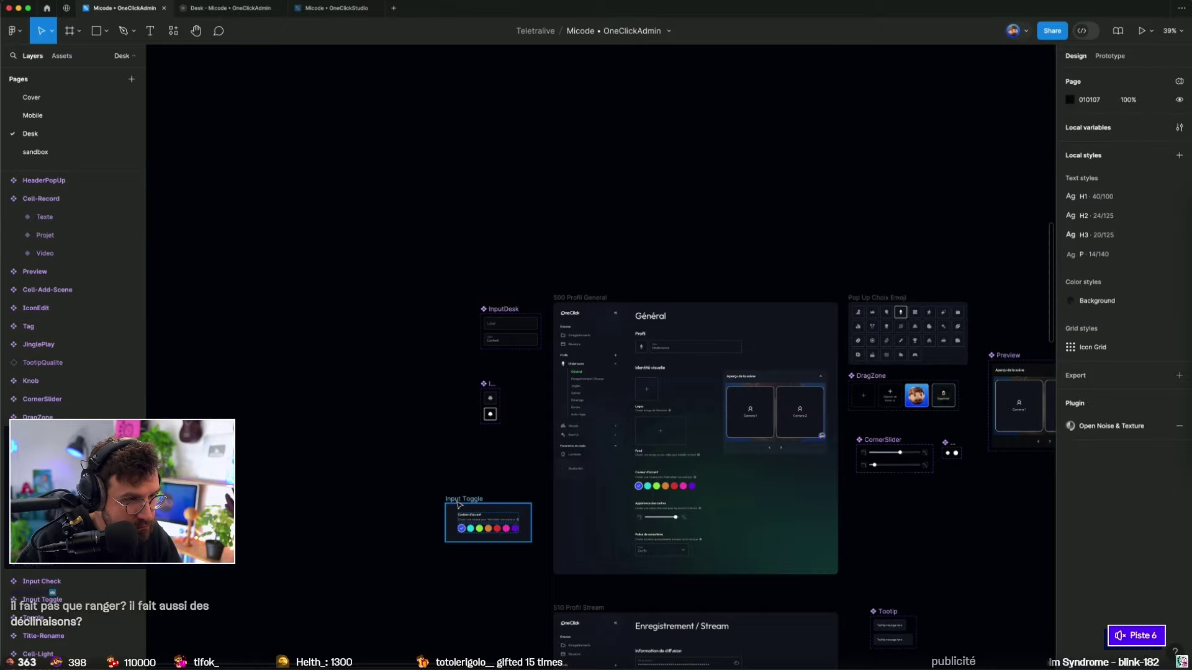
Step: Group InputDesk with the input components and place the small icon component under Search
click(458, 504)
scroll(468, 527, up, 5)
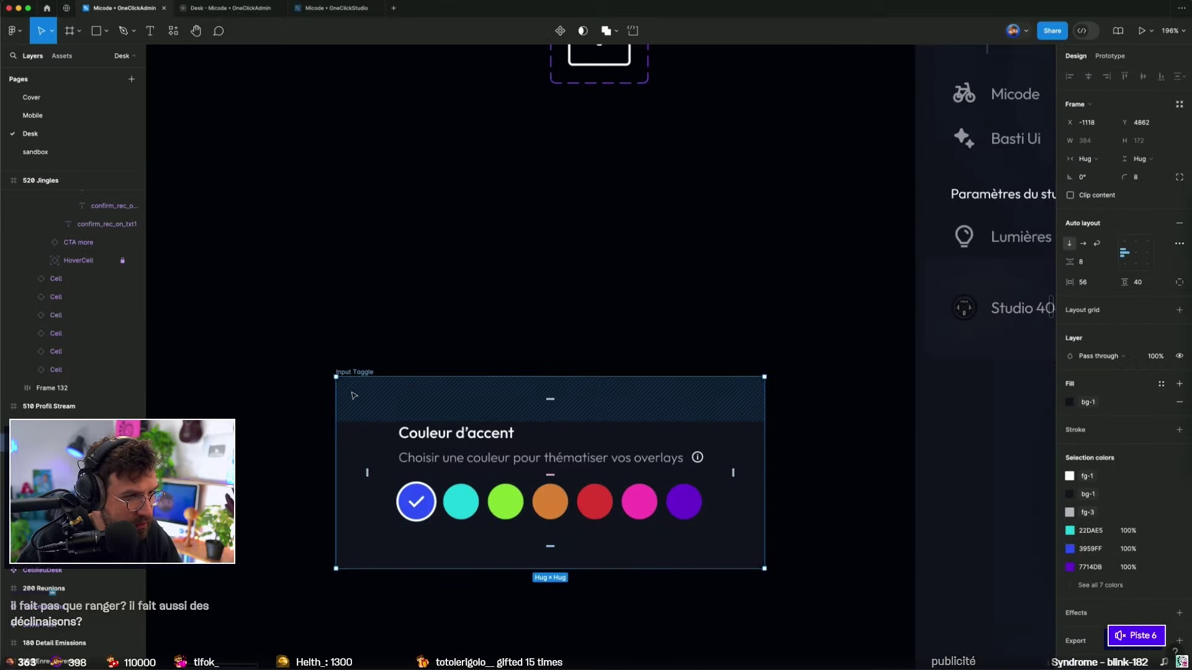
scroll(359, 386, down, 5)
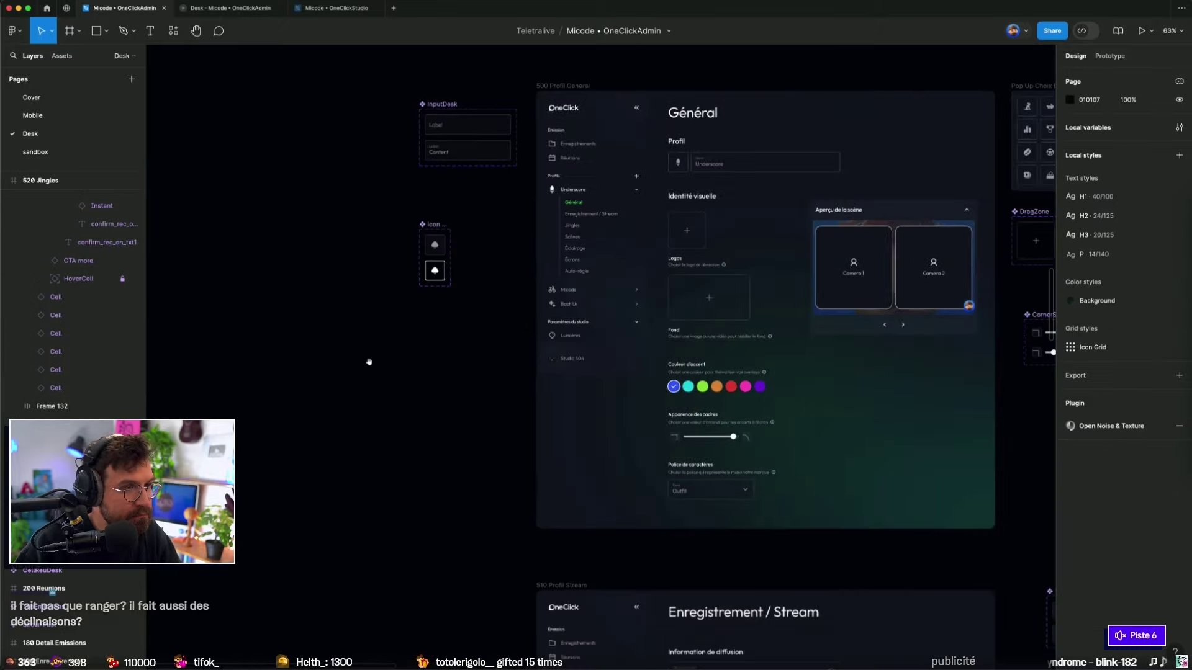
scroll(421, 274, down, 5)
drag(399, 274, 530, 504)
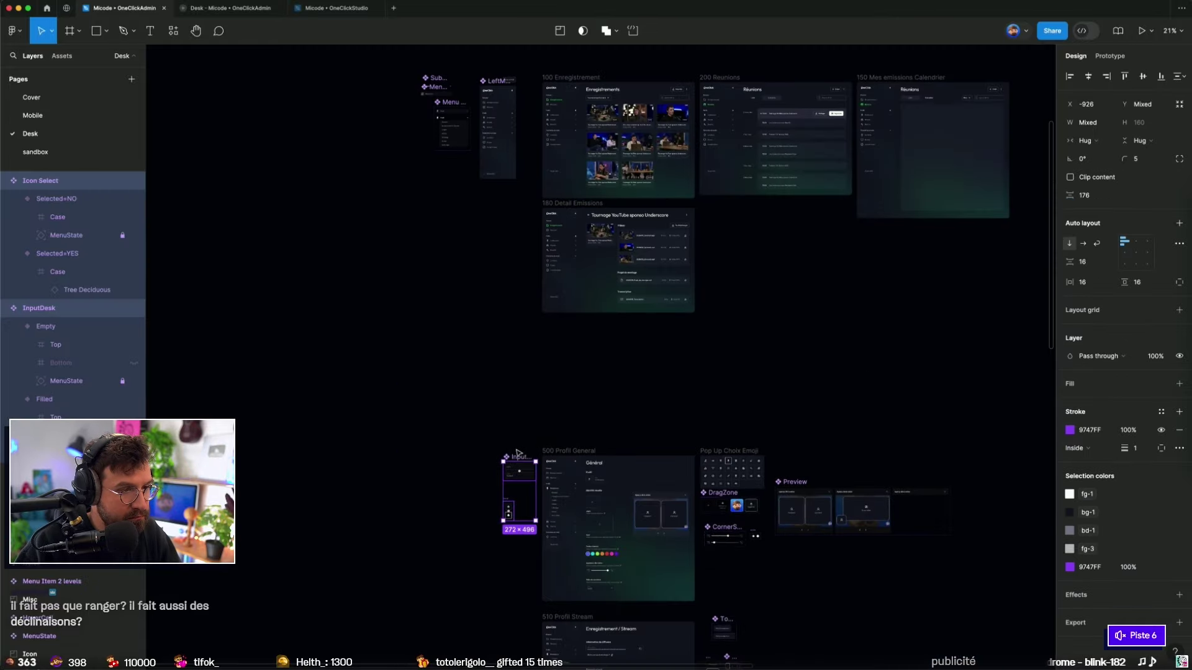
scroll(516, 453, up, 3)
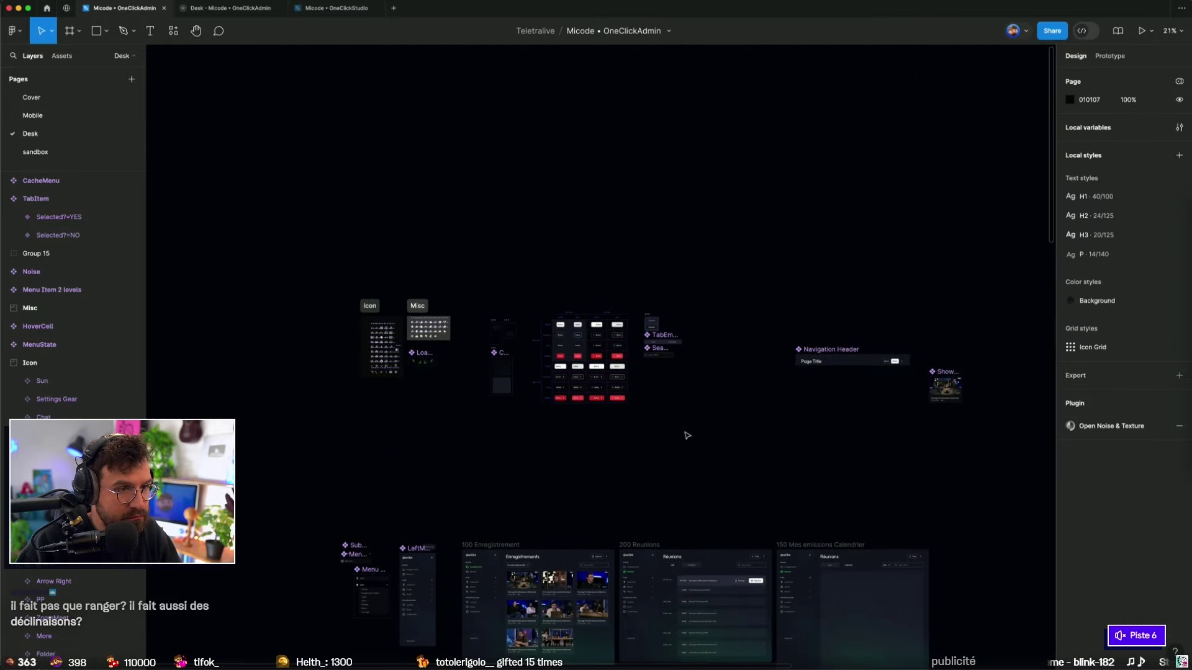
click(589, 313)
scroll(590, 313, up, 3)
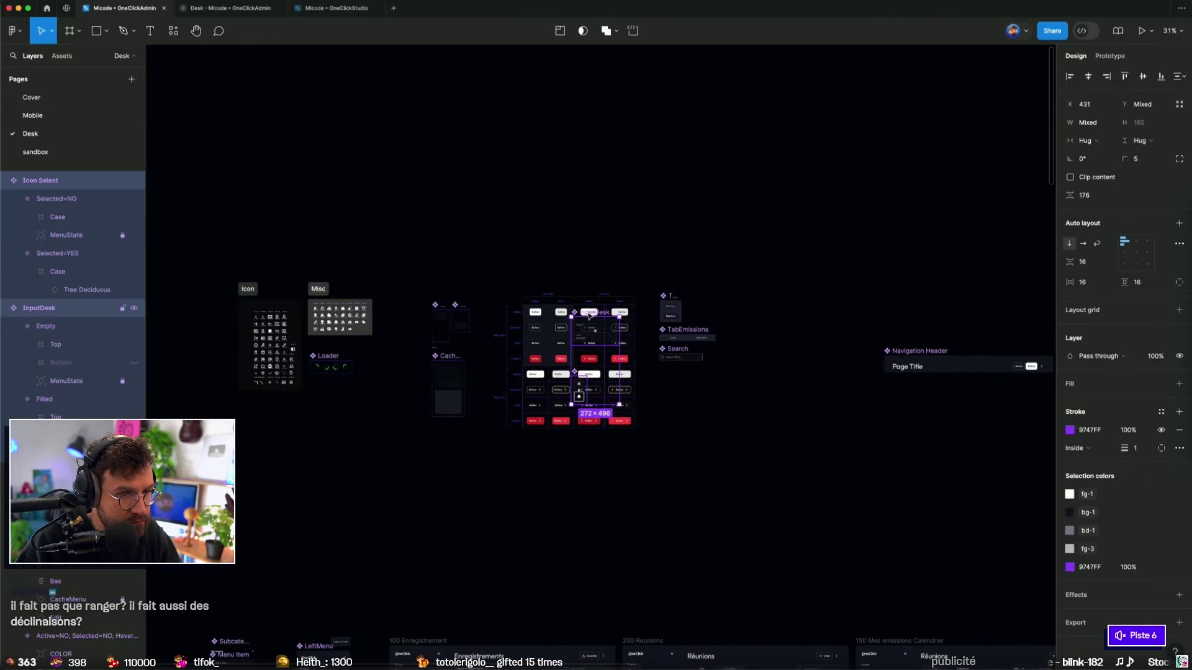
scroll(799, 384, up, 3)
click(854, 494)
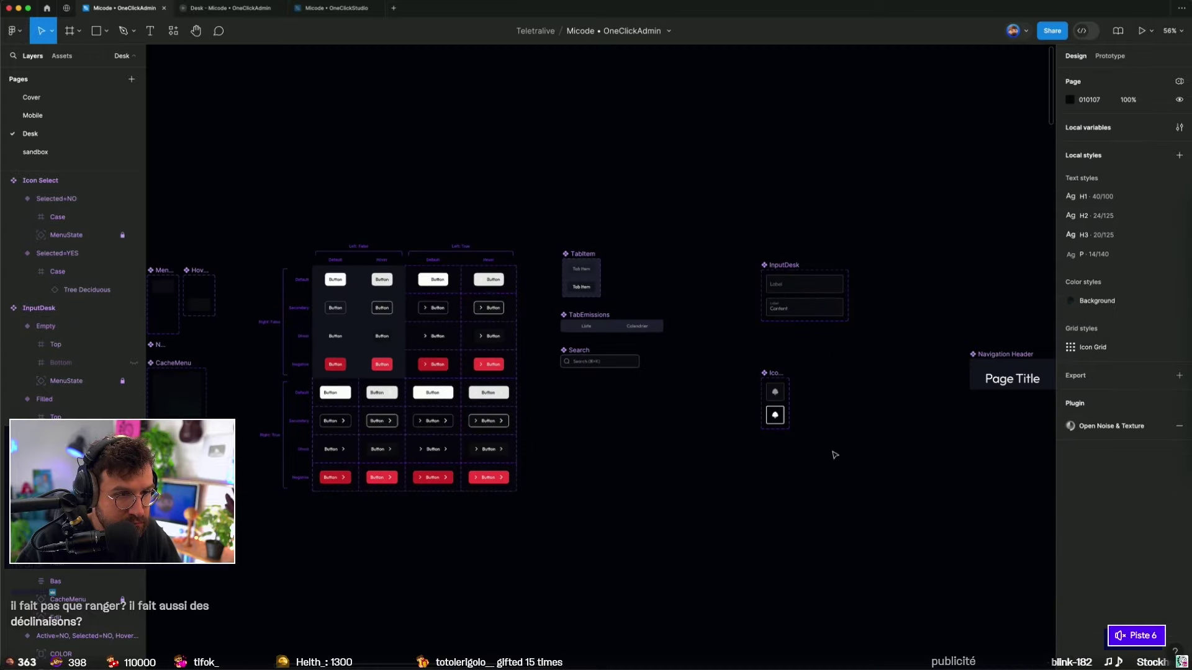
drag(779, 383, 576, 380)
click(621, 446)
Step: Shift the Preview component set right and down
scroll(706, 416, down, 5)
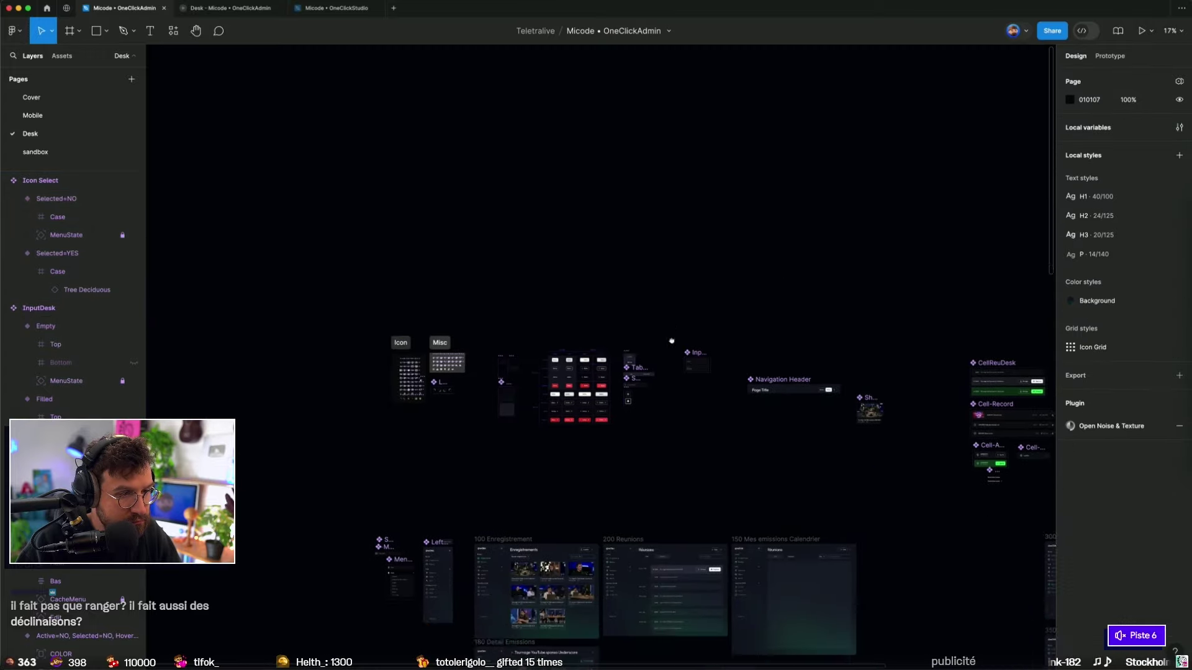
scroll(706, 416, up, 5)
scroll(682, 311, up, 5)
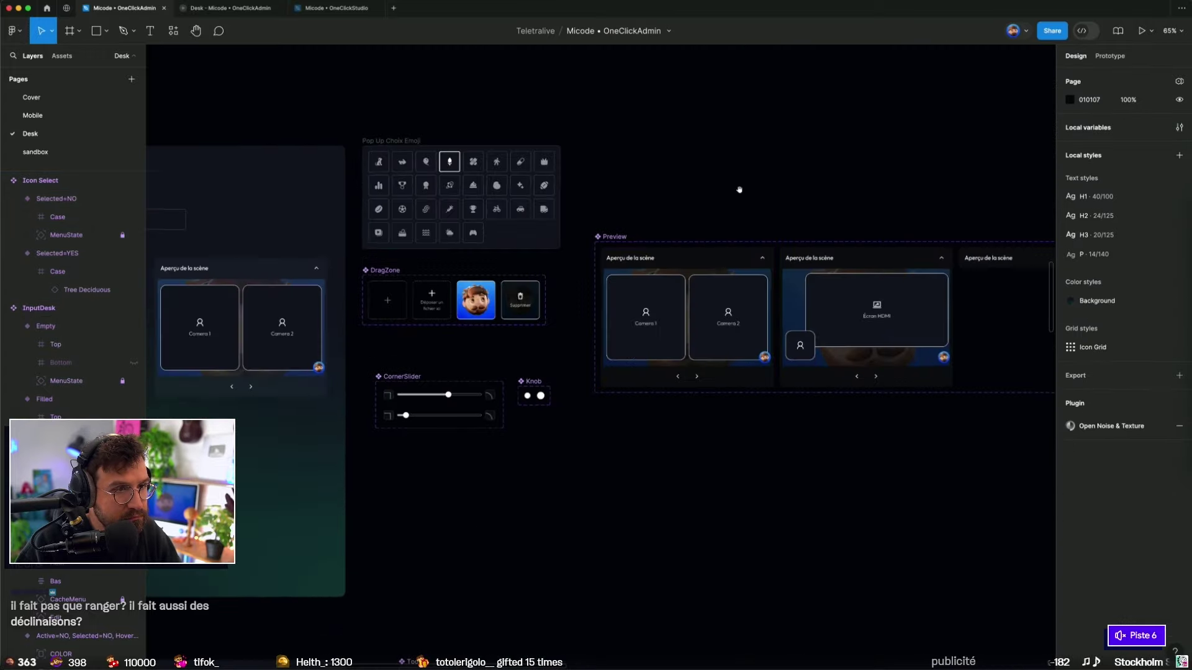
scroll(600, 216, down, 10)
mouse_move(514, 354)
mouse_down()
mouse_move(581, 370)
mouse_move(974, 248)
mouse_up()
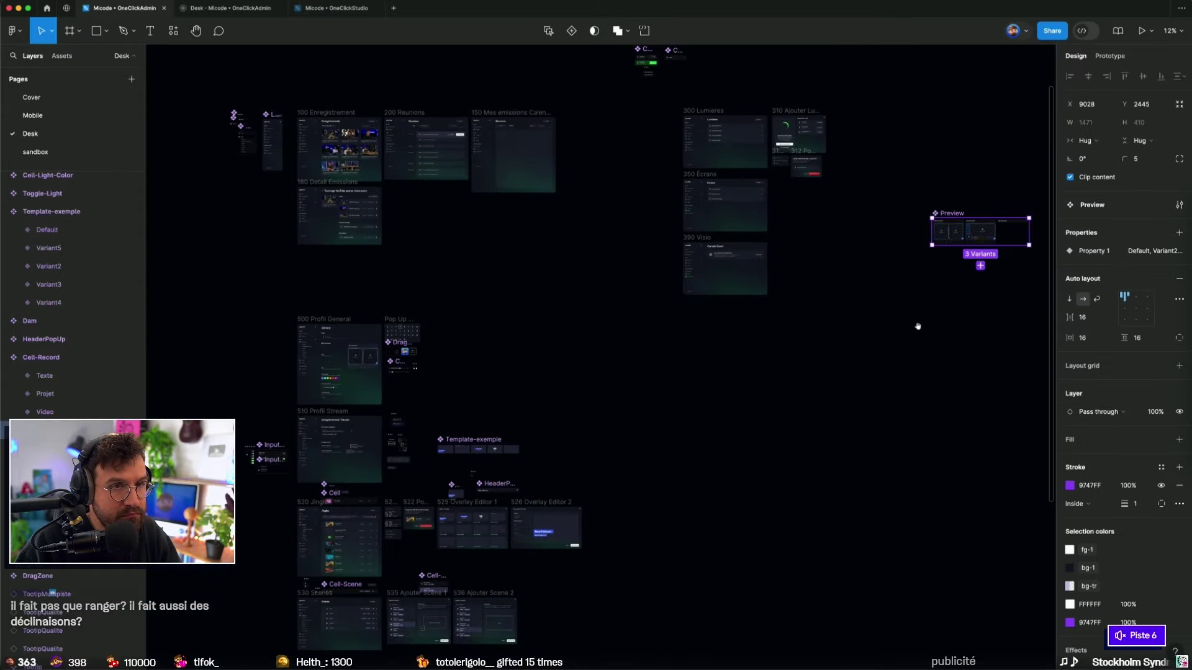
Step: Place DragZone below CornerSlider, then remove the CornerSlider, knob and DragZone group
scroll(426, 354, up, 5)
scroll(394, 380, up, 1)
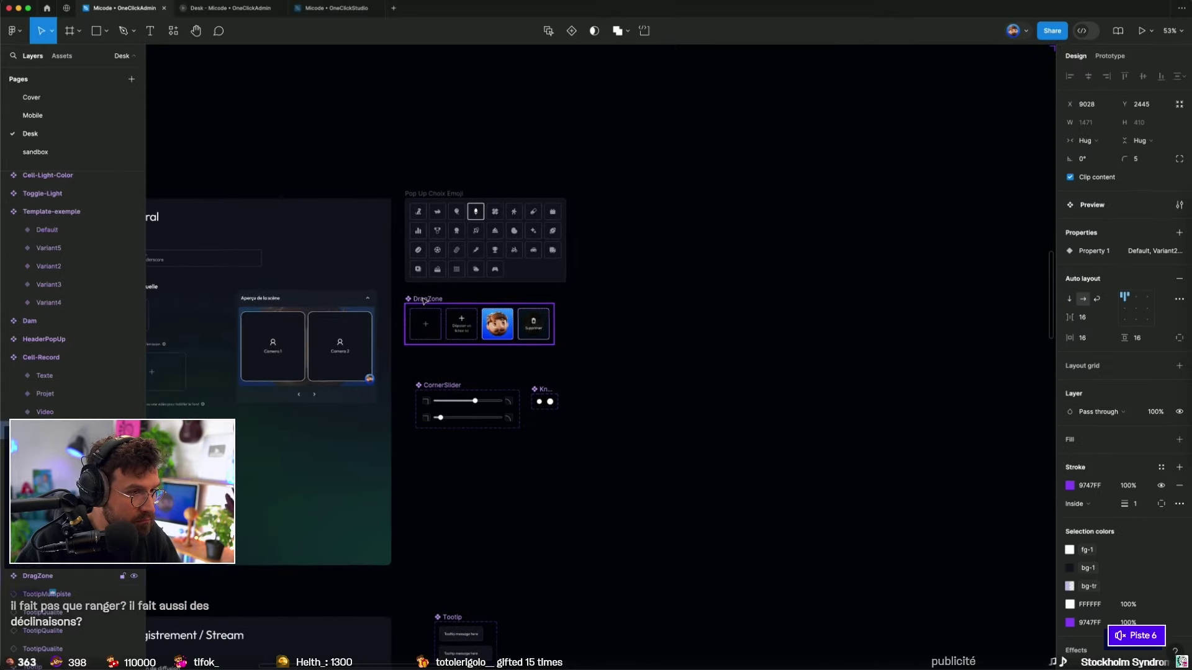
drag(424, 300, 451, 449)
drag(420, 372, 661, 527)
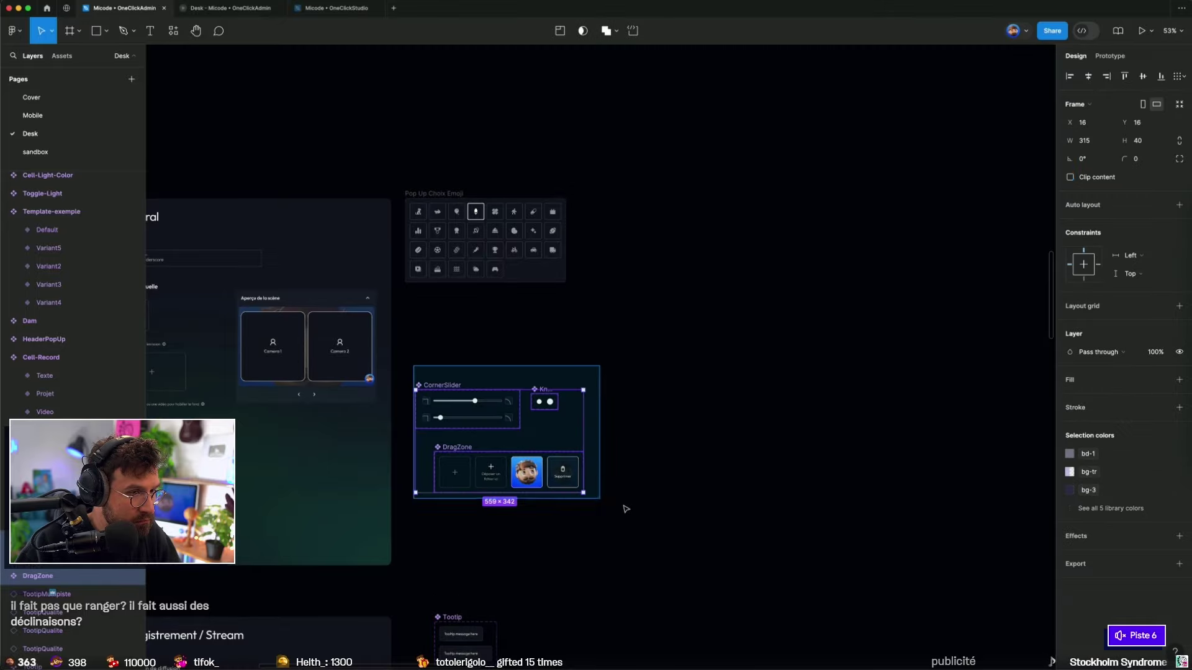
key(Delete)
Step: Move the Navigation Header up and right, and restore the CornerSlider group lower down
scroll(642, 465, up, 5)
scroll(642, 466, down, 3)
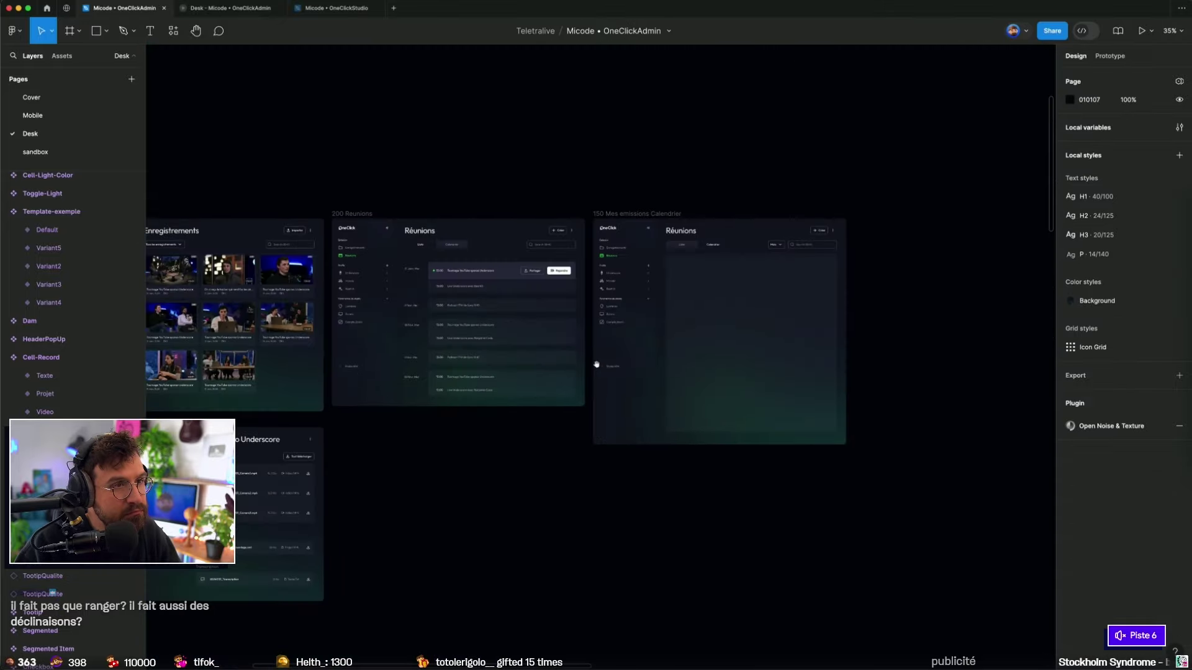
scroll(596, 364, up, 5)
scroll(660, 370, right, 2)
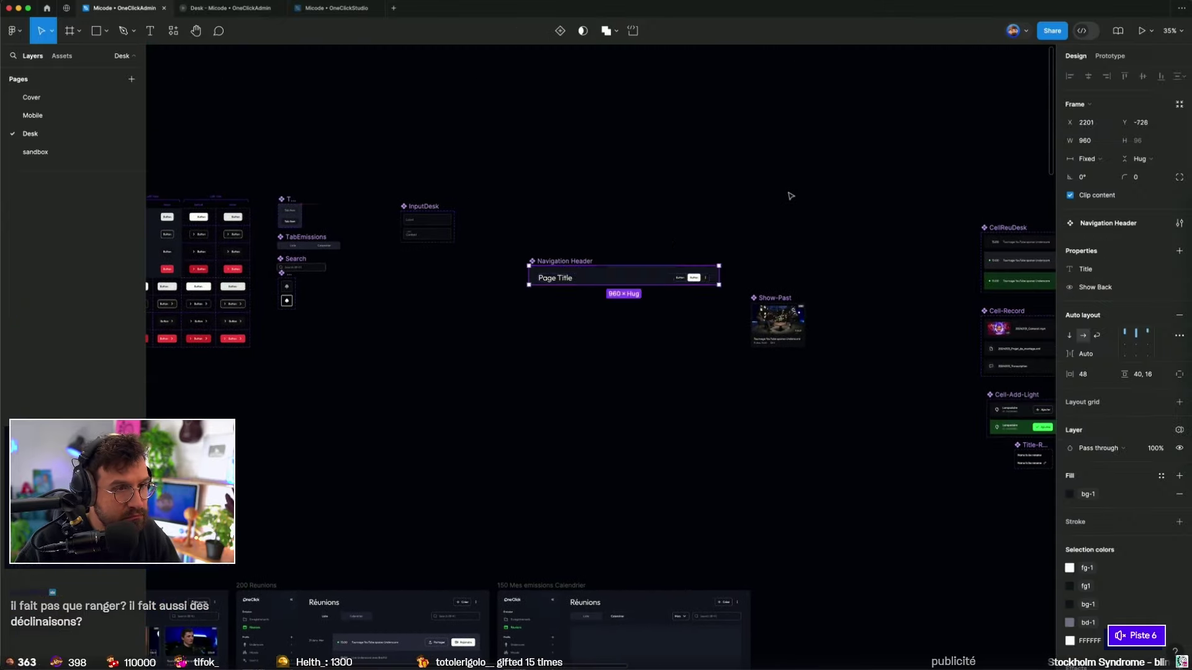
drag(566, 261, 797, 182)
scroll(590, 293, right, 3)
key(ctrl+z)
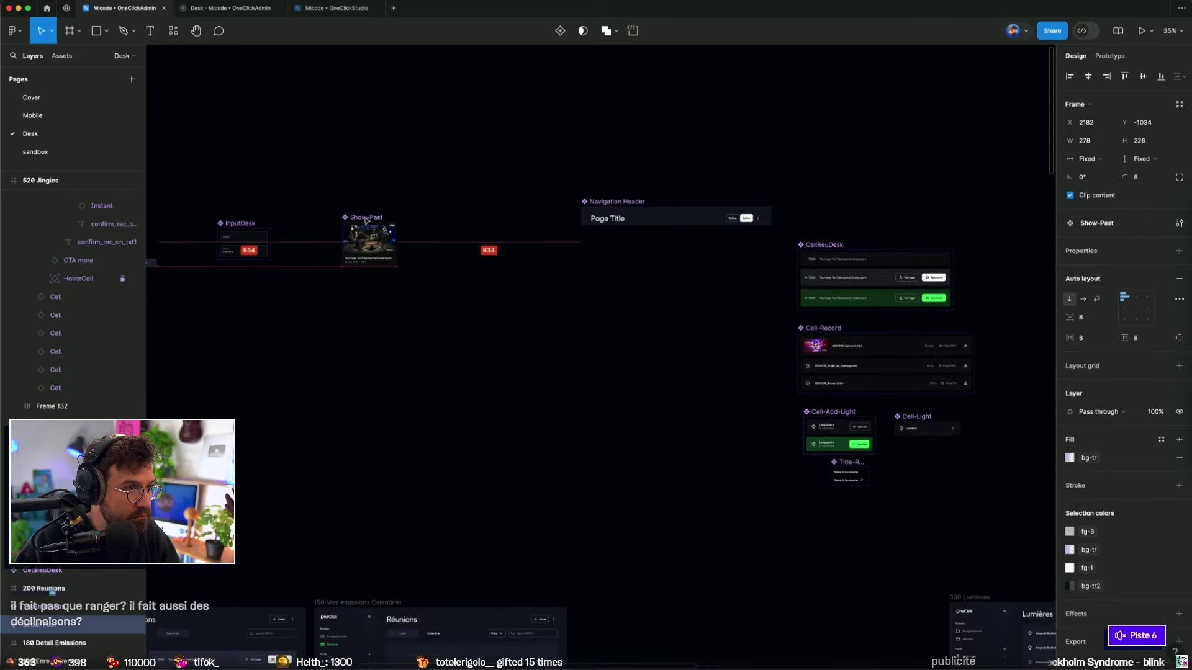
drag(337, 207, 364, 283)
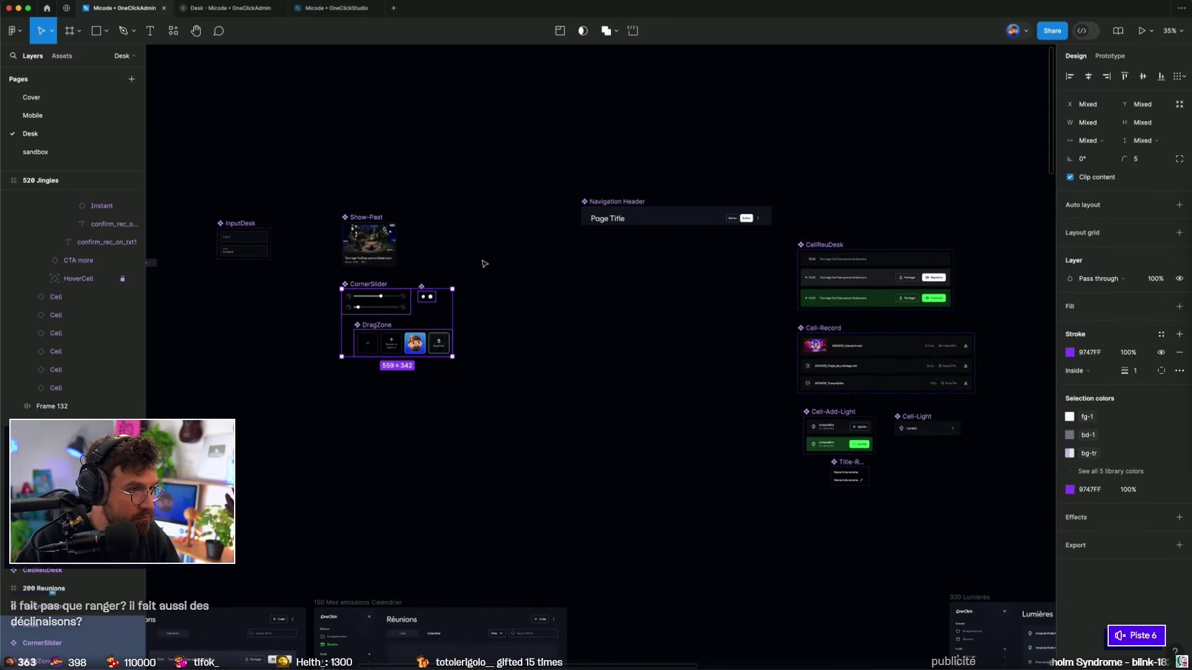
click(485, 260)
Step: Select the Preview, Template-exemple, Tootip and Segmented components to check their layout
scroll(484, 261, down, 5)
scroll(570, 434, down, 3)
scroll(408, 260, right, 2)
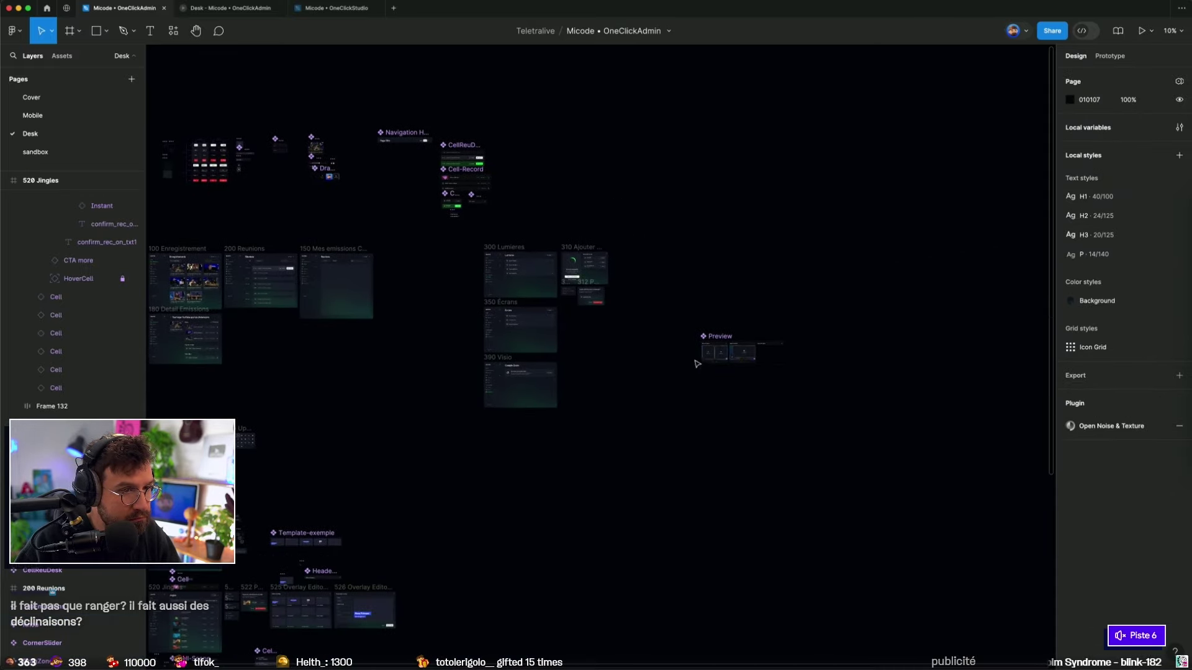
click(723, 337)
scroll(630, 179, up, 5)
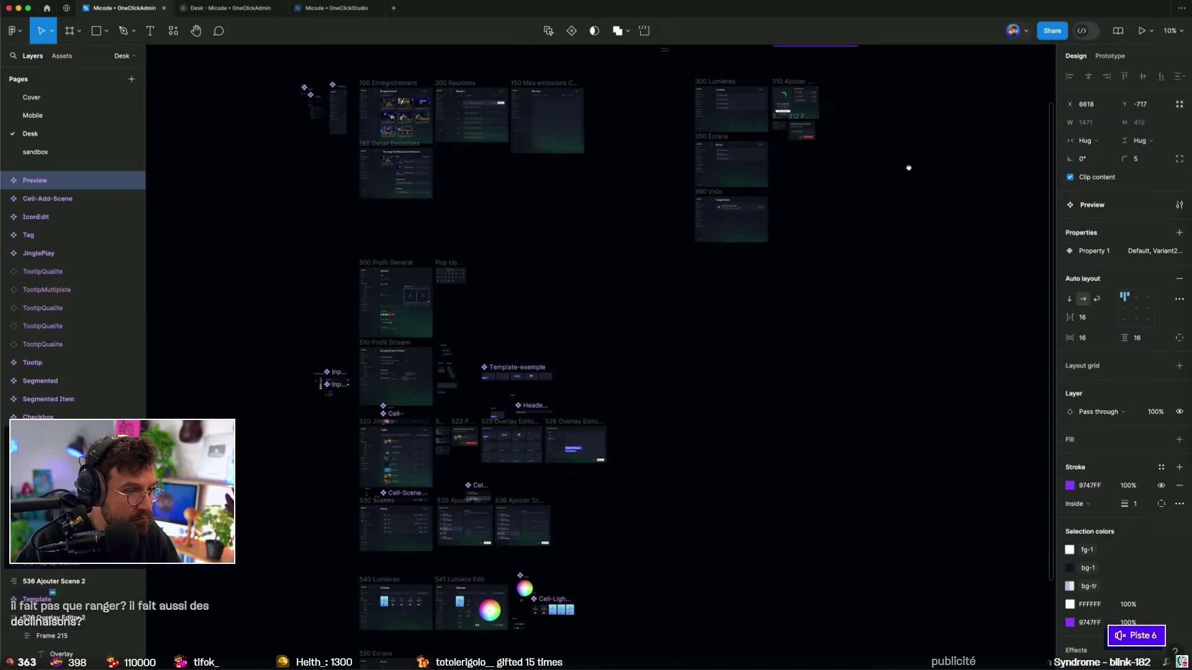
scroll(493, 399, up, 2)
click(539, 299)
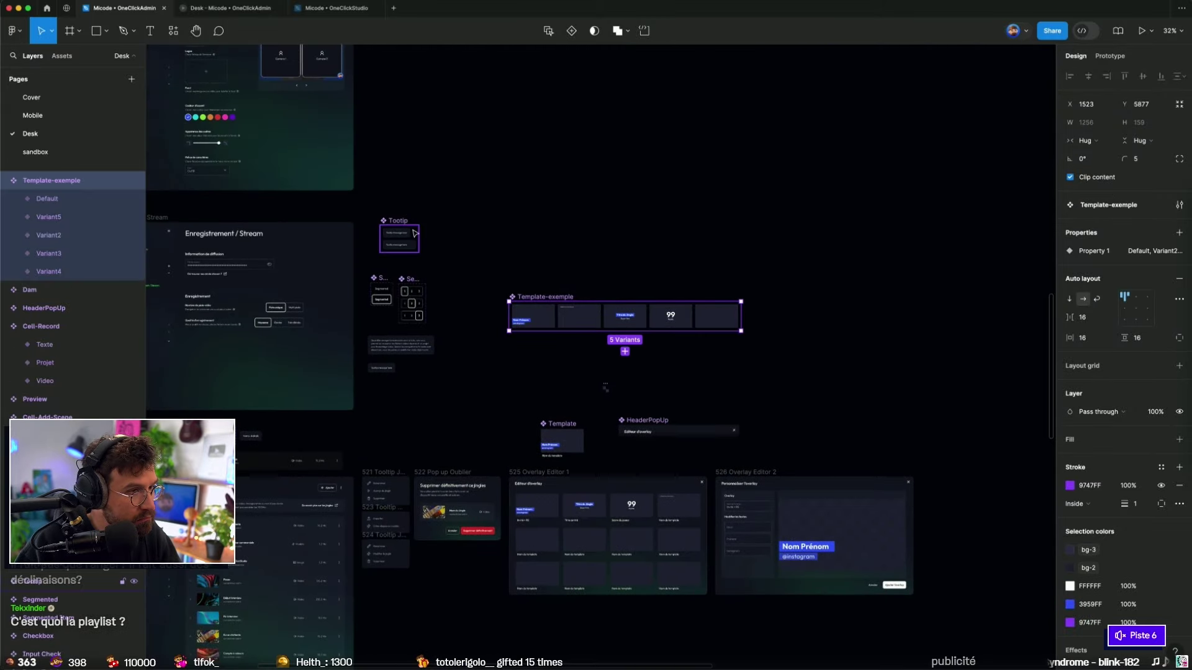
scroll(387, 348, up, 2)
click(417, 365)
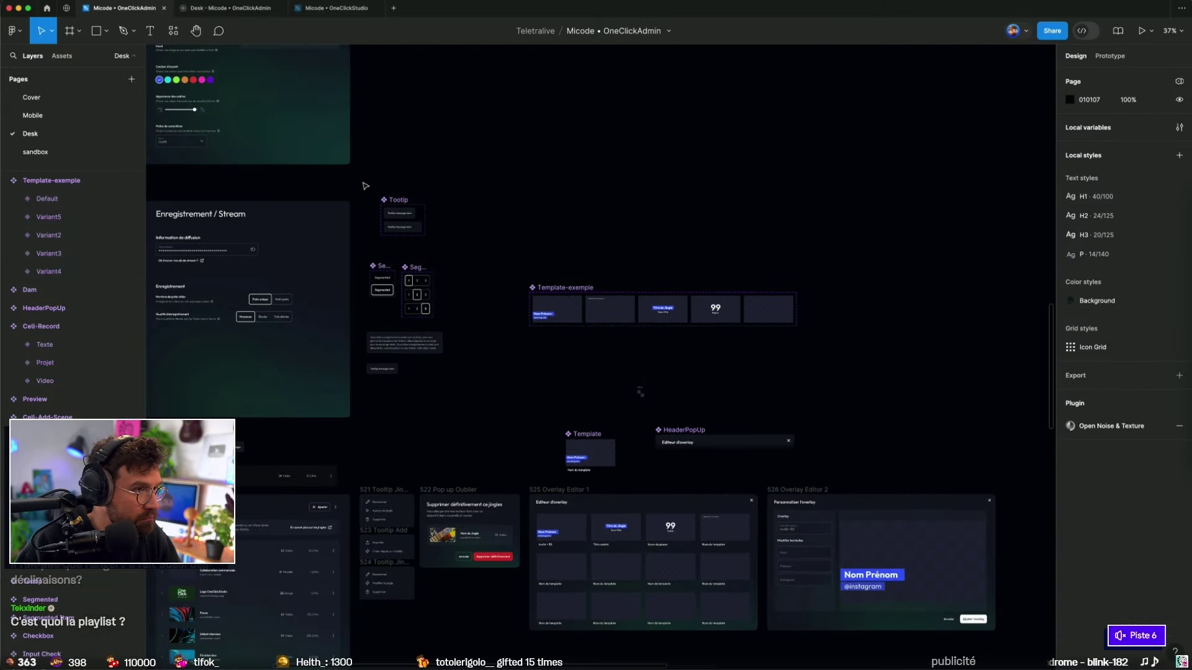
drag(365, 185, 832, 334)
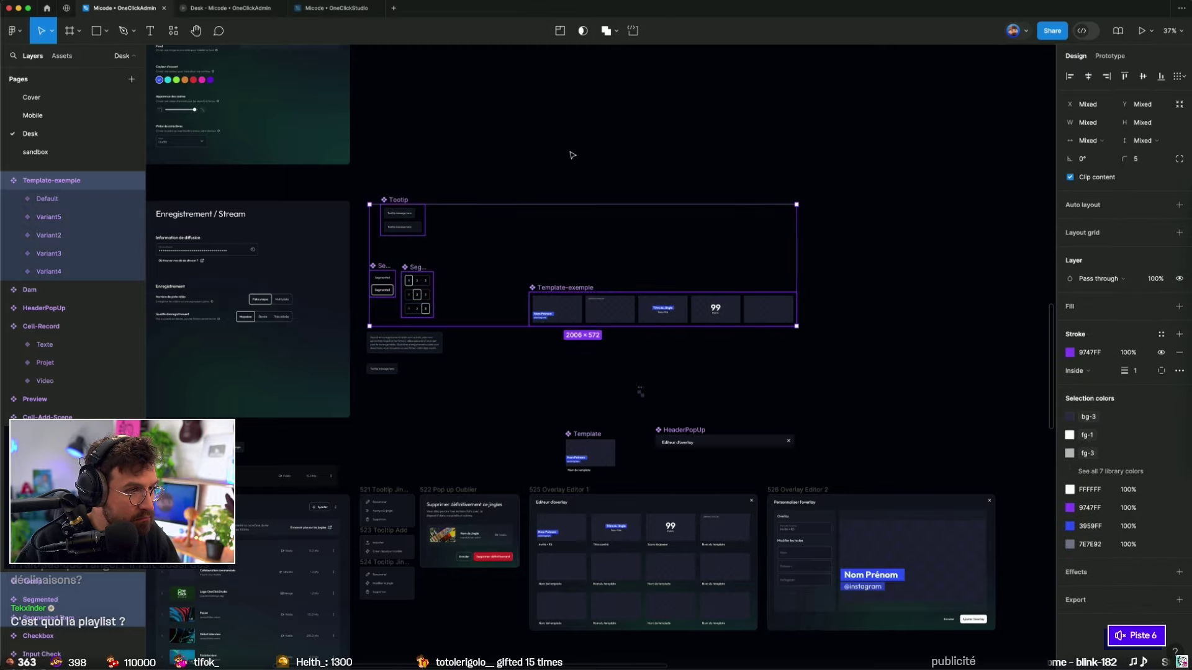
click(353, 171)
Step: Move Tootip, Segmented and Segmented Item beside the other components
drag(367, 185, 444, 321)
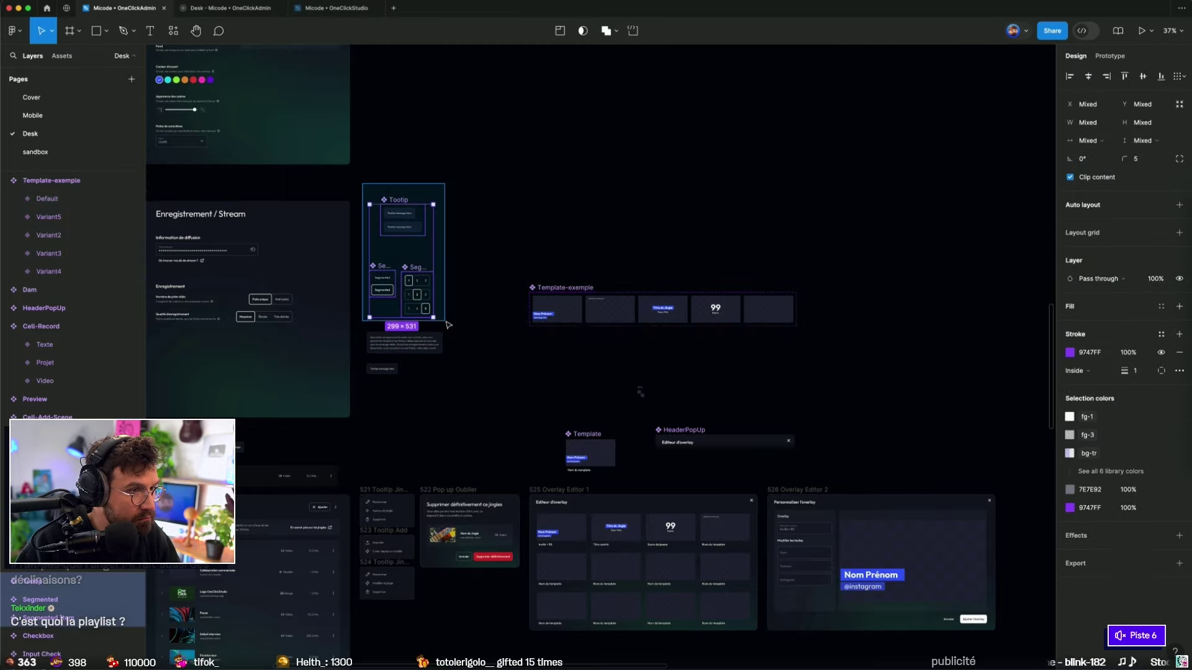
click(492, 269)
scroll(535, 381, down, 5)
scroll(552, 207, down, 3)
scroll(558, 481, up, 3)
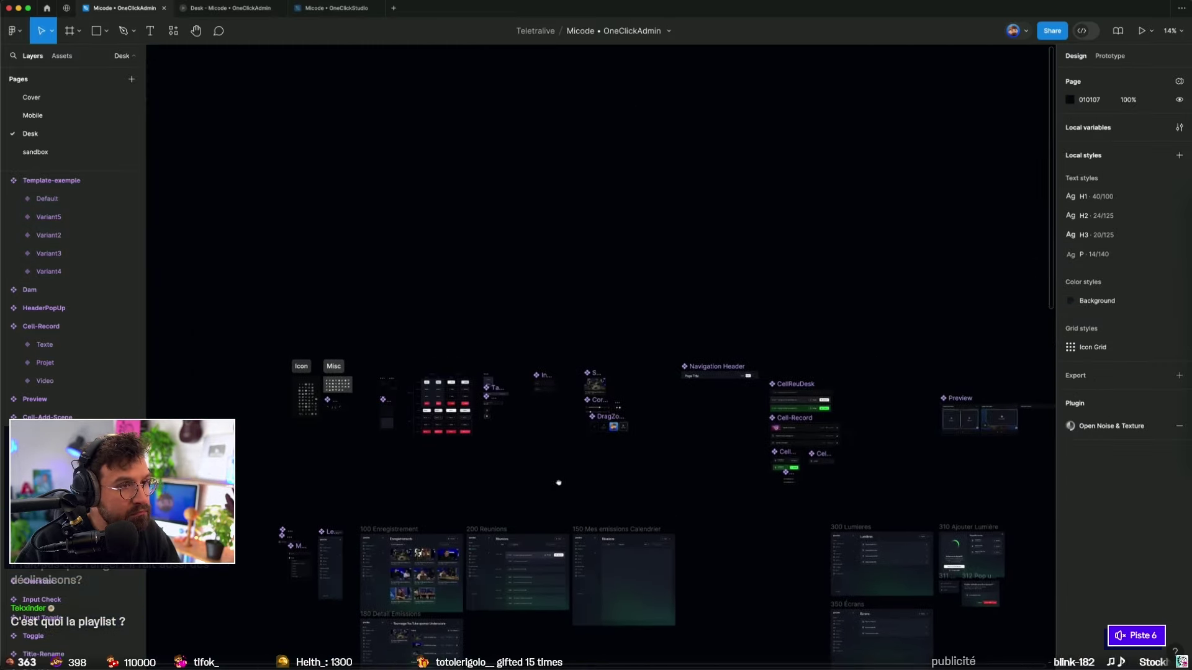
drag(624, 335, 545, 460)
scroll(628, 258, up, 3)
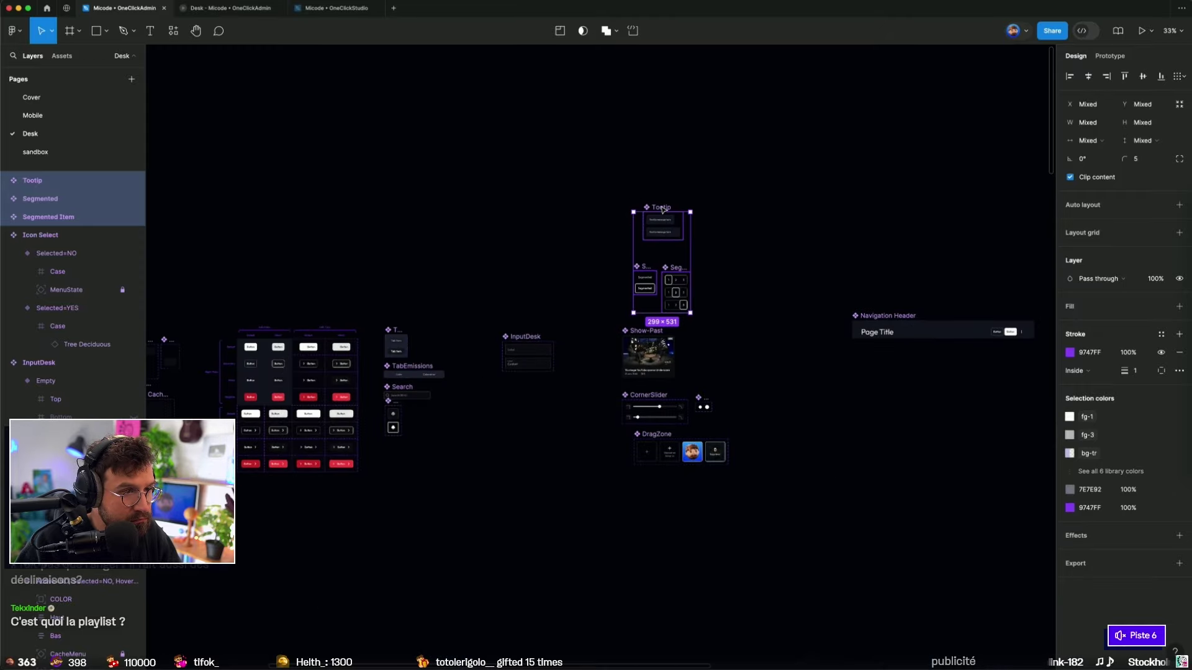
drag(663, 209, 494, 419)
click(566, 449)
Step: Move Template-exemple out of the Preview set to its own spot
scroll(566, 449, down, 5)
scroll(589, 410, down, 10)
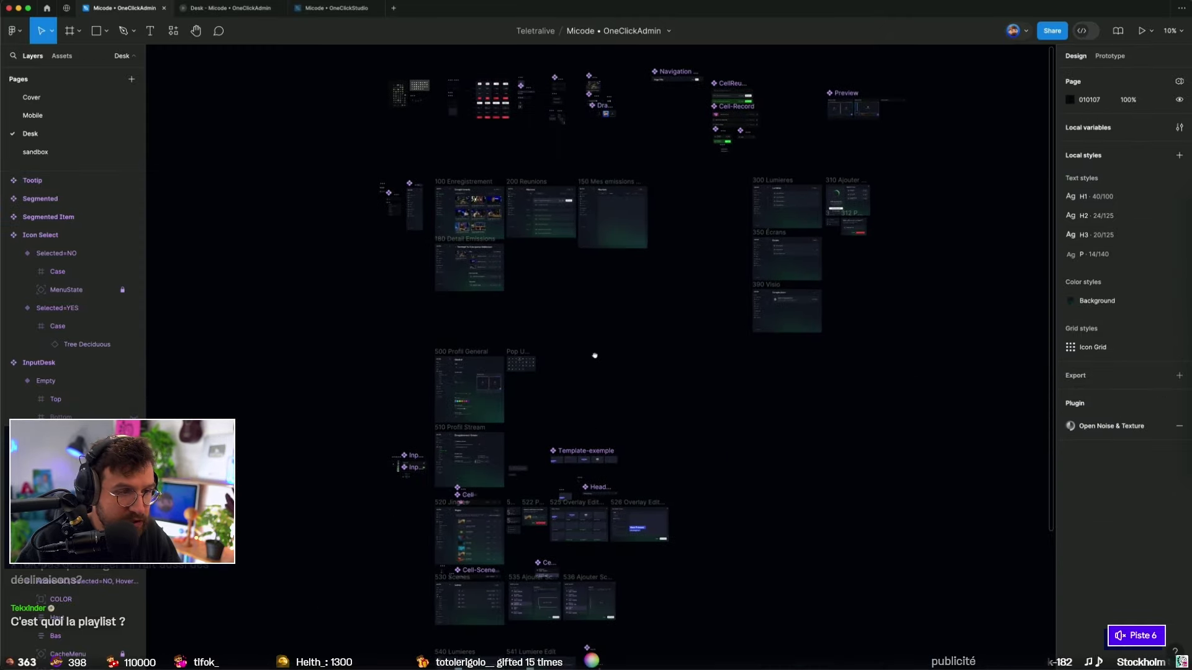
scroll(545, 452, up, 4)
drag(517, 460, 554, 343)
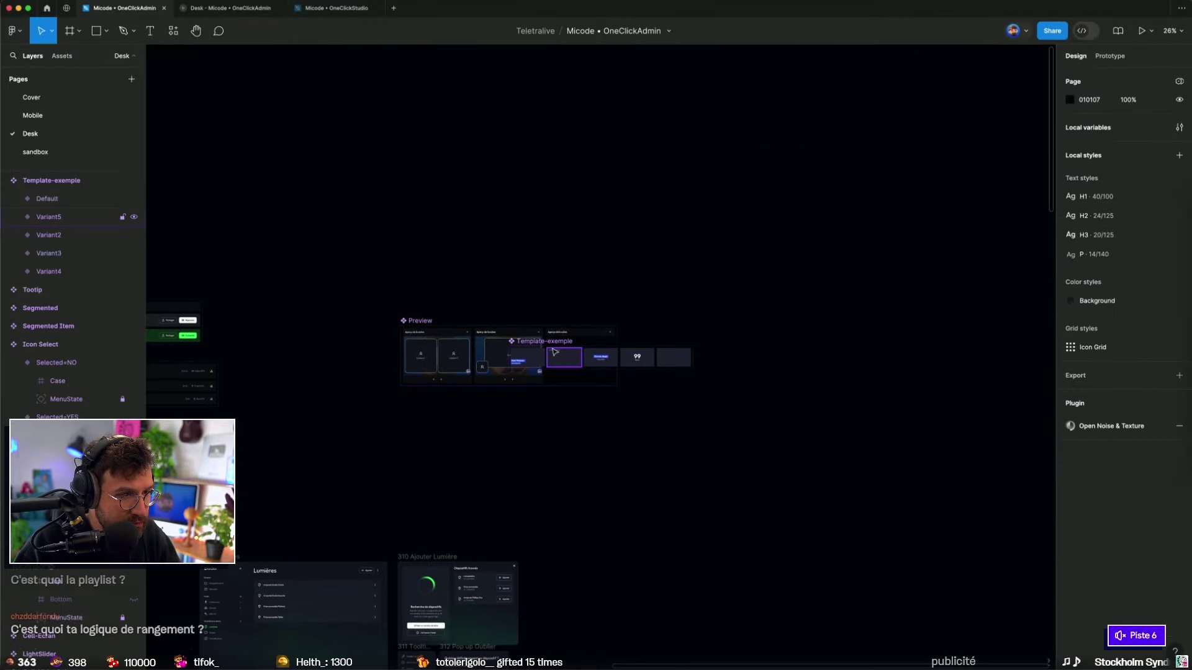
drag(621, 357, 440, 445)
Step: Place Show-Past beside the Preview component set and shift Preview further right
scroll(663, 412, left, 10)
scroll(662, 412, left, 10)
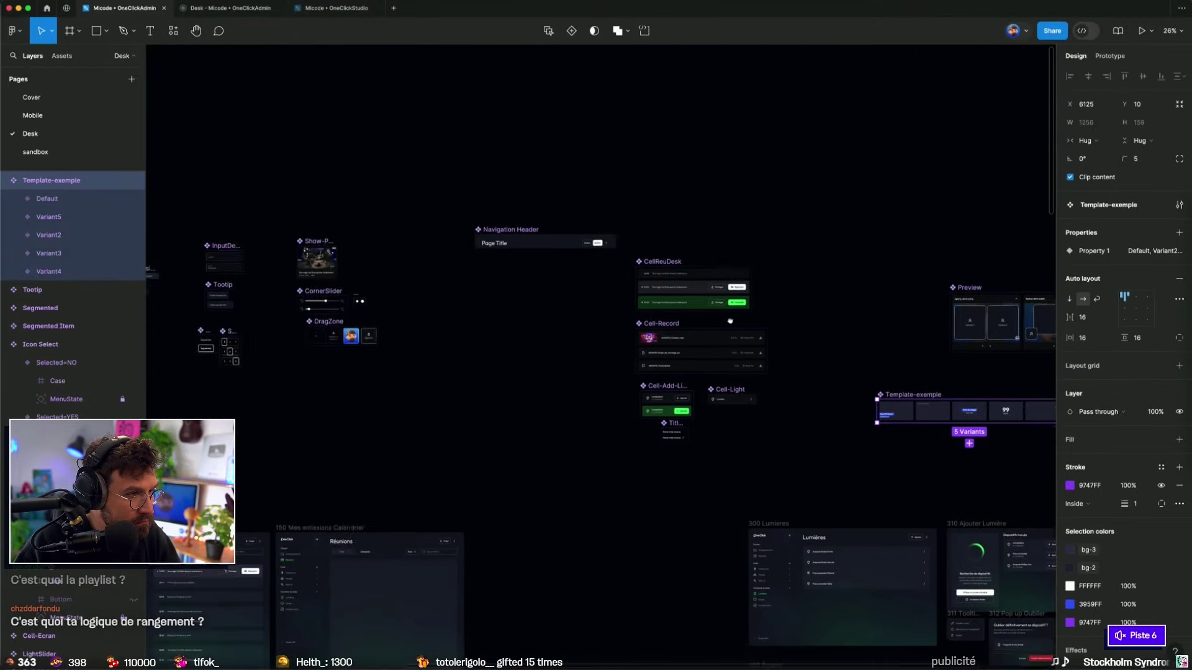
scroll(434, 310, right, 8)
drag(241, 224, 811, 317)
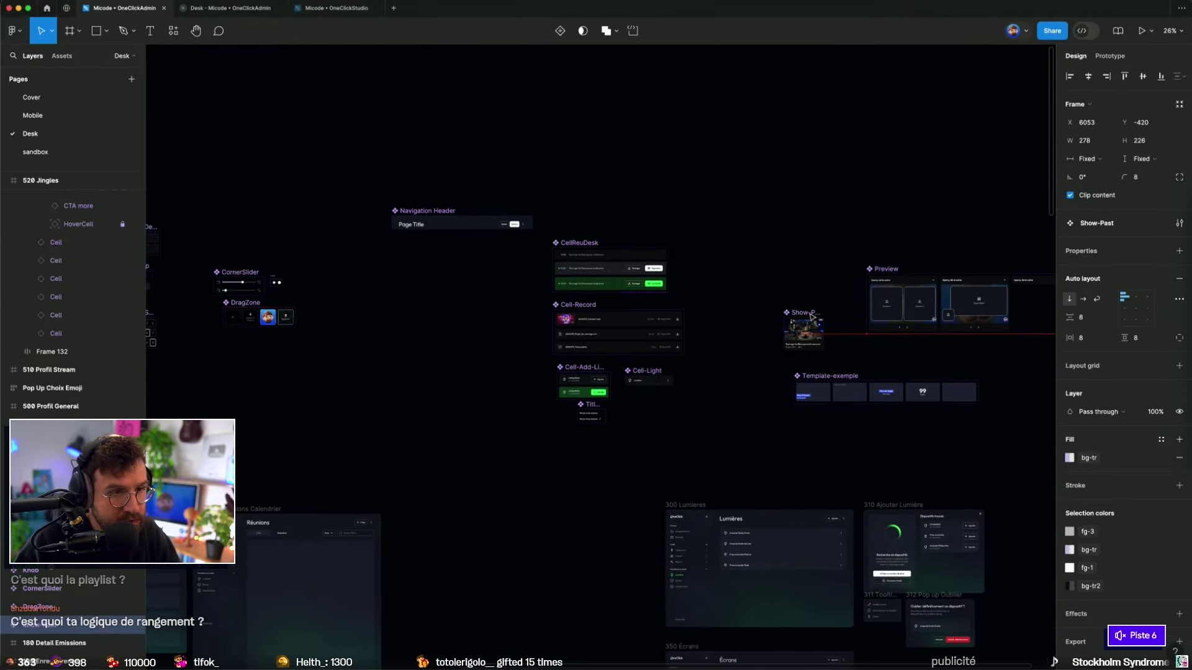
scroll(815, 334, right, 5)
drag(702, 249, 934, 248)
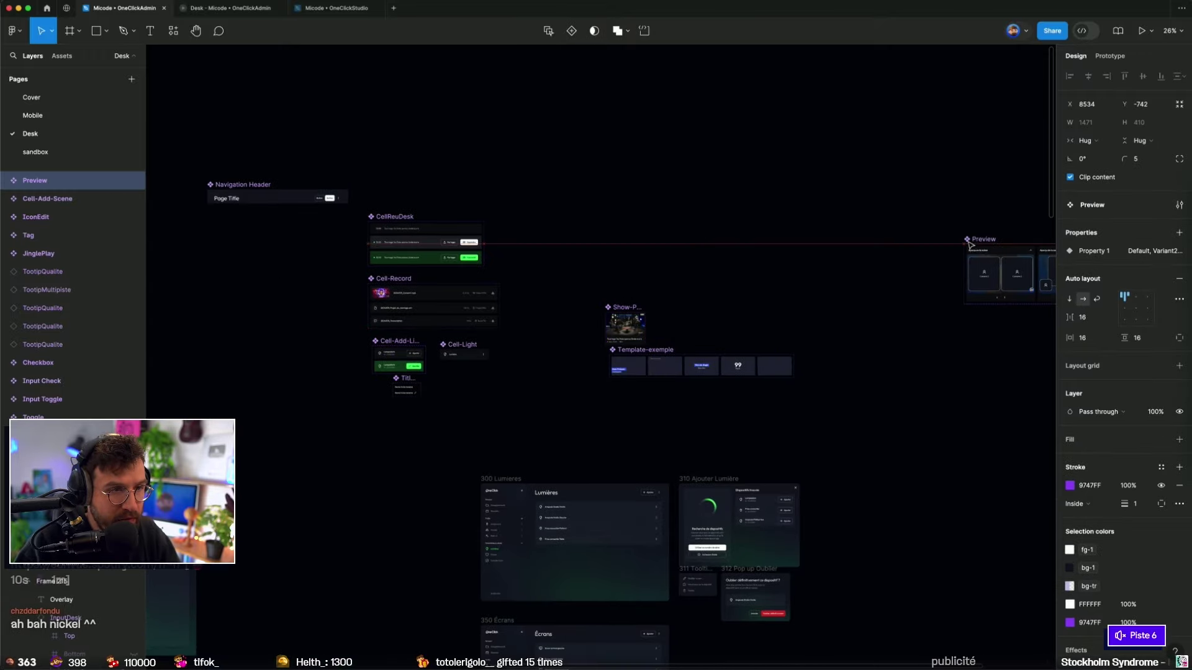
click(786, 272)
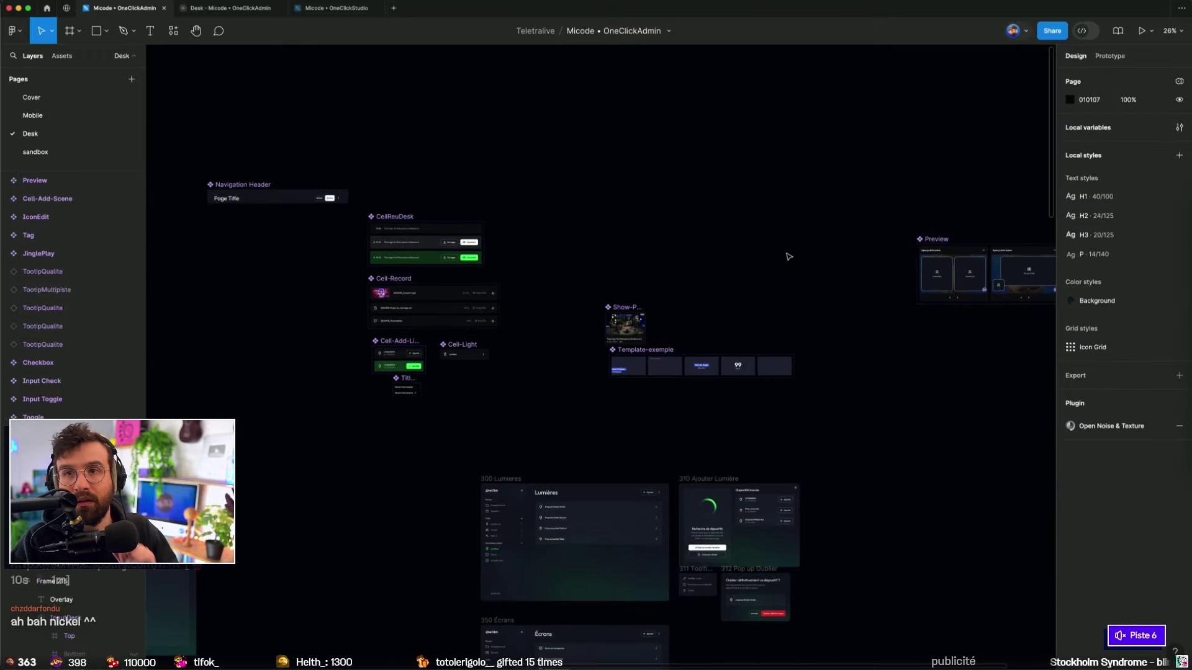
scroll(686, 338, down, 3)
scroll(723, 199, down, 5)
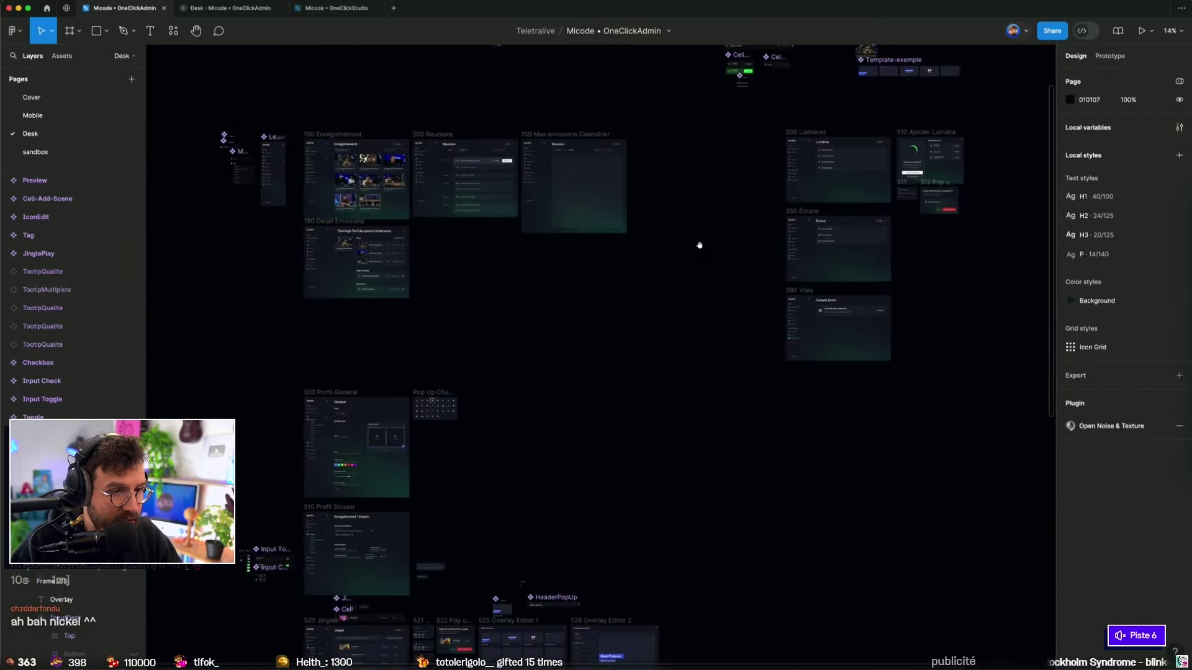
scroll(761, 213, down, 5)
scroll(444, 302, up, 5)
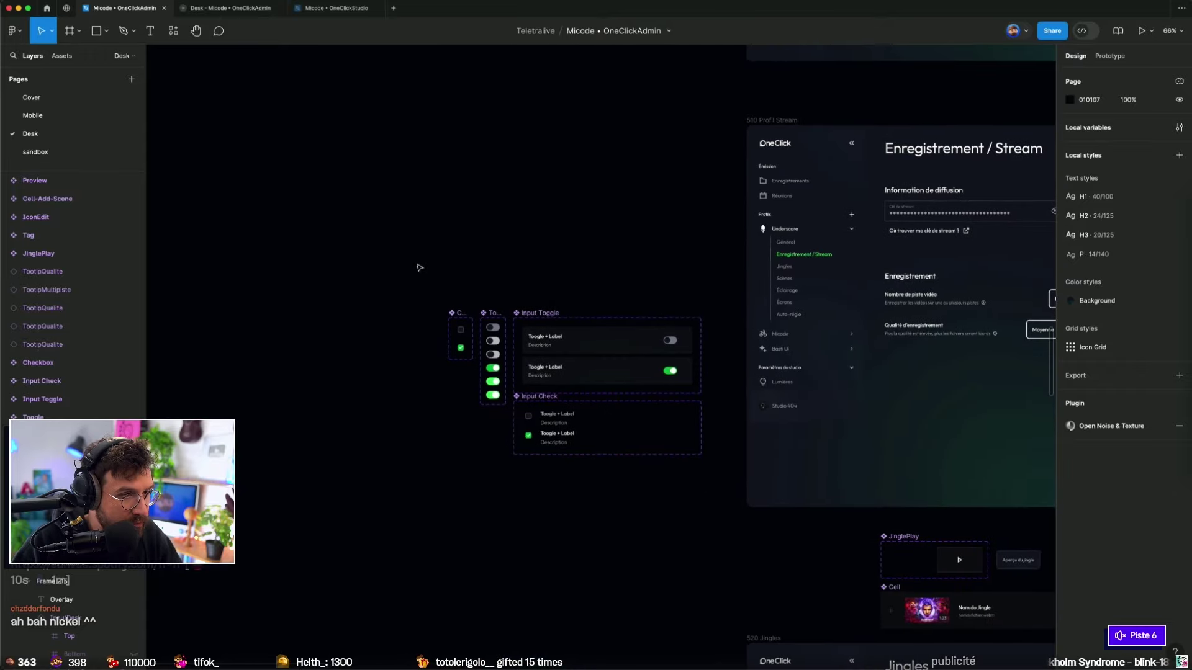
Step: Cut the Input Toggle and Input Check component sets from the Desk page
click(540, 313)
click(596, 340)
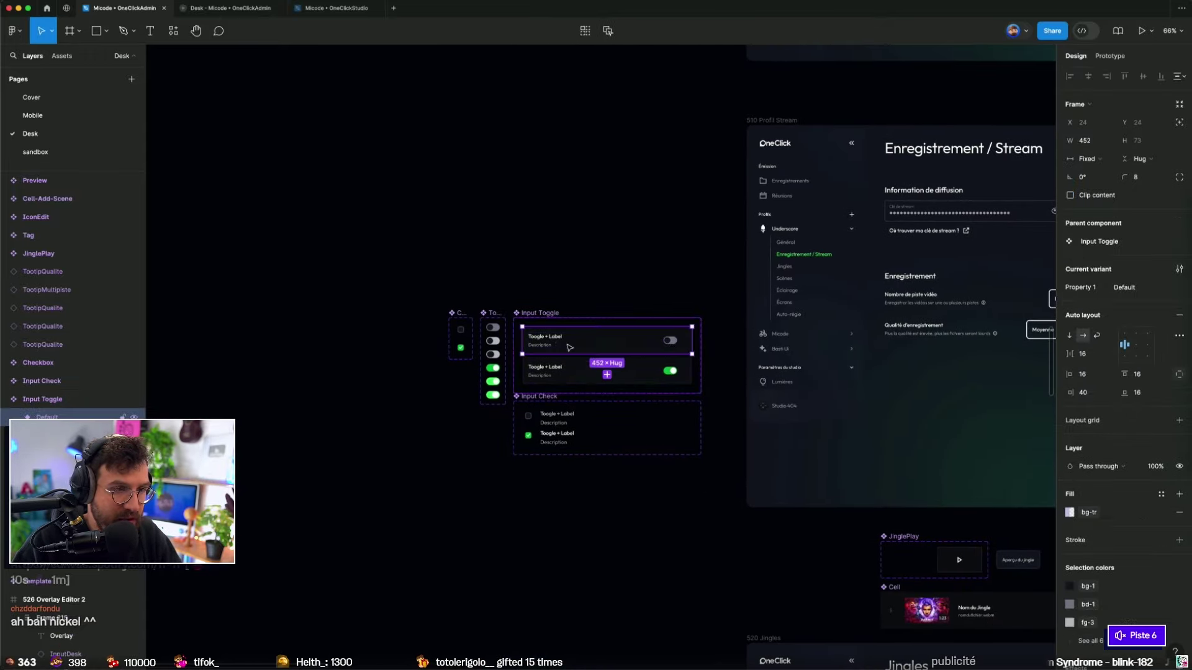
scroll(429, 207, right, 4)
scroll(429, 207, down, 3)
click(399, 204)
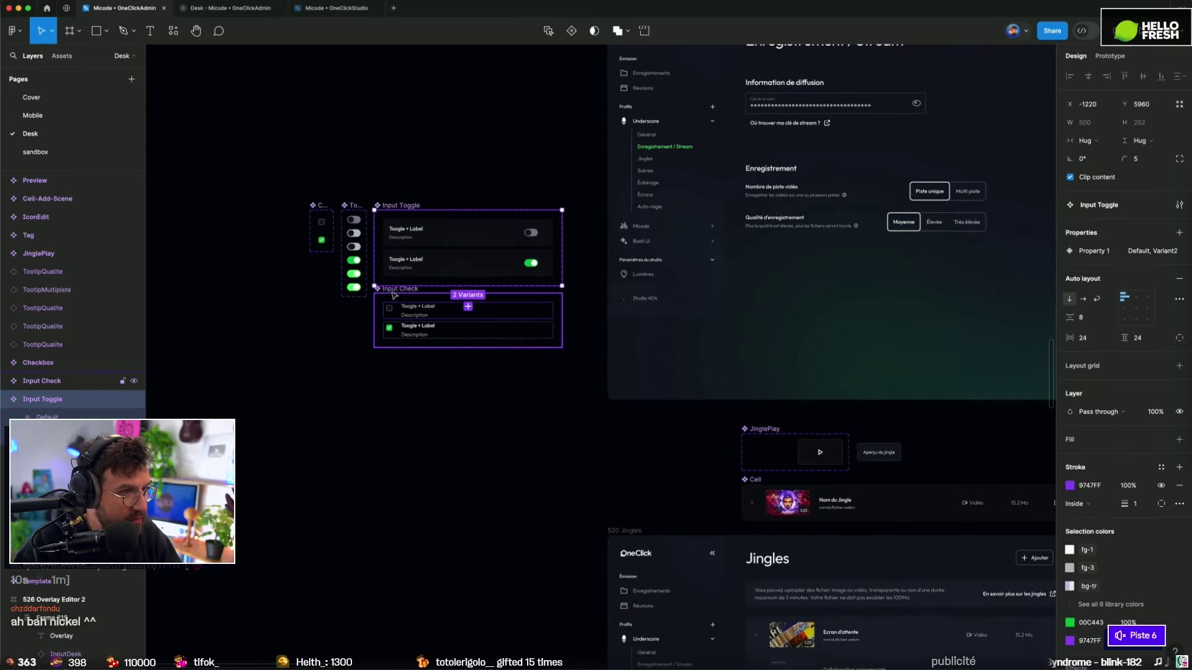
scroll(396, 303, up, 1)
scroll(395, 302, up, 2)
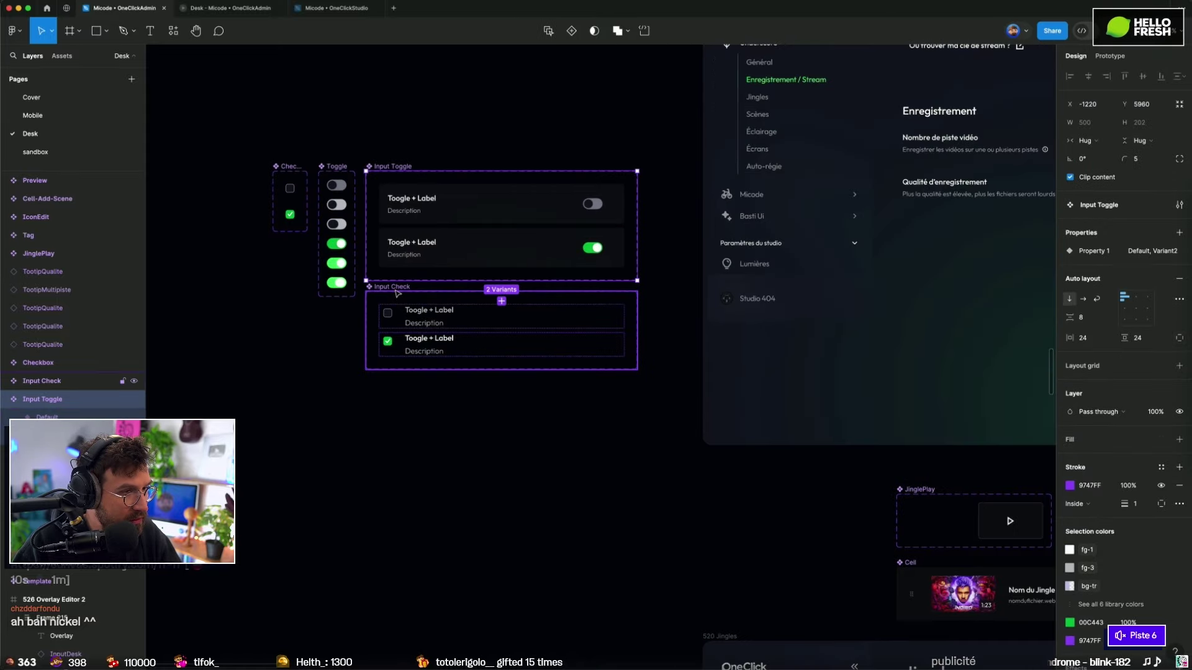
shift+click(396, 289)
key(ctrl+x)
Step: Paste them on the sandbox page clear of Save Icon Outline, then return to Desk
key(Page_Down)
key(ctrl+v)
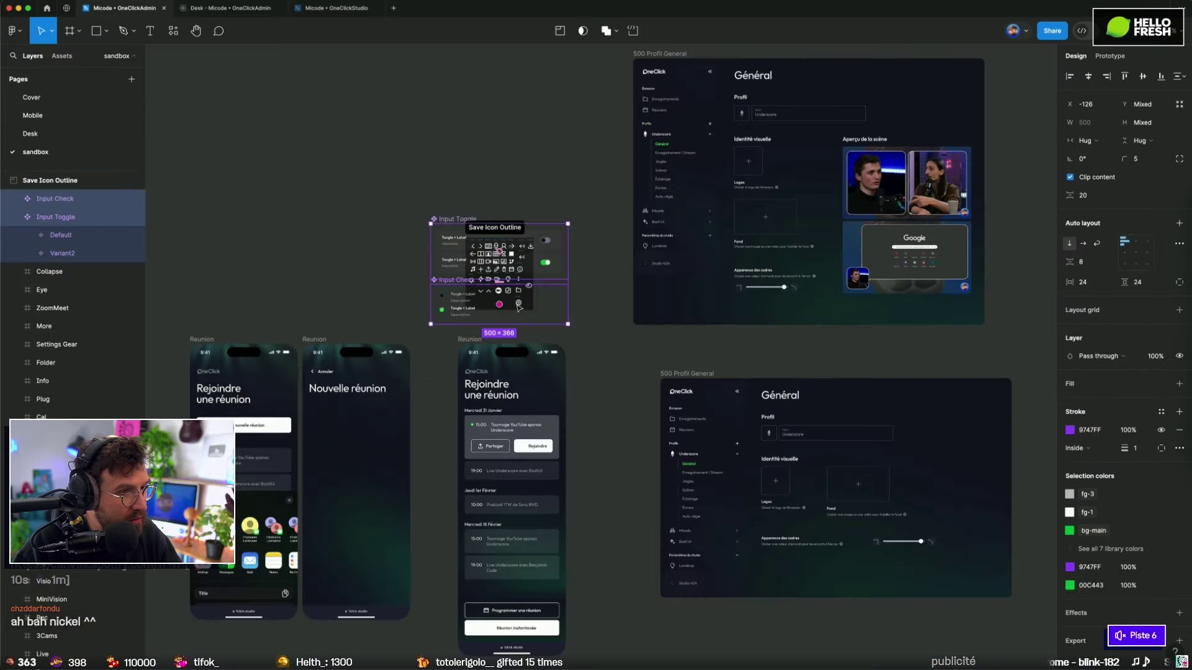
drag(532, 255, 298, 207)
click(60, 137)
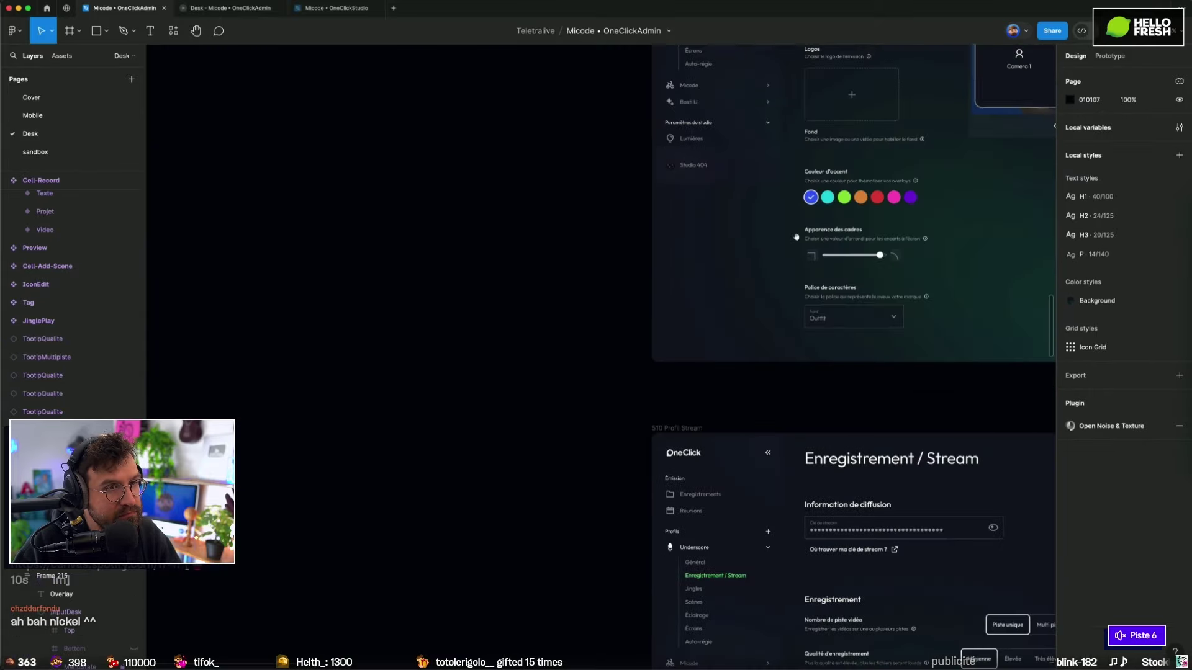
Step: Inspect the Checkbox, Toggle and Template components on the canvas, then deselect them
scroll(652, 499, down, 10)
scroll(710, 272, down, 5)
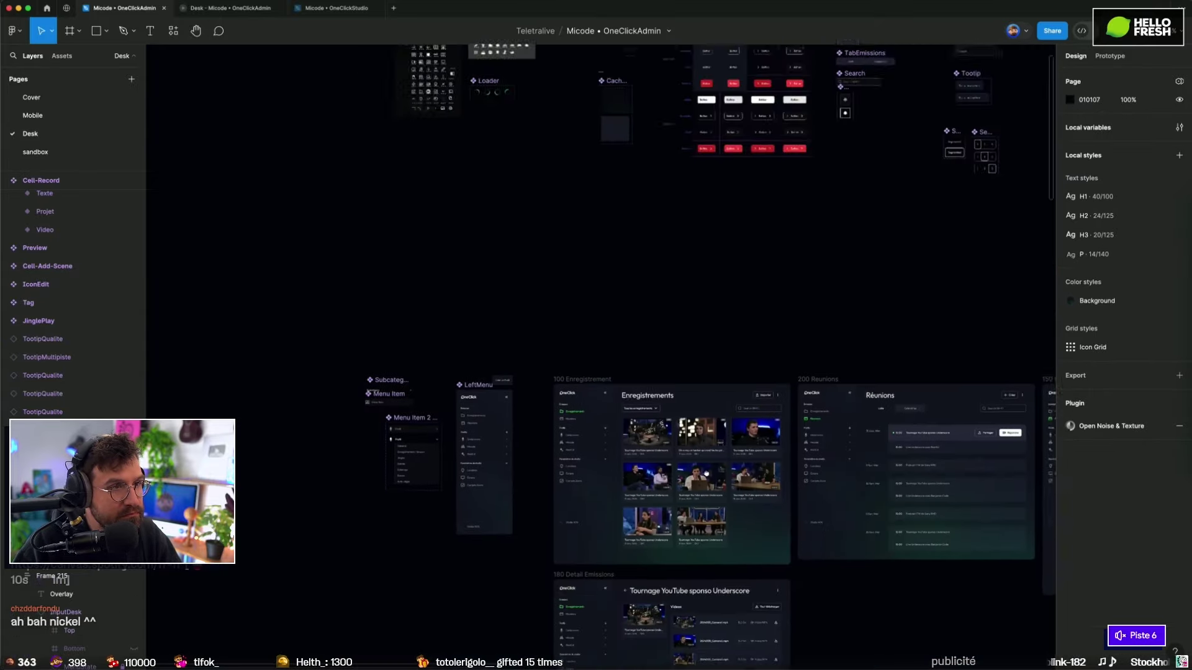
scroll(776, 372, up, 5)
scroll(807, 432, up, 3)
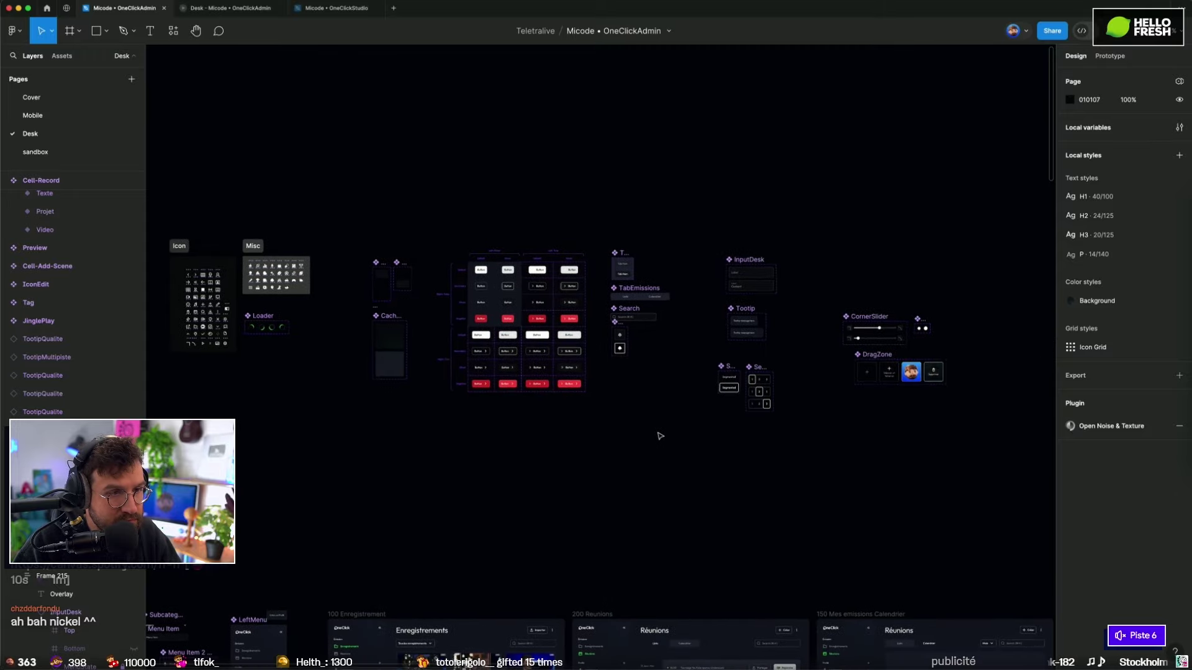
drag(767, 309, 801, 368)
scroll(595, 366, up, 3)
key(Escape)
scroll(700, 474, down, 5)
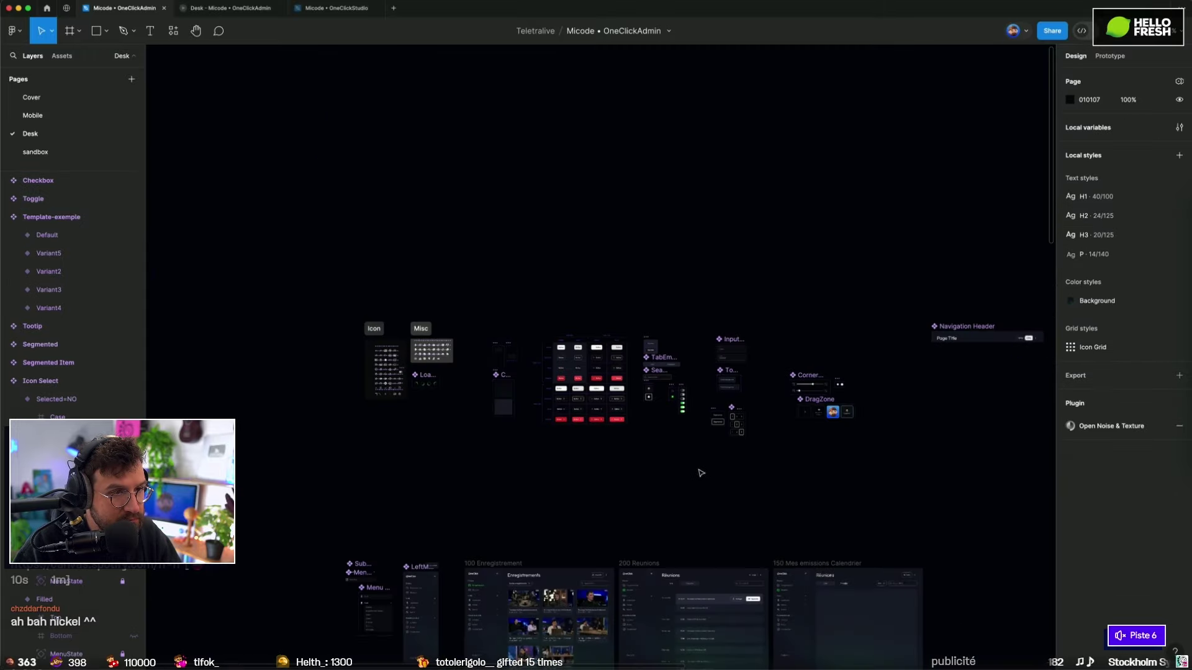
scroll(710, 460, down, 3)
scroll(704, 275, up, 4)
scroll(704, 275, down, 3)
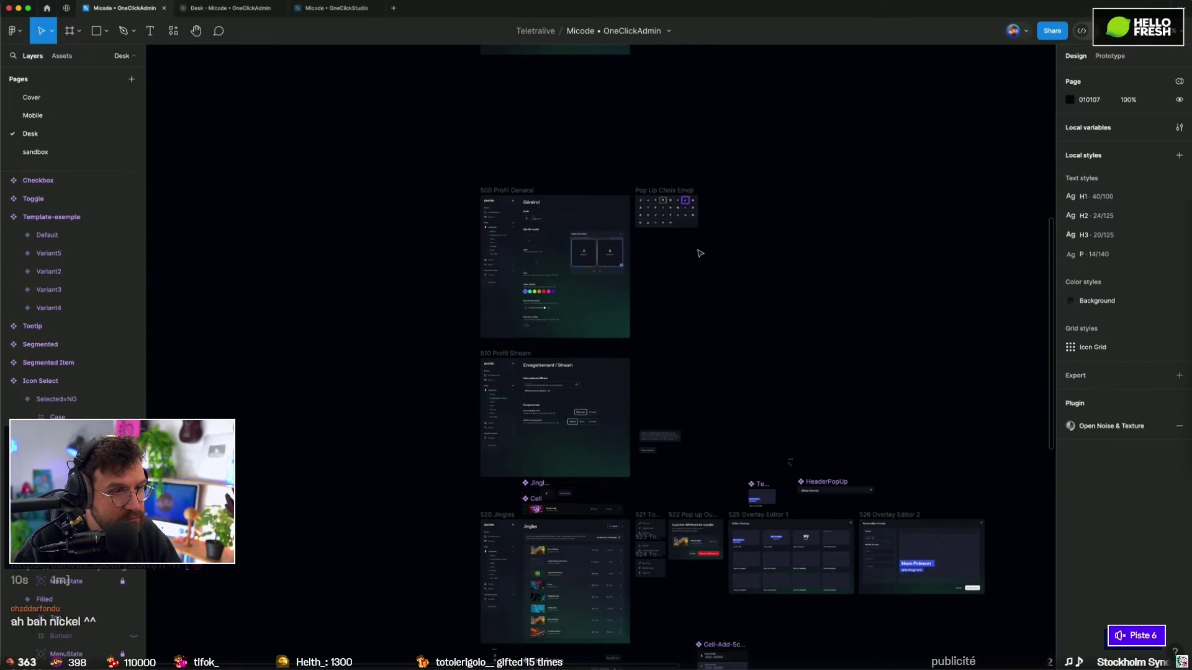
scroll(700, 253, down, 3)
scroll(673, 266, down, 3)
scroll(641, 430, up, 3)
scroll(697, 314, up, 4)
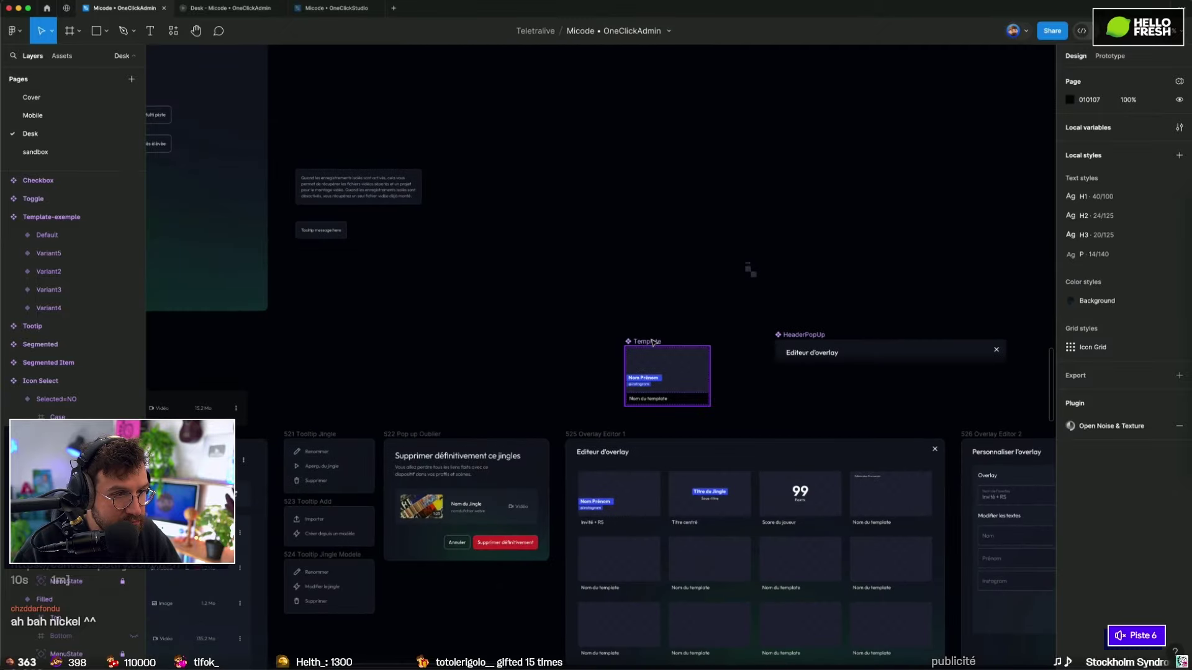
click(653, 342)
scroll(750, 266, right, 4)
scroll(750, 266, down, 1)
click(624, 237)
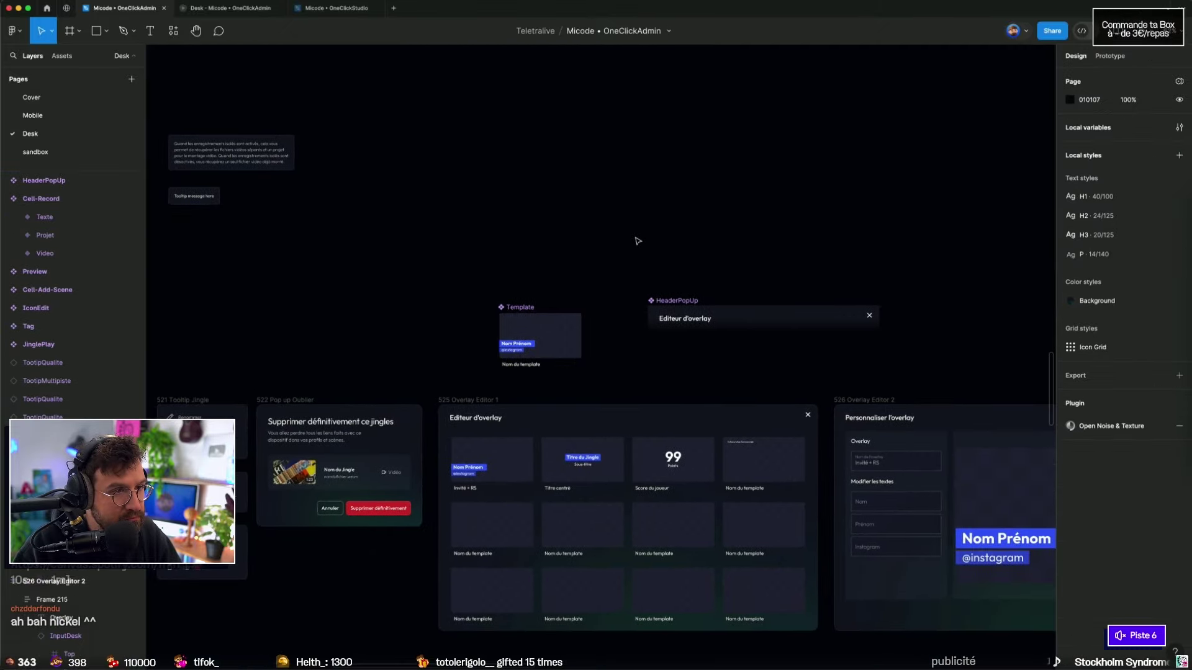
scroll(556, 165, down, 5)
scroll(649, 478, down, 5)
scroll(617, 360, up, 5)
scroll(616, 359, up, 5)
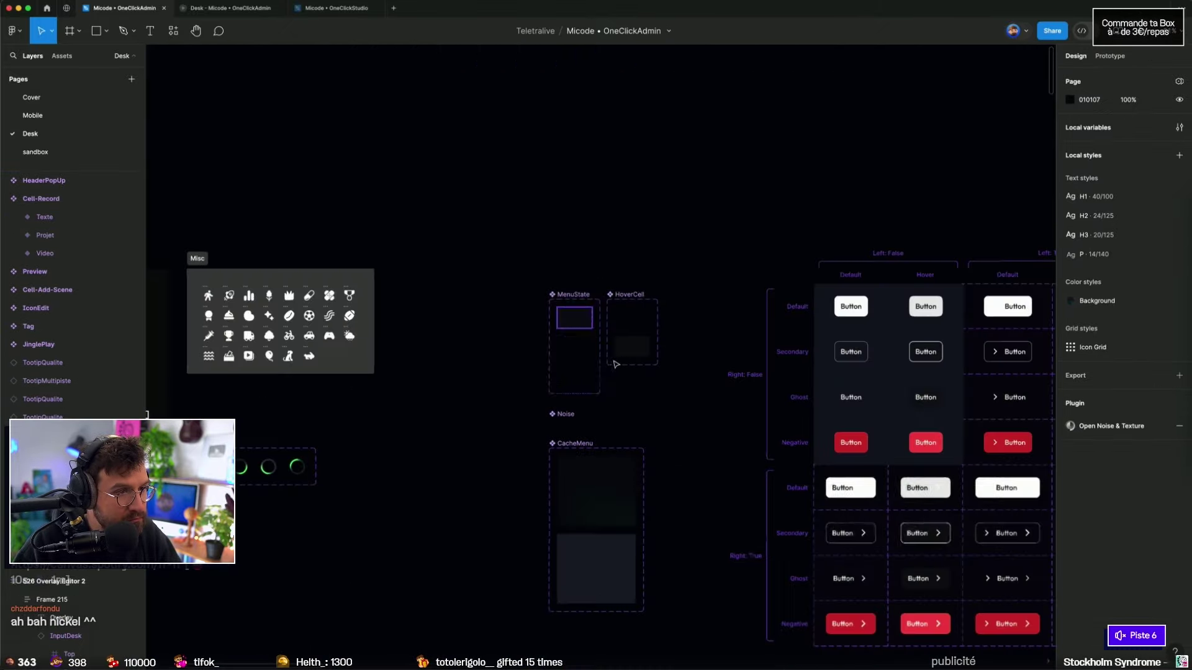
Step: Inspect the small Dam component in MenuState and the HeaderPopUp layers
click(600, 356)
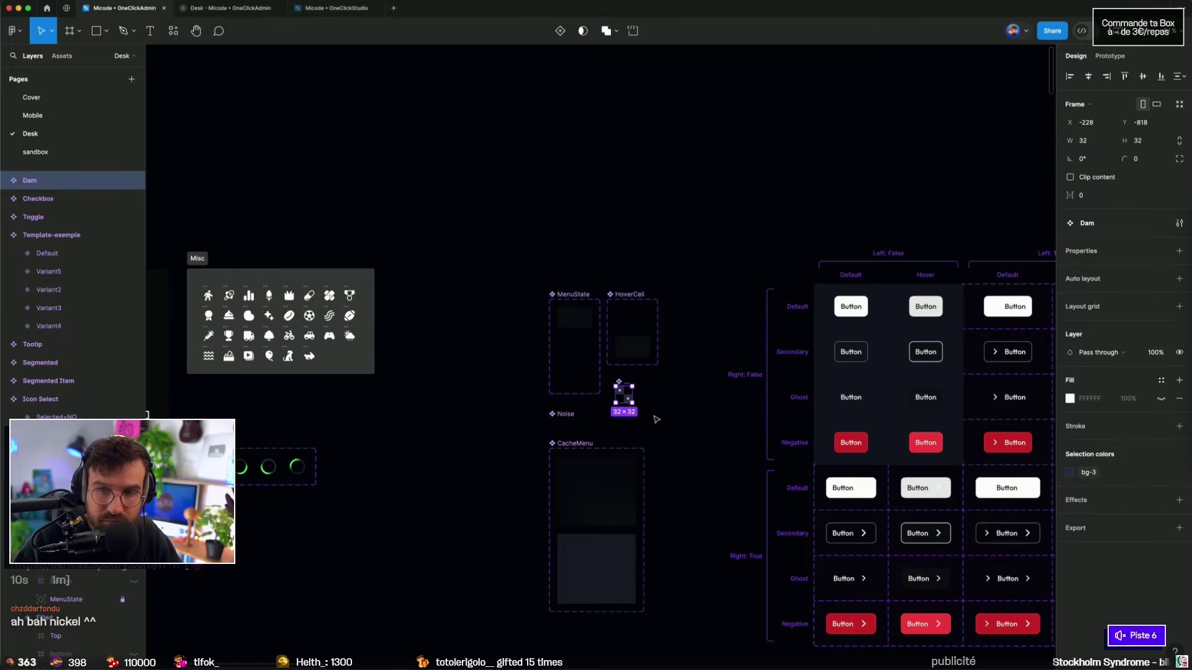
click(656, 419)
scroll(656, 420, down, 5)
scroll(577, 403, down, 5)
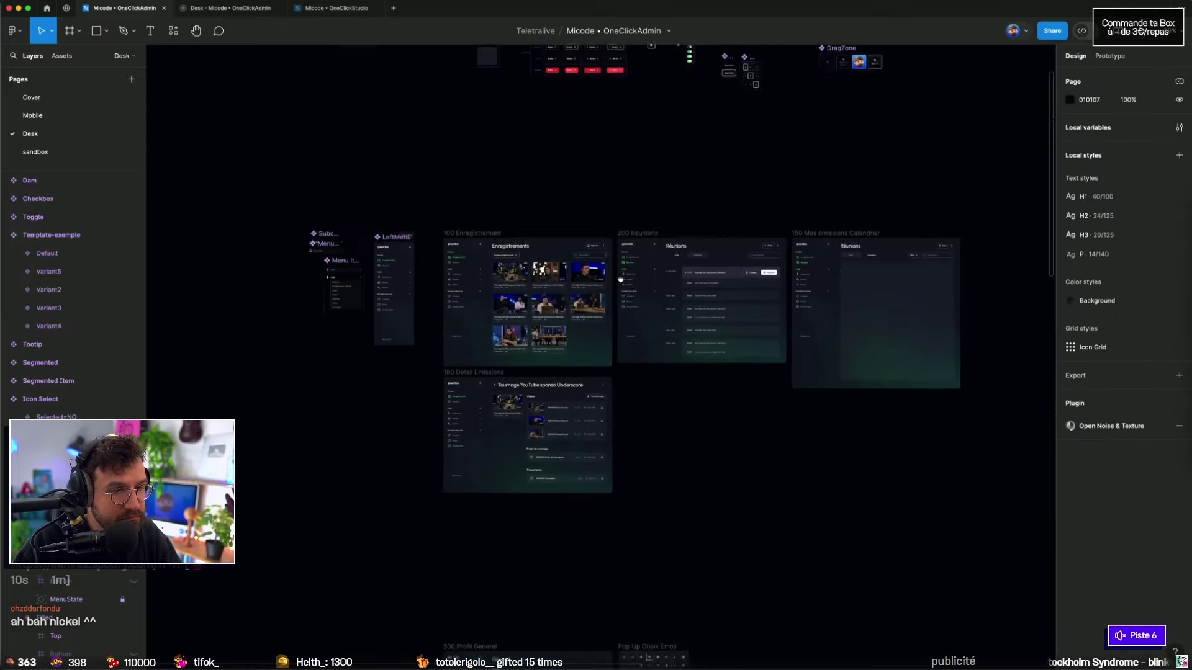
scroll(629, 306, down, 5)
scroll(628, 521, down, 5)
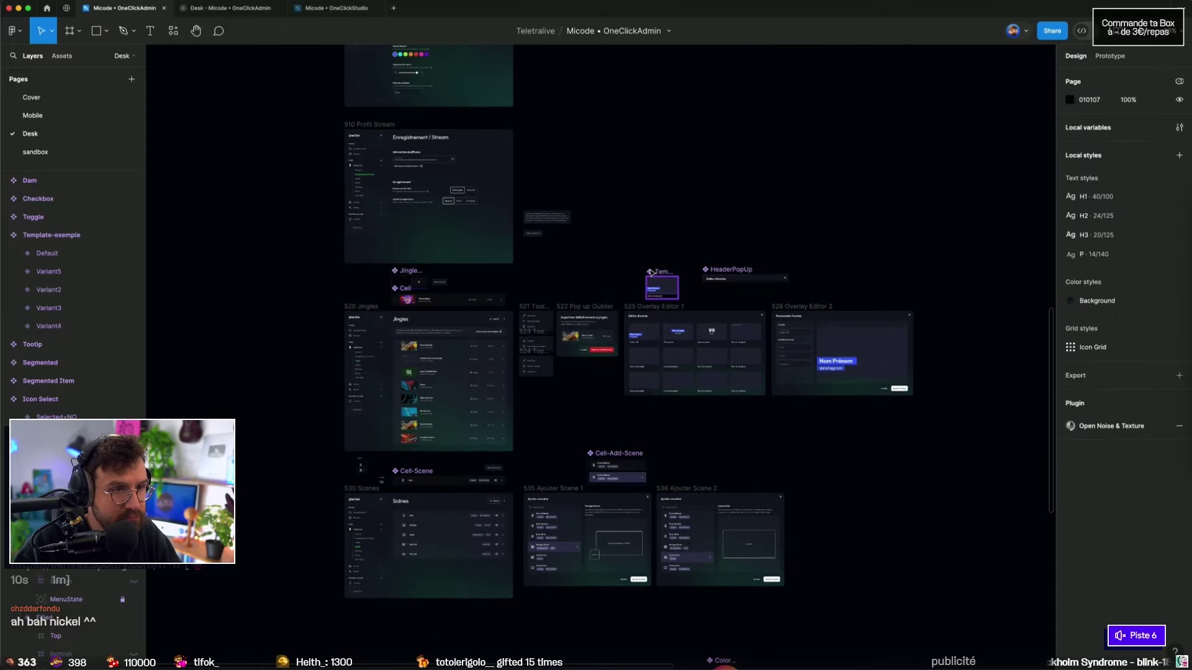
click(720, 283)
click(780, 128)
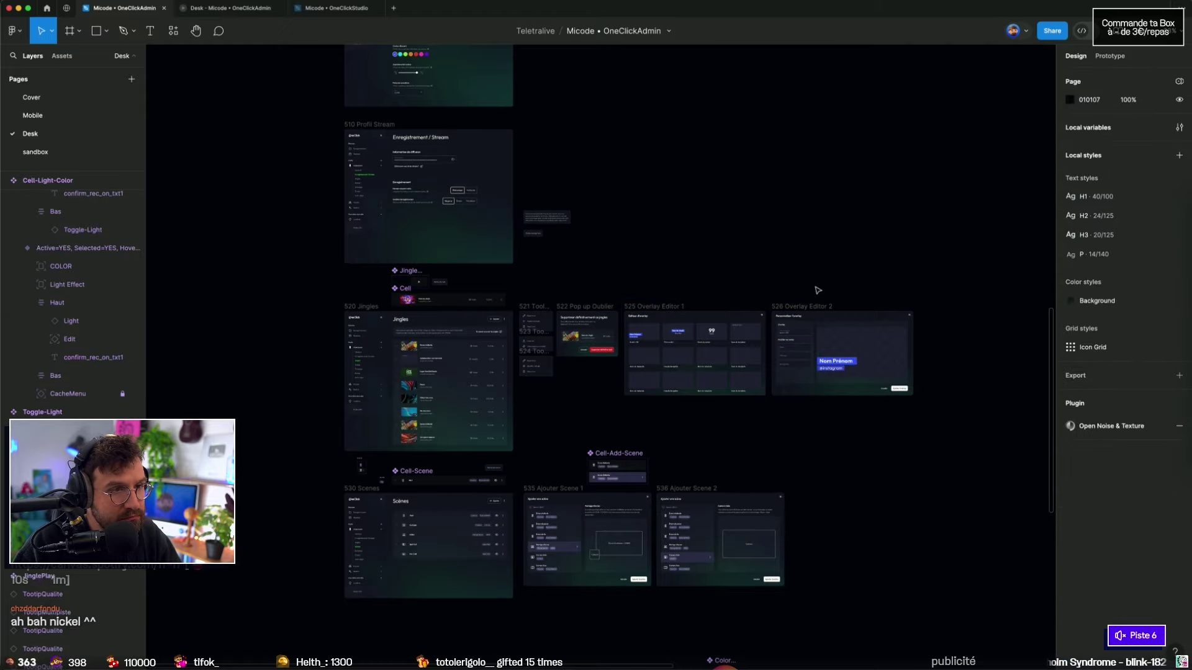
scroll(780, 128, down, 3)
scroll(779, 128, up, 5)
scroll(670, 333, up, 3)
scroll(619, 345, up, 3)
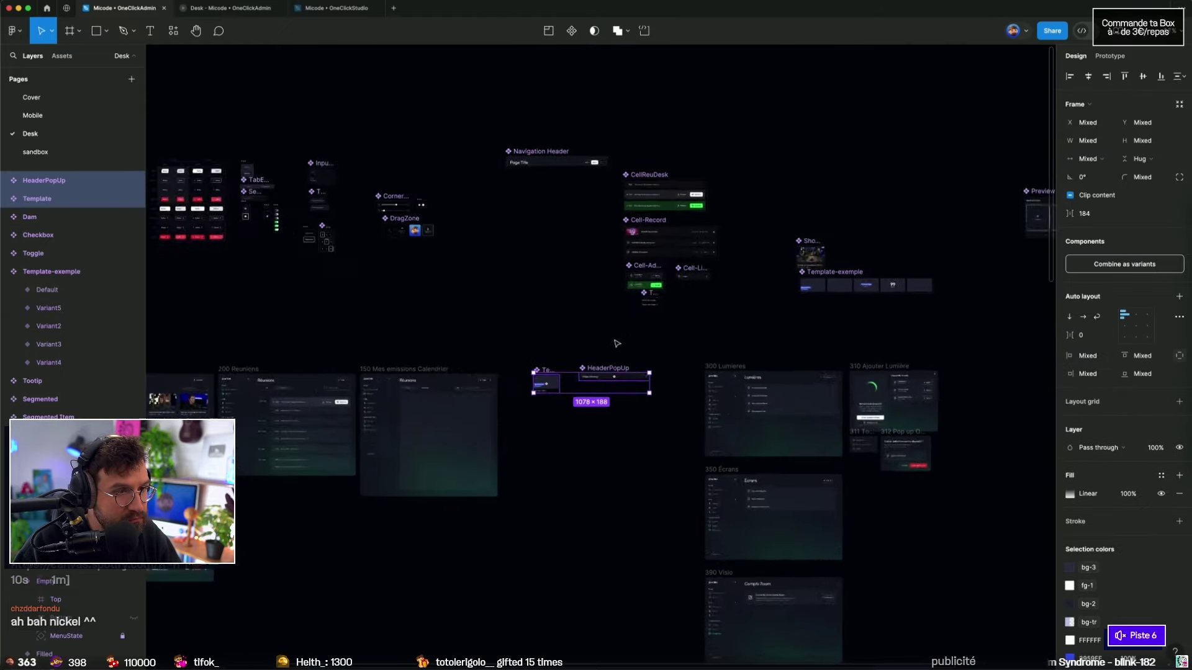
Step: Move HeaderPopUp up to sit directly under Navigation Header
click(524, 378)
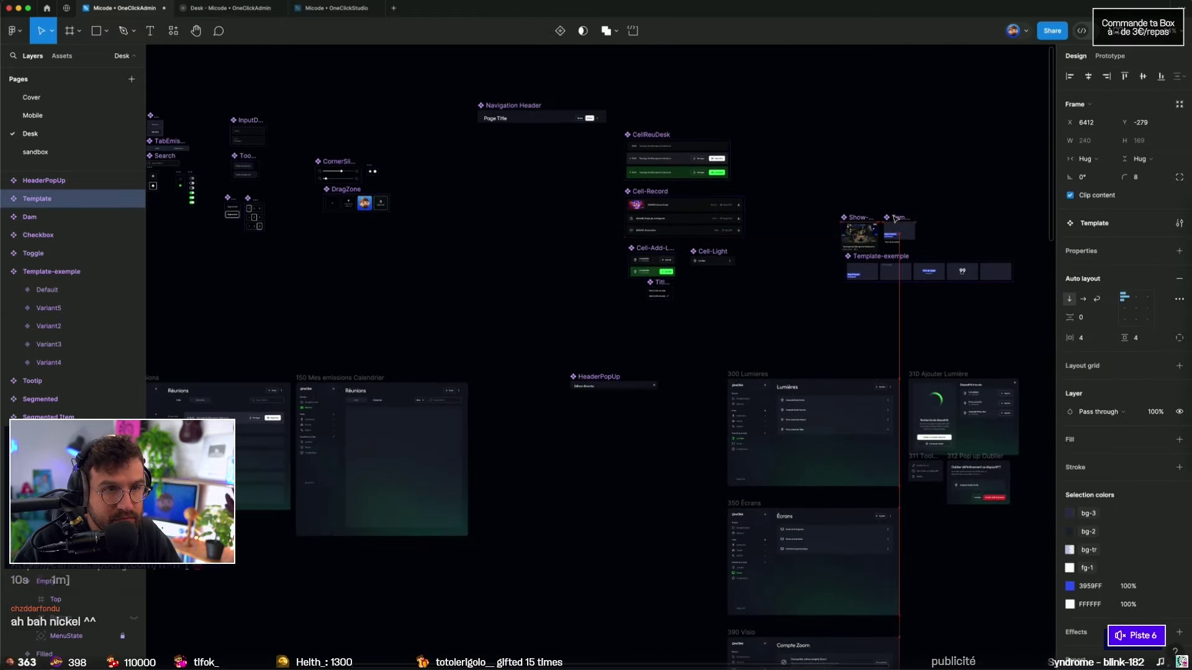
drag(624, 386, 521, 148)
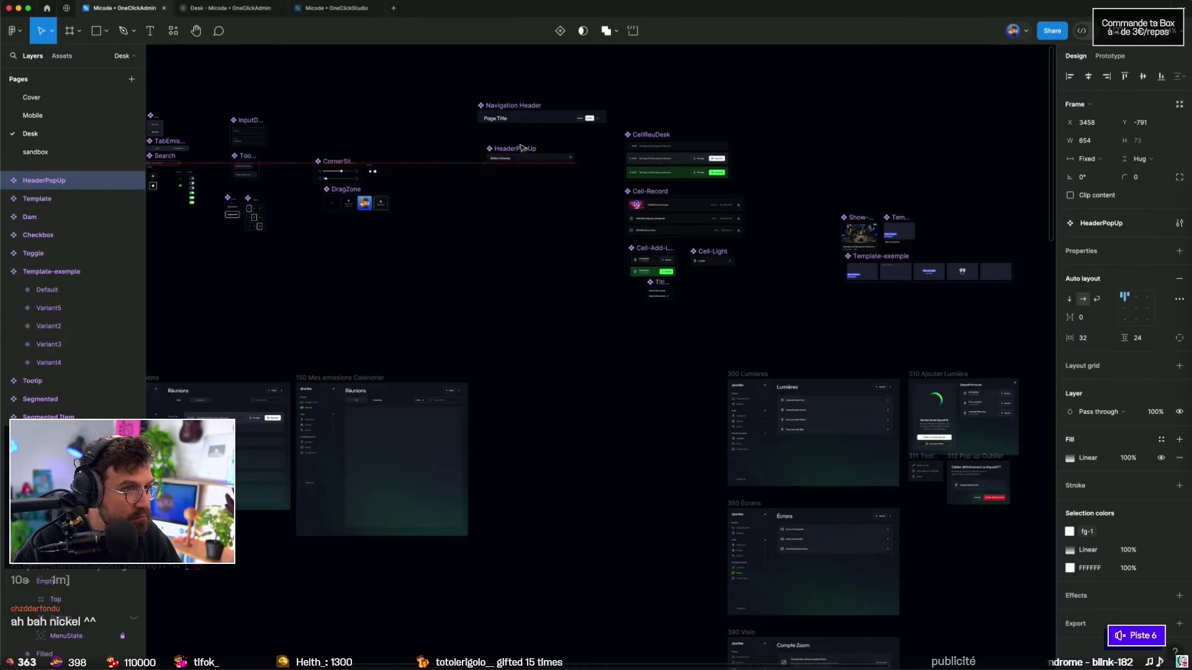
click(524, 234)
scroll(580, 329, down, 5)
scroll(644, 426, down, 5)
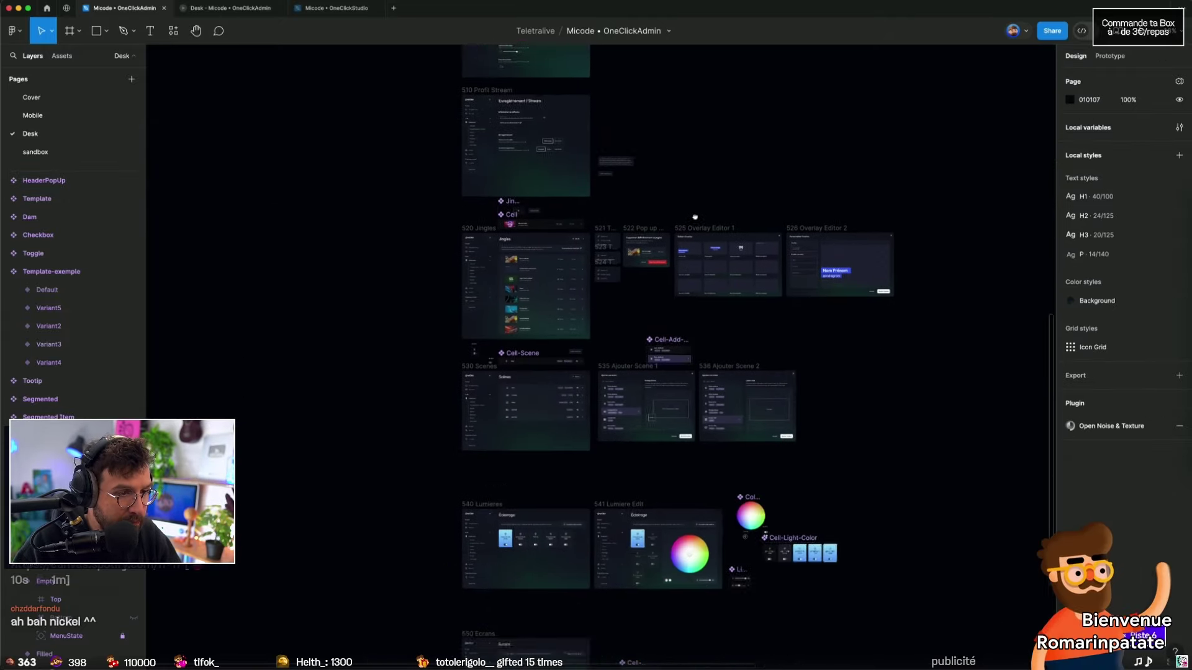
scroll(657, 283, down, 4)
Step: Drag the Cell-Add-Scene set from the 520s frames into the Cell-Record / Cell-Add-Light group
drag(687, 294, 640, 298)
scroll(785, 301, up, 6)
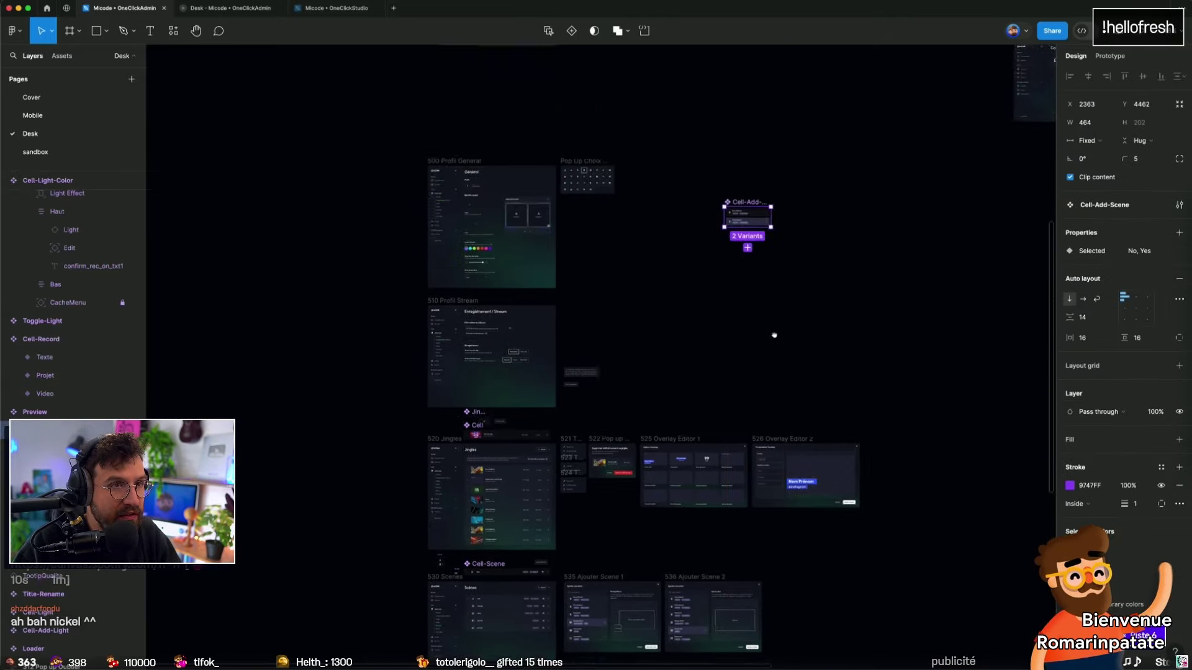
scroll(607, 240, up, 5)
mouse_move(683, 475)
mouse_down()
mouse_move(700, 465)
mouse_move(674, 220)
mouse_up()
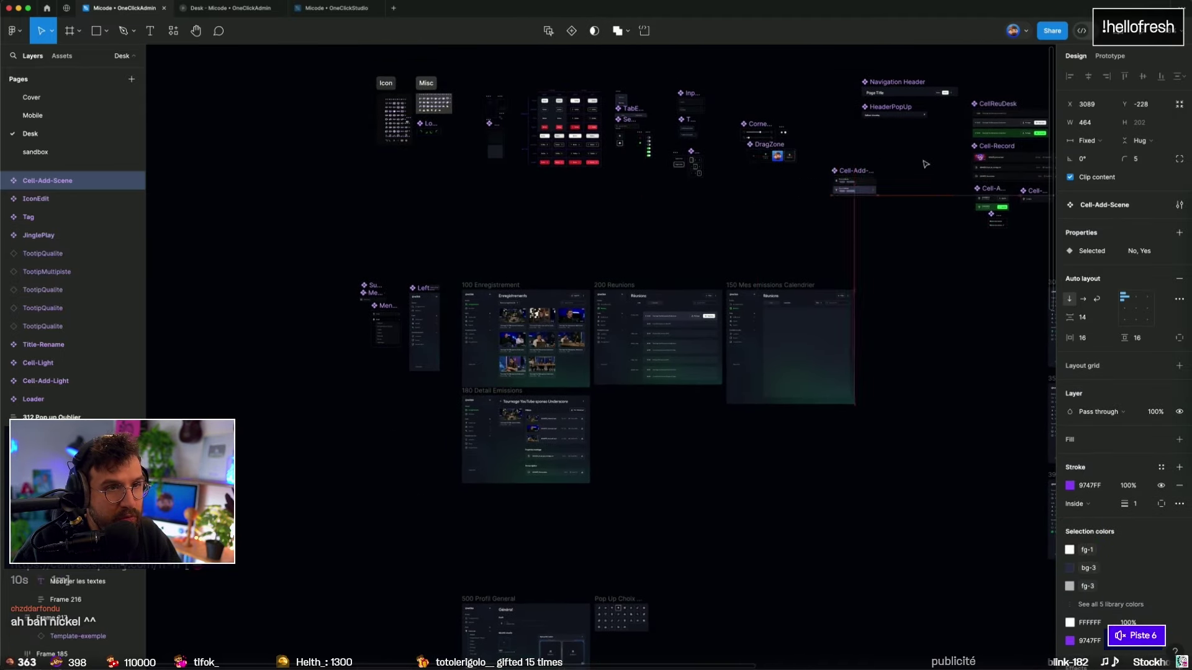
click(977, 312)
scroll(859, 266, down, 10)
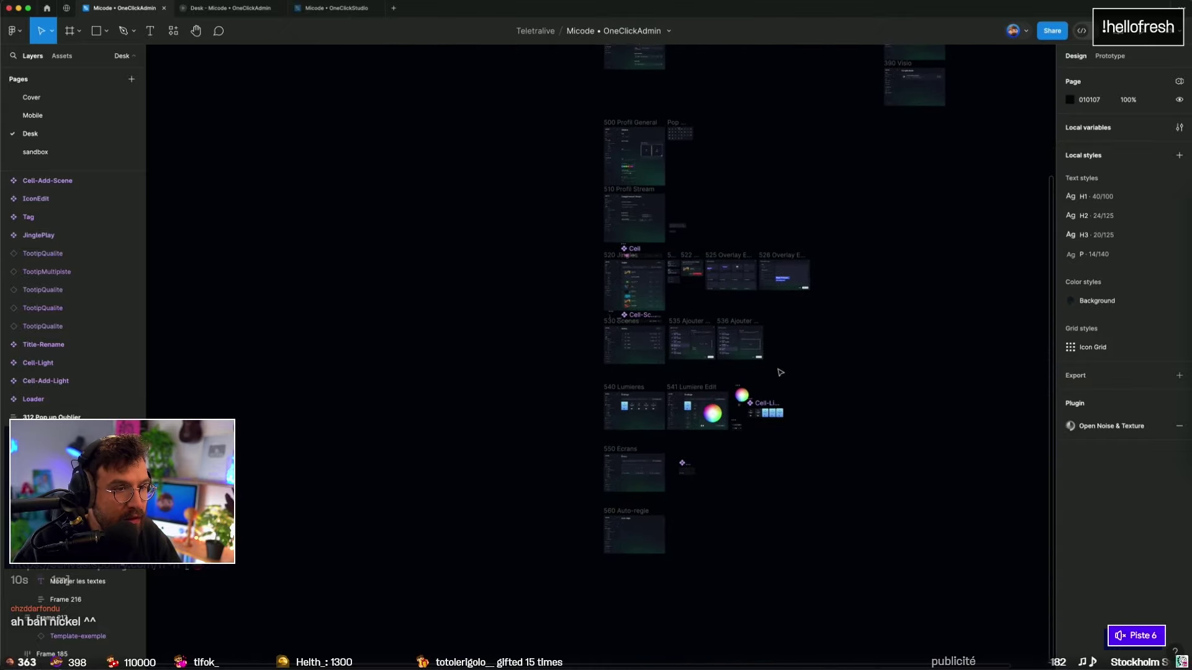
scroll(780, 372, up, 5)
scroll(769, 412, up, 3)
scroll(779, 330, up, 2)
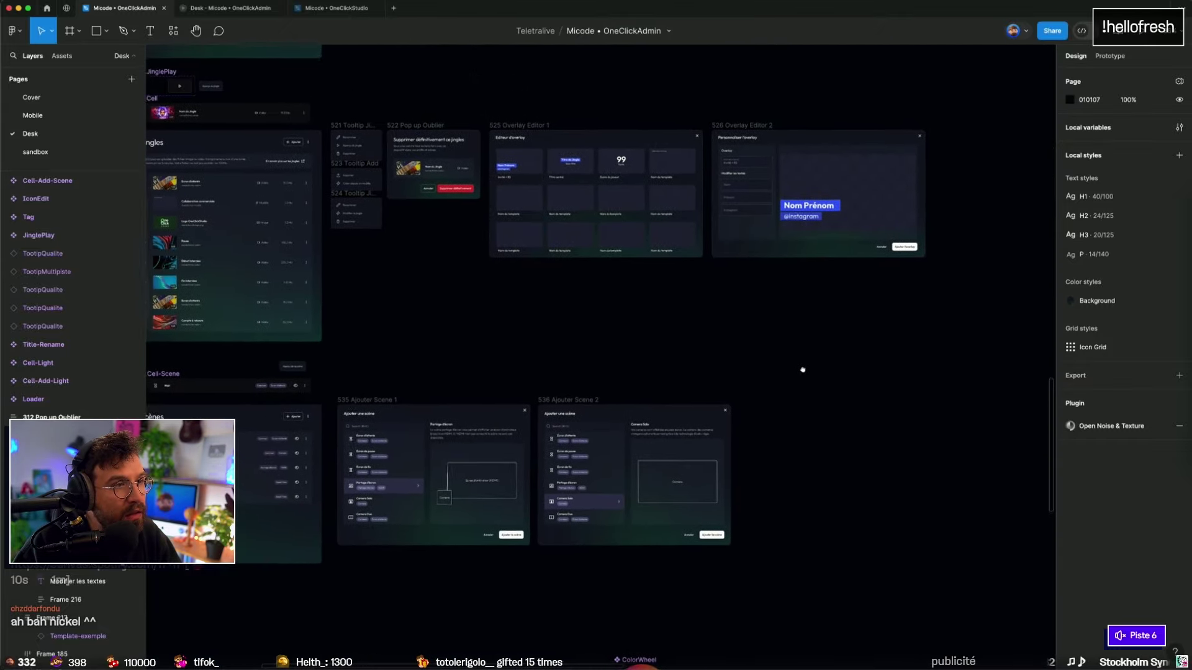
Step: Regroup Cell-Light-Color, Toggle-Light, LightSlider, the pin icon and ColorWheel into one selection
scroll(803, 370, down, 10)
scroll(677, 286, up, 2)
scroll(642, 226, up, 2)
scroll(689, 215, up, 2)
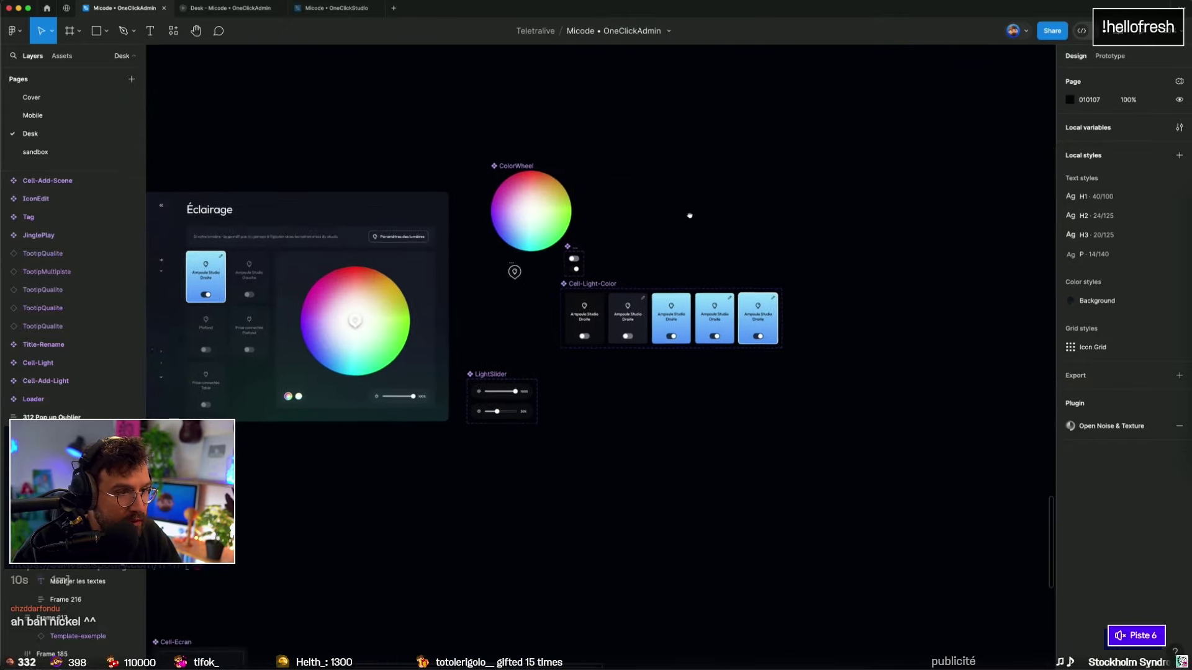
scroll(640, 245, right, 1)
drag(606, 289, 712, 303)
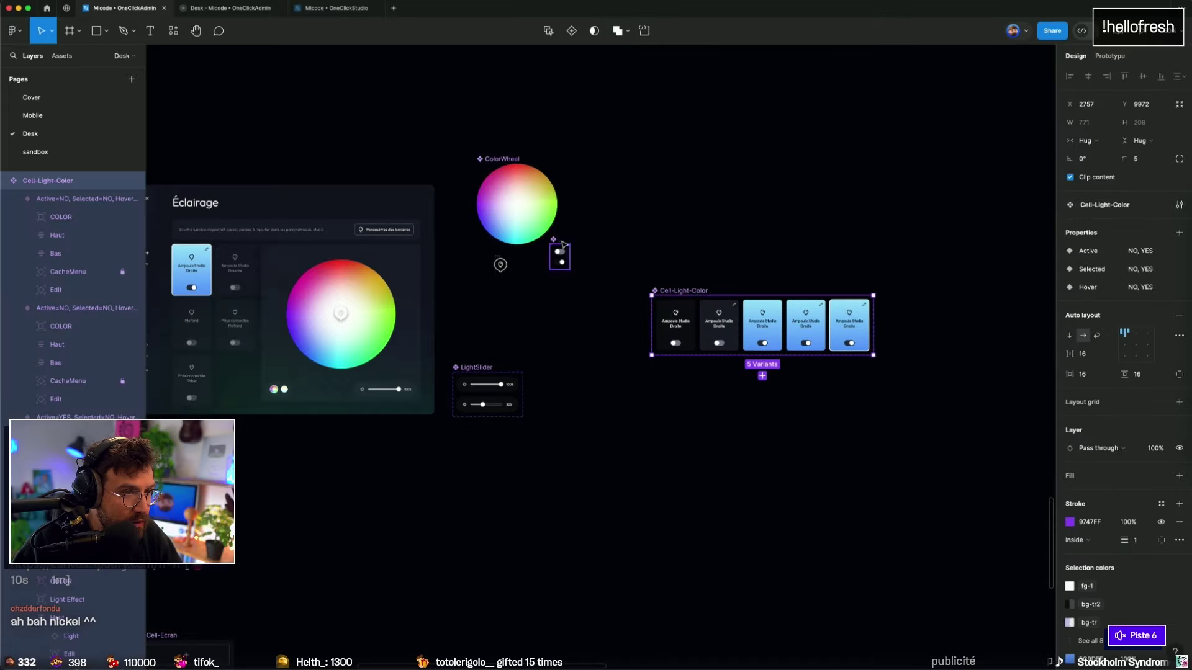
drag(562, 244, 562, 386)
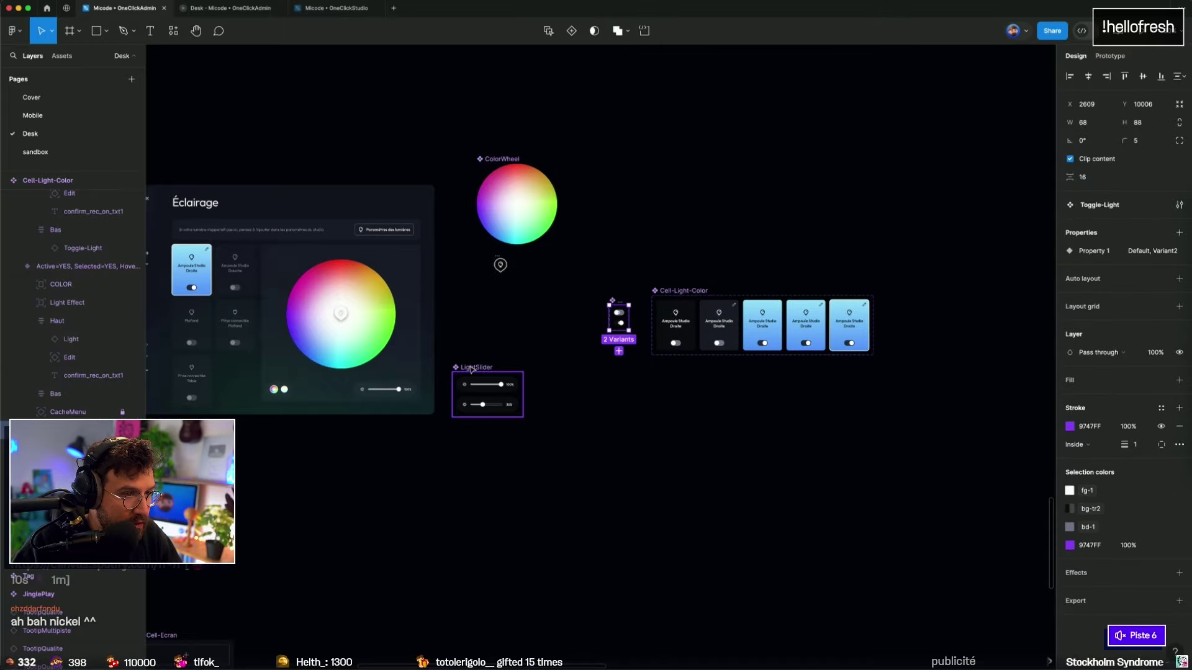
drag(472, 369, 596, 375)
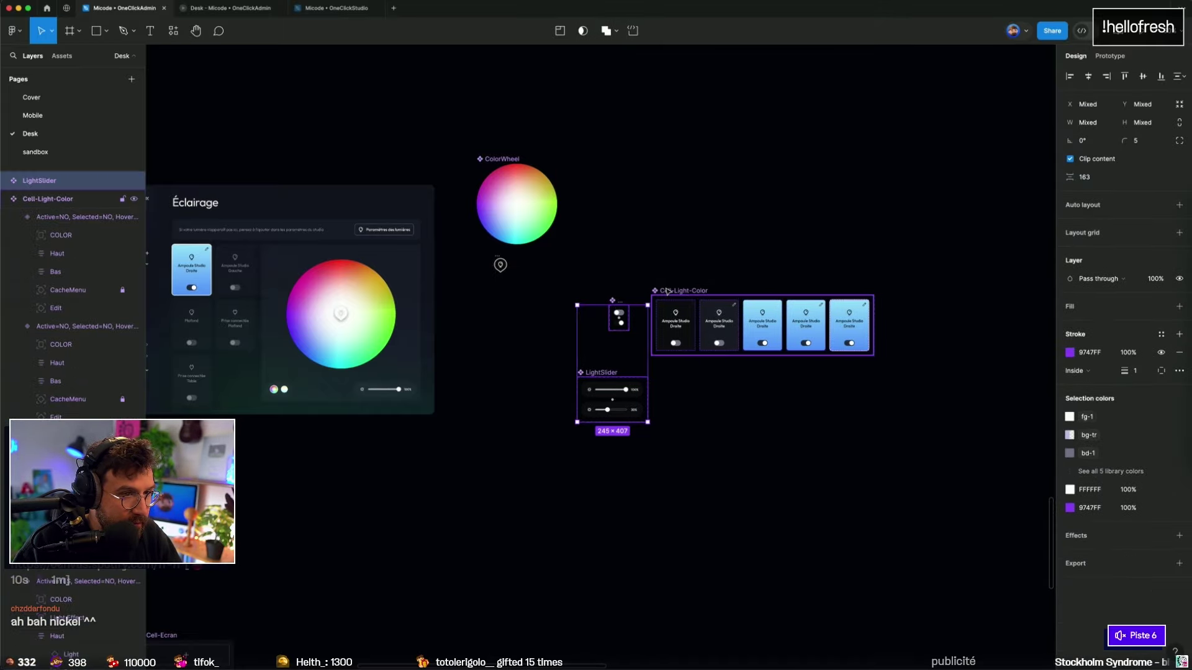
shift+click(670, 291)
shift+click(500, 263)
shift+click(502, 158)
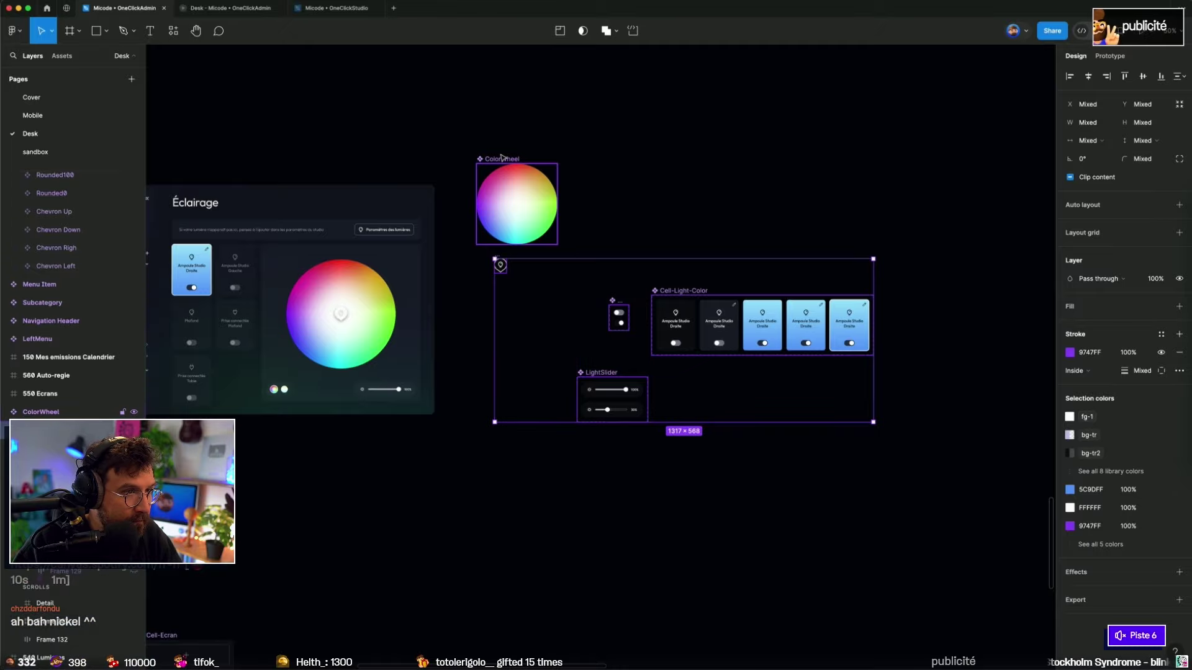
Step: Cut the lighting components and paste them up among the cell components
key(ctrl+x)
scroll(620, 174, down, 5)
scroll(670, 165, up, 5)
scroll(700, 245, up, 5)
scroll(620, 372, up, 5)
scroll(646, 406, up, 3)
key(ctrl+v)
mouse_move(646, 406)
mouse_down()
mouse_move(642, 292)
mouse_move(550, 434)
mouse_up()
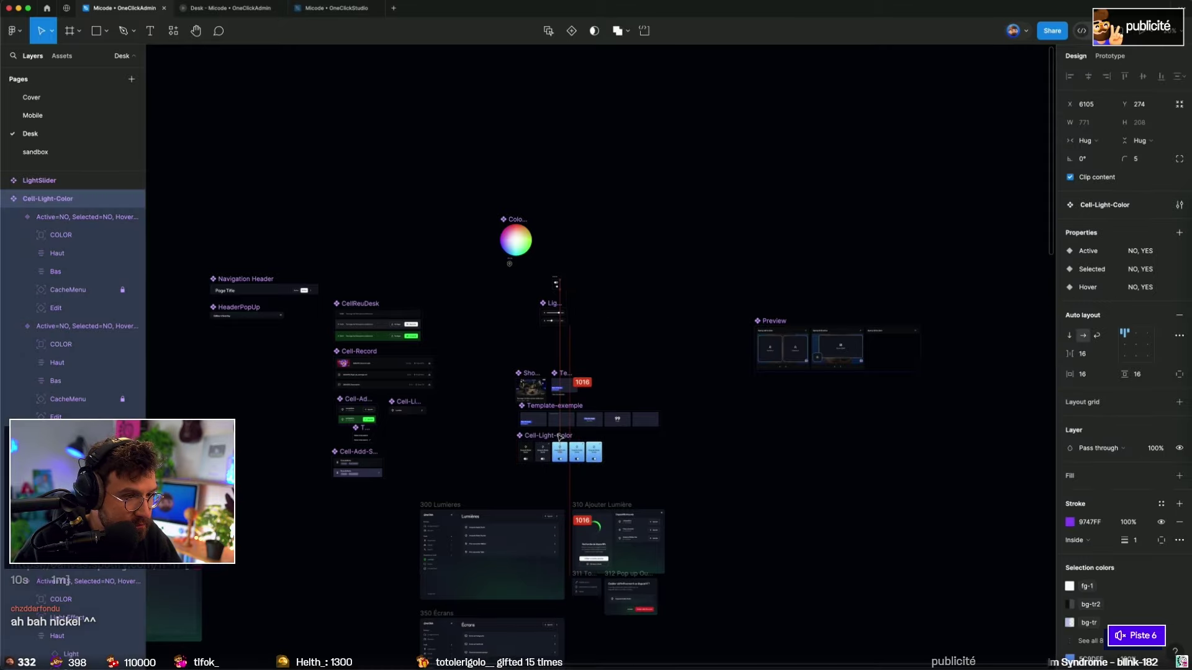
click(619, 283)
Step: Place Cell-Light-Color beside Cell-Add-Scene and LightSlider above CornerSlider
scroll(817, 287, left, 3)
scroll(676, 277, right, 2)
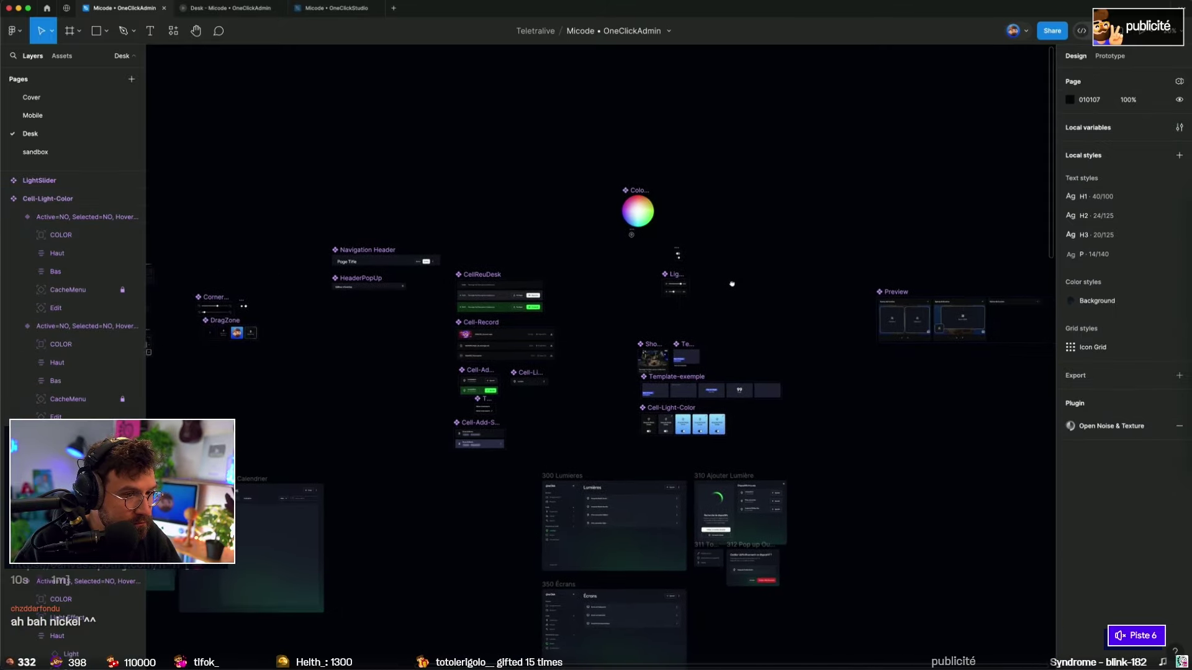
drag(655, 410, 531, 419)
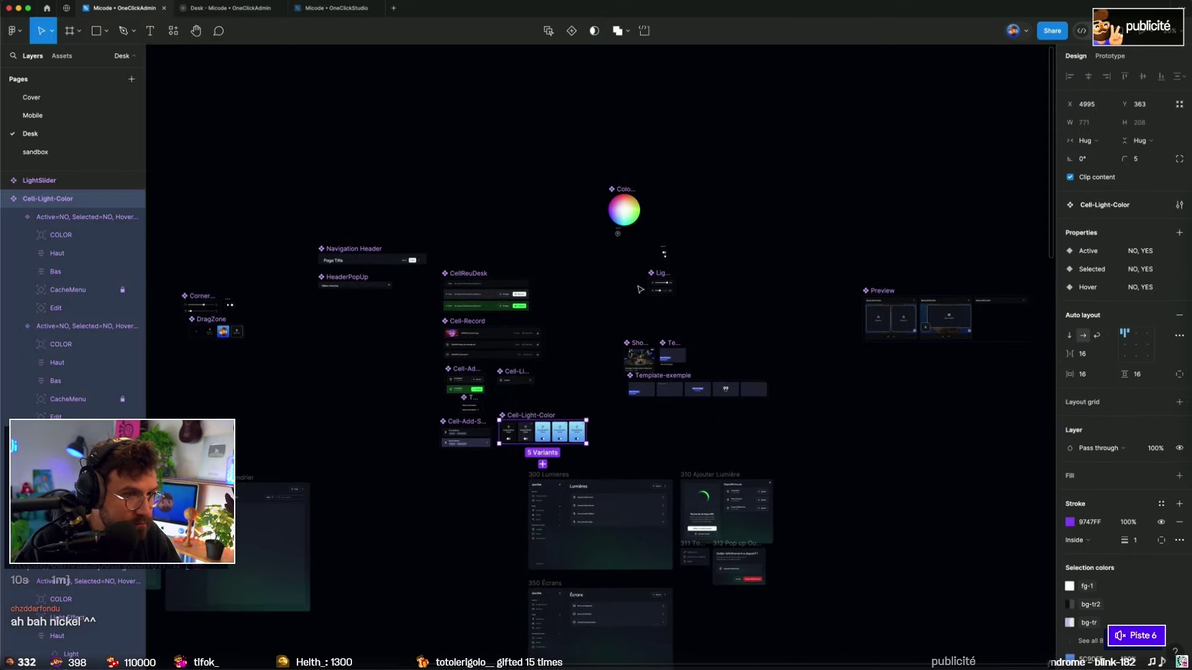
drag(656, 273, 594, 312)
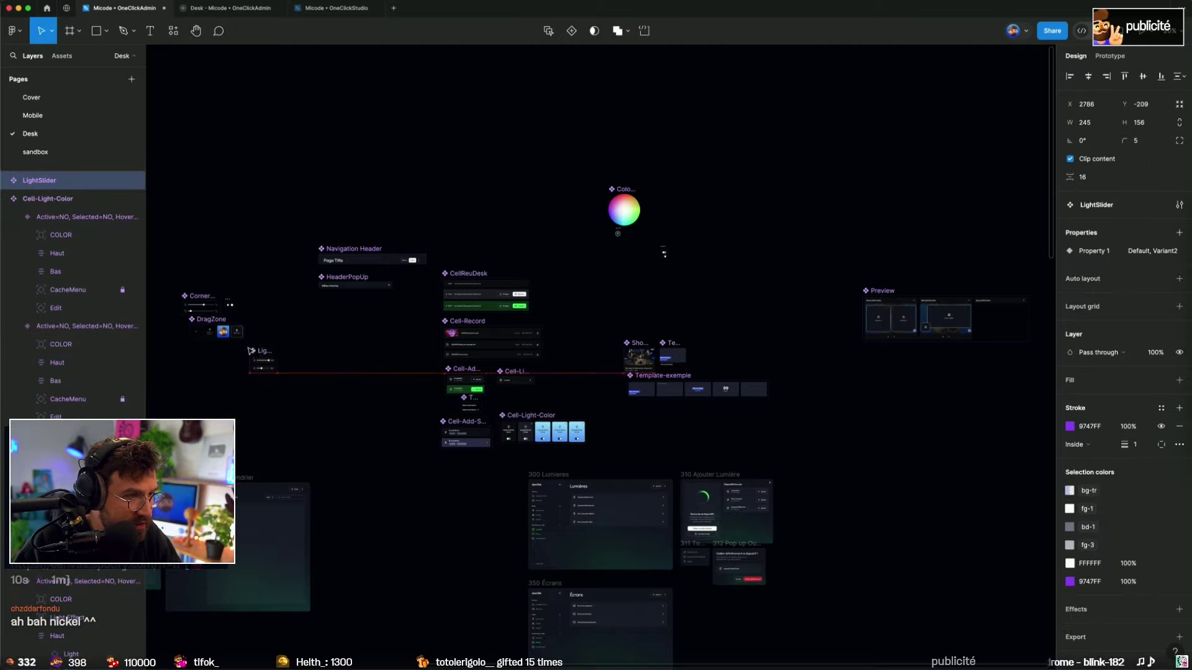
scroll(306, 362, up, 5)
drag(539, 364, 429, 176)
click(639, 202)
scroll(814, 245, down, 5)
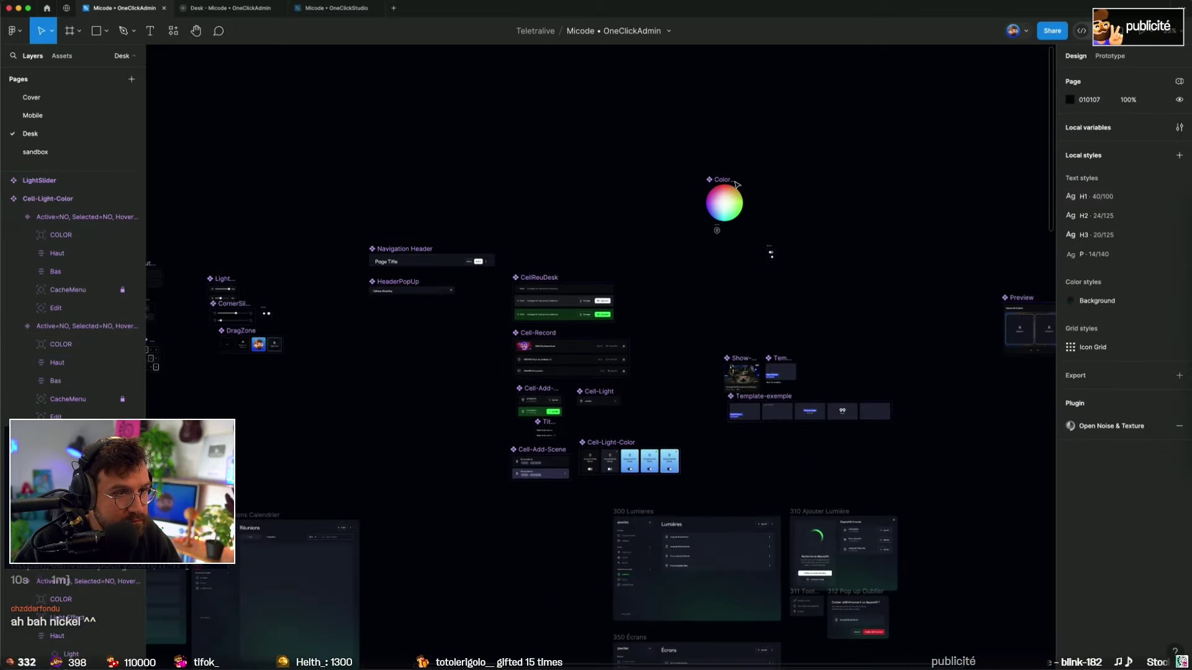
Step: Move the ColorWheel to the far left near the icon grids
drag(724, 181, 429, 335)
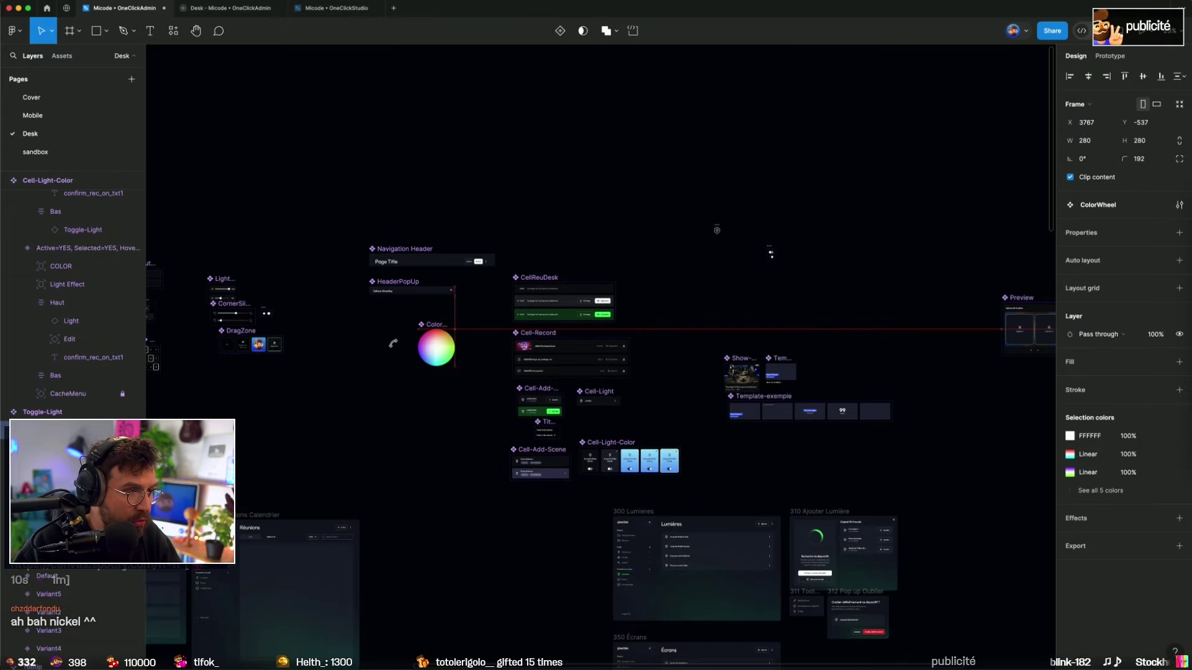
scroll(787, 308, left, 5)
drag(776, 316, 234, 368)
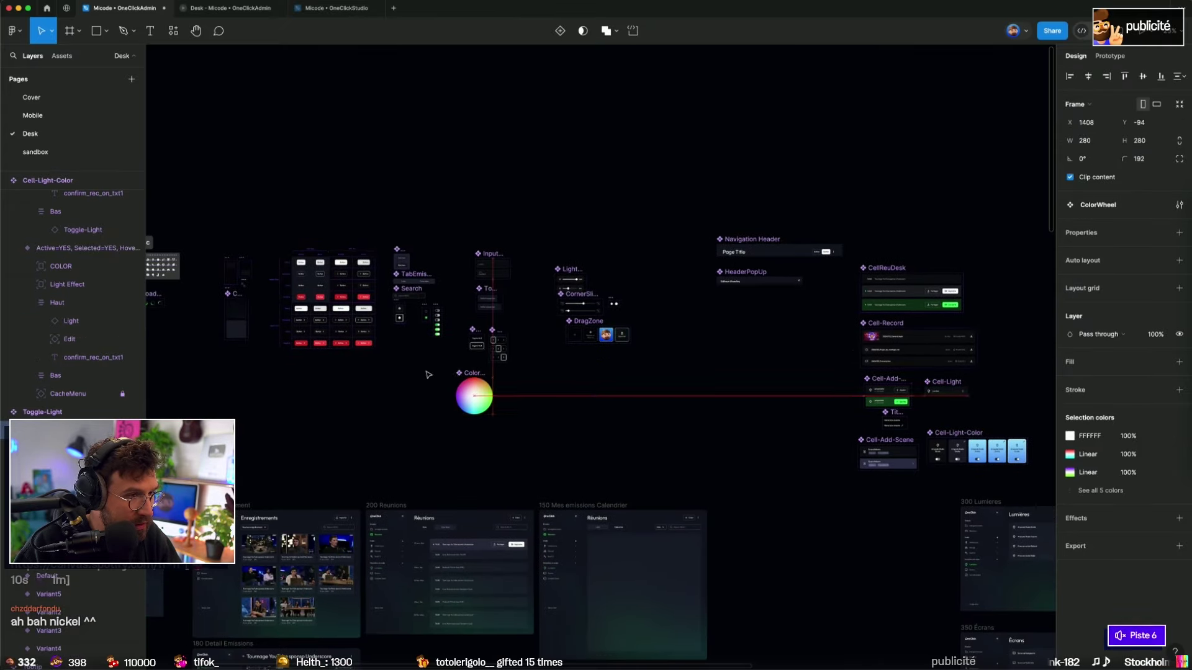
scroll(233, 368, up, 1)
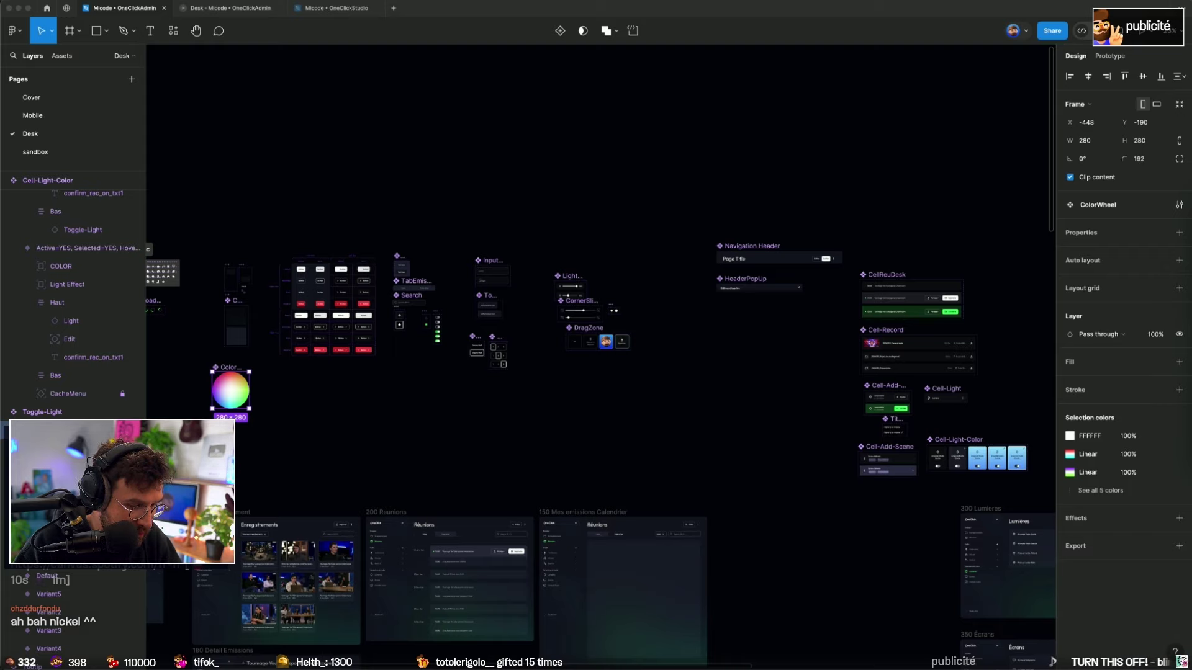
scroll(763, 424, right, 10)
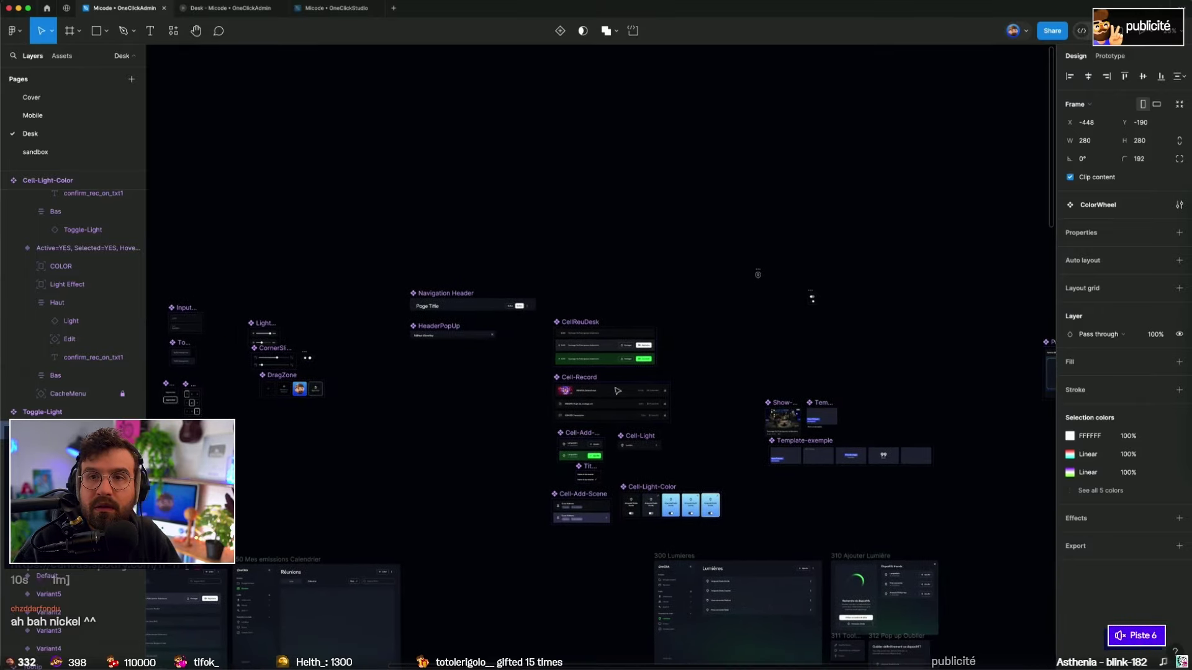
scroll(490, 310, up, 5)
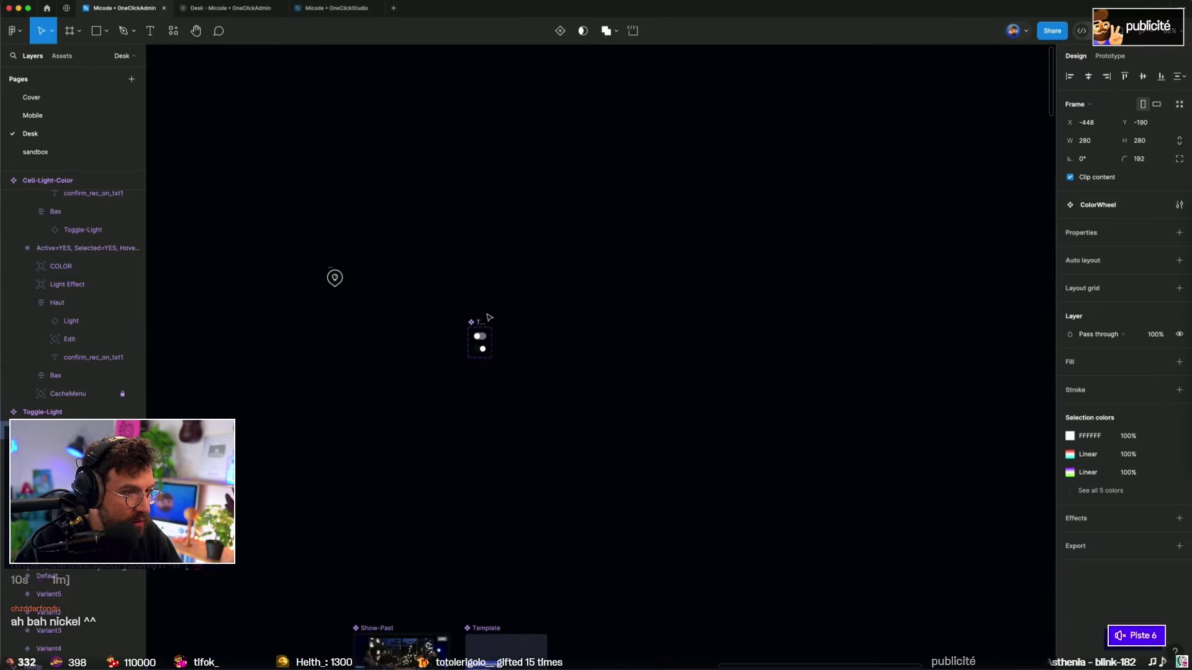
Step: Move the pin icon into the left component cluster
click(479, 335)
scroll(541, 329, down, 10)
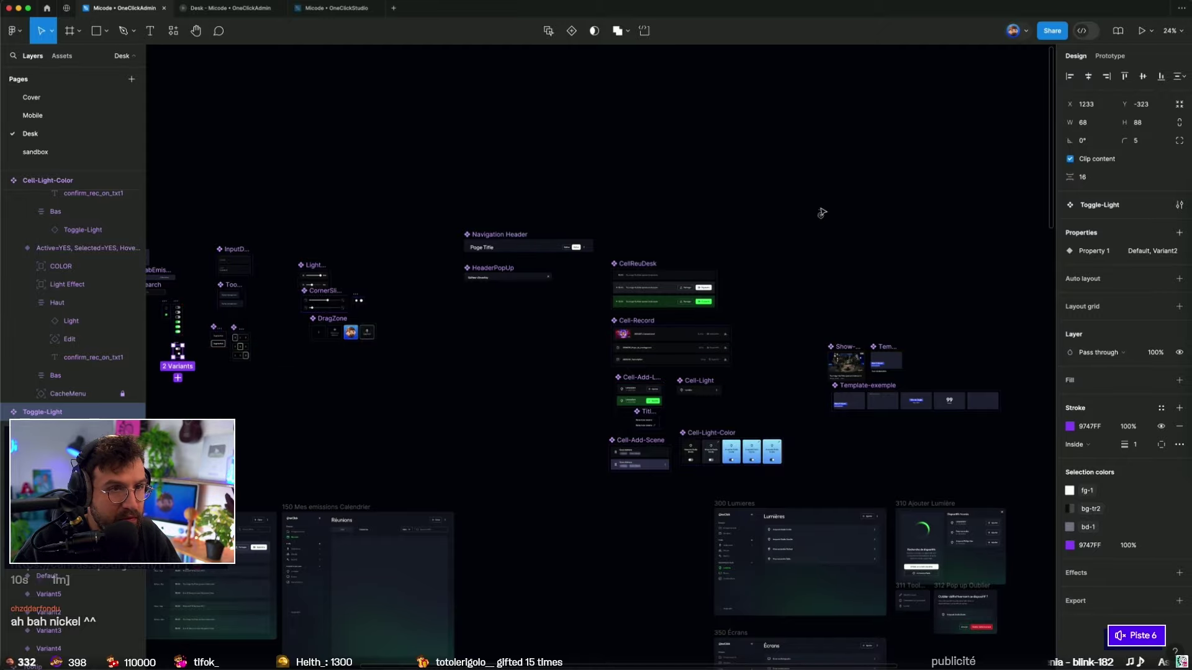
drag(821, 214, 333, 363)
drag(180, 368, 316, 420)
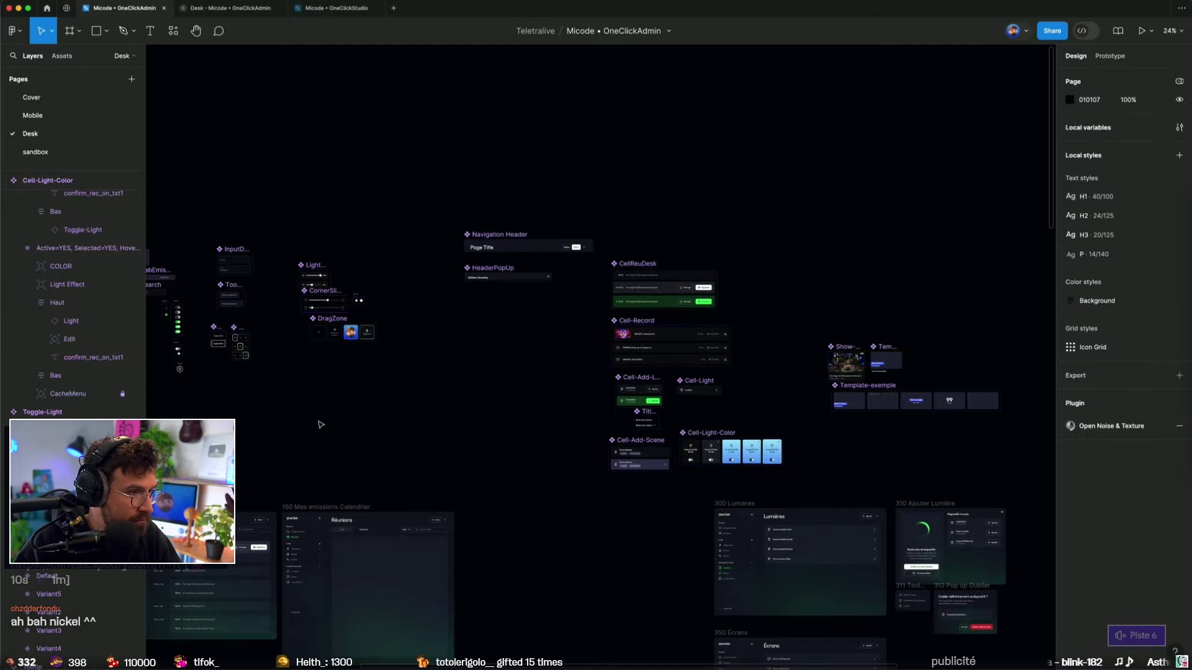
scroll(776, 338, down, 5)
scroll(755, 459, down, 3)
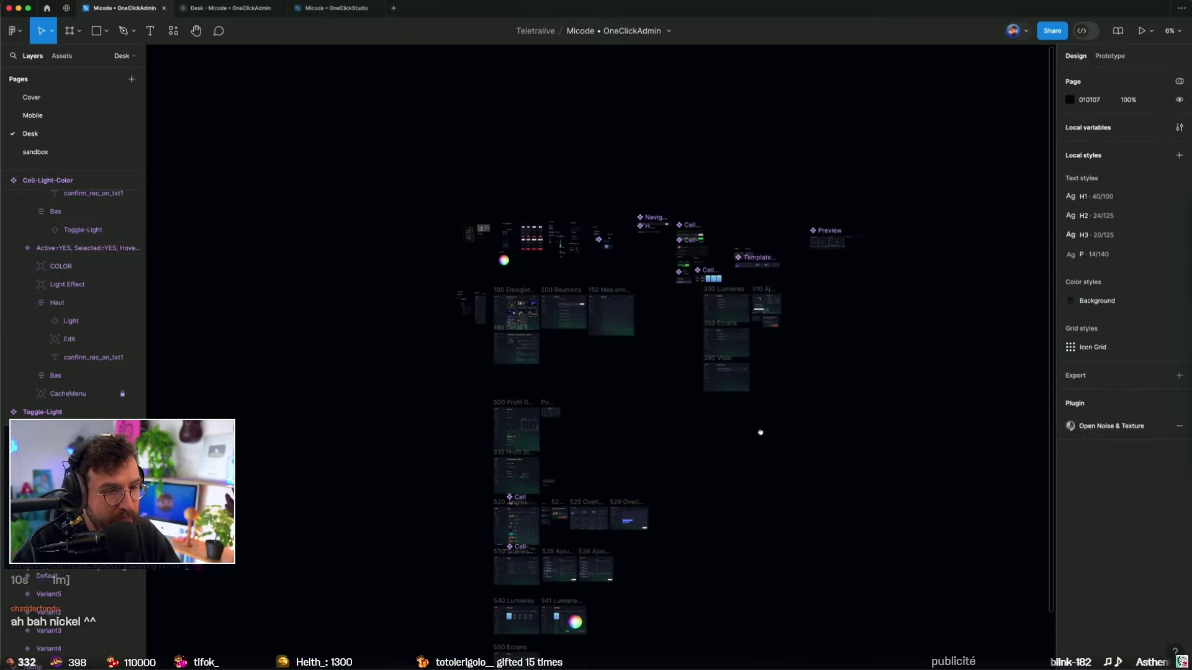
scroll(620, 341, down, 5)
scroll(561, 420, up, 10)
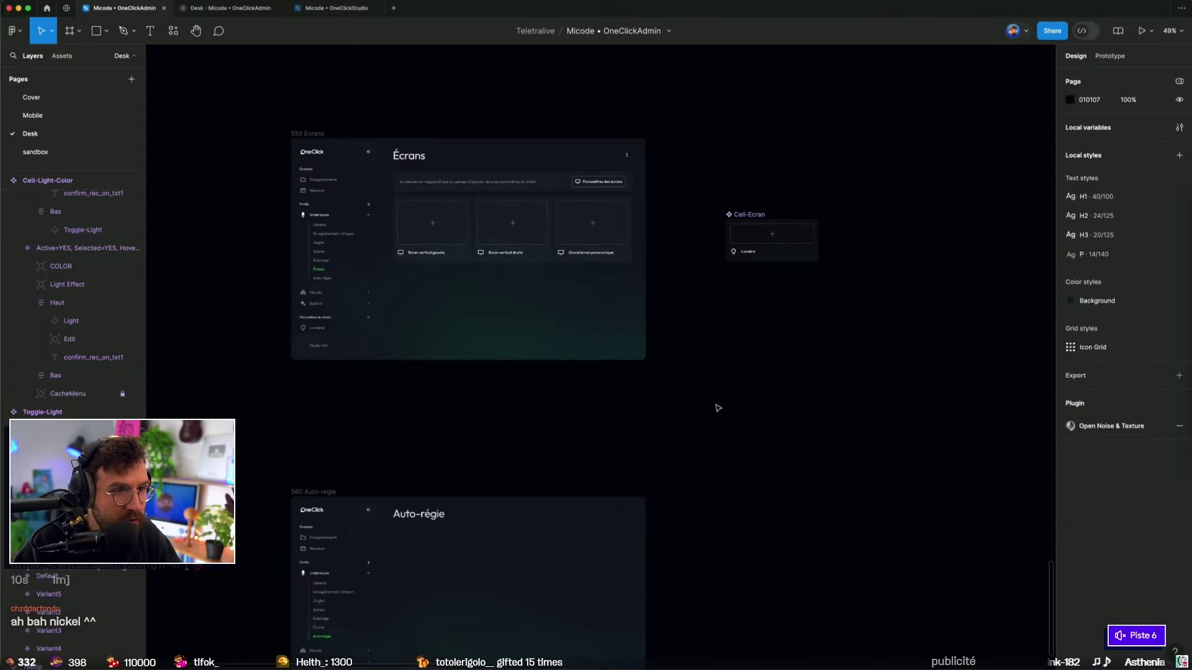
Step: Relocate Cell-Ecran from beside 550 Écrans to just below Cell-Add-Scene
click(759, 220)
key(Delete)
scroll(739, 543, down, 5)
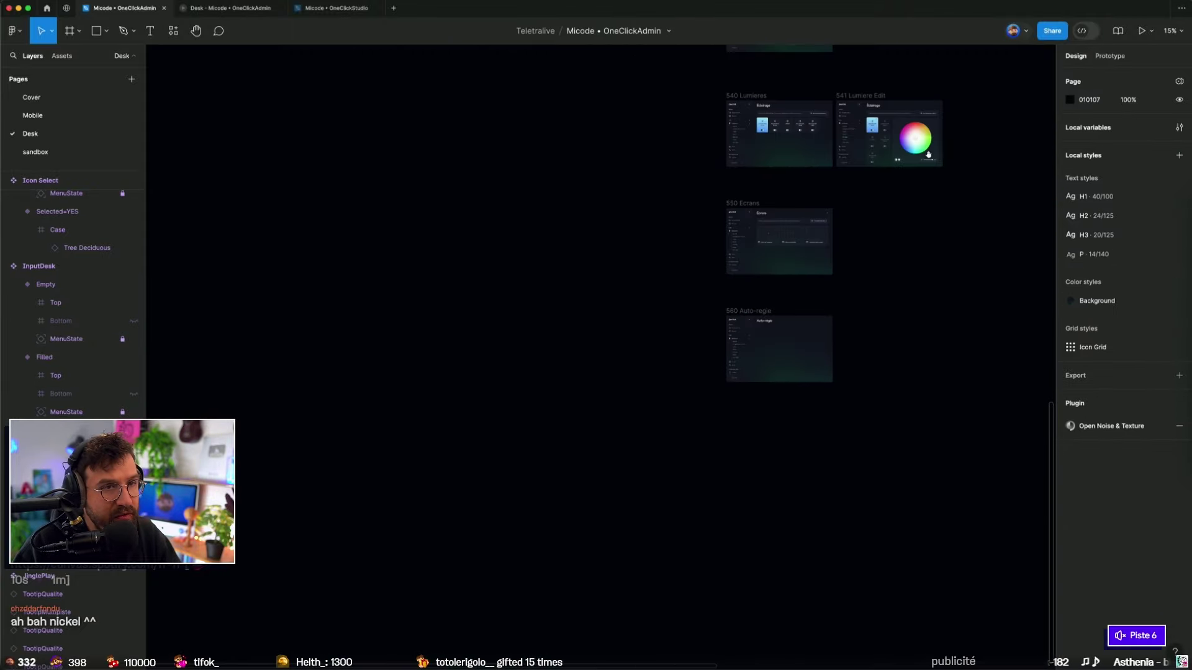
scroll(735, 444, up, 3)
key(ctrl+z)
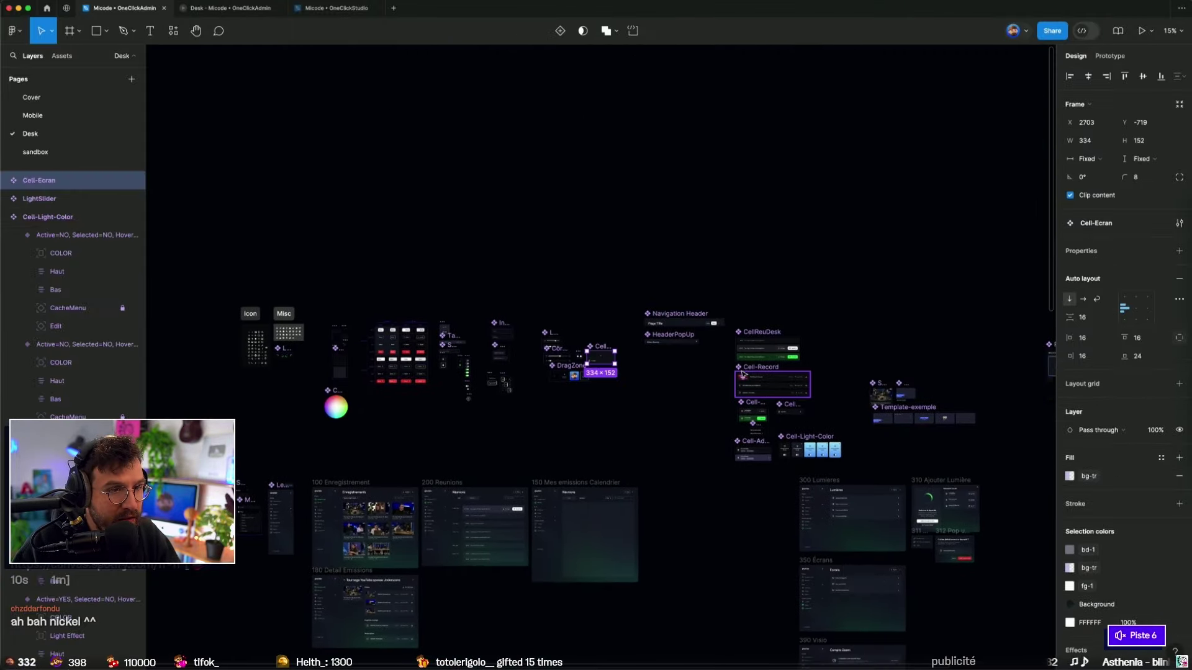
drag(605, 414, 508, 288)
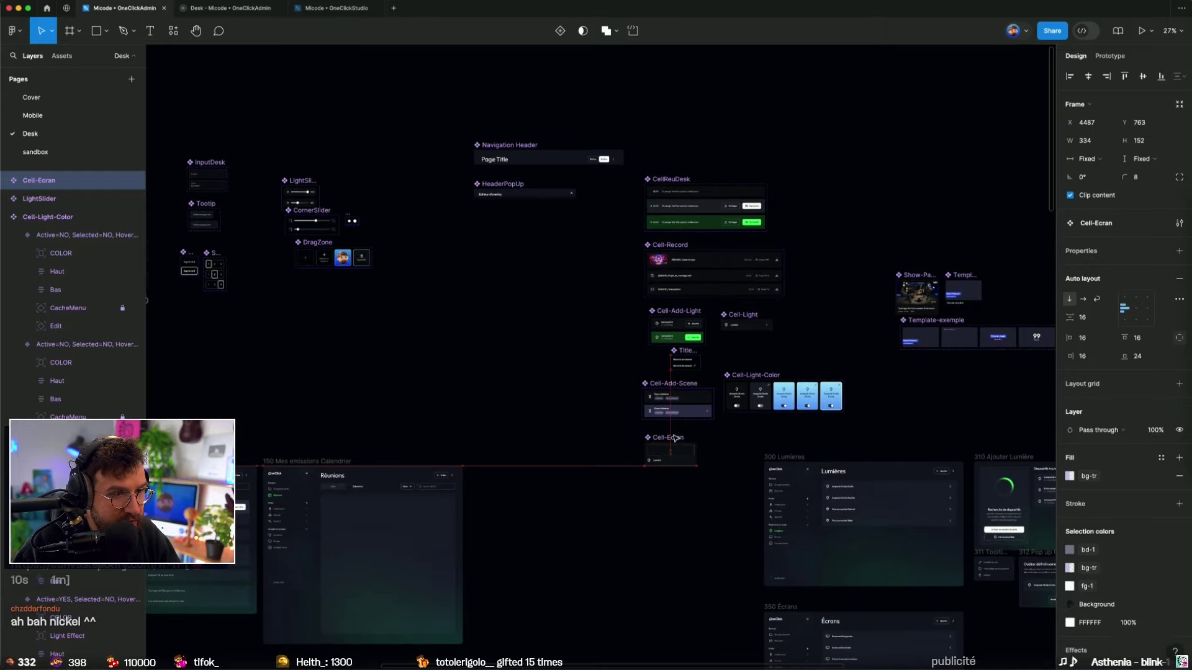
scroll(675, 438, down, 3)
scroll(838, 348, up, 5)
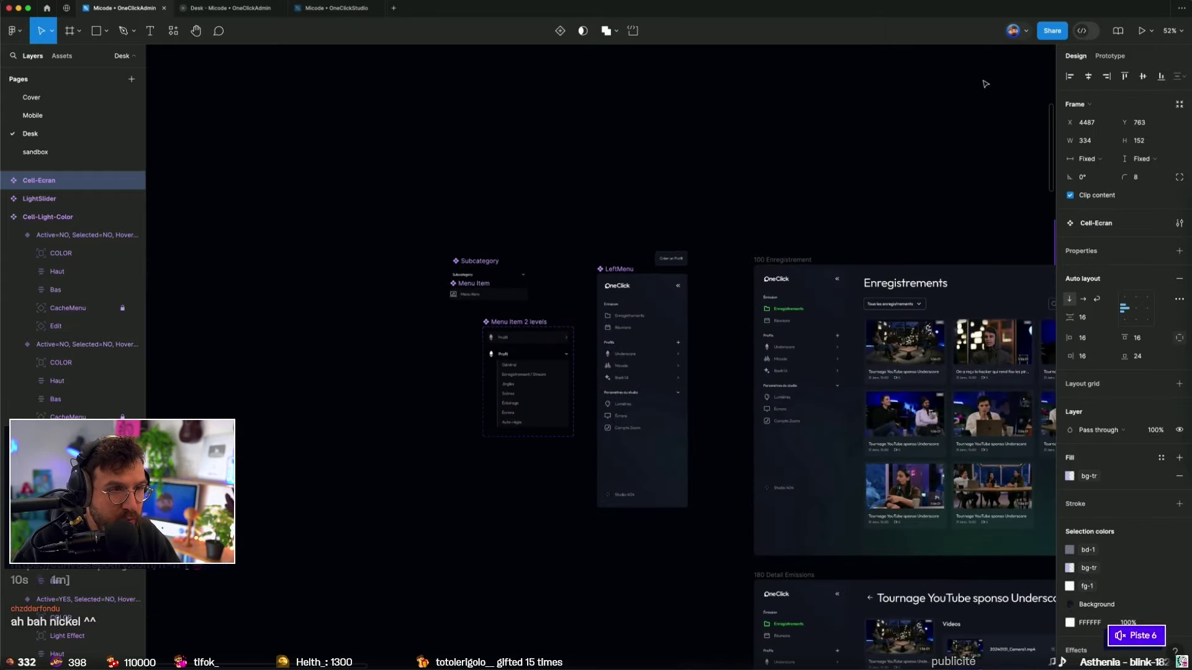
Step: Show prototype links, delete Subcategory and Menu Item, then undo the deletion
click(1108, 56)
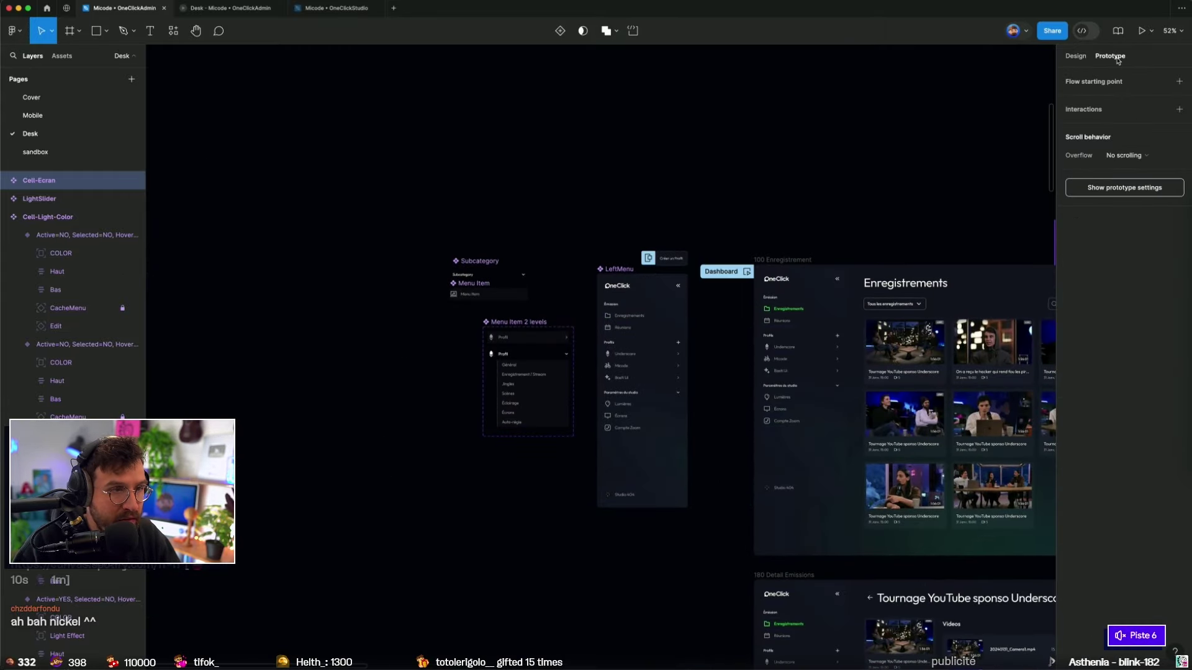
click(681, 322)
click(527, 344)
click(480, 296)
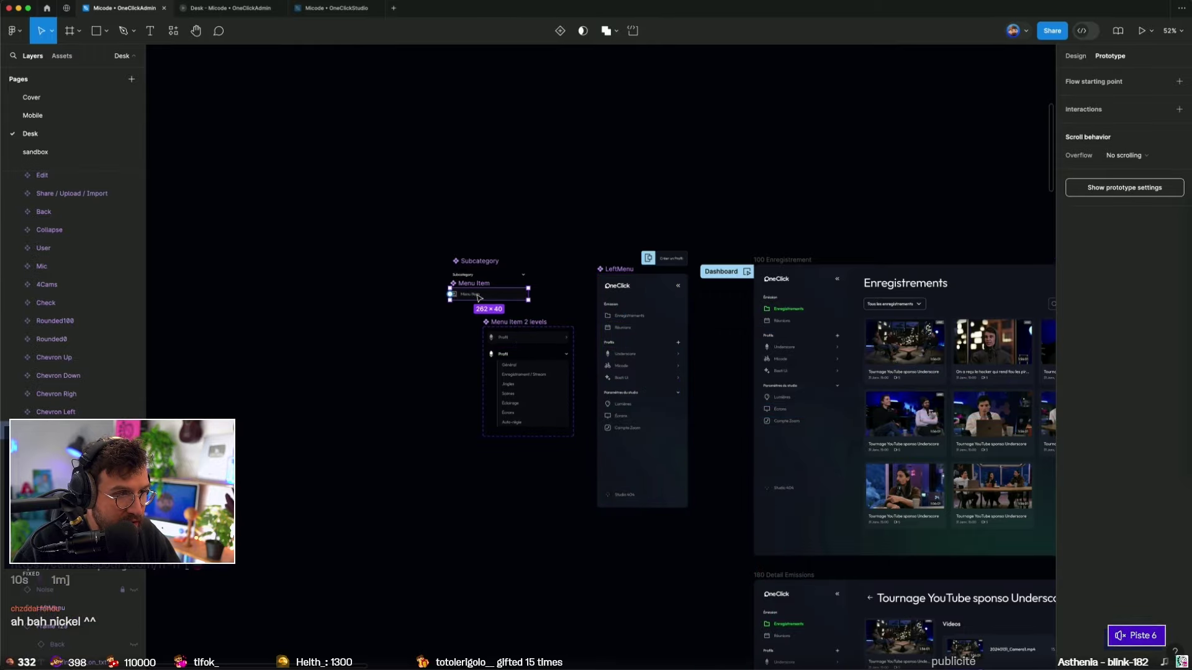
click(1085, 59)
drag(404, 245, 568, 317)
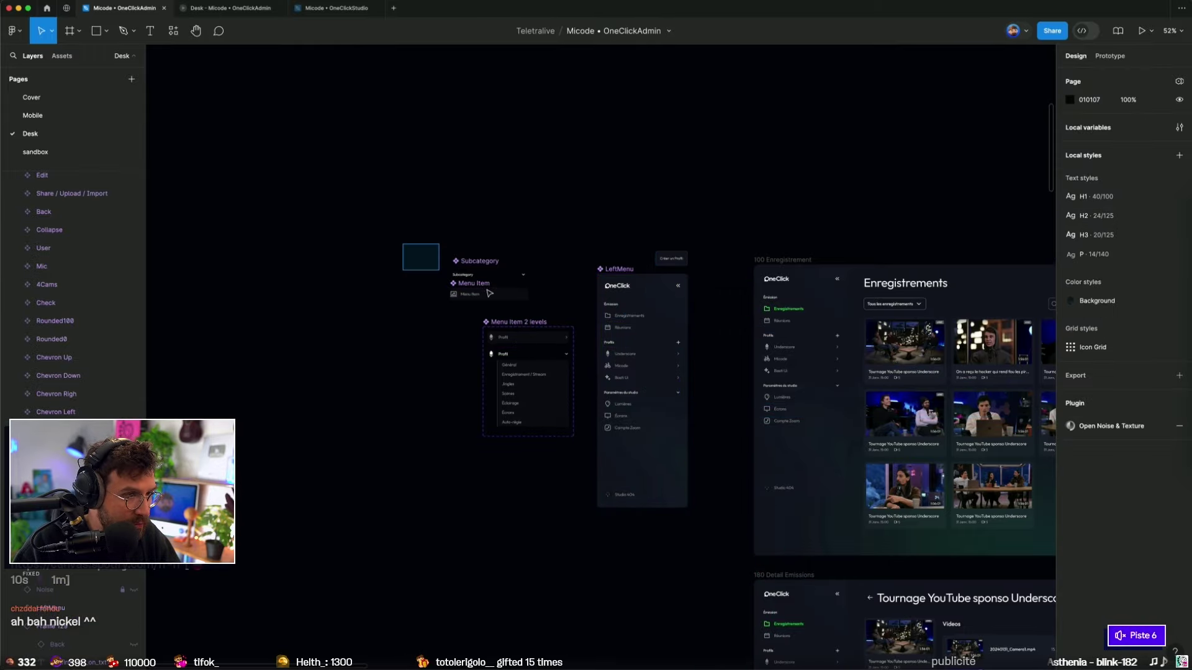
key(Delete)
scroll(747, 236, down, 5)
scroll(867, 151, up, 5)
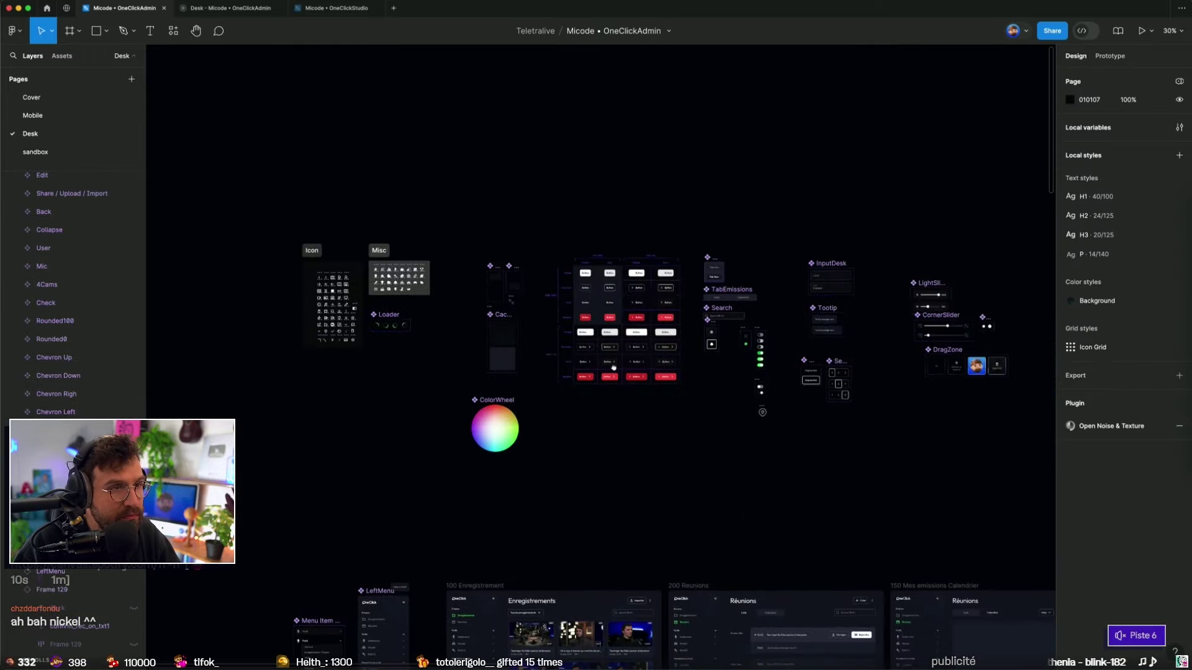
scroll(558, 279, up, 1)
scroll(492, 363, left, 2)
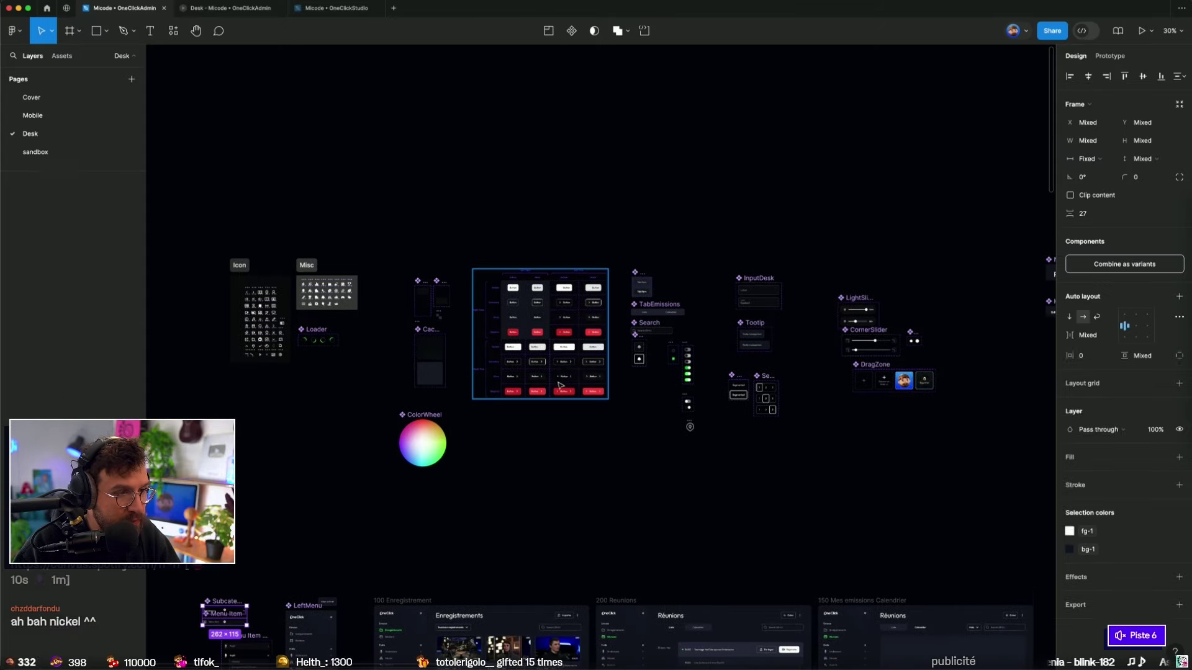
key(ctrl+z)
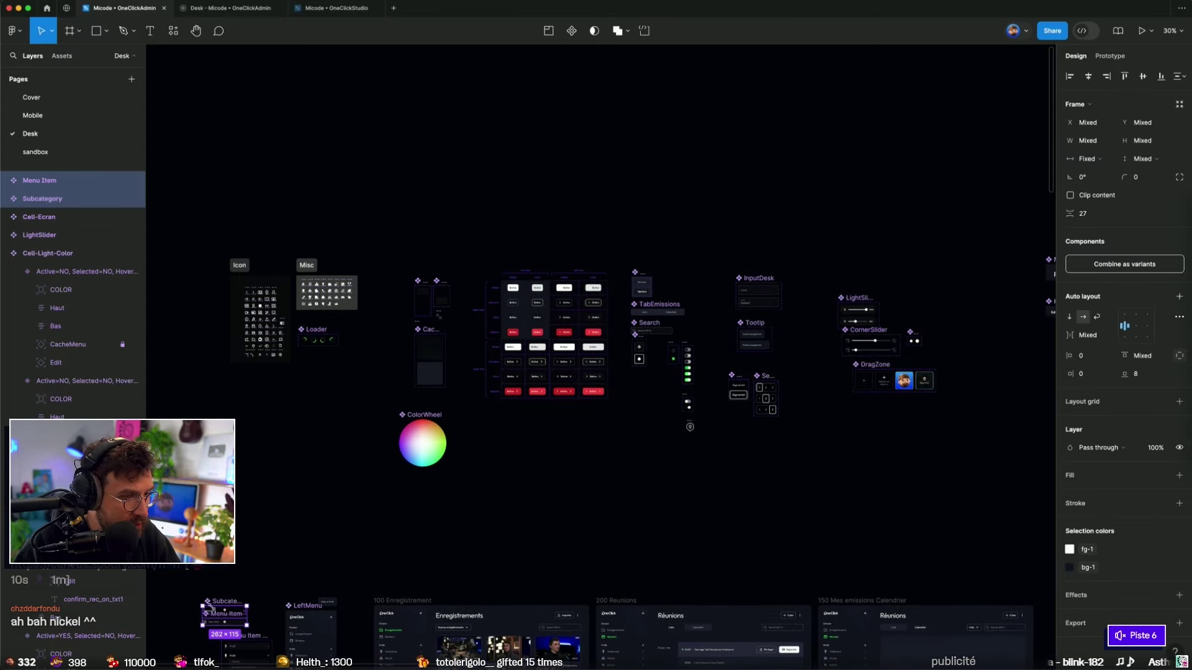
Step: Marquee-select every component group above the Desk screen frames
click(687, 402)
scroll(687, 402, down, 3)
scroll(807, 409, down, 3)
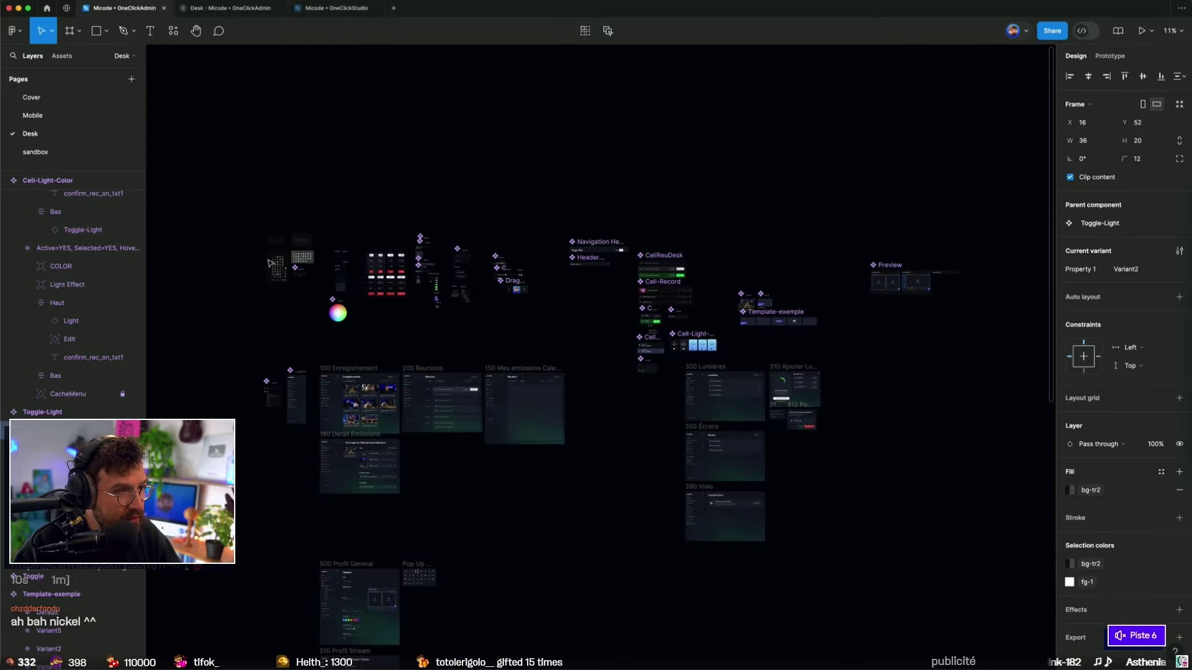
click(650, 370)
scroll(331, 179, down, 3)
drag(331, 179, 841, 281)
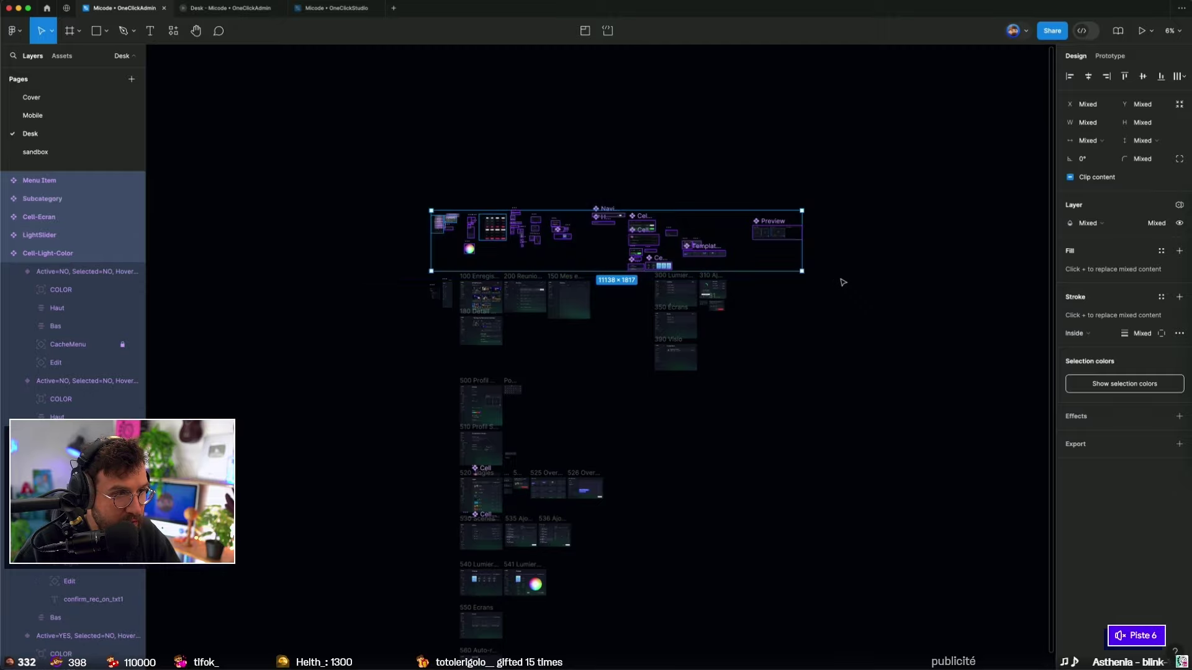
Step: Remove the component library from Desk and add a new Ui Kit page
key(Delete)
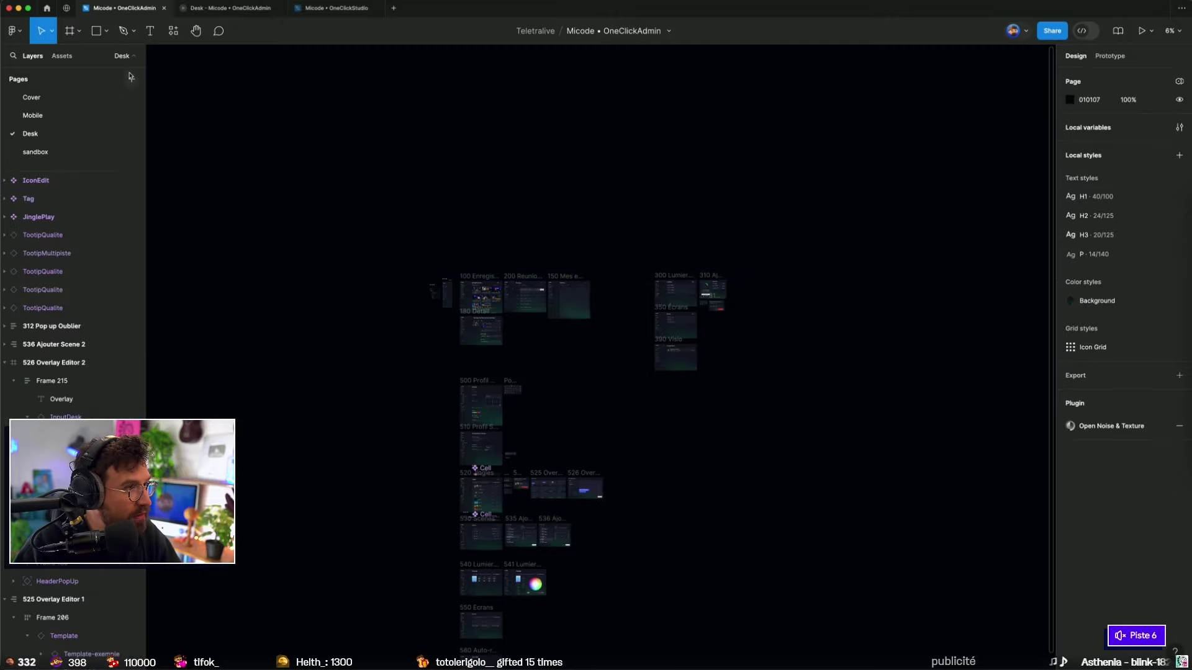
click(131, 79)
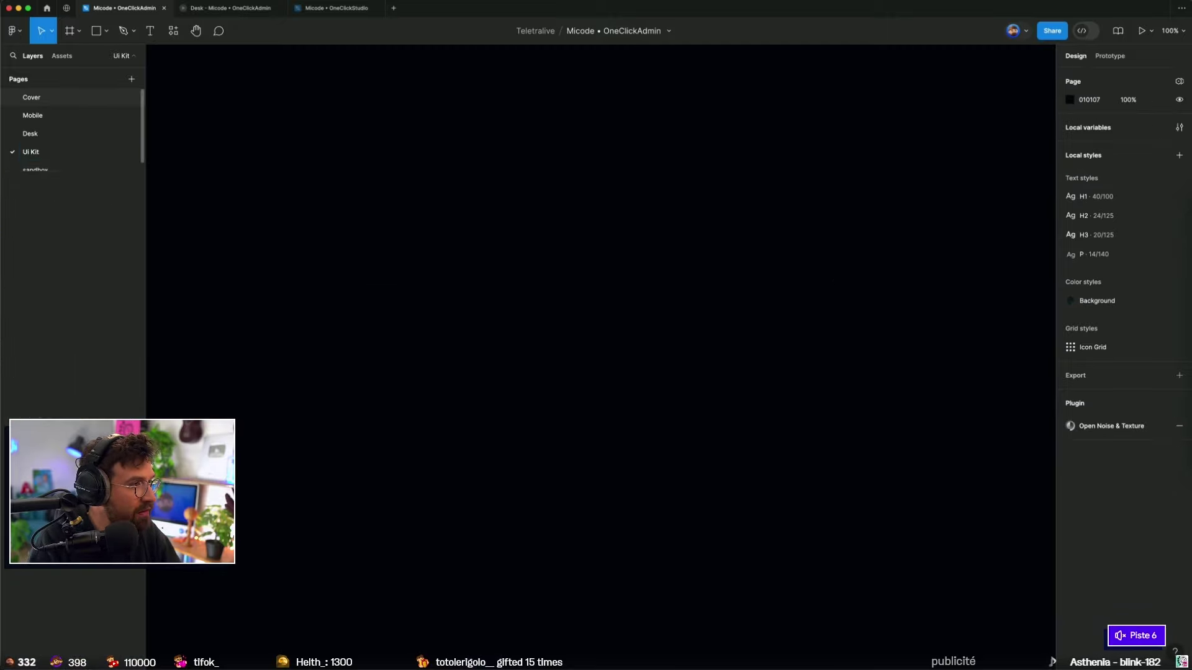
click(35, 133)
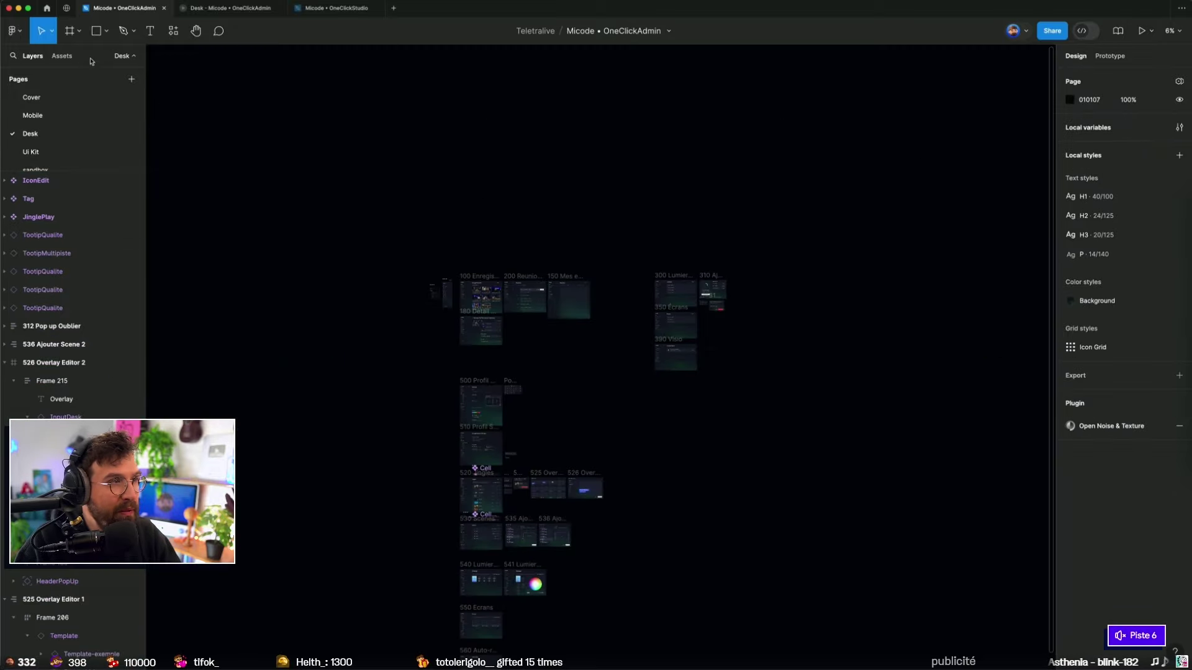
Step: Close the old prototype and new-file tabs and present the Desk prototype
click(280, 8)
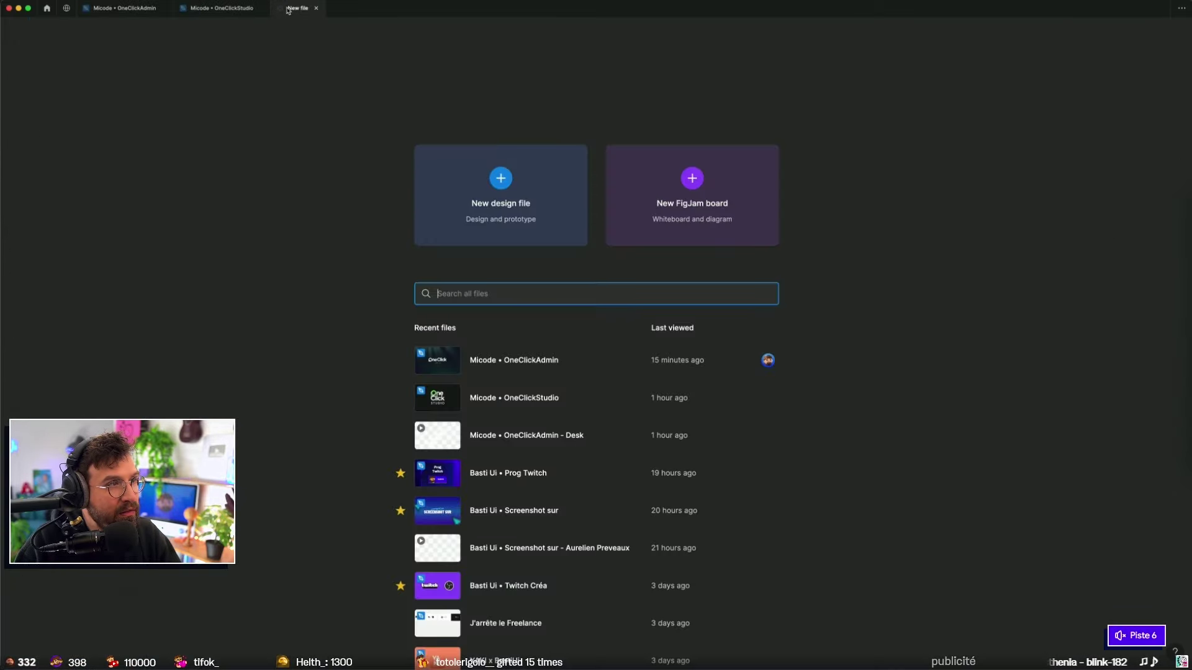
click(313, 8)
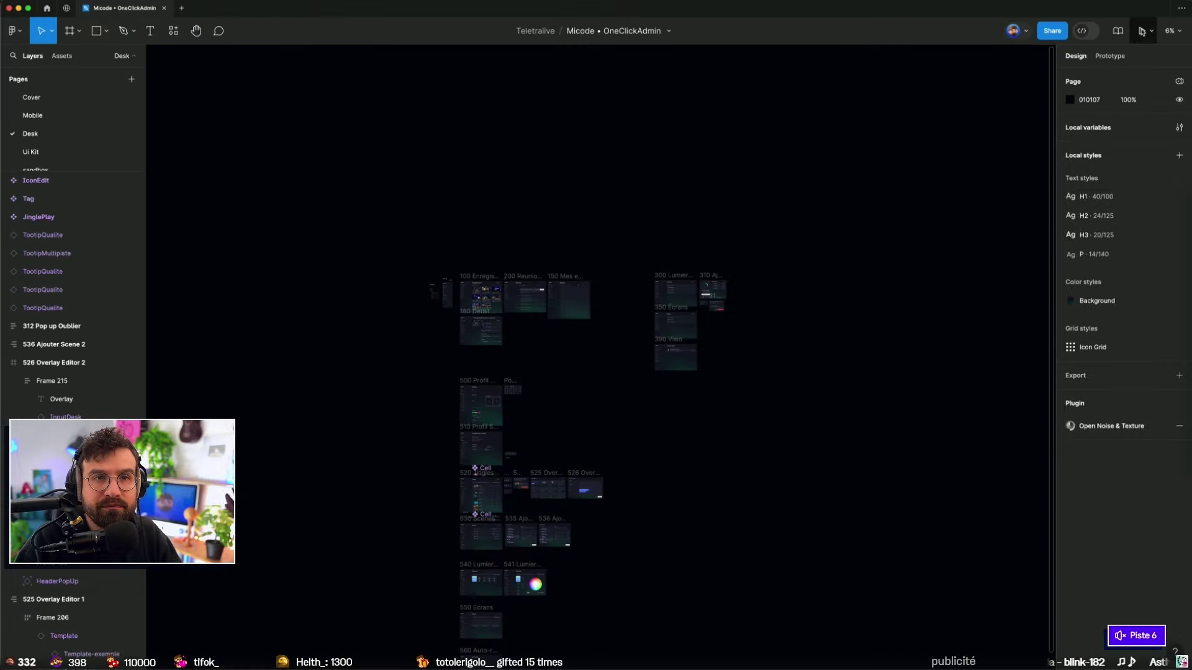
click(1141, 32)
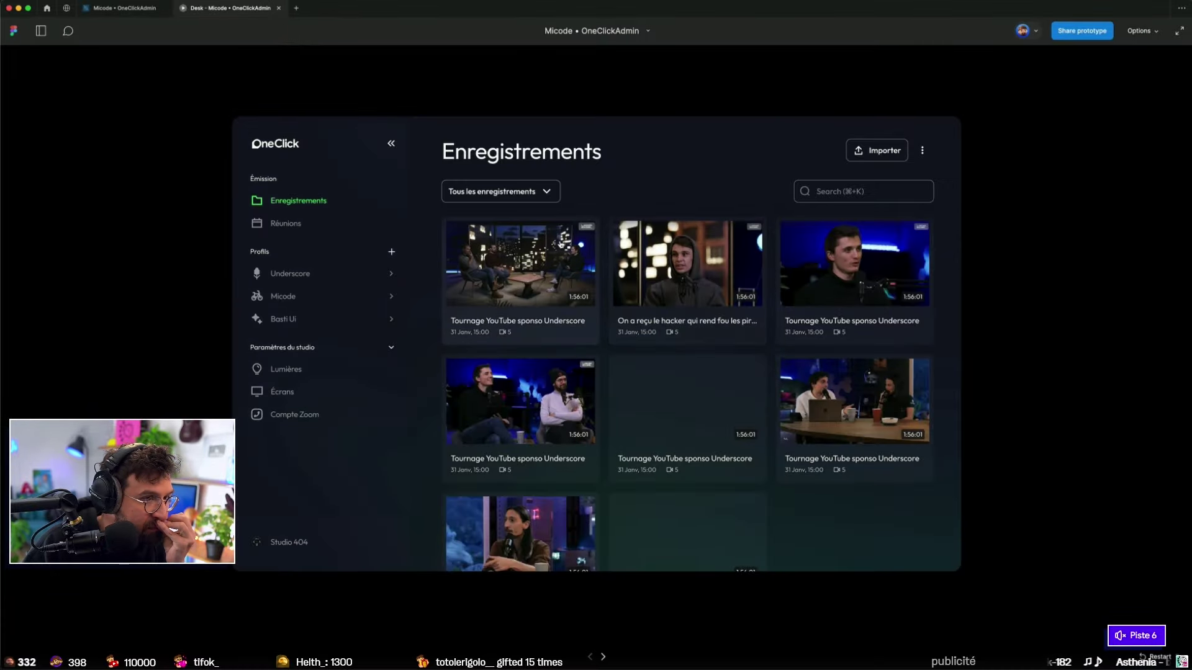
Step: Open the Tournage YouTube sponso Underscore recording, return to Enregistrements, then check Réunions' view tabs
click(562, 244)
click(917, 308)
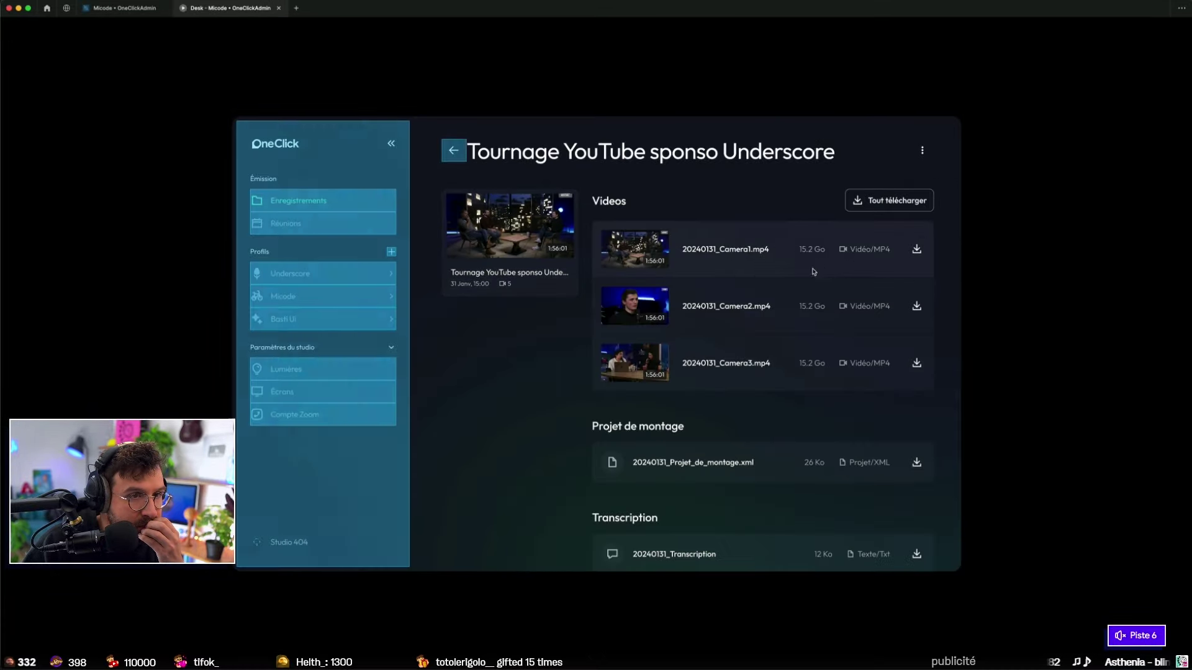
click(454, 150)
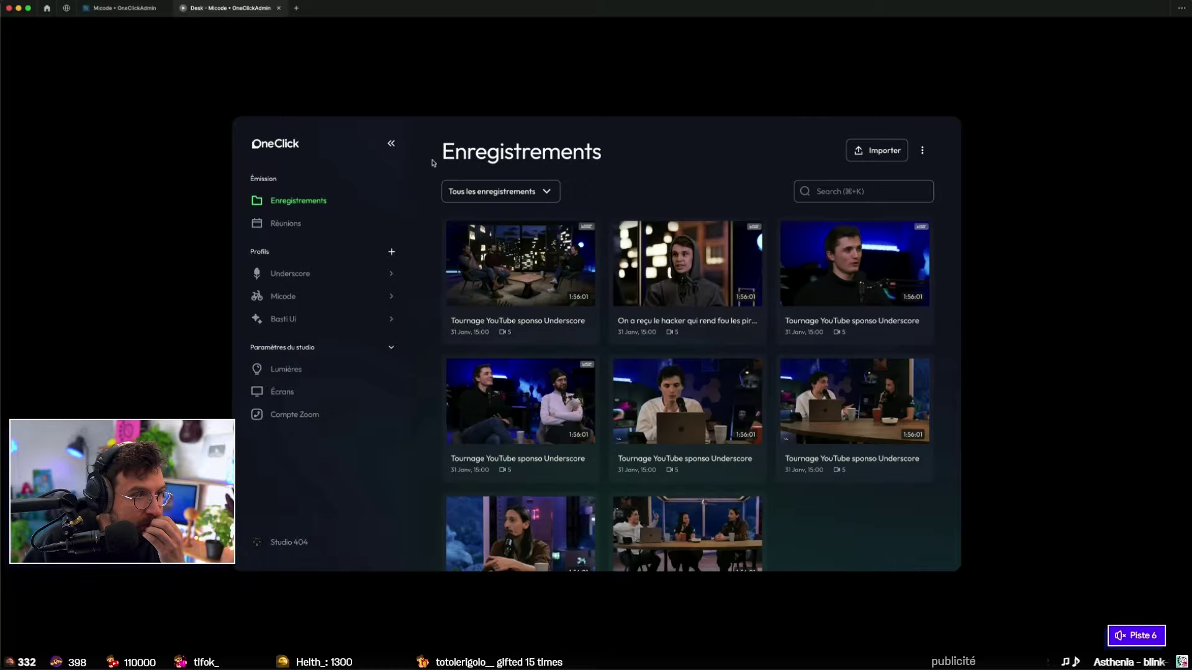
click(285, 223)
click(515, 199)
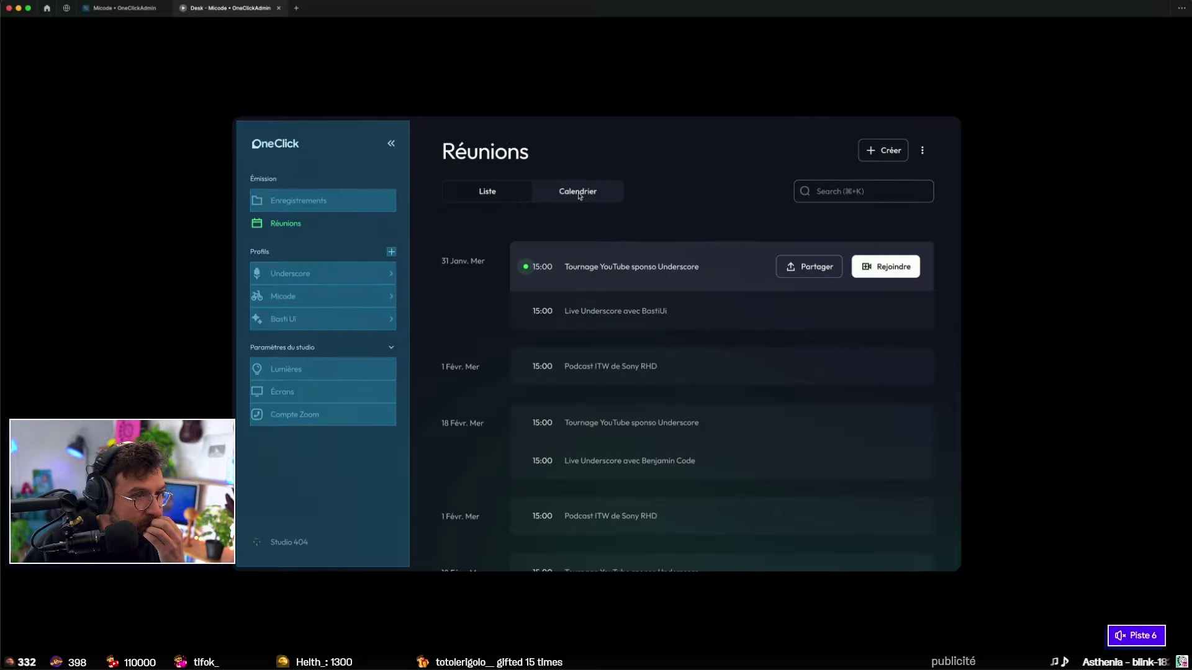
click(507, 196)
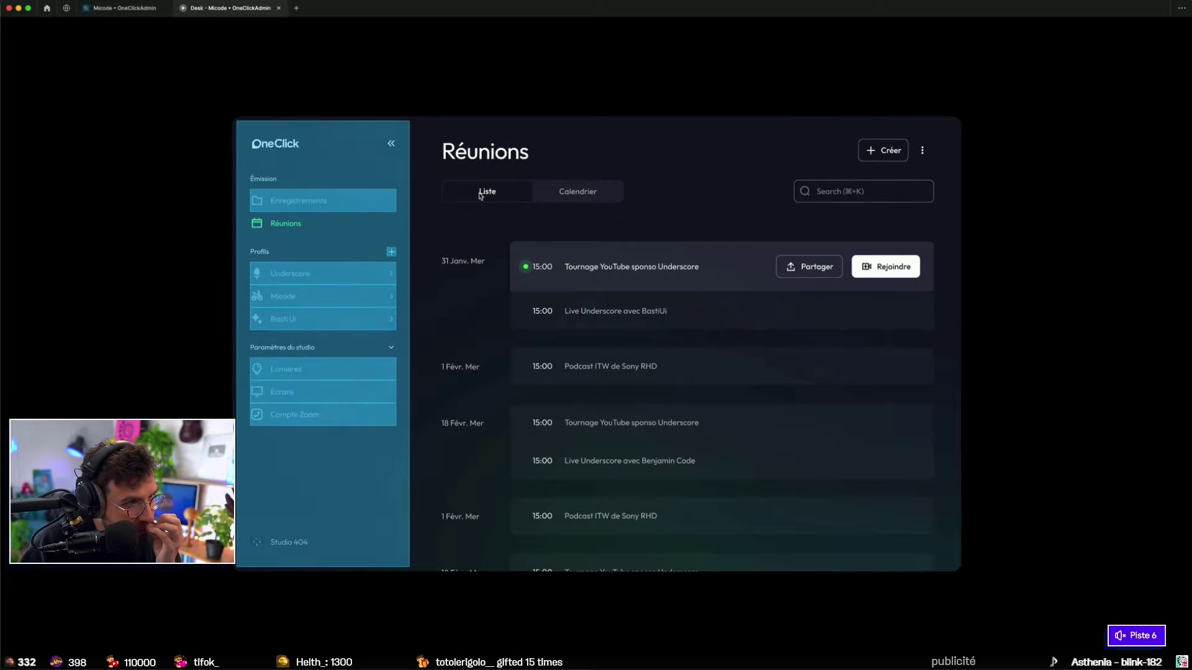
key(ctrl+shift+Tab)
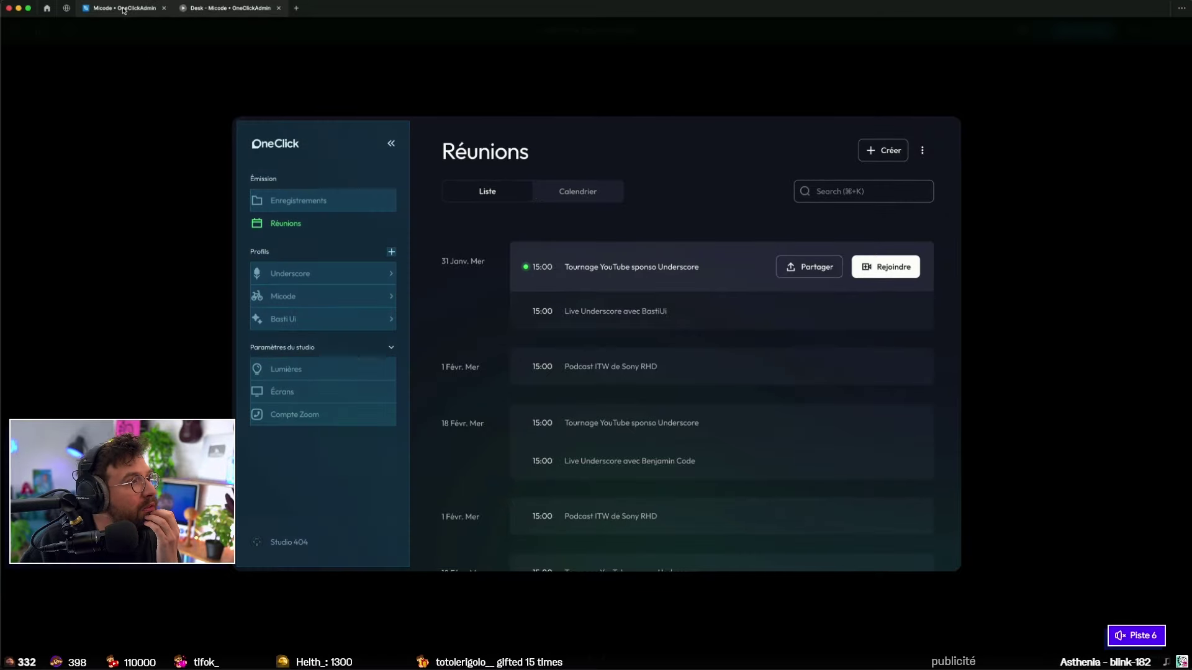
Step: Link the Réunions Calendrier tab to the 150 Mes emissions Calendrier screen
scroll(481, 323, up, 5)
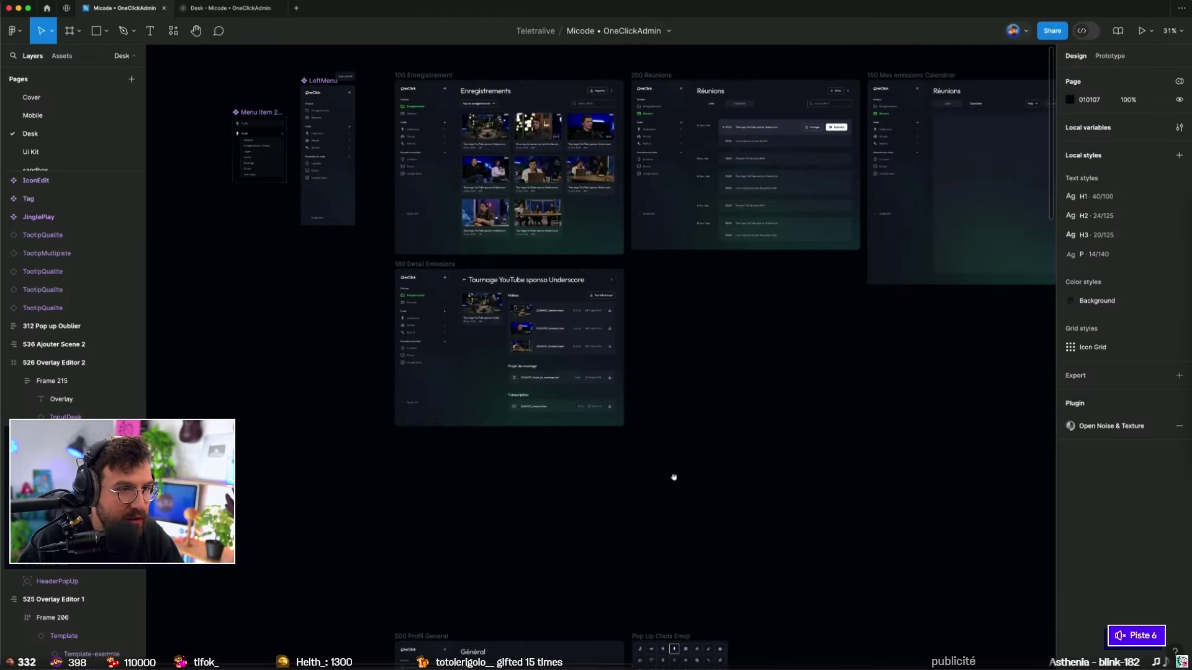
scroll(673, 477, up, 3)
click(1110, 56)
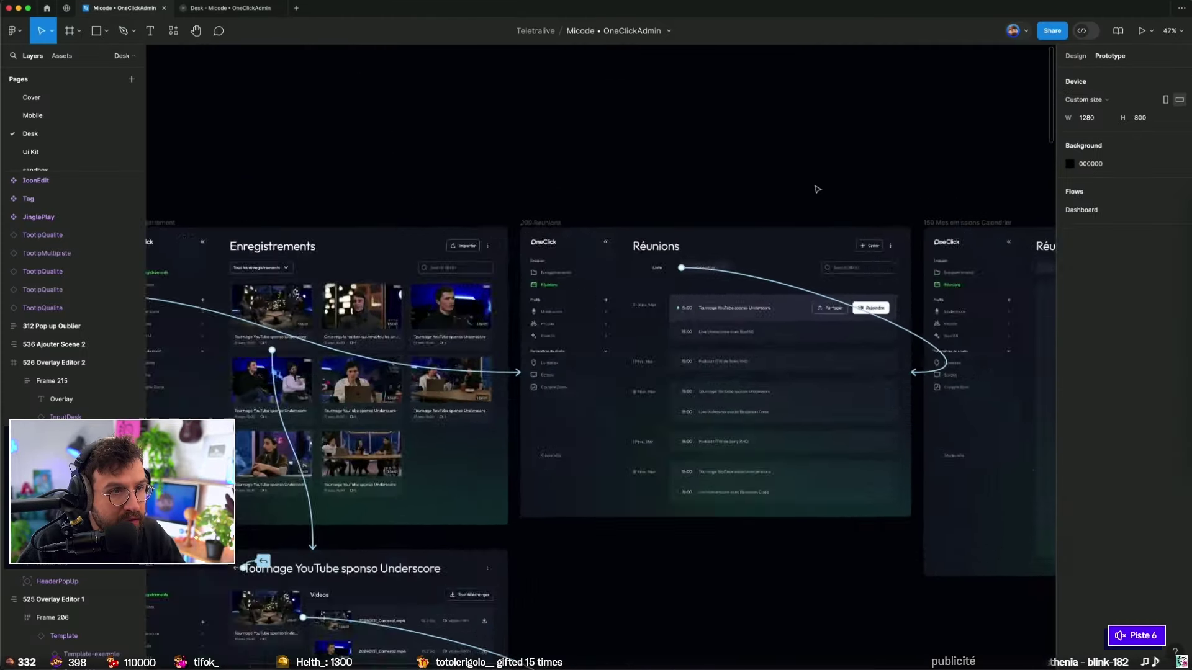
scroll(818, 190, up, 3)
click(541, 309)
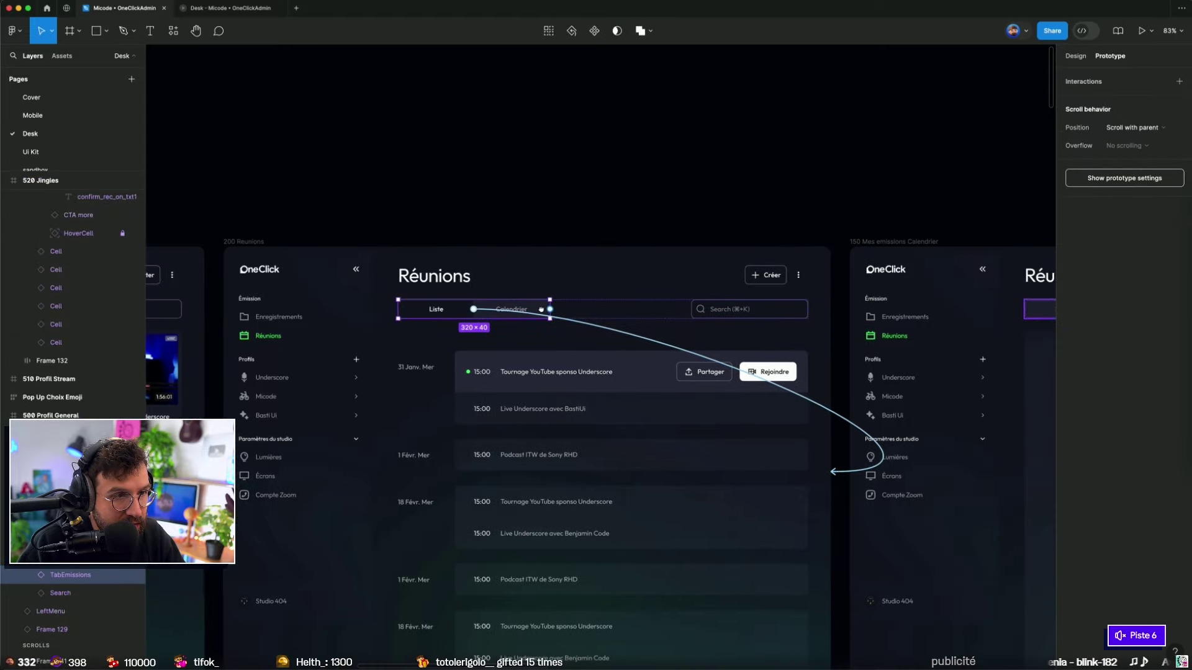
double_click(522, 308)
drag(548, 309, 924, 322)
Step: Delete the calendar screen's self-link, link its Liste tab to 200 Reunions, and test Calendrier in the prototype
scroll(869, 220, right, 5)
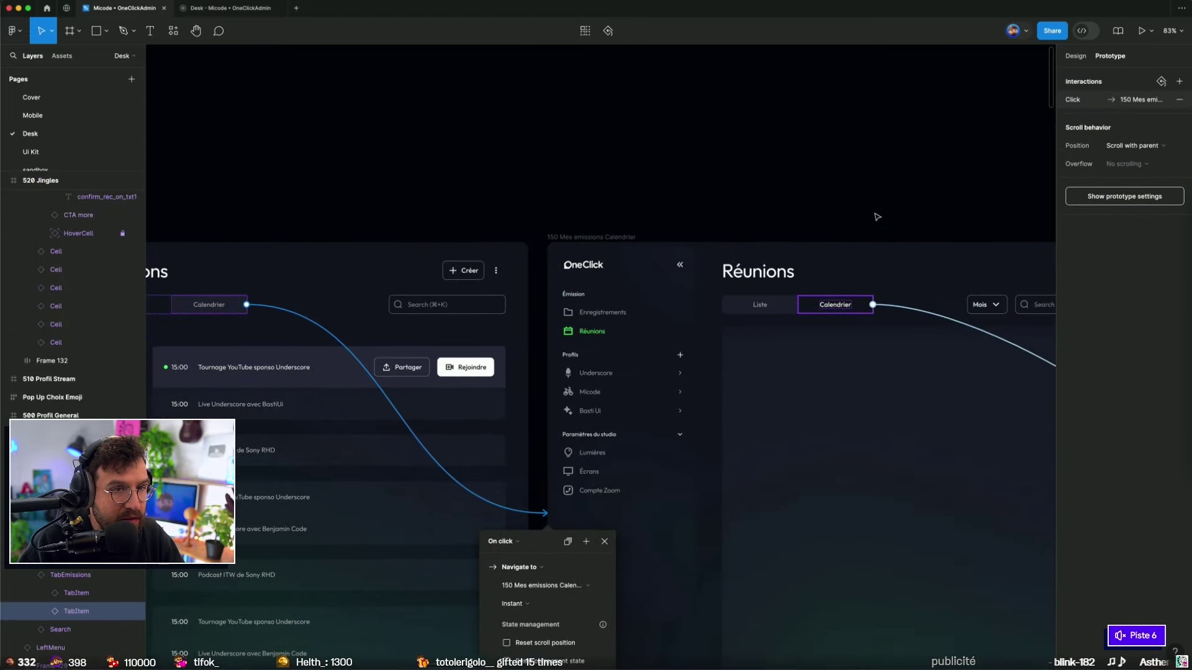
scroll(891, 215, right, 5)
scroll(527, 141, down, 1)
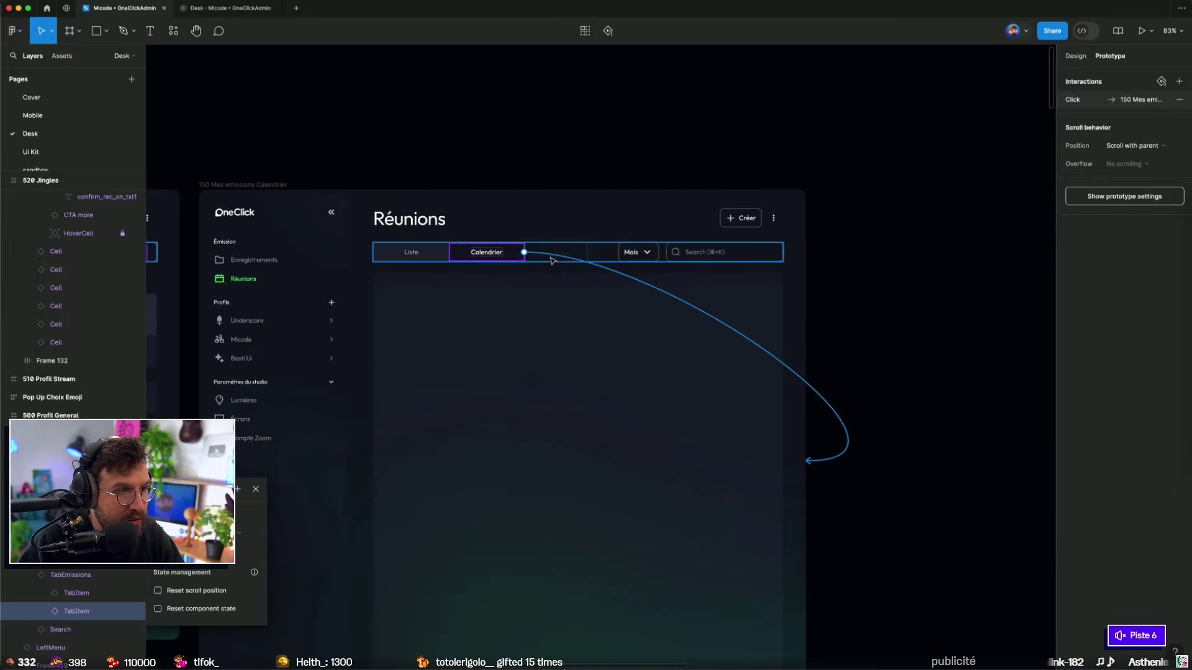
click(552, 259)
key(Delete)
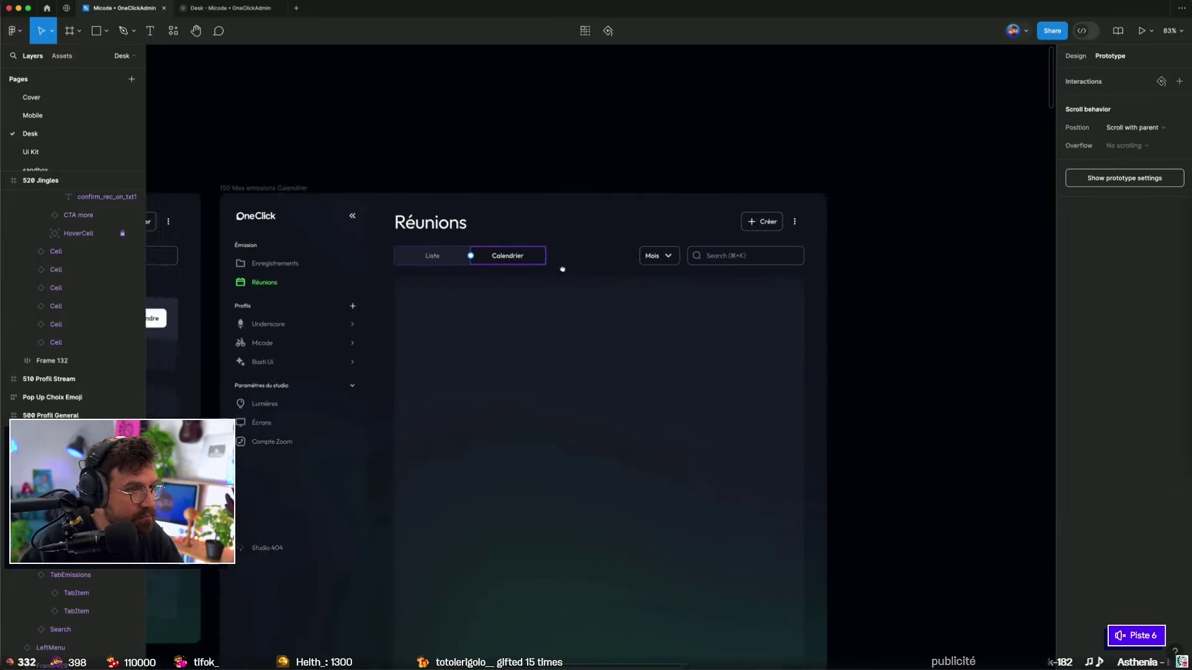
scroll(784, 302, left, 5)
click(784, 302)
drag(789, 294, 410, 422)
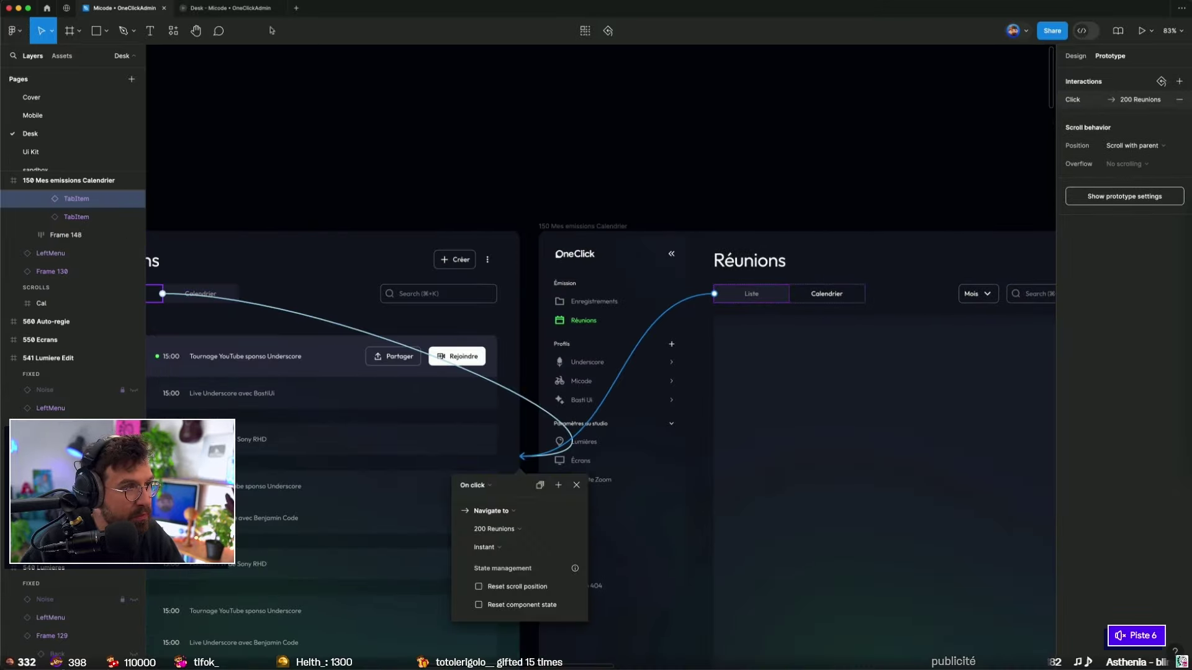
click(239, 8)
click(575, 199)
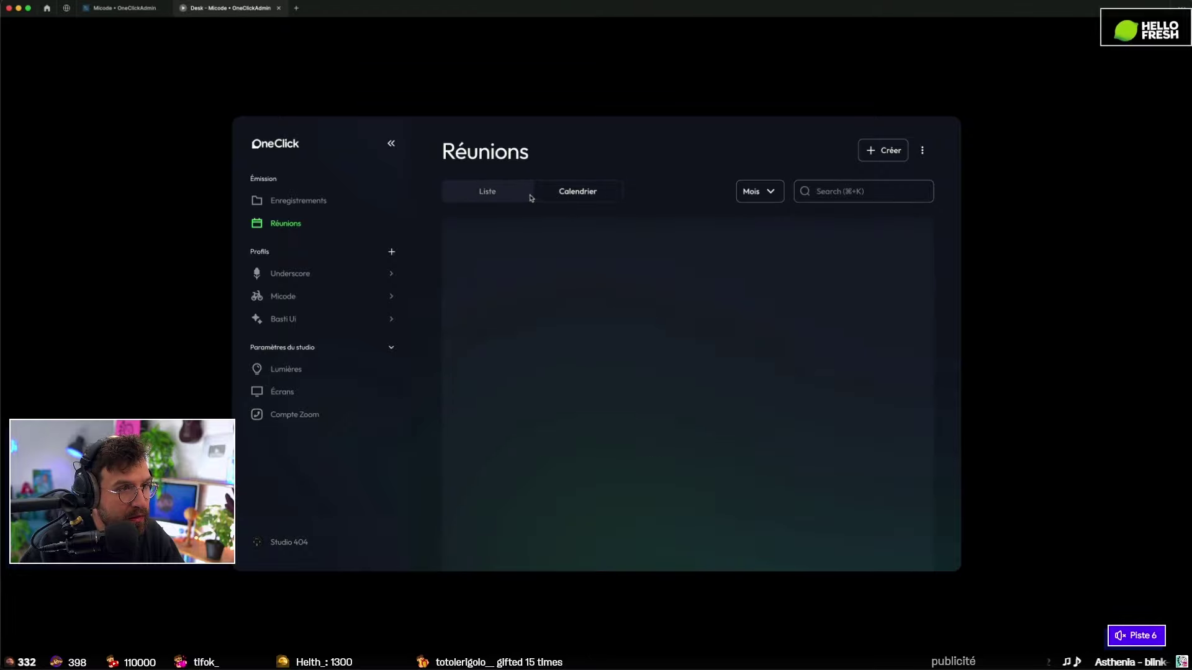
Step: Return to the Liste view, then try the Underscore profile's Général settings and icon picker
click(488, 194)
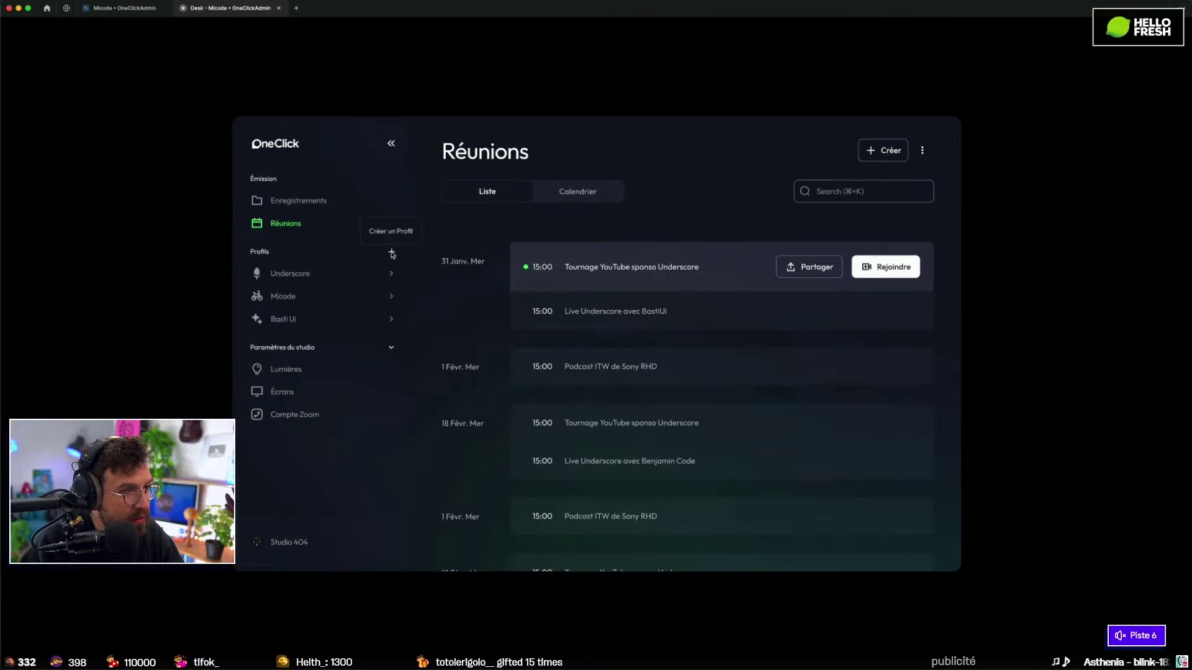
click(295, 274)
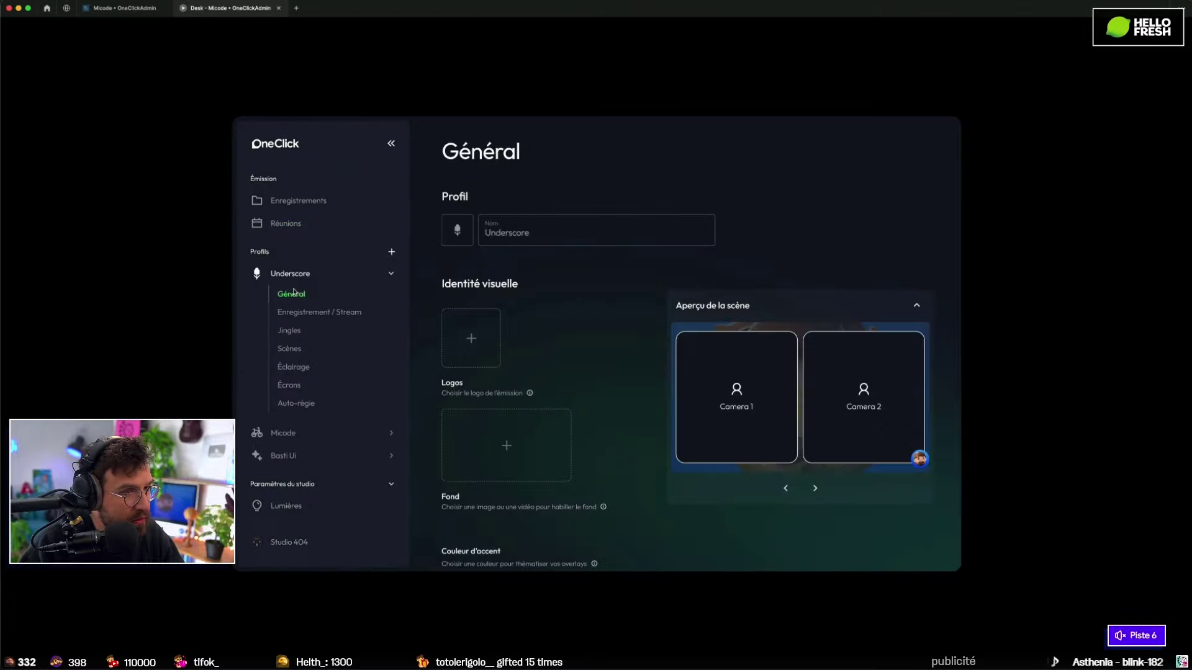
click(469, 235)
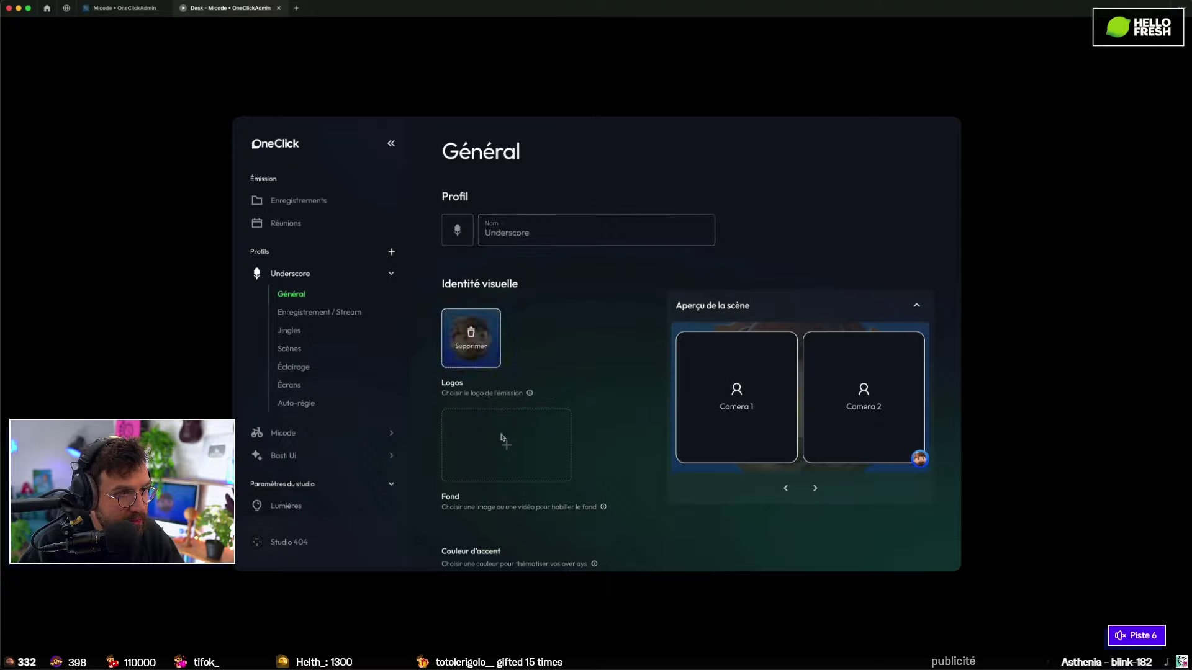
scroll(616, 405, down, 2)
click(787, 416)
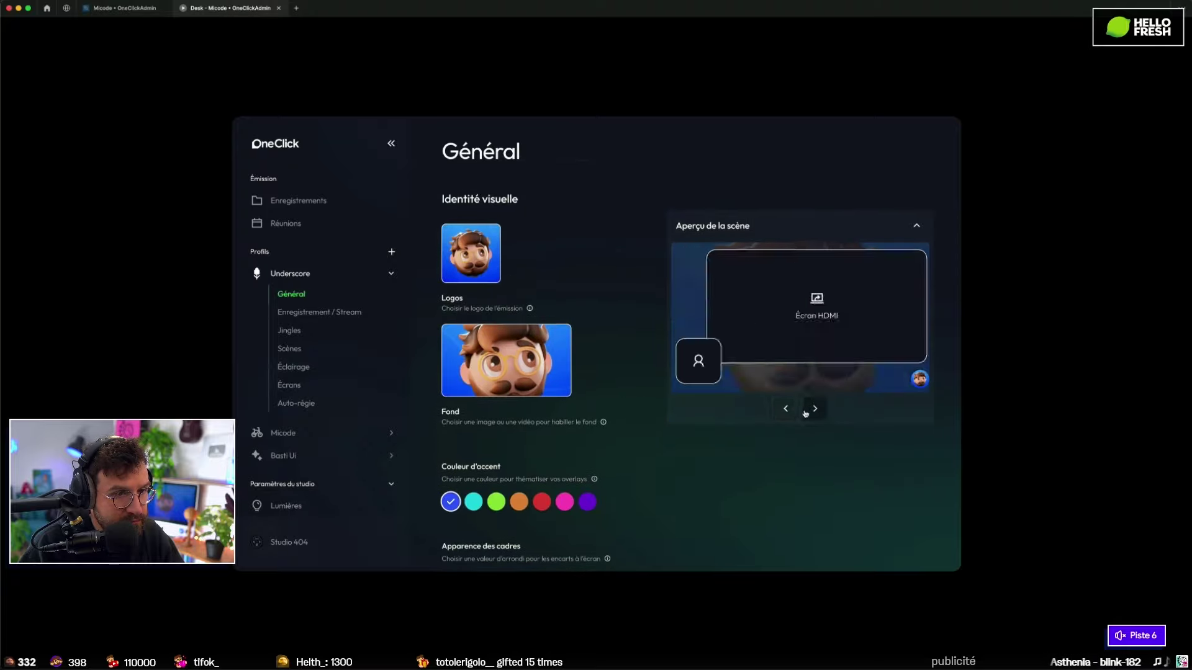
scroll(624, 521, down, 1)
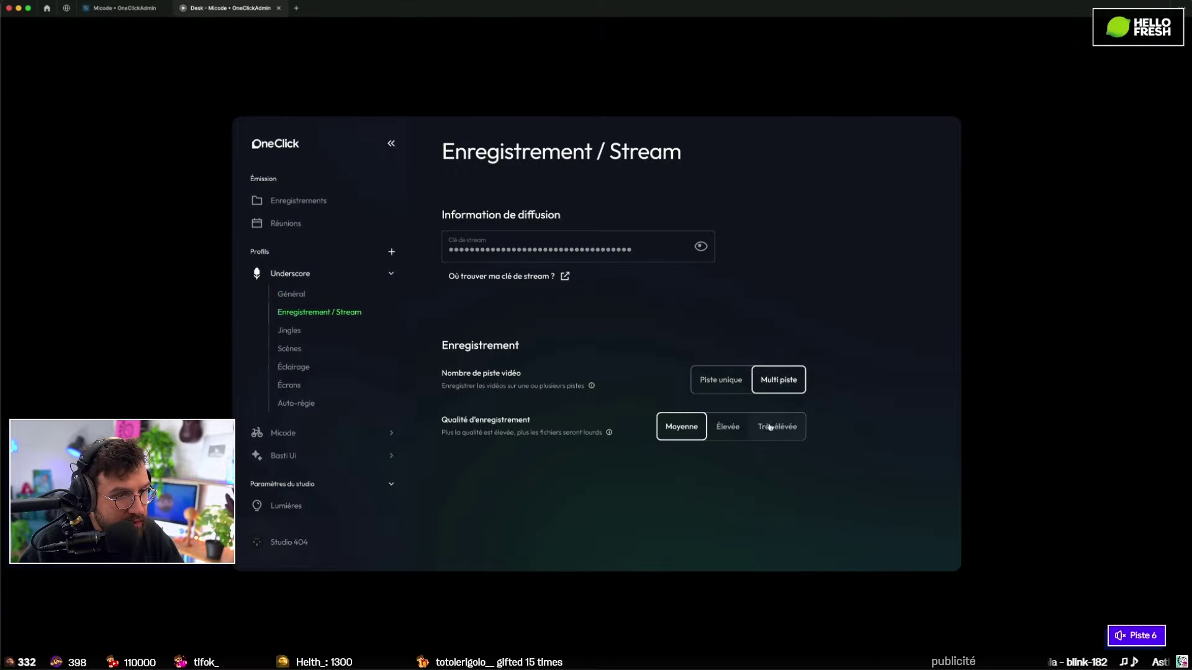
Step: Explore the jingle options, overlay customisation and template-based jingle creation without adding anything
click(910, 268)
click(916, 324)
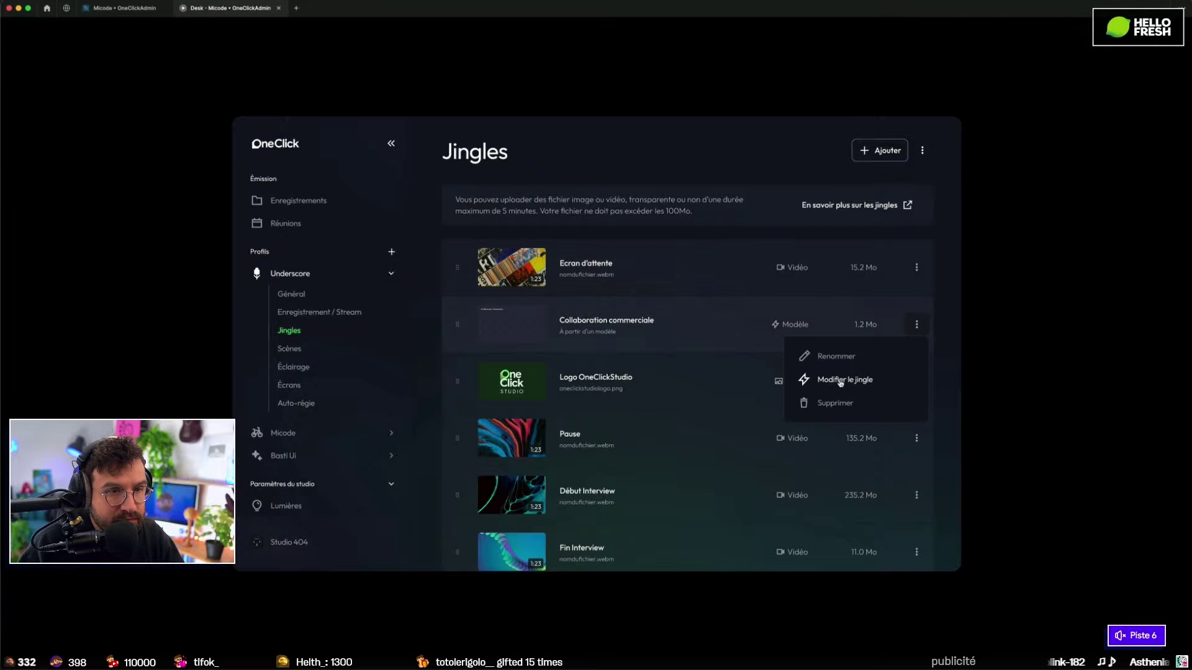
click(824, 380)
click(886, 180)
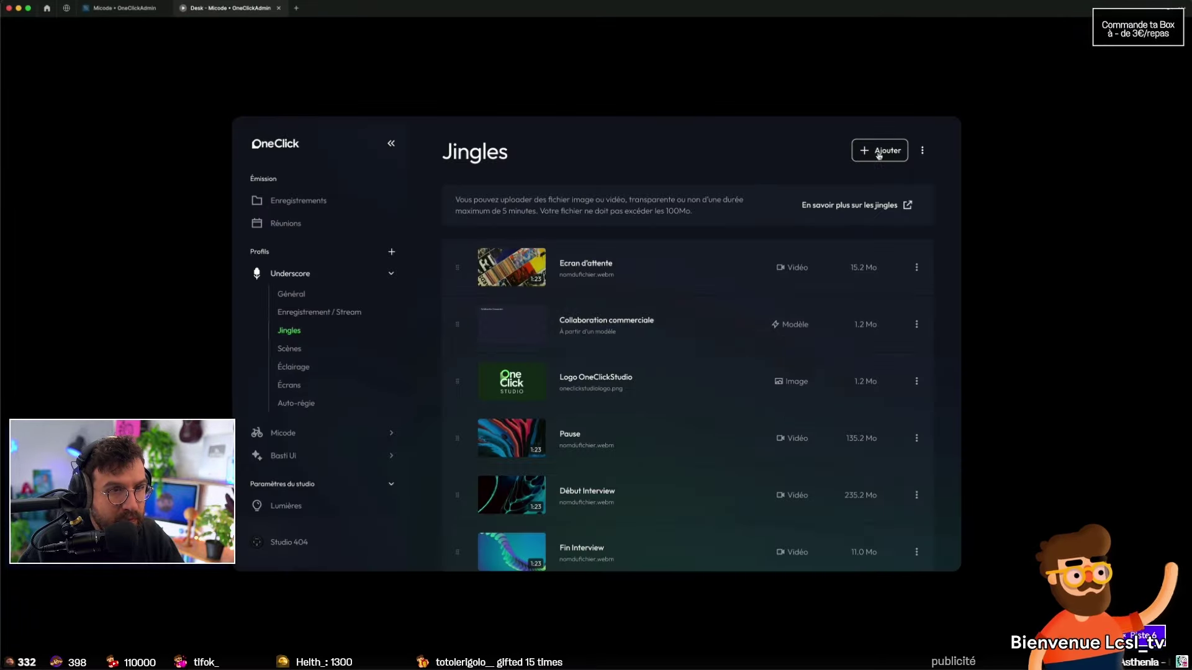
click(880, 150)
click(819, 209)
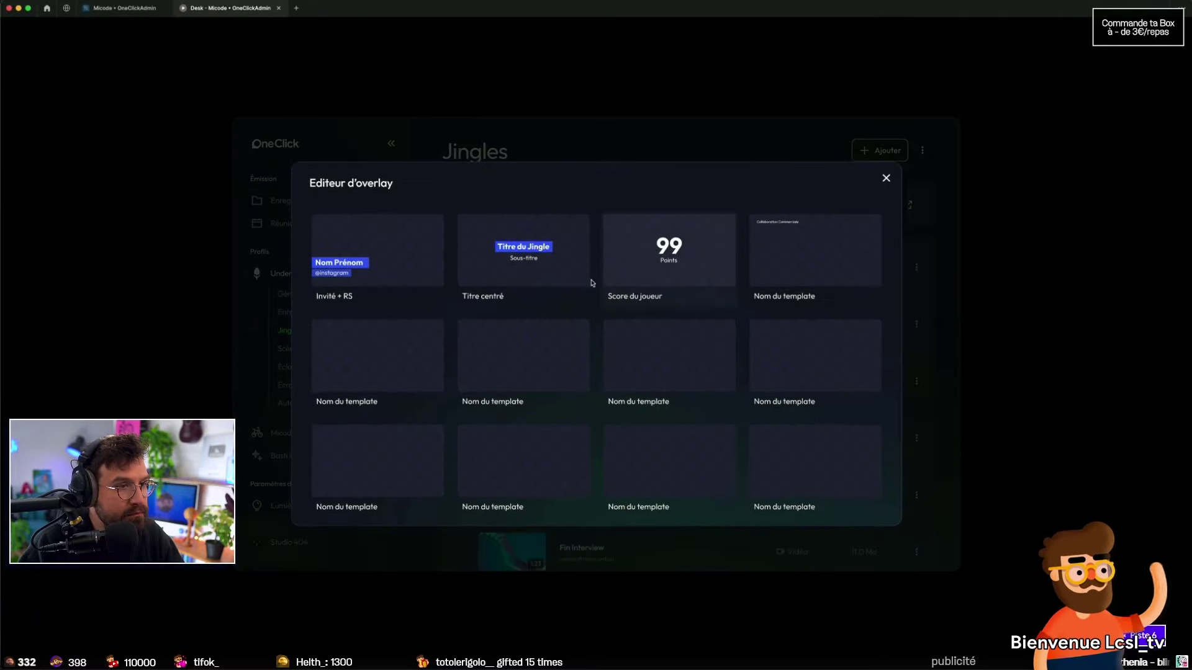
click(340, 245)
click(777, 496)
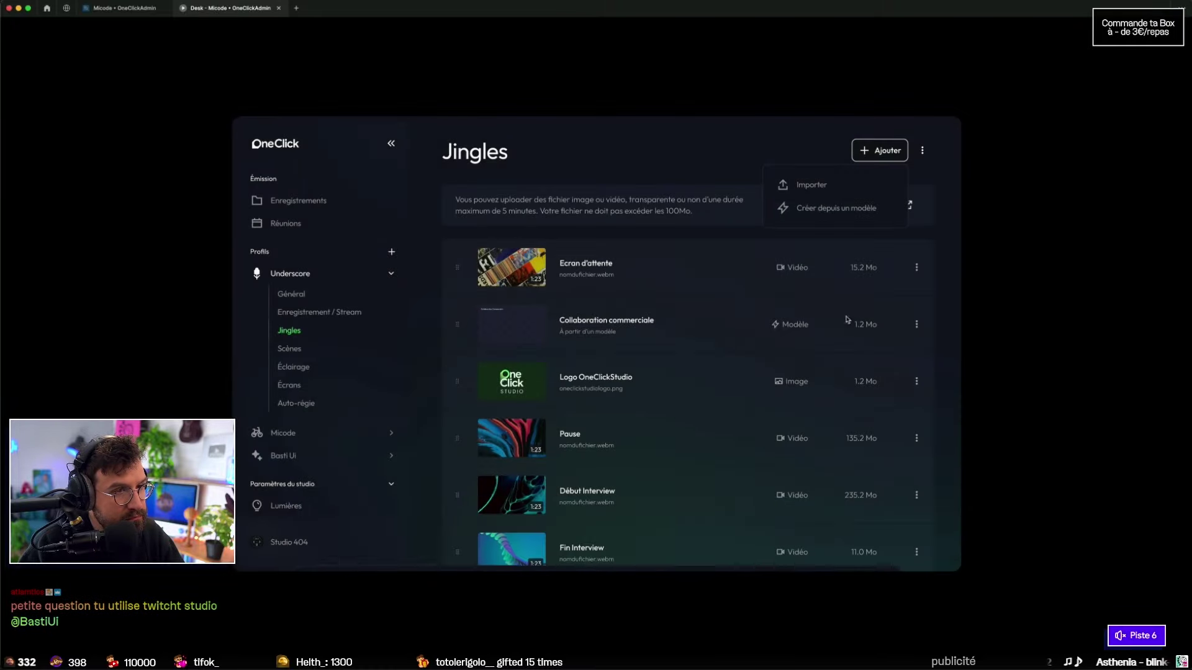
Step: On the Scènes page, try scene options and preview the Camera Solo scene type without adding it
click(287, 349)
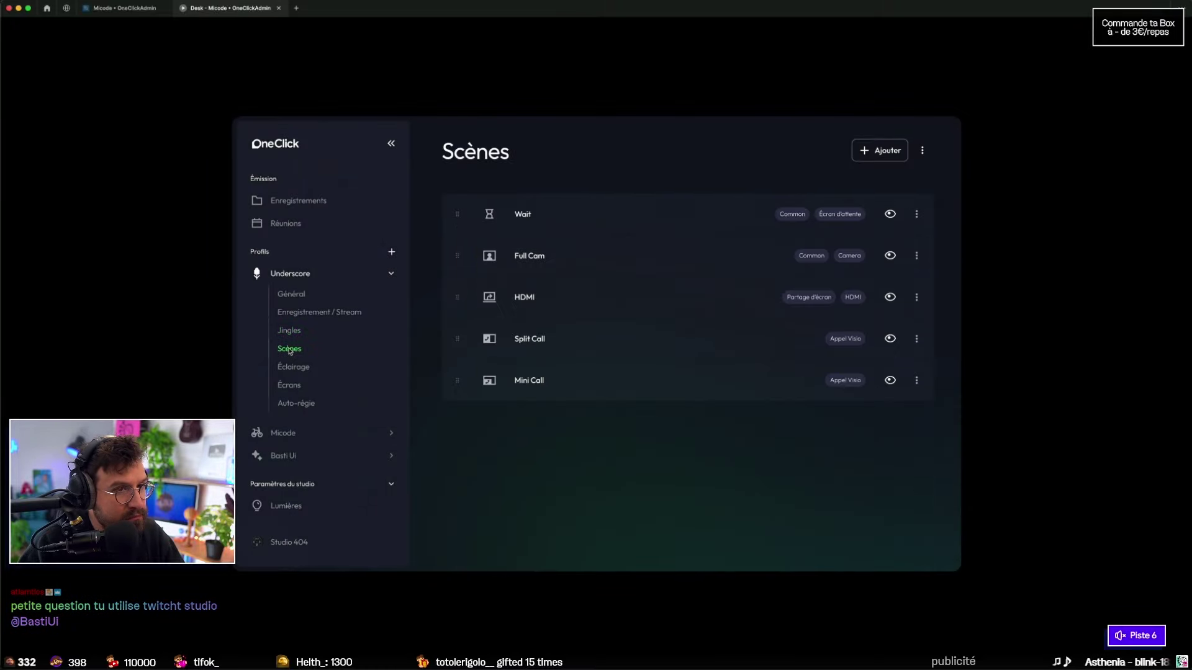
click(916, 297)
click(917, 186)
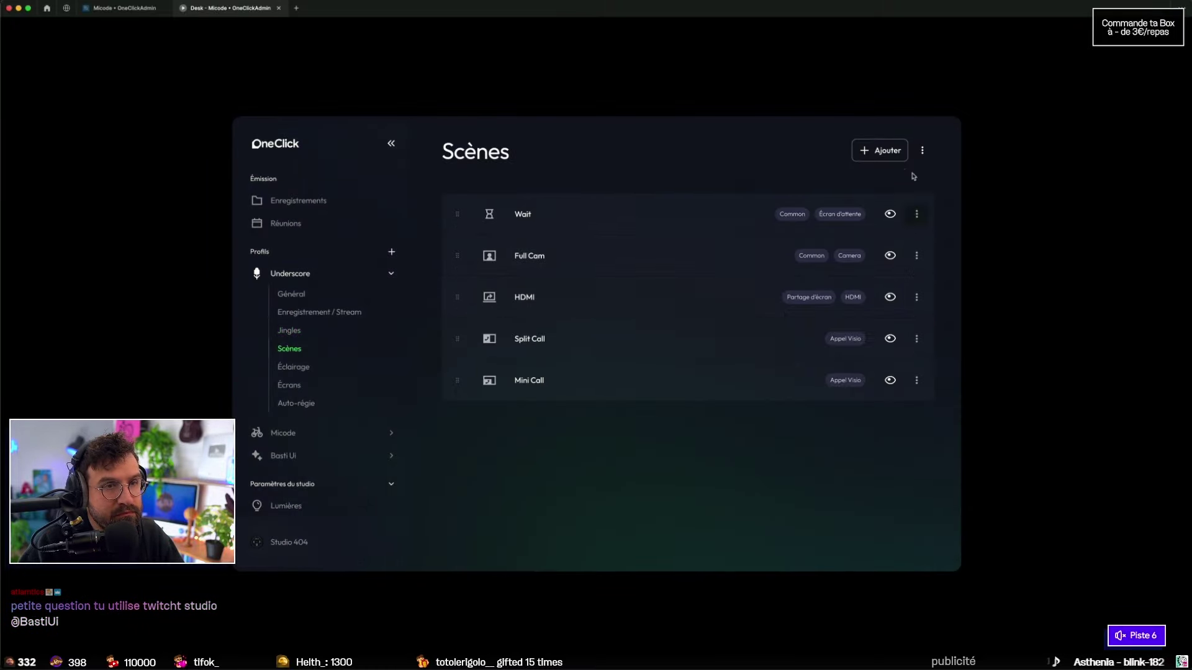
click(887, 151)
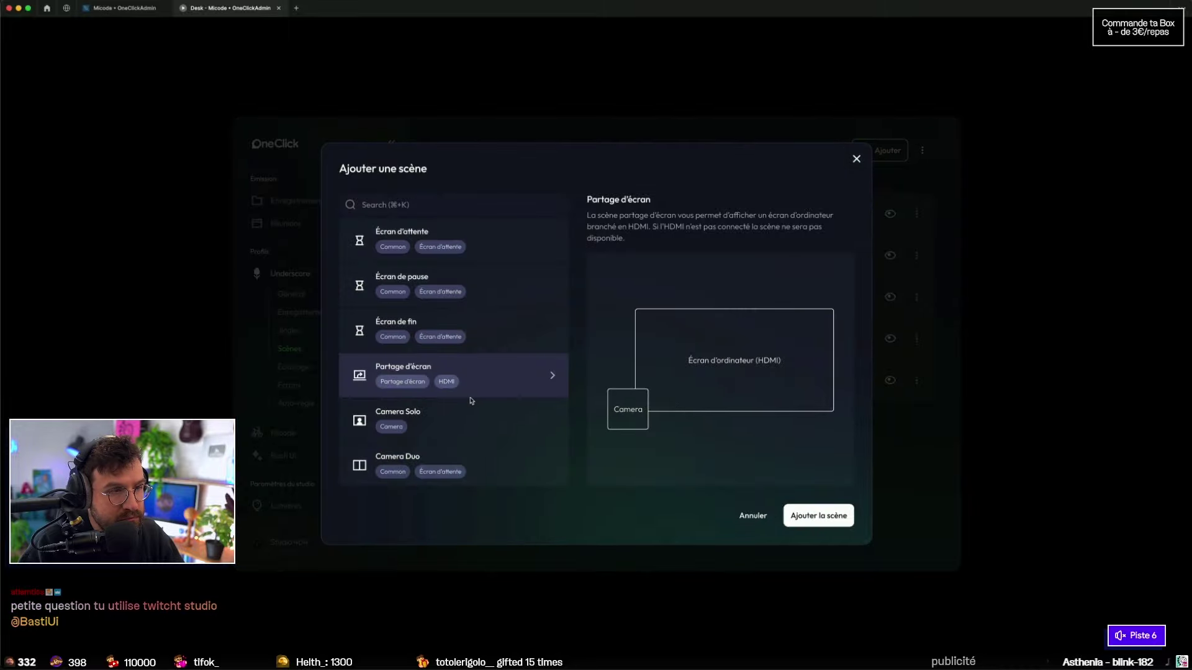
click(489, 419)
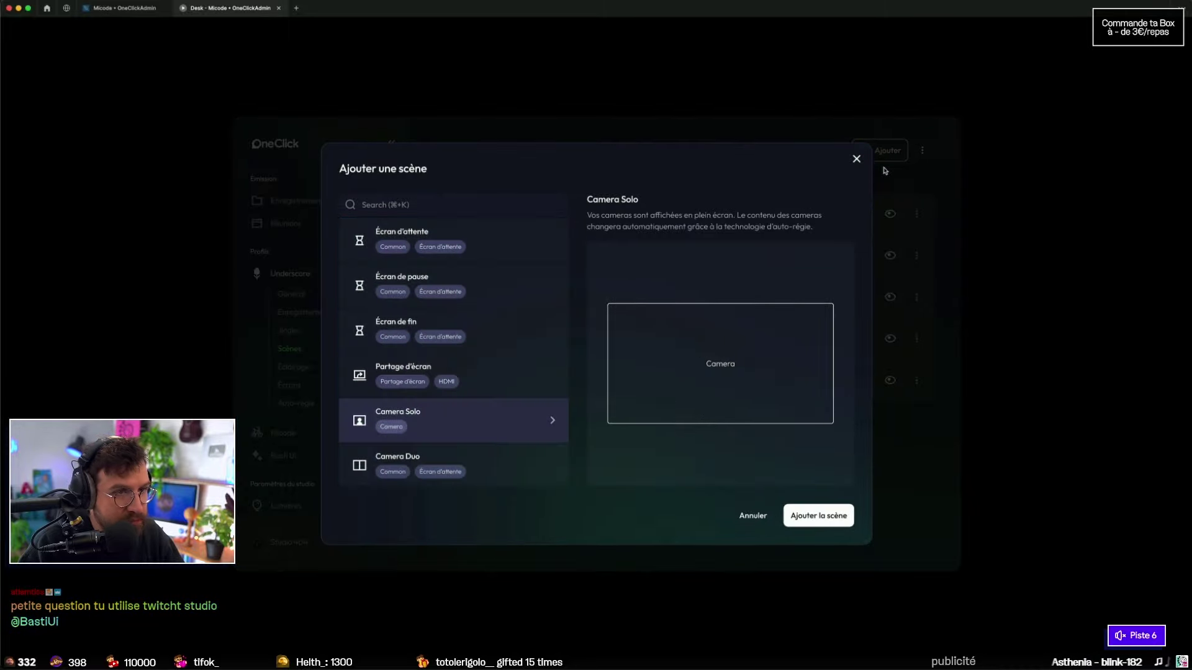
click(856, 159)
Step: Test the Éclairage colour controls and Lumières device search, then return to the Figma design file
click(303, 378)
click(302, 367)
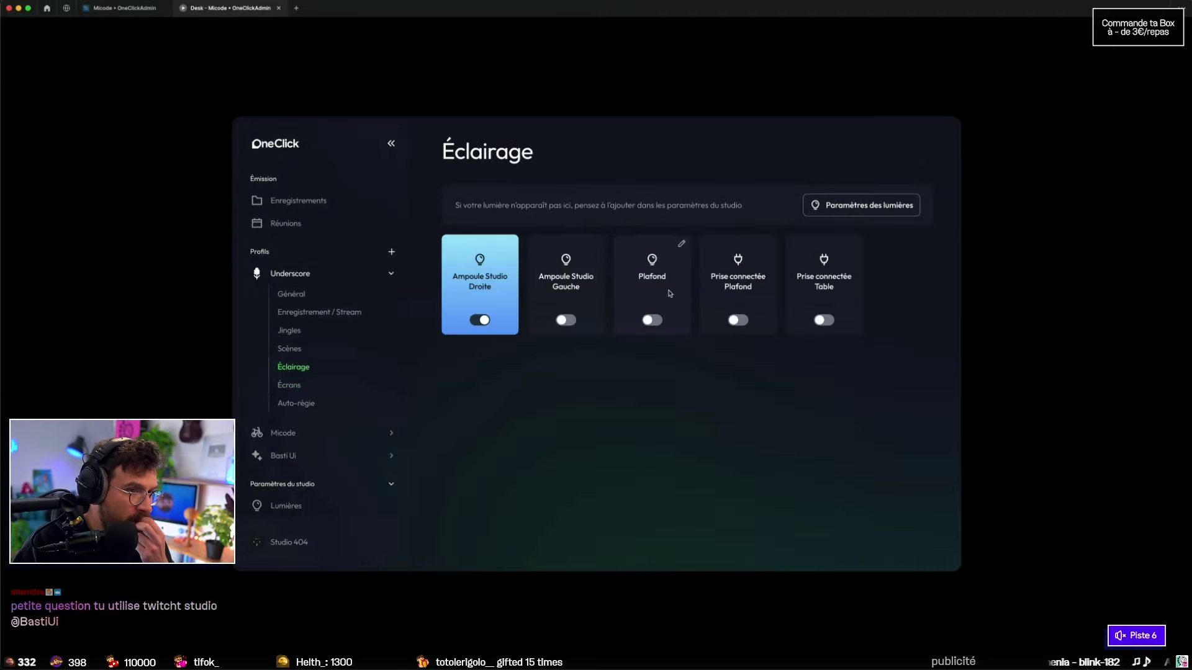
click(488, 266)
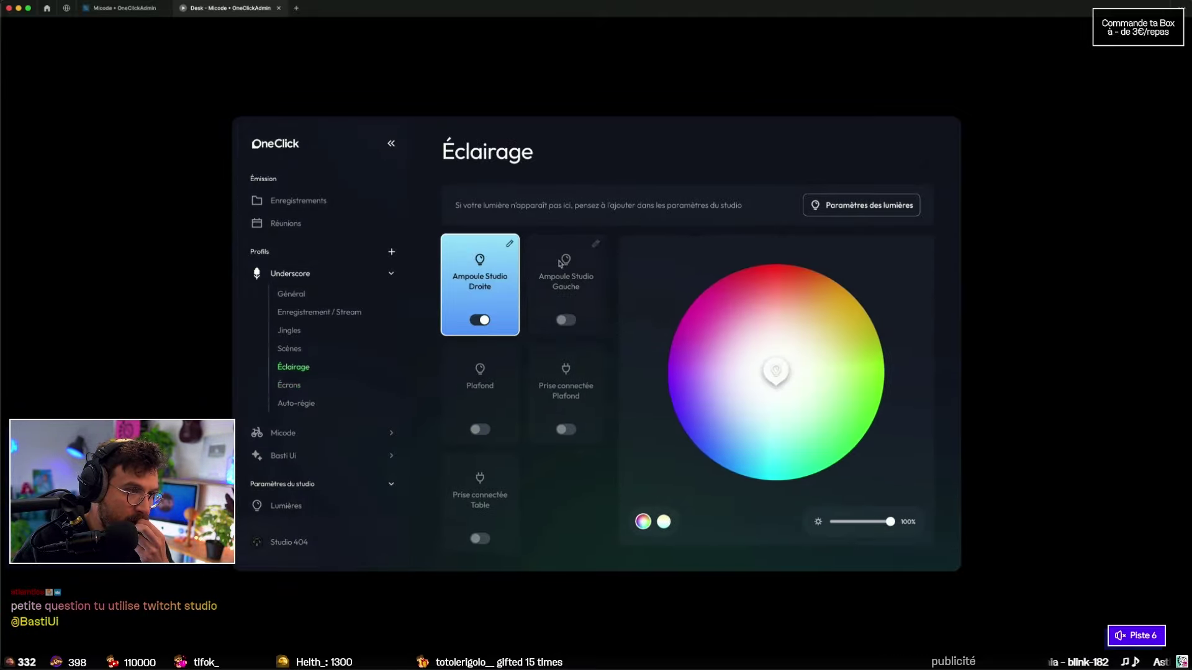
click(290, 515)
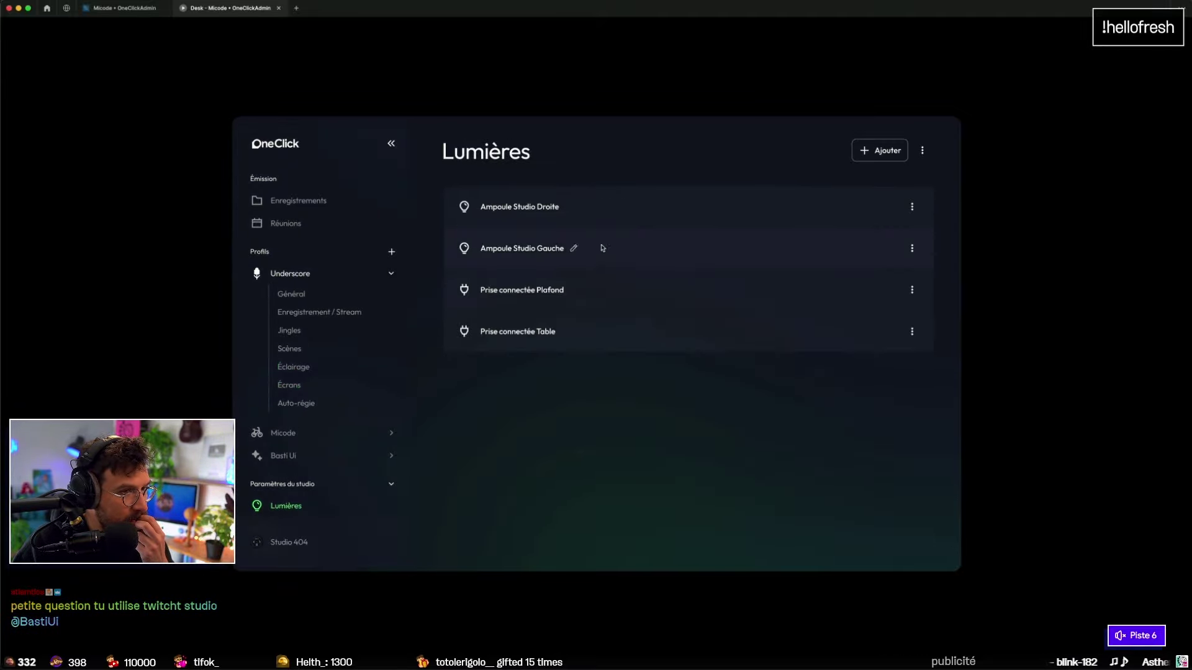
click(880, 150)
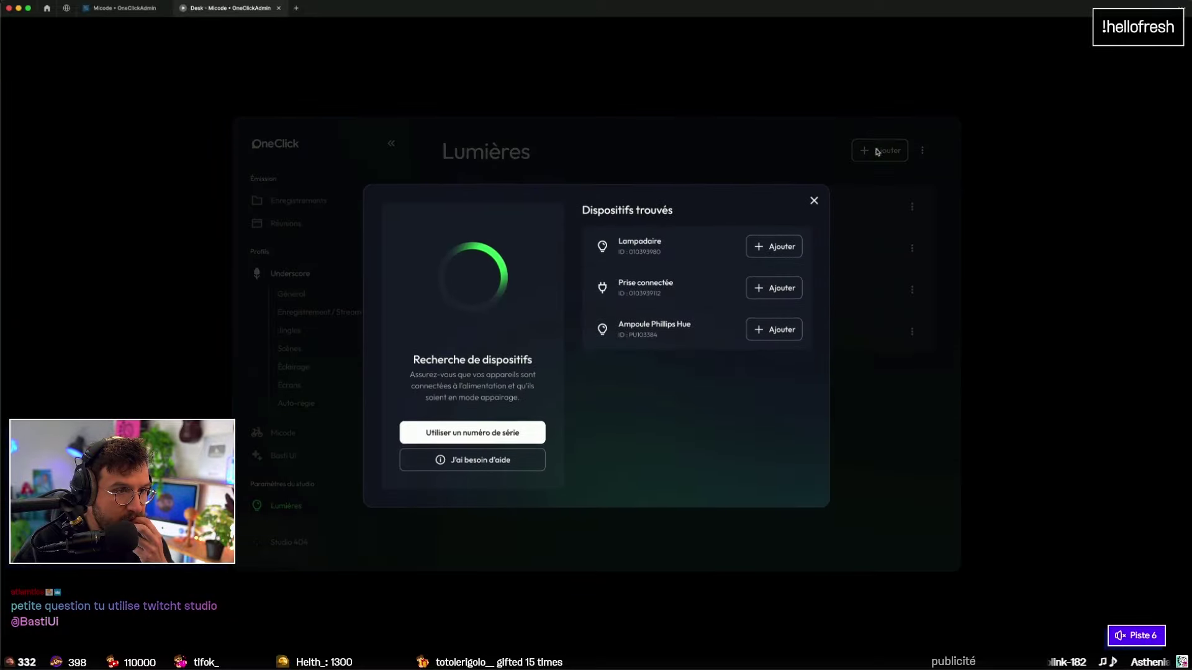
click(792, 243)
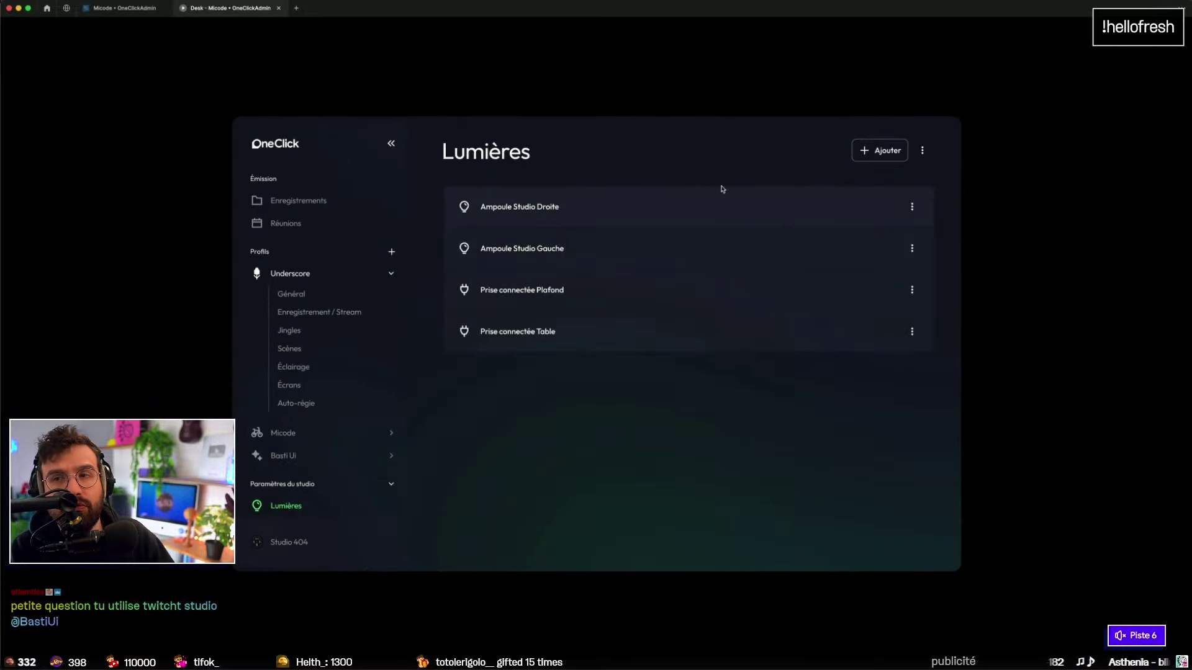
click(118, 8)
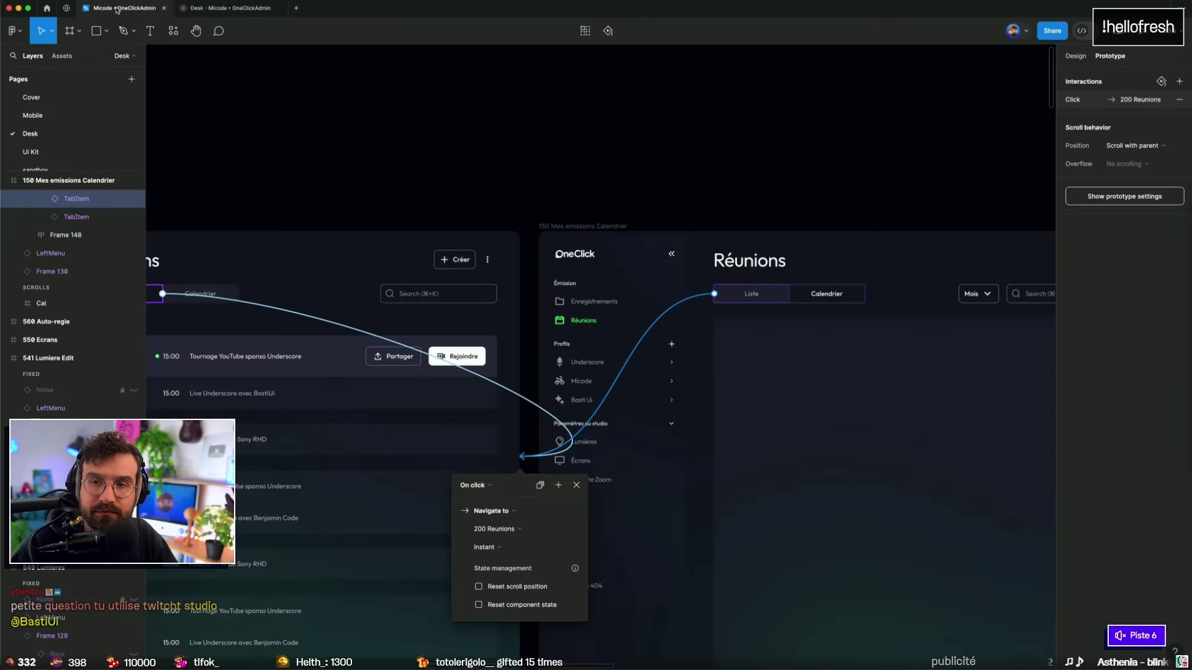
Step: Clear the selection and go to the Ui Kit page
click(514, 76)
key(shift+1)
click(1077, 58)
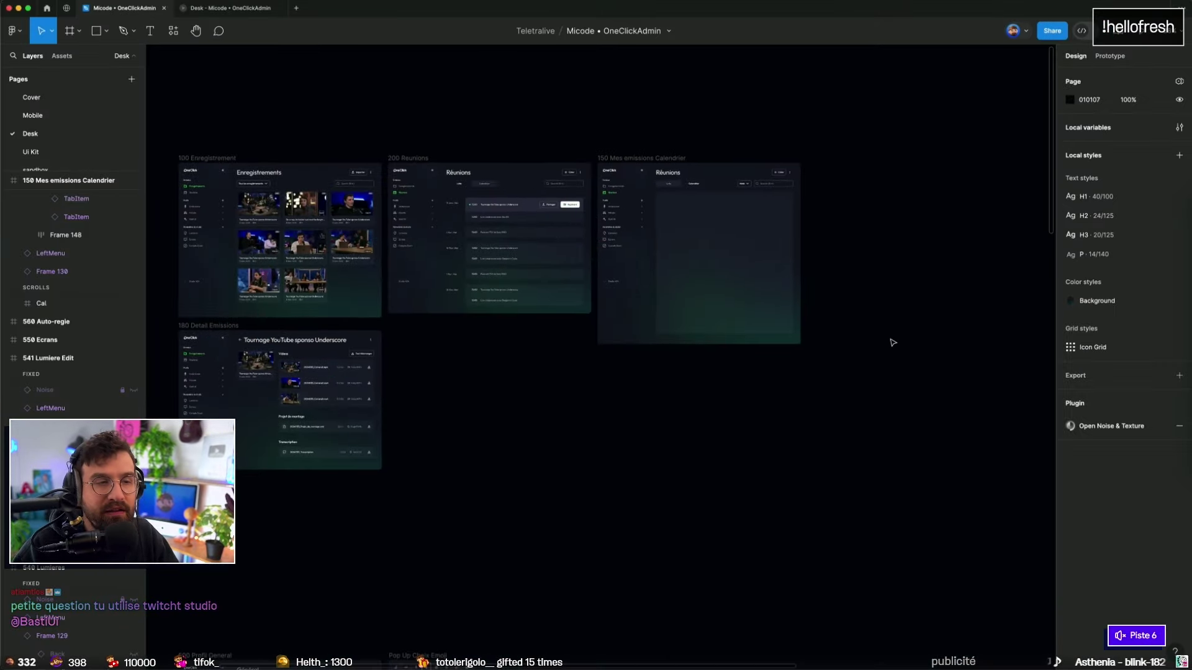
scroll(892, 341, down, 5)
scroll(670, 304, up, 3)
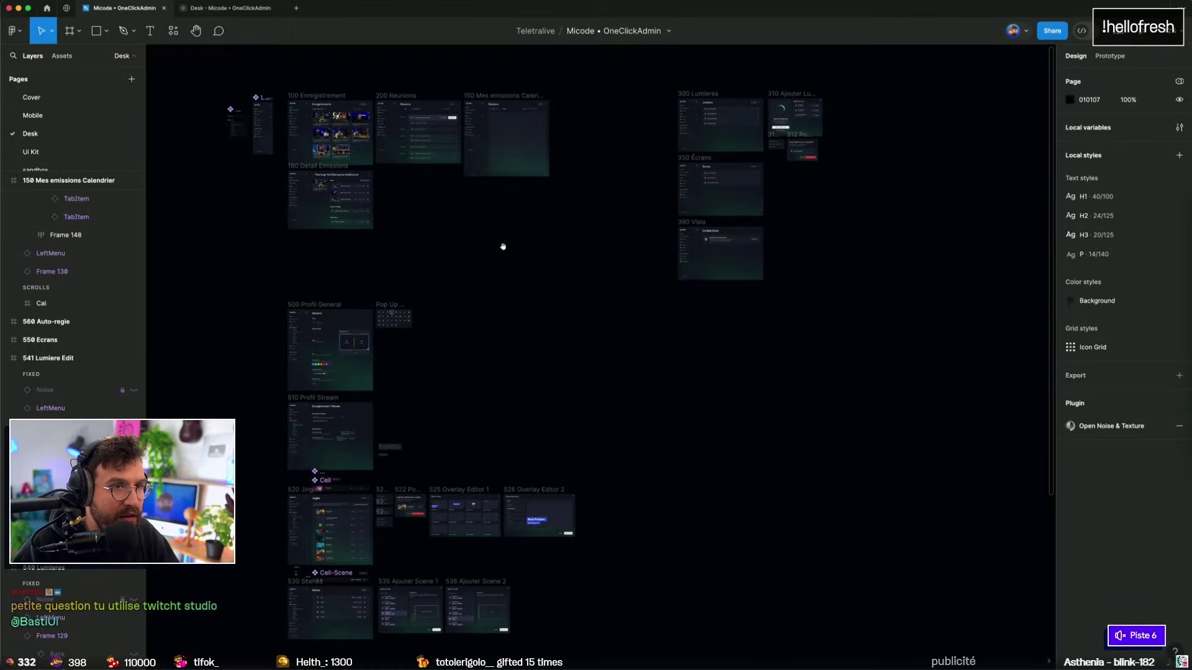
scroll(798, 58, down, 3)
scroll(860, 165, down, 3)
scroll(651, 365, up, 2)
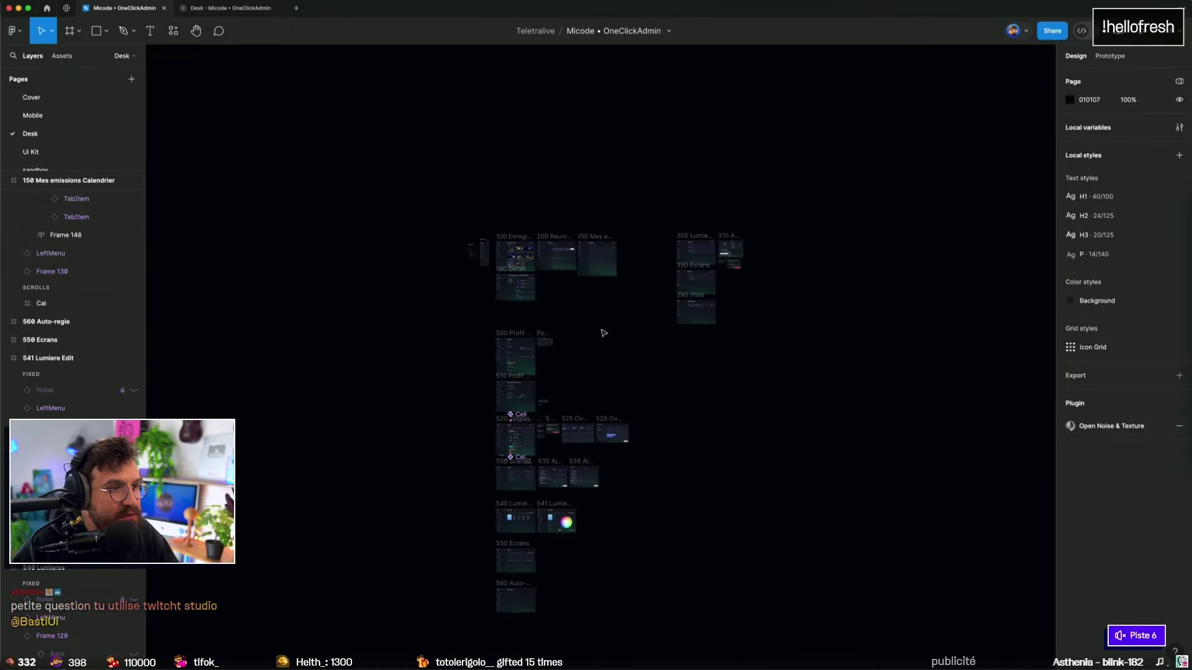
click(59, 153)
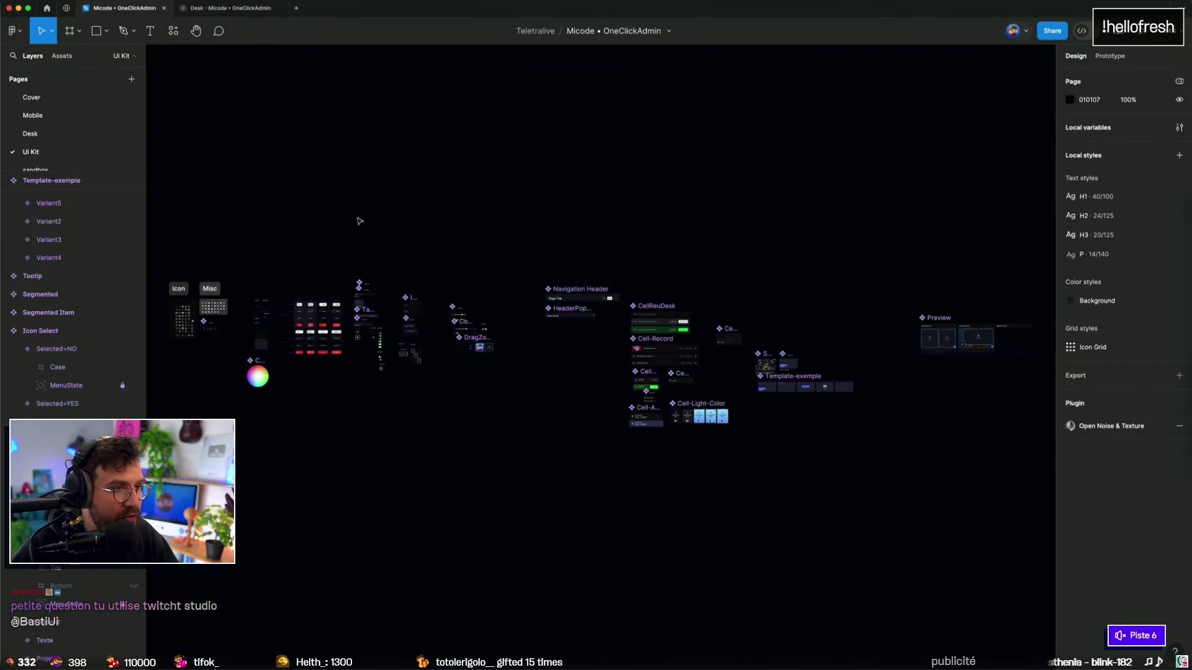
scroll(554, 176, up, 5)
scroll(473, 244, down, 3)
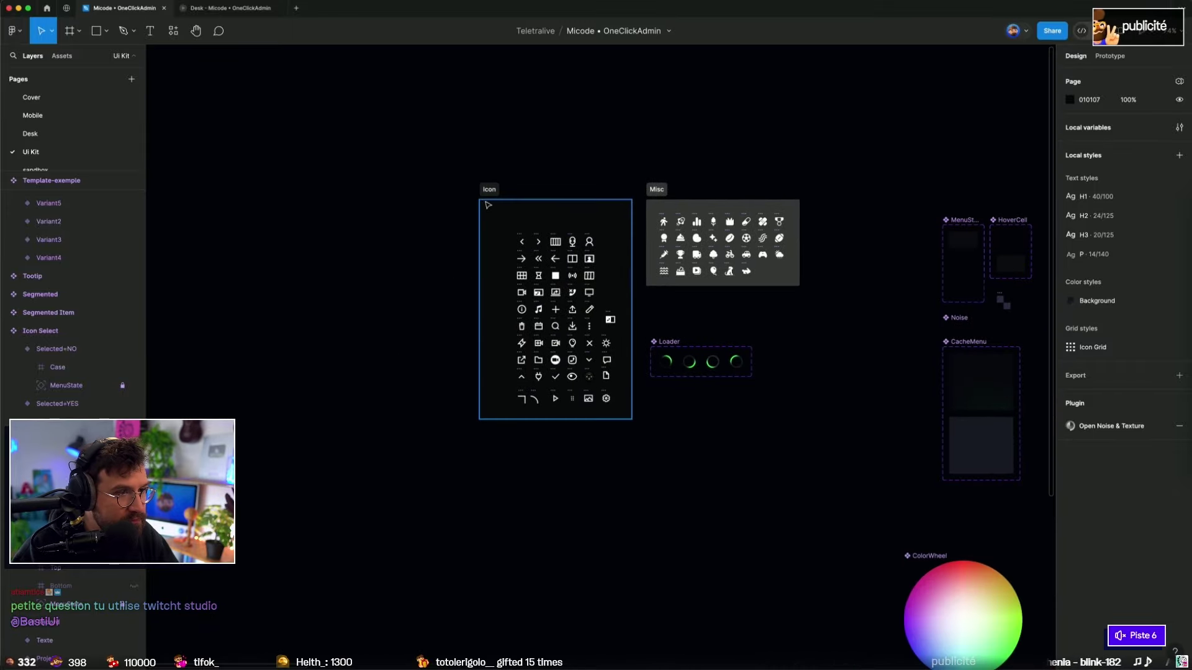
Step: Move the Icon section further left and convert it into a frame
drag(546, 298, 406, 298)
scroll(471, 307, up, 5)
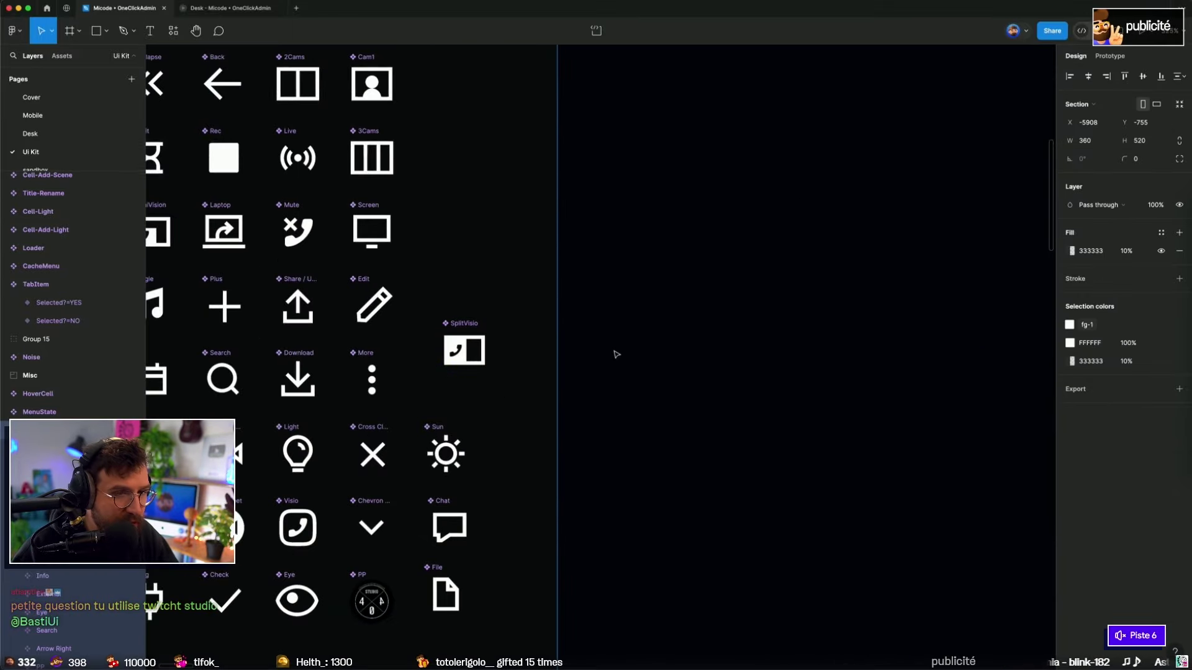
scroll(615, 349, down, 5)
scroll(636, 354, down, 2)
scroll(655, 348, down, 2)
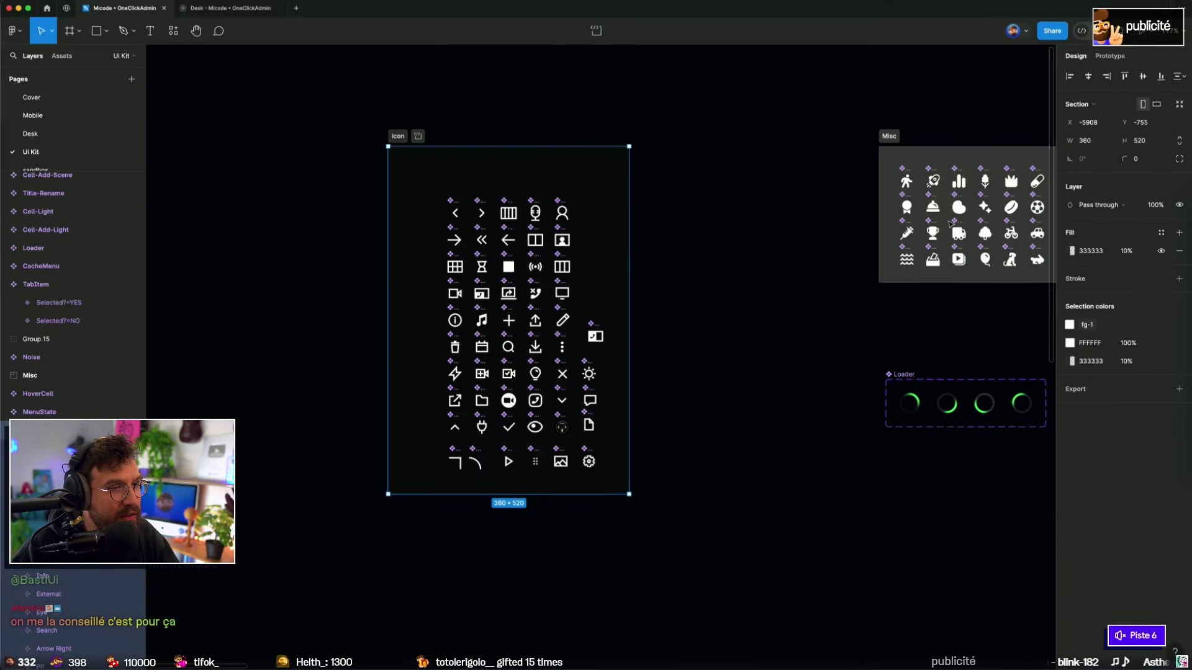
click(1080, 104)
click(1088, 117)
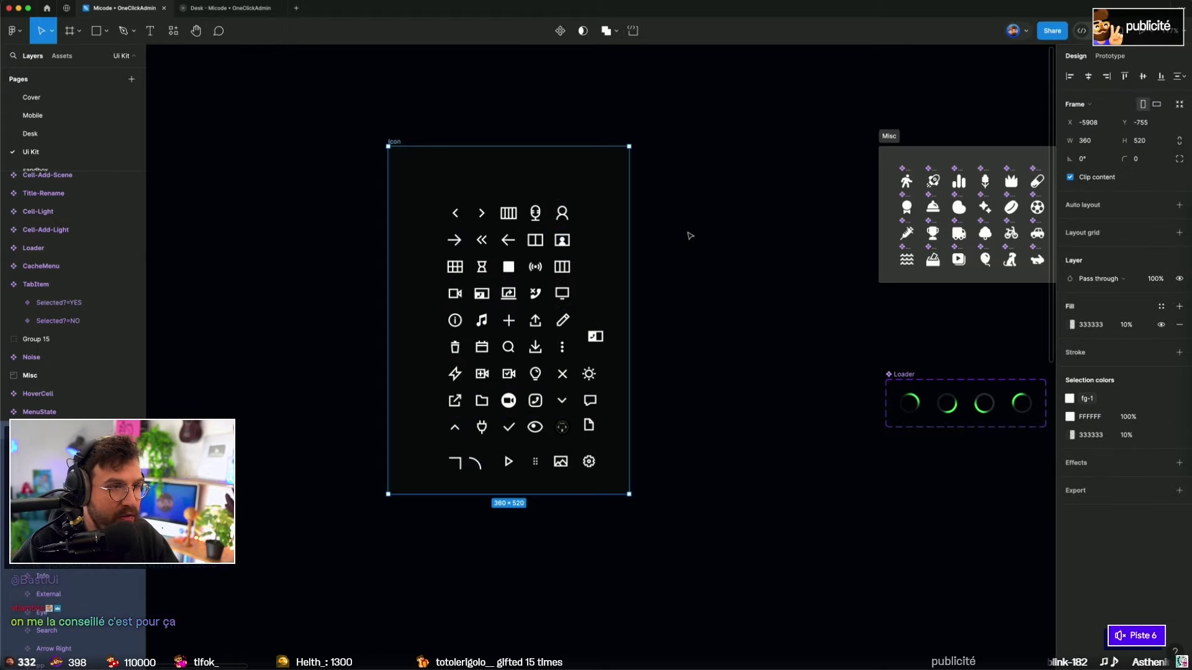
Step: Rearrange the icons into an 8-column grid with the Quantizer plugin
key(ctrl+slash)
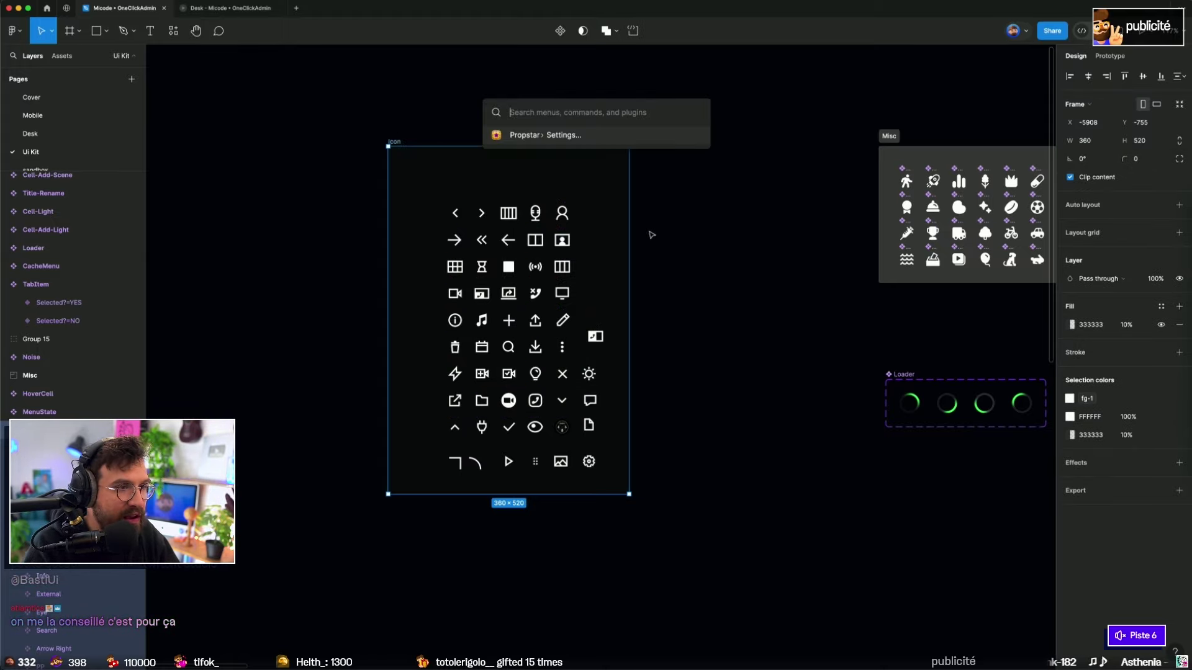
text(qu)
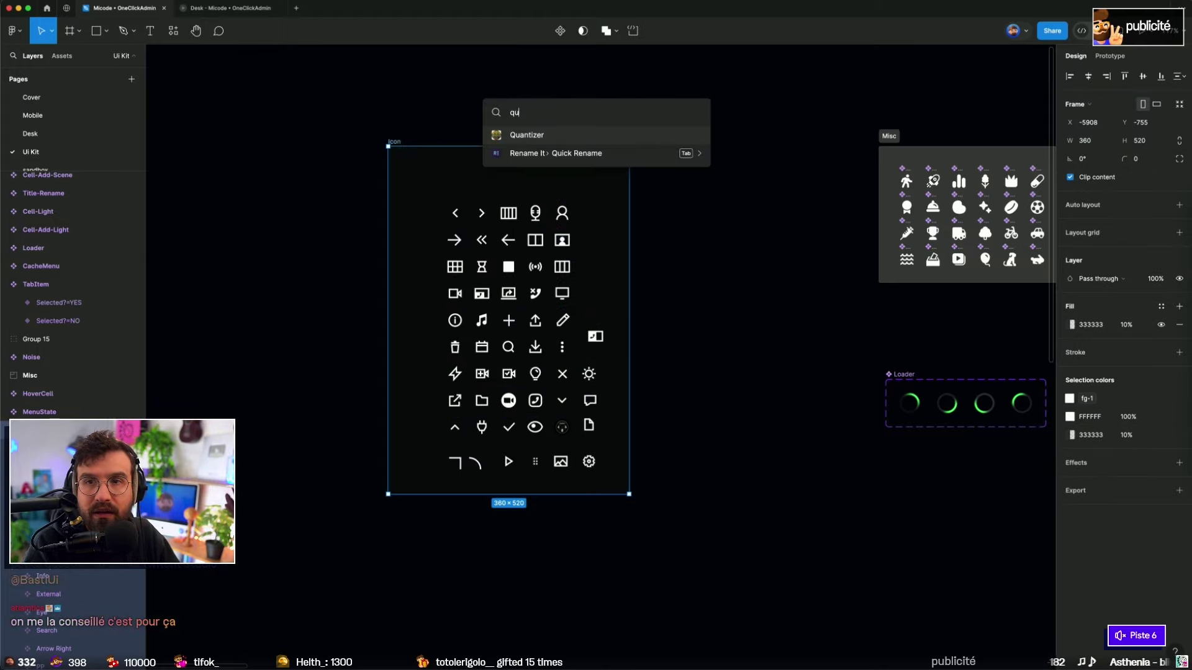
key(Return)
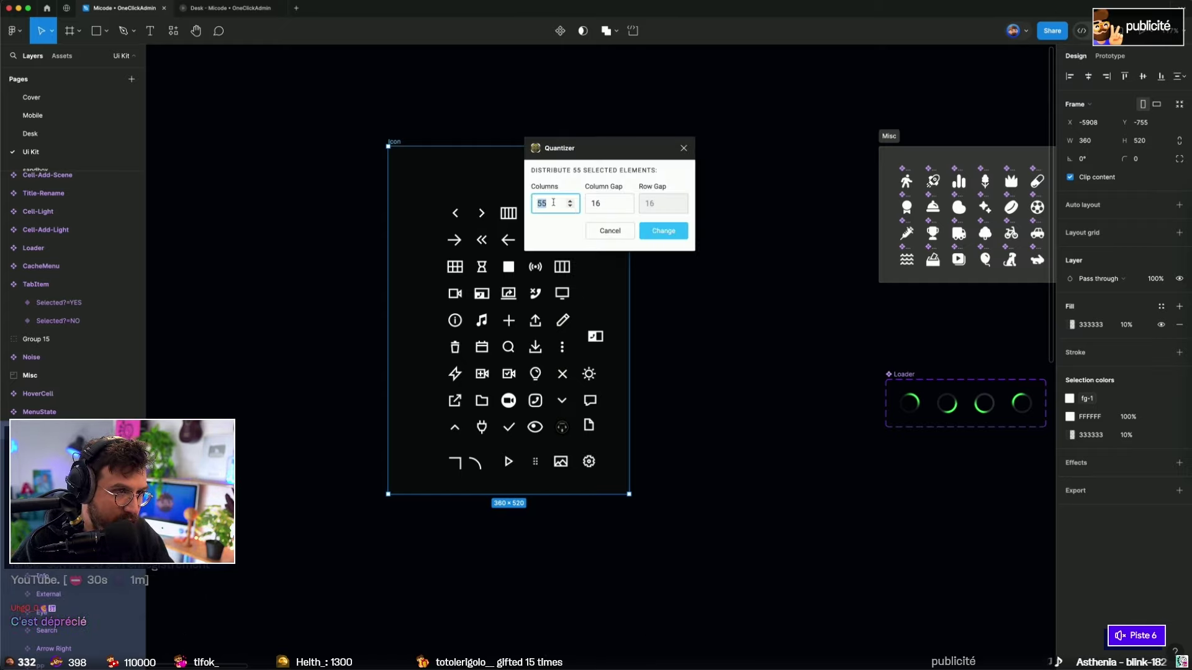
text(8)
click(663, 230)
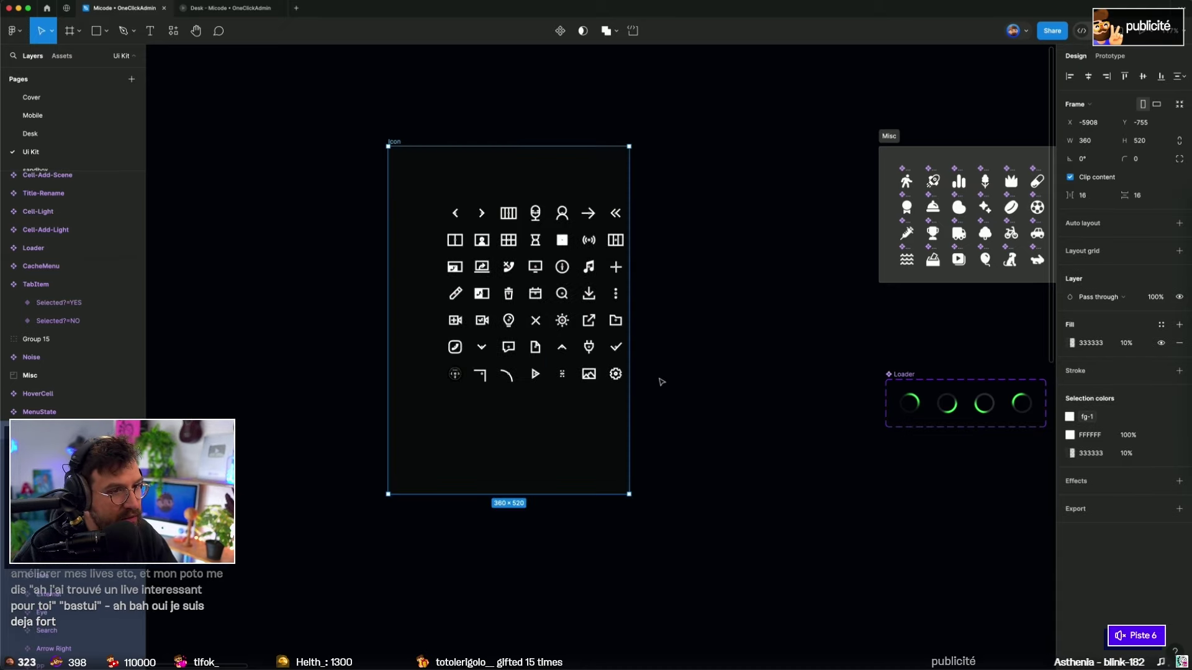
Step: Resize the Icon container to 480×440 with Offset Resizer and turn it into a section
key(super+slash)
text(off)
key(Return)
text(88)
key(Return)
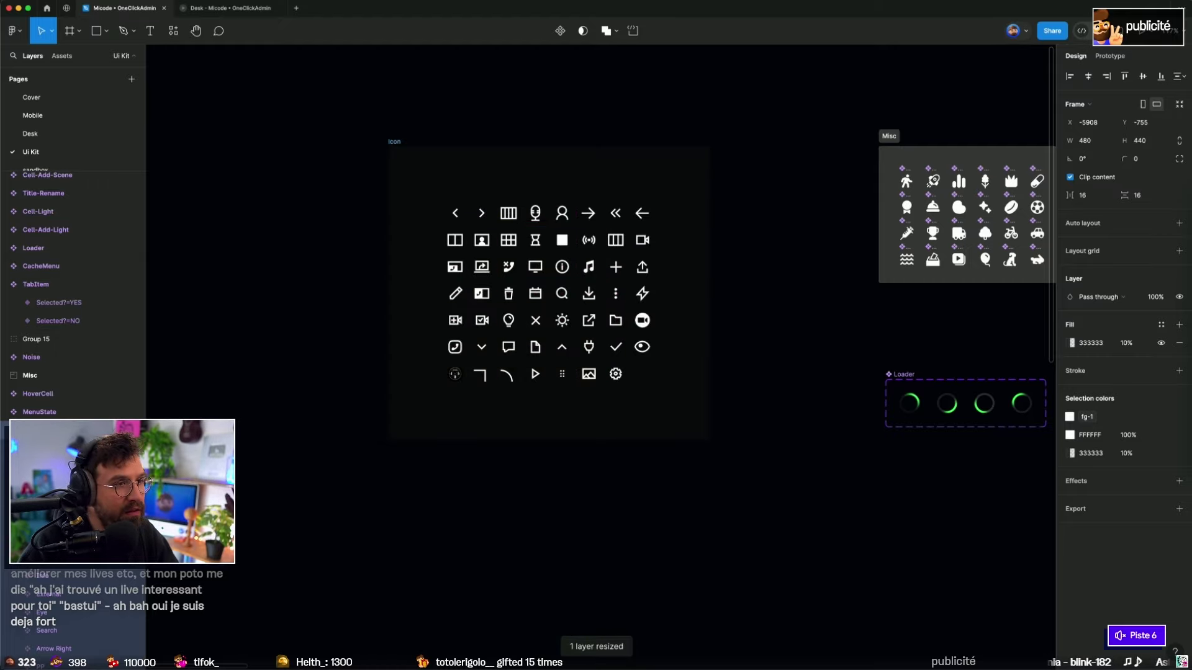
click(1093, 106)
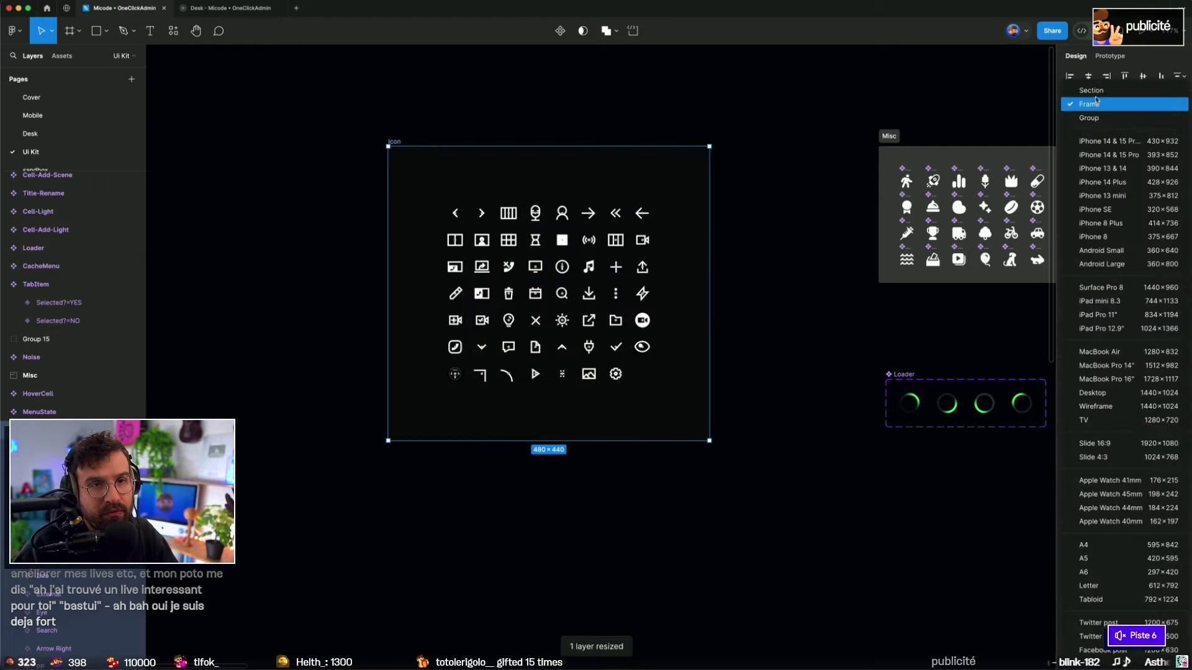
click(594, 118)
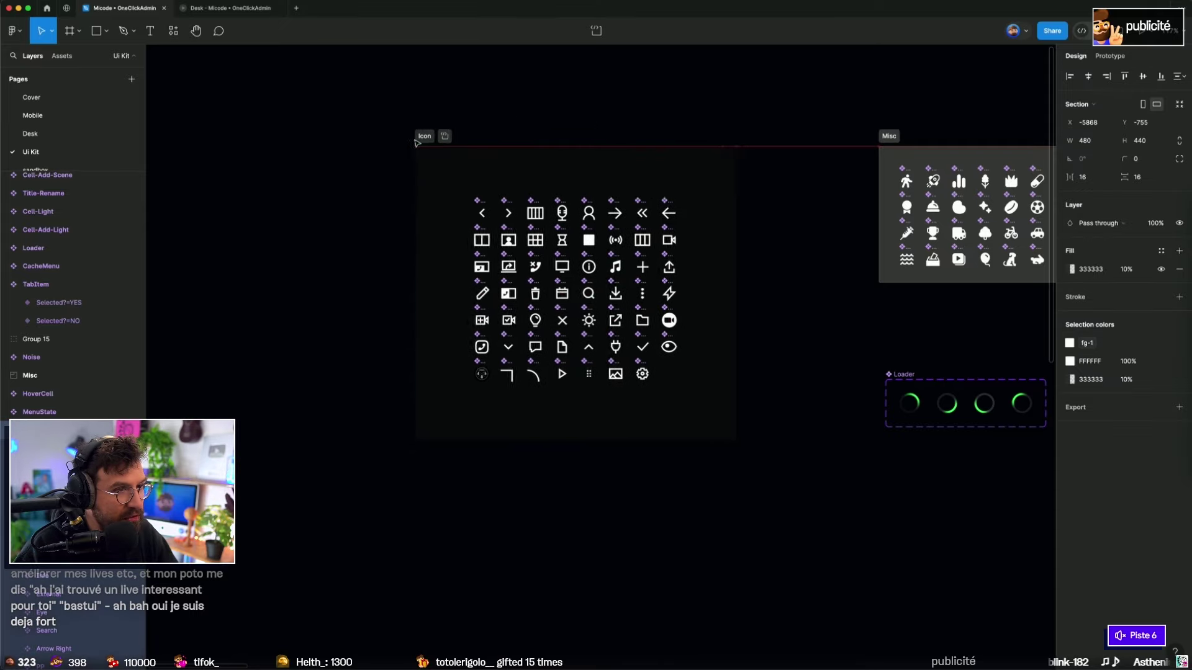
scroll(386, 186, down, 5)
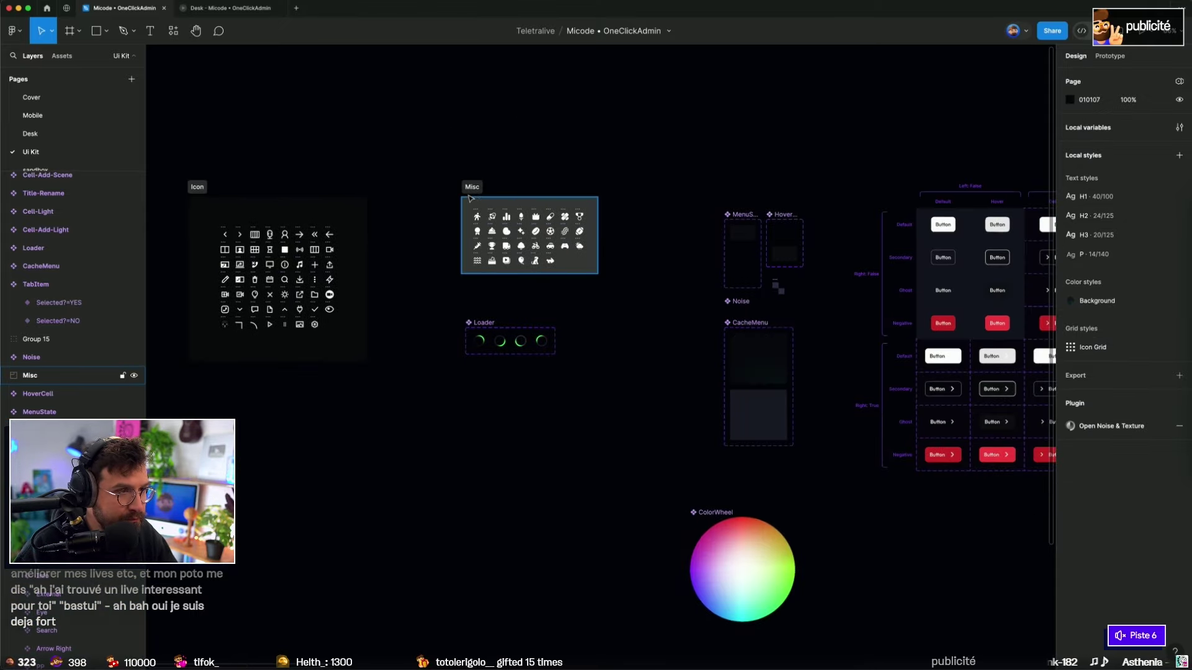
Step: Move Misc closer to Icon and paste Icon's styling onto it
drag(472, 186, 398, 187)
click(248, 204)
key(ctrl+alt+c)
click(434, 236)
key(ctrl+alt+v)
Step: Give both Misc and Icon the same grey fill with a faint outline
scroll(431, 173, left, 5)
click(431, 173)
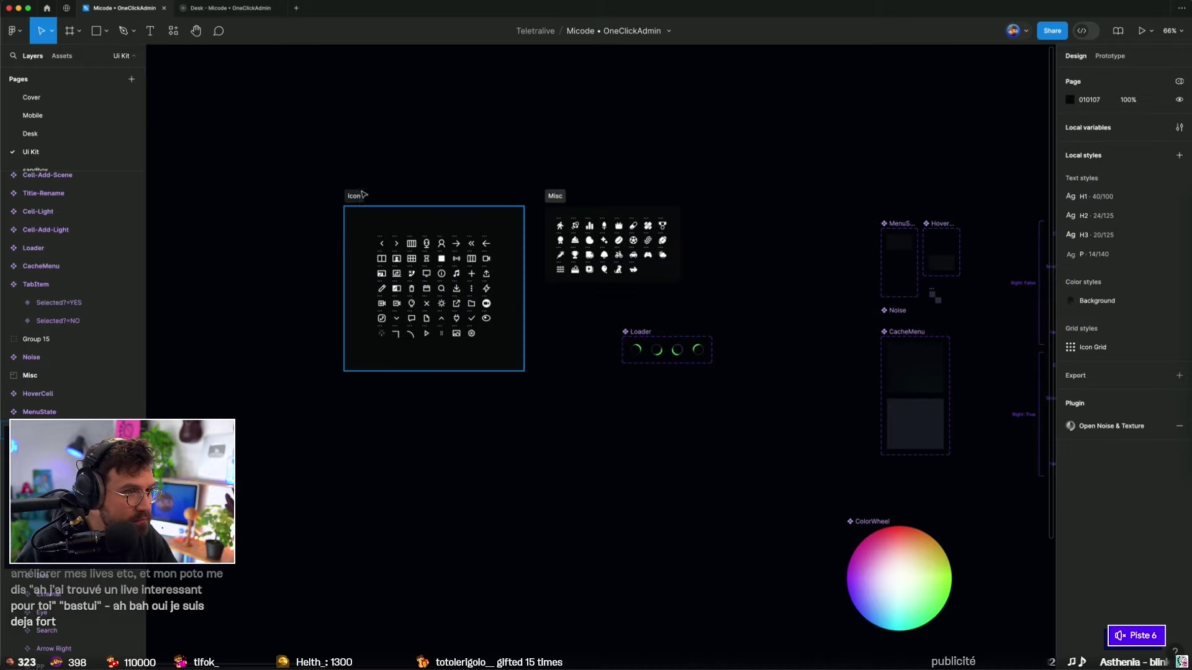
click(551, 198)
key(ctrl+alt+v)
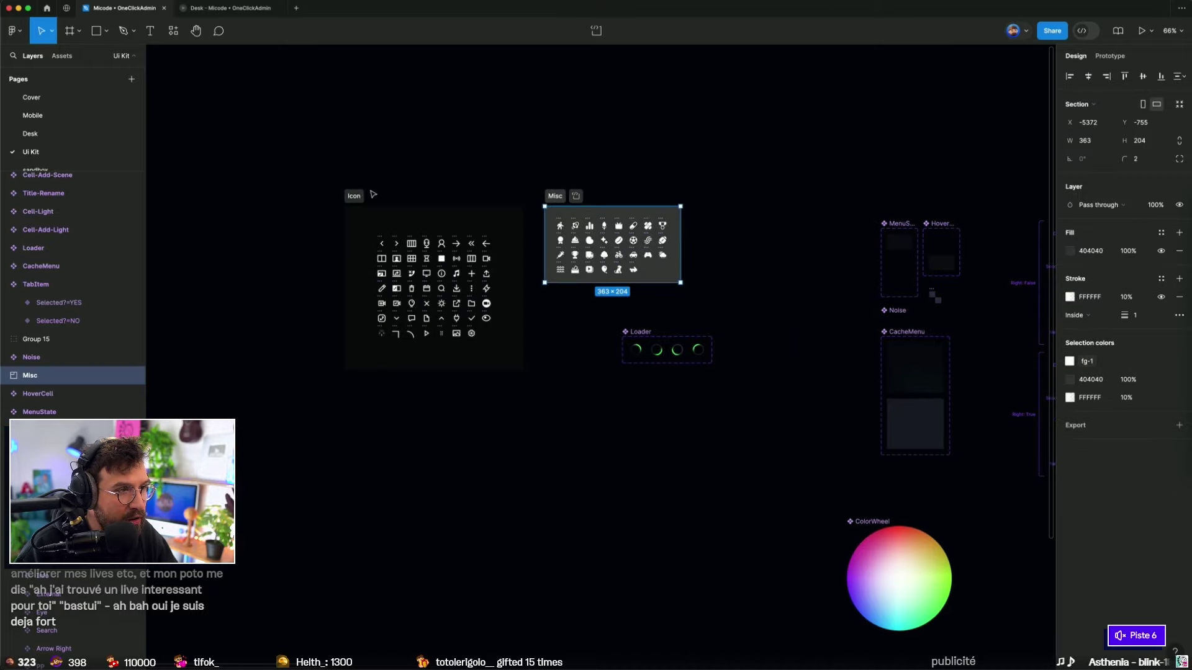
click(423, 180)
click(354, 196)
key(ctrl+alt+v)
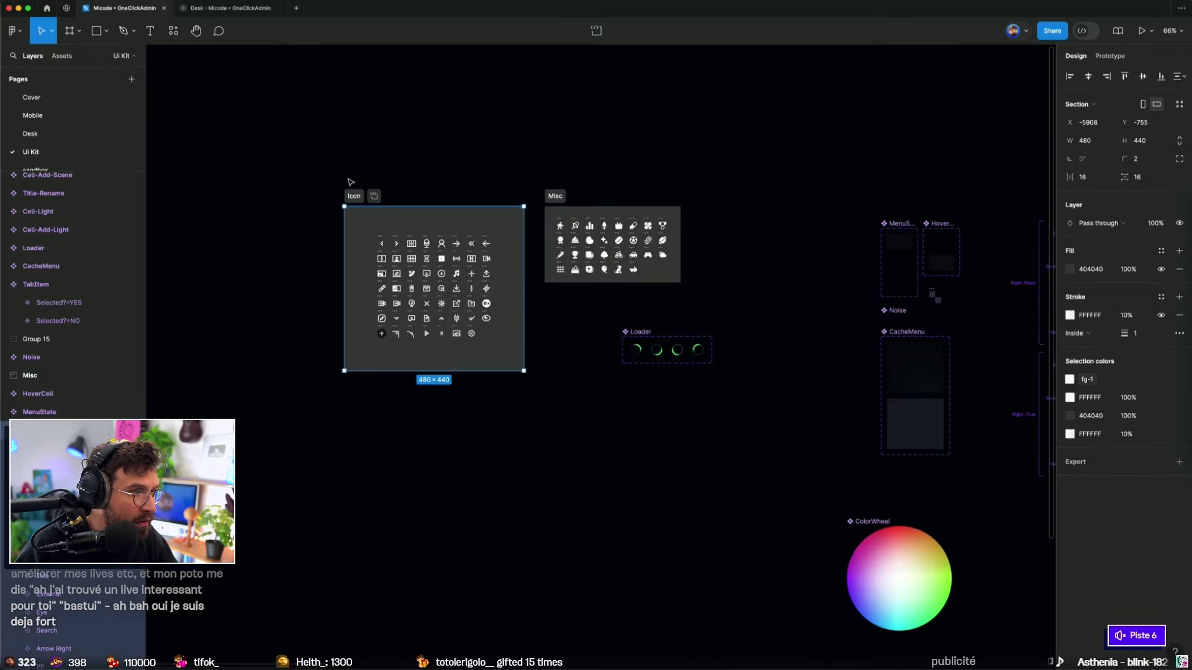
click(347, 188)
scroll(348, 186, up, 5)
scroll(348, 188, down, 3)
scroll(348, 188, down, 2)
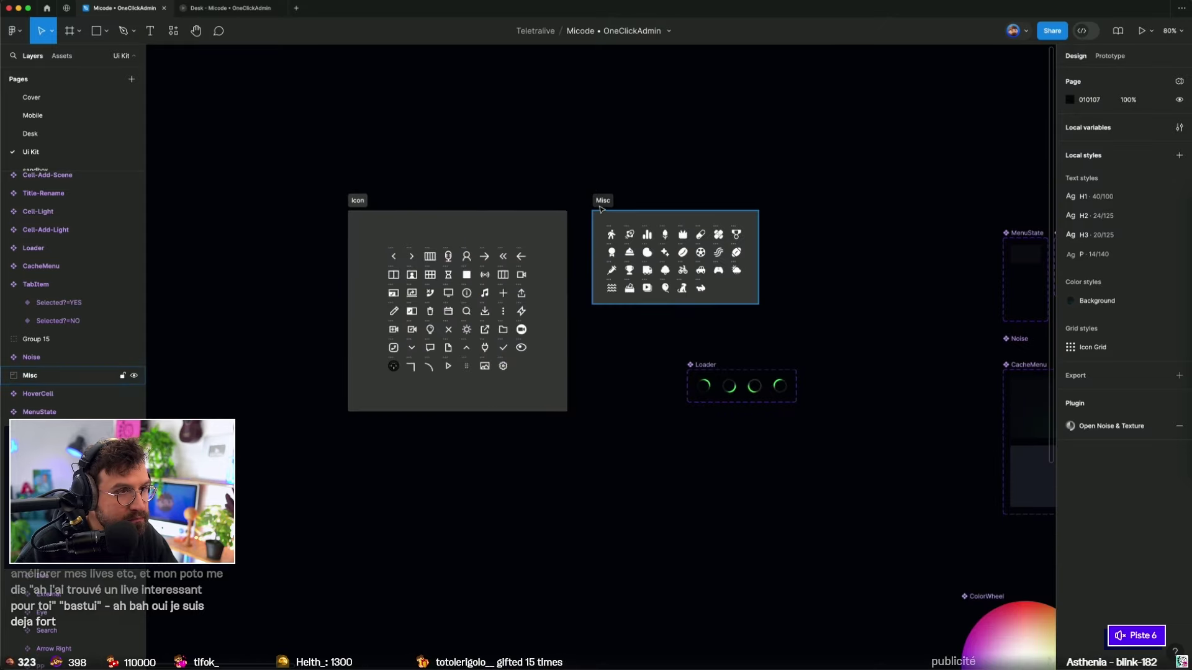
Step: Select all the icons inside the Misc container
click(591, 201)
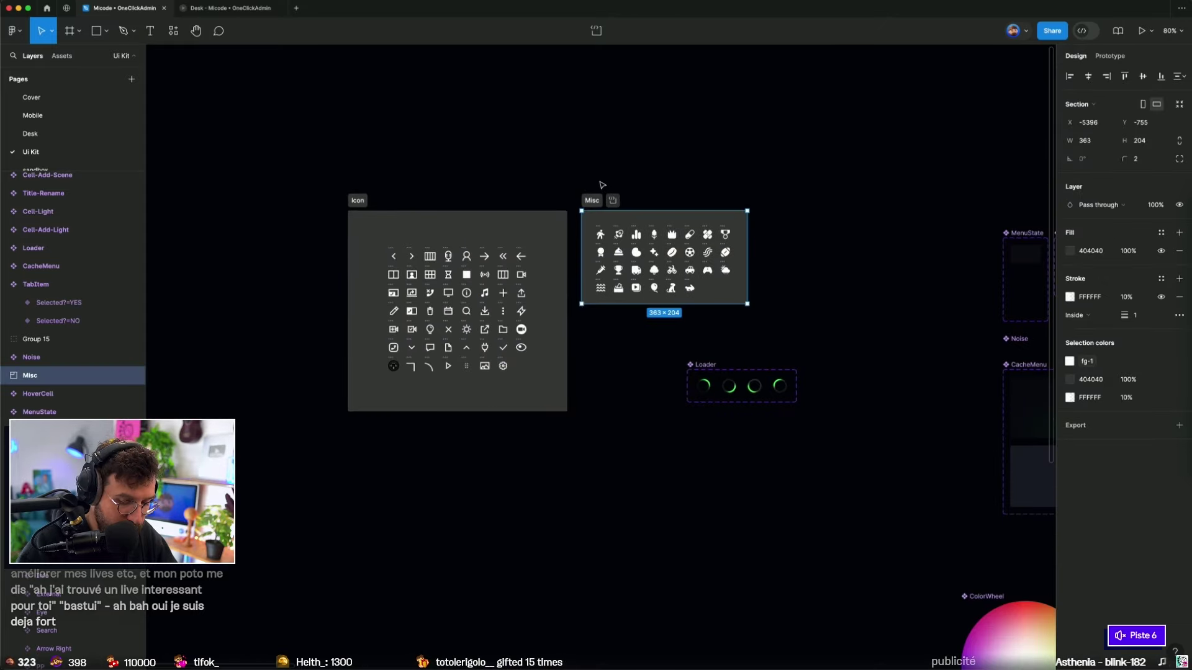
key(ctrl+slash)
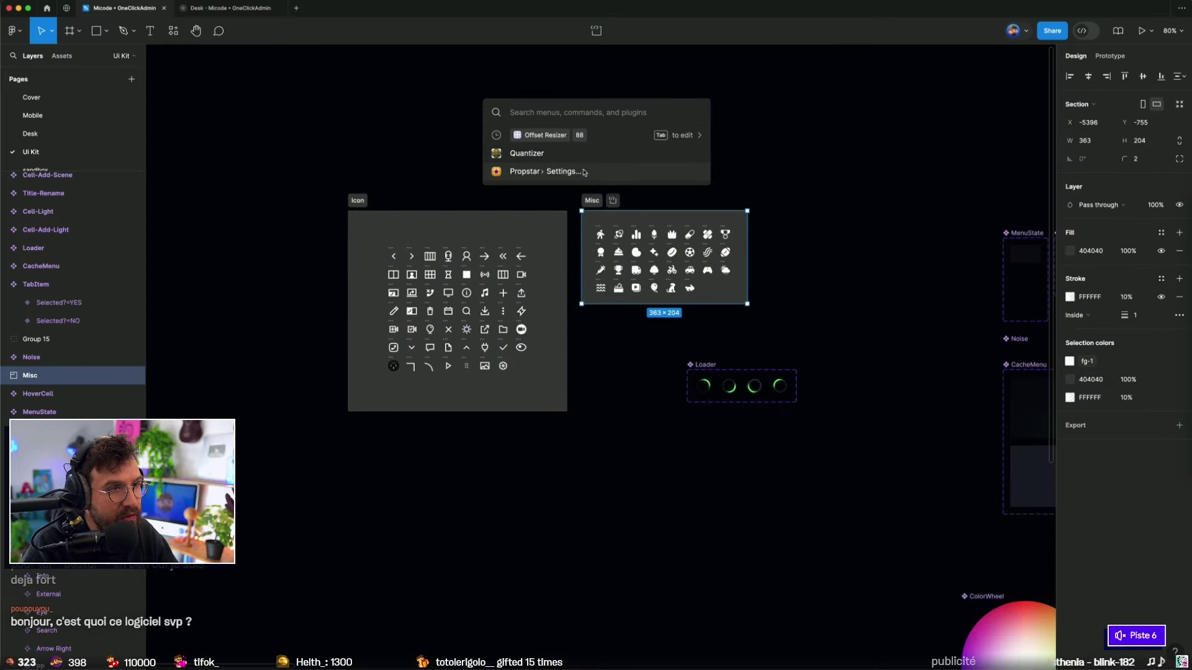
click(567, 158)
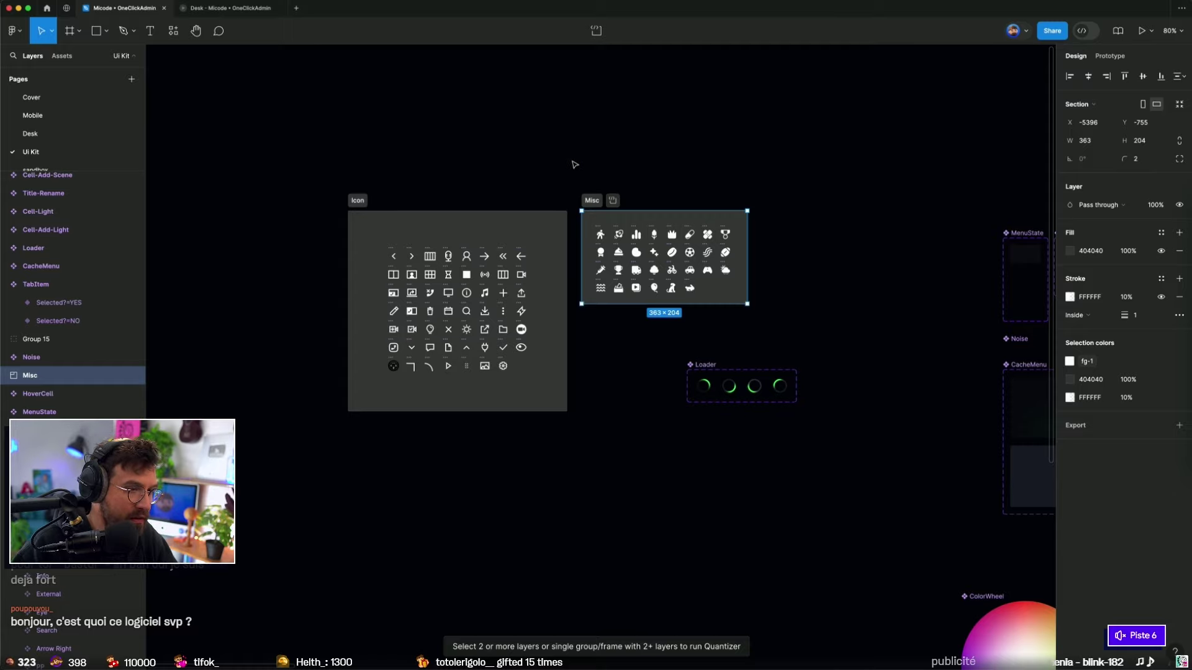
drag(594, 221, 597, 222)
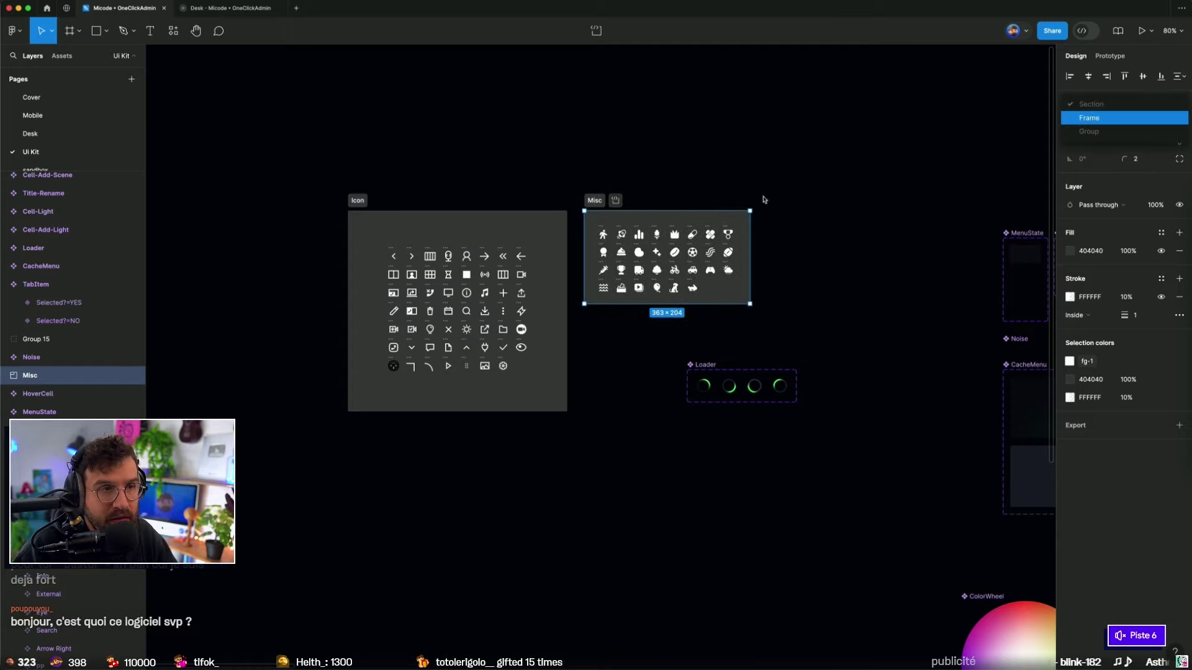
click(602, 234)
key(ctrl+a)
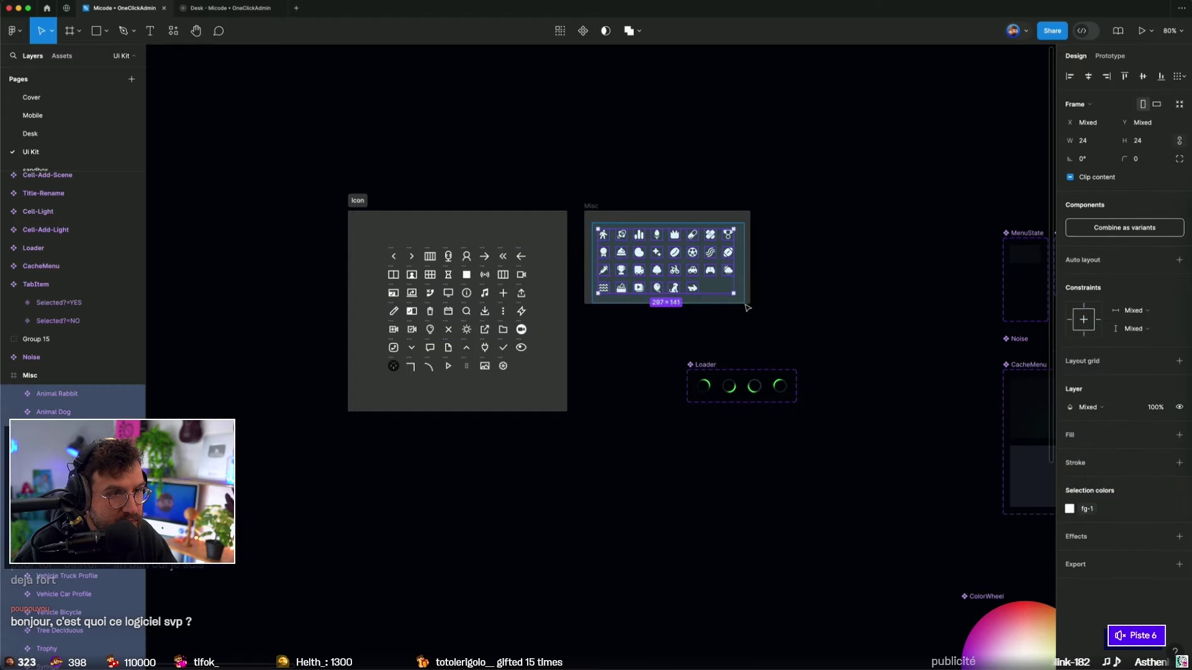
Step: Quantize the Misc icons into 4 columns with 16 gap, and resize Misc to 320×480
key(ctrl+slash)
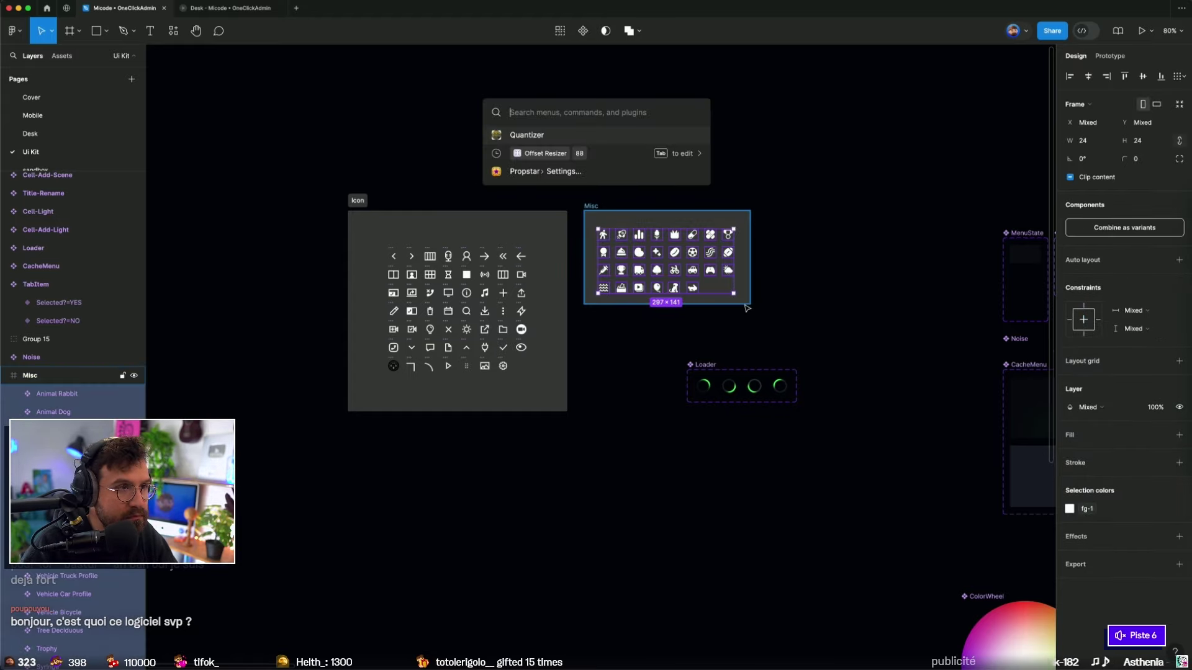
key(Return)
key(Return)
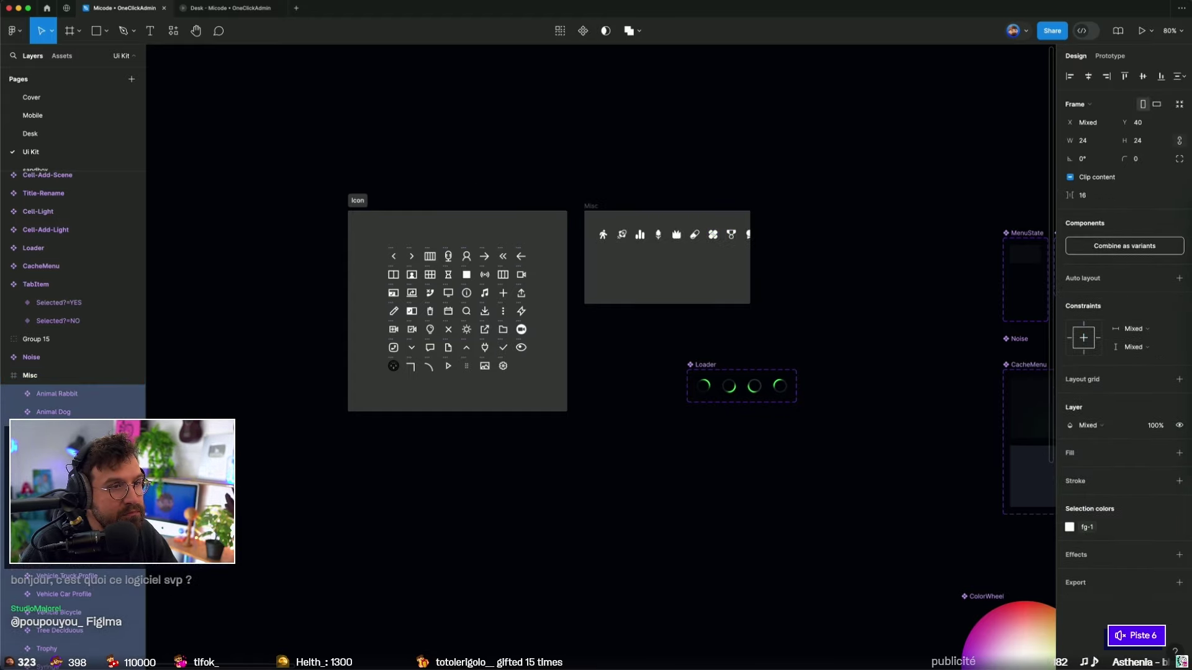
key(ctrl+slash)
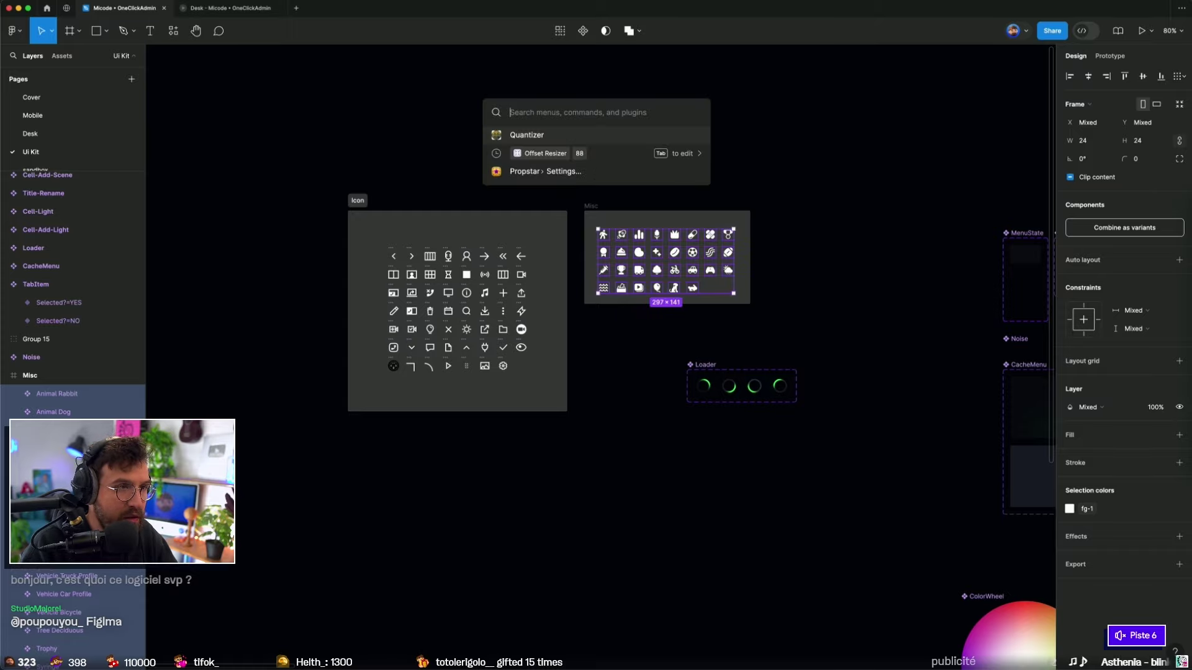
key(Return)
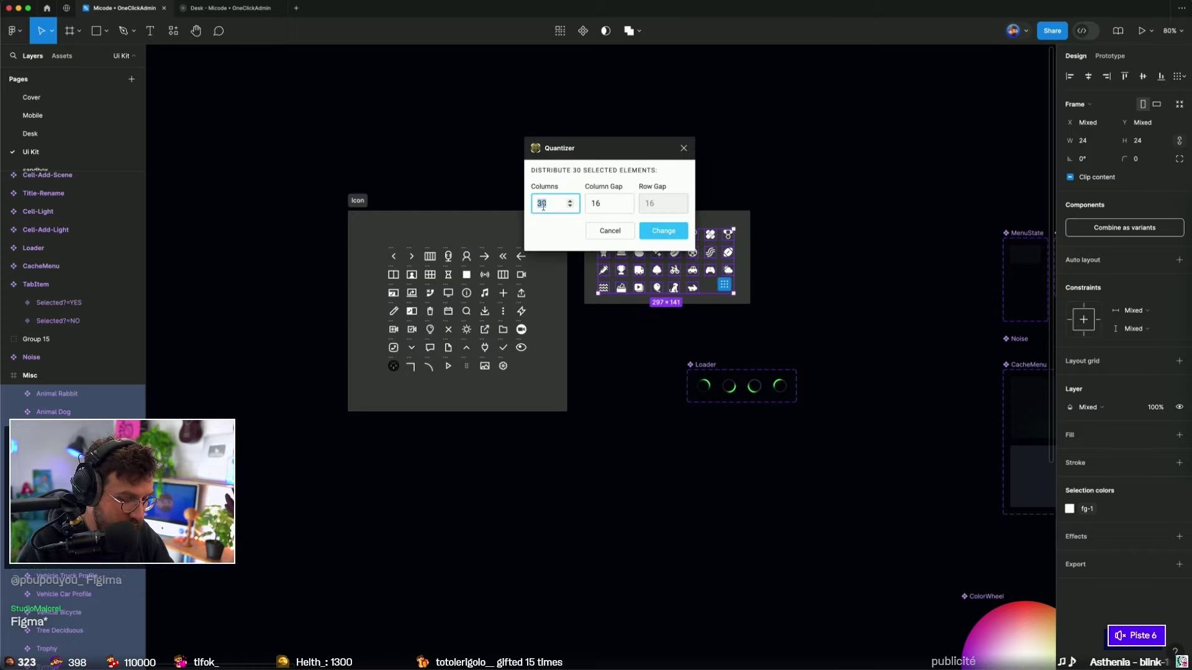
key(Return)
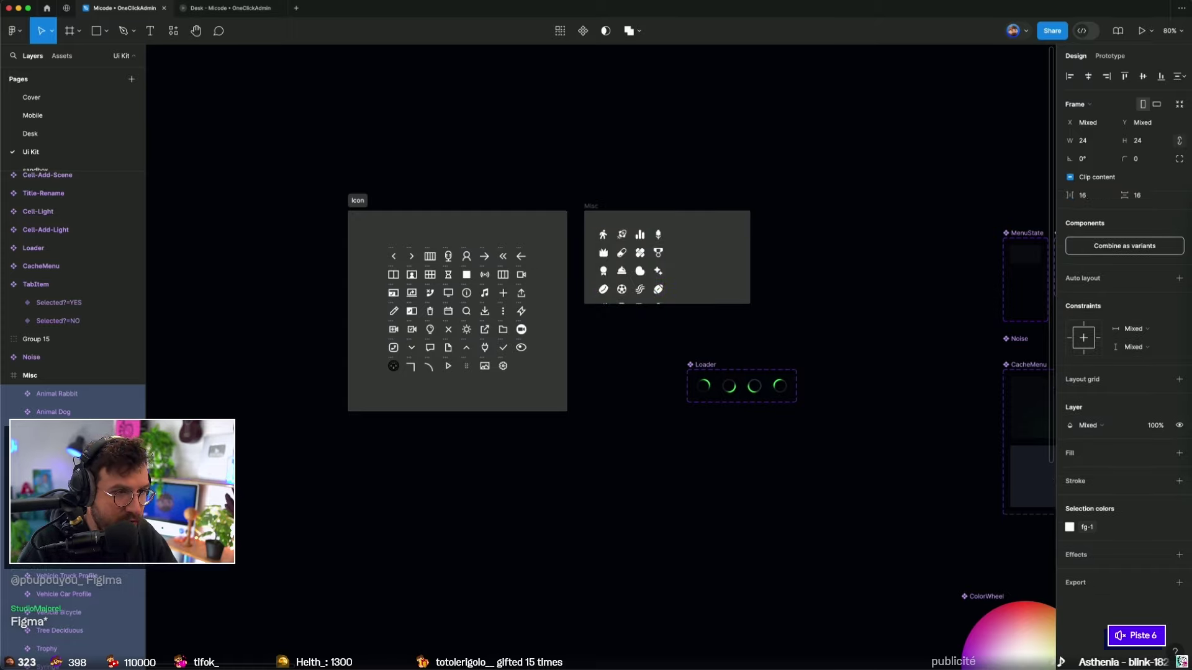
click(591, 206)
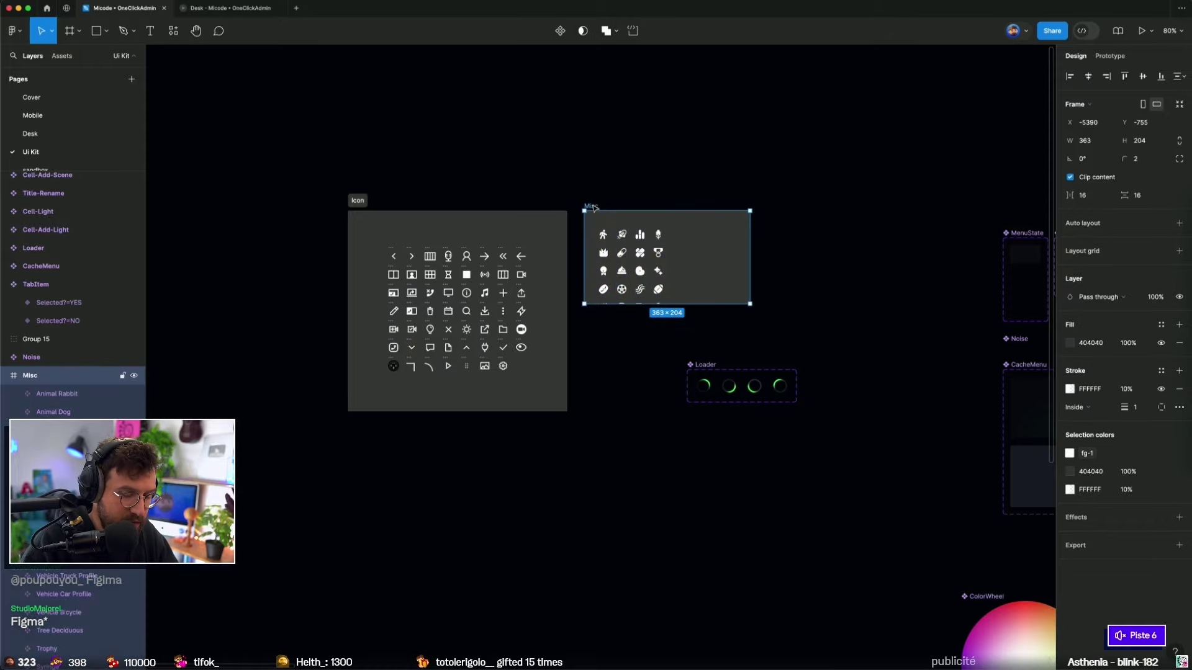
key(ctrl+slash)
click(643, 154)
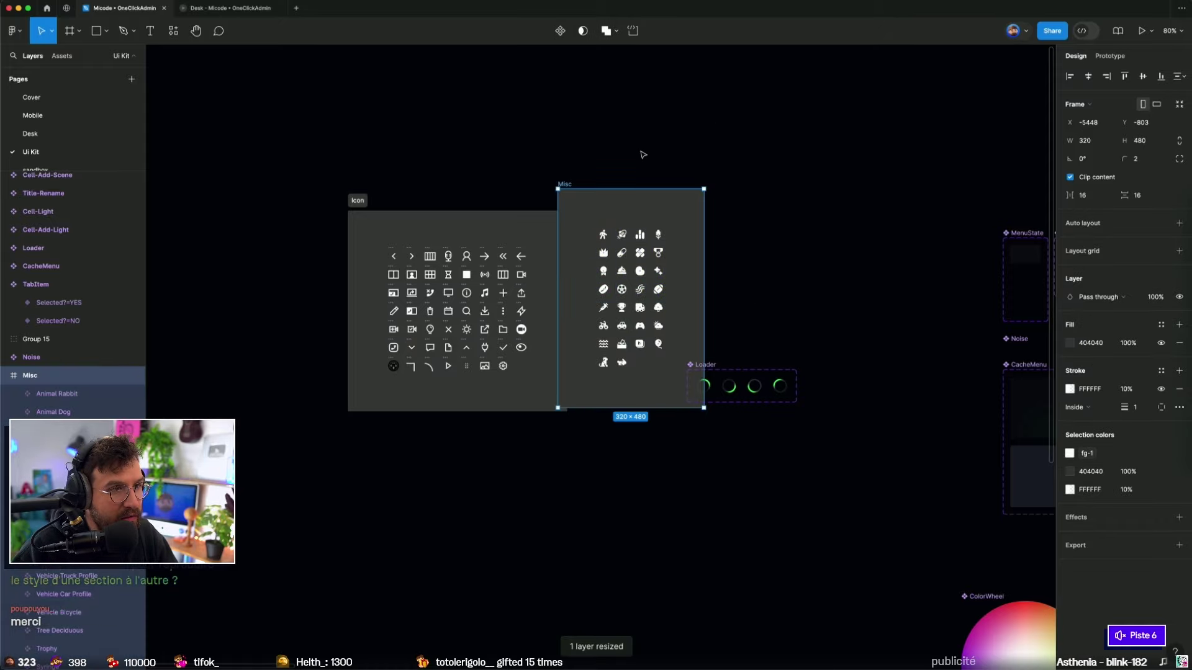
Step: Reposition Misc and move the Loader up level with it
click(643, 155)
scroll(584, 187, right, 4)
scroll(584, 186, down, 2)
drag(571, 304, 683, 304)
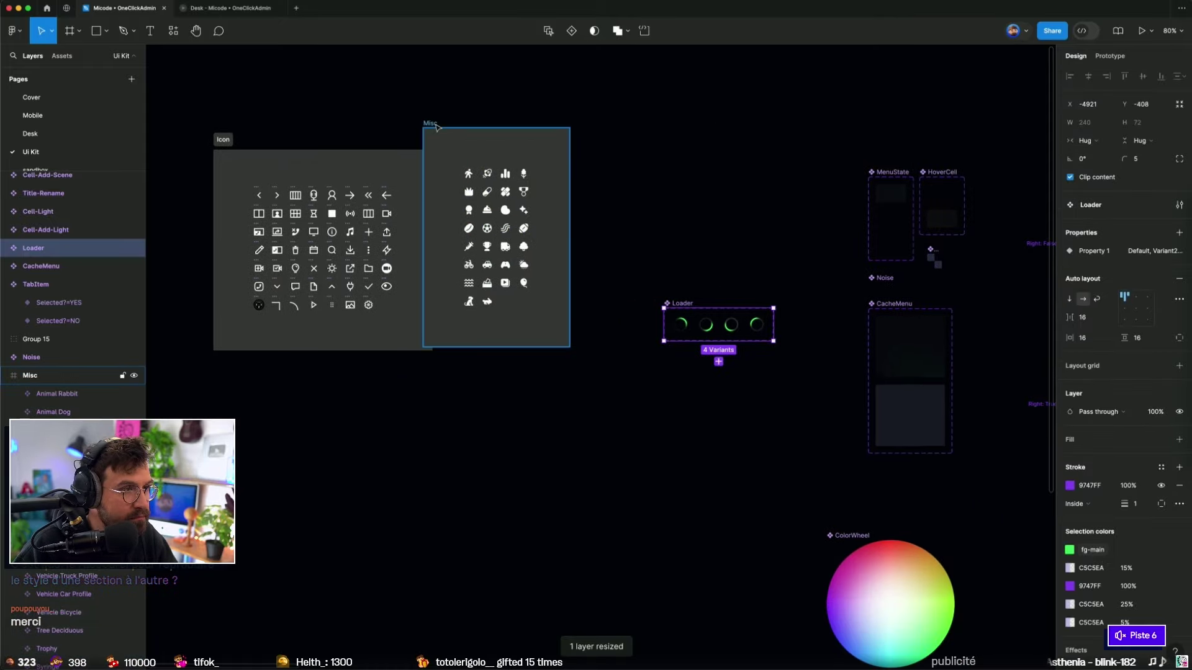
drag(437, 127, 460, 149)
click(674, 249)
drag(681, 302, 636, 146)
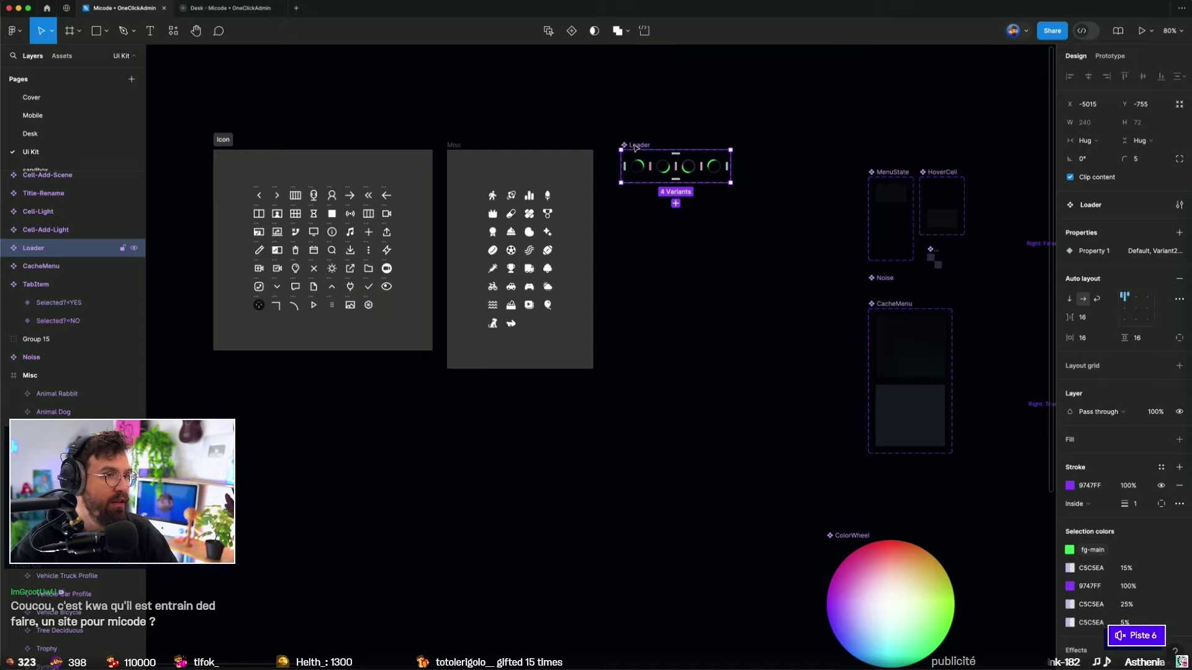
Step: Convert Misc into a section and place it right beside Icon
click(455, 146)
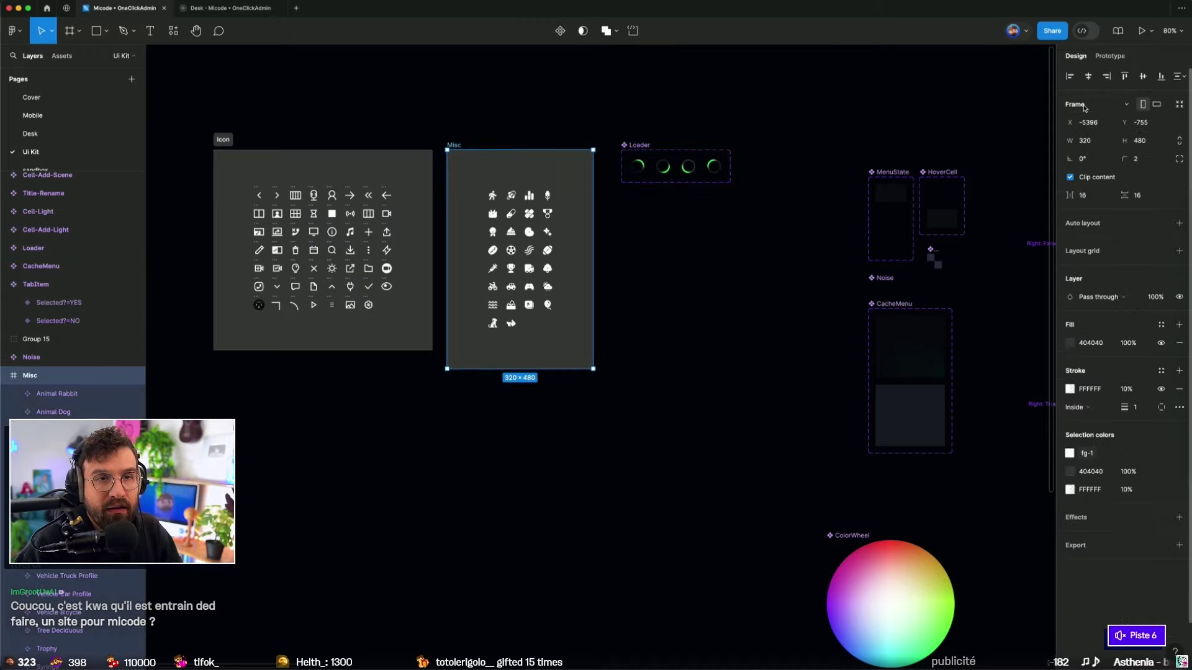
click(1084, 104)
click(1090, 90)
scroll(367, 139, left, 3)
click(300, 158)
drag(537, 155, 385, 155)
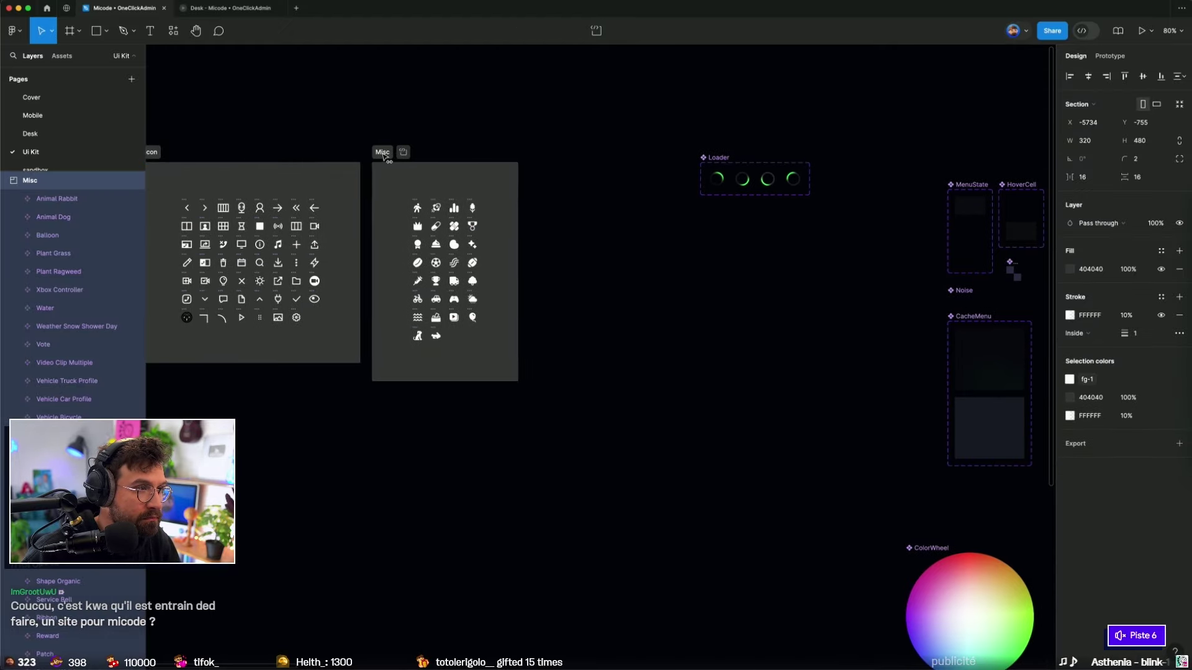
click(395, 151)
Step: Wrap the Loader in an auto-layout frame and stack its four spinners vertically
scroll(606, 258, down, 3)
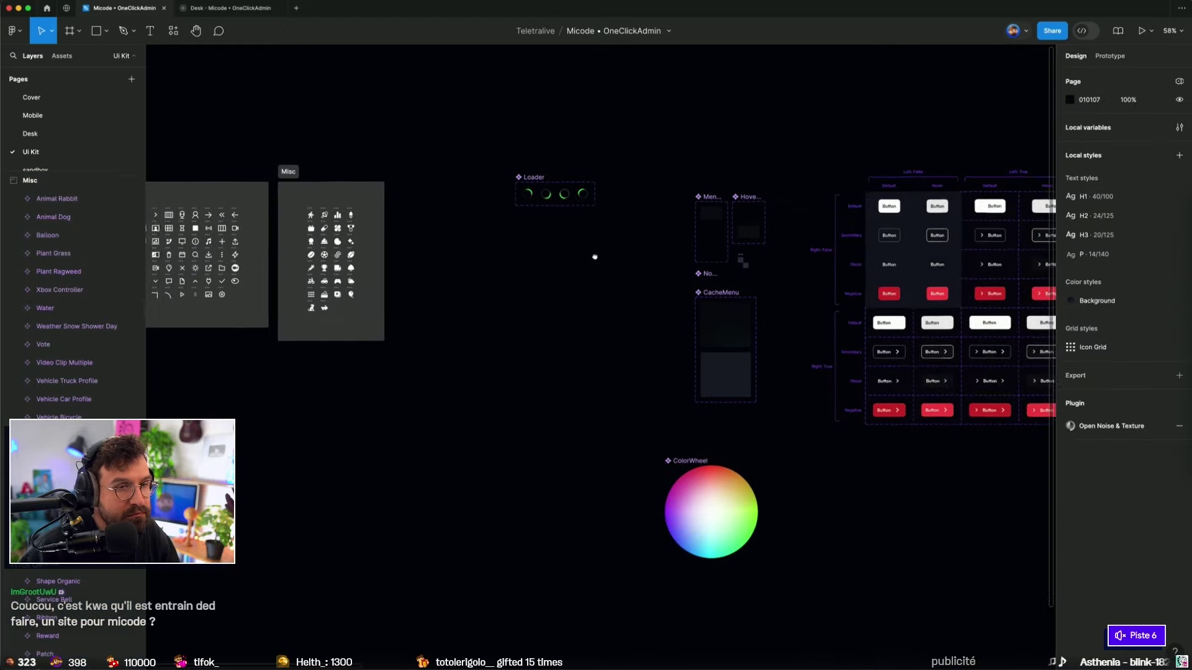
drag(567, 220, 500, 220)
key(shift+a)
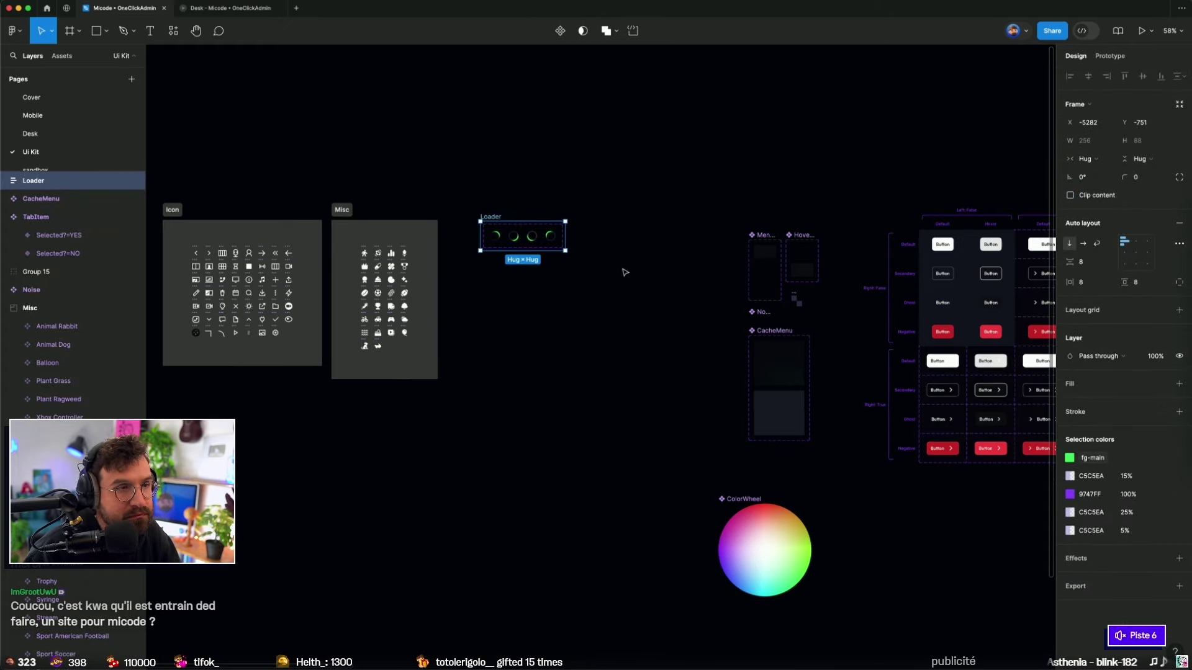
click(555, 241)
click(1069, 298)
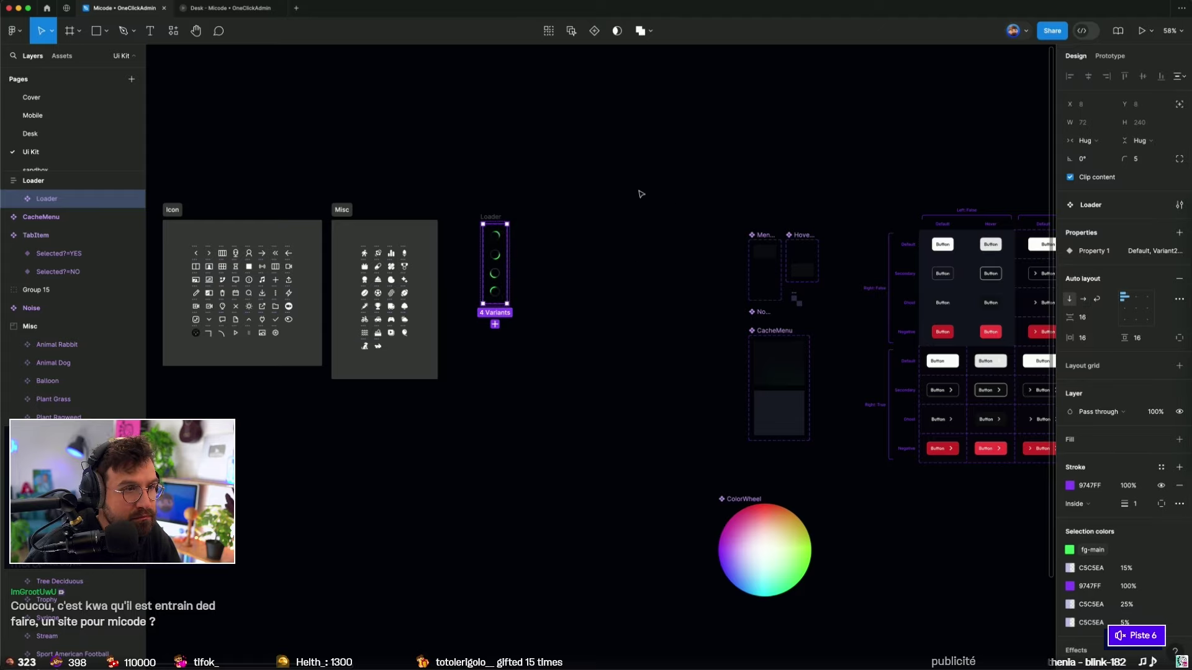
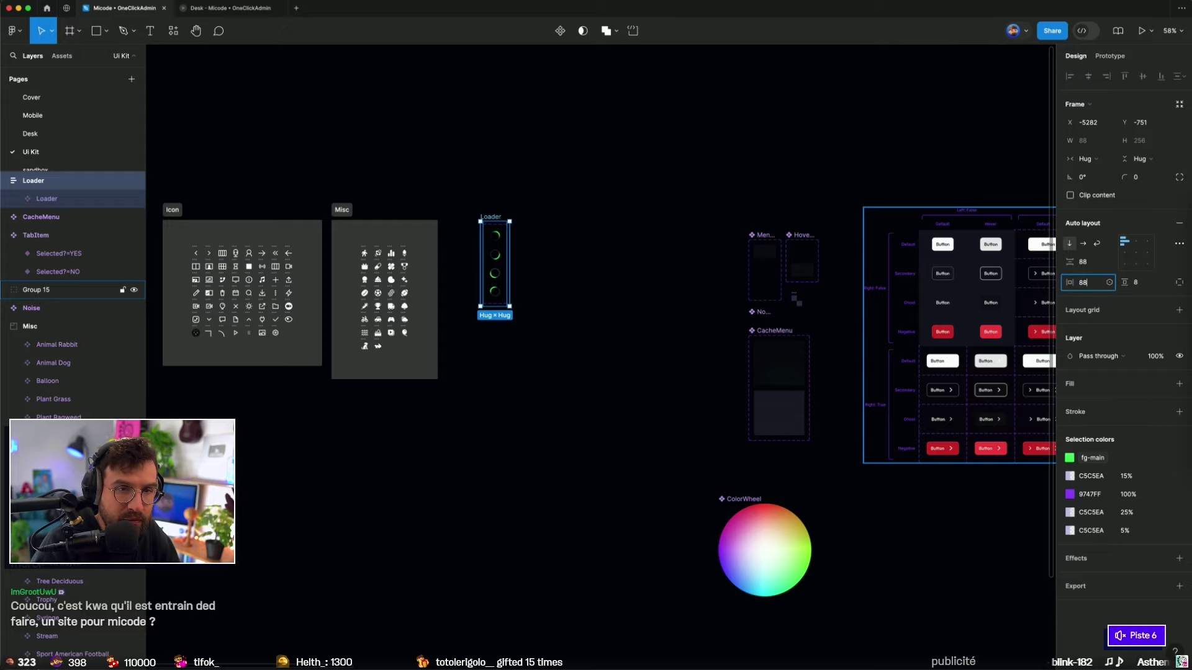
Step: Give the Loader frame 88 padding and move it beside the Misc frame
key(Tab)
text(88)
key(Return)
click(491, 217)
click(379, 224)
click(493, 217)
drag(500, 218, 467, 215)
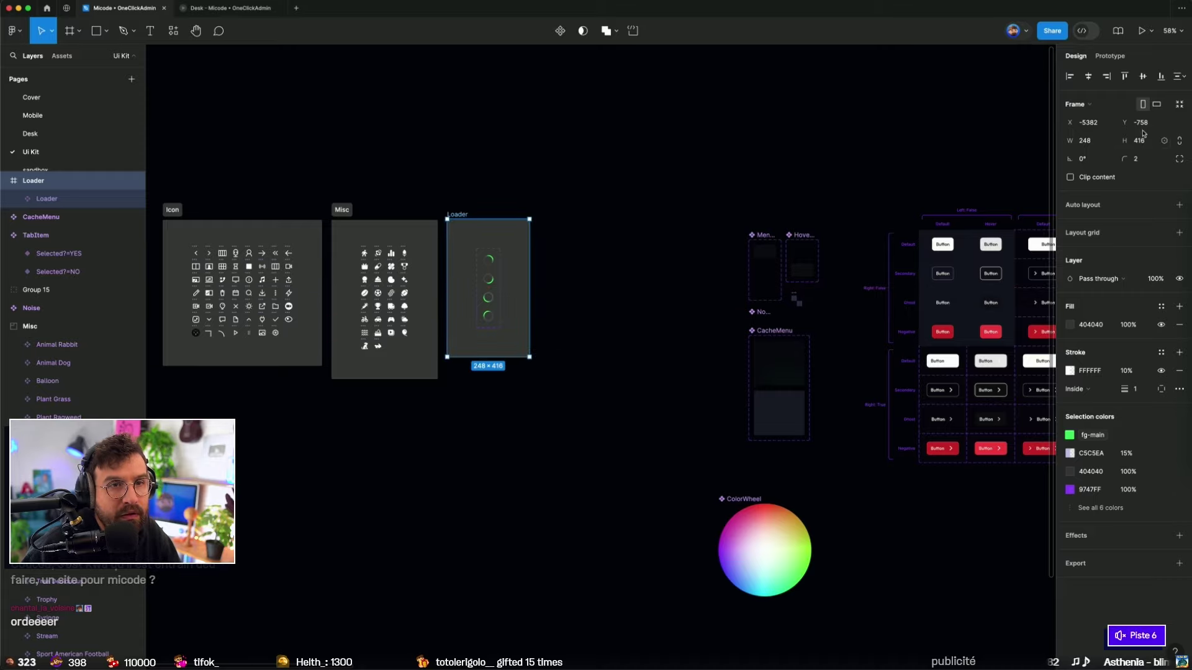
Step: Convert the Loader frame into a section
click(1077, 103)
click(1080, 92)
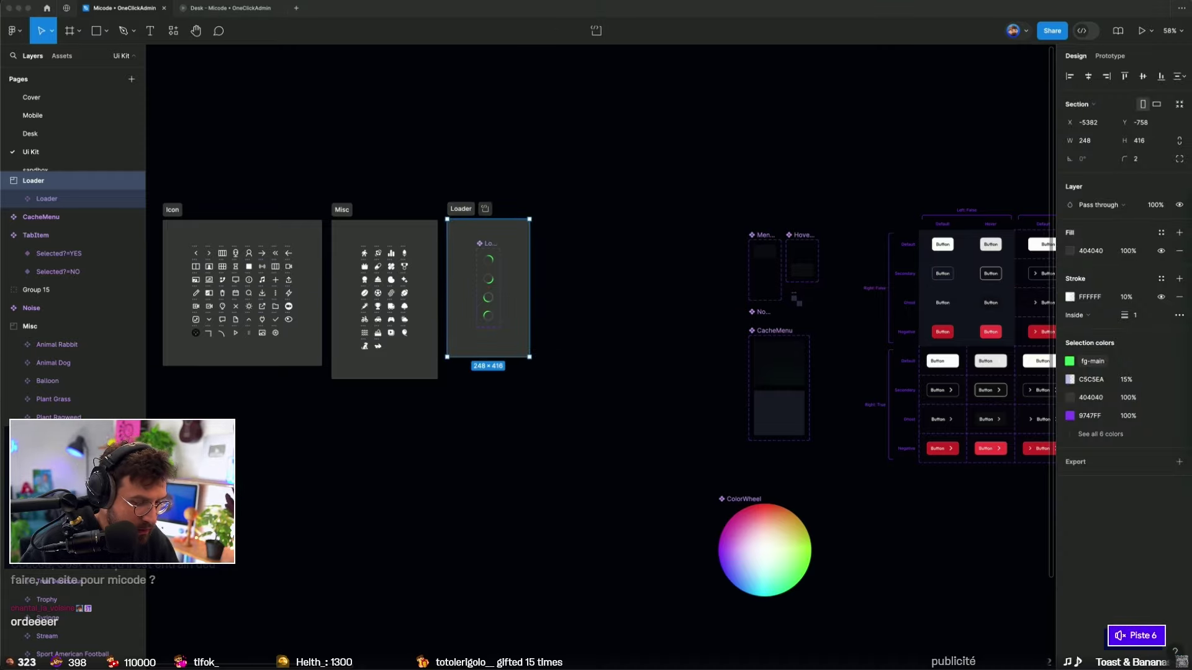
scroll(659, 494, up, 3)
click(660, 495)
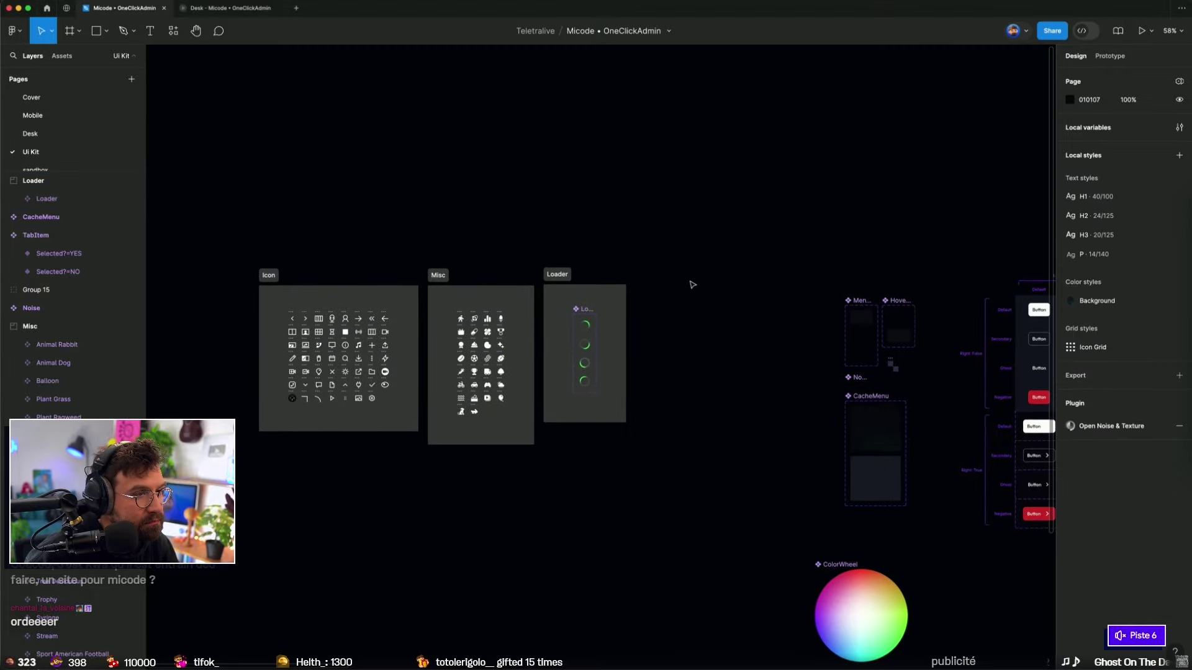
Step: Select MenuState, HoverCell, Noise and CacheMenu together
click(562, 276)
click(619, 274)
scroll(619, 274, right, 5)
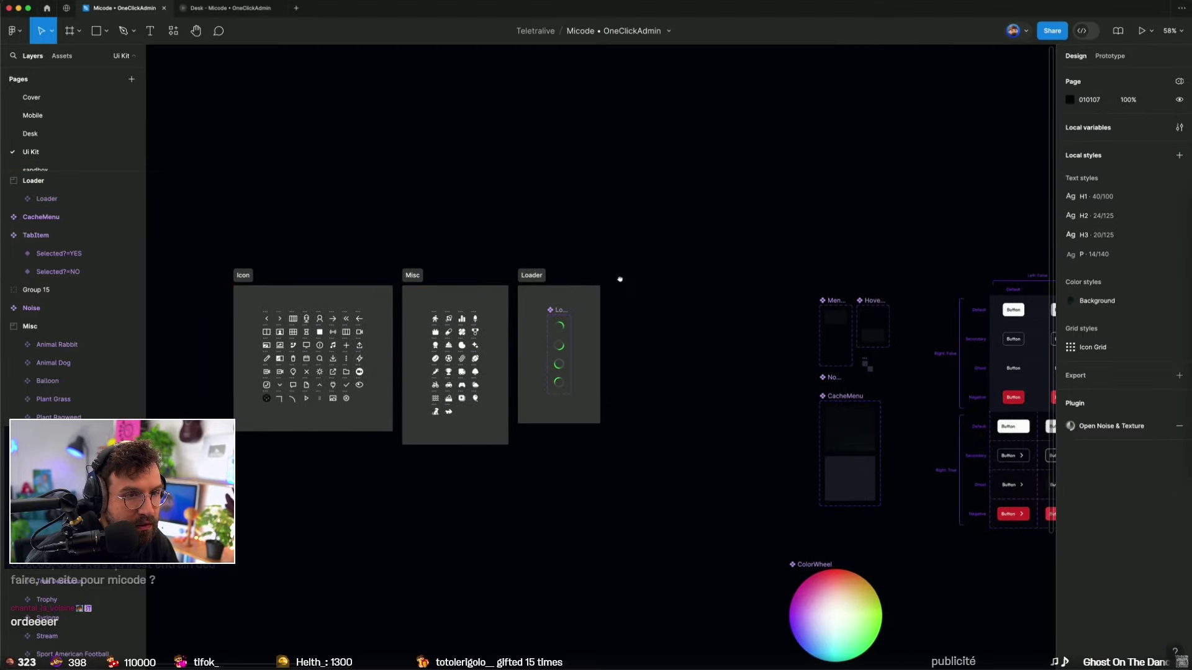
scroll(686, 338, up, 5)
scroll(764, 378, down, 5)
scroll(807, 435, right, 3)
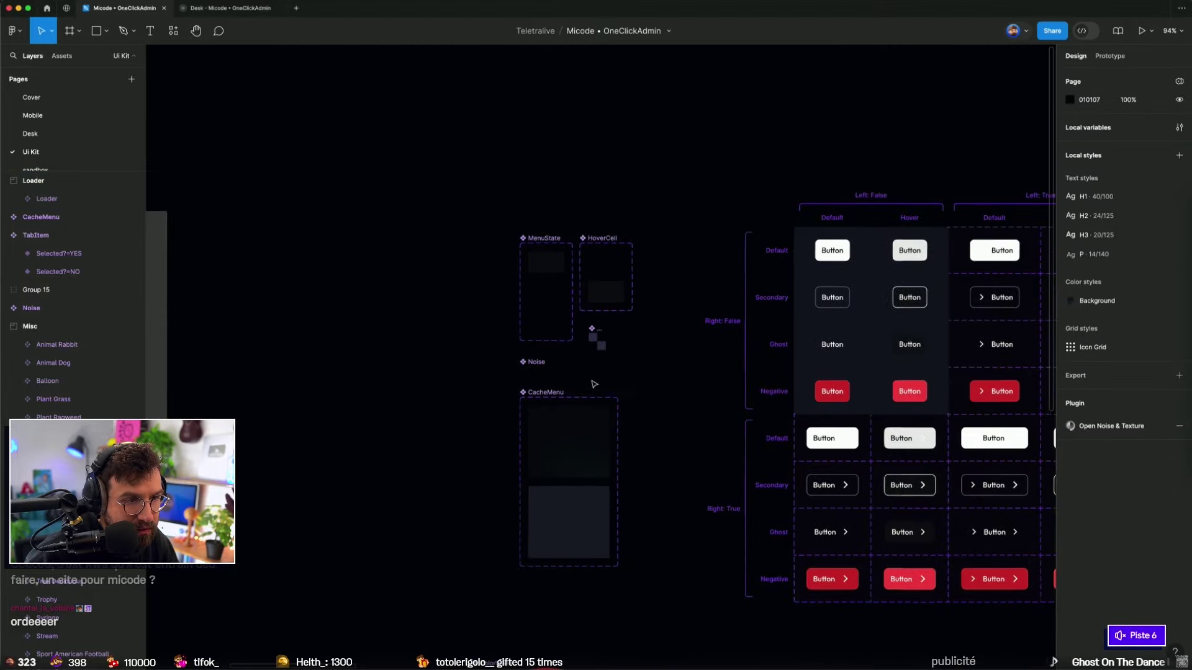
scroll(597, 339, up, 5)
click(519, 364)
click(426, 343)
scroll(721, 444, down, 5)
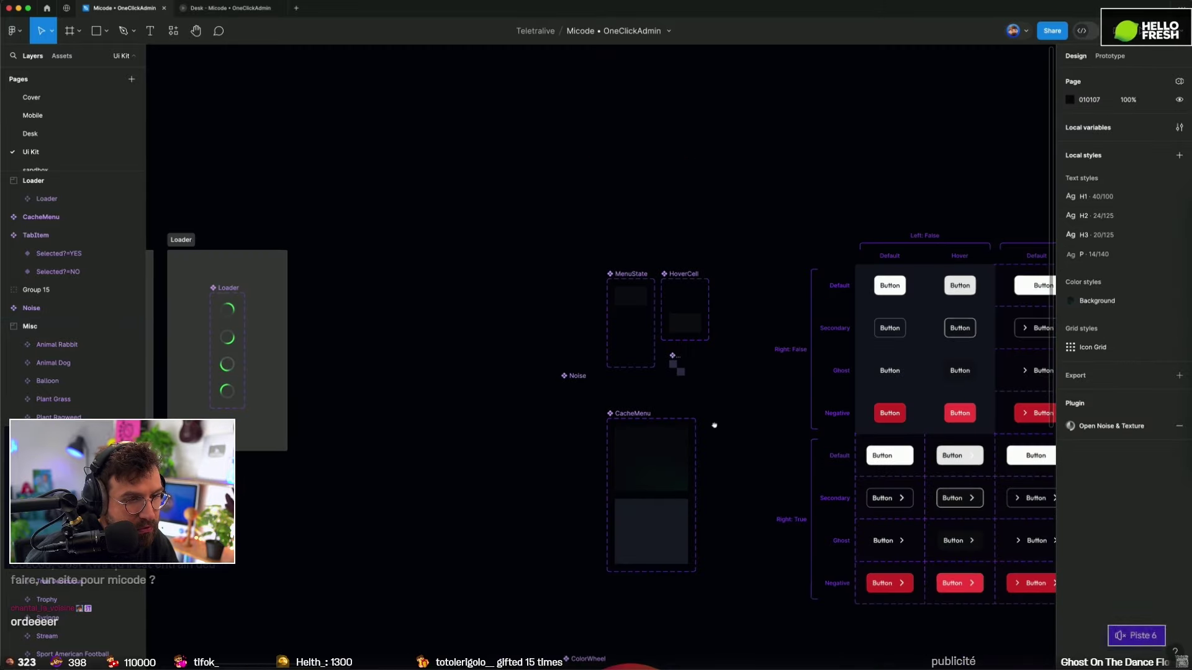
scroll(674, 339, down, 3)
drag(445, 123, 686, 496)
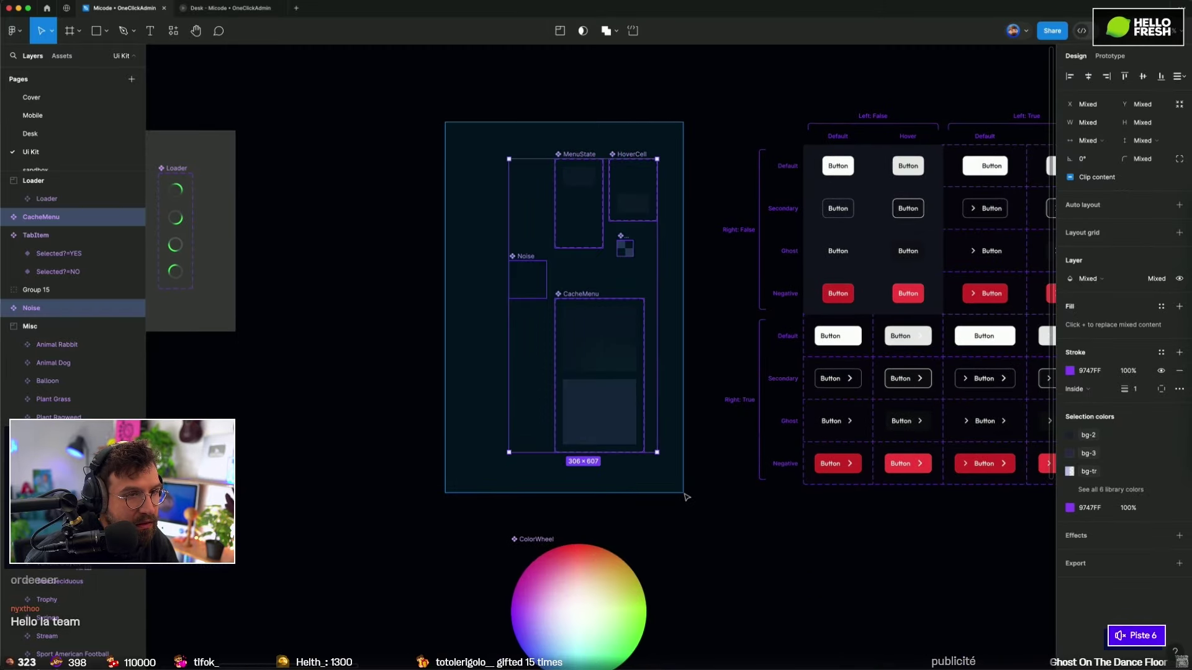
scroll(687, 495, down, 2)
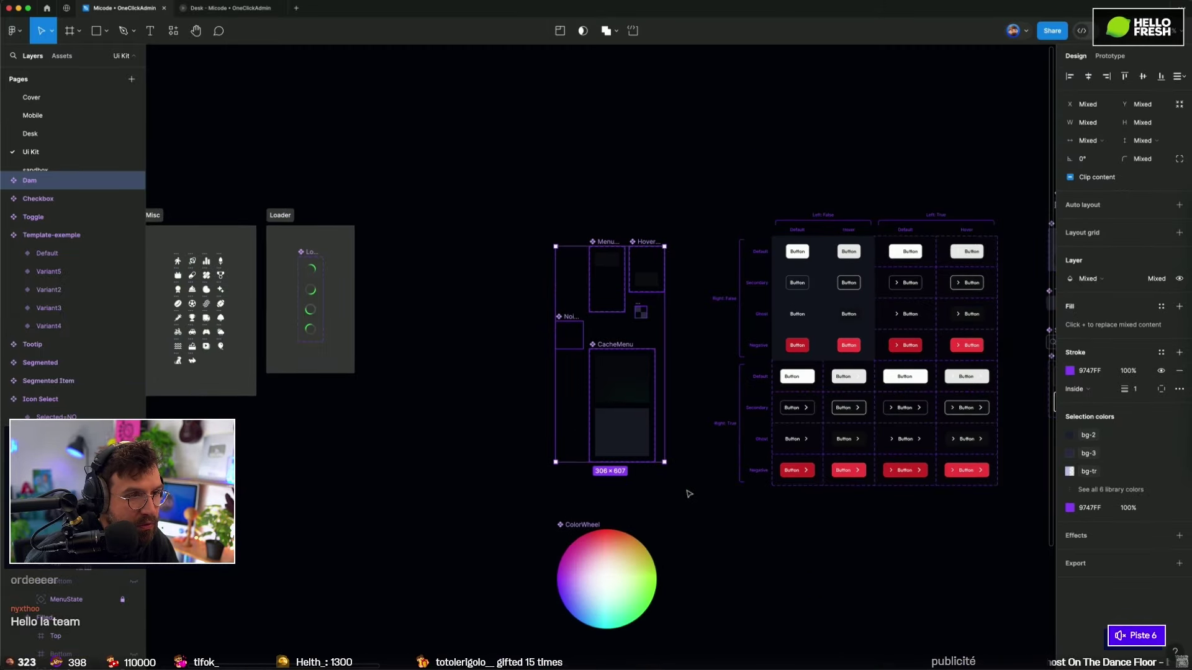
Step: Wrap the four components in an auto-layout frame with 88 gap and 88 padding
key(shift+a)
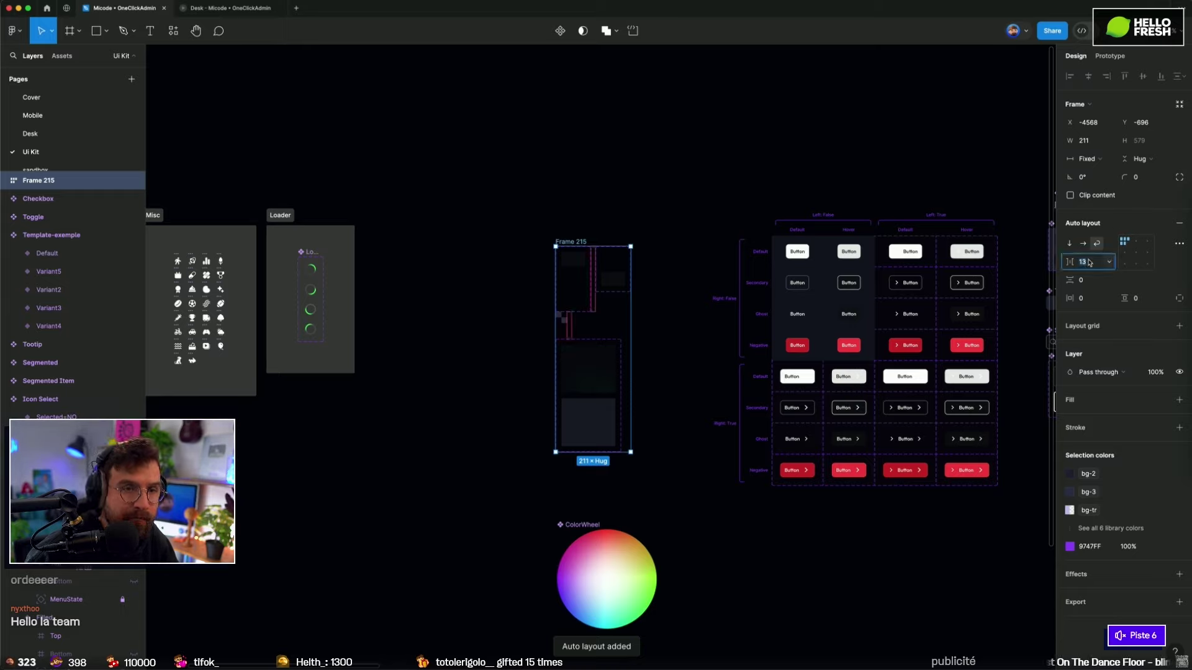
key(Tab)
text(88)
key(Tab)
text(88)
key(Tab)
text(88)
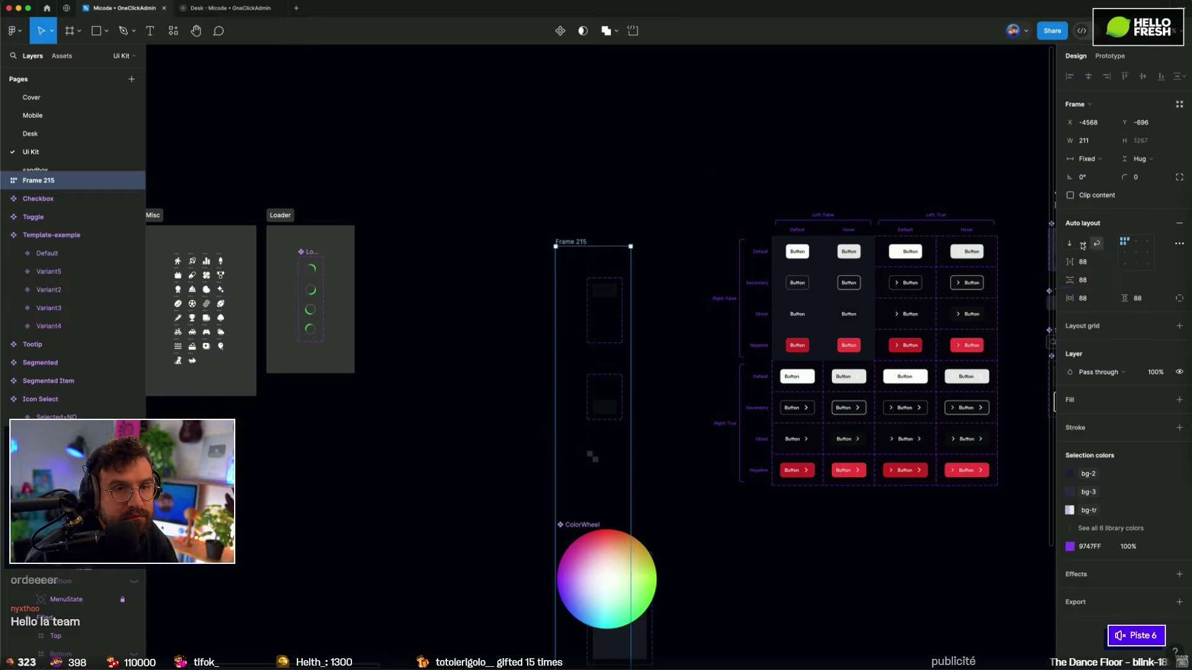
Step: Move the frame beside the Loader section and widen it to 640 so items wrap
drag(575, 245, 410, 235)
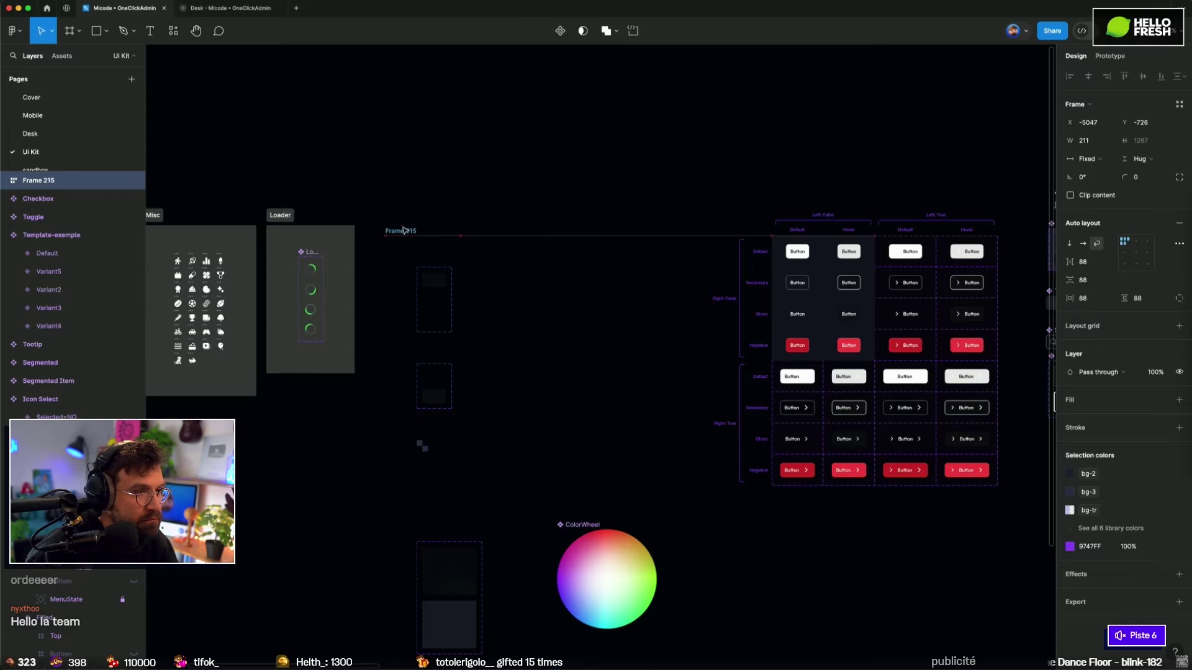
scroll(455, 287, down, 2)
drag(456, 287, 554, 287)
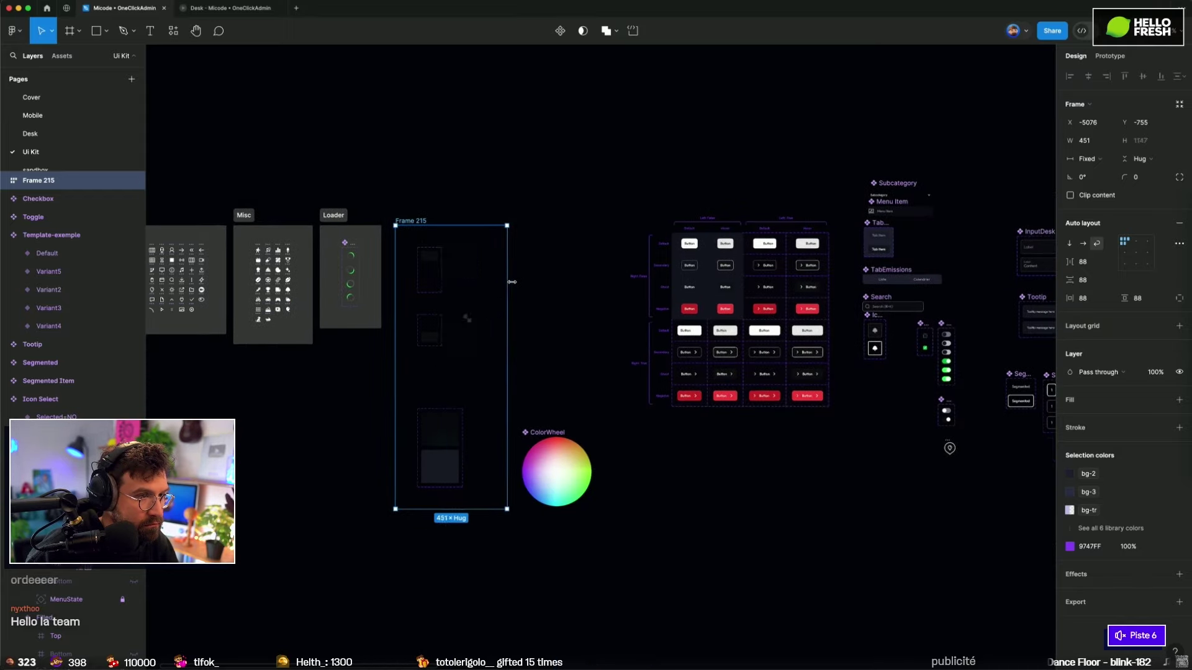
click(348, 232)
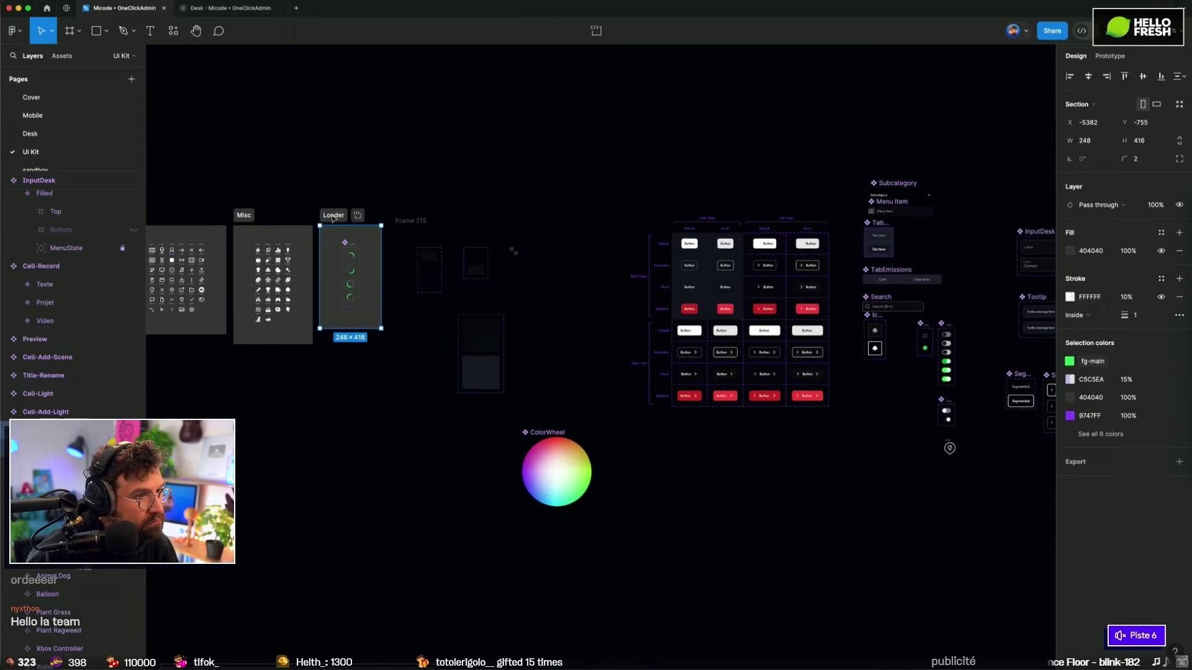
click(411, 221)
scroll(425, 214, up, 3)
click(424, 214)
scroll(444, 176, down, 2)
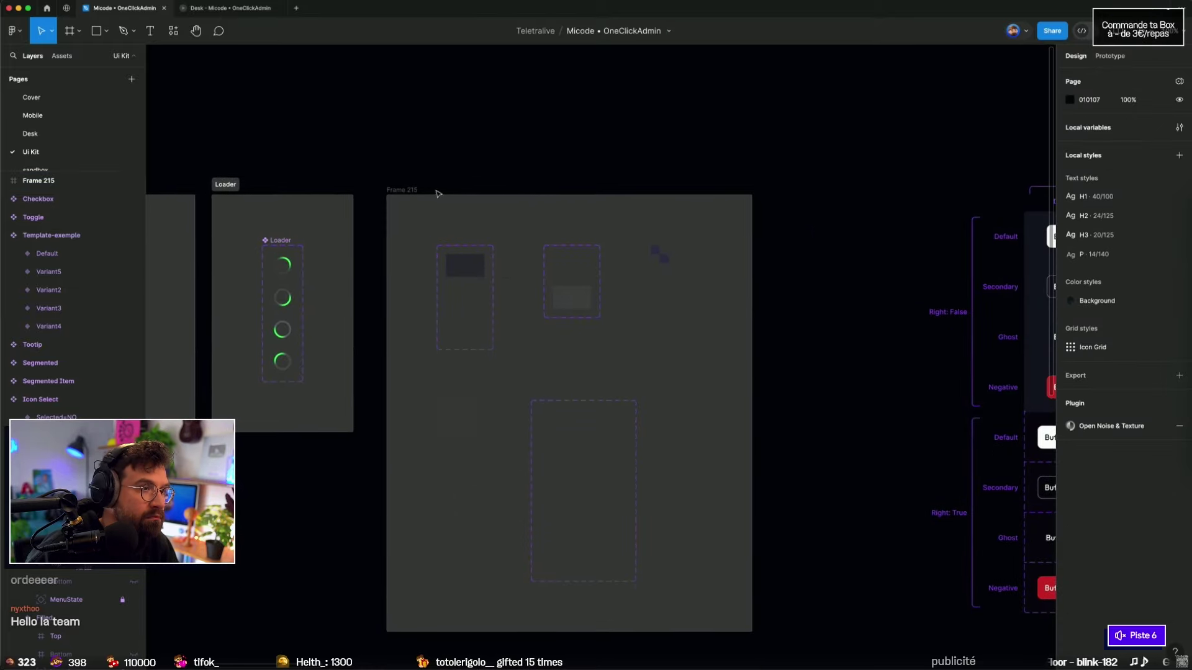
drag(399, 192, 388, 191)
text(State et background)
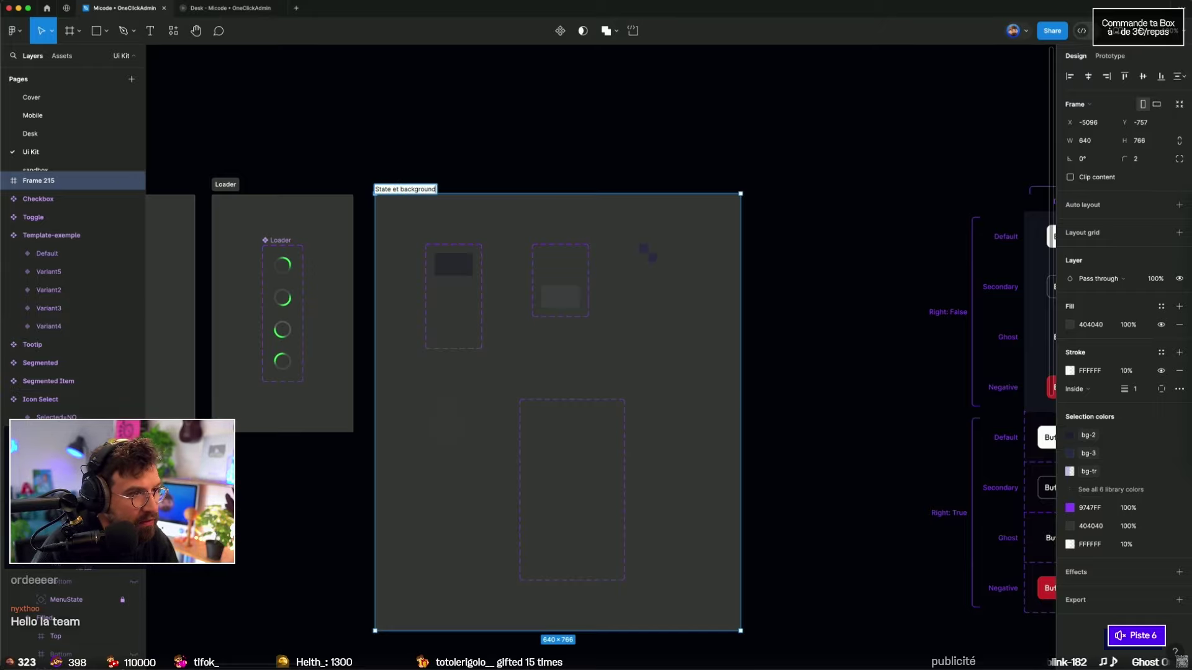
text(t background)
Step: Rename the frame 'State et background' and convert it into a section
key(Return)
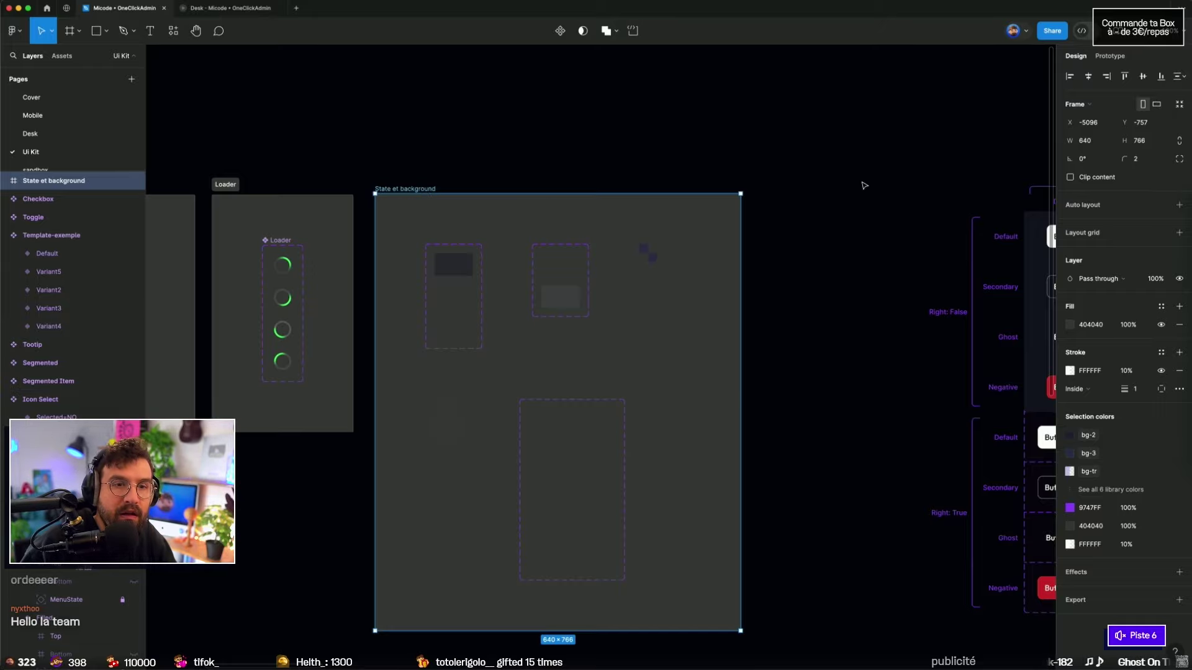
scroll(865, 185, down, 3)
click(1063, 105)
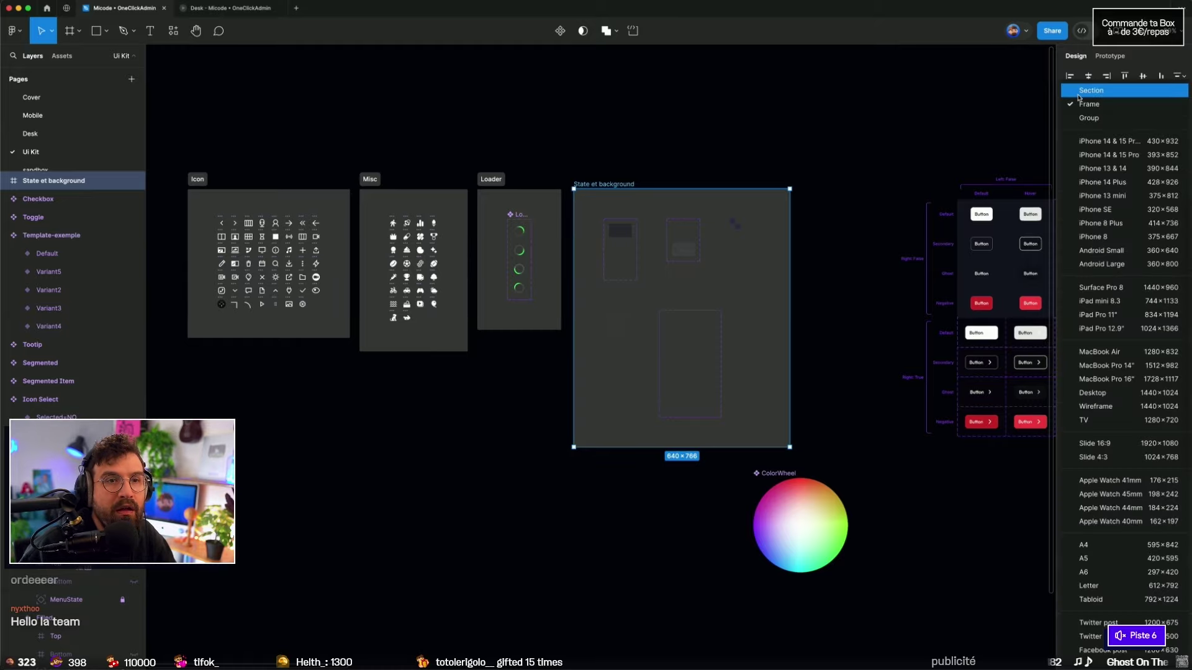
click(1080, 97)
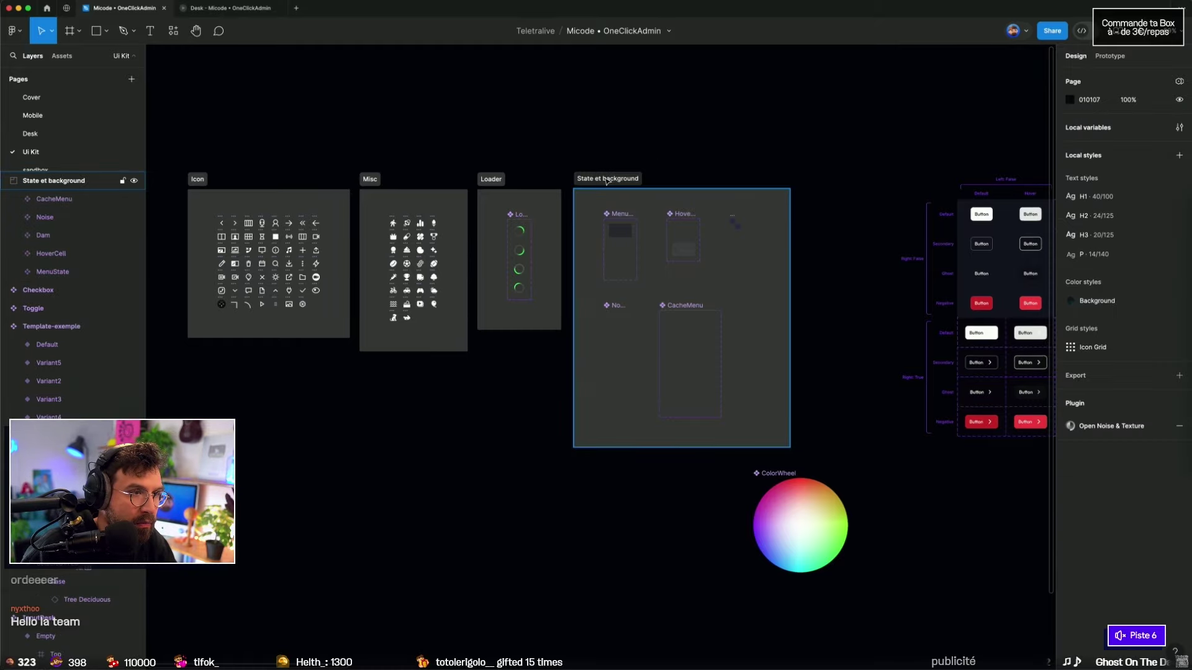
drag(609, 183, 605, 183)
scroll(606, 184, down, 2)
key(Escape)
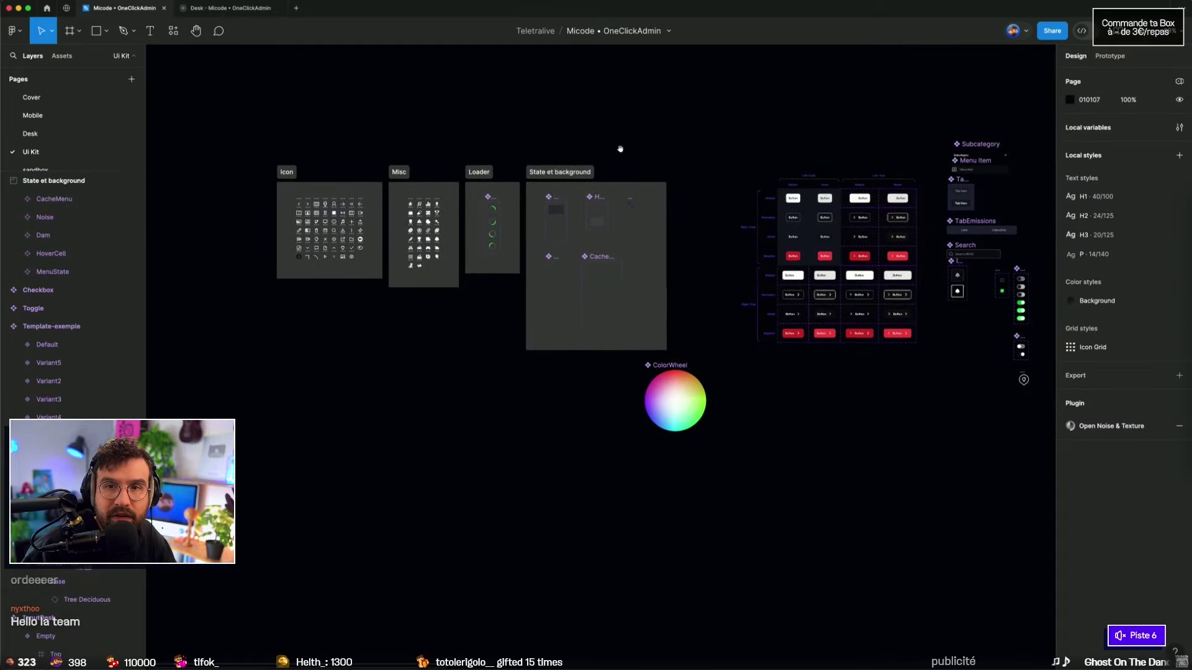
Step: Shift the Icon, Misc, Loader and State et background sections left and place ColorWheel above them
scroll(476, 317, down, 3)
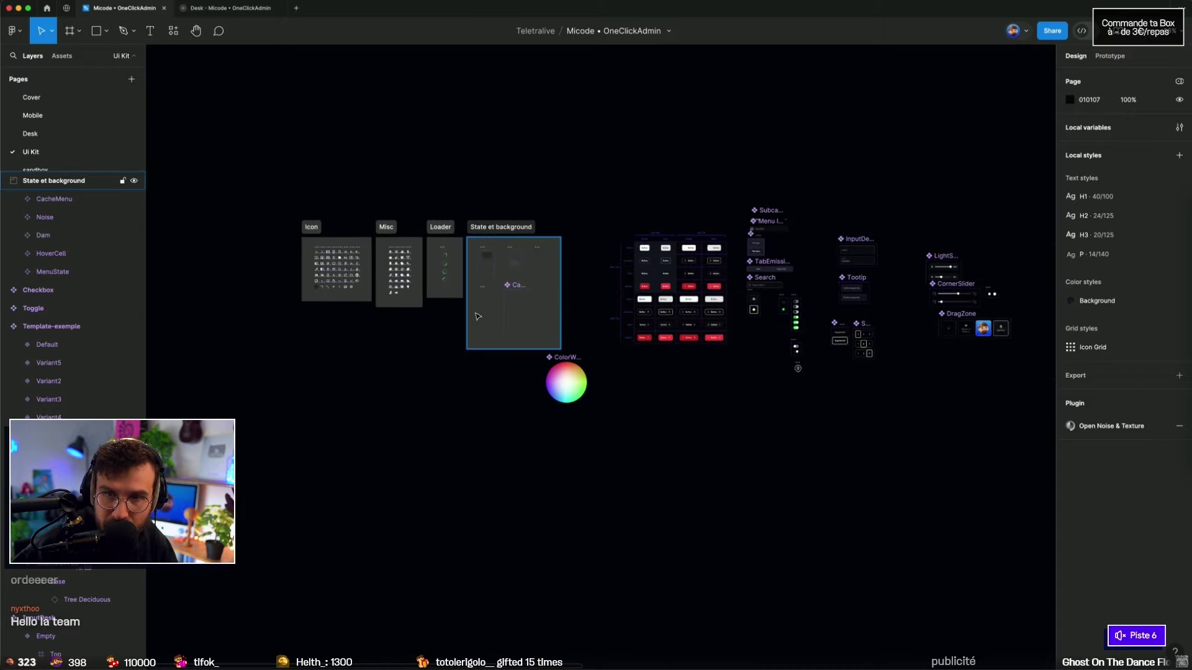
scroll(501, 159, left, 2)
mouse_move(259, 201)
mouse_down()
mouse_move(566, 283)
mouse_move(456, 282)
mouse_up()
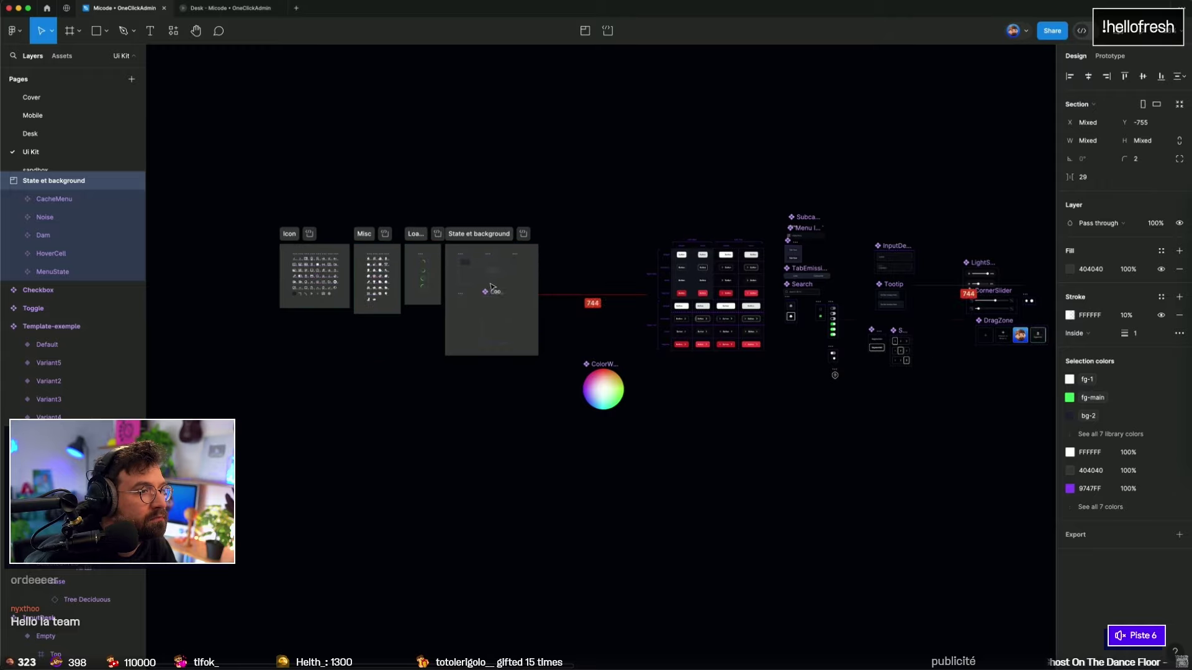
click(561, 245)
drag(595, 365, 534, 118)
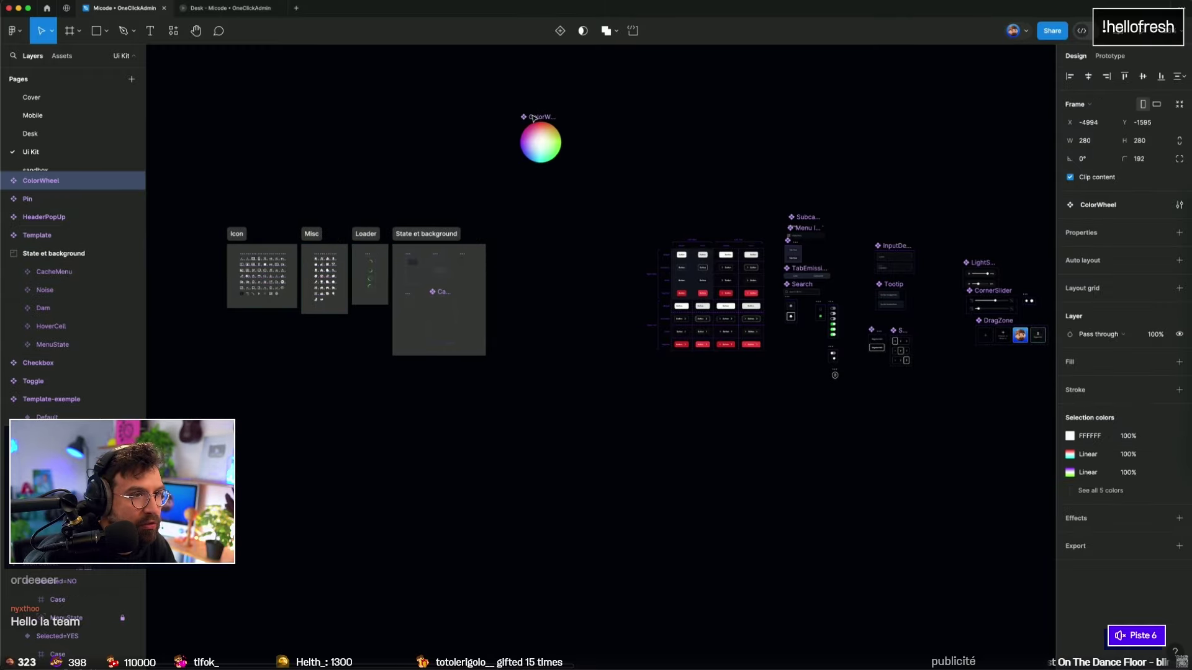
Step: Move the button grid group left toward the sections
scroll(621, 279, right, 2)
click(683, 354)
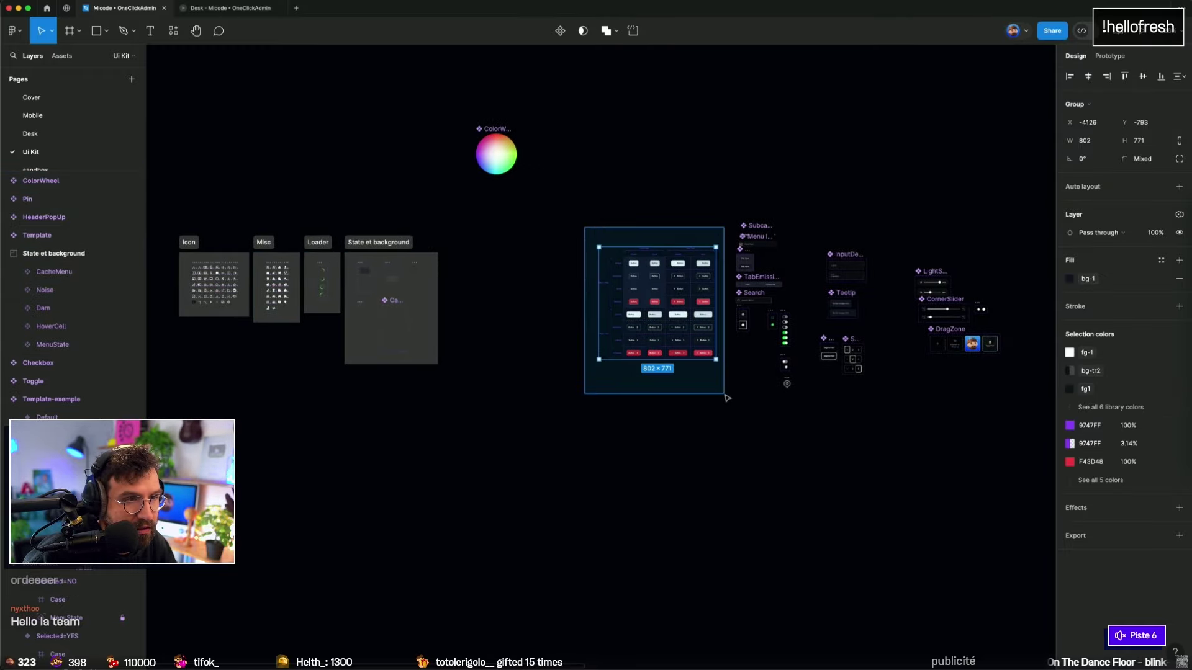
drag(676, 302, 559, 303)
scroll(560, 303, up, 2)
scroll(559, 303, up, 2)
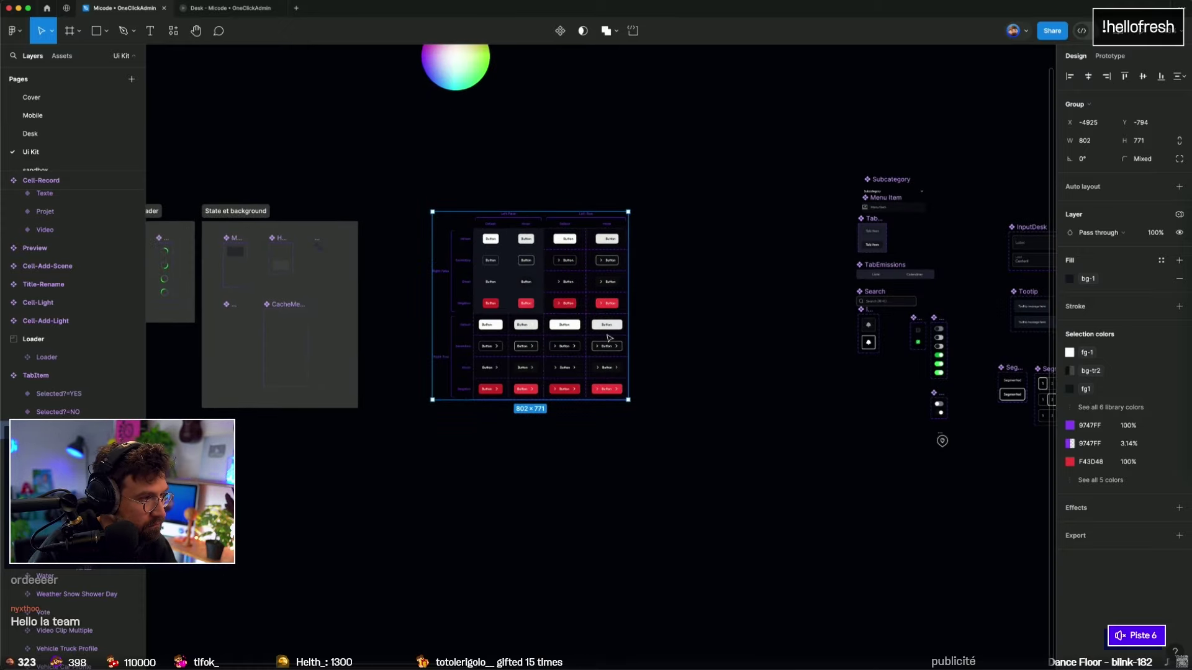
Step: Wrap the button grid in a grey bordered auto-layout frame with 88 gap and padding, beside State et background
key(shift+a)
click(1087, 264)
text(88)
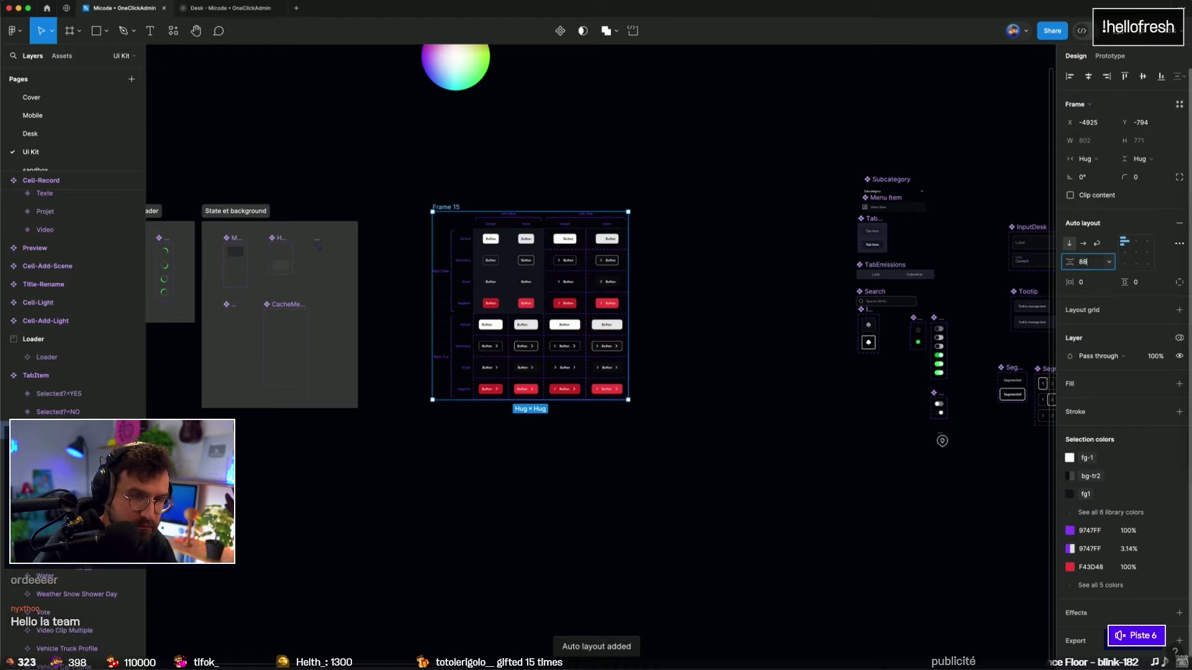
key(Tab)
text(88)
key(Tab)
text(88)
key(Return)
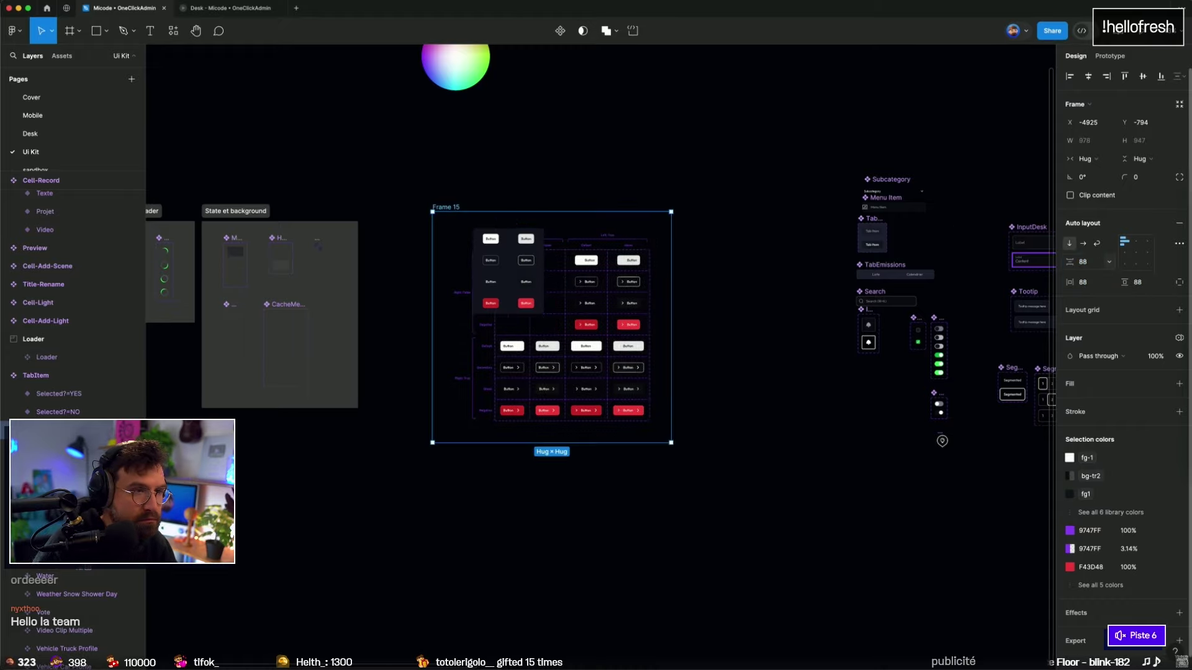
key(ctrl+alt+v)
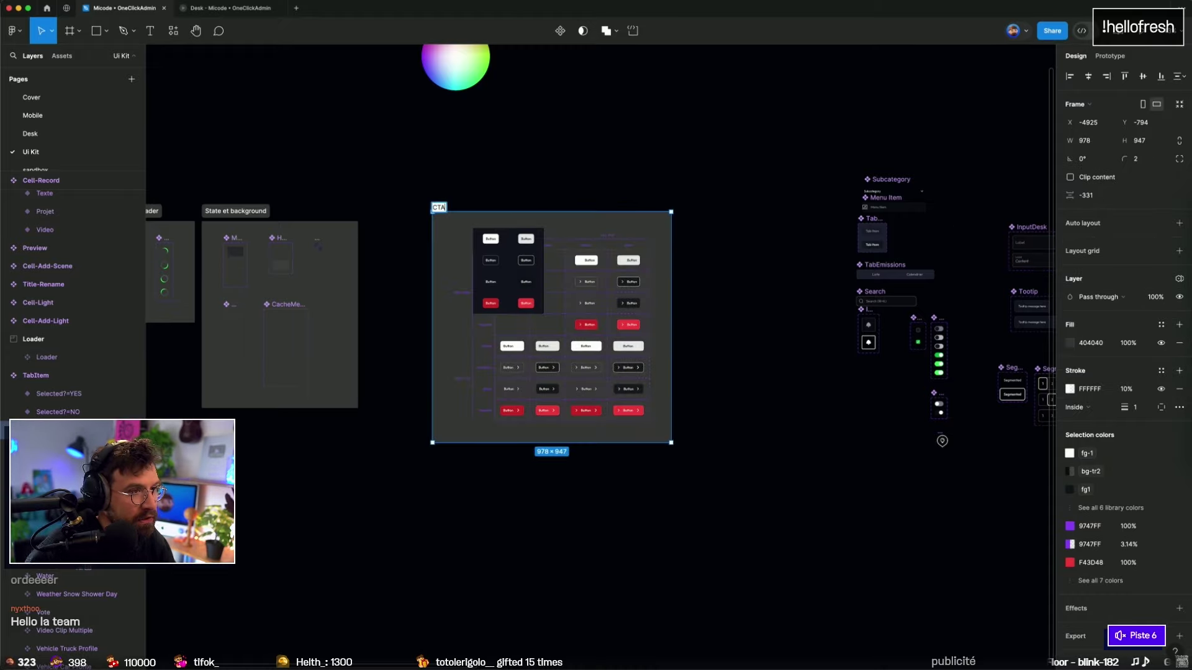
drag(442, 209, 477, 222)
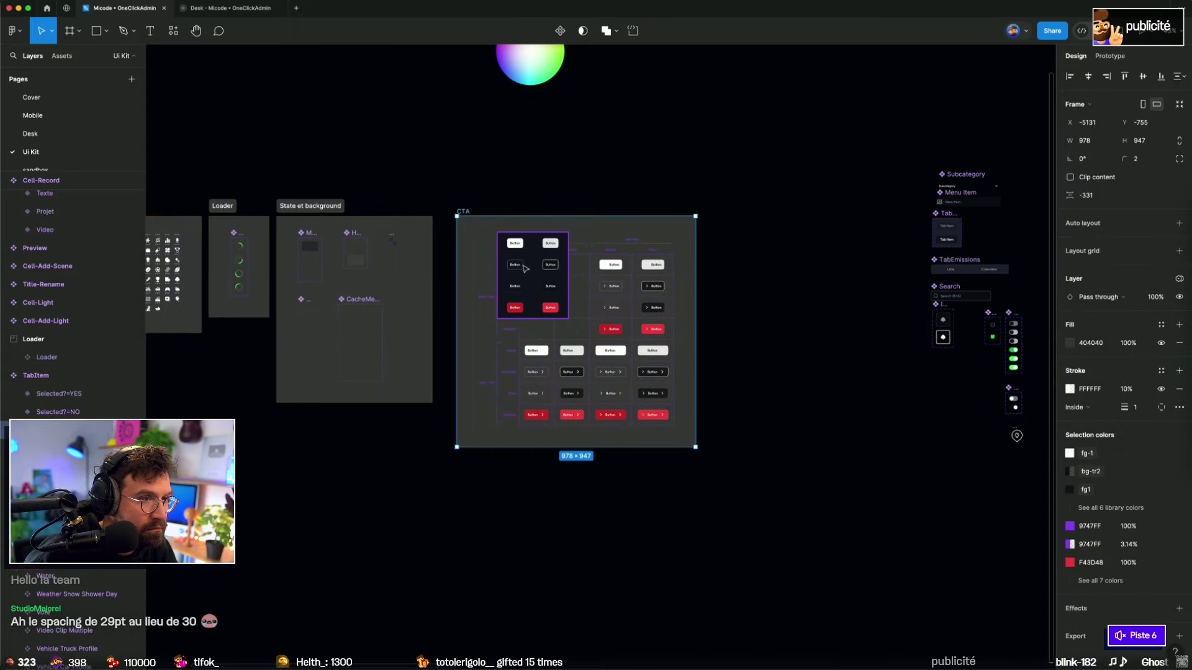
Step: Select the 8-variant button set and its parent CTA frame
click(529, 265)
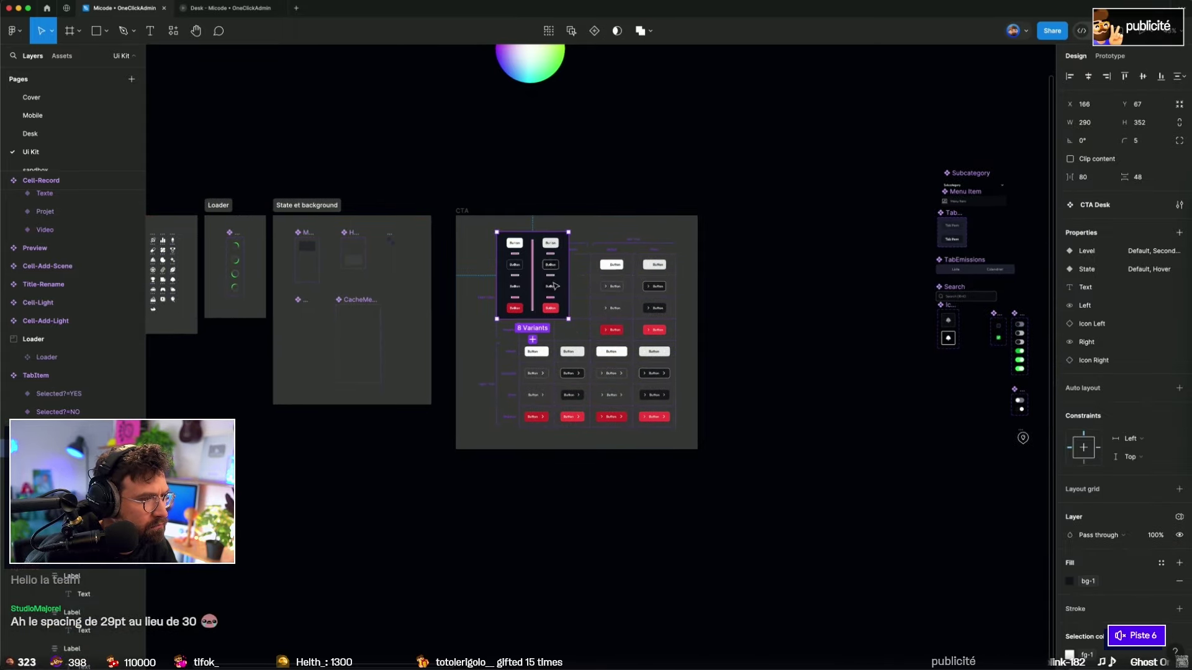
click(560, 301)
key(Escape)
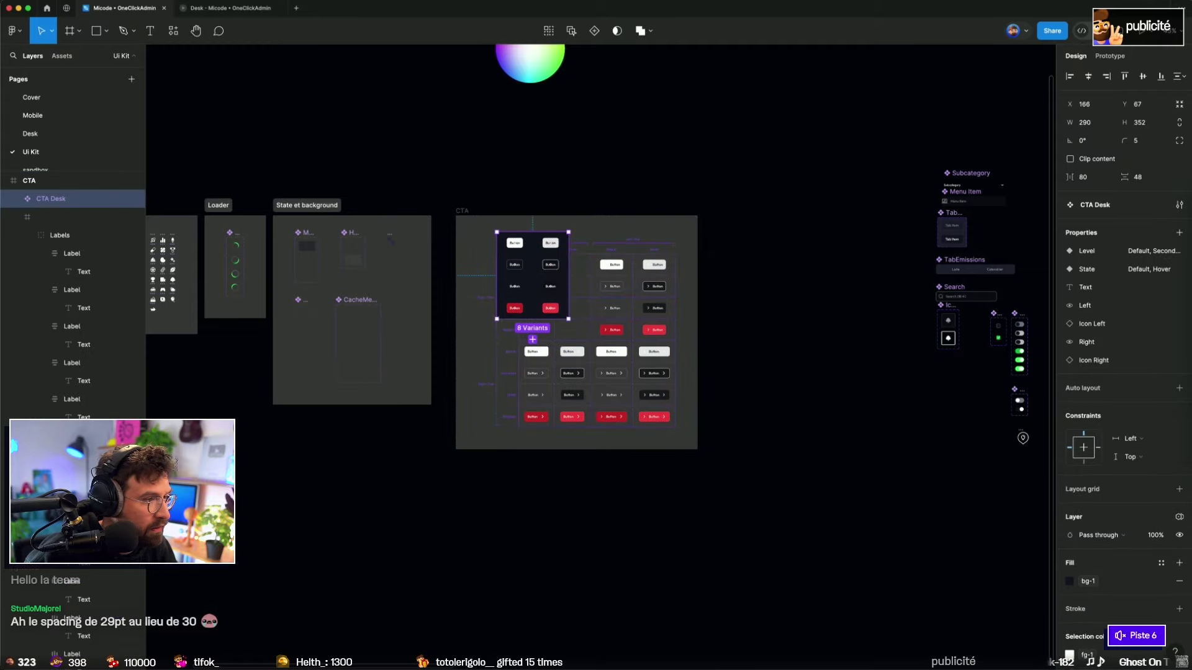
click(468, 211)
click(525, 204)
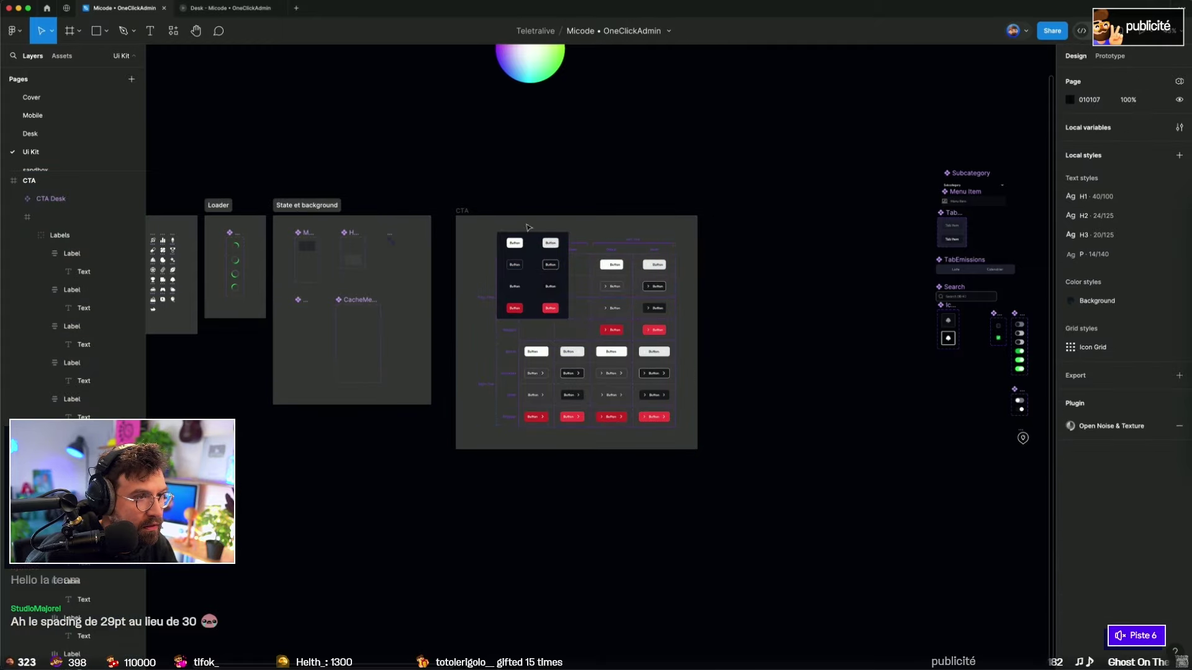
scroll(524, 252, up, 2)
click(529, 271)
key(Escape)
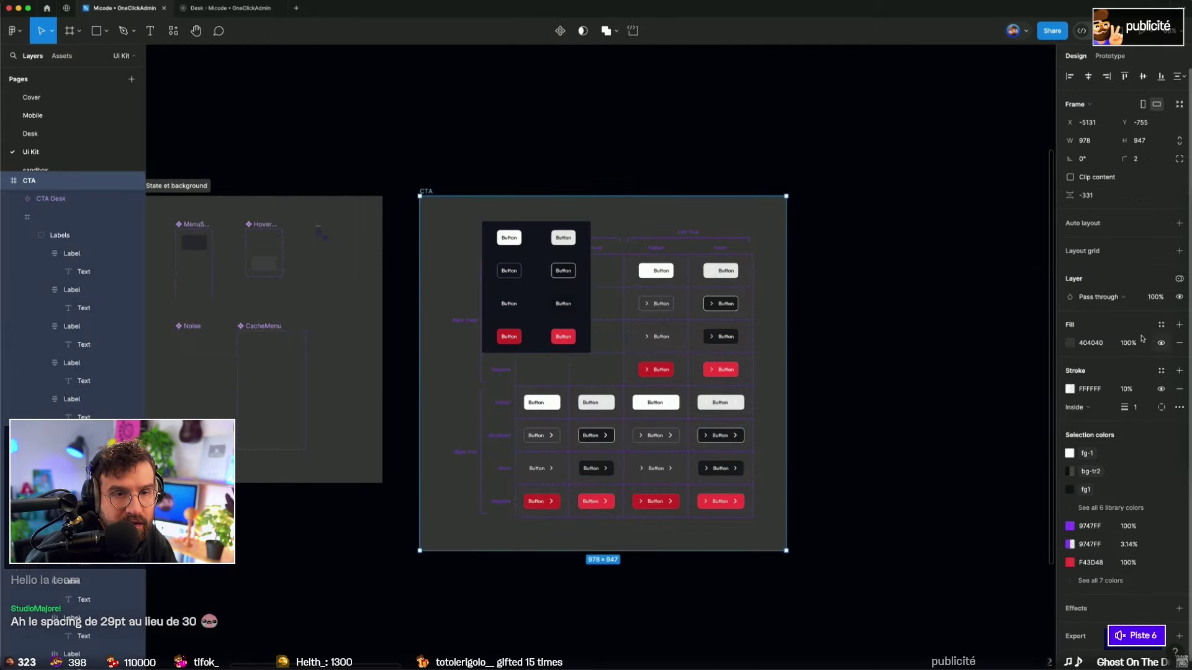
Step: Move the CTA Desk set out of the frame into the grid's top-right cell
click(539, 254)
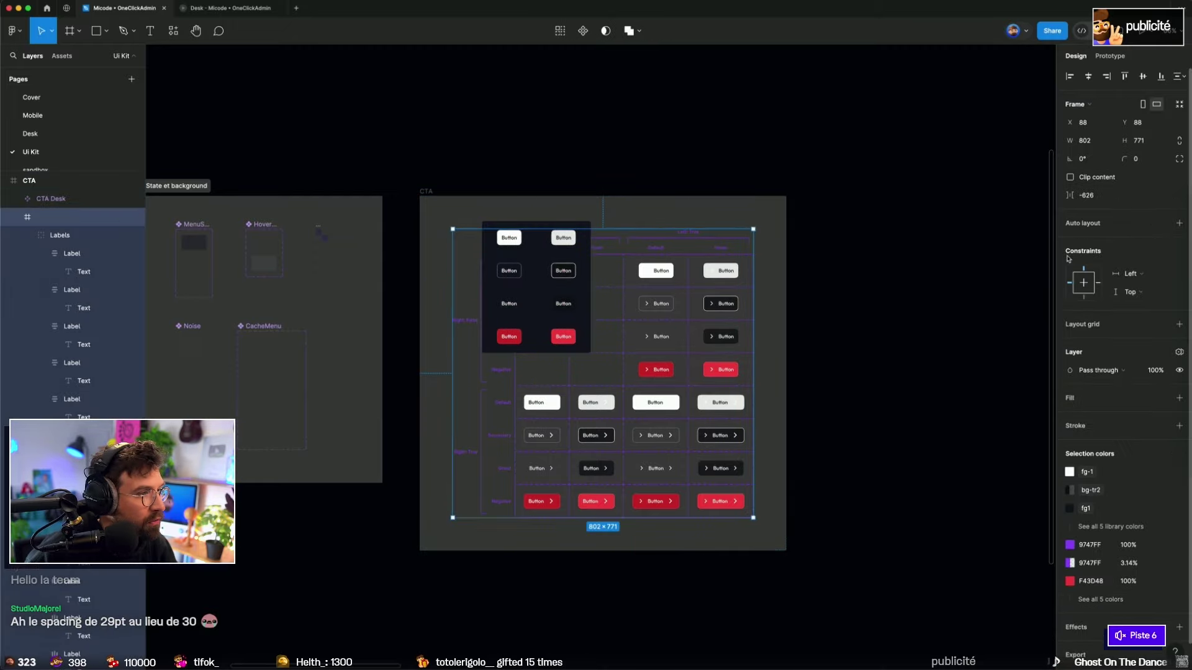
click(546, 242)
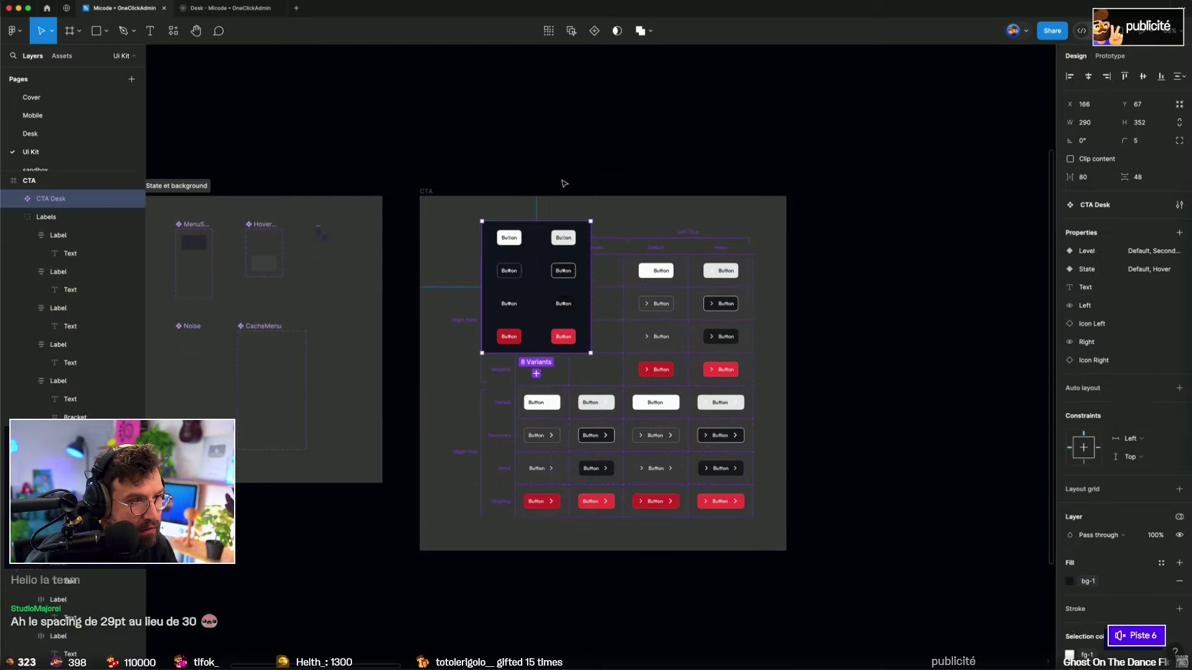
key(ctrl+x)
key(ctrl+v)
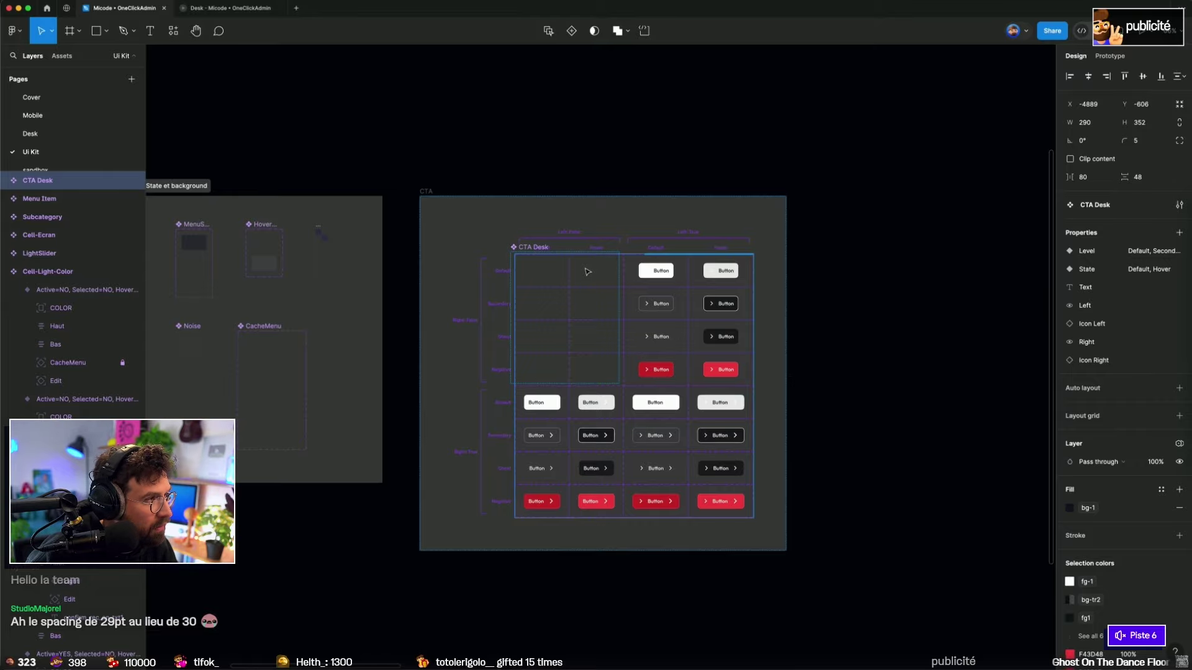
drag(587, 271, 698, 407)
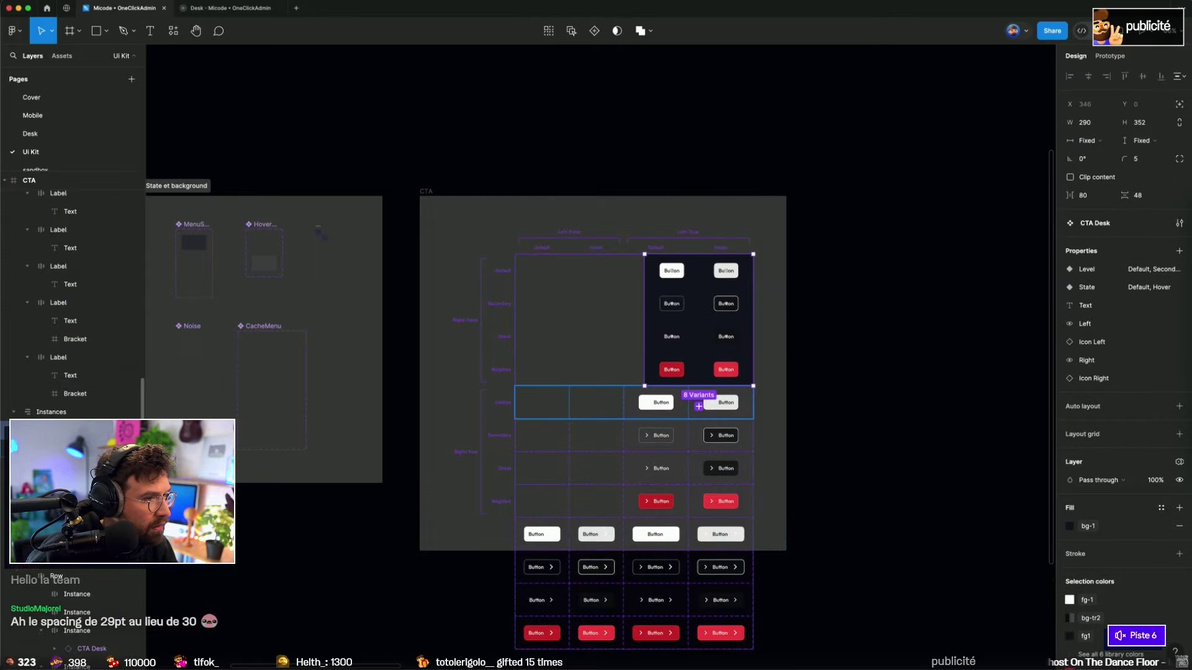
Step: Undo the rearranging and padding back to a plain grid group
key(ctrl+z)
key(ctrl+z)
key(ctrl+z)
key(ctrl+z)
key(ctrl+z)
key(ctrl+z)
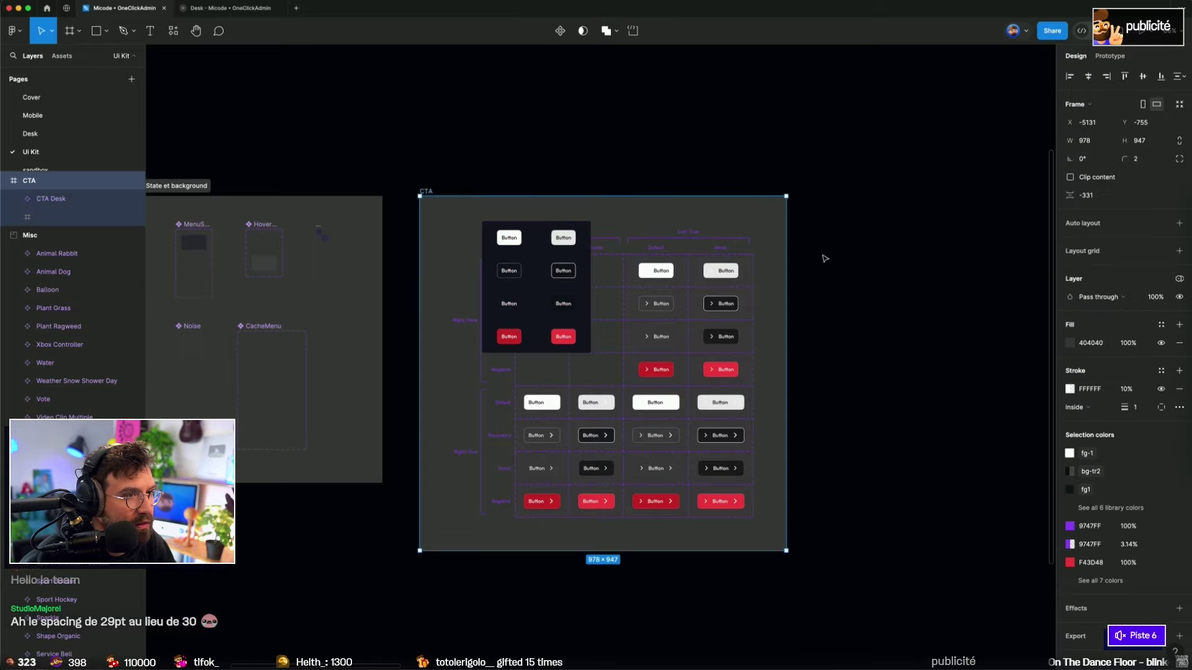
key(ctrl+z)
key(ctrl+z)
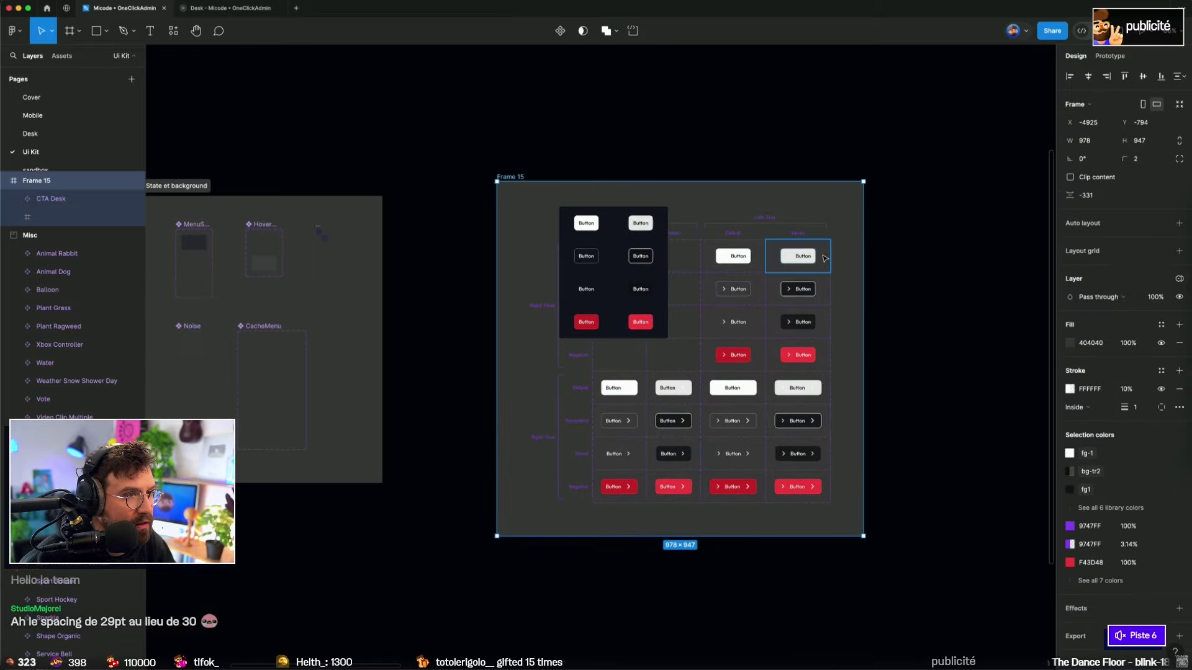
key(ctrl+z)
key(ctrl+z)
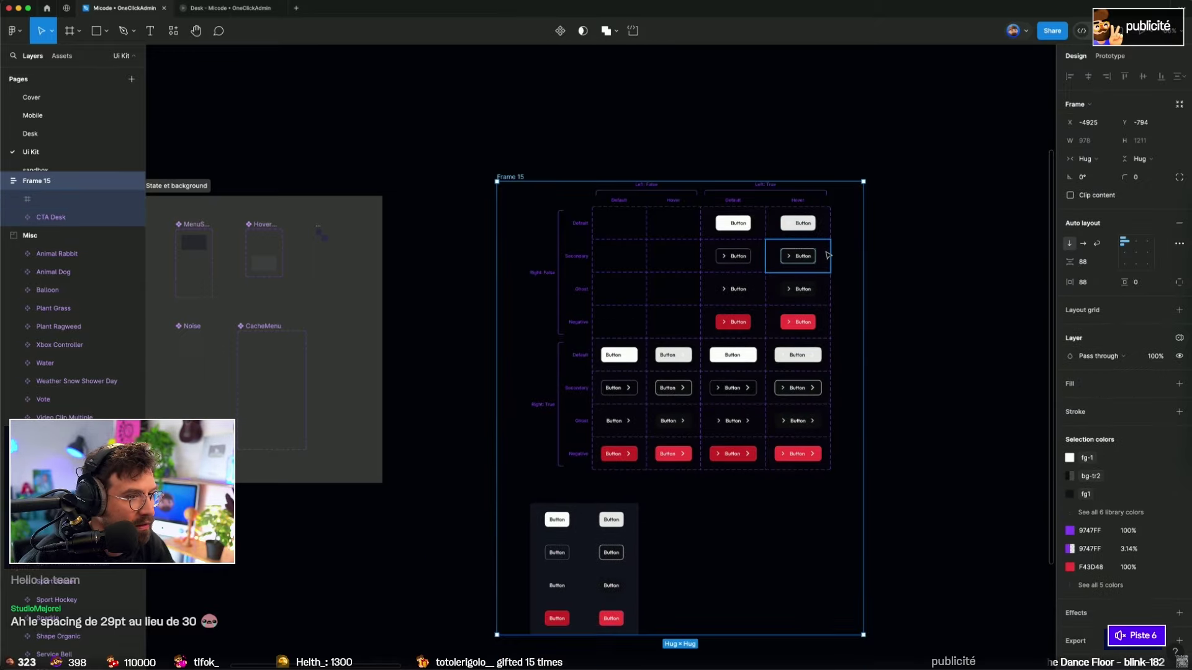
key(ctrl+z)
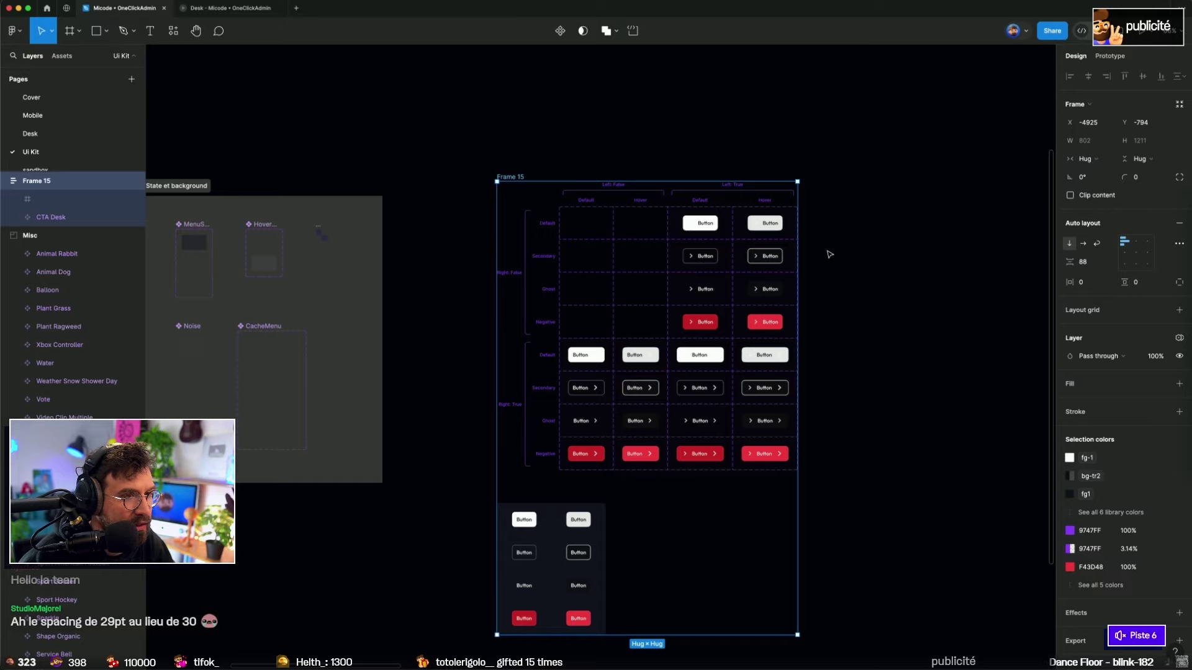
key(ctrl+z)
key(ctrl+z)
key(ctrl+z)
key(ctrl+z)
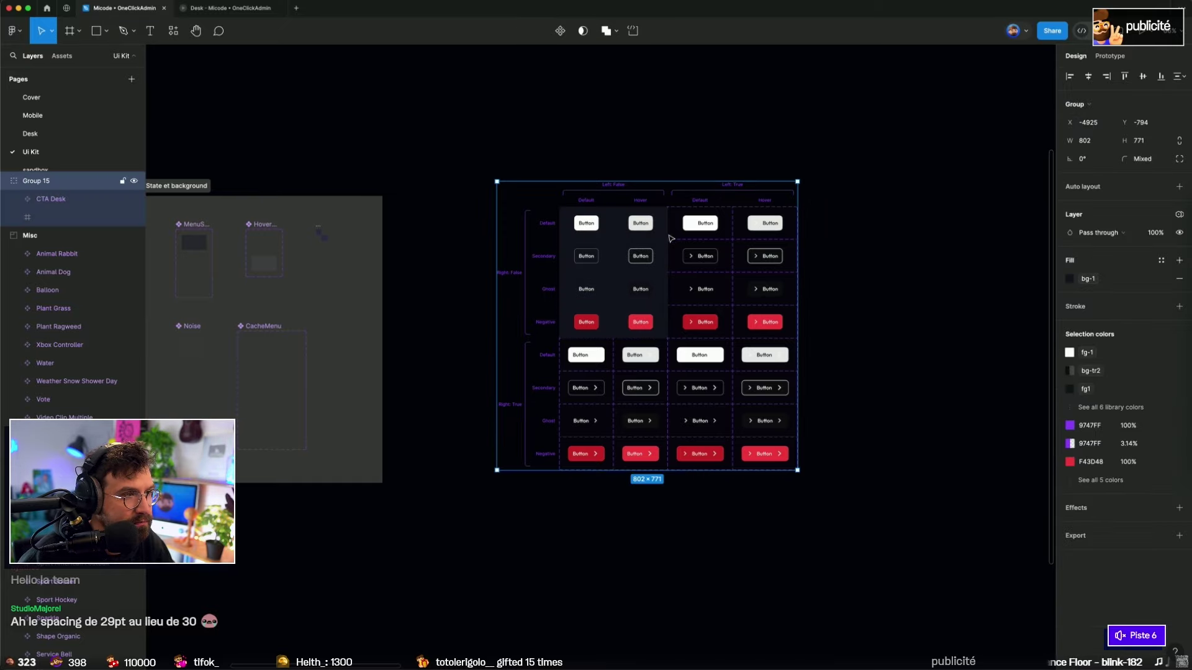
Step: Try auto layout with 88 gap and padding, undo it, and bring up the command search
key(shift+a)
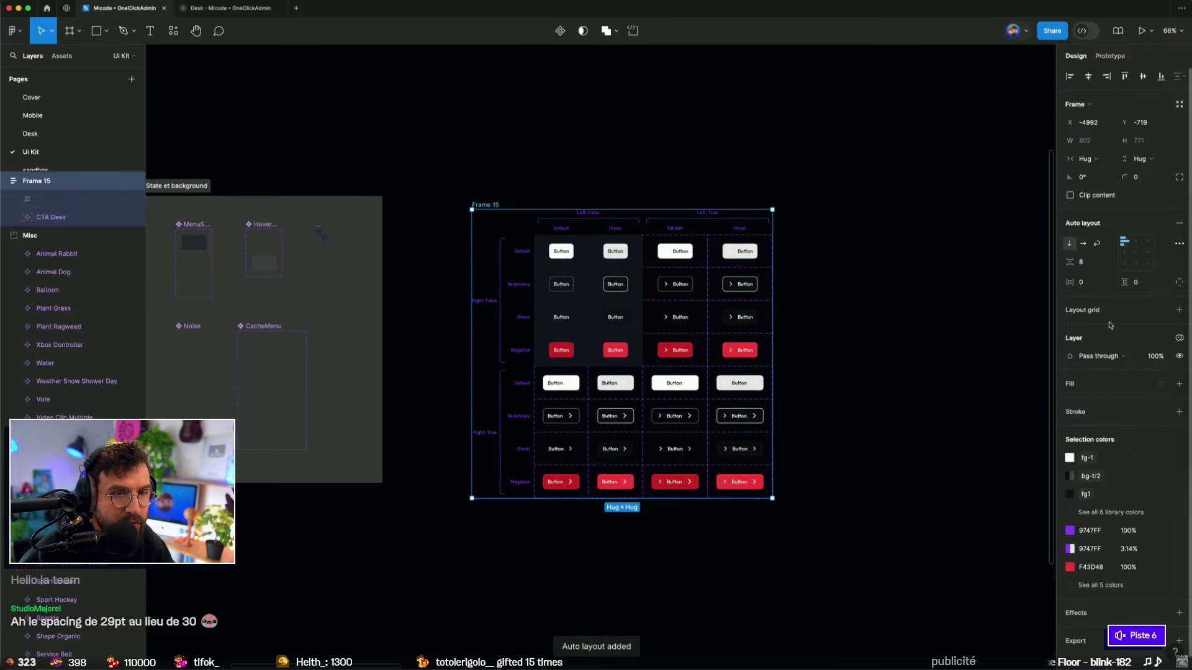
text(88)
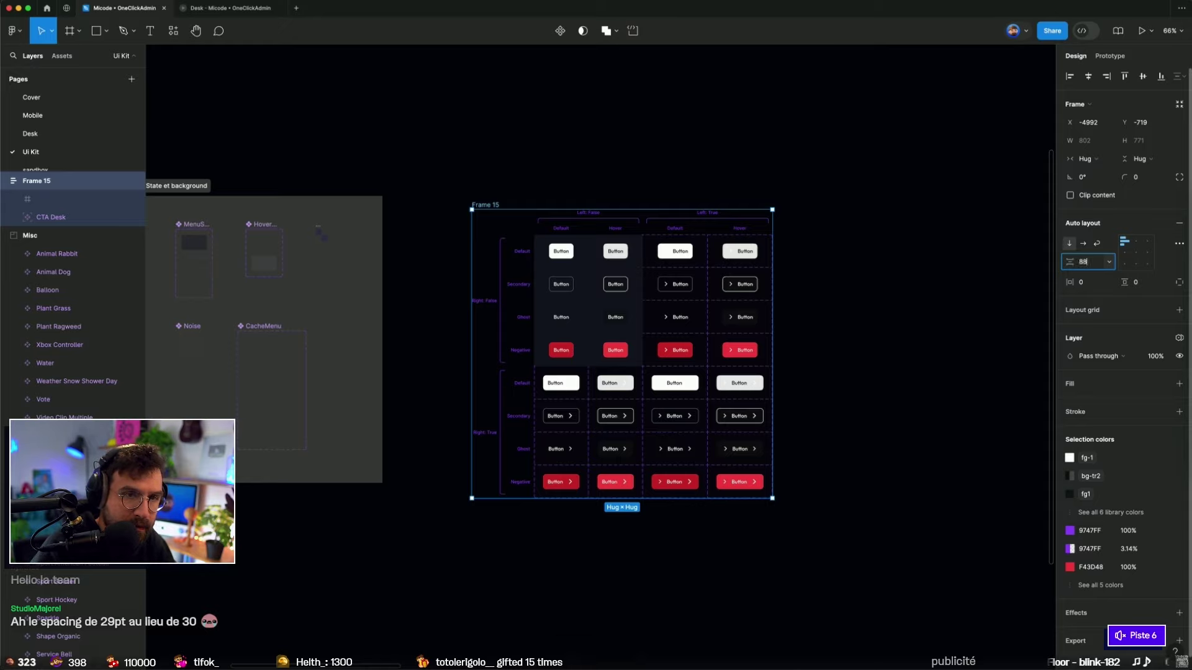
key(Return)
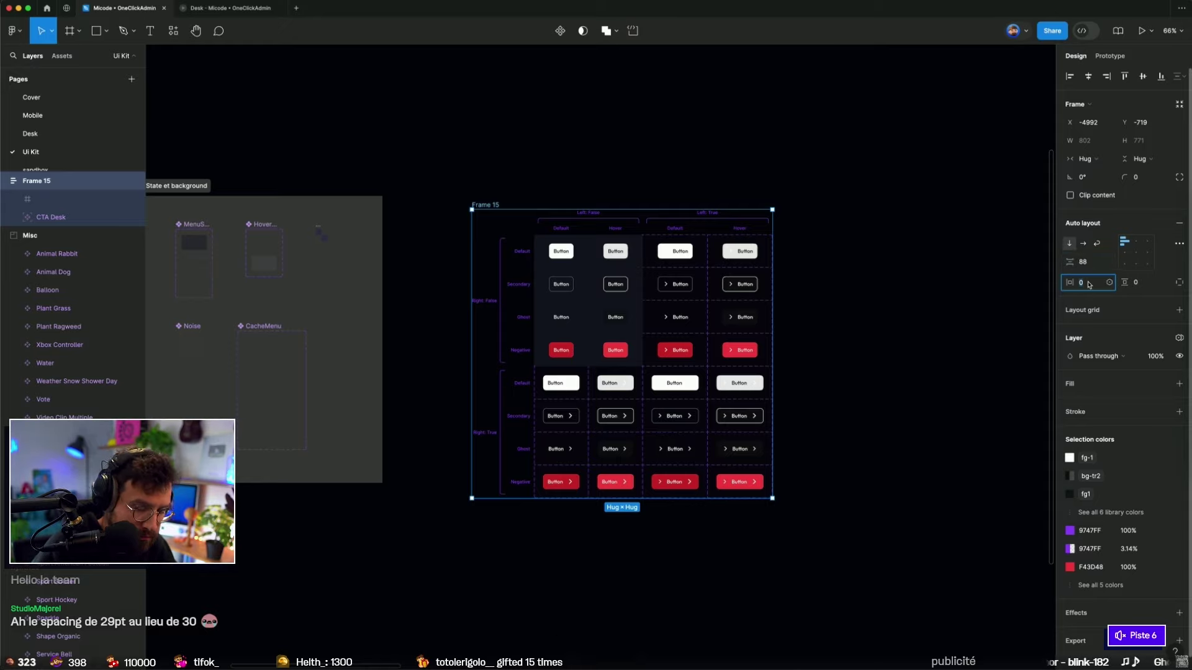
key(Tab)
text(88)
key(Return)
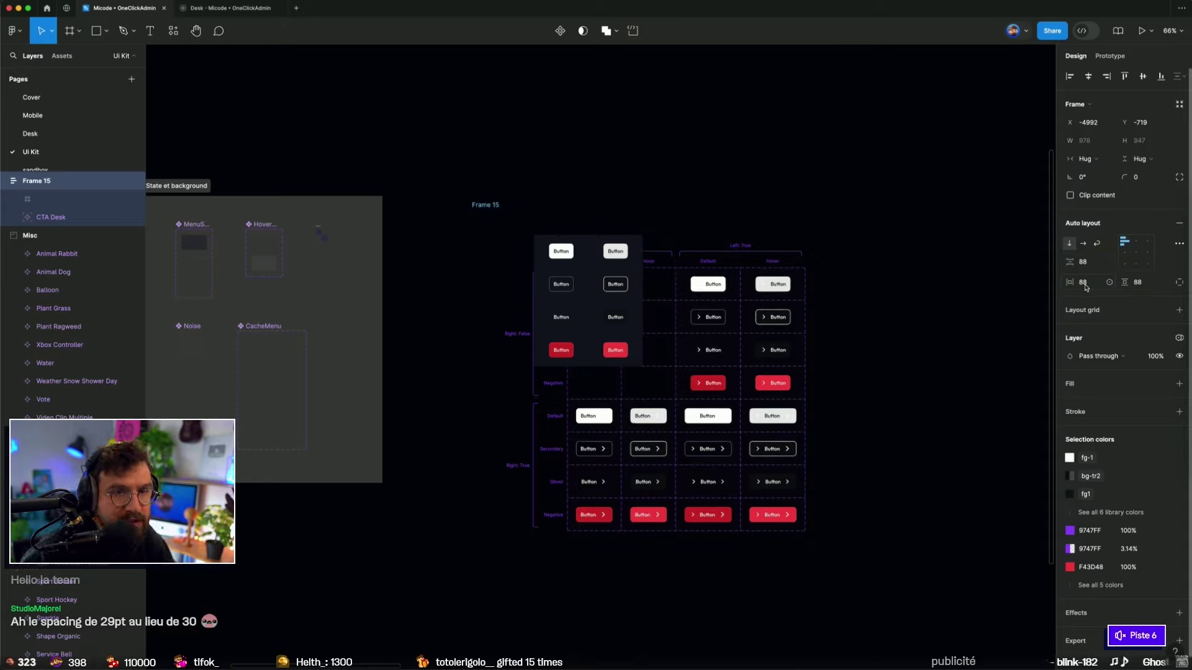
key(ctrl+z)
key(ctrl+z)
key(ctrl+z)
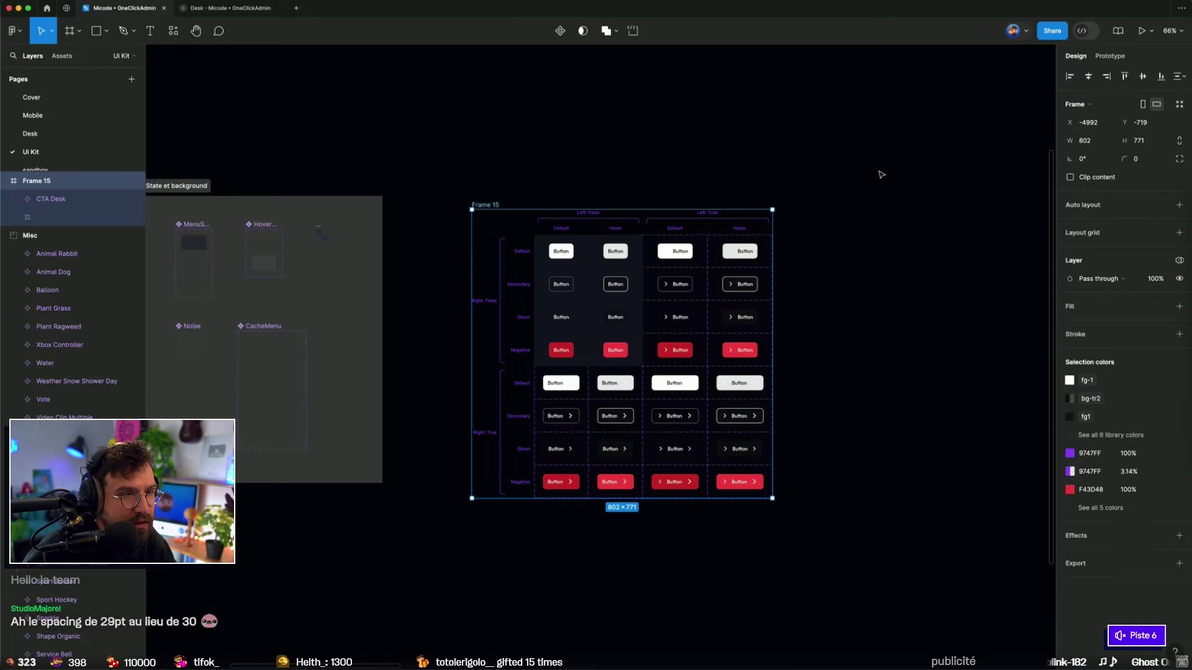
key(ctrl+slash)
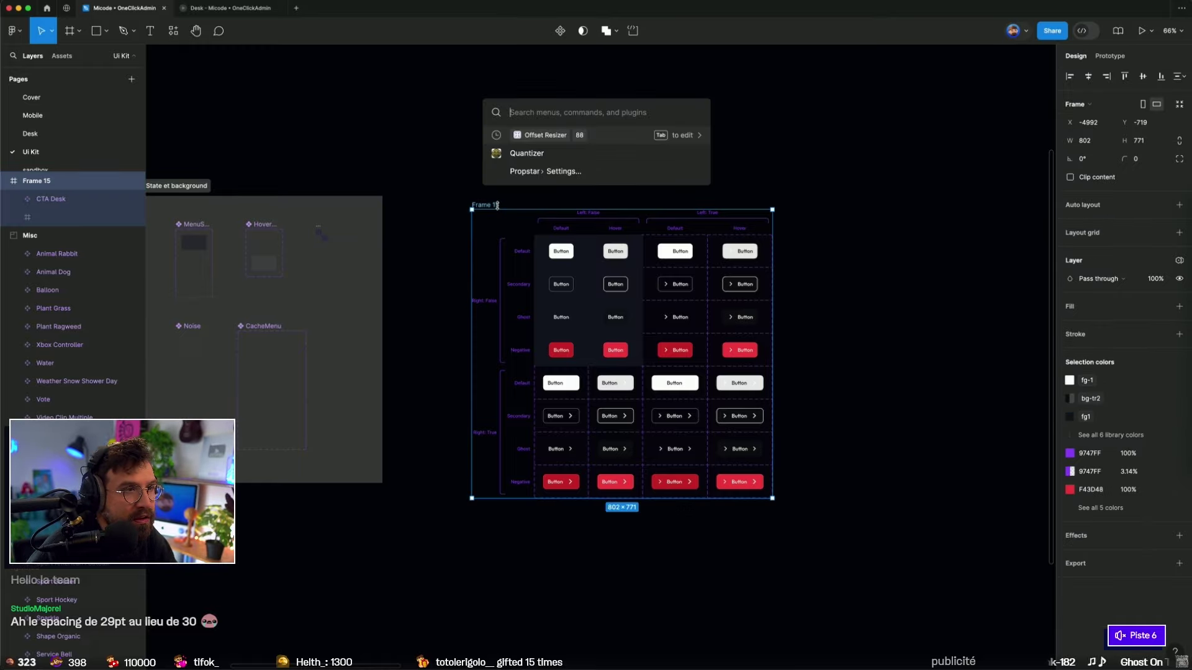
Step: Pad the button grid by 88 with Offset Resizer and convert it into the CTA section
key(Return)
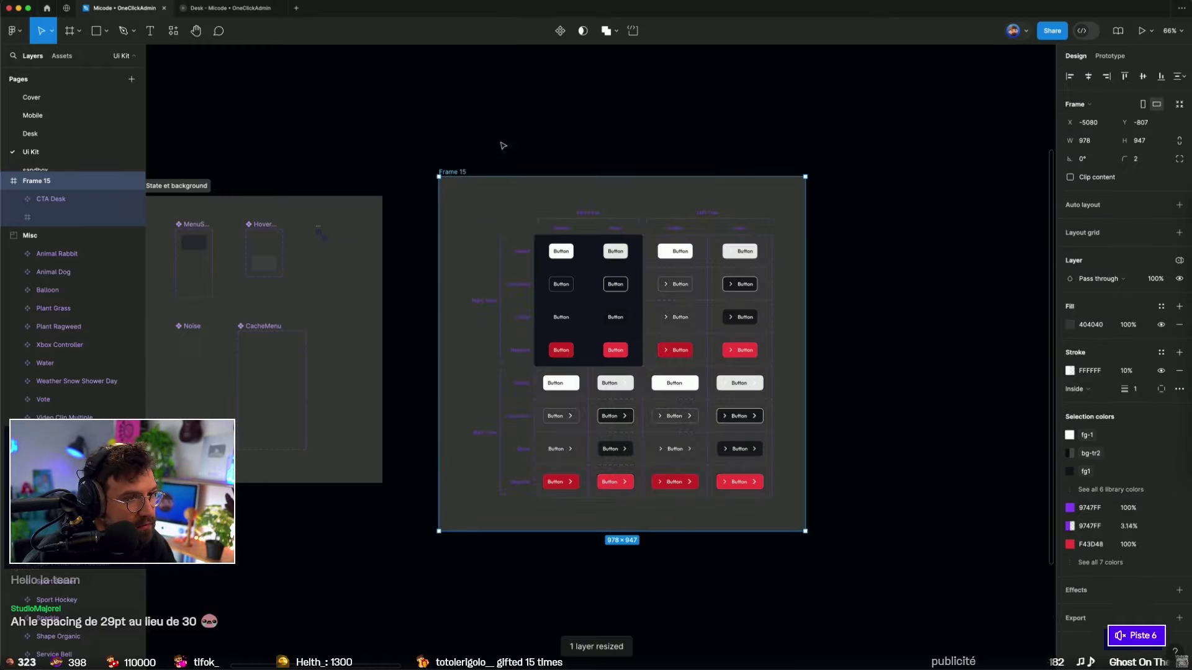
drag(451, 173, 419, 194)
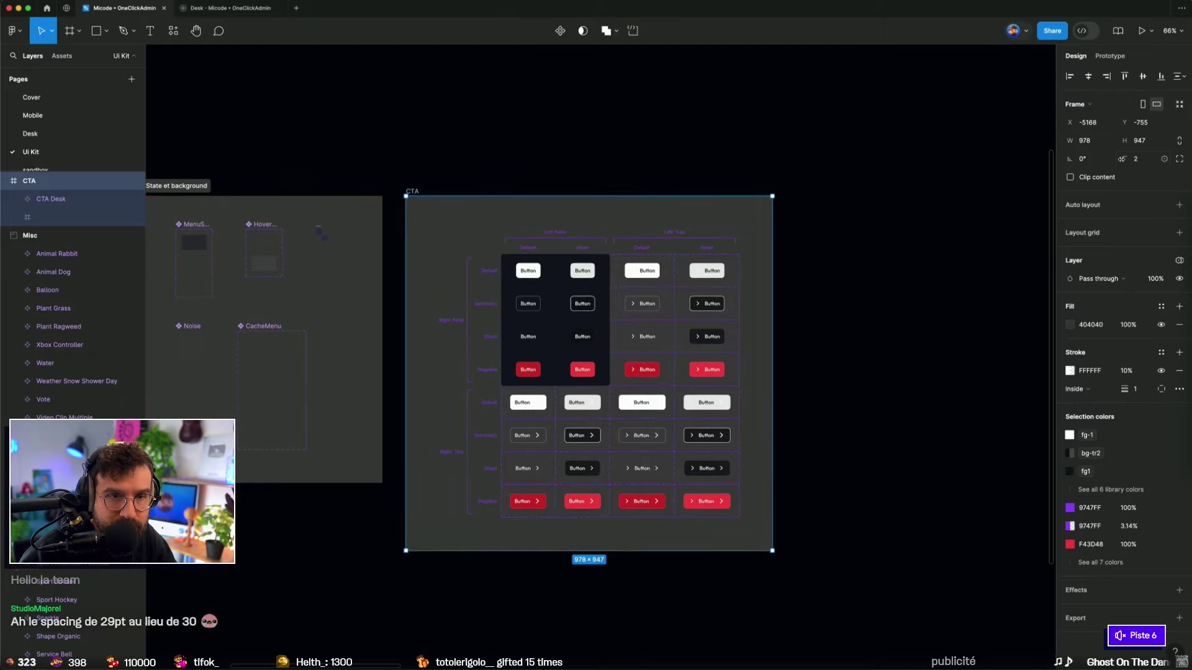
click(1096, 112)
click(862, 95)
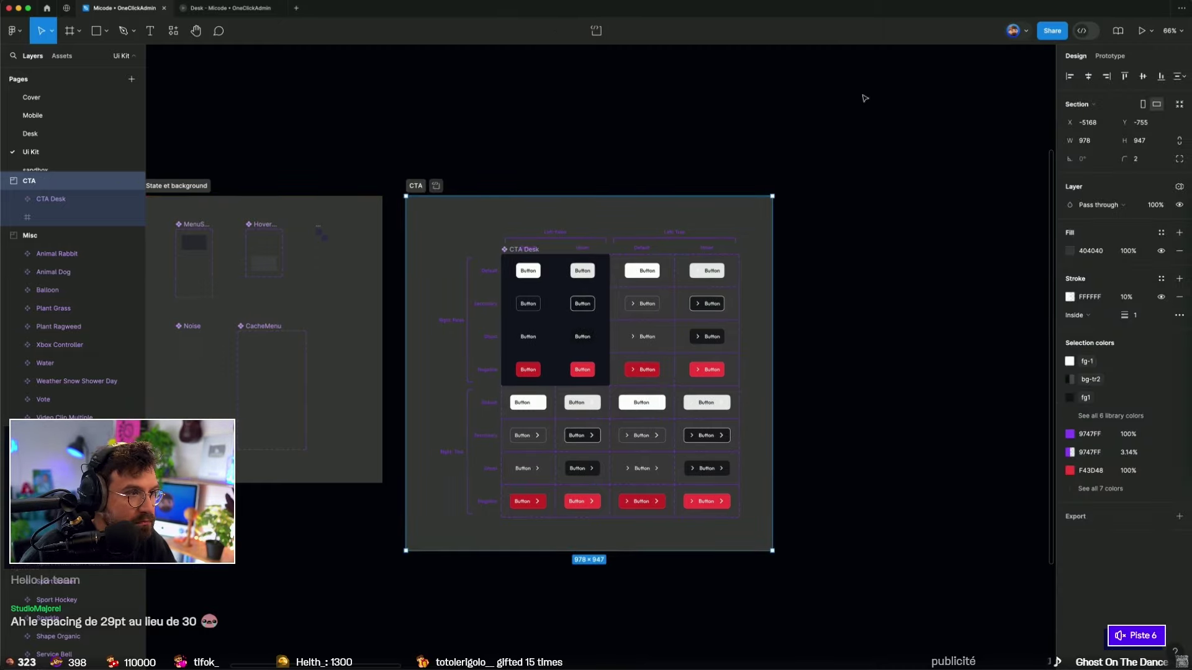
click(623, 204)
Step: Select the remaining UI components and wrap them in an auto-layout frame
scroll(601, 202, down, 3)
scroll(623, 147, right, 5)
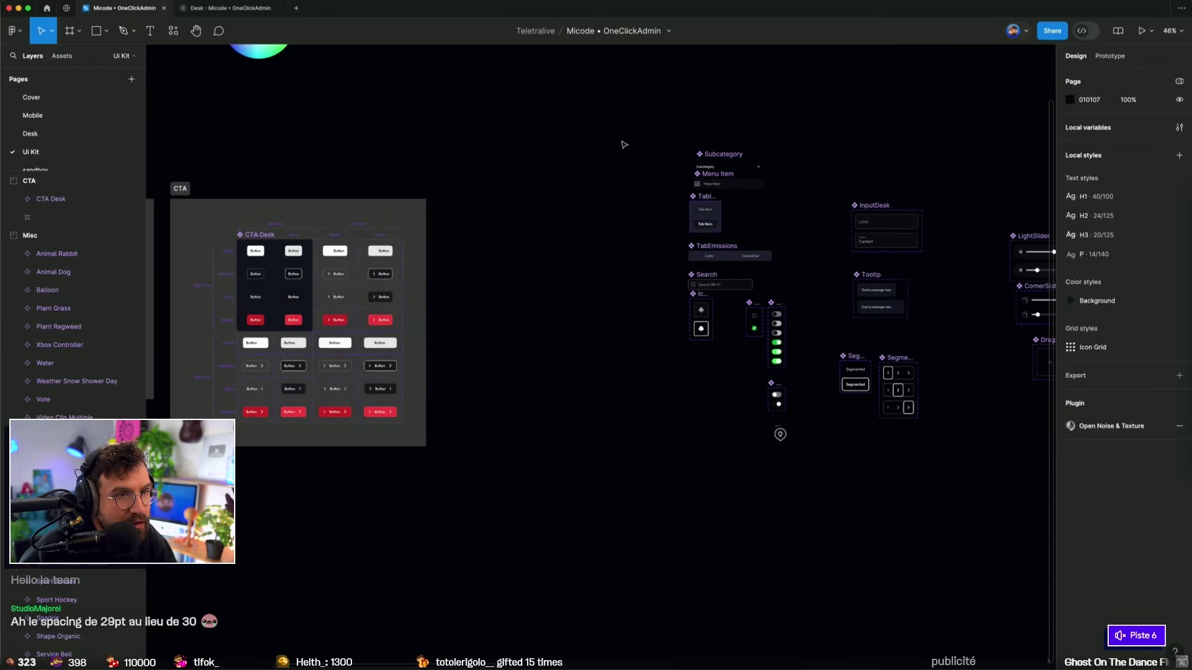
scroll(449, 126, right, 5)
drag(448, 126, 755, 583)
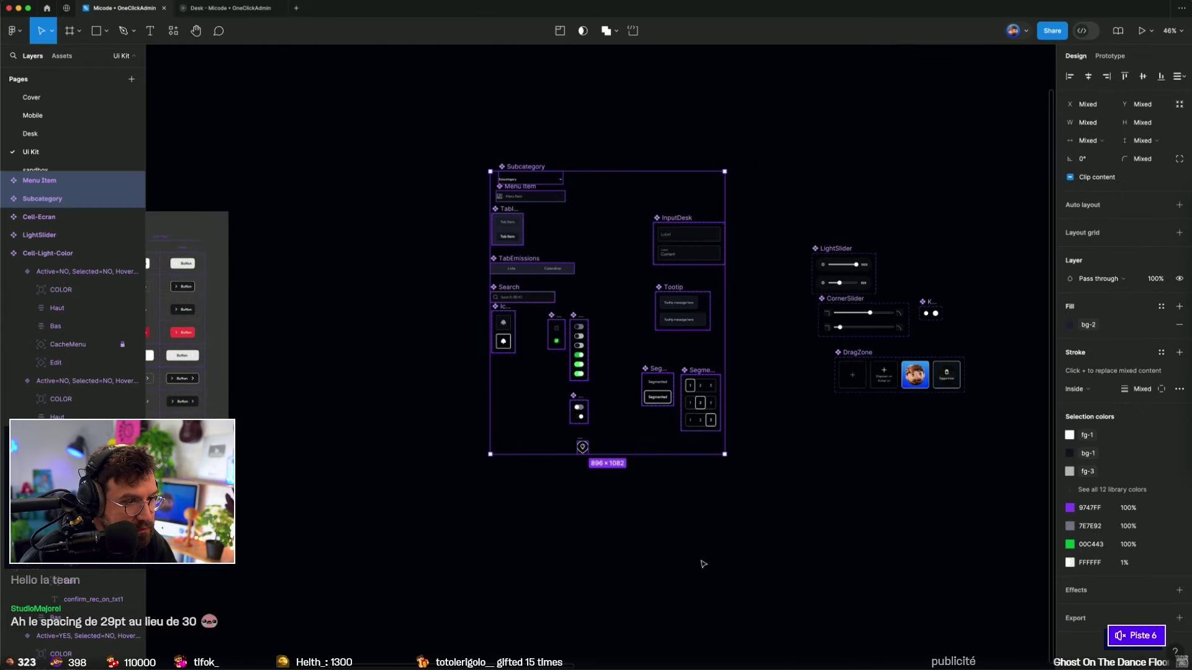
key(shift+a)
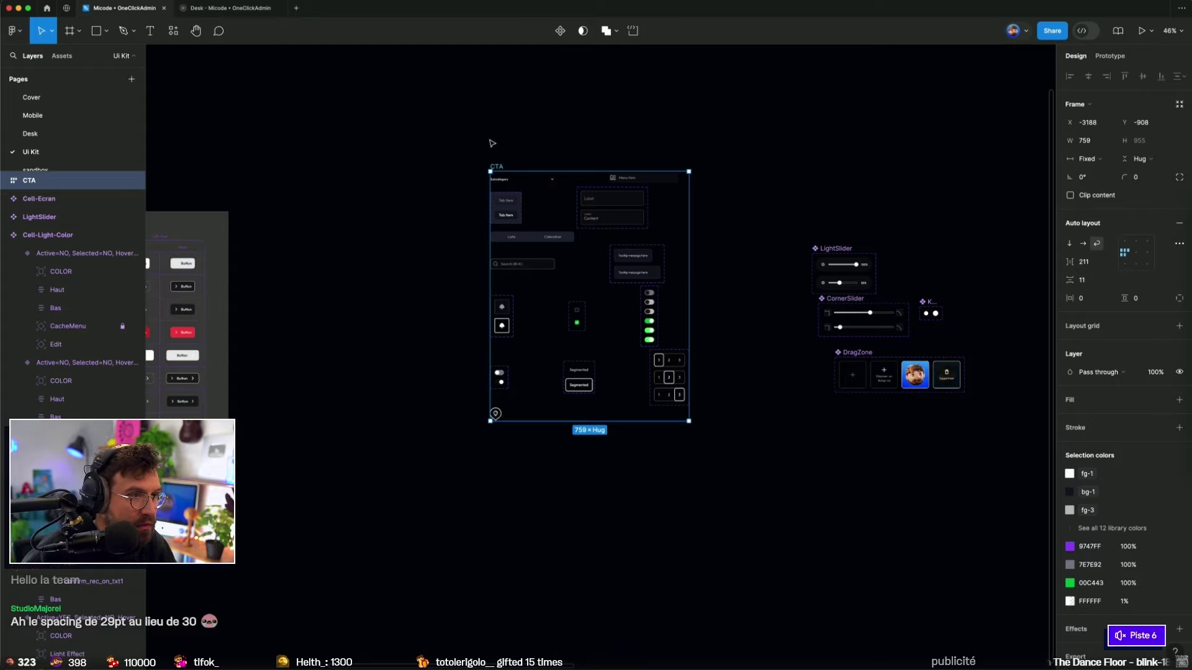
Step: Give the component frame 88 gap, row spacing and padding, placed beside the buttons section
drag(502, 171, 309, 208)
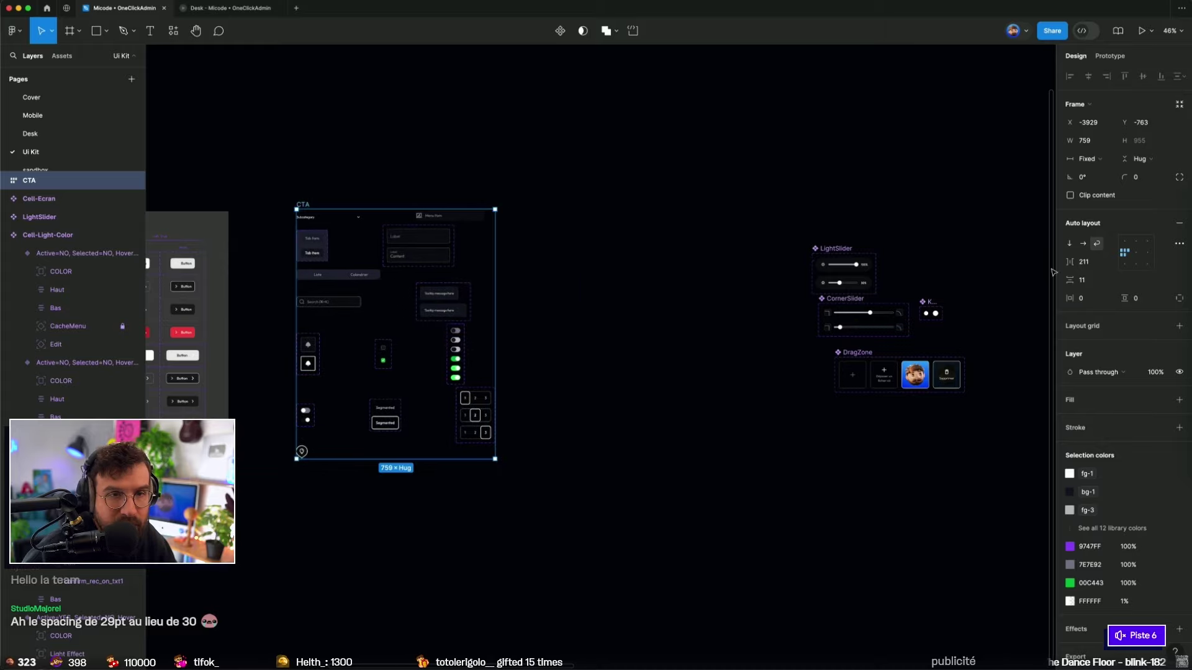
key(Tab)
text(88)
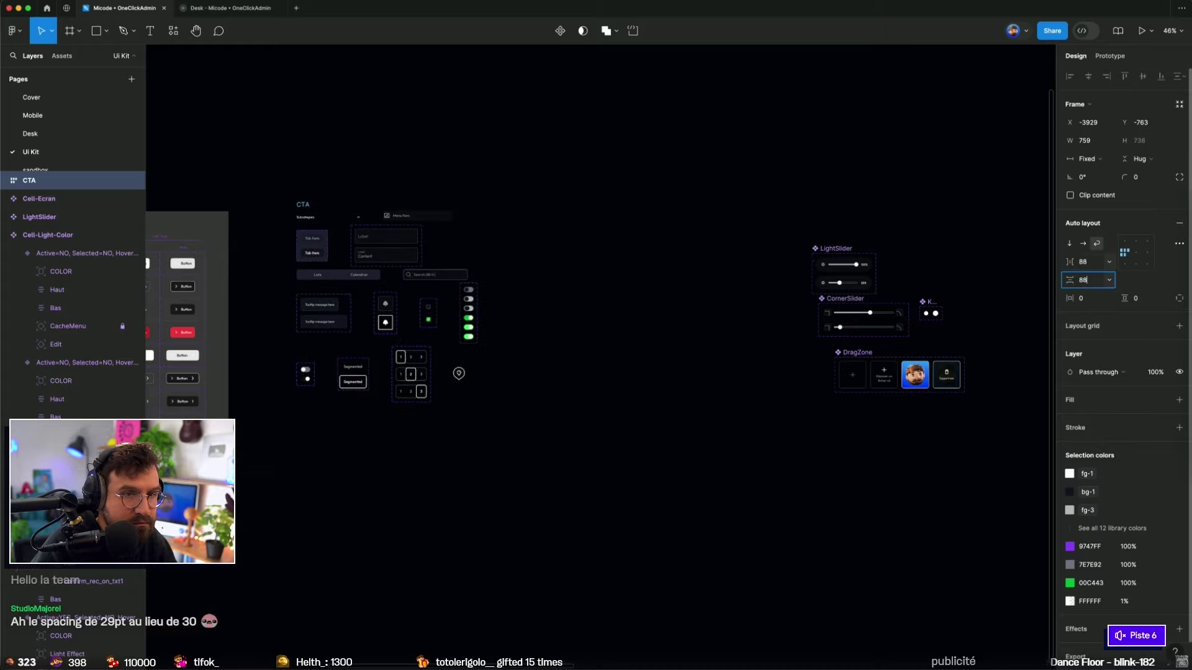
key(Tab)
text(88)
key(Tab)
text(88)
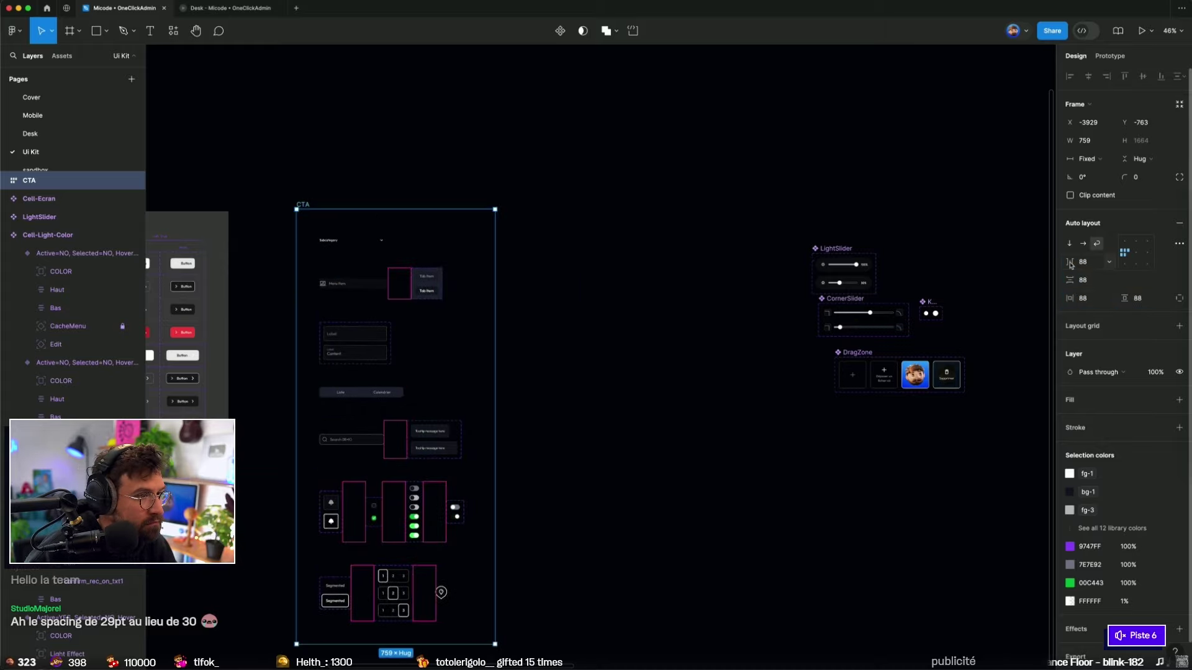
mouse_move(303, 204)
mouse_down()
mouse_move(478, 204)
mouse_move(448, 200)
mouse_up()
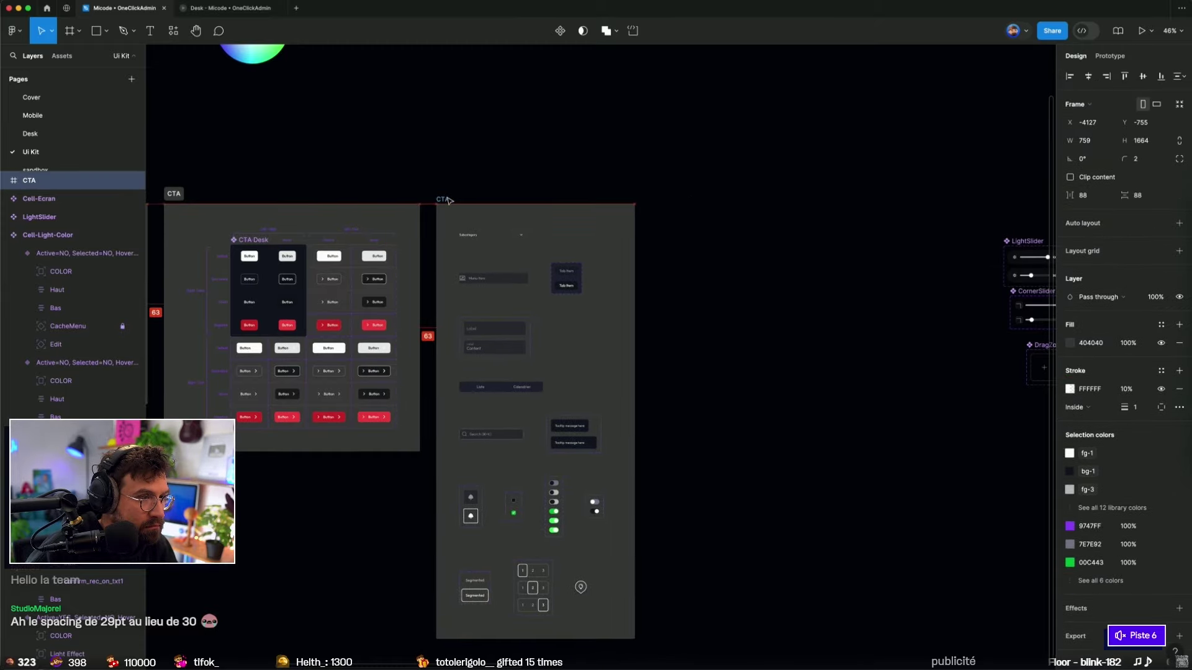
click(611, 456)
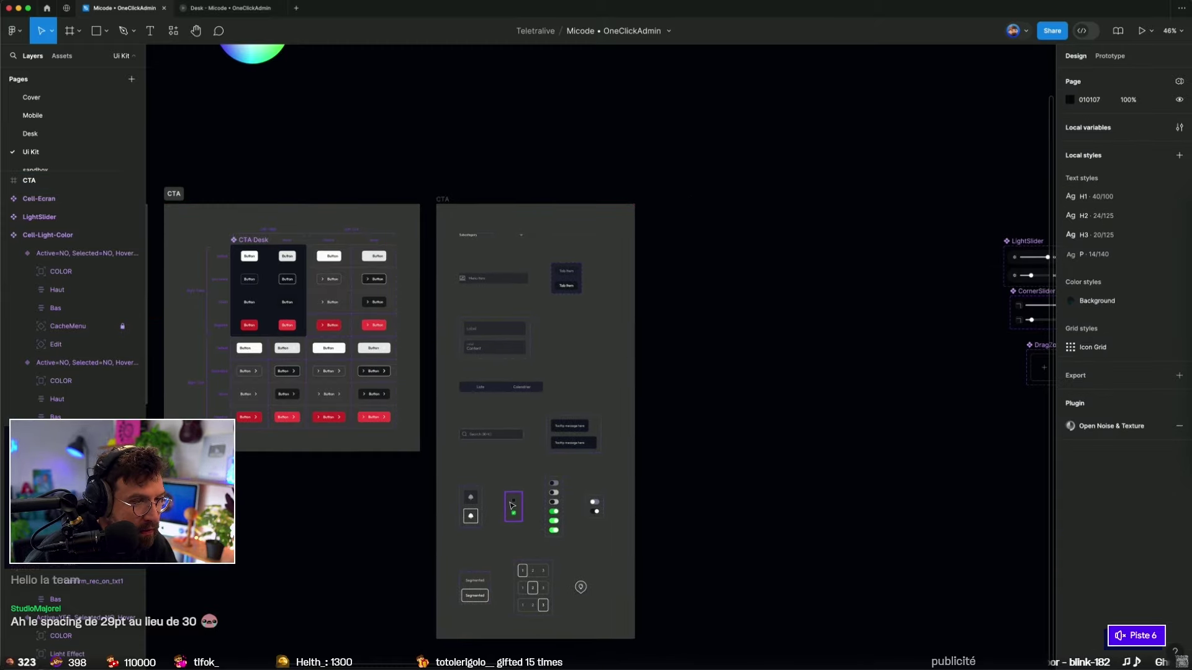
Step: Move the Subcategory and Menu Item components out of the CTA frame
click(503, 244)
scroll(504, 261, up, 3)
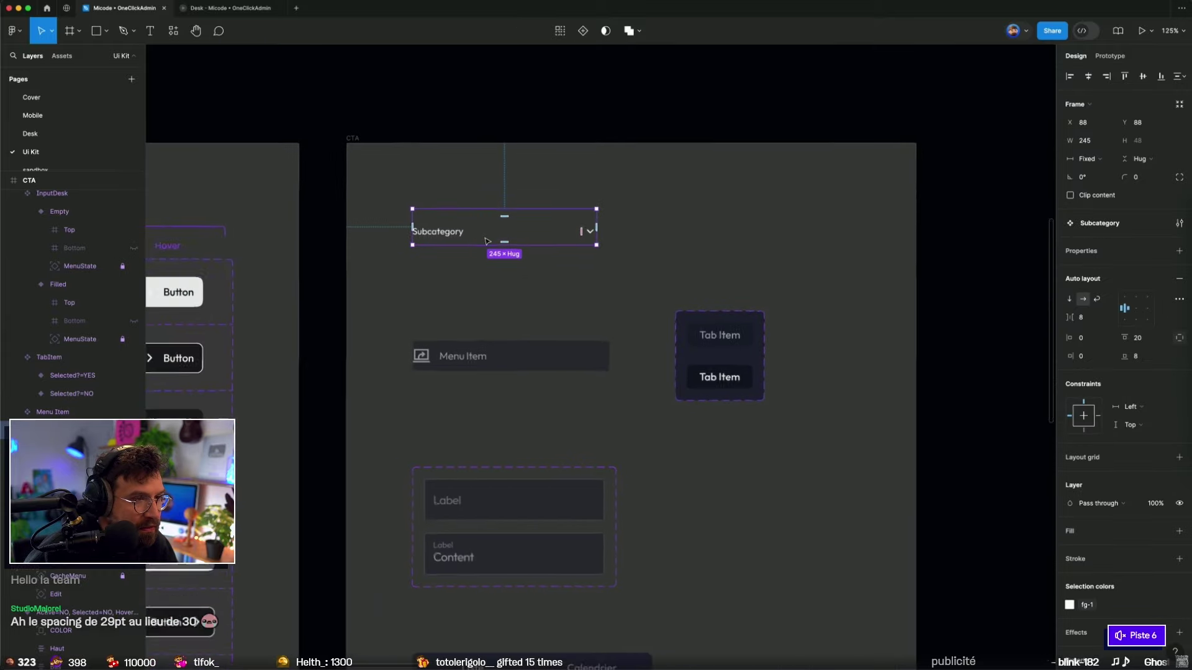
scroll(504, 261, down, 3)
shift+click(504, 283)
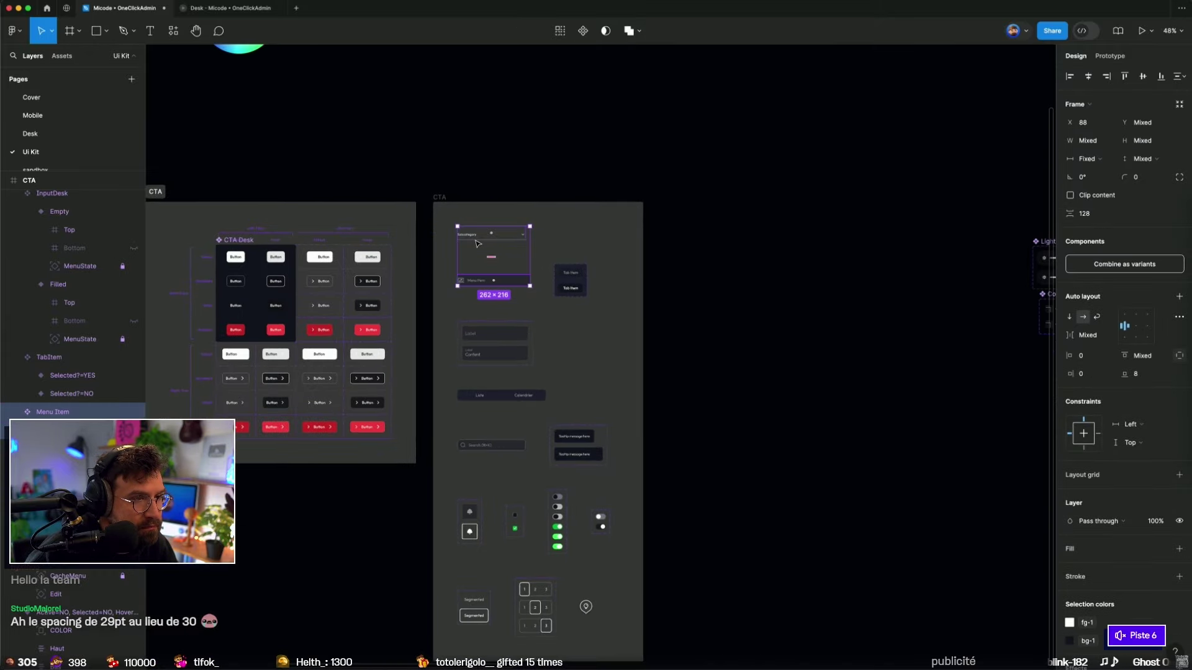
drag(504, 238, 807, 220)
Step: Add auto layout to the CTA frame and lay the Icon Select variants out horizontally
click(438, 200)
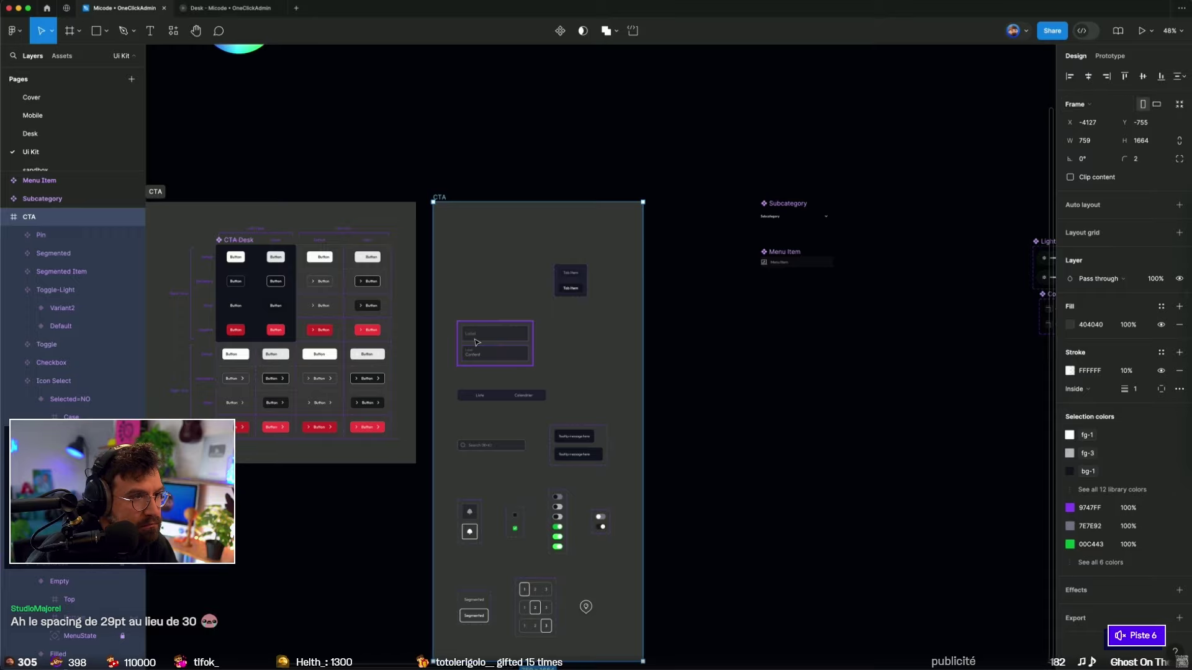
key(shift+a)
click(732, 355)
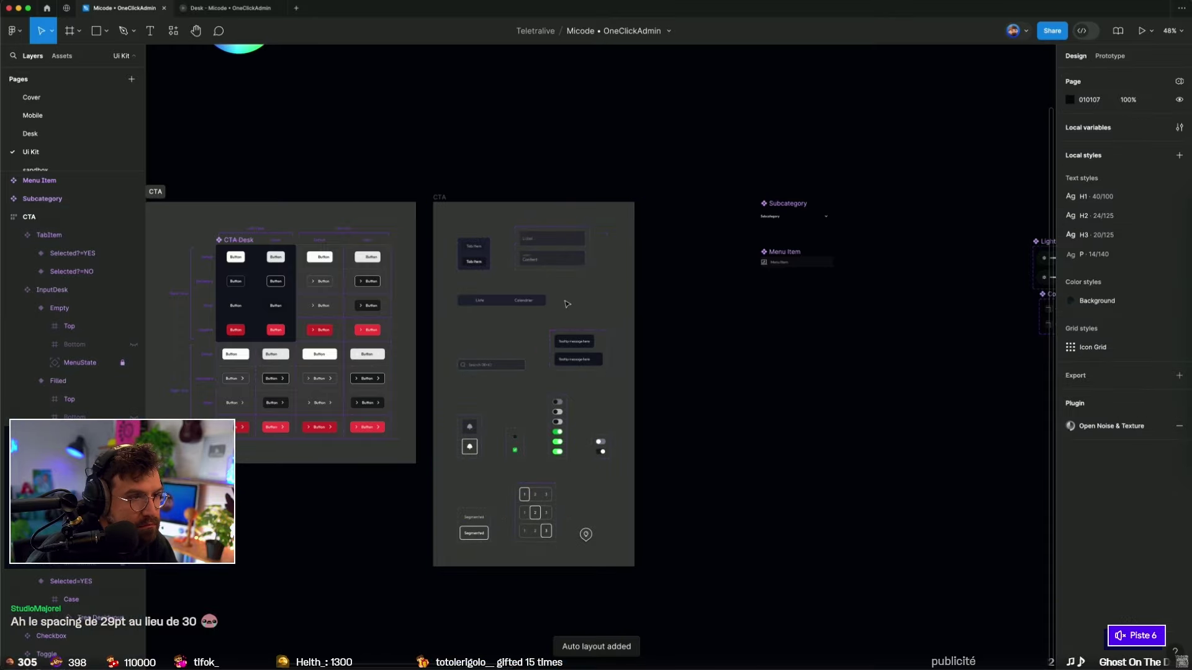
scroll(512, 353, up, 2)
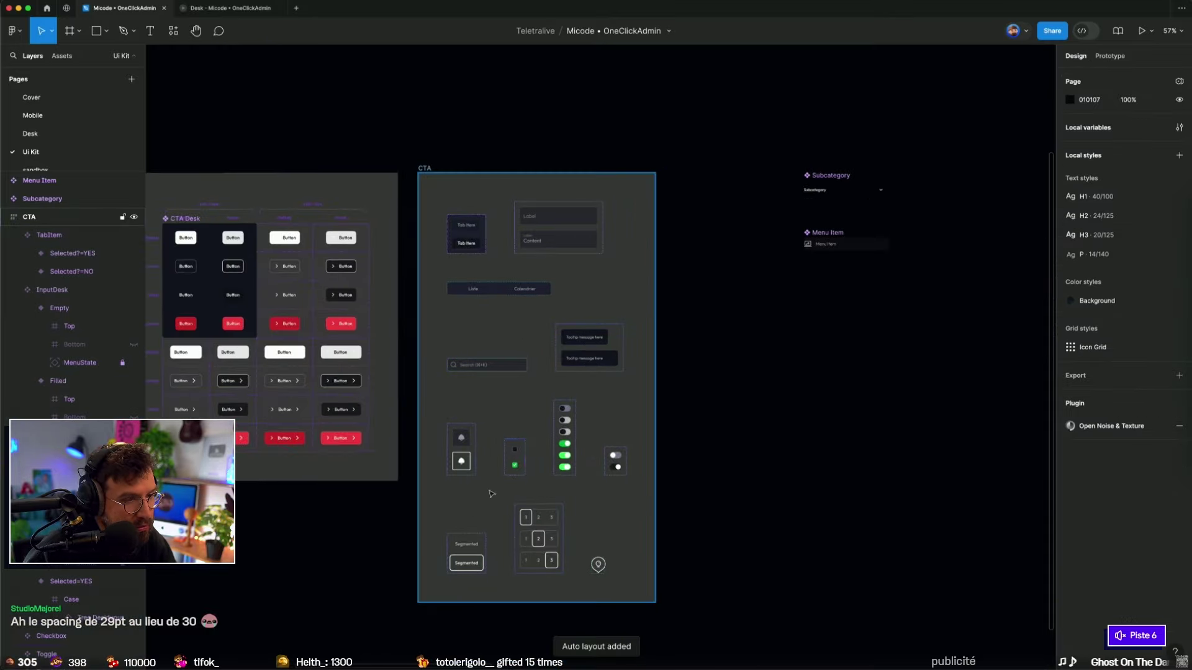
click(515, 457)
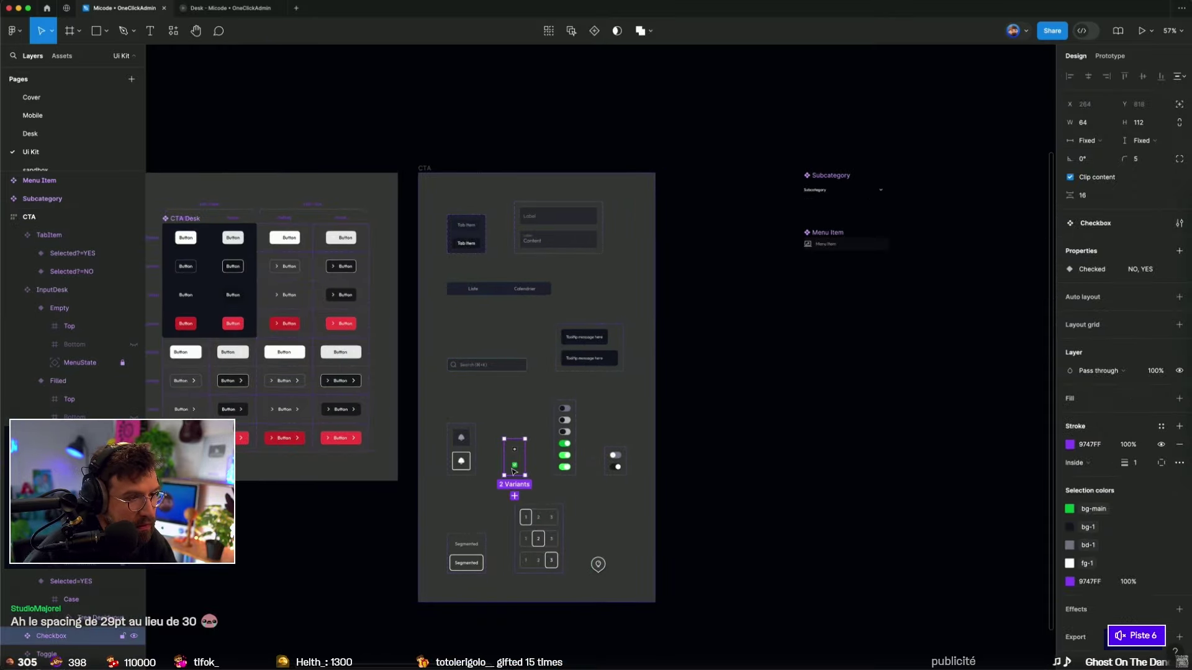
click(473, 452)
click(1083, 317)
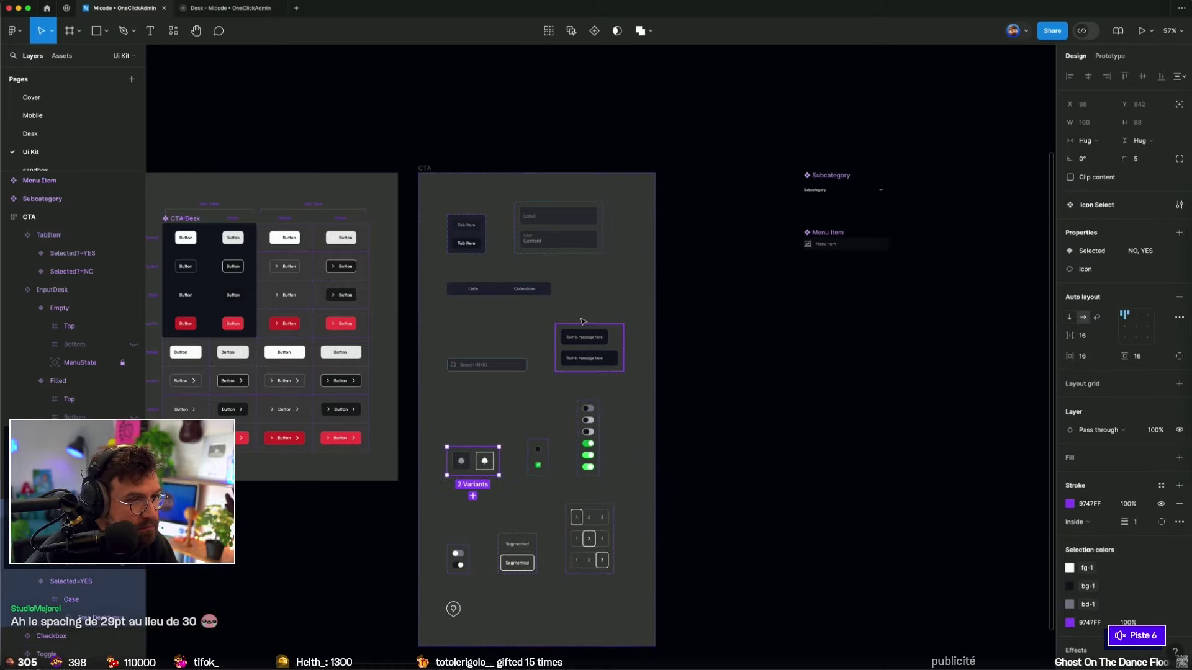
Step: Move the tooltip set out of CTA and shift Segmented two places earlier
click(593, 353)
drag(593, 353, 860, 314)
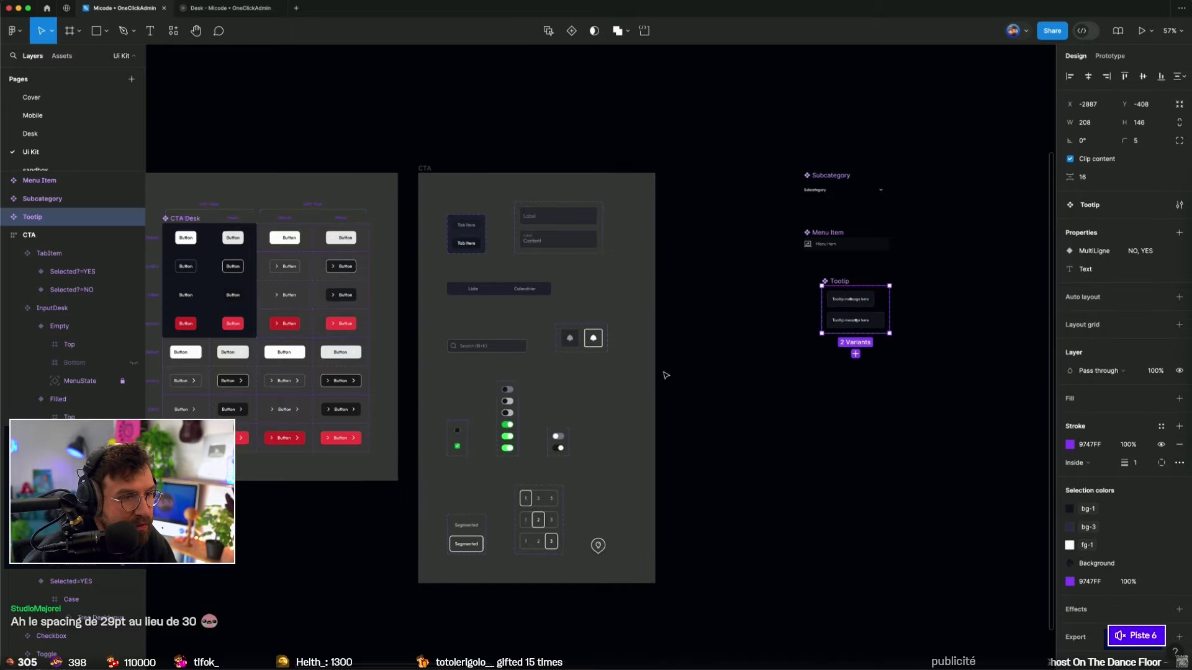
click(597, 546)
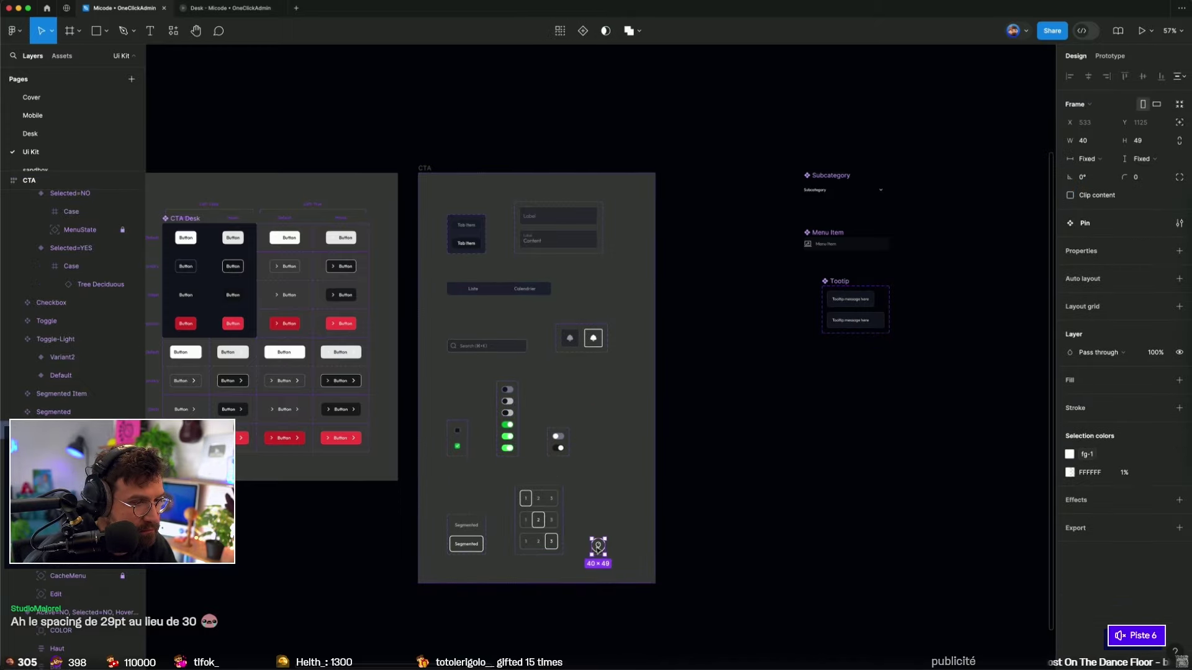
click(465, 533)
key(Left)
key(Left)
key(Left)
key(Left)
key(Left)
key(Left)
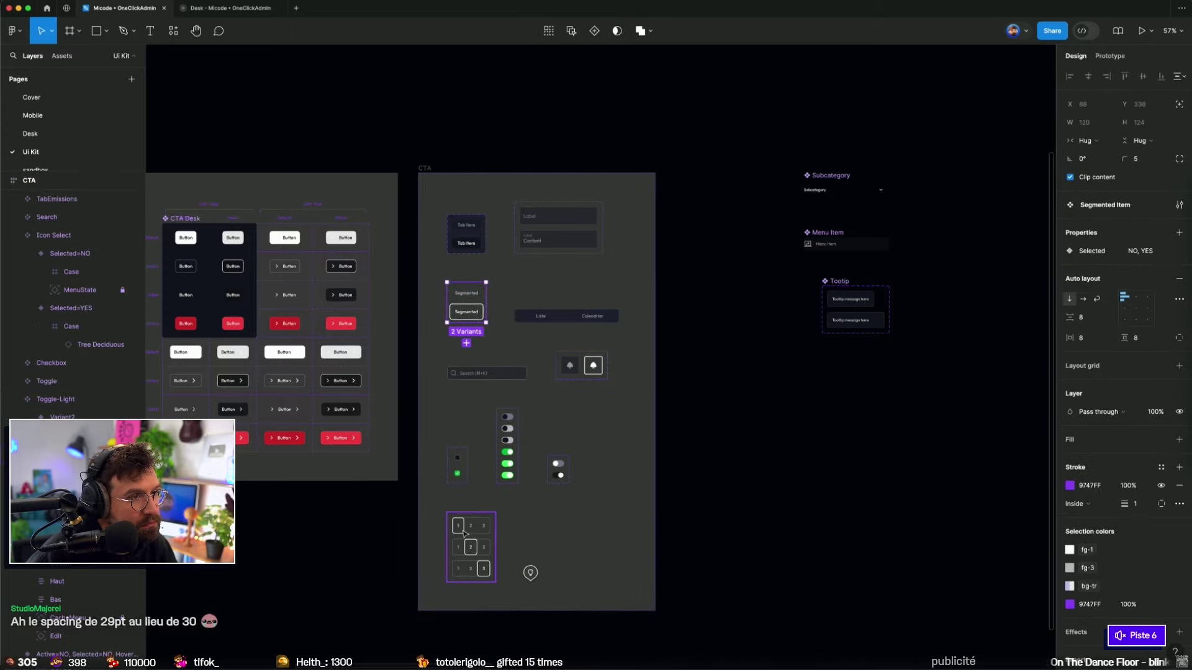
key(Left)
key(Left)
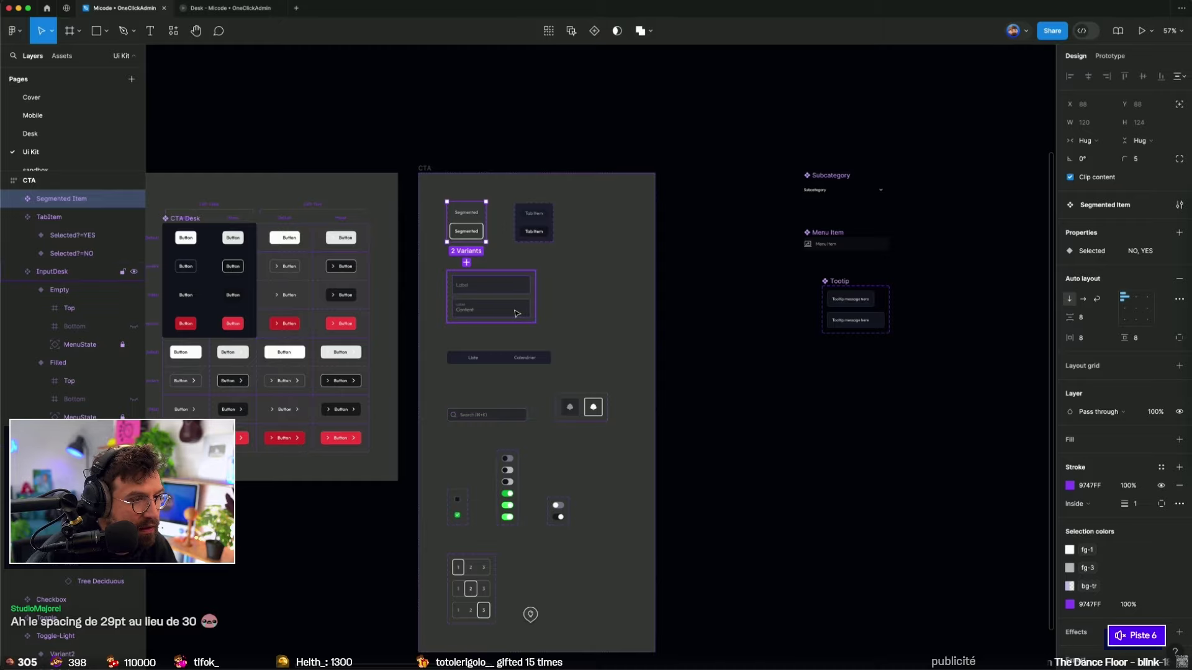
Step: Move the InputDesk set out of the CTA frame beside the other extracted sets
click(516, 314)
drag(502, 306, 735, 209)
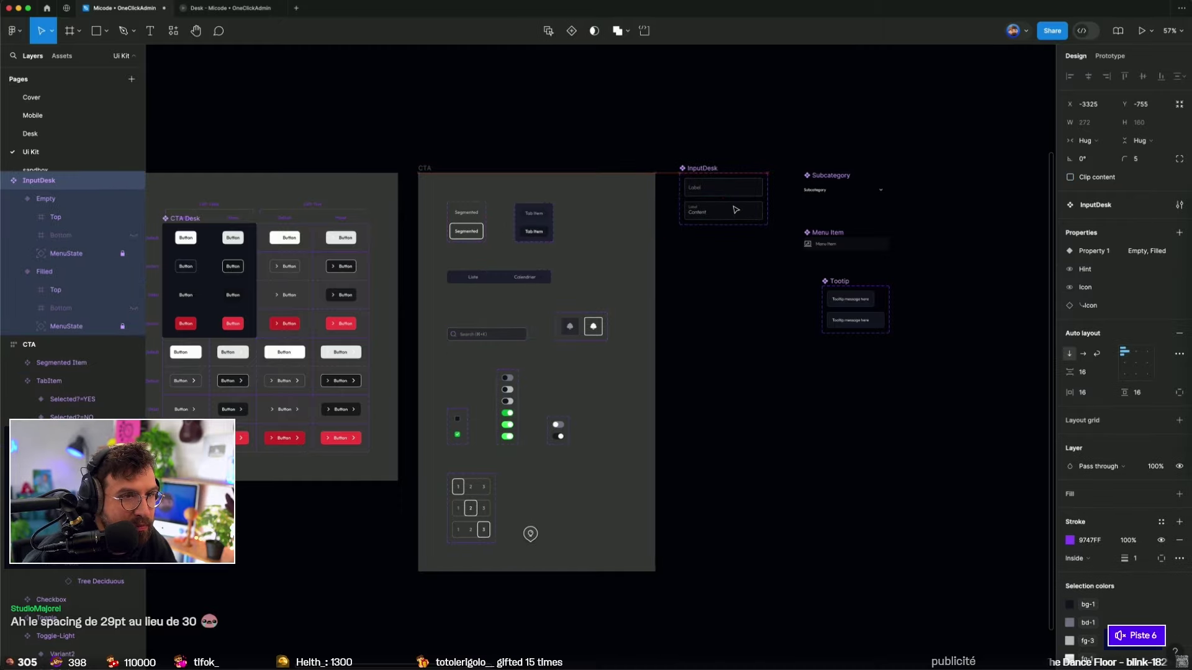
mouse_move(817, 134)
mouse_down()
mouse_move(877, 321)
mouse_move(952, 346)
mouse_up()
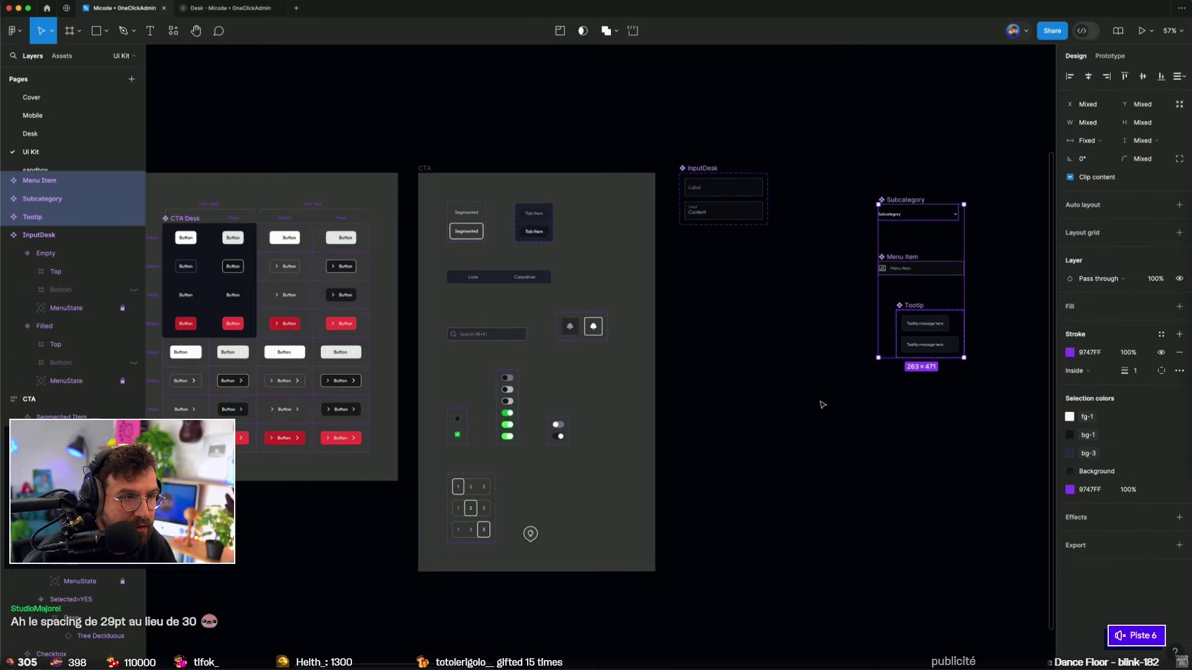
click(516, 338)
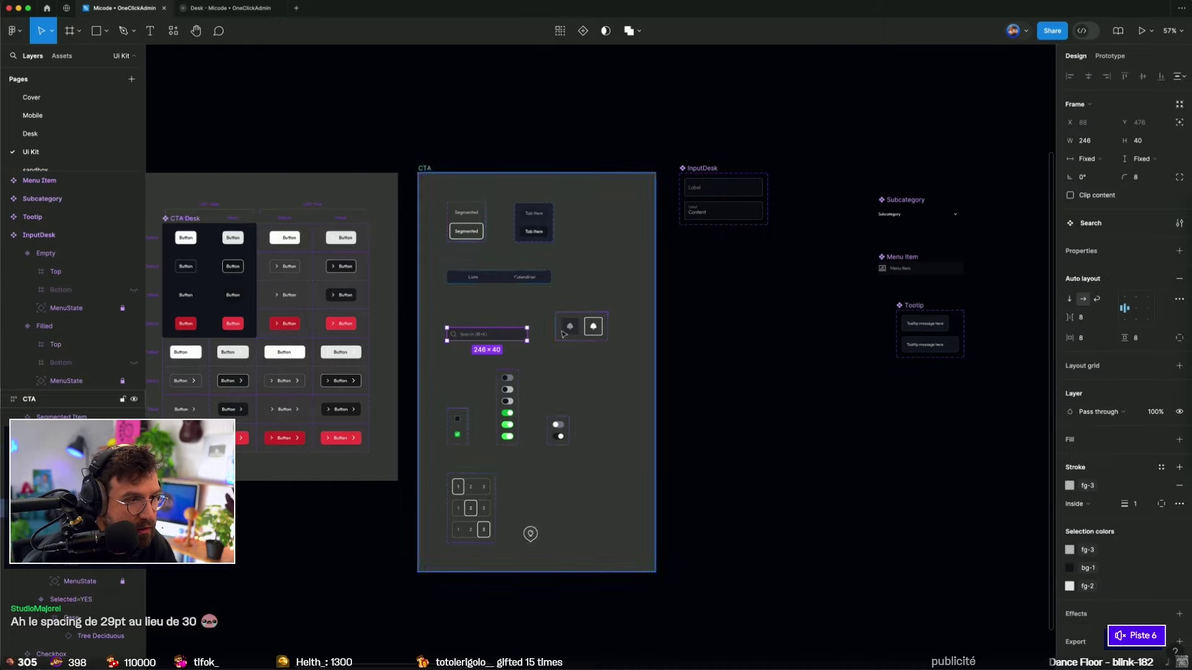
Step: Give the Checkbox and Toggle-Light sets horizontal auto layout
click(455, 423)
key(shift+a)
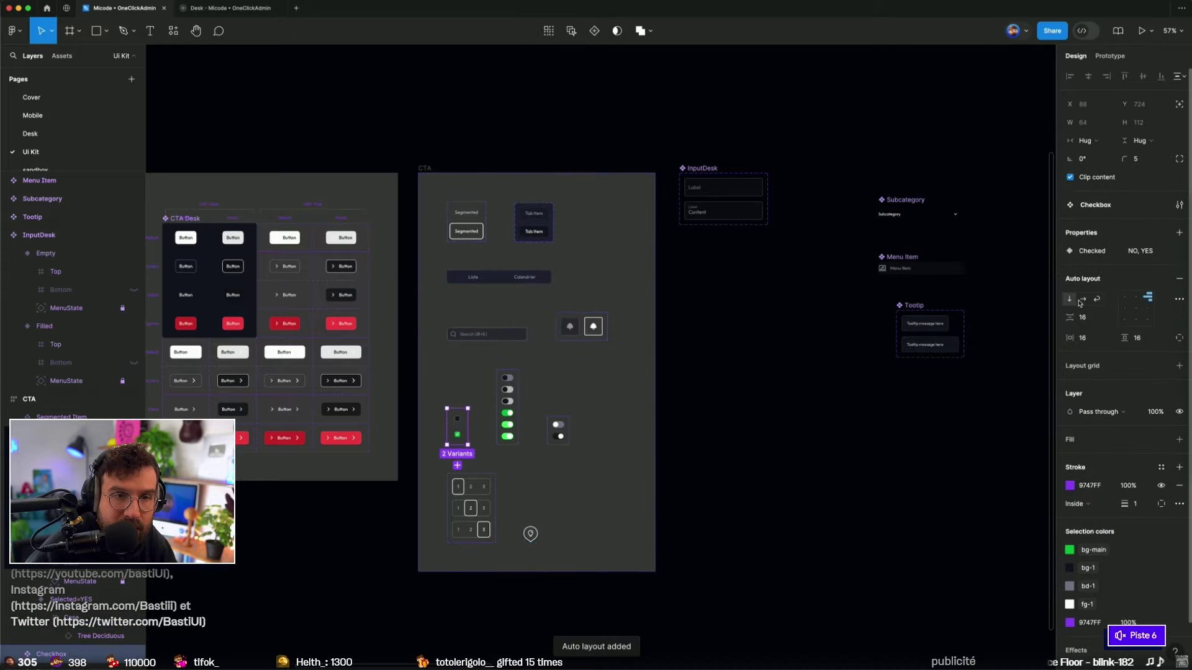
click(1081, 299)
key(Tab)
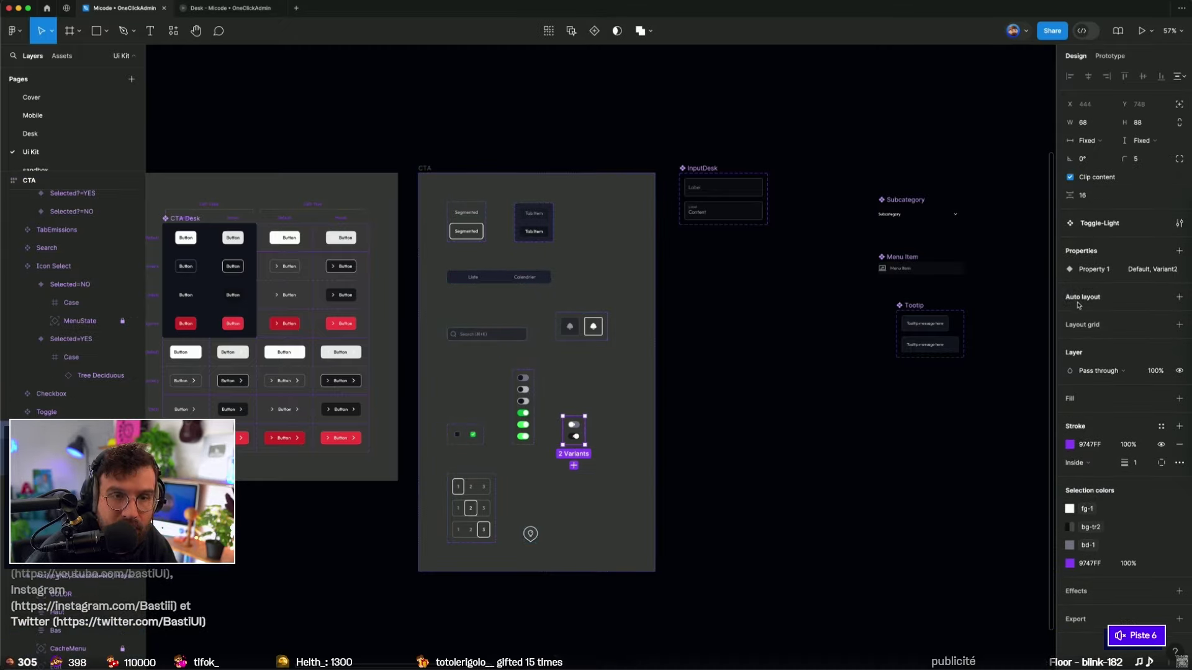
key(shift+a)
click(1083, 299)
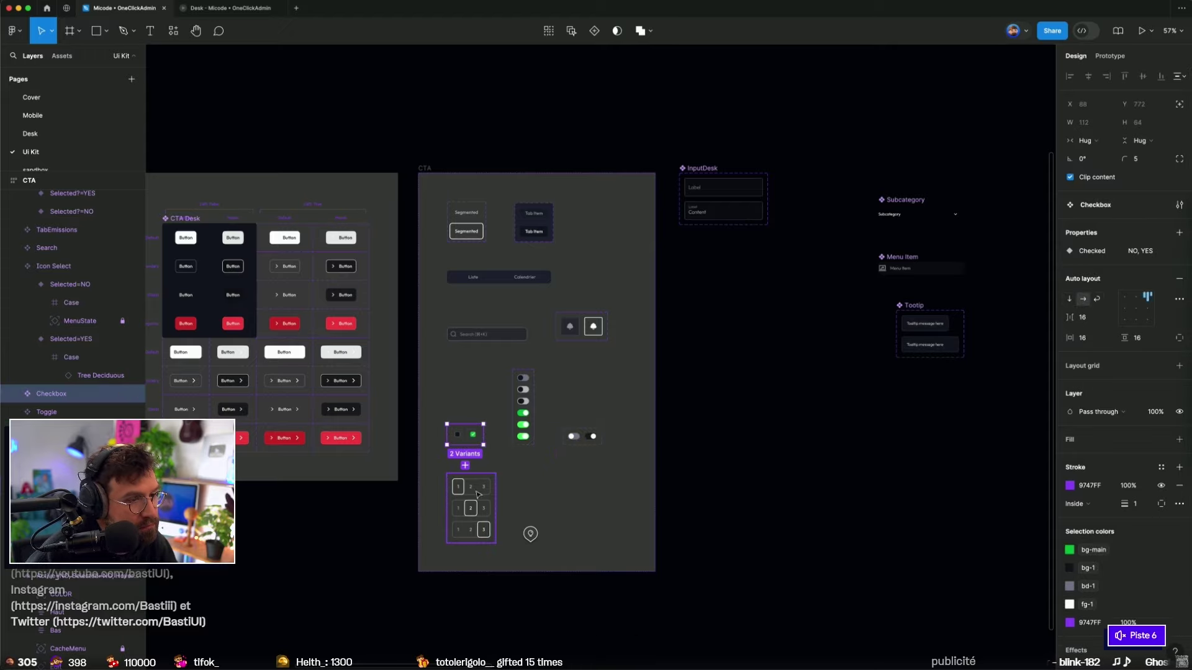
Step: Move the Segmented 1, 2, 3 set to the top of CTA and try repositioning TabEmissions
drag(471, 508, 549, 460)
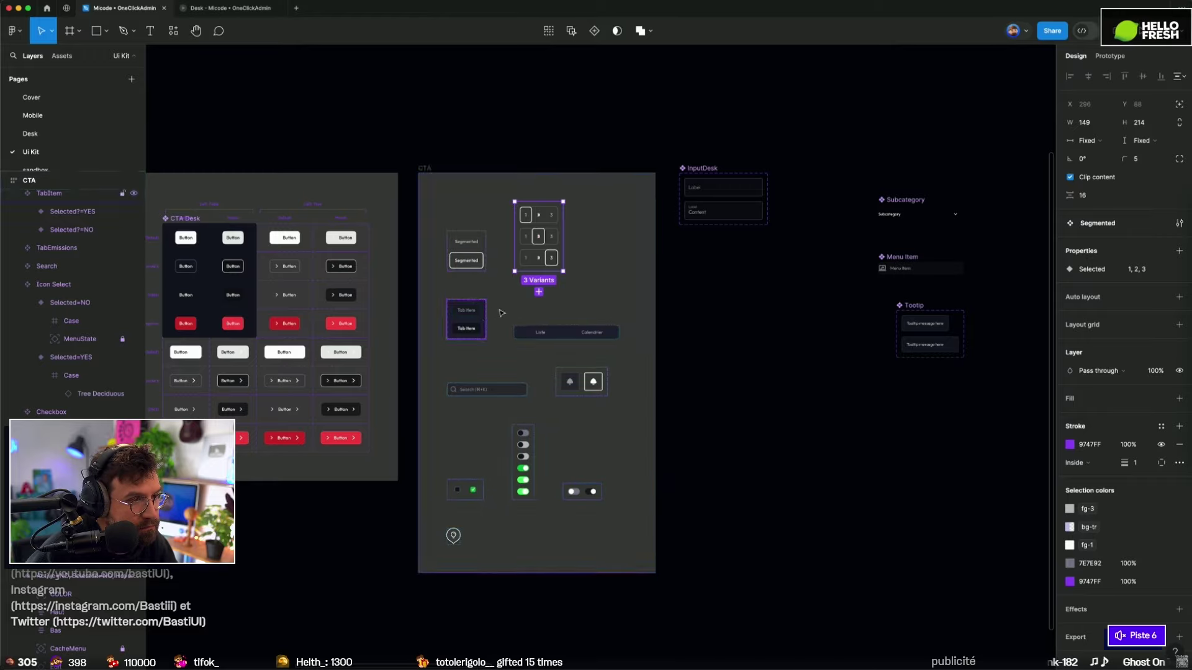
click(548, 338)
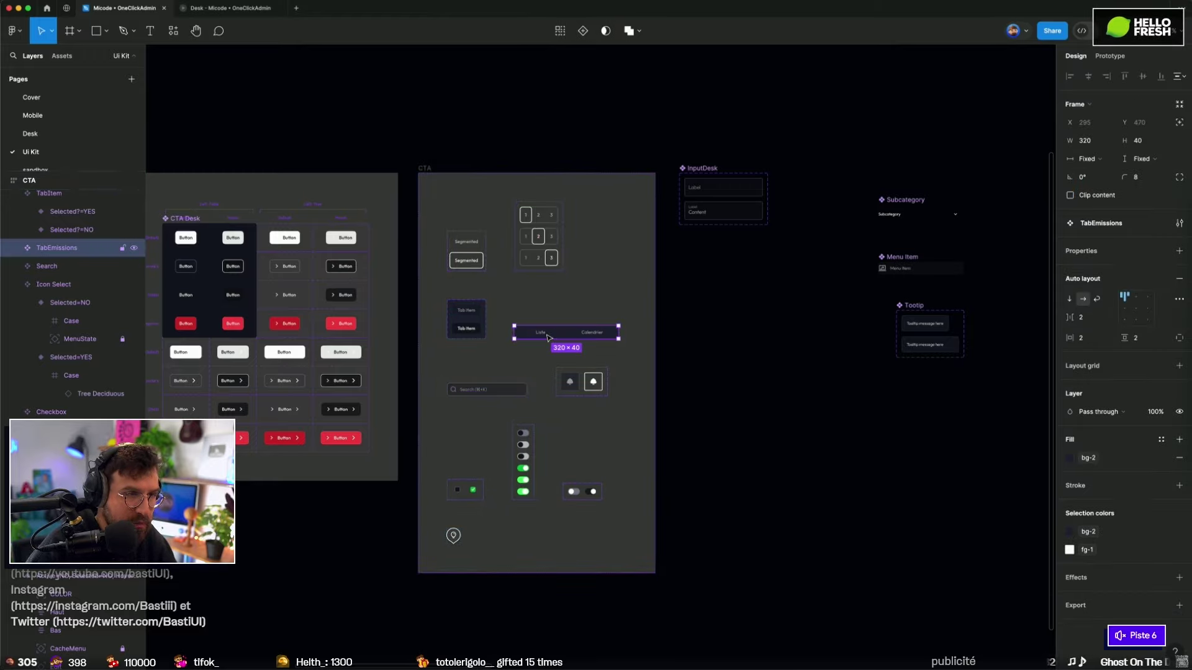
drag(548, 339, 584, 335)
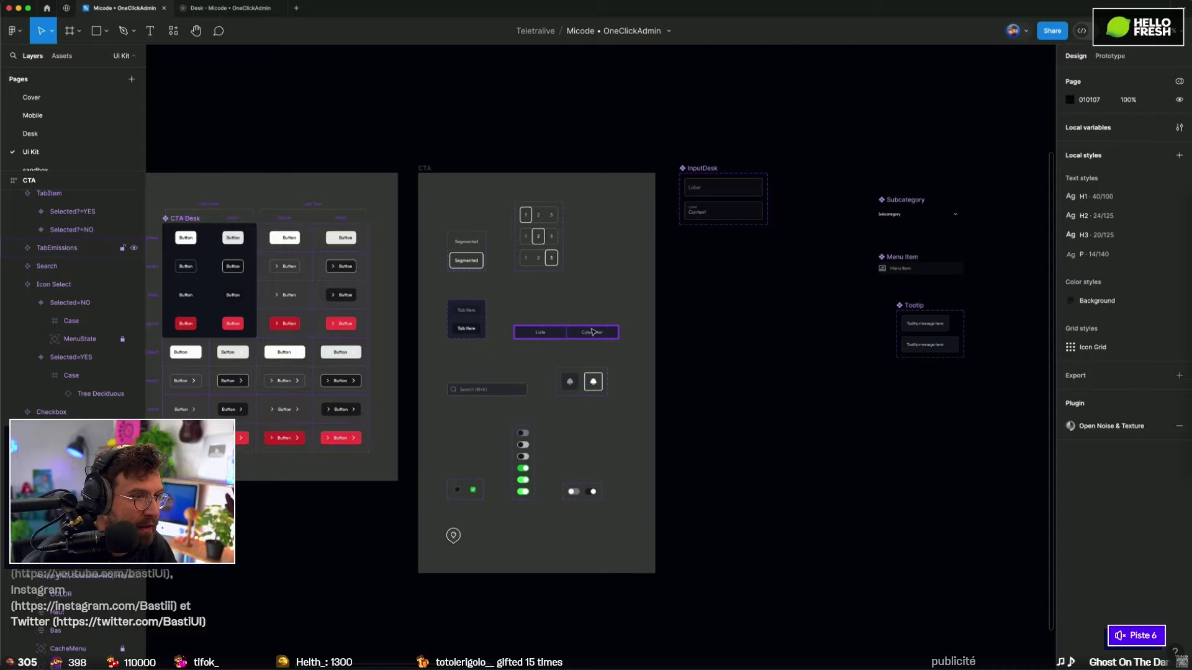
key(Page_Up)
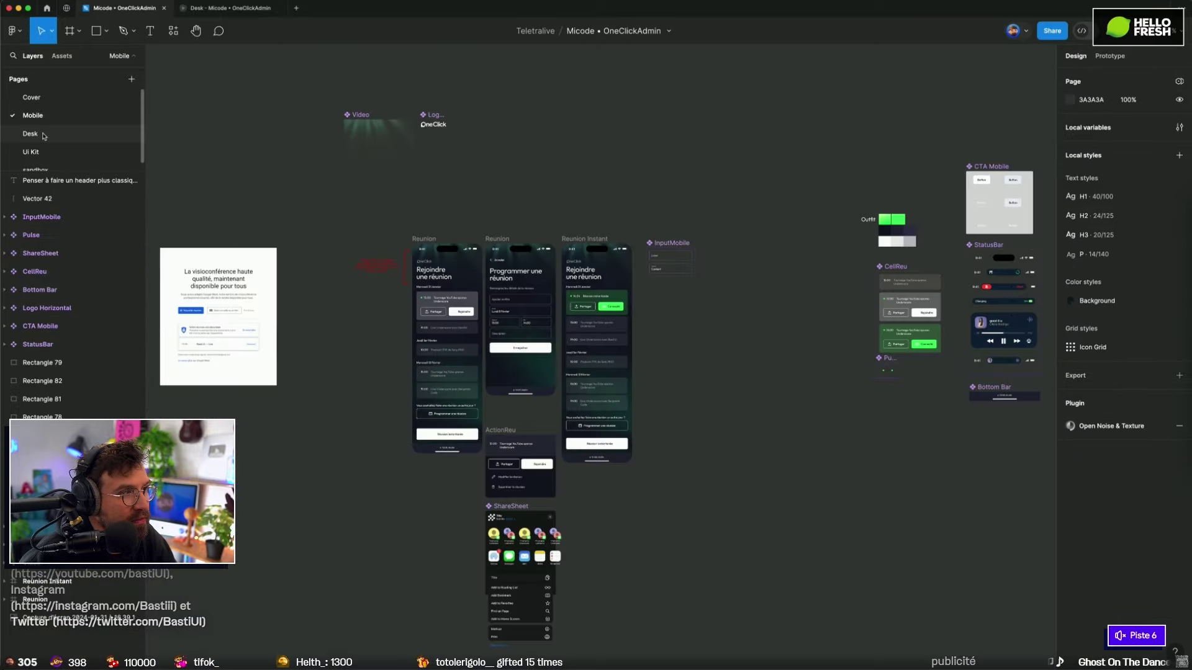
Step: Drag TabEmissions out above the 150 Mes emissions Calendrier screen, then return to Ui Kit
scroll(554, 327, up, 3)
scroll(537, 452, up, 2)
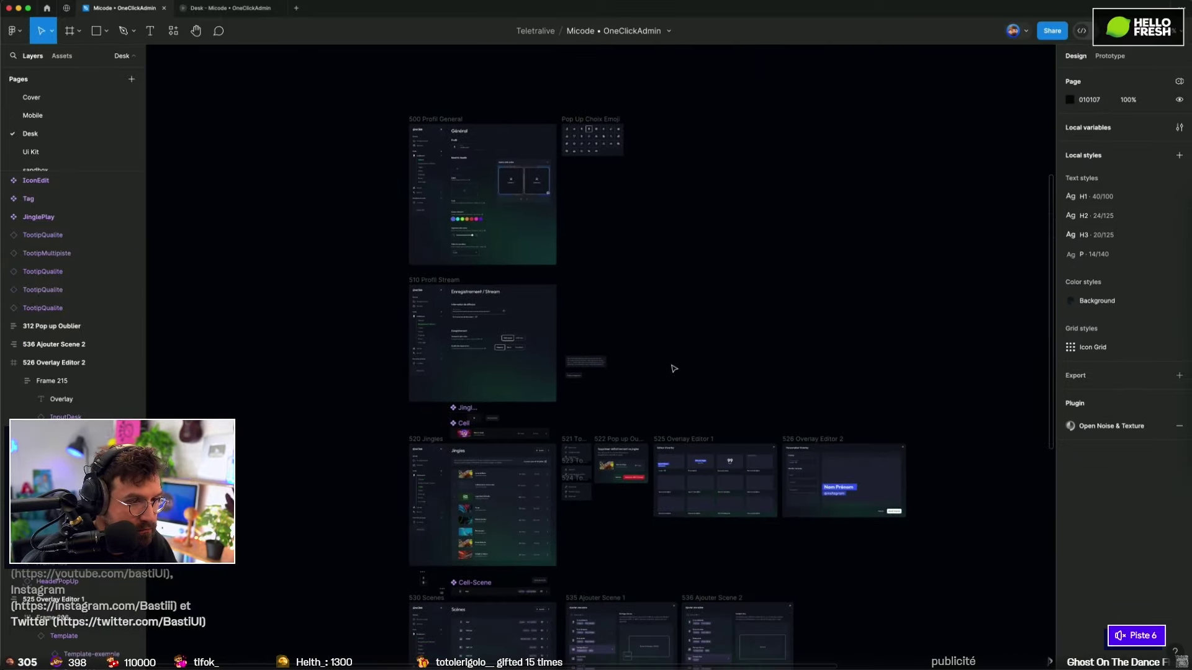
scroll(670, 366, up, 3)
scroll(657, 373, up, 3)
scroll(737, 264, down, 5)
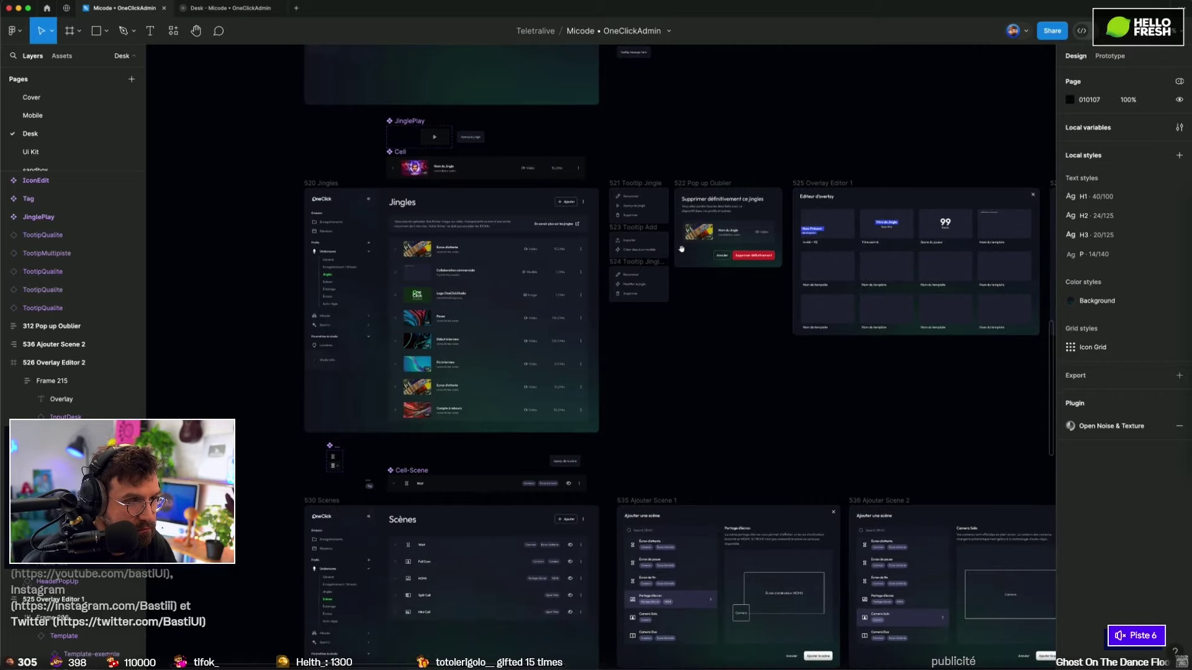
scroll(682, 335, up, 5)
scroll(701, 435, up, 3)
scroll(732, 422, down, 3)
scroll(747, 394, right, 5)
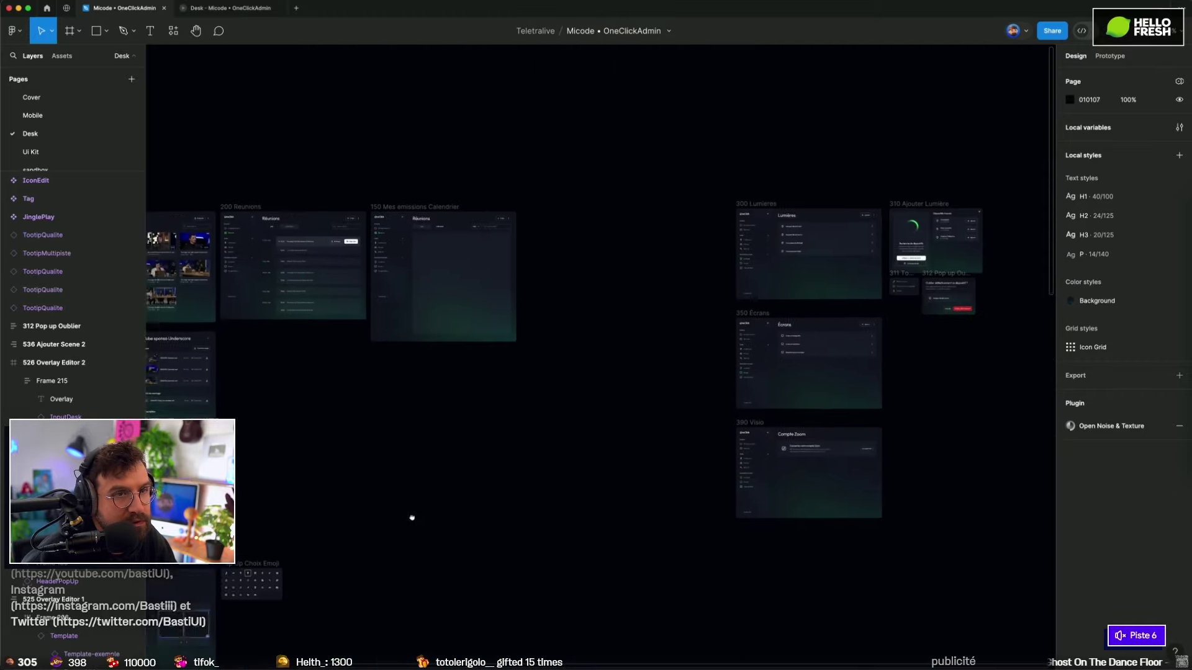
scroll(1024, 224, up, 3)
scroll(584, 347, up, 2)
click(596, 359)
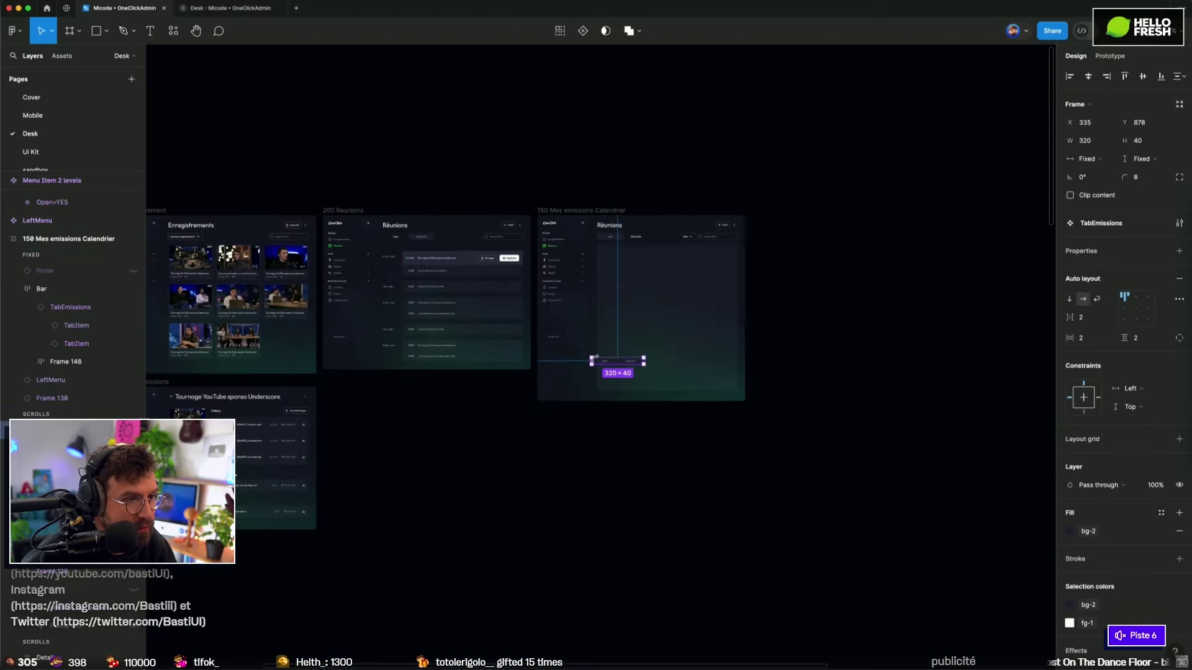
drag(623, 365, 611, 181)
key(Escape)
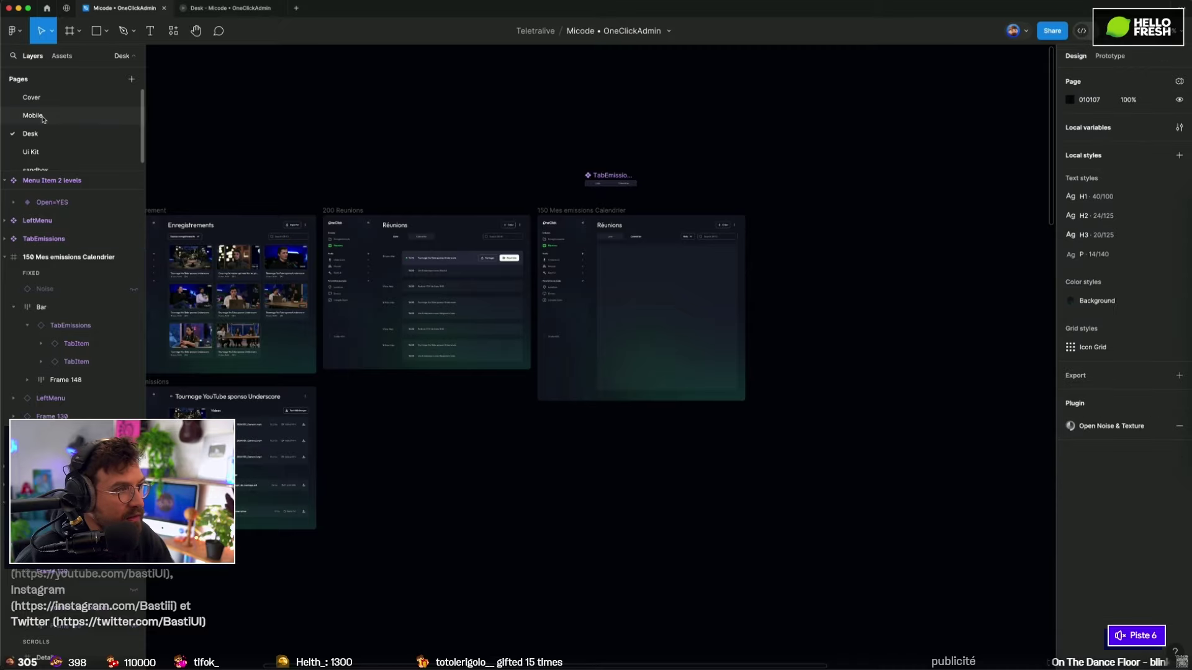
click(42, 98)
click(43, 152)
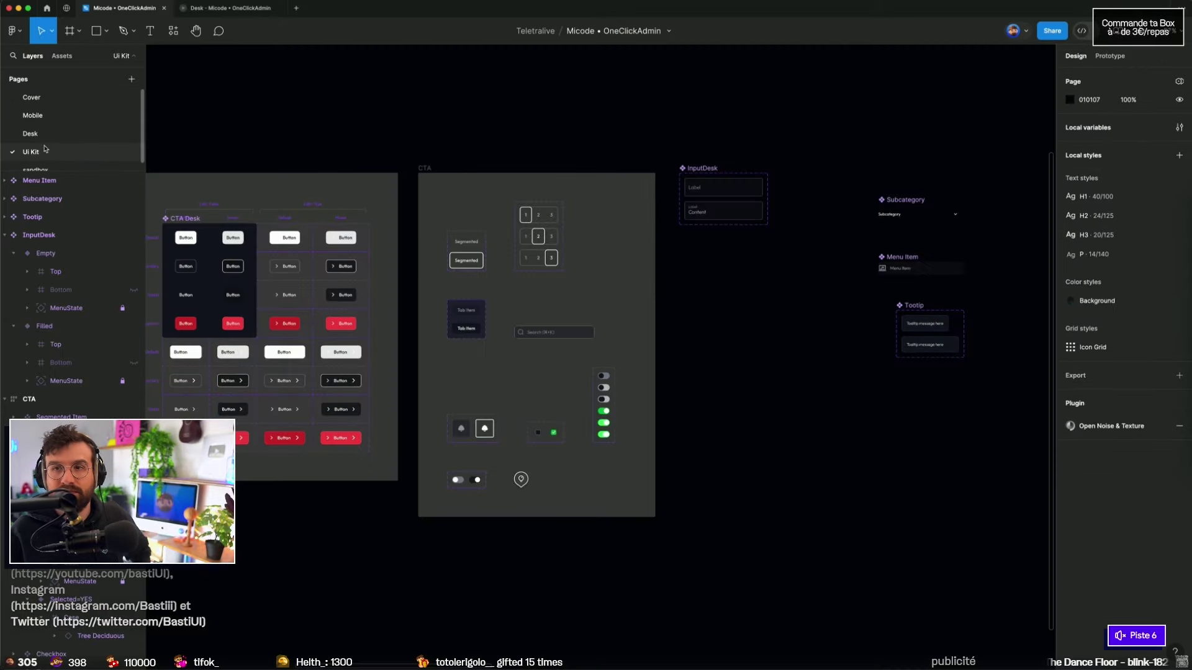
Step: Move the Toggle-Light set two slots earlier in the CTA layout
scroll(620, 410, up, 3)
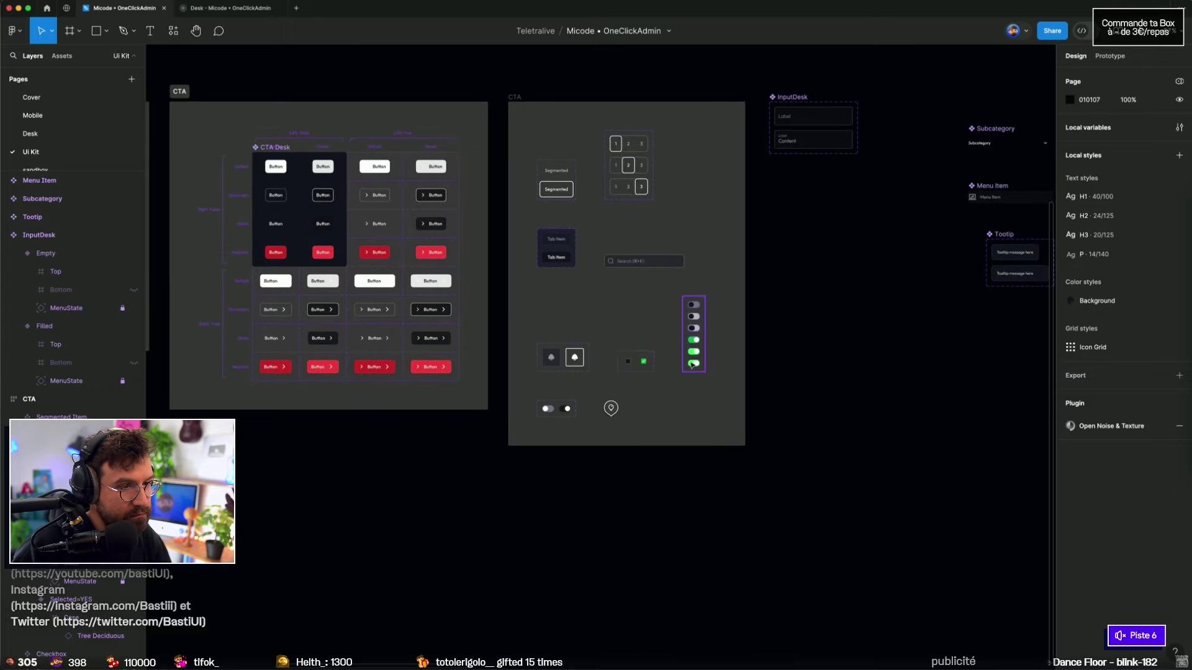
scroll(573, 431, up, 3)
click(573, 431)
click(506, 434)
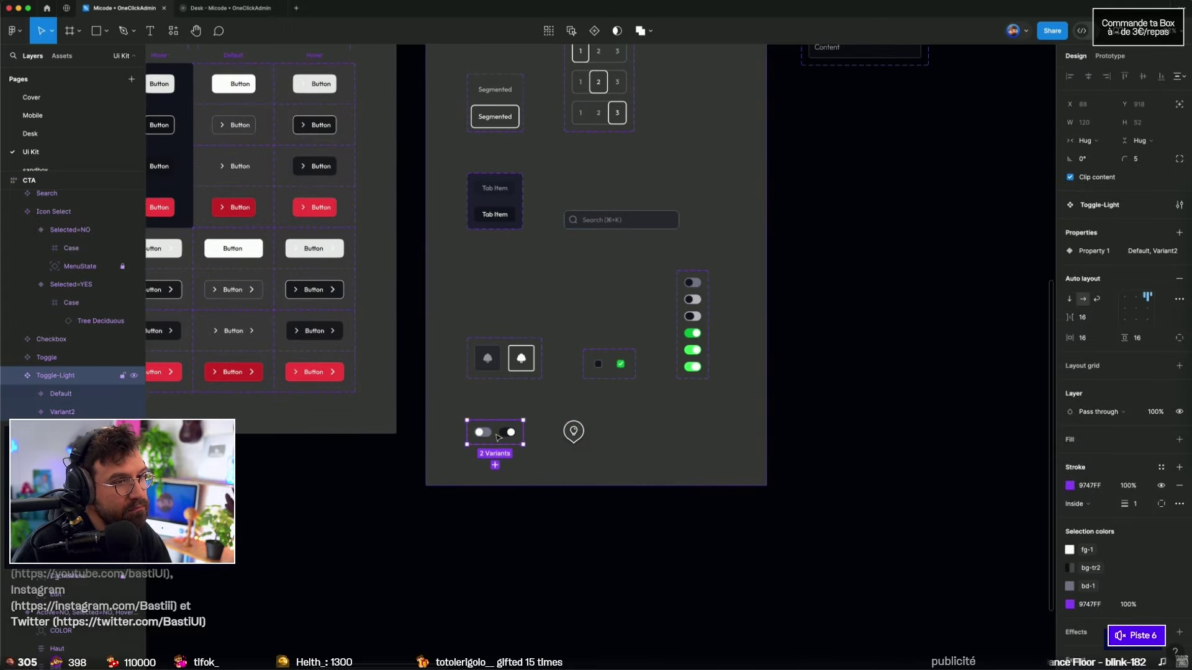
scroll(581, 407, up, 4)
key(Left)
key(Left)
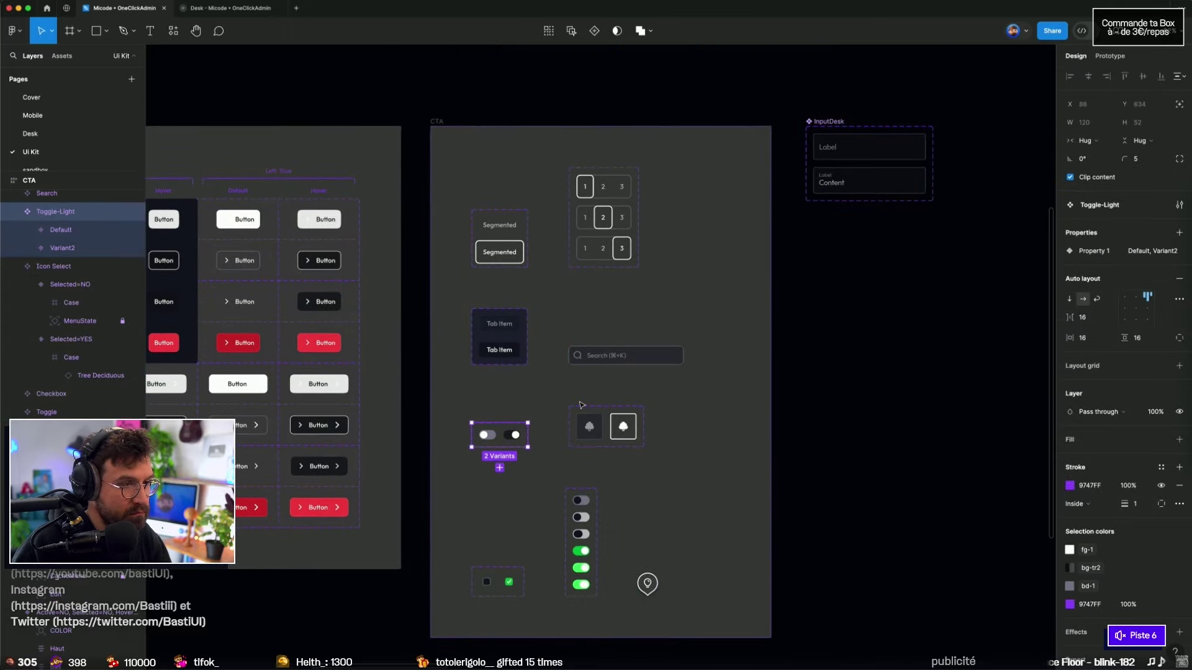
key(Left)
key(Left)
key(Left)
Step: Lay out the TabItem and Segmented variants horizontally with auto layout
click(605, 363)
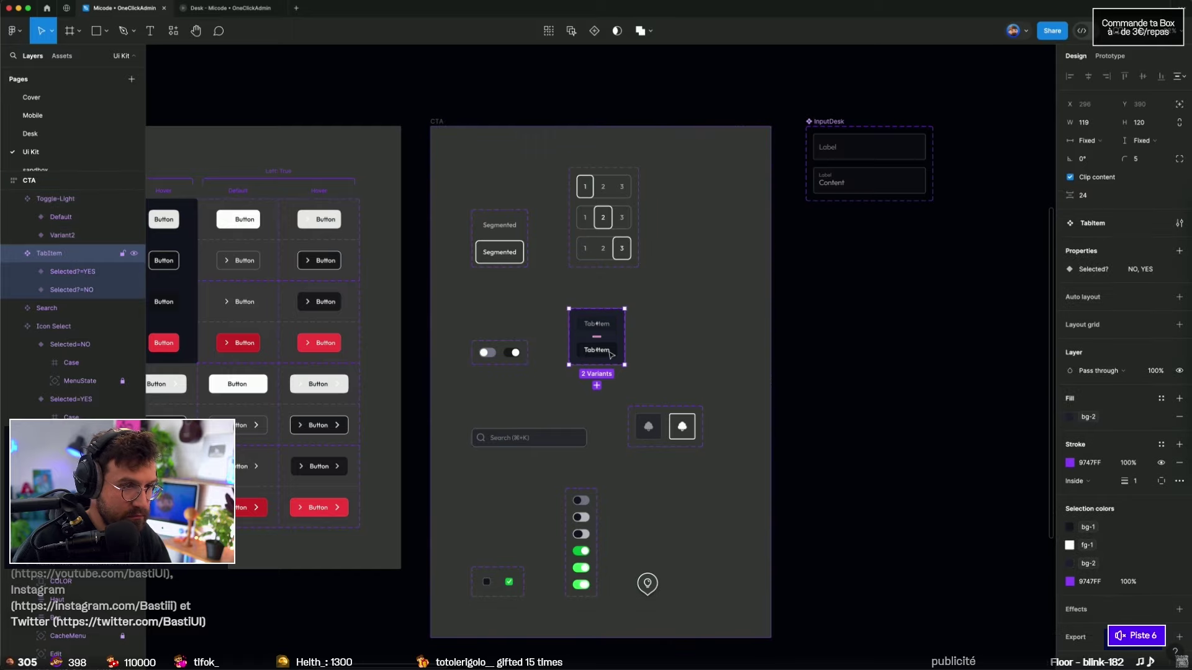
key(shift+a)
click(1081, 299)
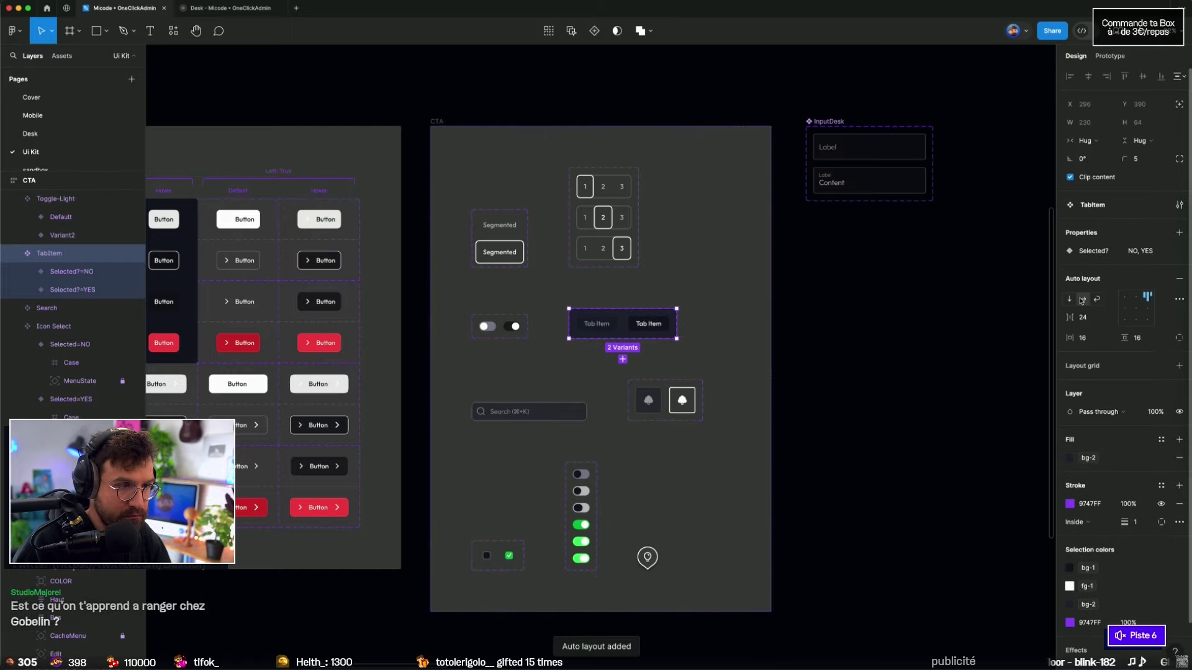
click(779, 366)
click(500, 239)
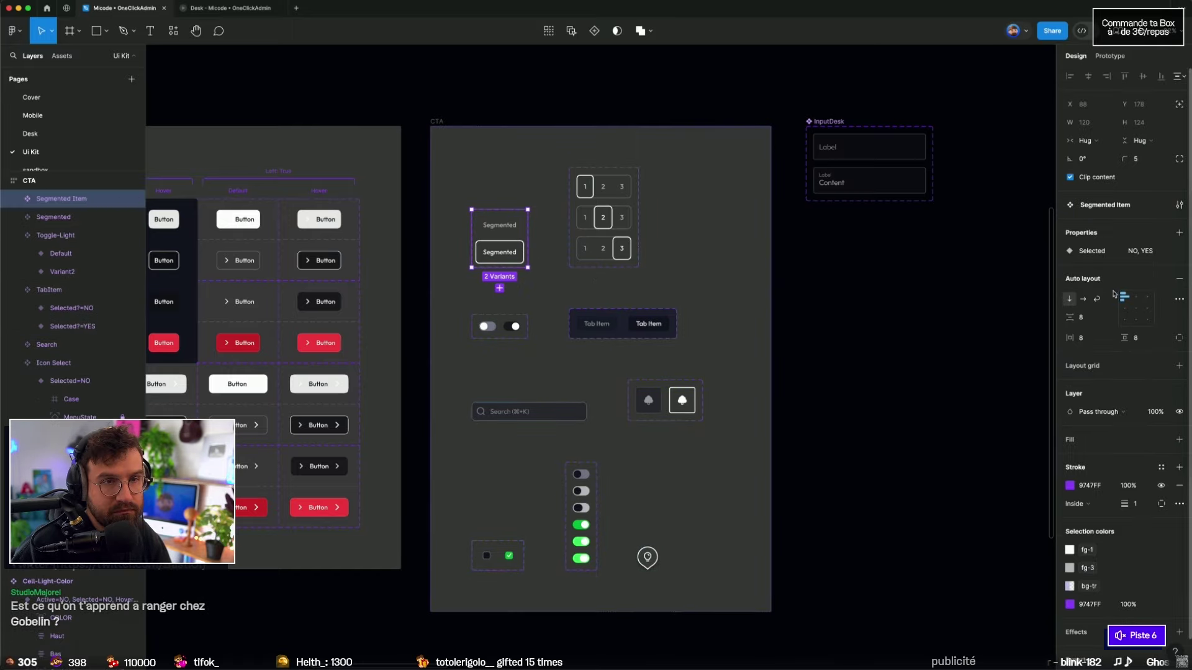
click(1083, 299)
click(966, 306)
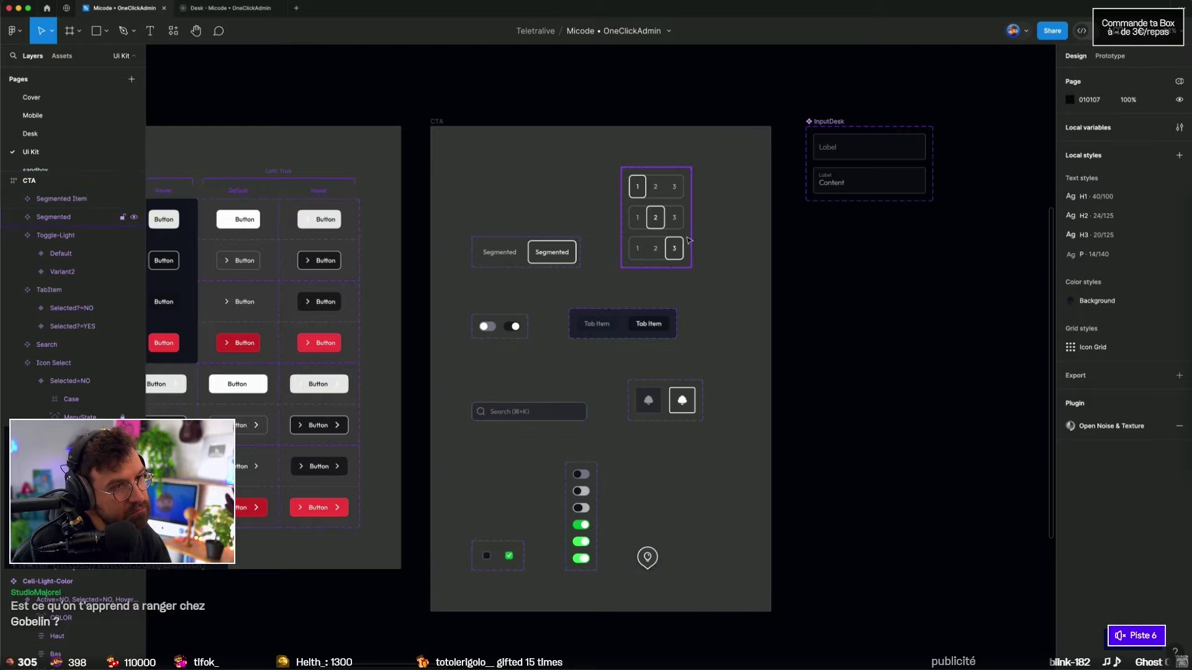
Step: Move the TabItem set ahead of the numbers and the Toggle set next to them
click(596, 326)
key(Left)
key(Left)
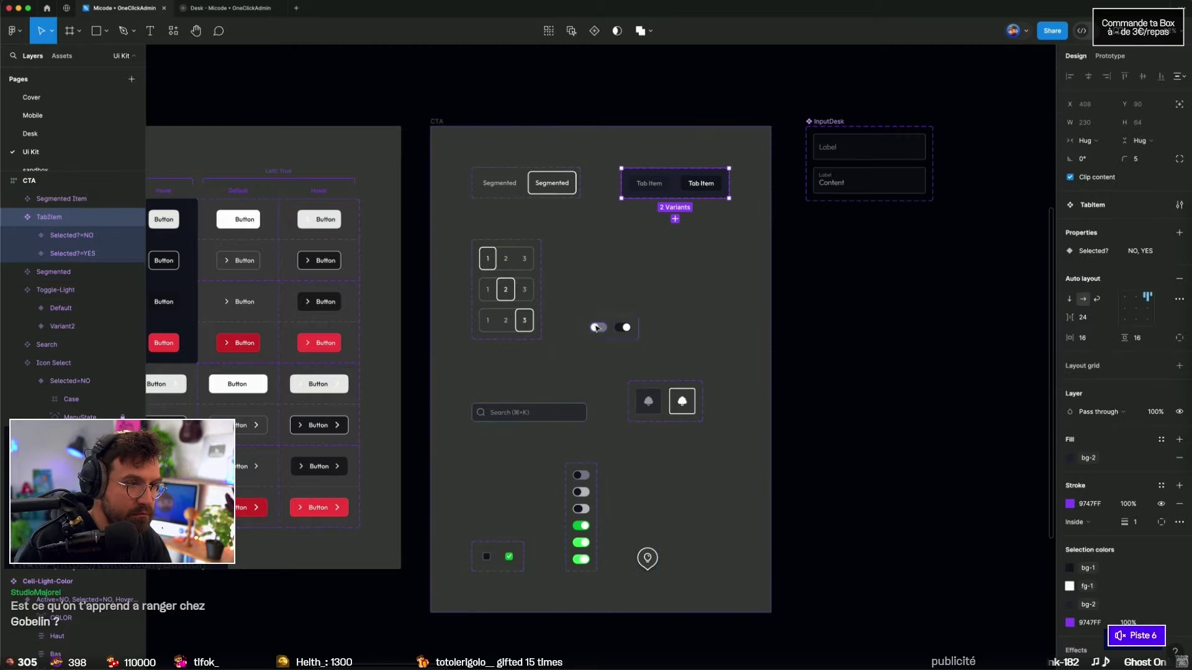
click(580, 490)
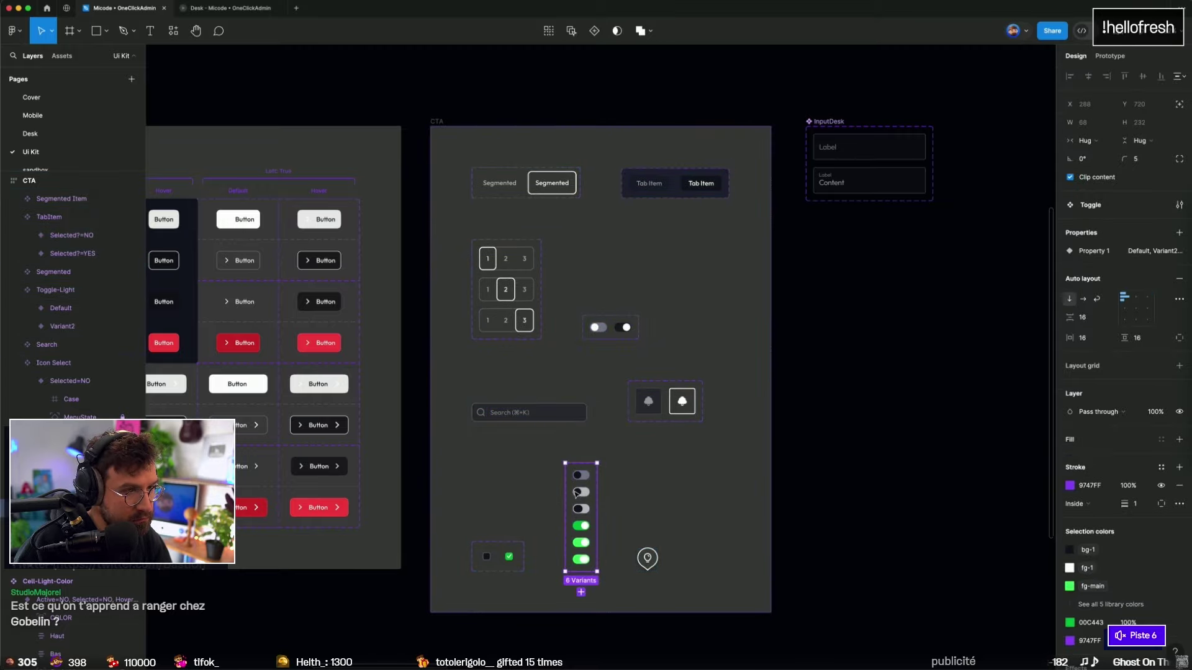
click(529, 324)
click(576, 476)
key(Left)
key(Left)
key(Left)
key(Left)
Step: Move Search and Checkbox earlier in the CTA layout, right after Tab Item
click(554, 422)
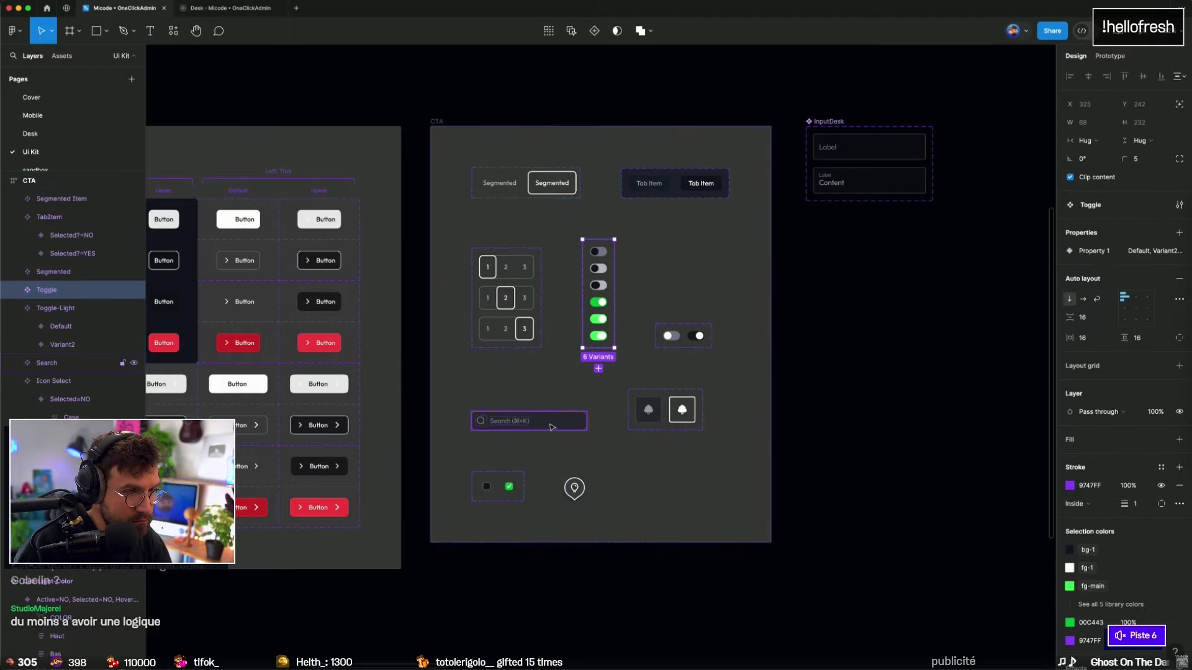
key(Left)
key(Left)
key(Left)
key(Left)
key(Right)
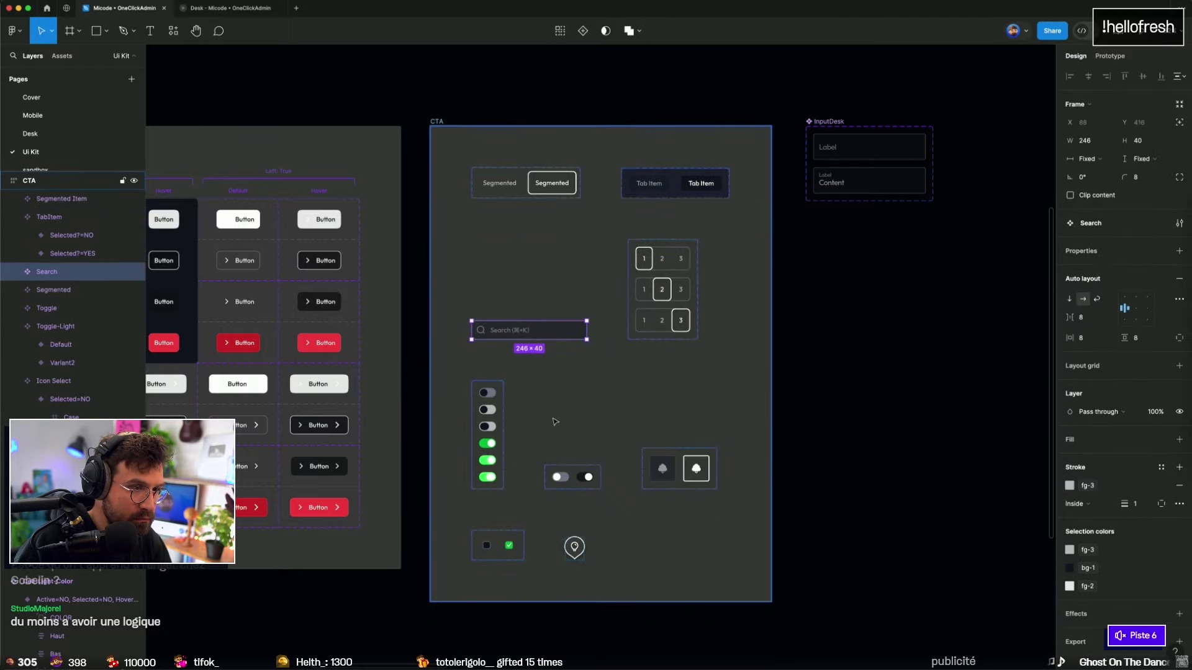
click(497, 546)
key(Left)
key(Left)
key(Left)
key(Left)
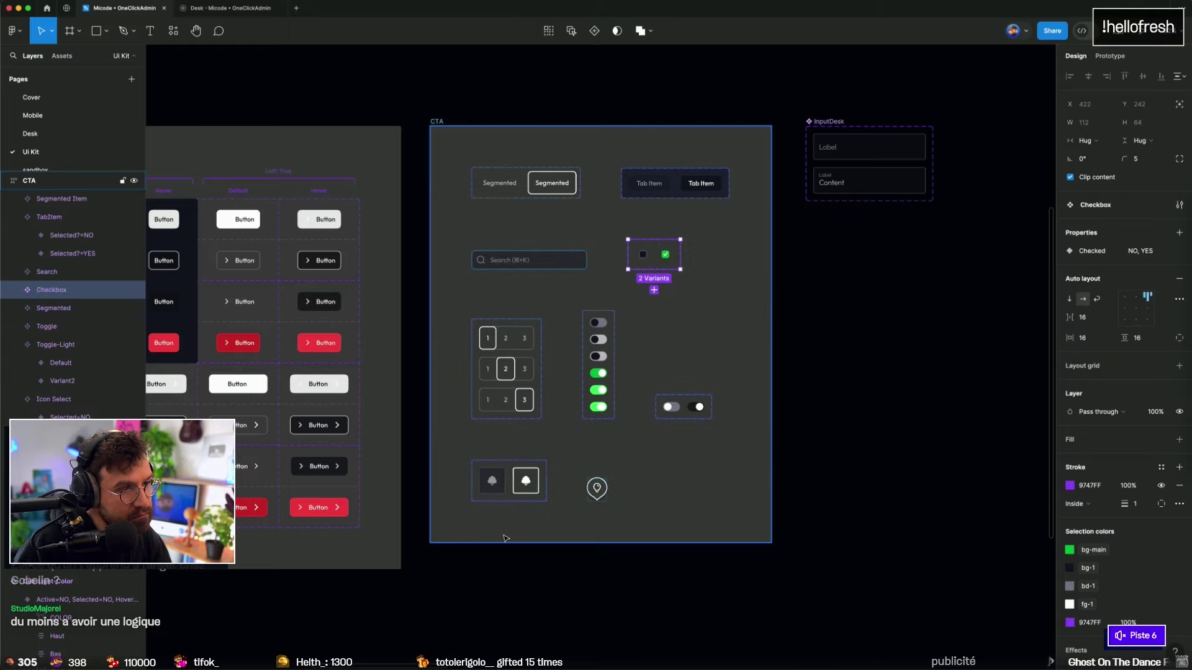
click(672, 407)
key(Left)
key(Left)
key(Left)
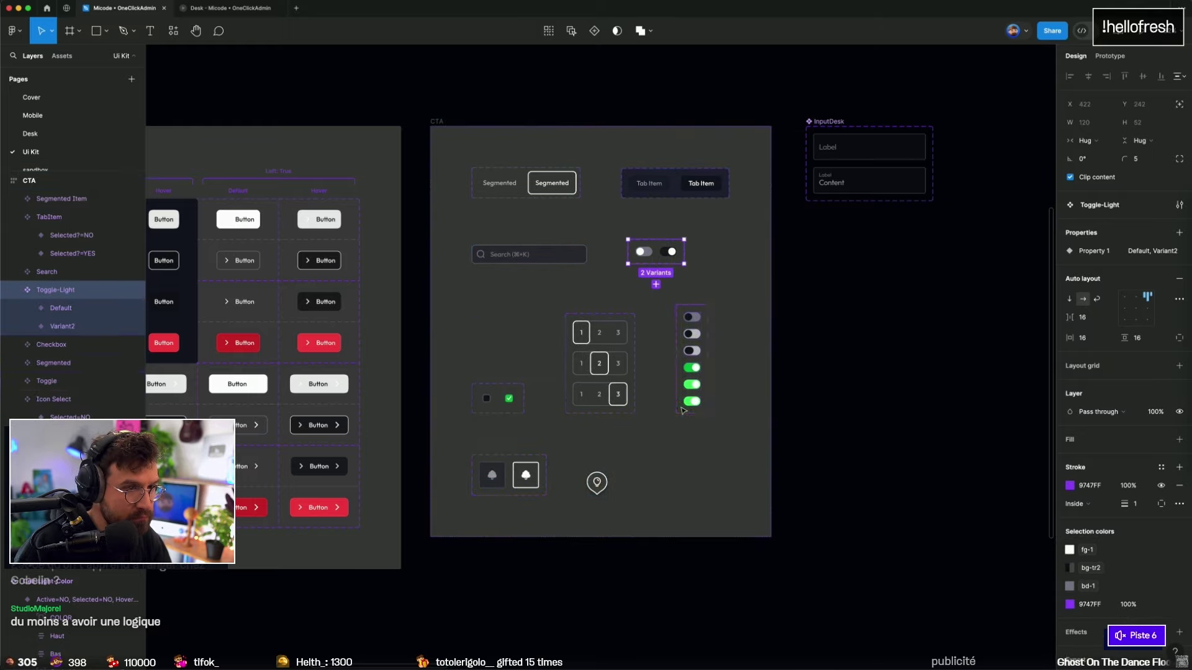
key(Escape)
Step: Widen the CTA frame to 781 px and move InputDesk further right
click(745, 301)
drag(771, 301, 803, 301)
drag(826, 130, 898, 131)
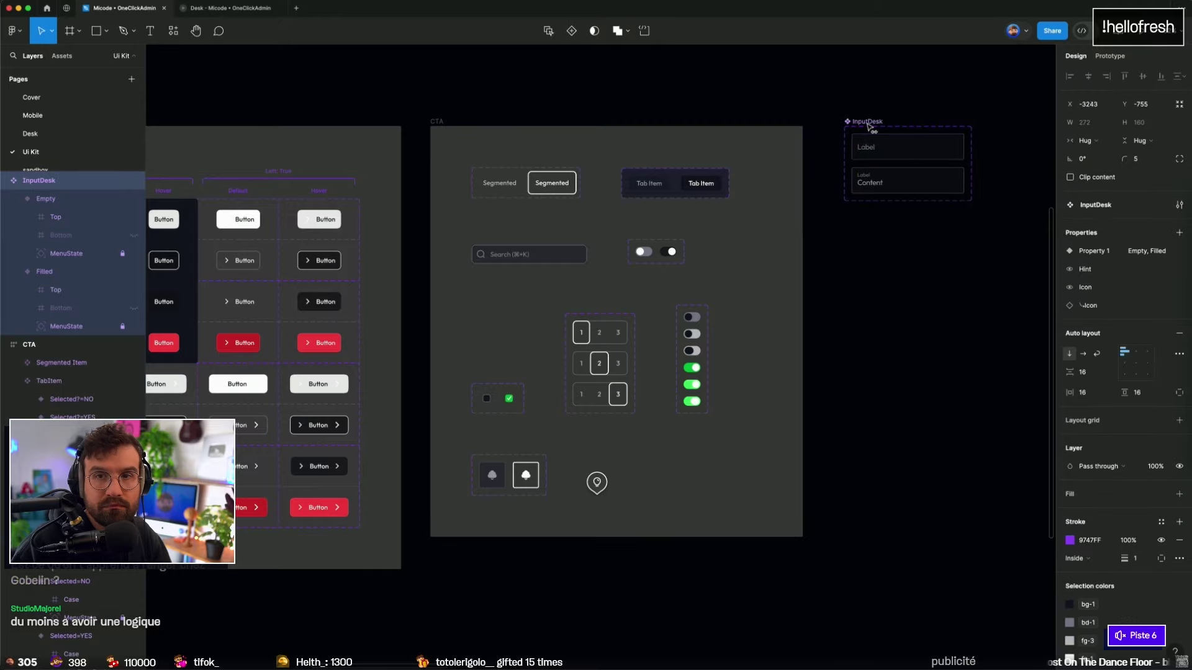
scroll(798, 280, right, 3)
scroll(798, 280, up, 1)
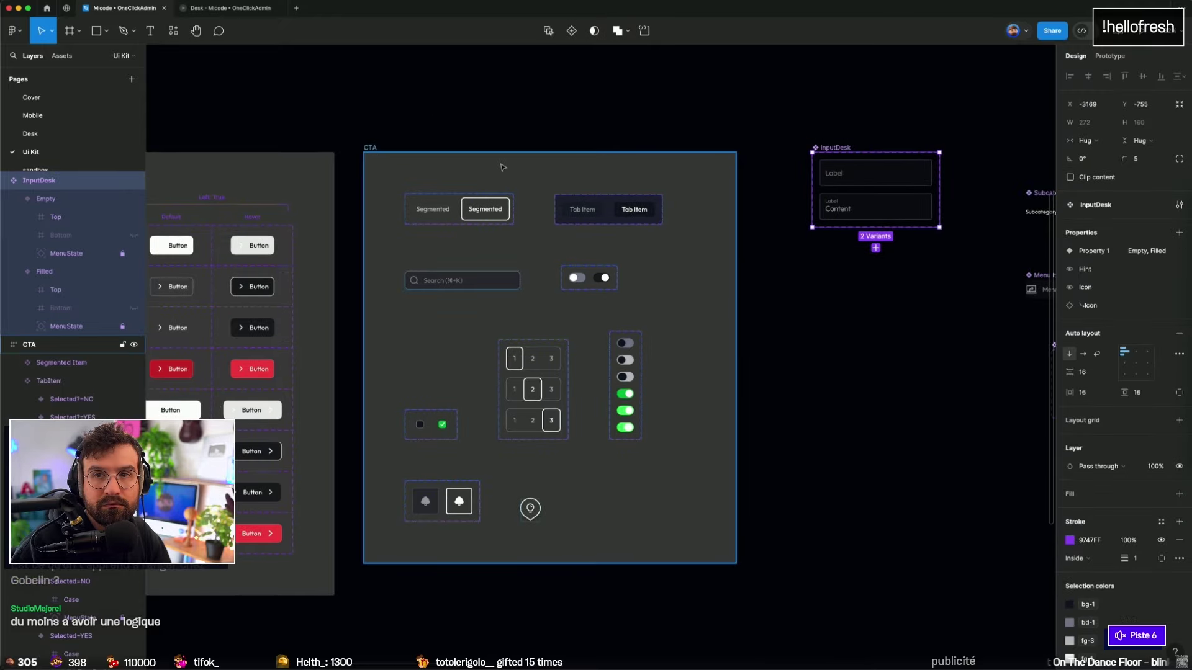
click(682, 199)
key(ctrl+z)
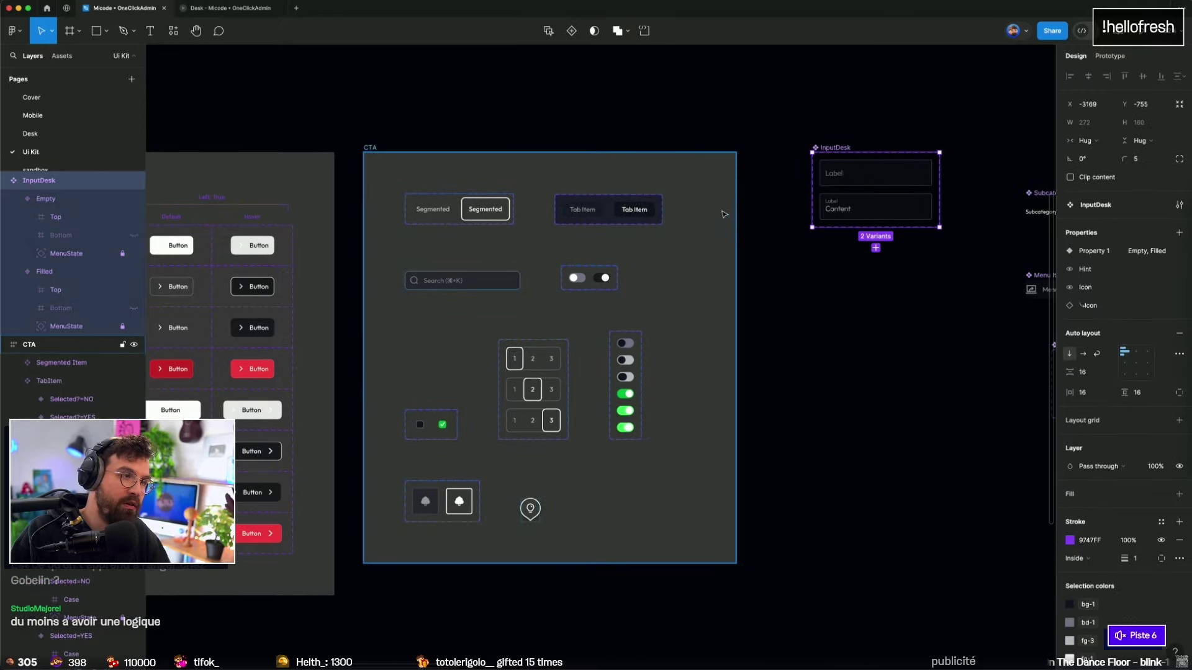
Step: Widen the CTA frame further so its contents rewrap
click(763, 269)
click(732, 248)
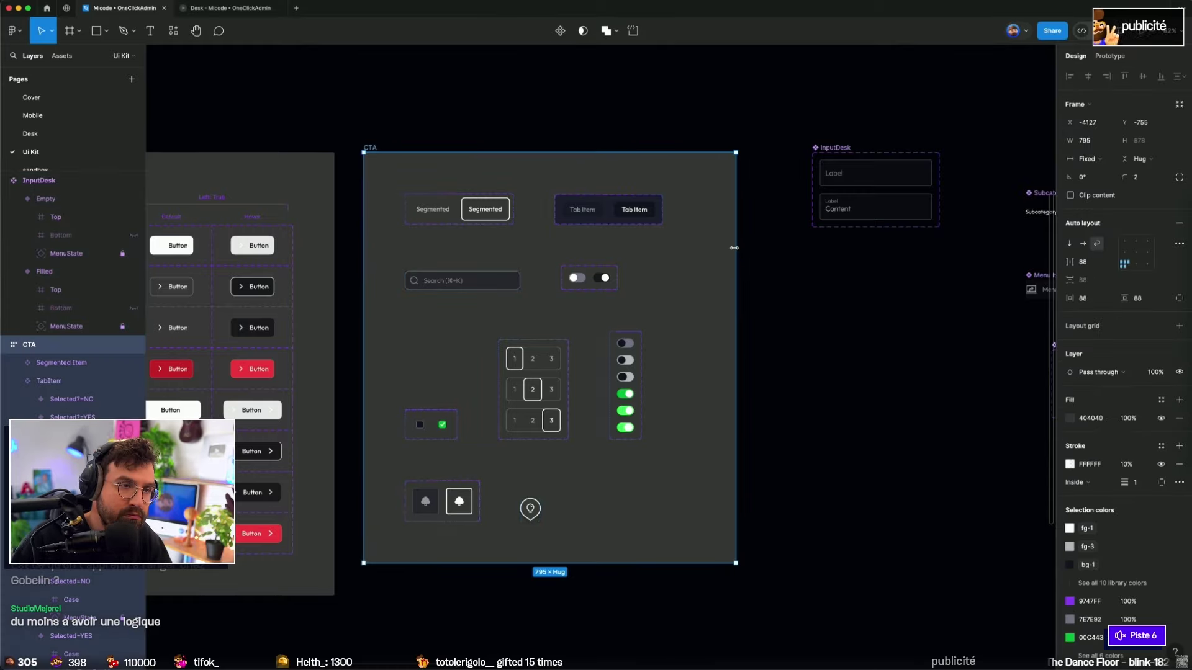
drag(737, 244, 772, 243)
click(793, 447)
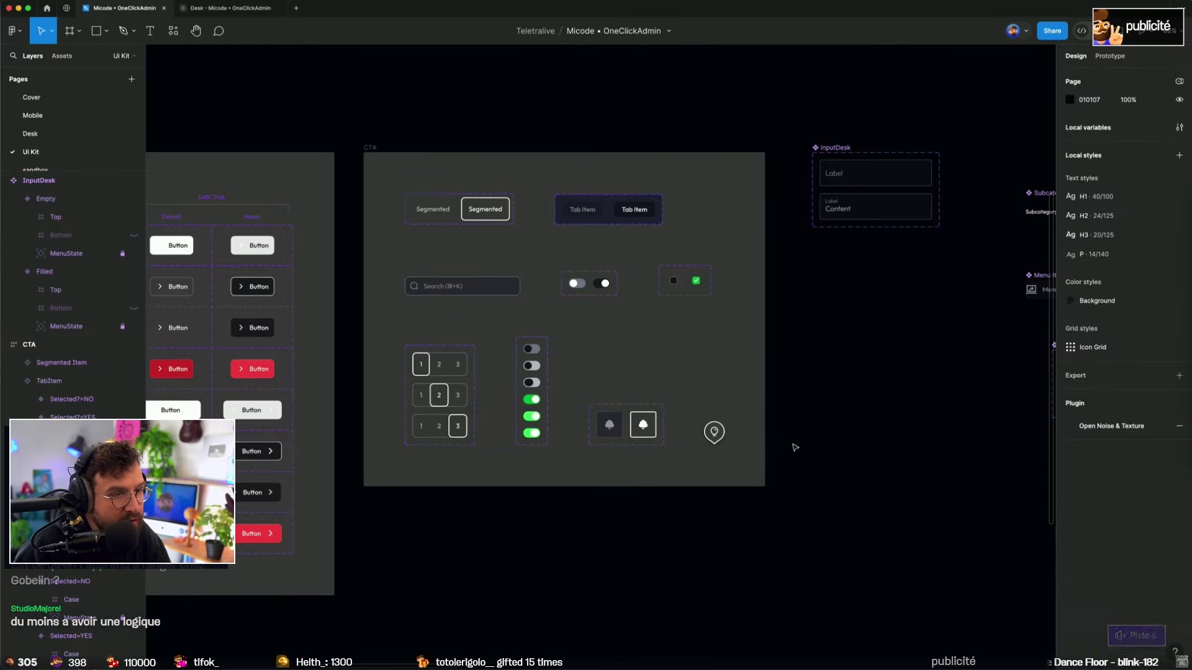
Step: Inspect the CTA frame and its section, then pan to the components on the right
scroll(828, 484, up, 1)
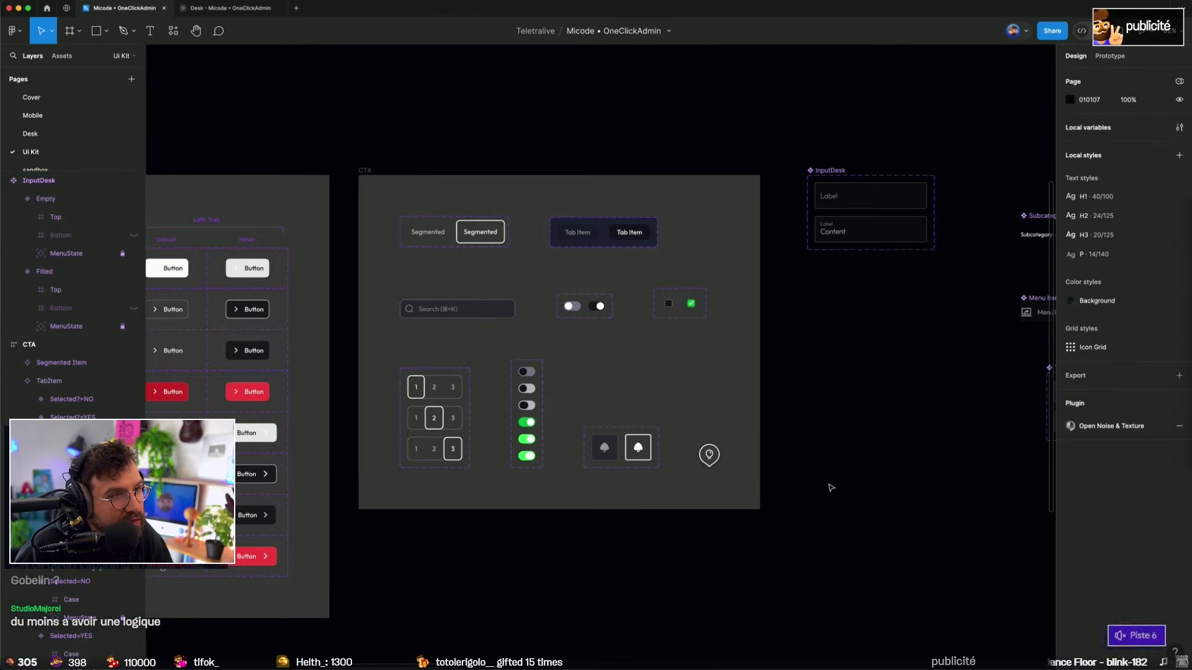
scroll(831, 489, down, 3)
click(532, 283)
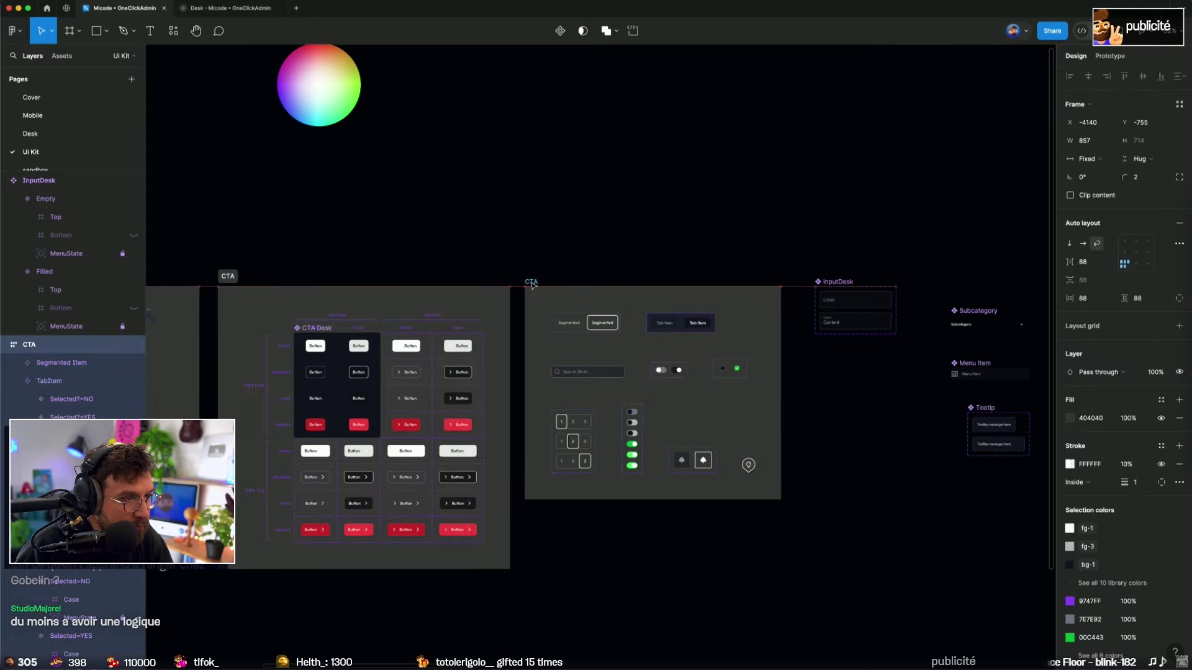
click(230, 277)
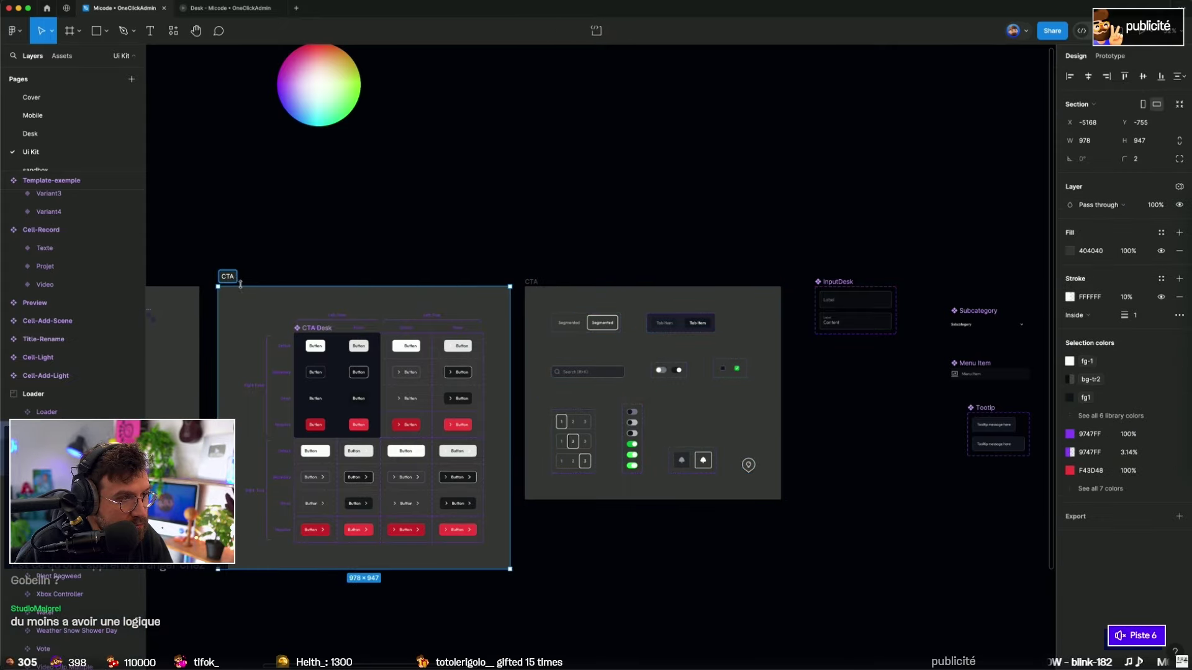
text(Button)
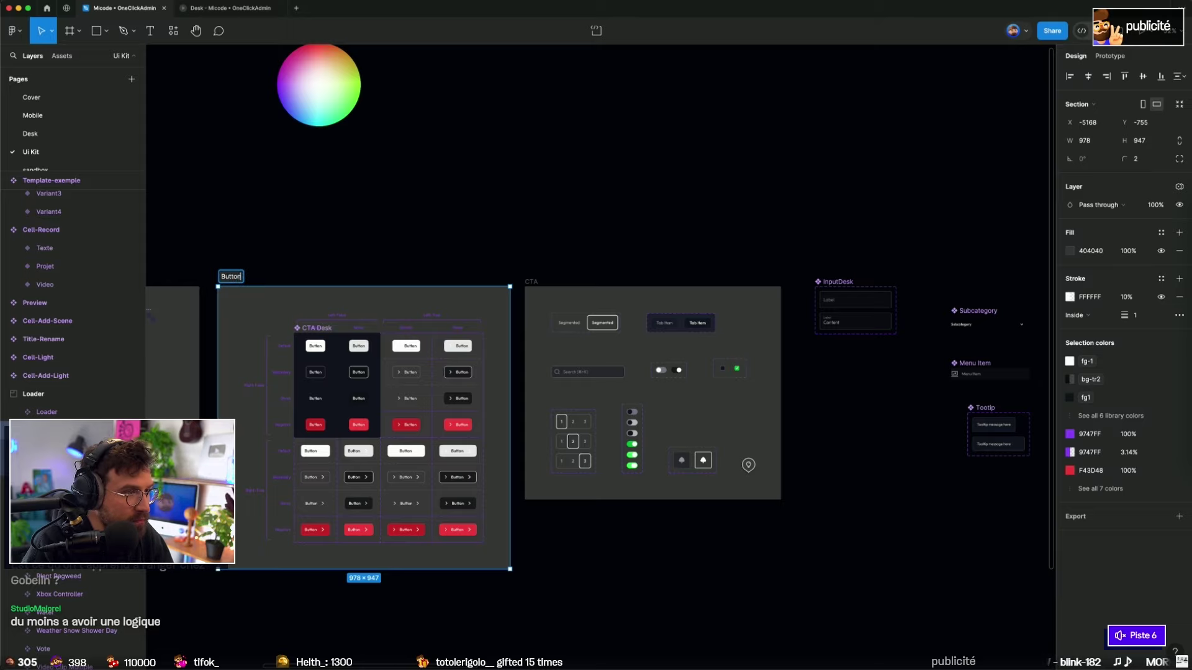
click(471, 248)
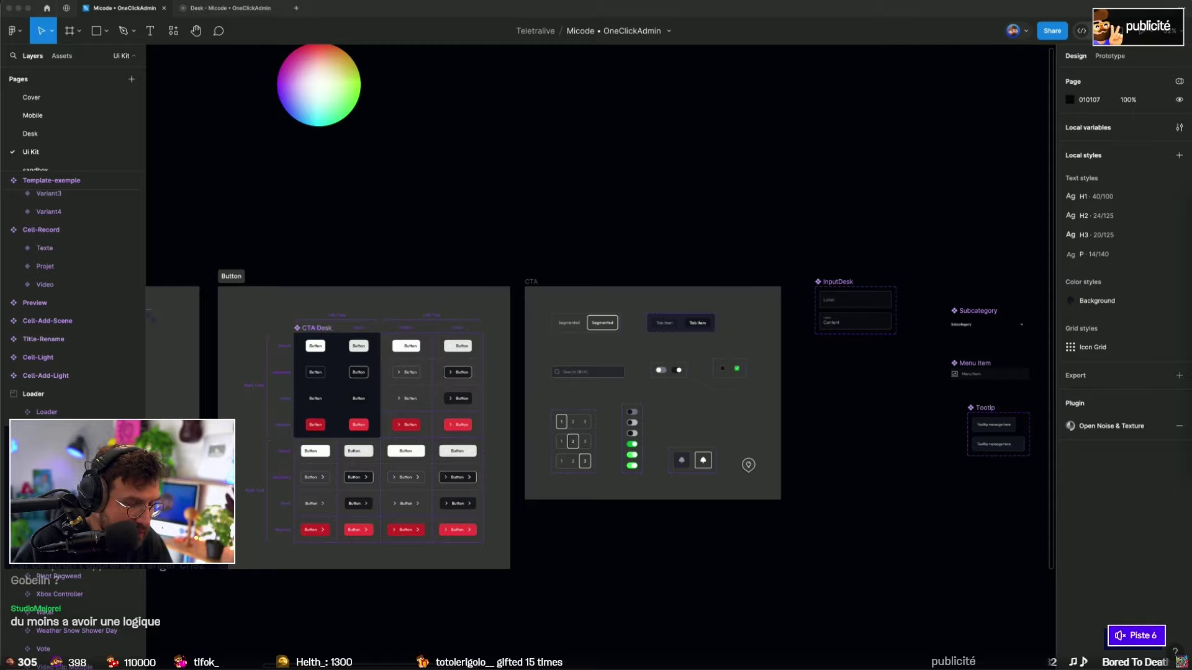
drag(706, 223, 508, 188)
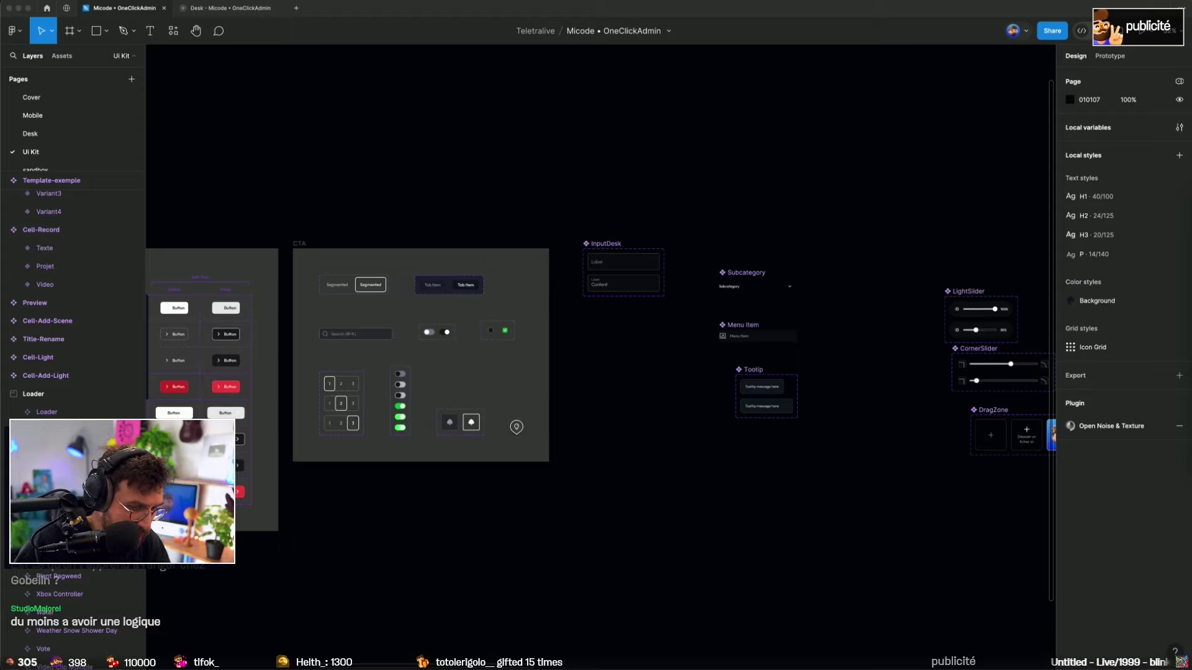
scroll(671, 486, right, 2)
Step: Wrap InputDesk in an auto-layout frame with 88 gap and 88 padding
click(552, 261)
key(shift+a)
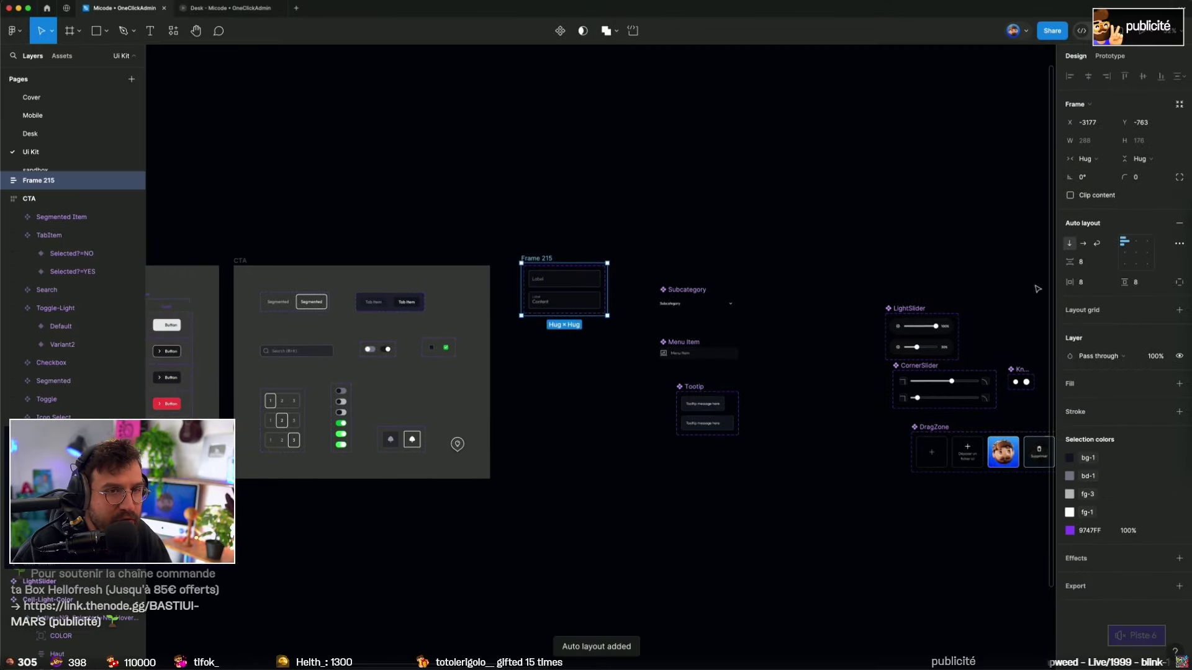
text(8)
key(Tab)
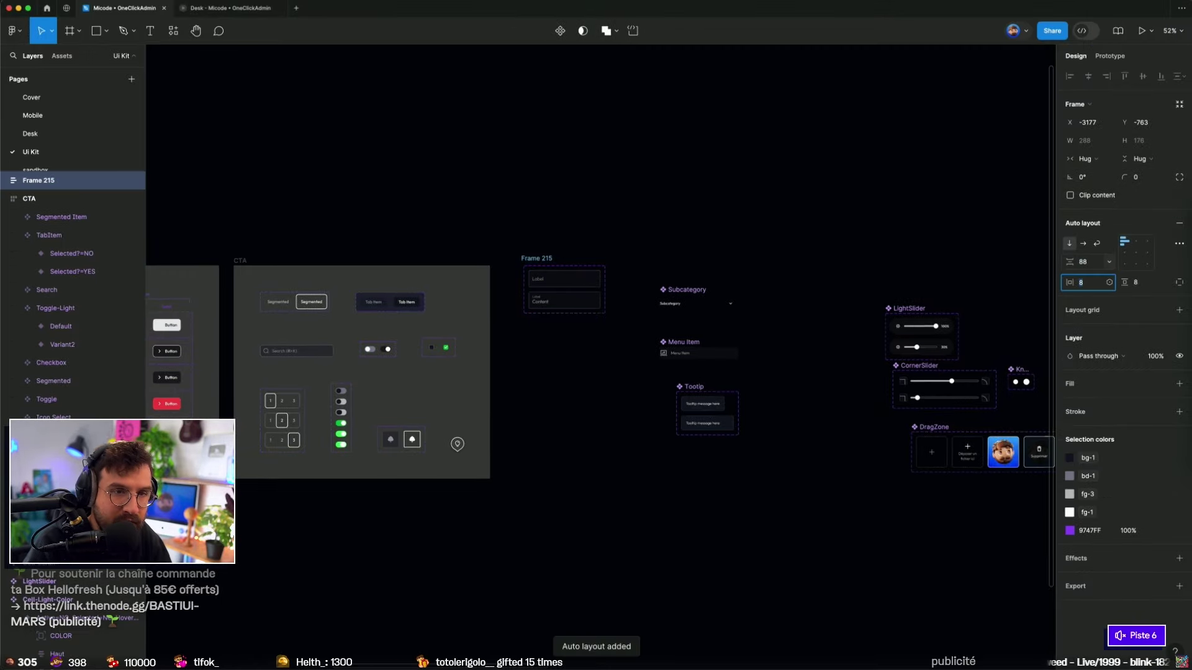
text(88)
key(Tab)
text(88)
key(Return)
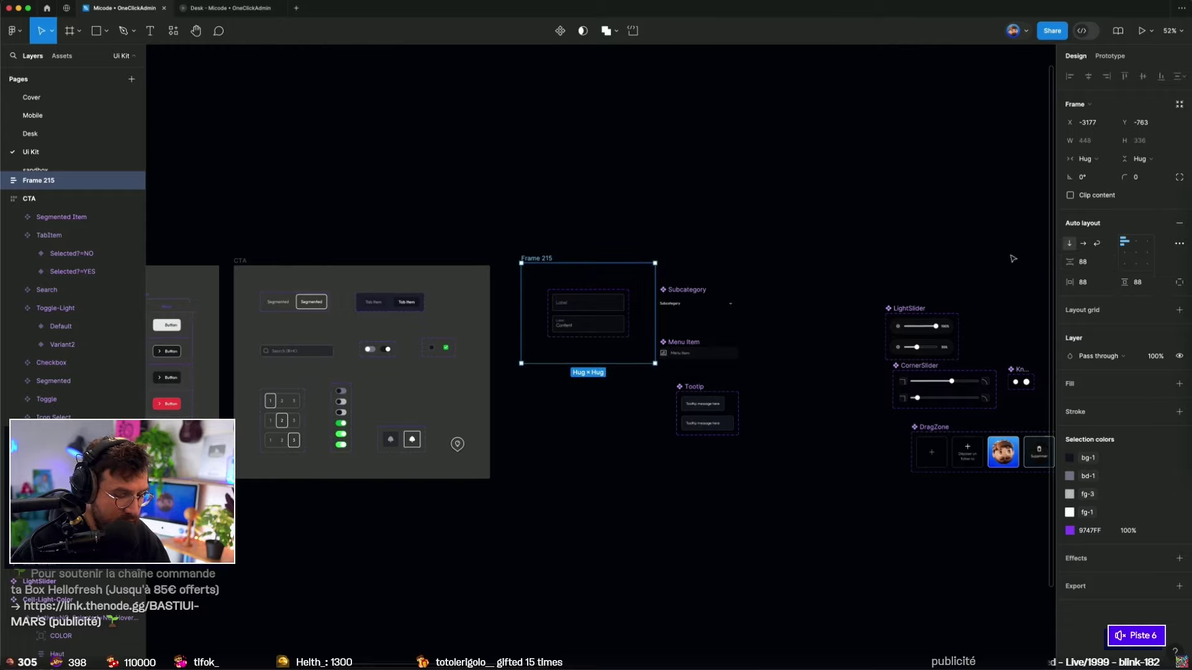
Step: Copy the CTA frame's styling and align the Input frame's top with CTA
click(252, 266)
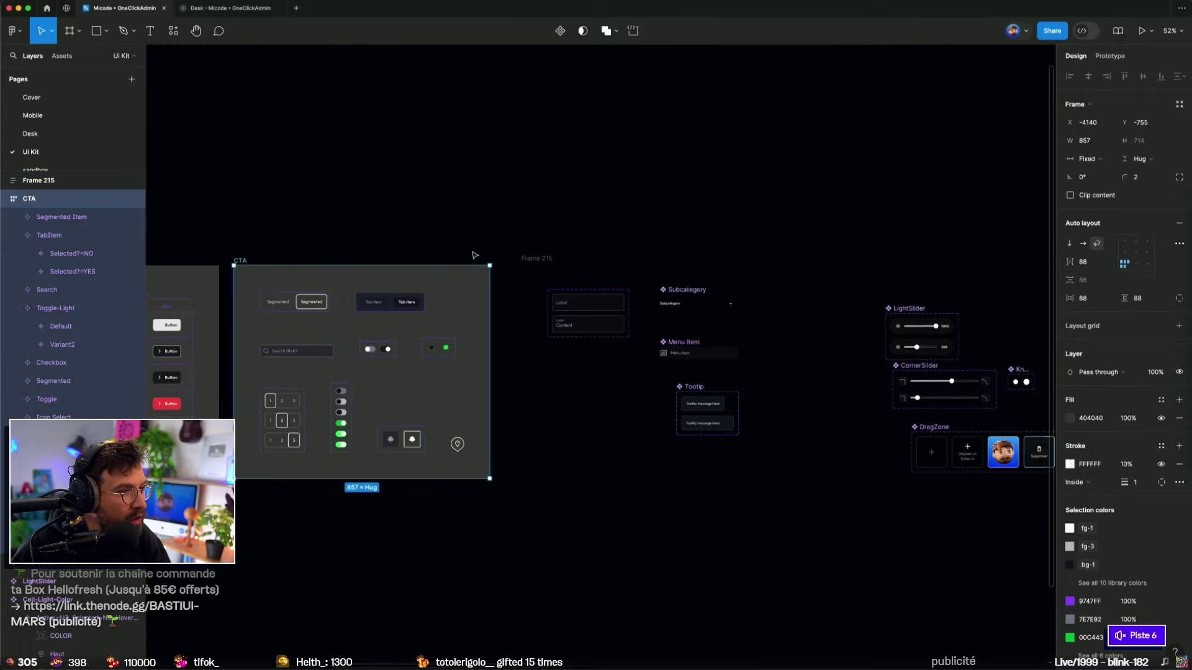
key(Escape)
click(536, 260)
text(Input)
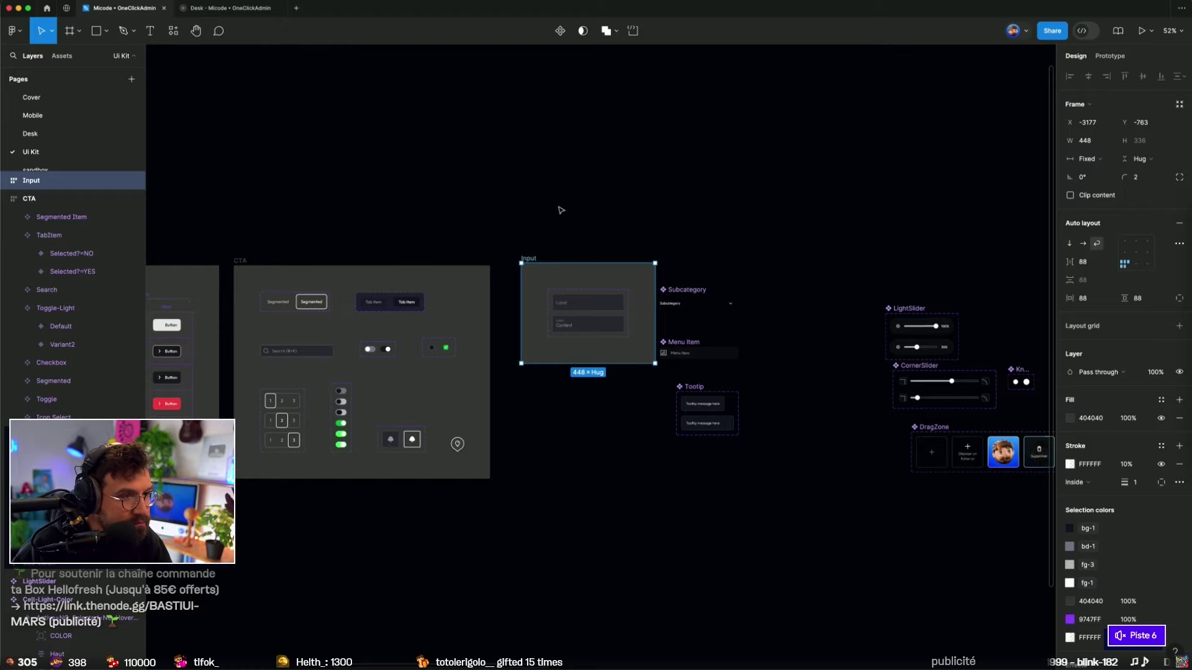
scroll(560, 210, right, 5)
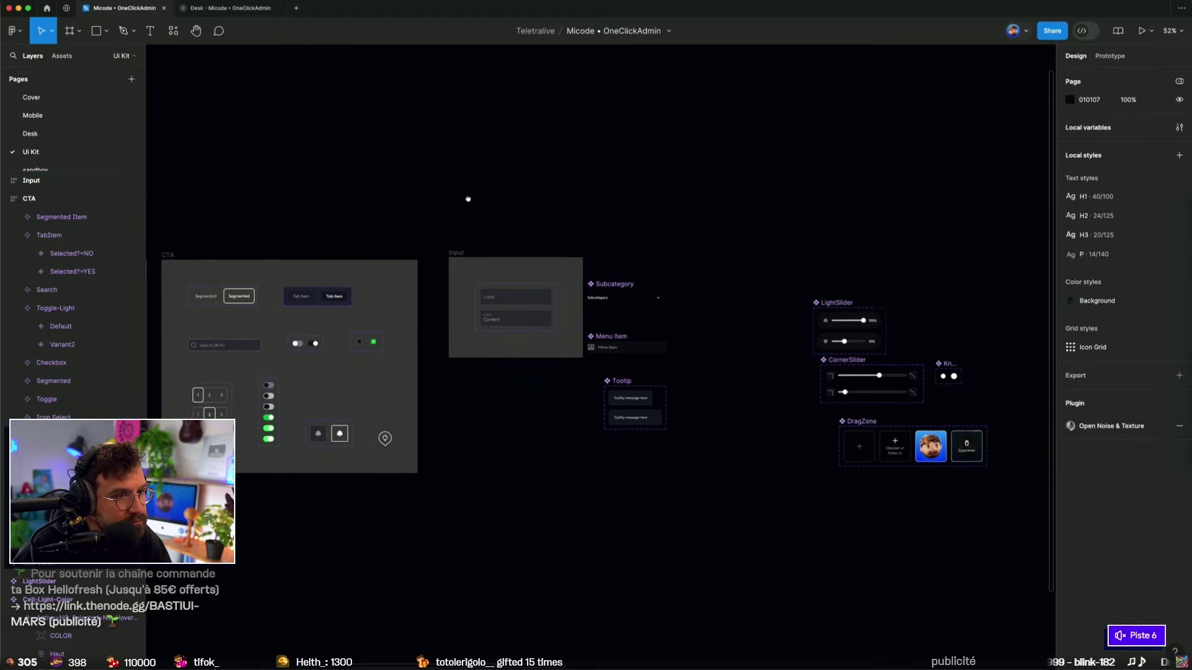
drag(447, 298, 439, 301)
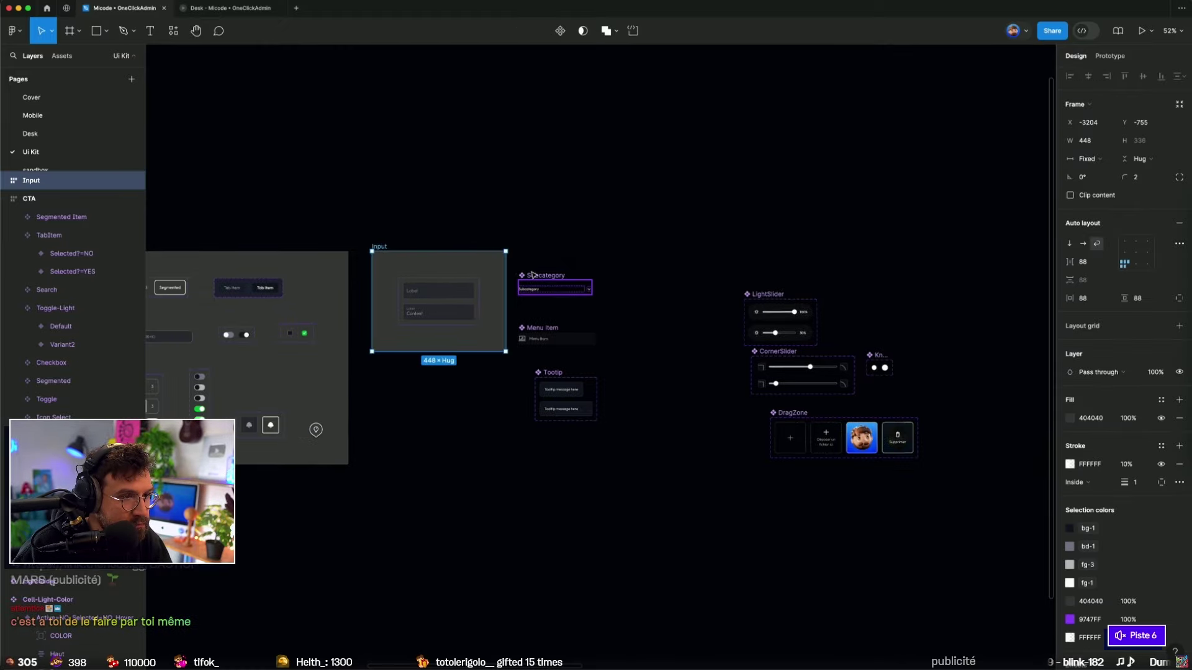
Step: Shift Subcategory and Menu Item right and move the Tooltip set down out of the way
drag(546, 275, 600, 275)
drag(542, 328, 596, 329)
click(621, 398)
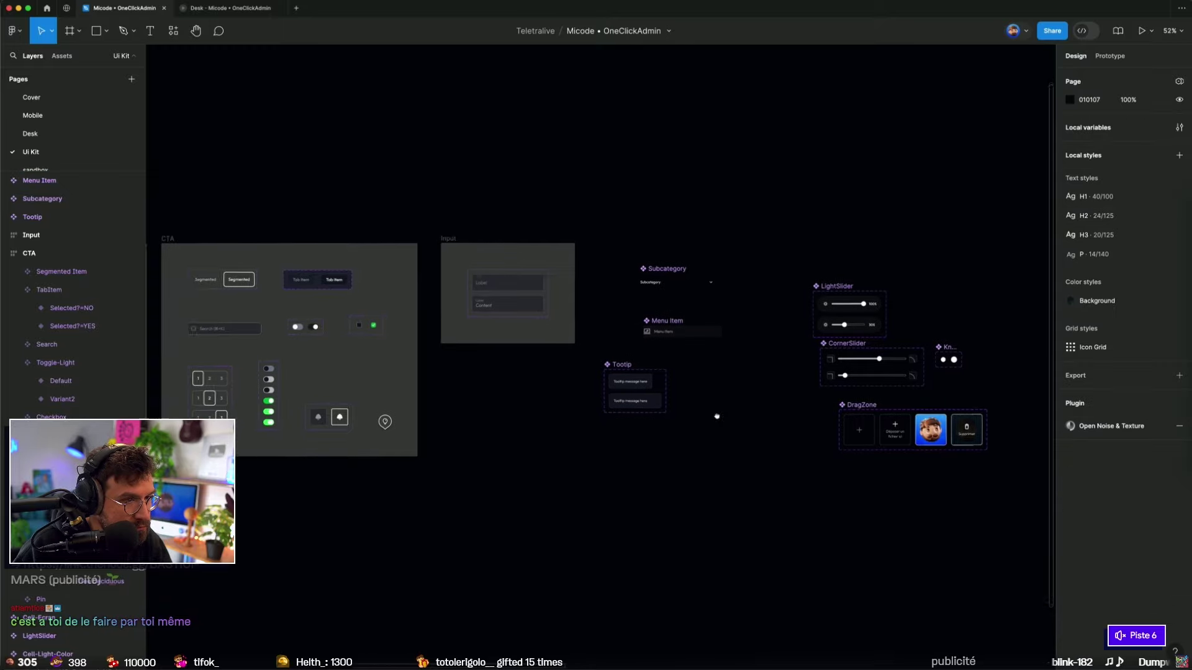
scroll(683, 471, left, 3)
scroll(656, 517, left, 2)
scroll(655, 517, down, 1)
mouse_move(671, 367)
mouse_down()
mouse_move(571, 523)
mouse_move(470, 547)
mouse_up()
scroll(594, 468, right, 4)
scroll(593, 469, up, 1)
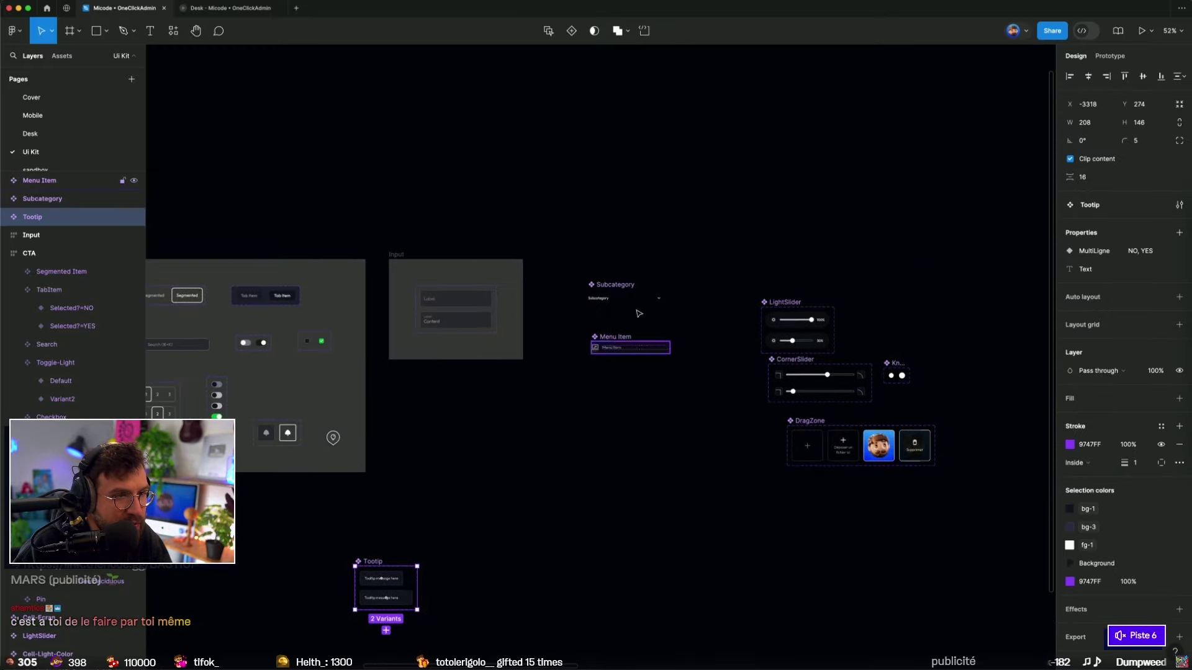
Step: Wrap Subcategory and Menu Item in an 88-gap, 88-padding auto-layout frame named 'Menu Item' with Input's styling
drag(562, 246, 672, 370)
key(shift+a)
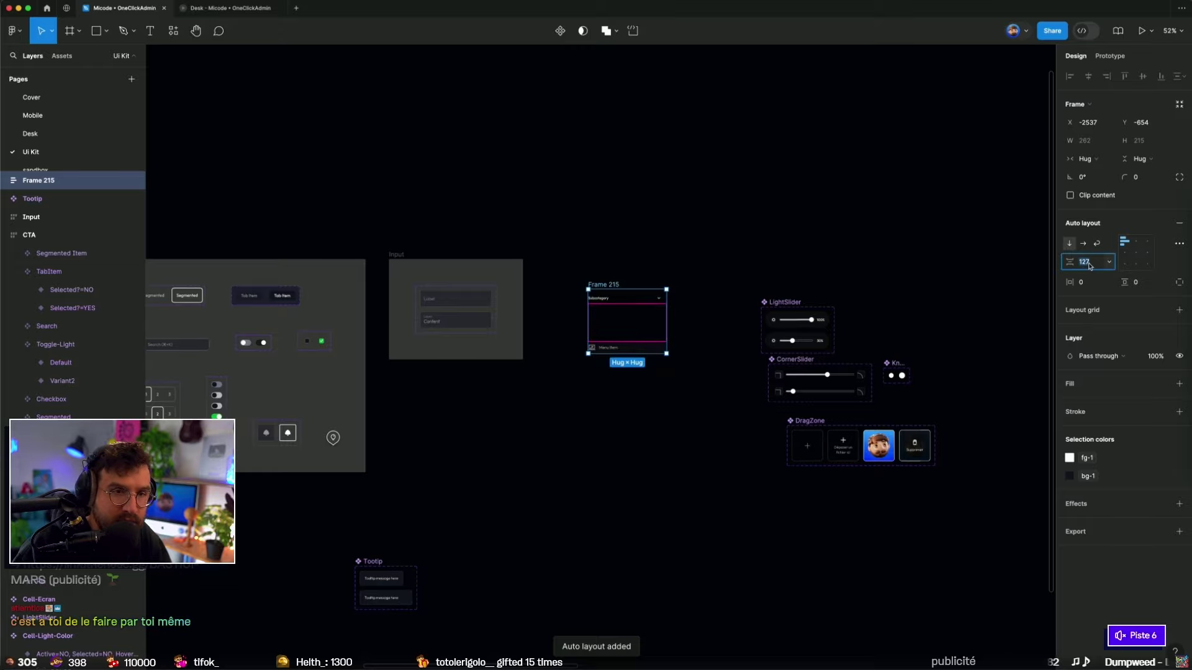
text(88)
key(Tab)
text(88)
key(Tab)
text(88)
key(Return)
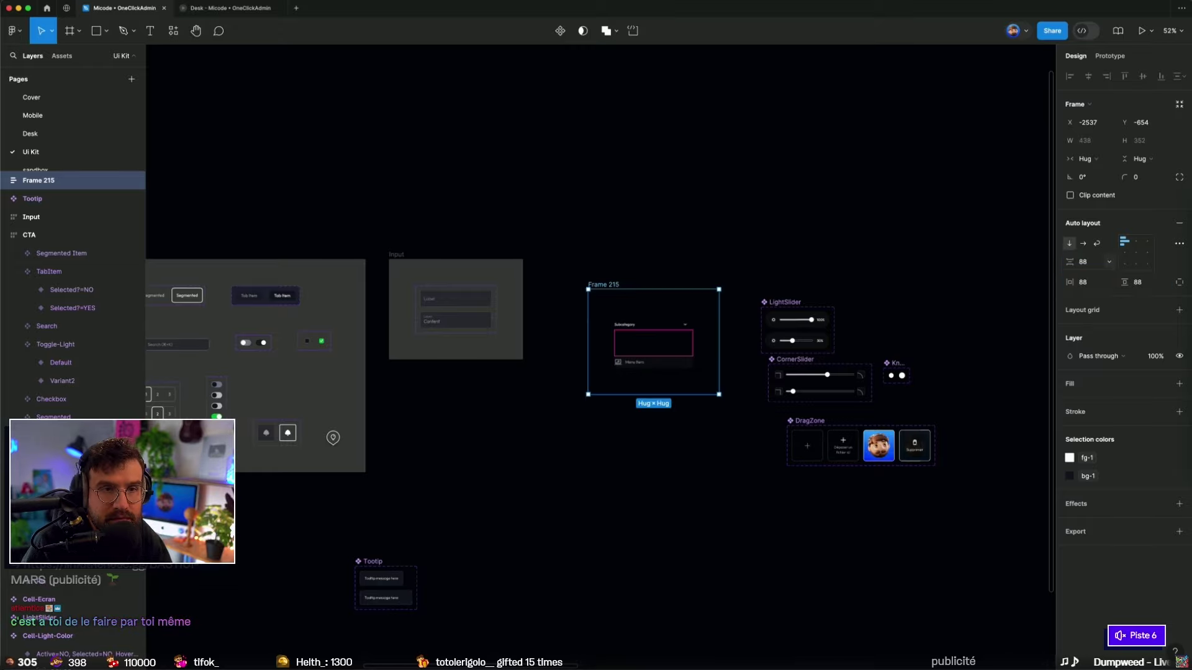
key(ctrl+alt+v)
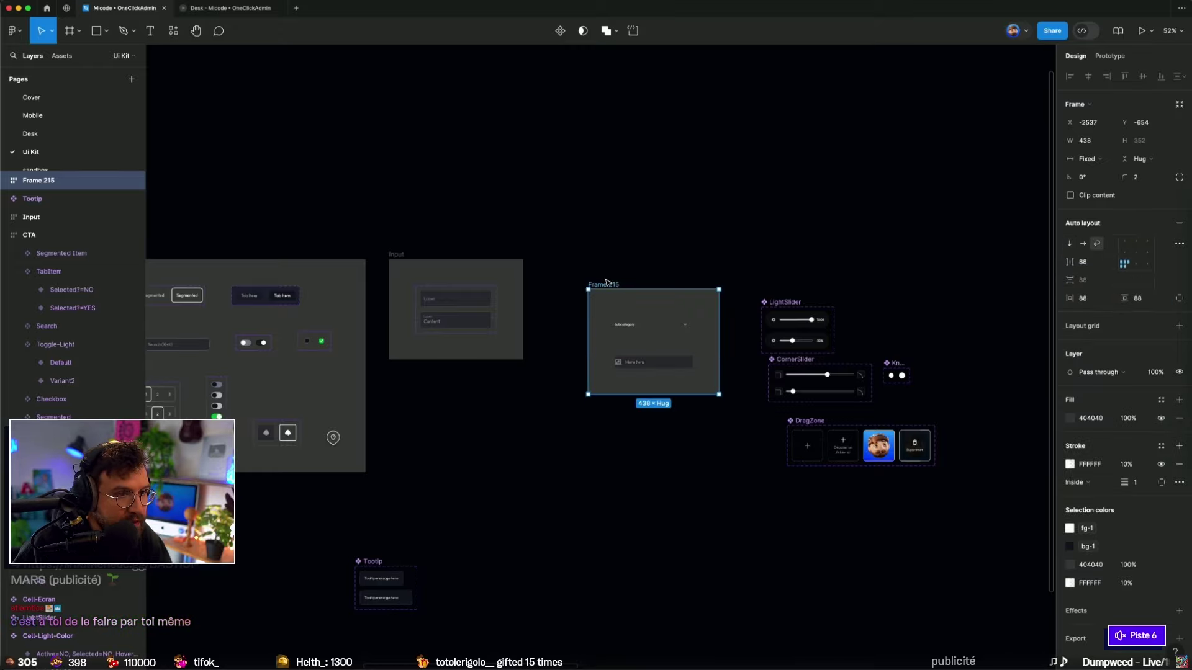
text(Menu Item)
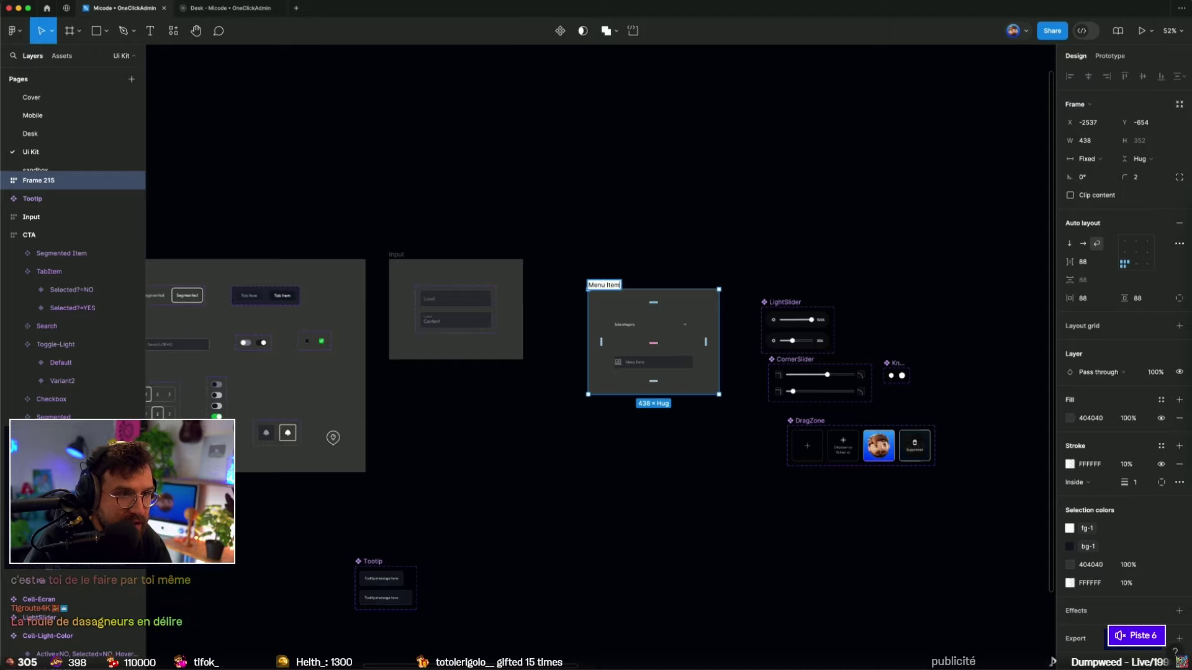
Step: Place the Menu Item frame beside Input, then convert Menu Item, Input and CTA to sections
click(568, 251)
drag(568, 252, 695, 231)
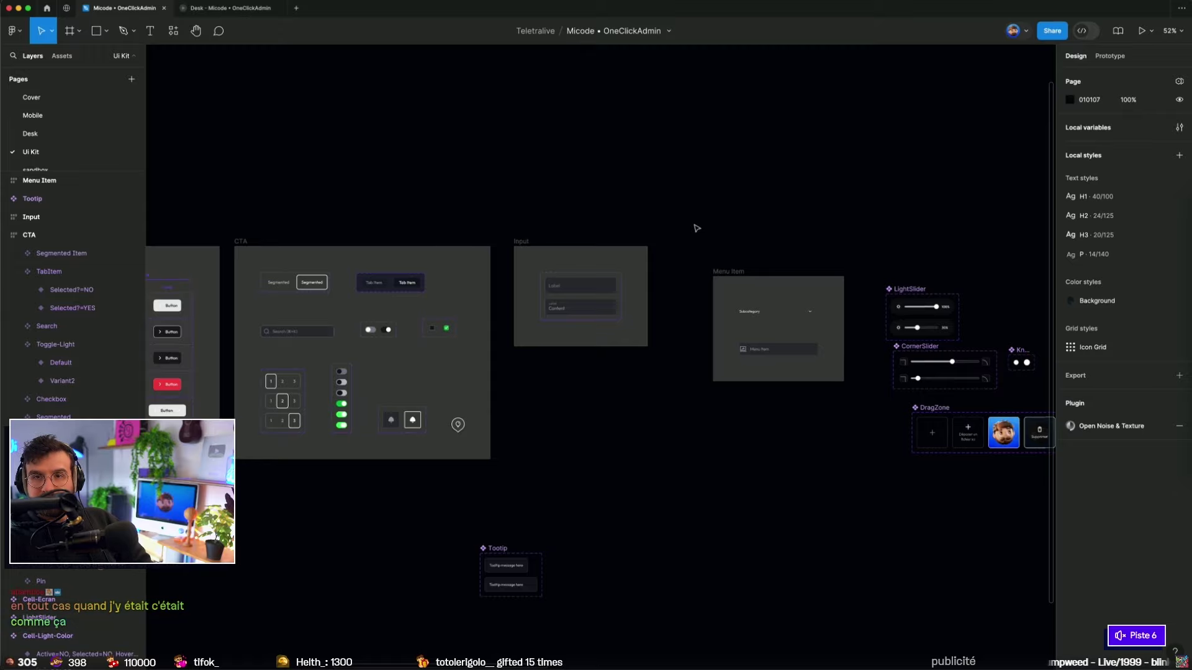
drag(717, 277, 669, 248)
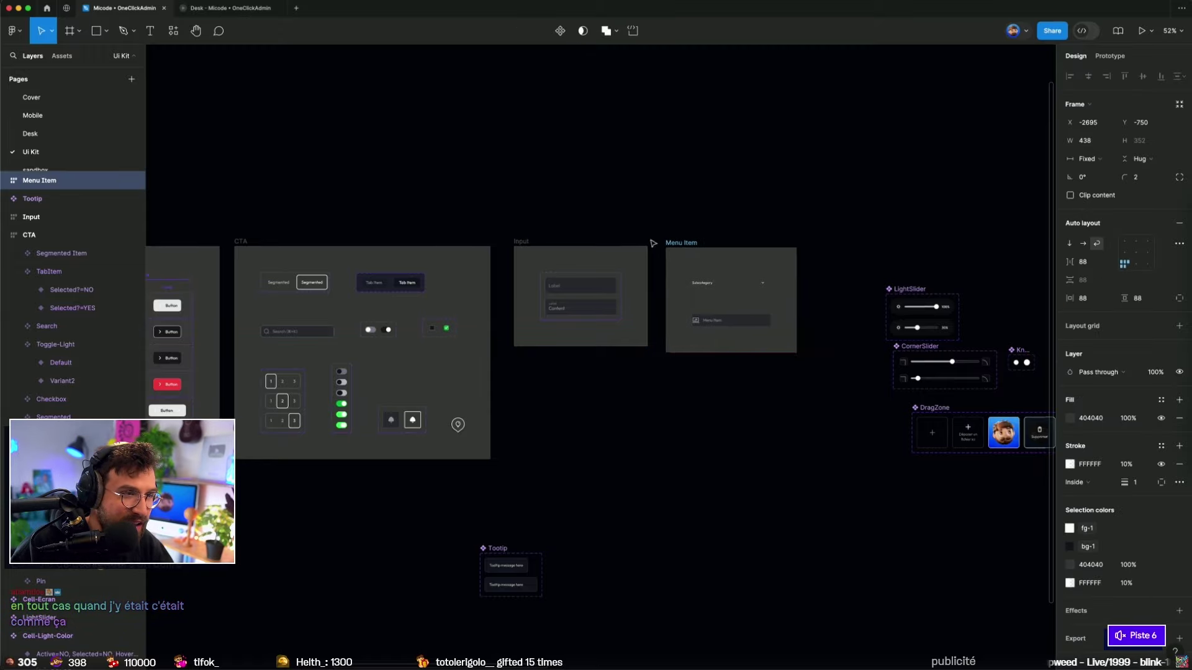
shift+click(524, 242)
shift+click(241, 241)
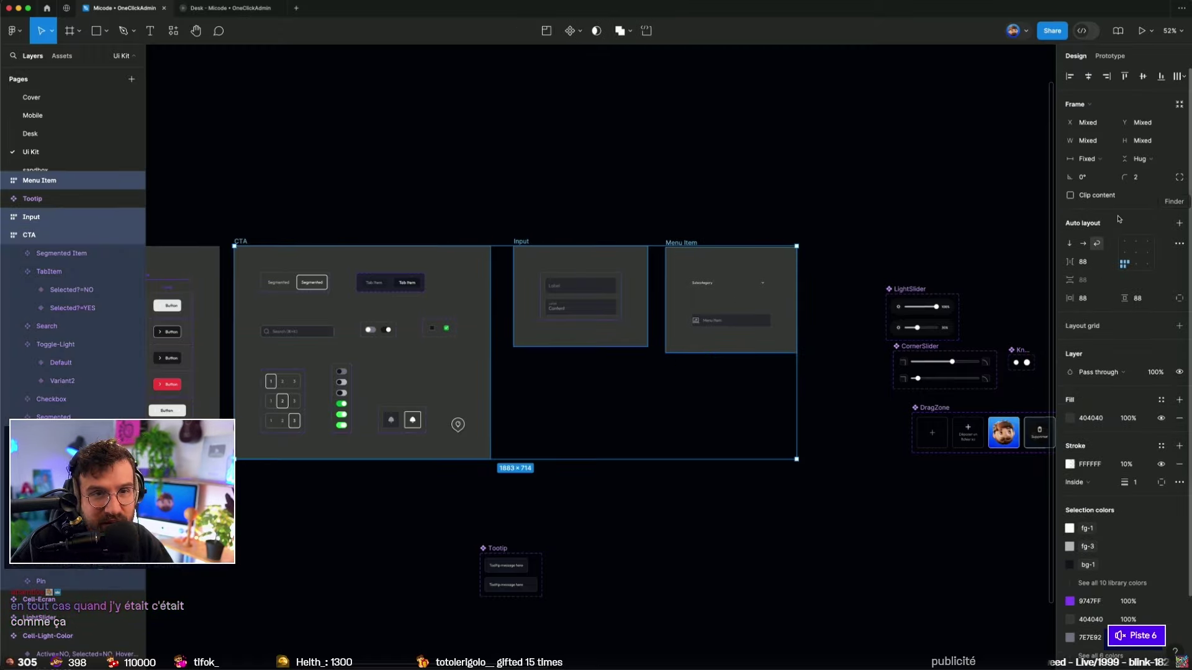
click(1077, 104)
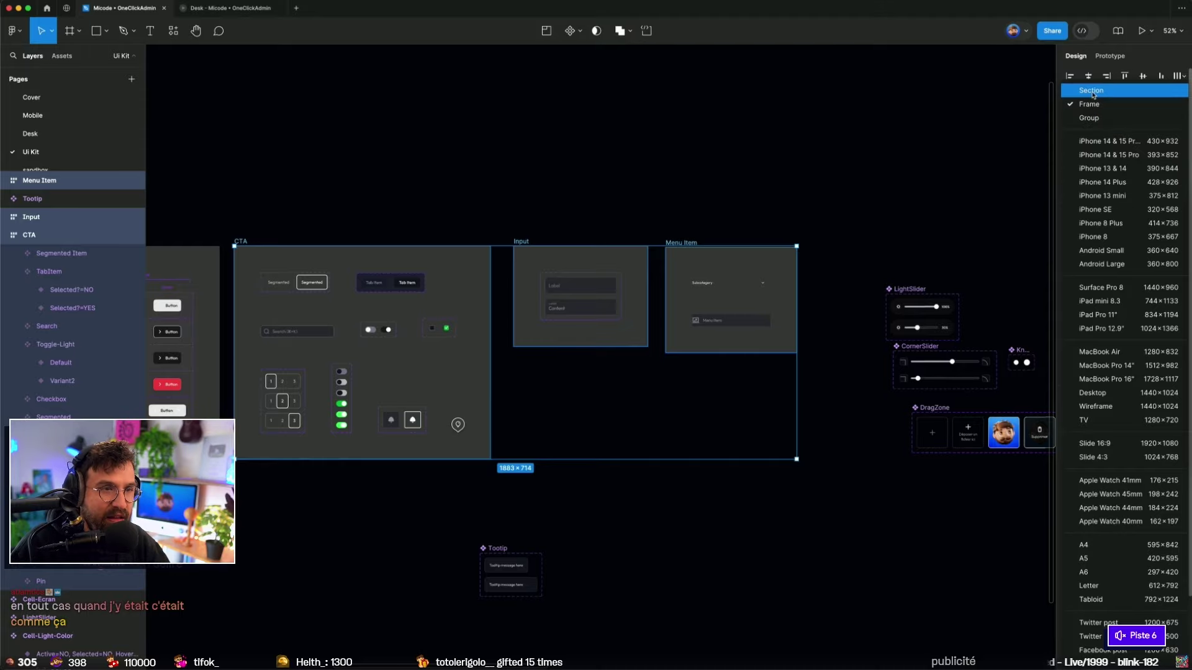
click(732, 156)
scroll(683, 168, down, 3)
scroll(558, 199, down, 2)
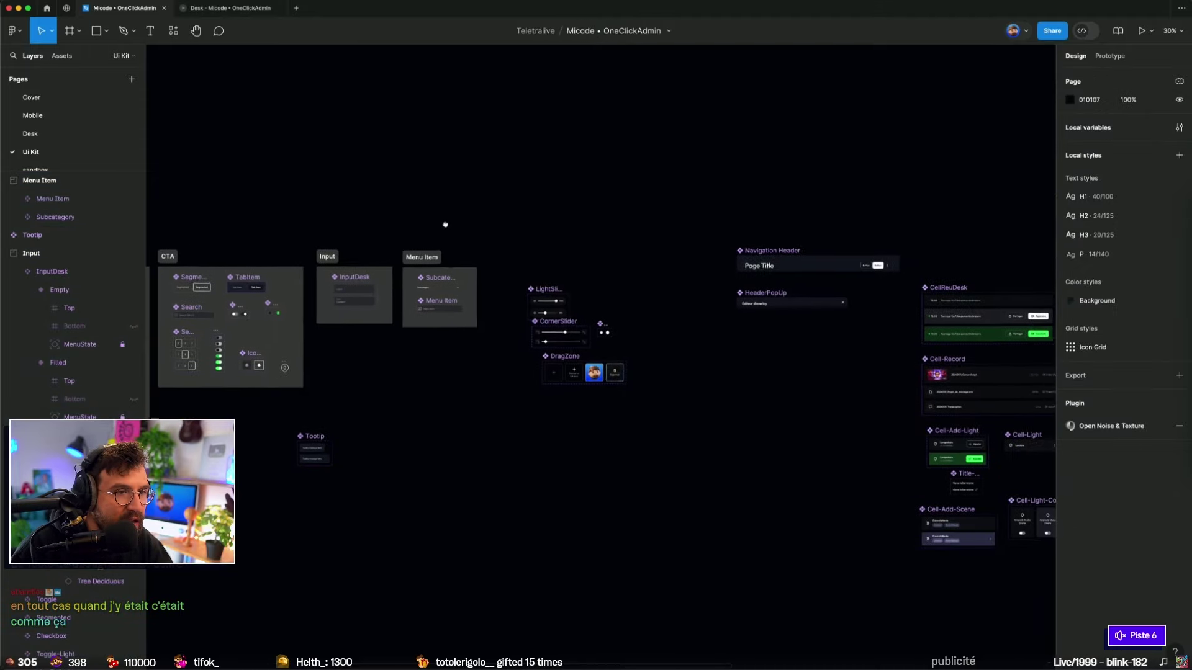
Step: Move the slider, knob and DragZone components down and to the right
drag(524, 263, 671, 421)
drag(611, 372, 672, 506)
click(400, 518)
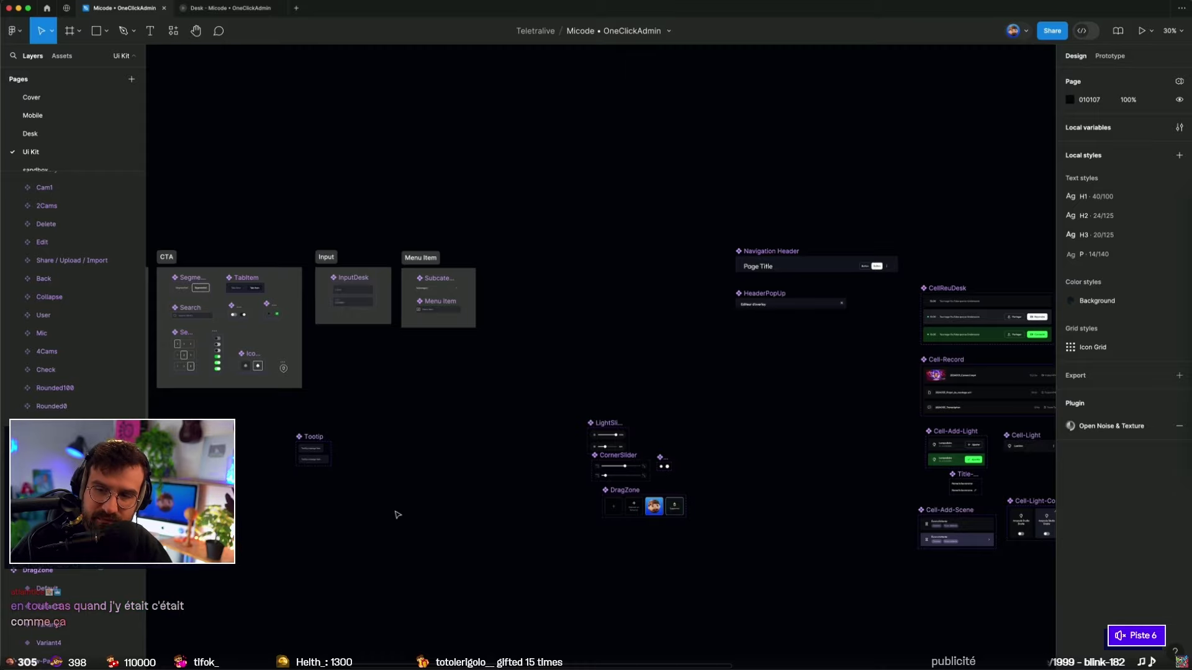
Step: Make the CTA section taller and place Tootip below Search inside it
drag(313, 439, 507, 267)
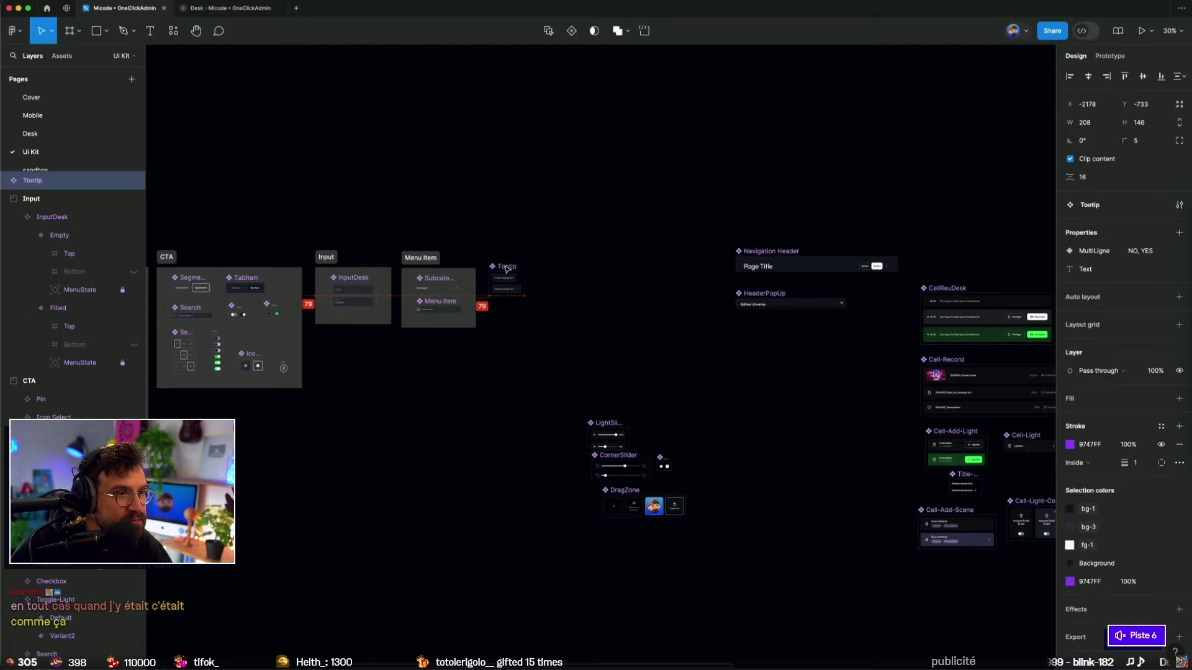
drag(507, 267, 503, 267)
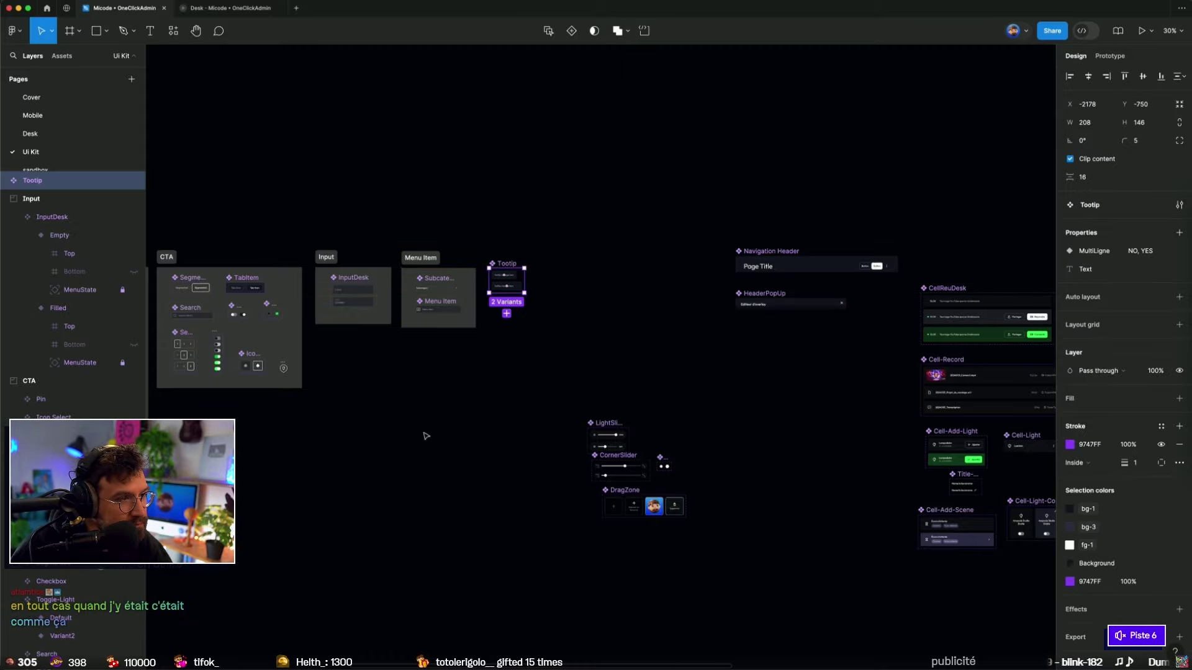
drag(420, 433, 785, 434)
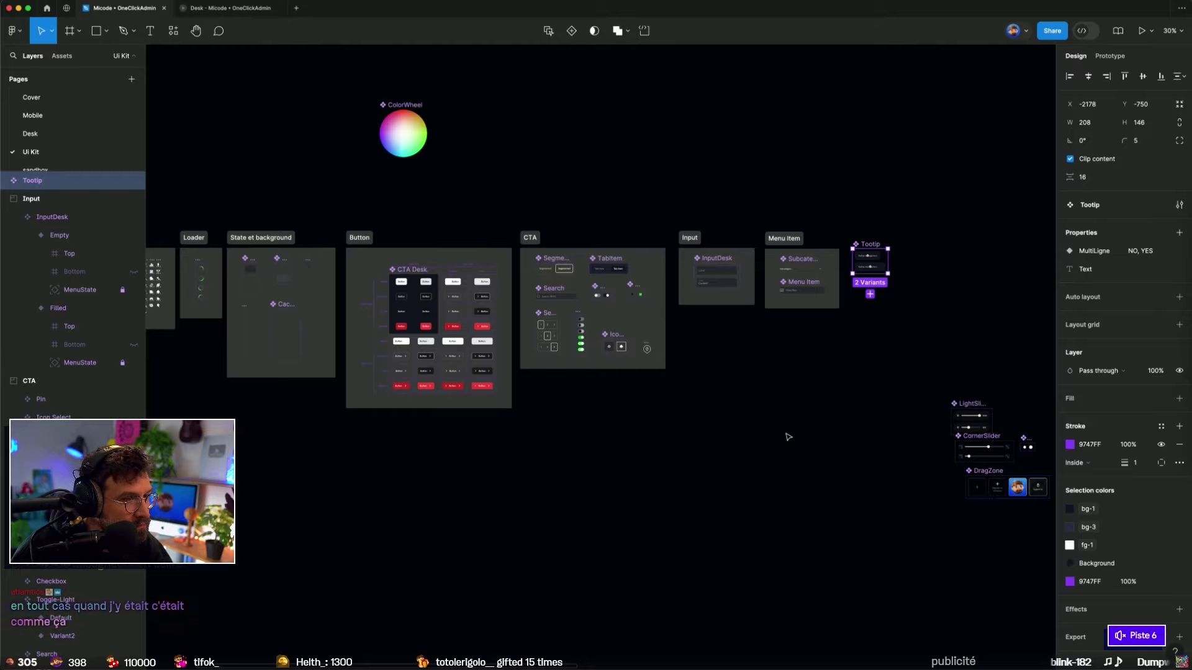
key(ctrl+z)
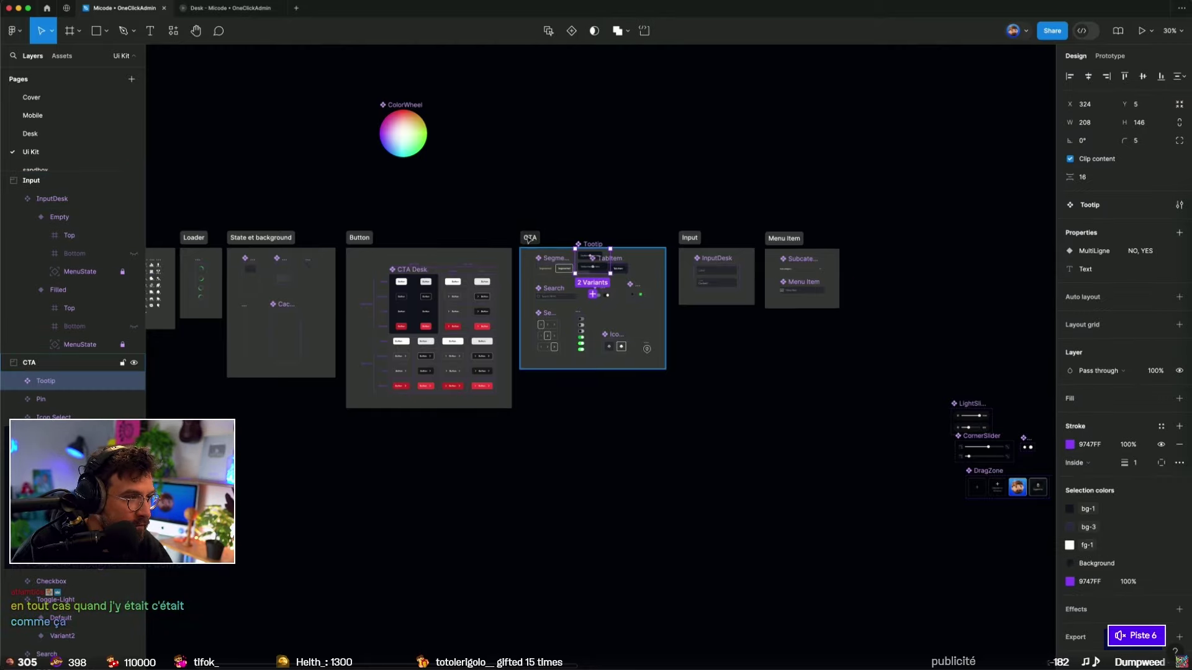
click(530, 238)
drag(570, 367, 570, 406)
click(595, 237)
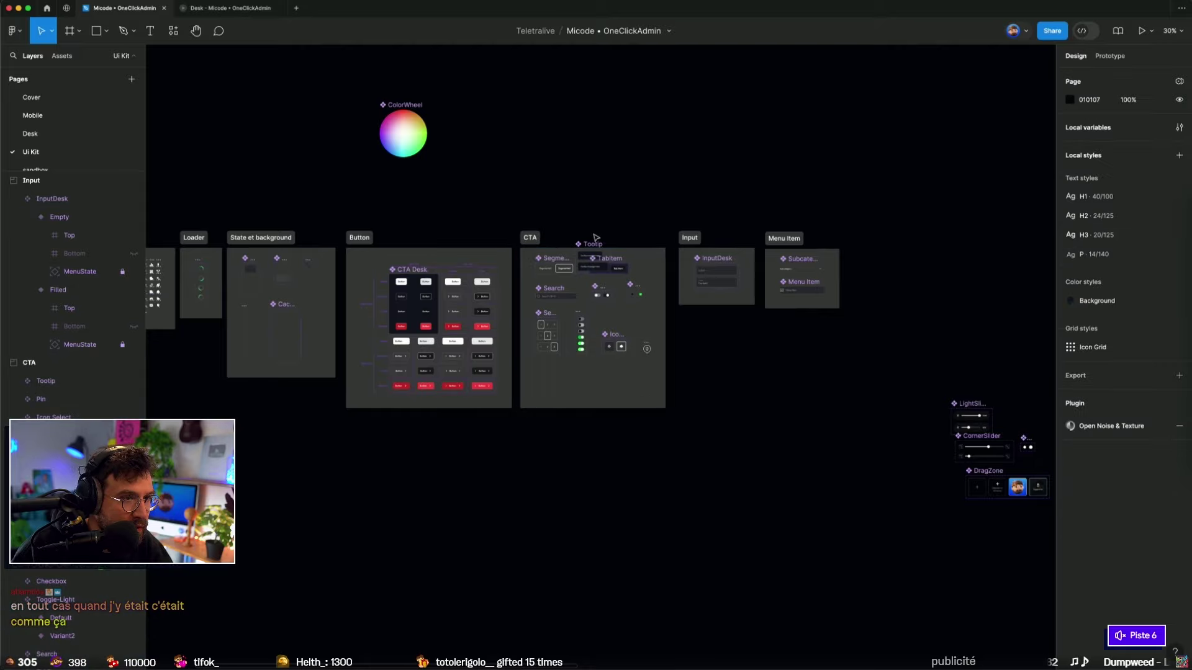
drag(595, 246, 554, 366)
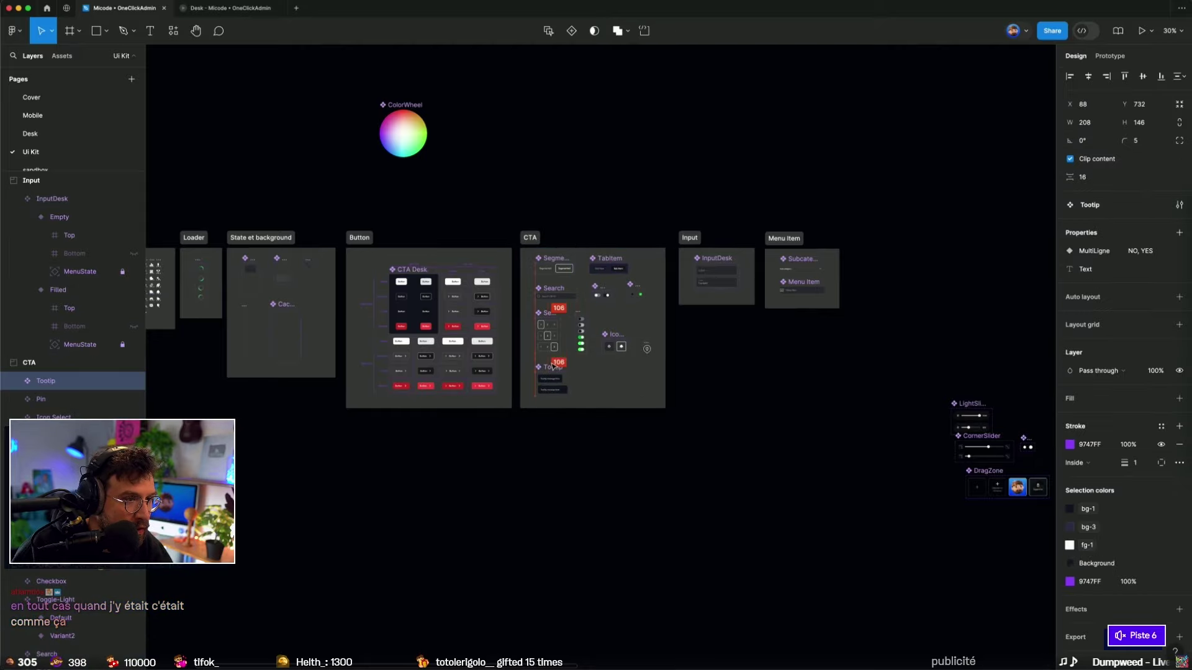
click(625, 447)
Step: Nudge DragZone up slightly and select LightSlider, CornerSlider, Knob and DragZone together
scroll(524, 447, right, 5)
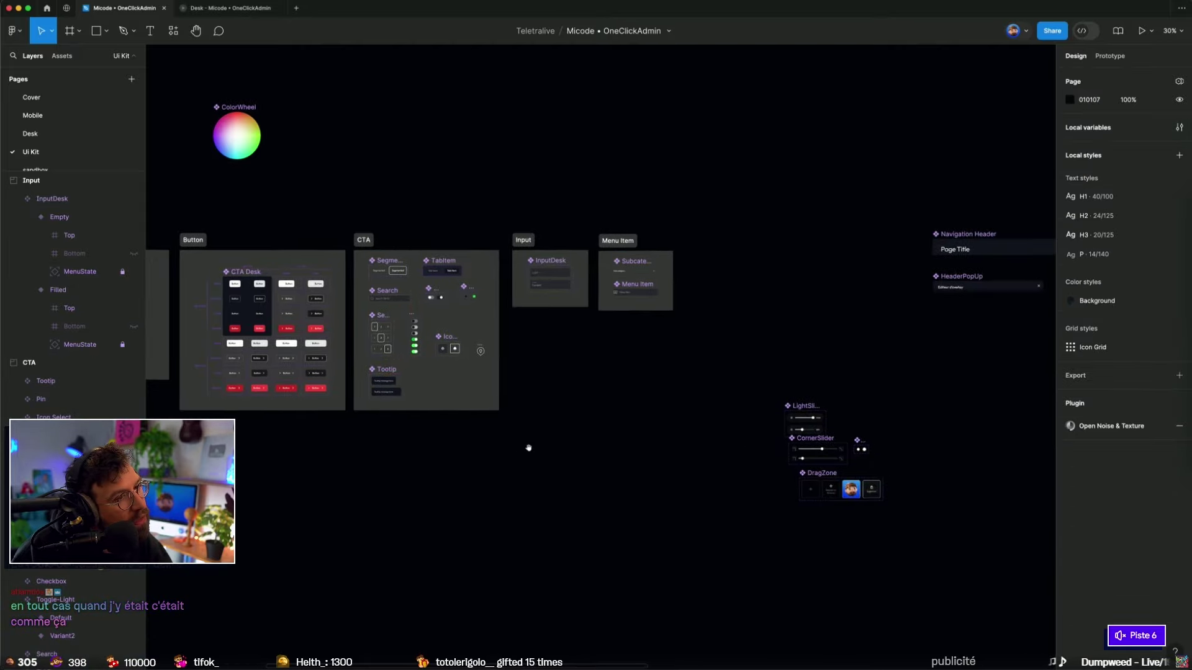
scroll(578, 415, right, 3)
scroll(634, 385, right, 2)
drag(630, 382, 820, 566)
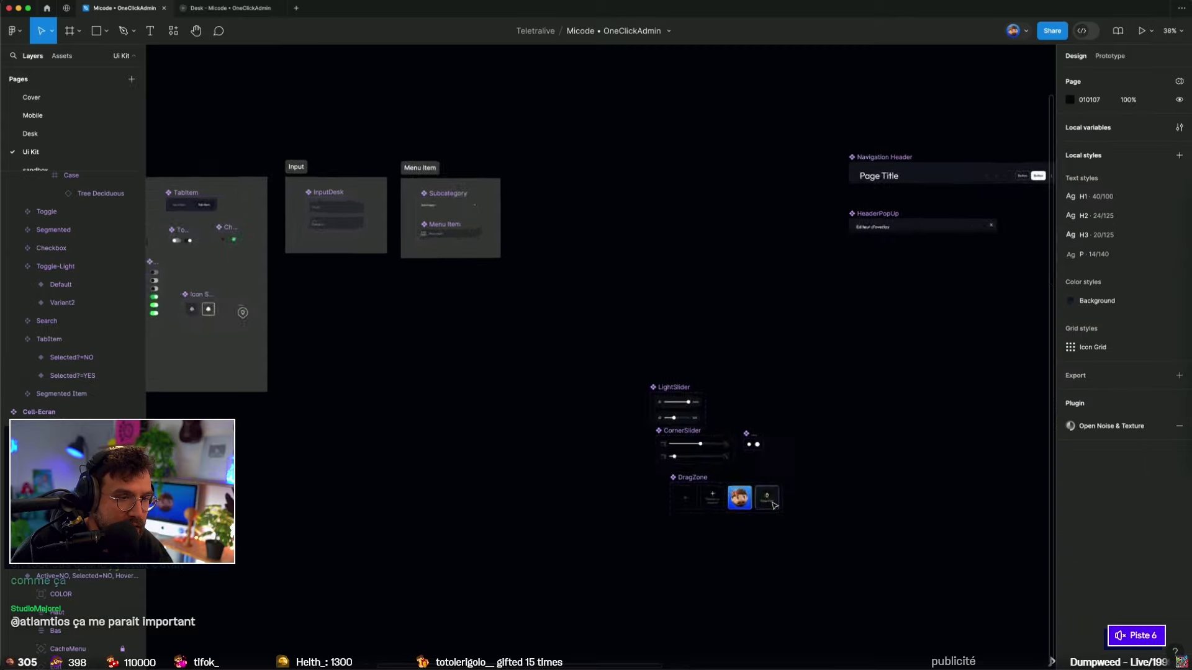
scroll(776, 497, up, 5)
click(596, 460)
drag(596, 461, 596, 456)
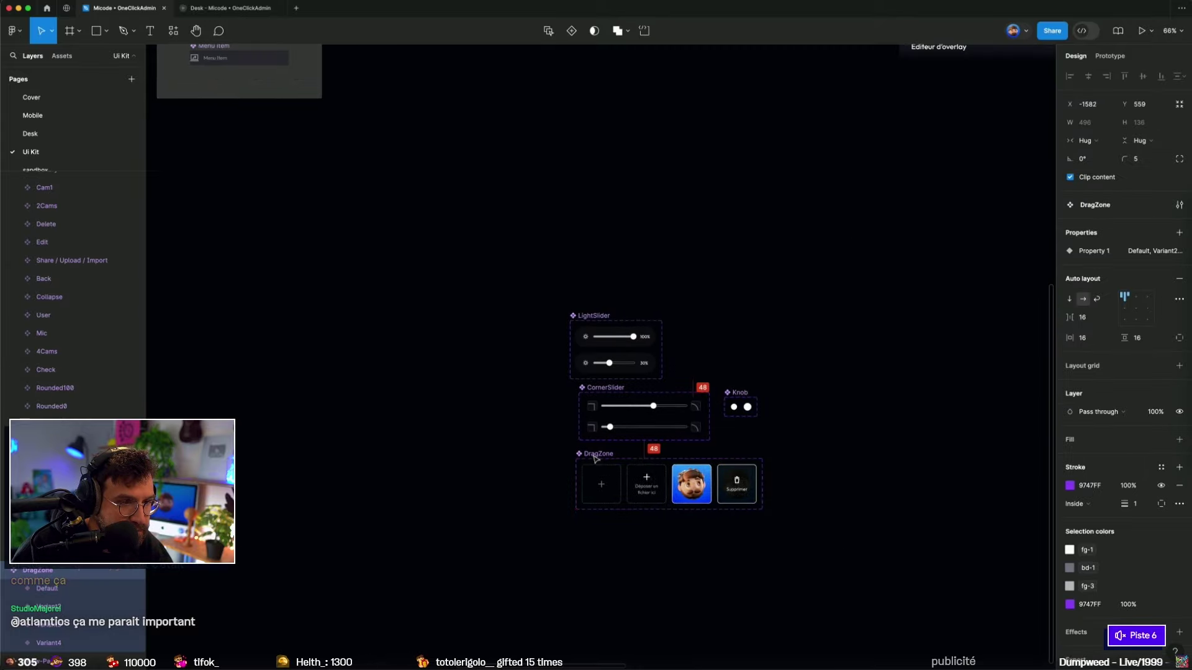
drag(516, 257, 834, 549)
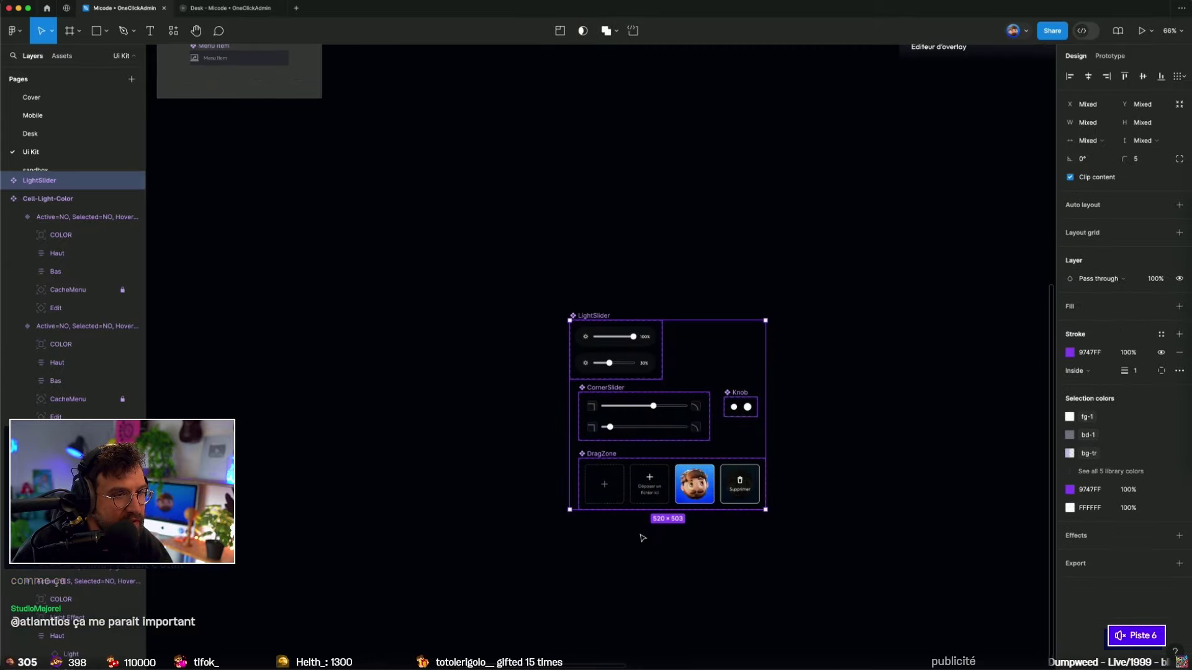
scroll(642, 538, down, 3)
Step: Shift Menu Item right, enlarge Input, and paste the slider group below InputDesk
click(261, 194)
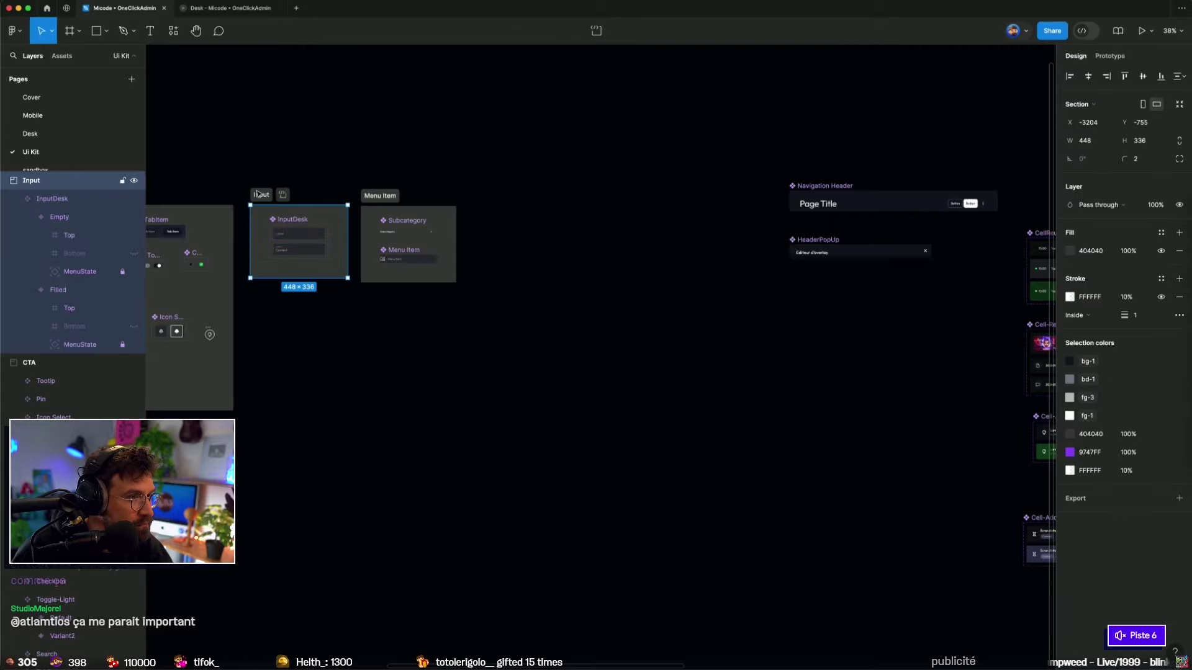
drag(380, 196, 482, 195)
click(335, 264)
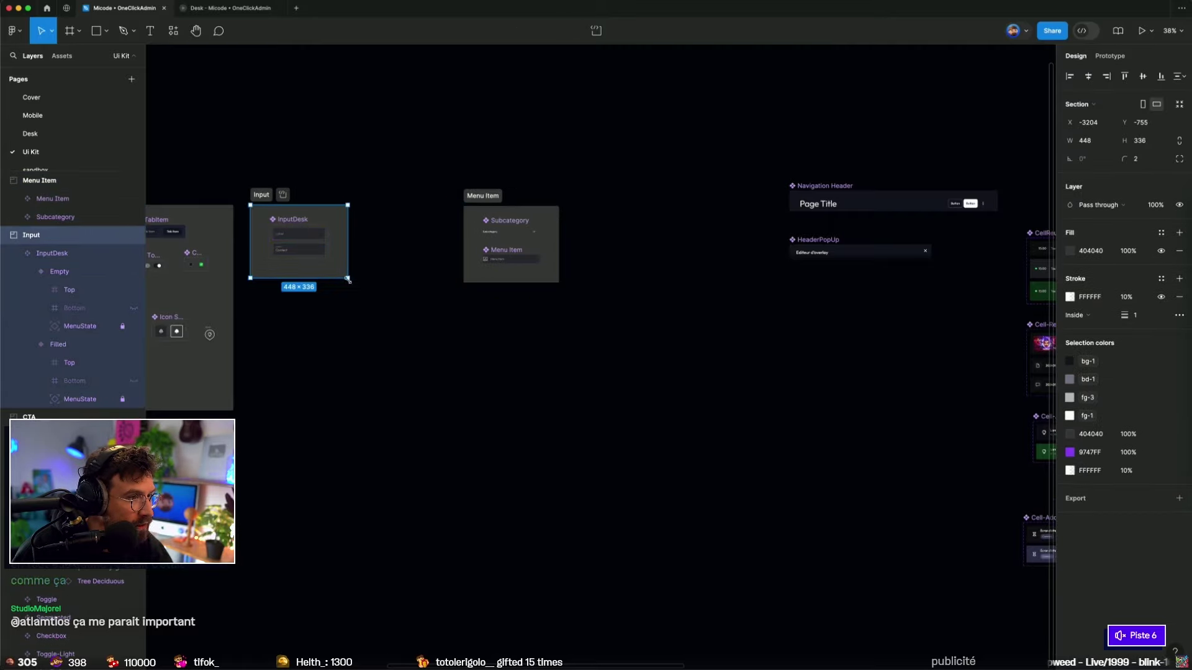
drag(348, 279, 457, 454)
key(ctrl+v)
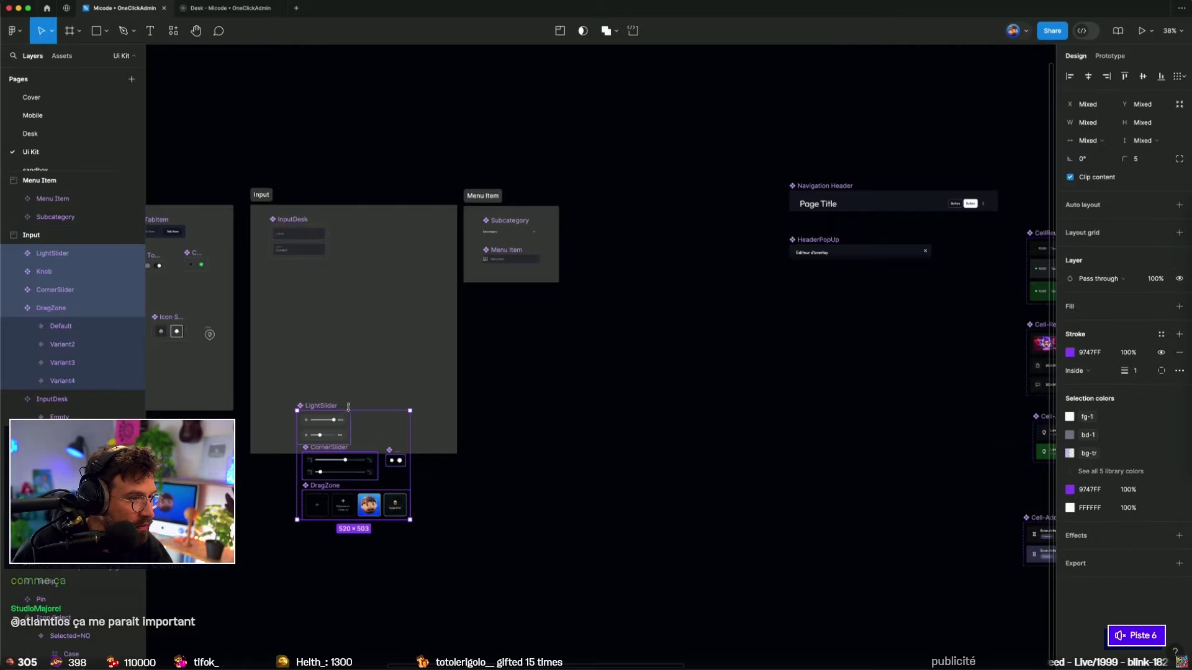
drag(334, 407, 308, 279)
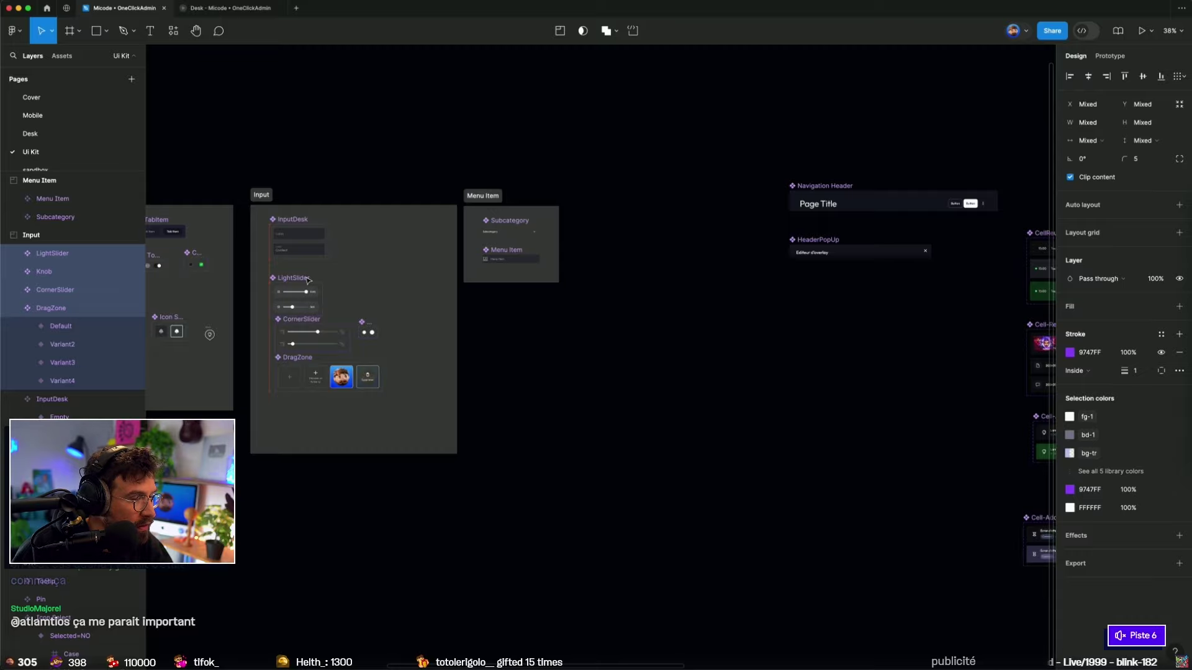
Step: Stack the Input contents with auto layout, revert Input to a section, and move Menu Item beside it
click(615, 366)
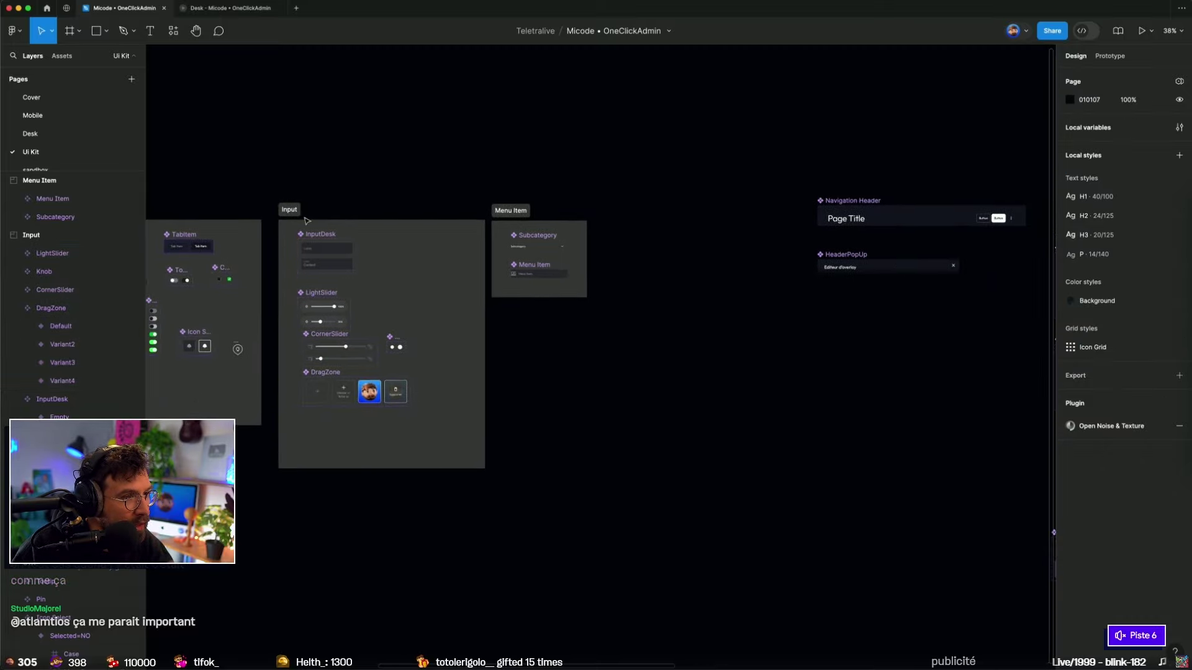
click(304, 220)
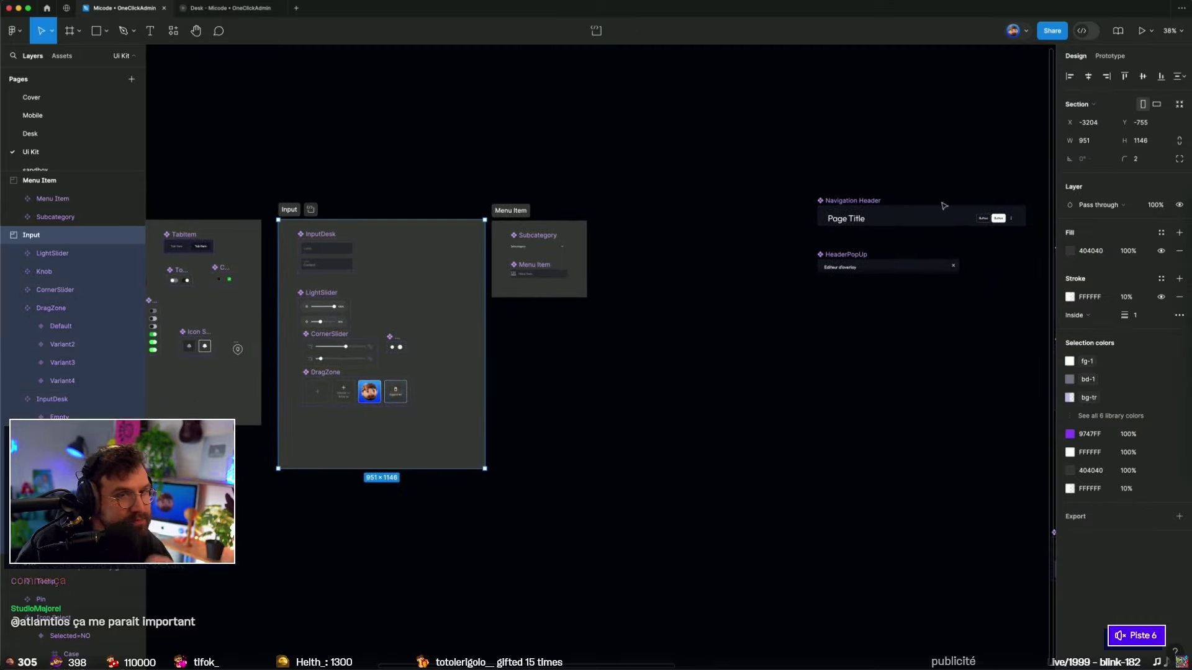
click(1085, 106)
click(1083, 115)
key(shift+a)
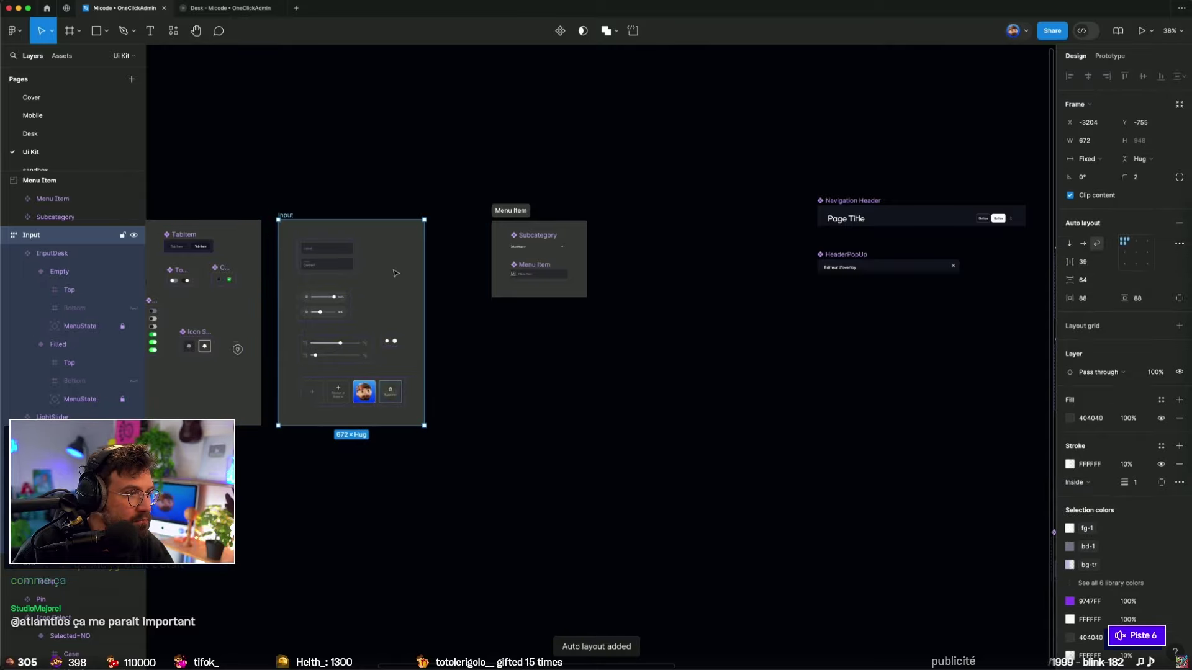
click(1075, 105)
click(665, 321)
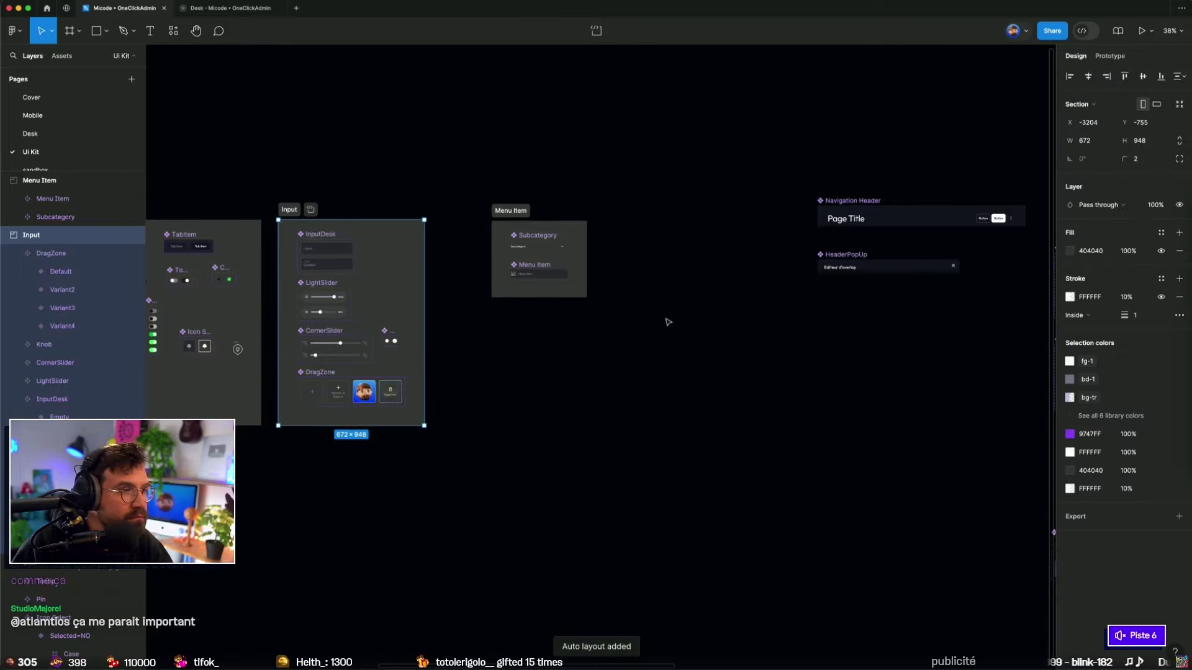
drag(522, 213, 475, 212)
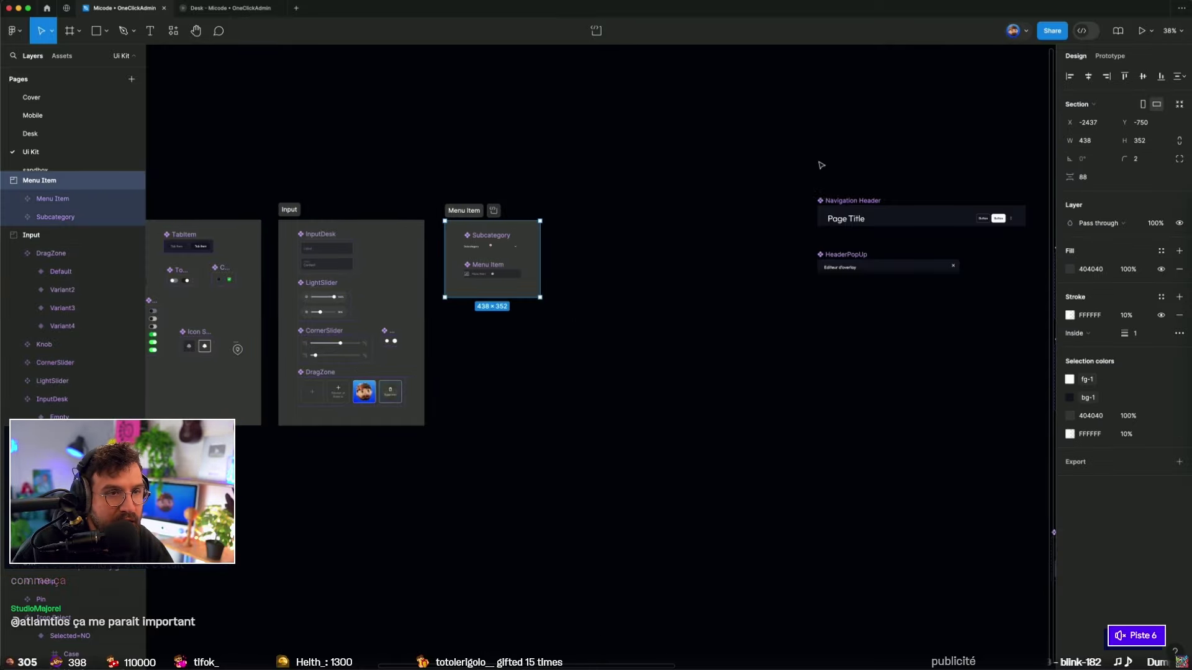
Step: Wrap Navigation Header and HeaderPopUp in an auto-layout frame with 88 gap and 88 padding
drag(820, 165, 881, 273)
drag(875, 224, 657, 258)
key(shift+a)
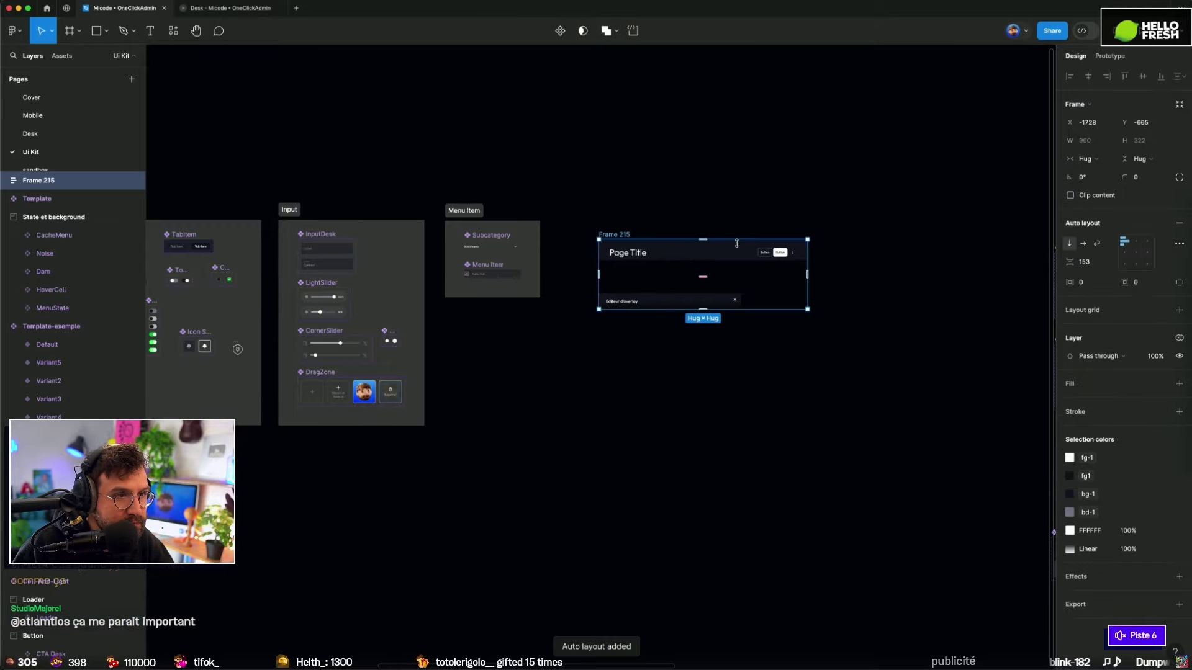
click(1084, 262)
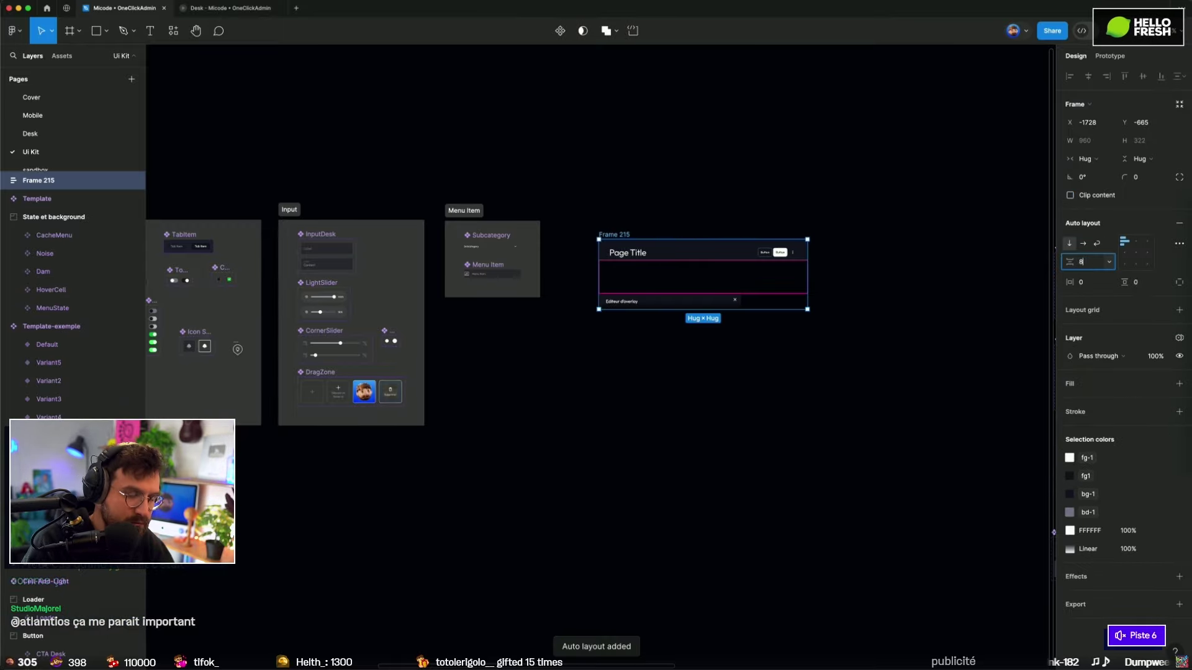
text(8)
key(Tab)
text(88)
key(Tab)
text(88)
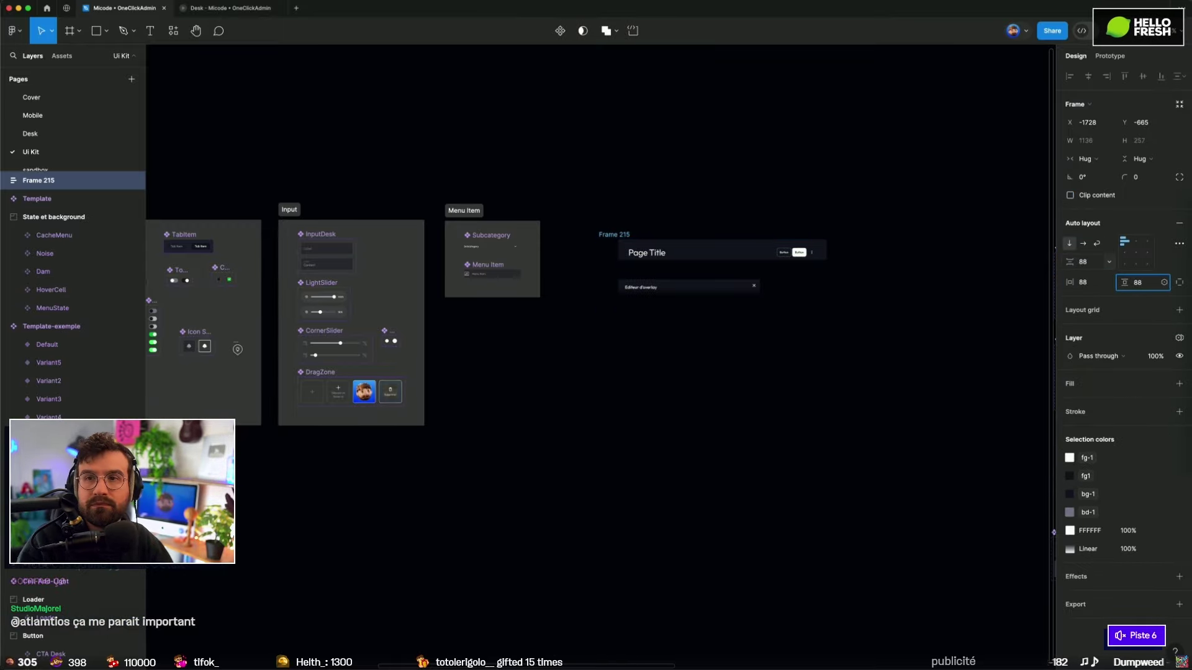
key(Return)
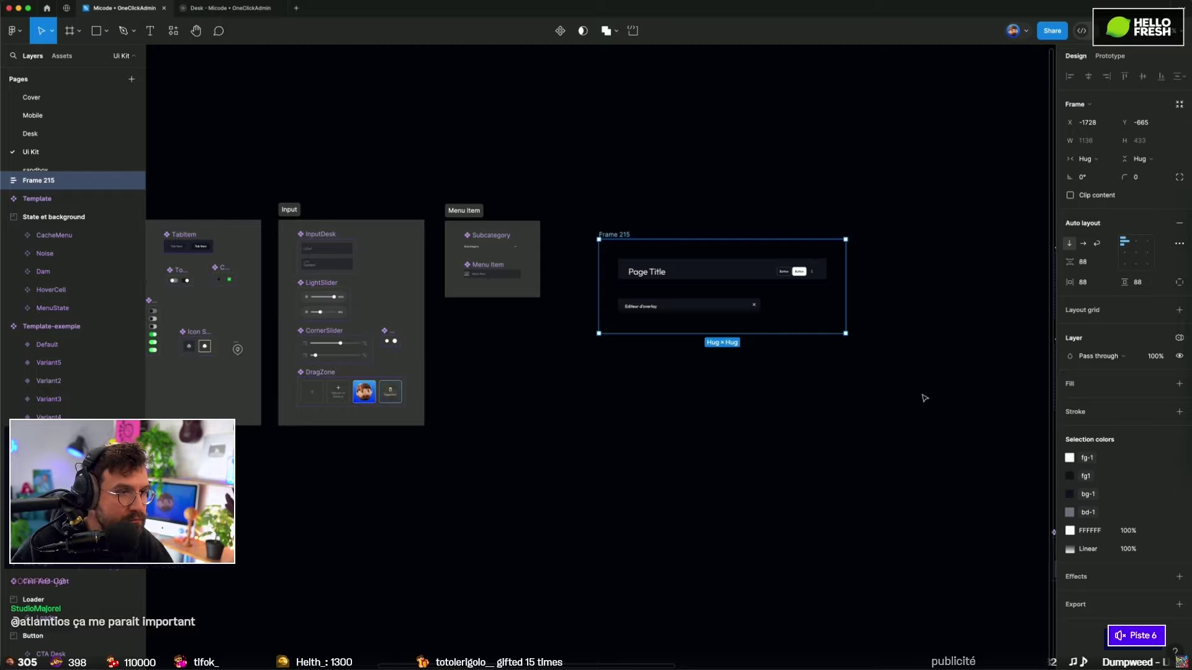
Step: Apply Menu Item's styling to the frame, convert it to a section, and place it beside Menu Item
click(484, 211)
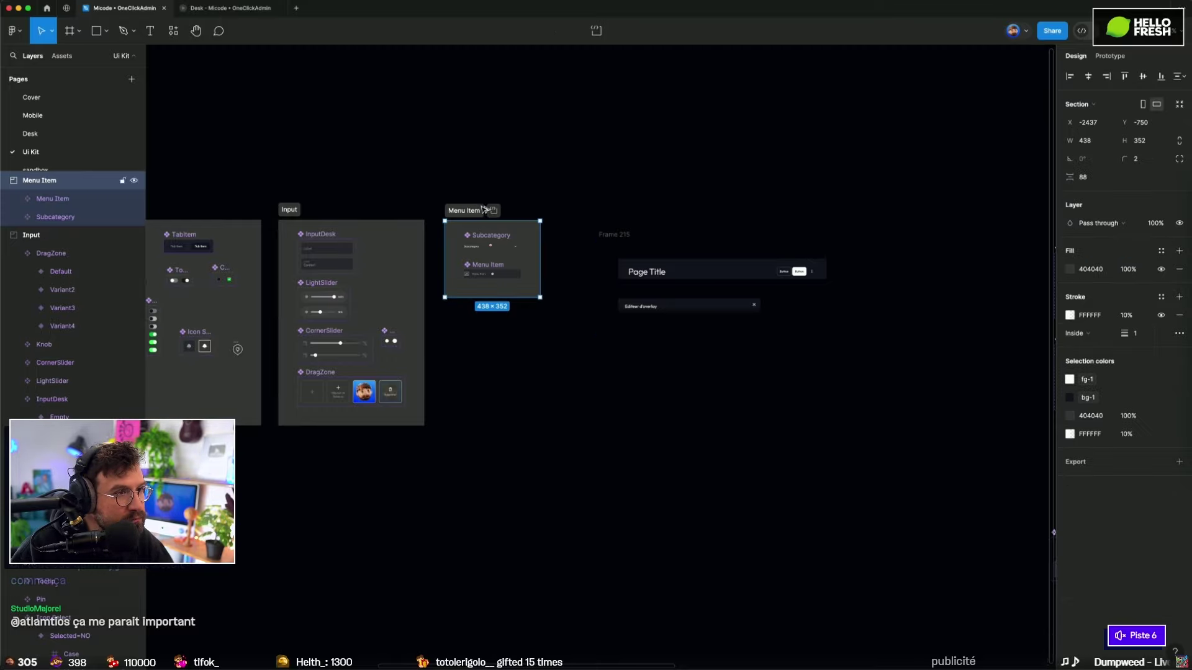
click(615, 234)
key(ctrl+z)
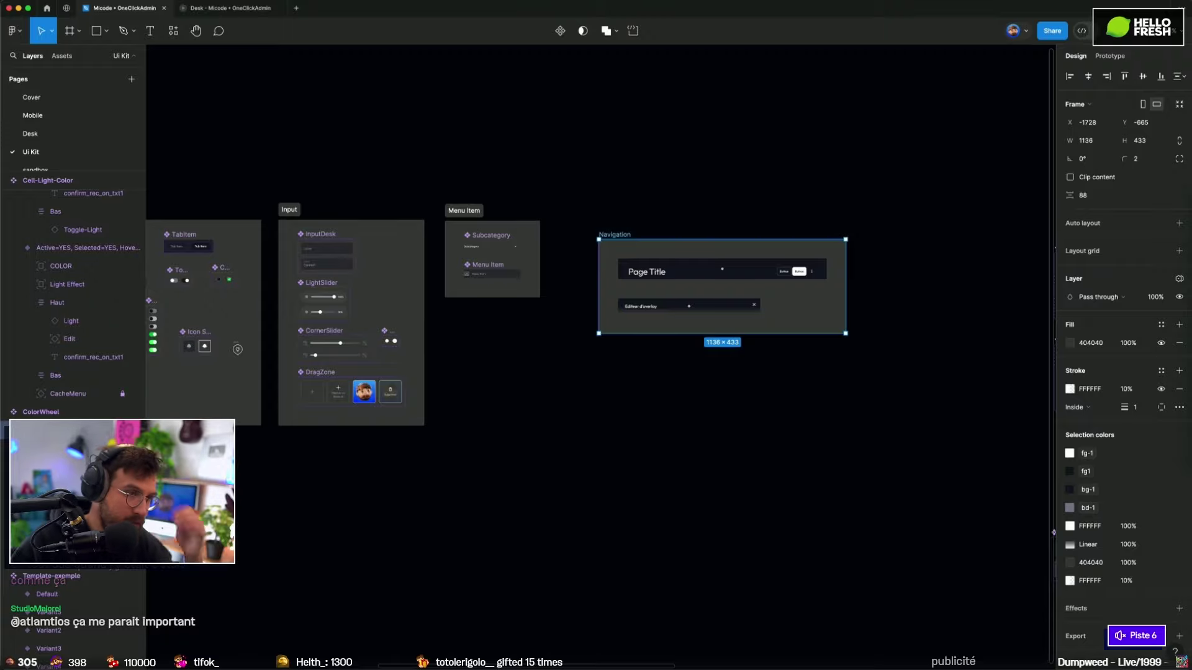
click(1090, 91)
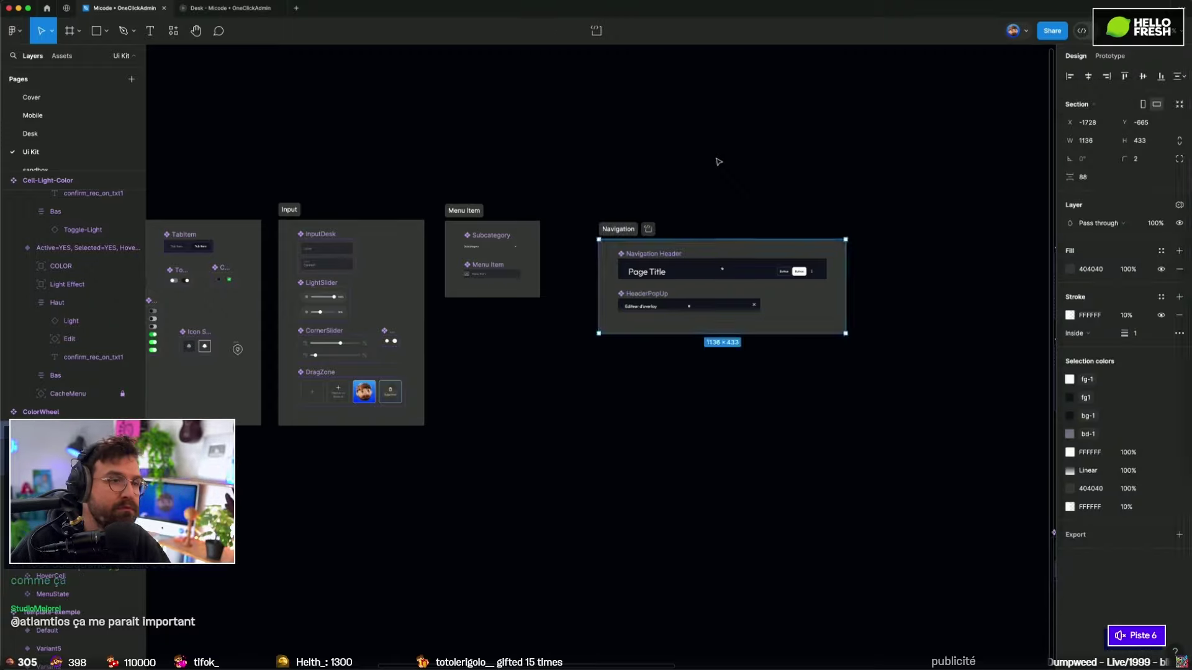
drag(619, 233, 566, 213)
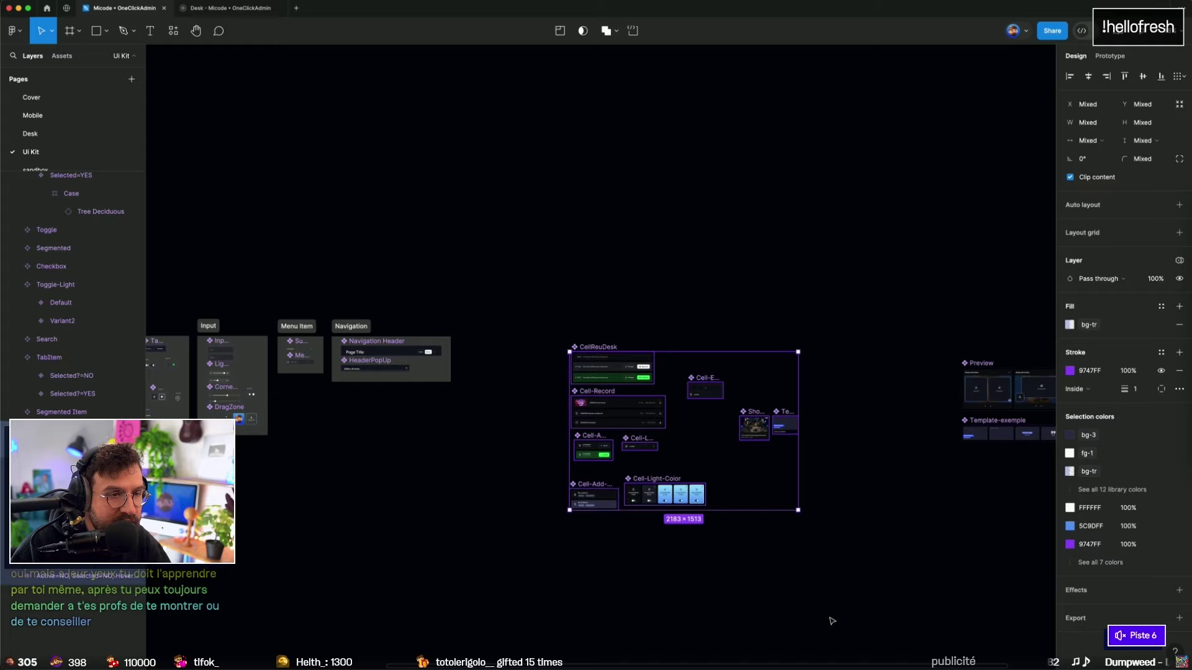
Step: Wrap the stacked cells in an auto-layout frame with 88 spacing and 88 padding
key(shift+a)
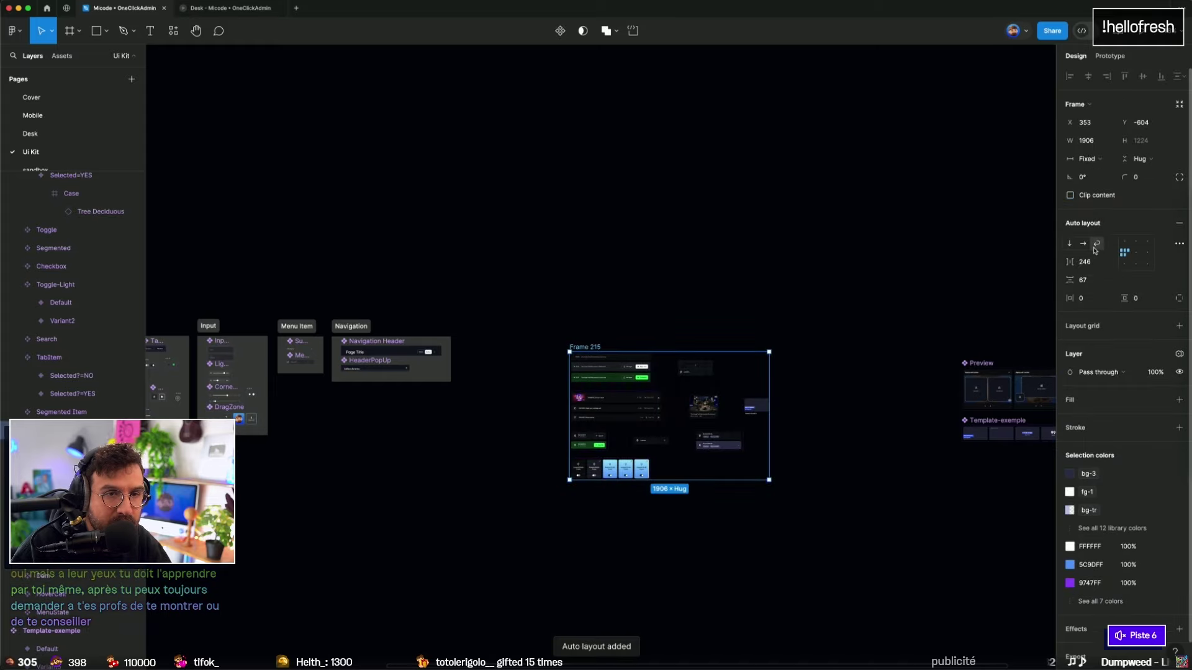
click(1083, 261)
text(88)
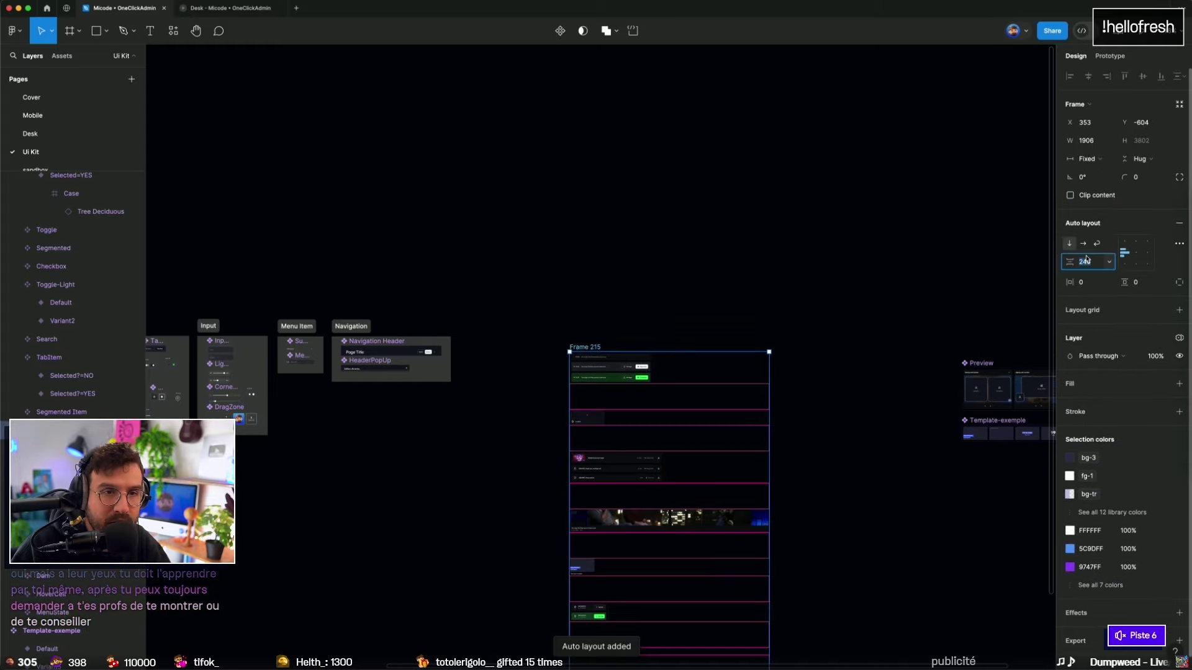
key(Tab)
text(88)
key(Tab)
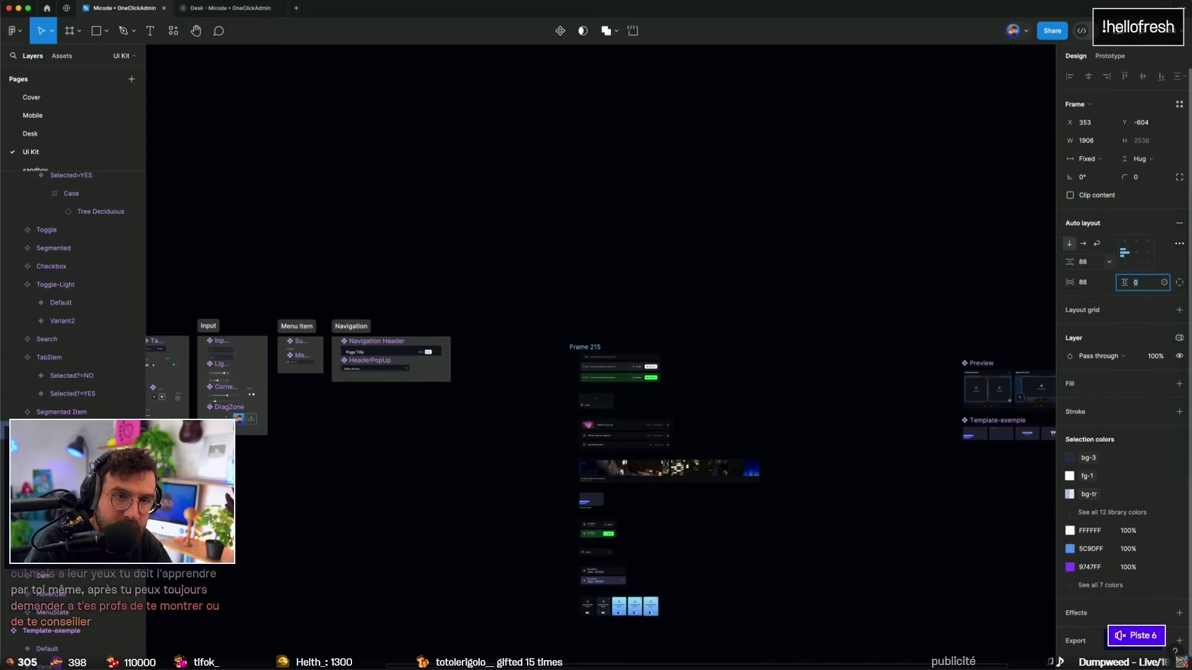
text(88)
key(Return)
Step: Give the cell frame the Navigation section's grey styling and name it Cells
click(351, 326)
click(581, 348)
key(ctrl+z)
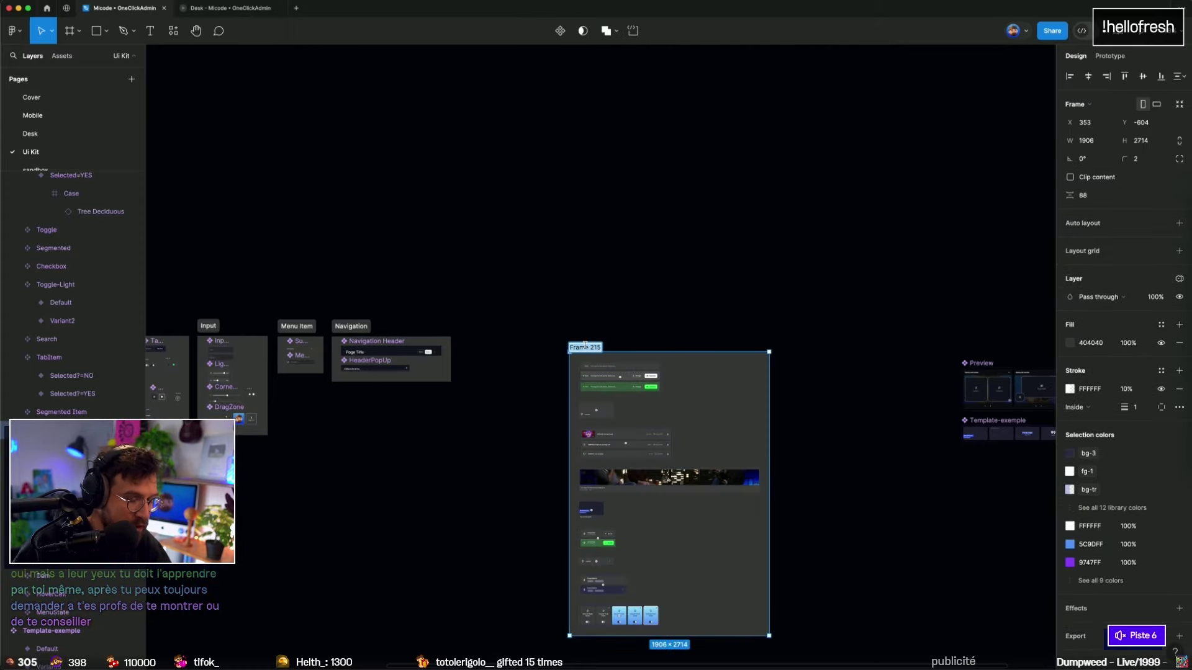
text(Cells)
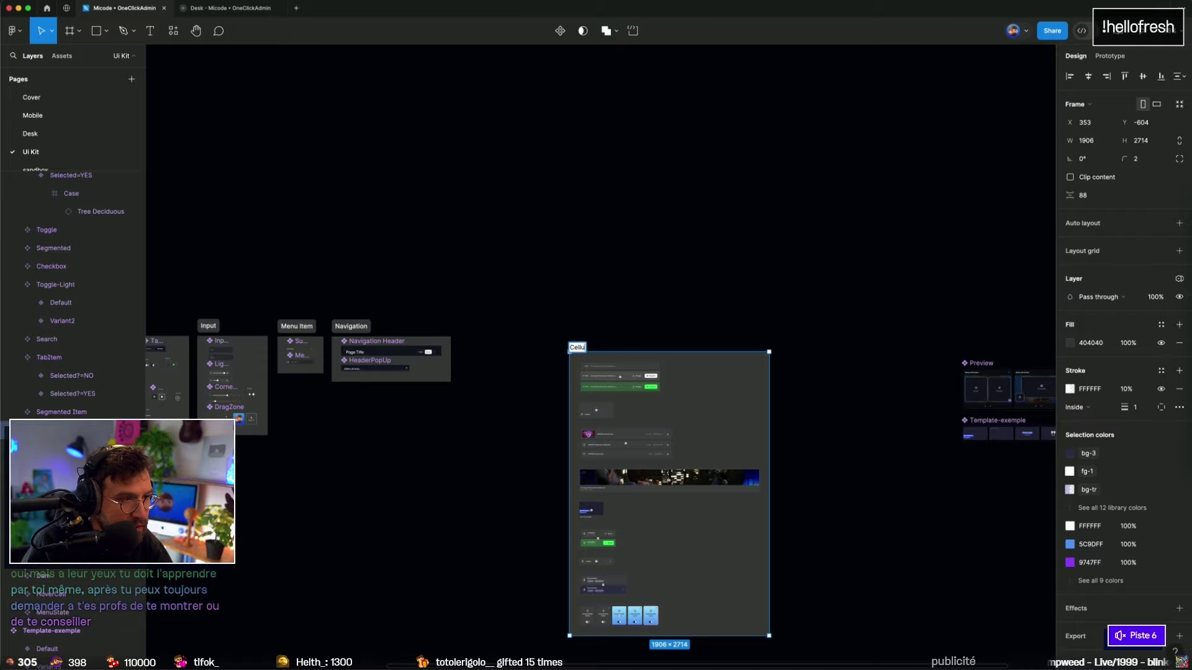
key(Return)
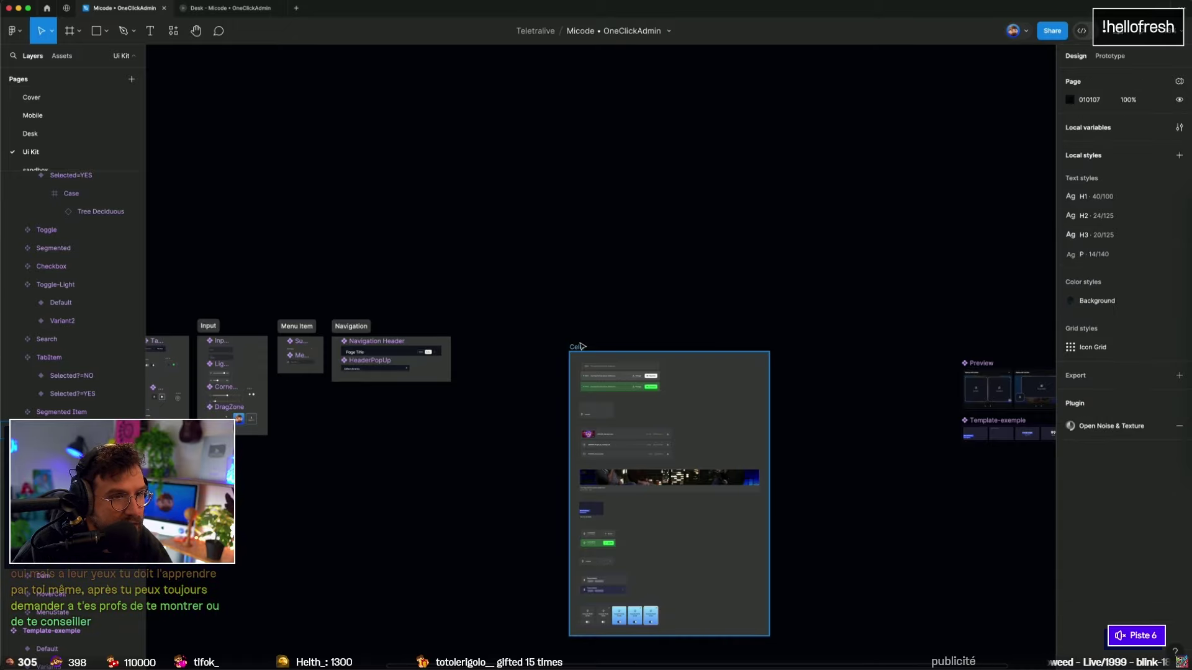
click(1080, 104)
Step: Narrow the Show-Past cell to about 273 px, roughly card width
click(1098, 104)
click(606, 239)
click(738, 484)
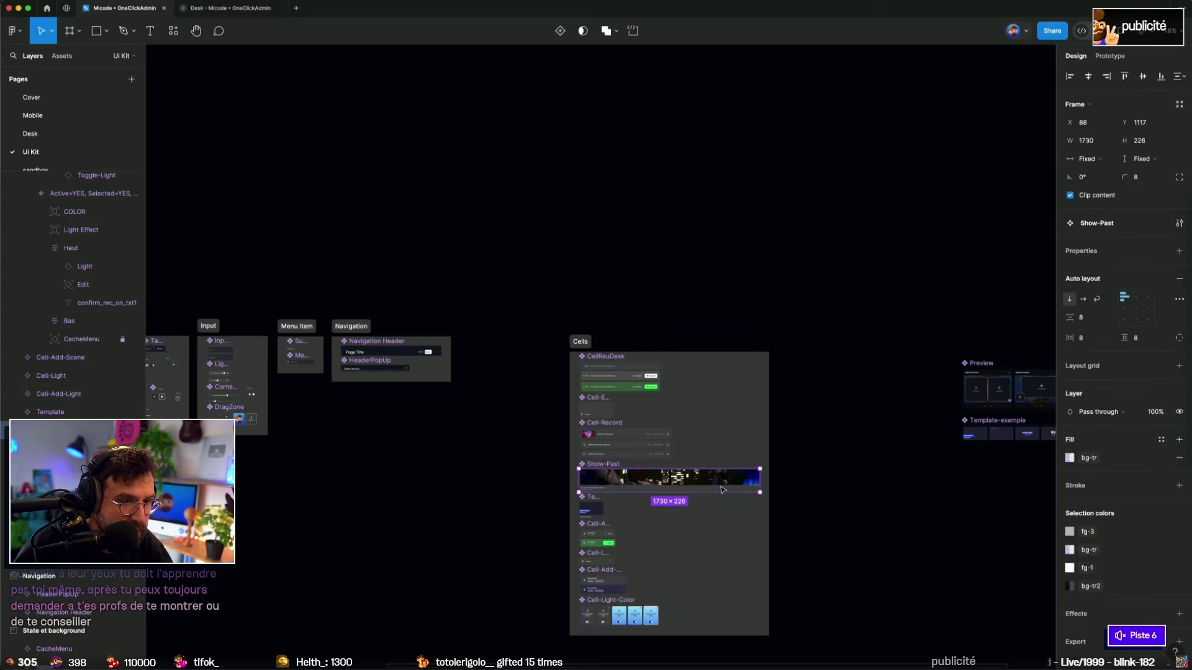
scroll(738, 487, up, 5)
drag(806, 468, 313, 456)
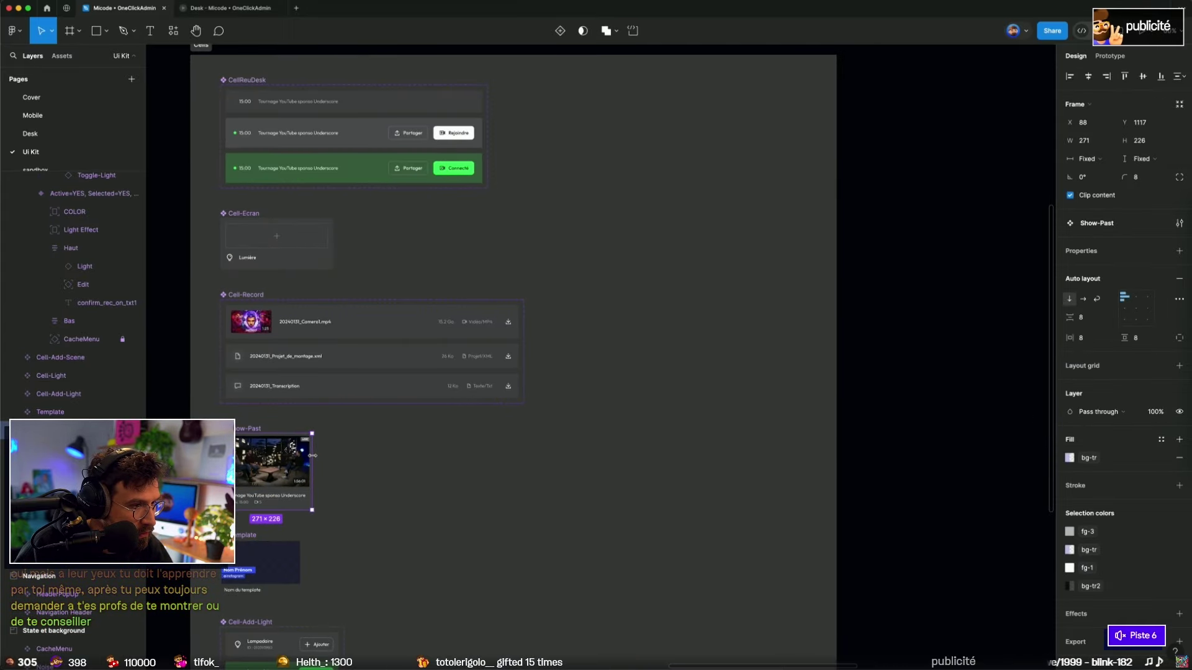
scroll(314, 456, down, 3)
scroll(314, 455, down, 3)
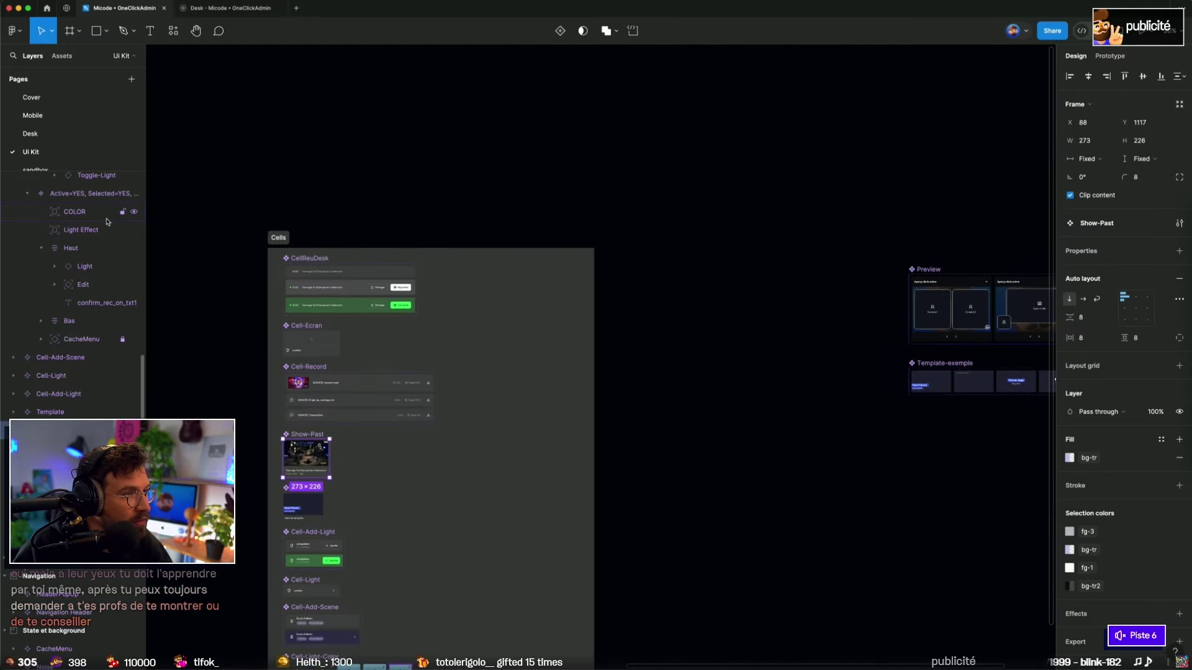
Step: Check a thumbnail card's width on the Desk page, then return to the Ui Kit page
click(30, 133)
click(251, 261)
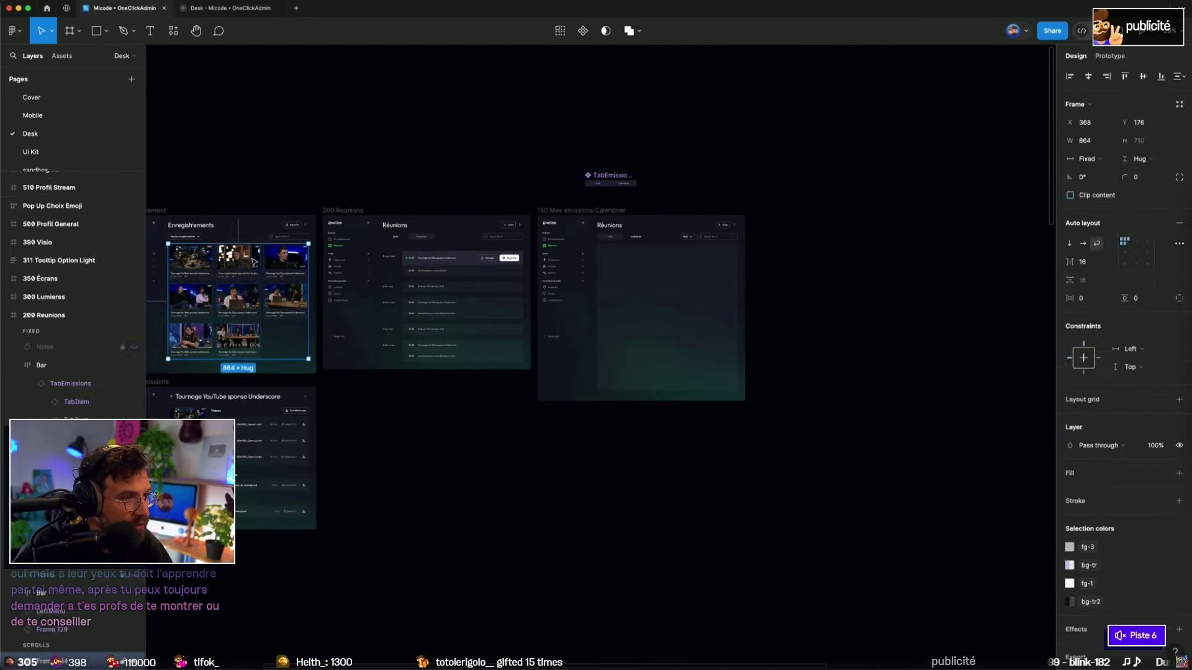
click(54, 117)
click(30, 151)
Step: Narrow the Cells frame to 1073 px so its cells wrap into a compact block
drag(1051, 262, 413, 262)
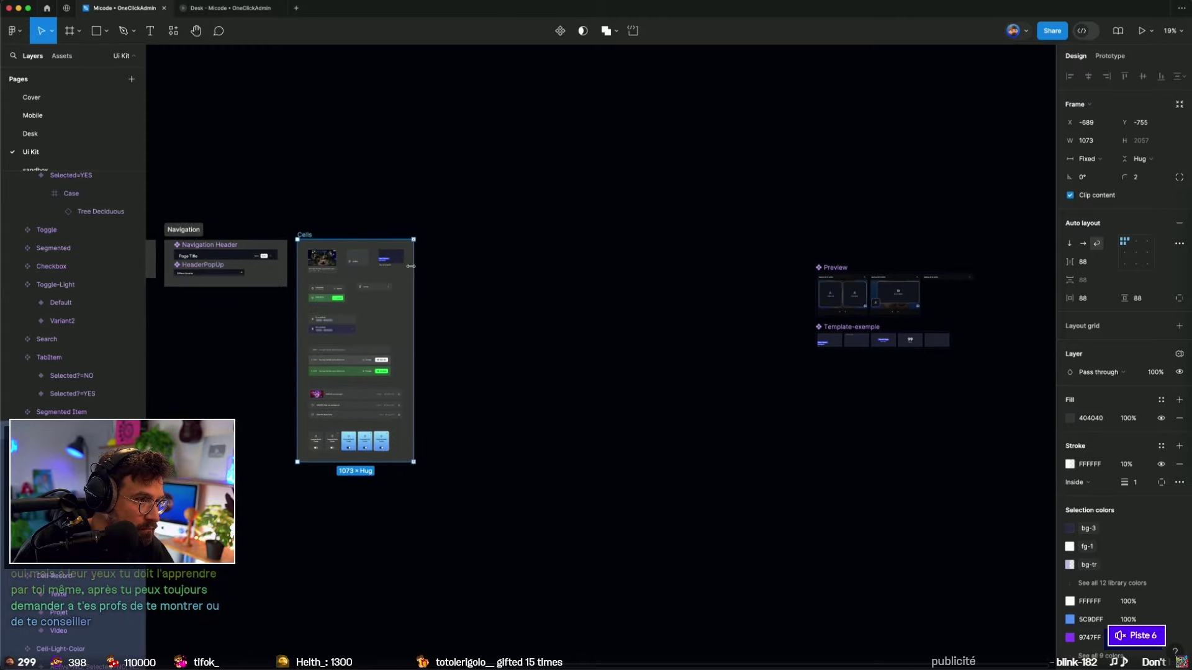
click(655, 380)
scroll(655, 379, up, 2)
scroll(655, 380, left, 4)
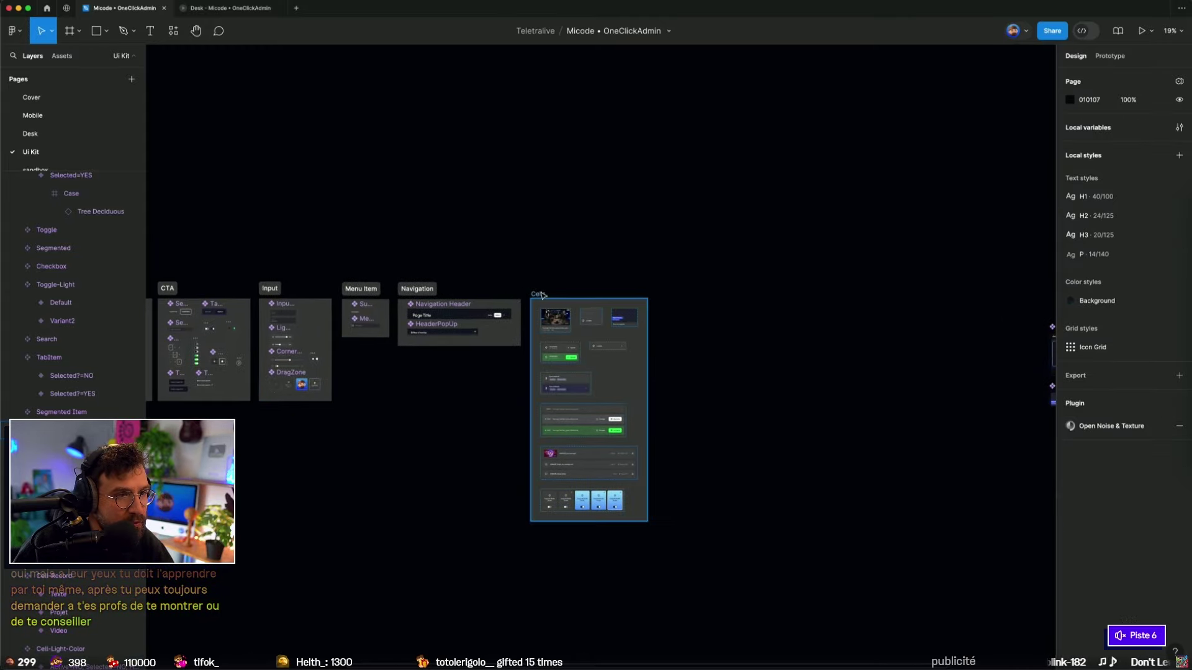
click(625, 319)
scroll(768, 385, up, 3)
click(814, 375)
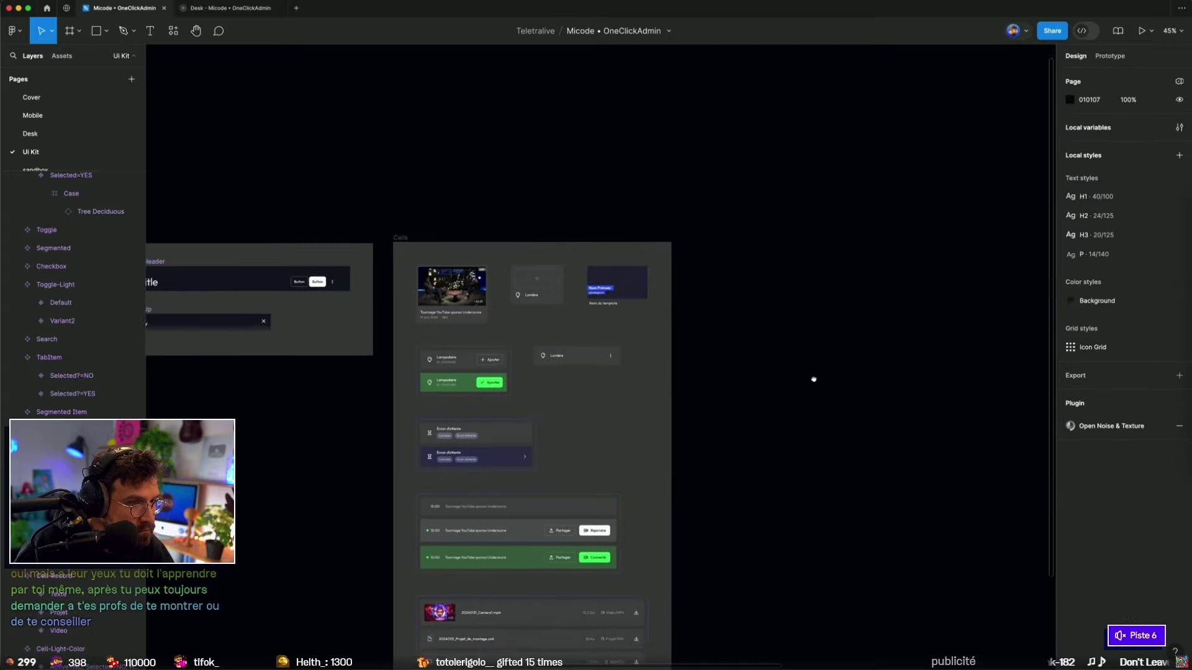
scroll(840, 336, down, 2)
click(528, 190)
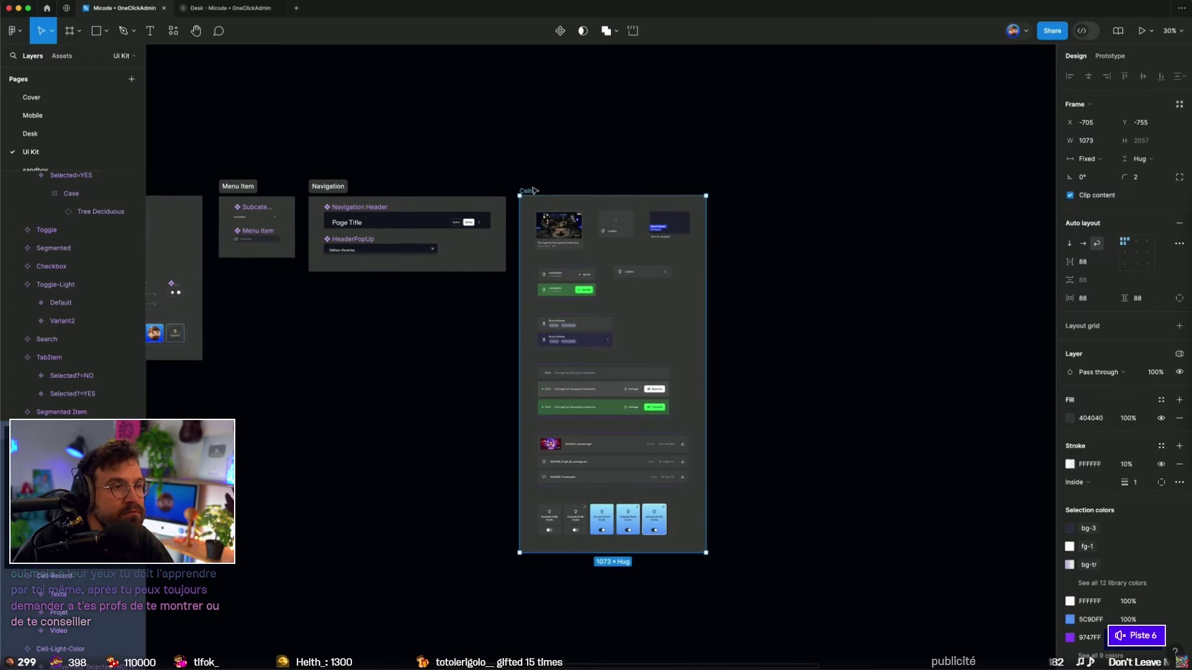
Step: Move Cell-Light into the first slot of its row inside Cells
click(640, 278)
drag(640, 280, 562, 279)
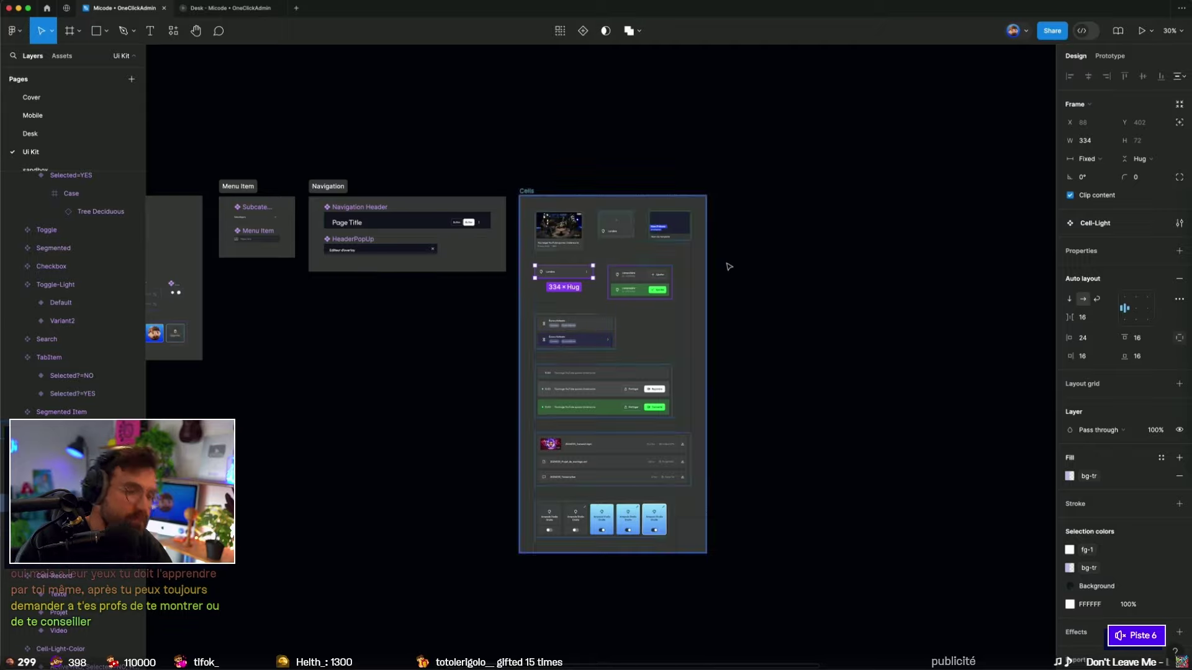
click(768, 288)
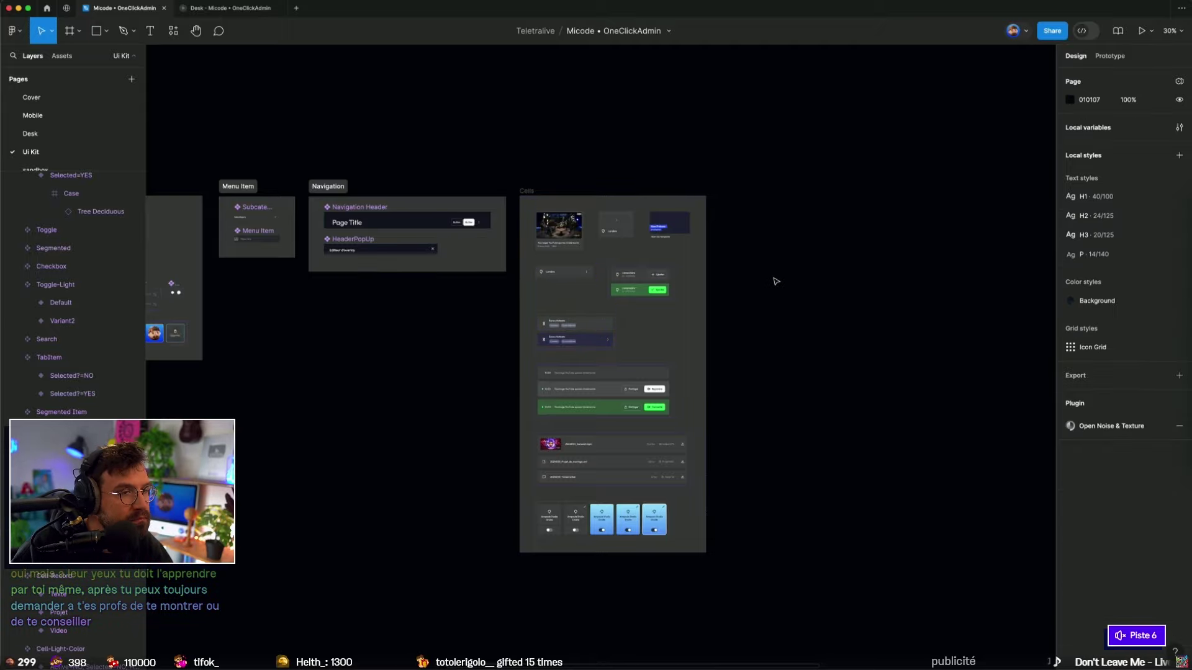
click(524, 192)
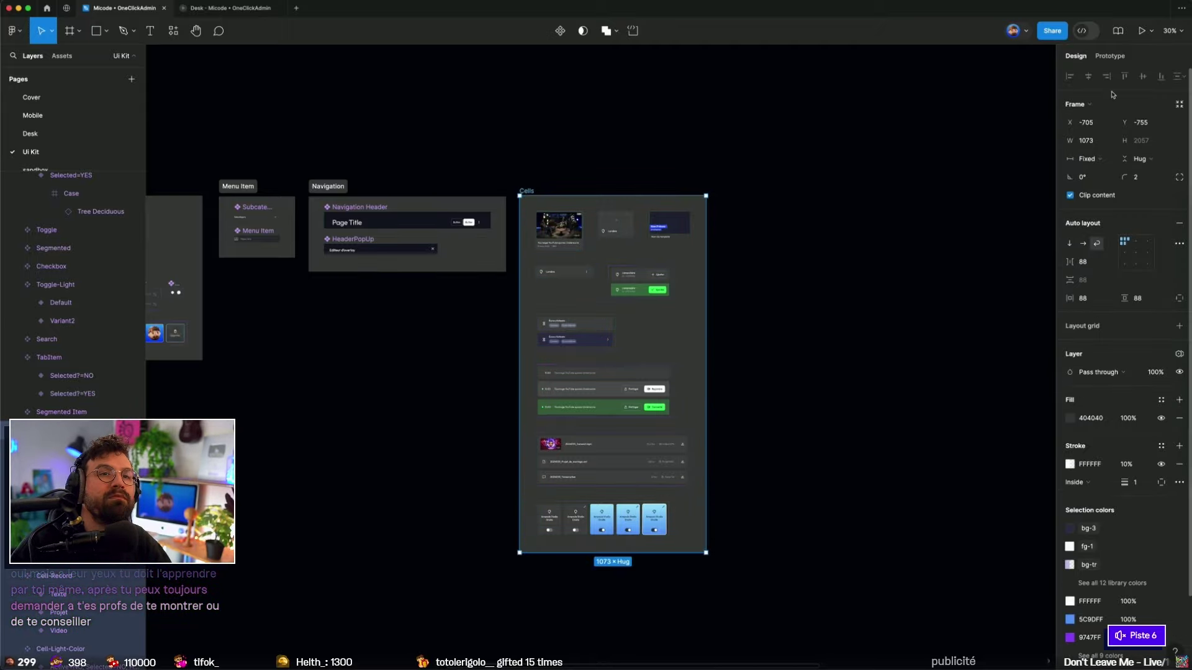
click(1092, 105)
click(1091, 90)
Step: Select the Preview and Template-exemple components together
click(835, 204)
scroll(843, 205, down, 3)
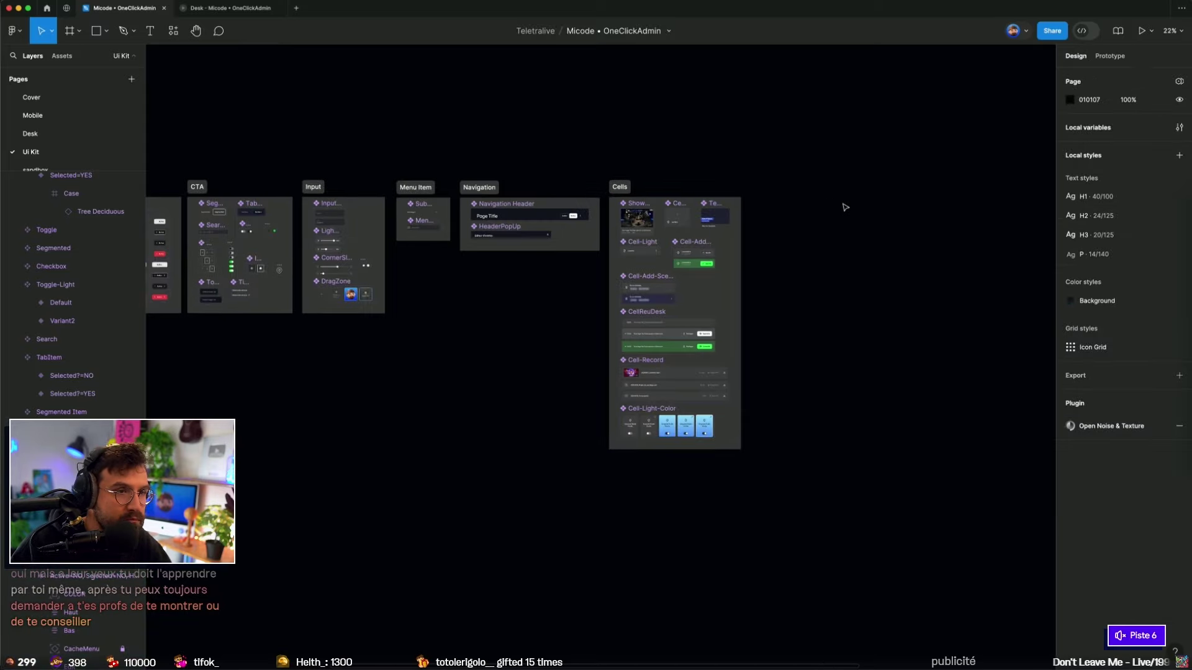
scroll(394, 211, right, 5)
scroll(478, 220, right, 5)
drag(477, 220, 792, 426)
Step: Move Preview and Template-exemple beside Cells and wrap them in a frame named 'Ui elements'
mouse_move(572, 269)
mouse_down()
mouse_move(557, 329)
mouse_move(456, 320)
mouse_up()
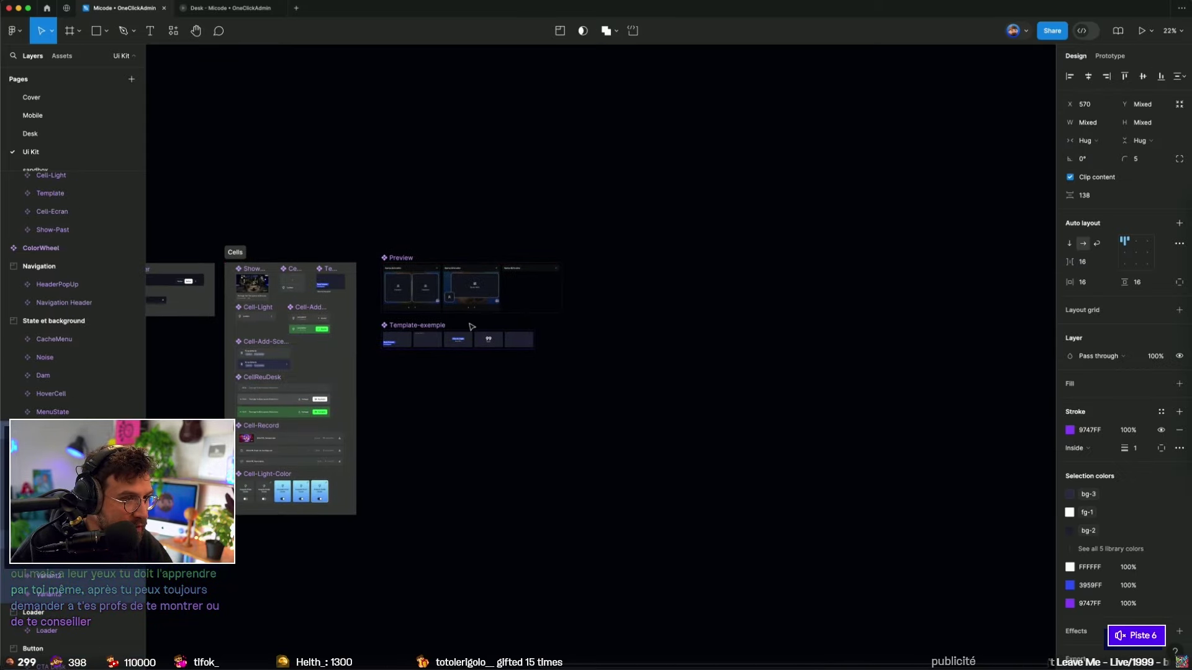
key(shift+a)
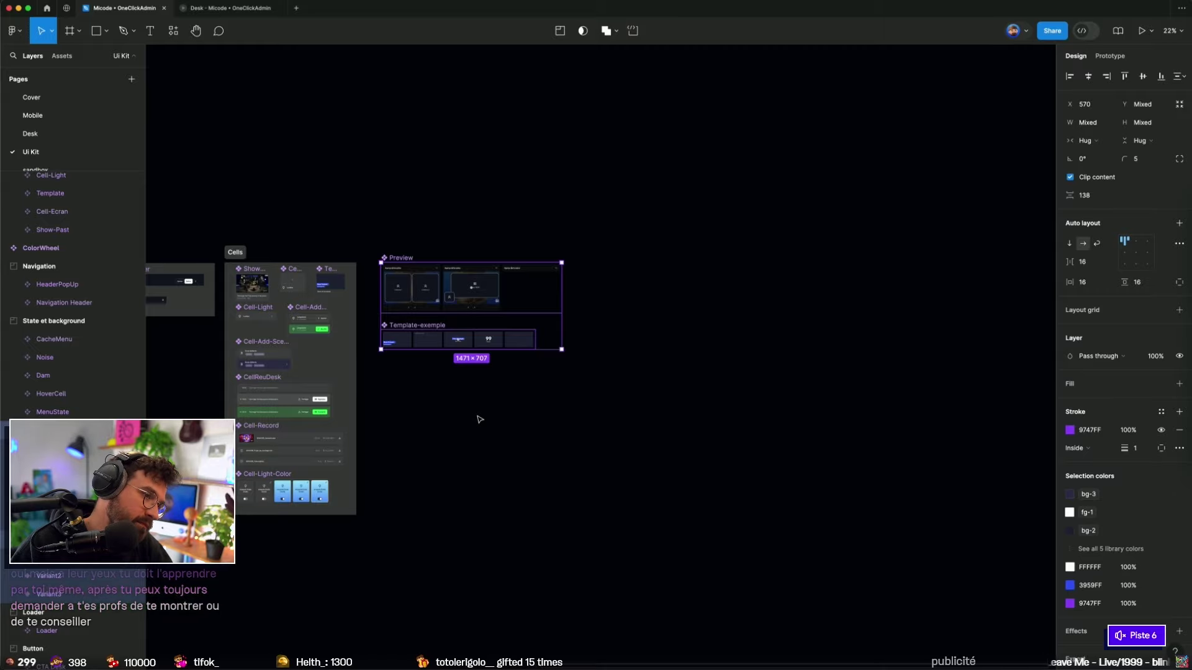
double_click(397, 258)
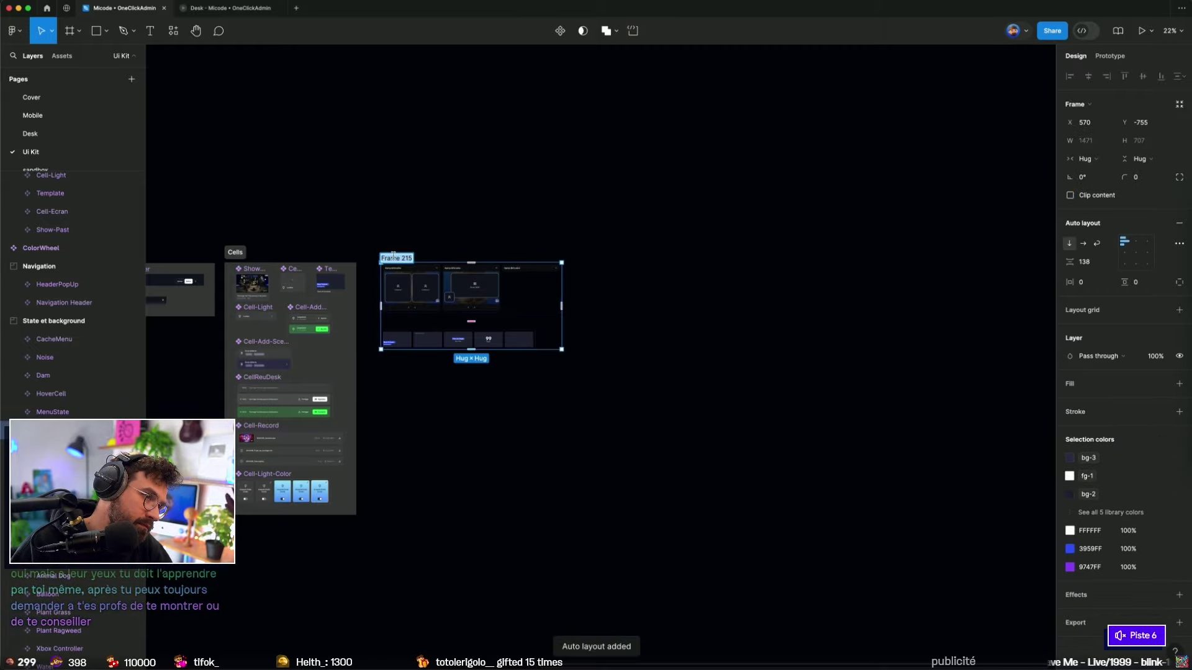
text(Ui elements)
key(Return)
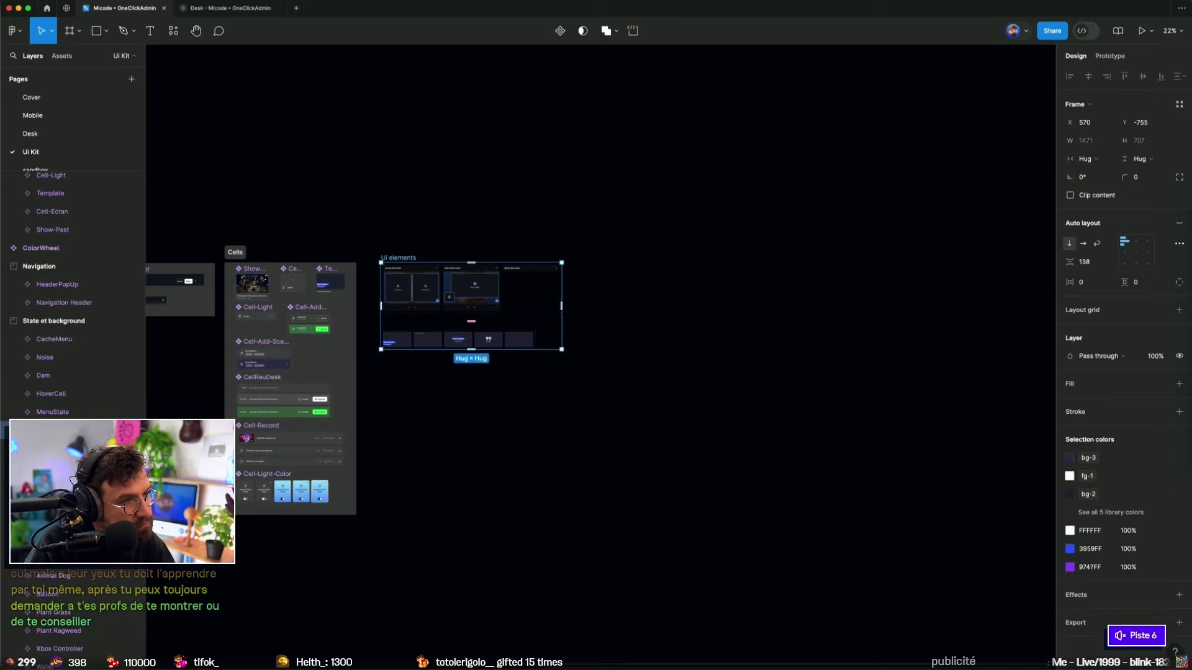
Step: Give Ui elements 88 spacing and 88 padding, and convert it to a section
click(1083, 262)
text(88)
key(Tab)
text(88)
key(Return)
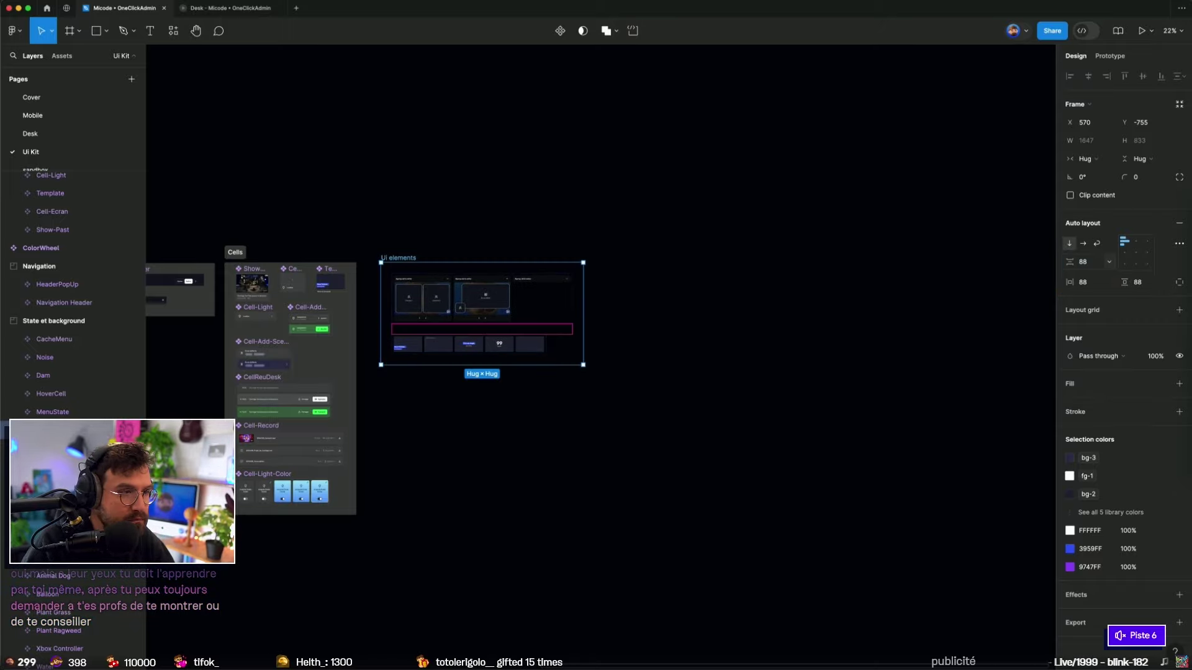
click(388, 244)
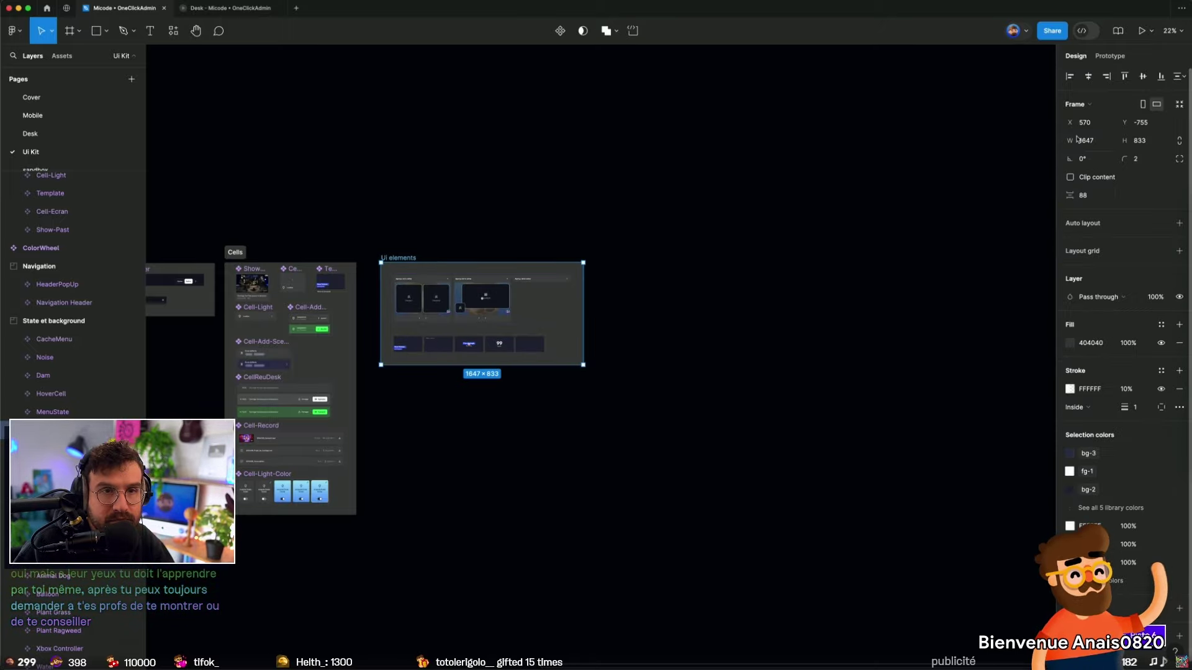
click(1088, 104)
click(1091, 90)
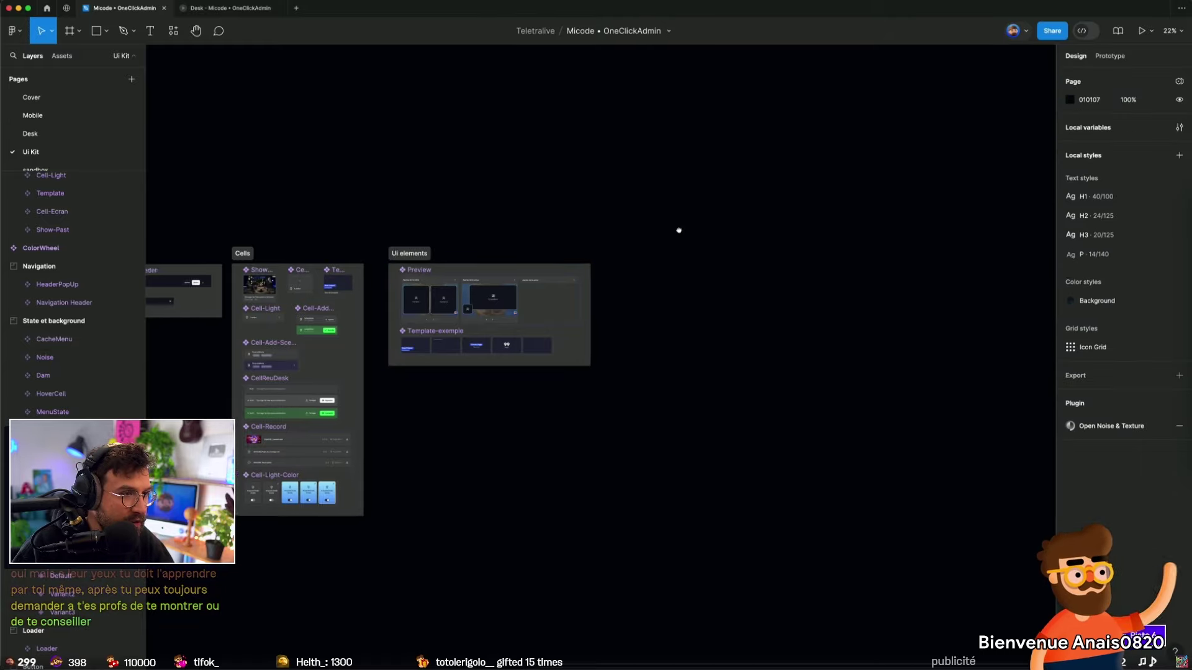
Step: Copy the ColorWheel component
scroll(650, 225, up, 3)
click(711, 248)
scroll(711, 249, down, 3)
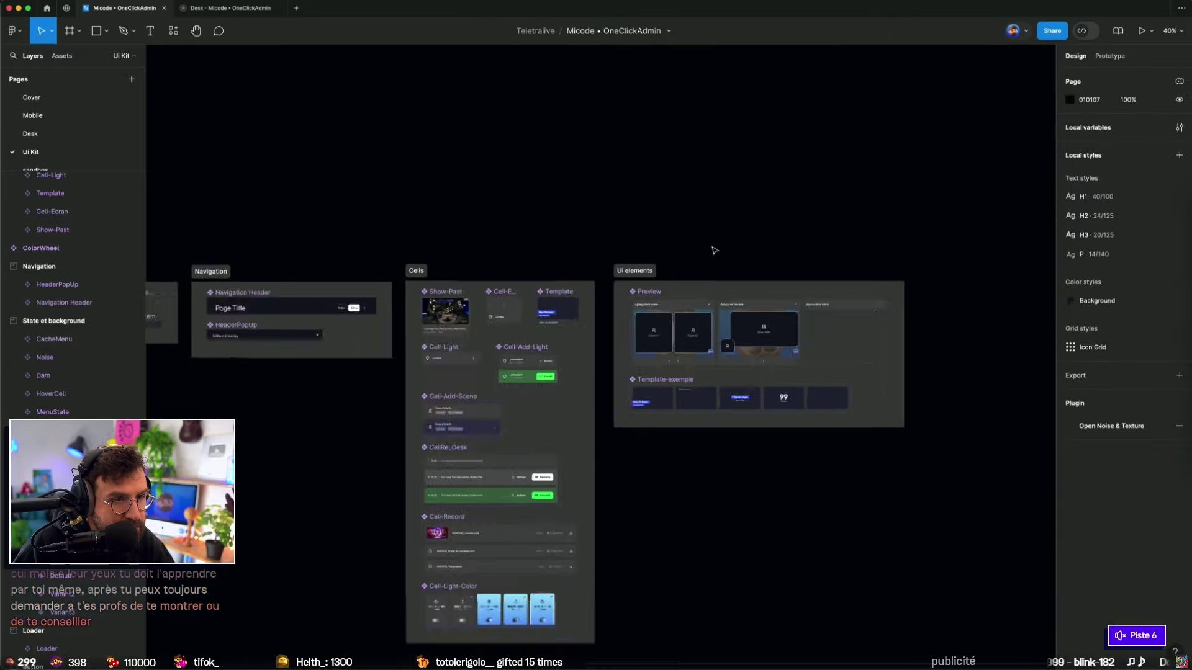
scroll(439, 173, down, 4)
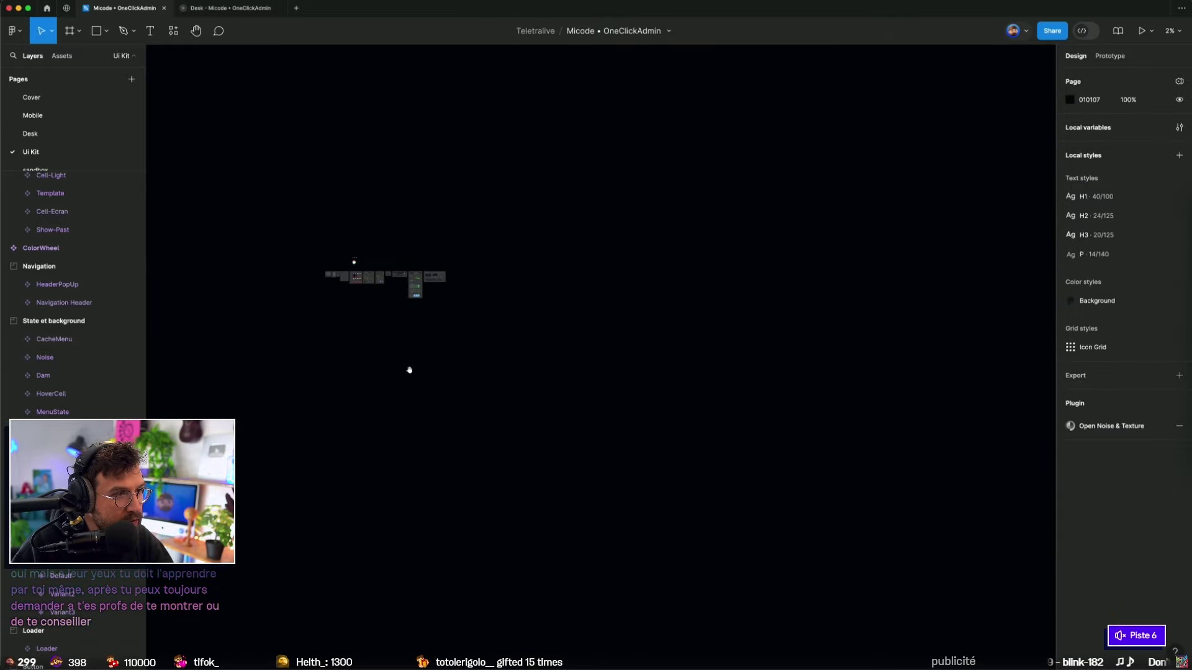
drag(407, 366, 689, 412)
scroll(642, 365, up, 2)
scroll(642, 365, up, 3)
click(380, 181)
key(Escape)
Step: Enlarge Ui elements, paste ColorWheel below the templates, and reapply auto layout
scroll(869, 239, up, 2)
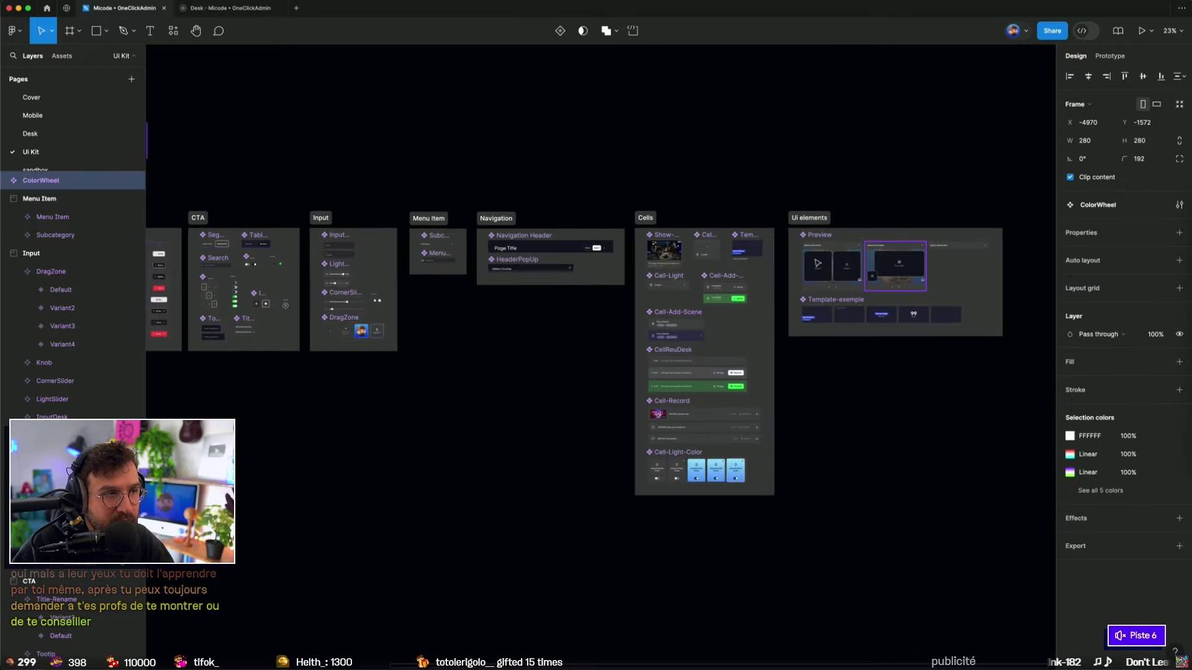
click(819, 218)
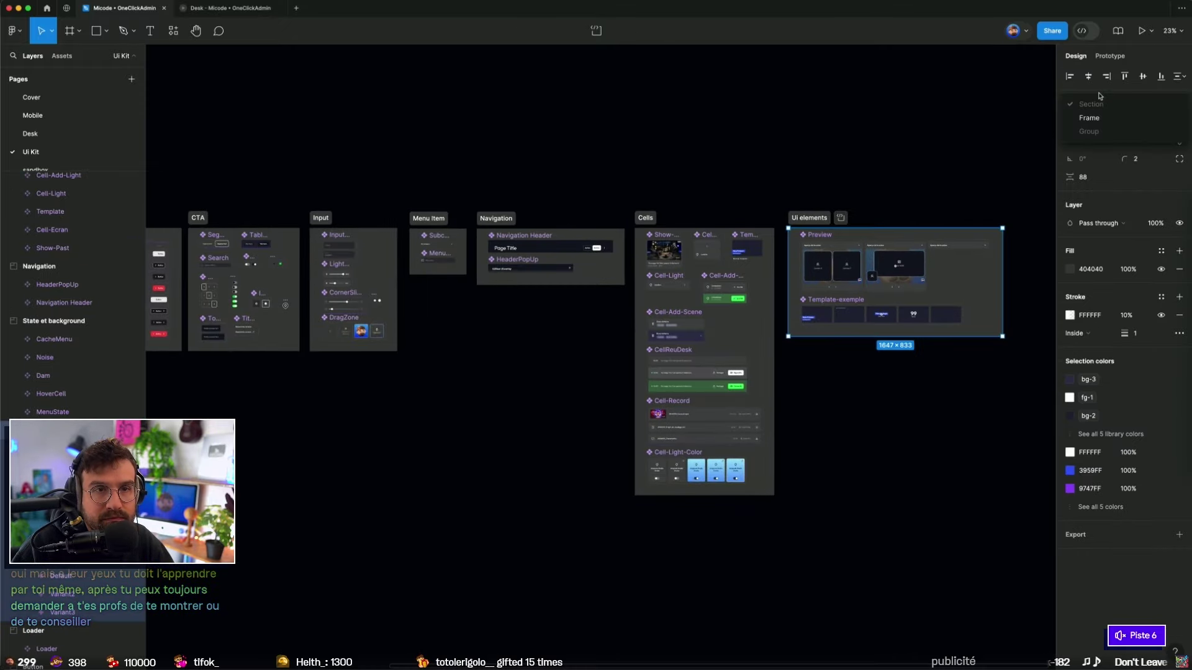
drag(894, 337, 894, 407)
key(ctrl+v)
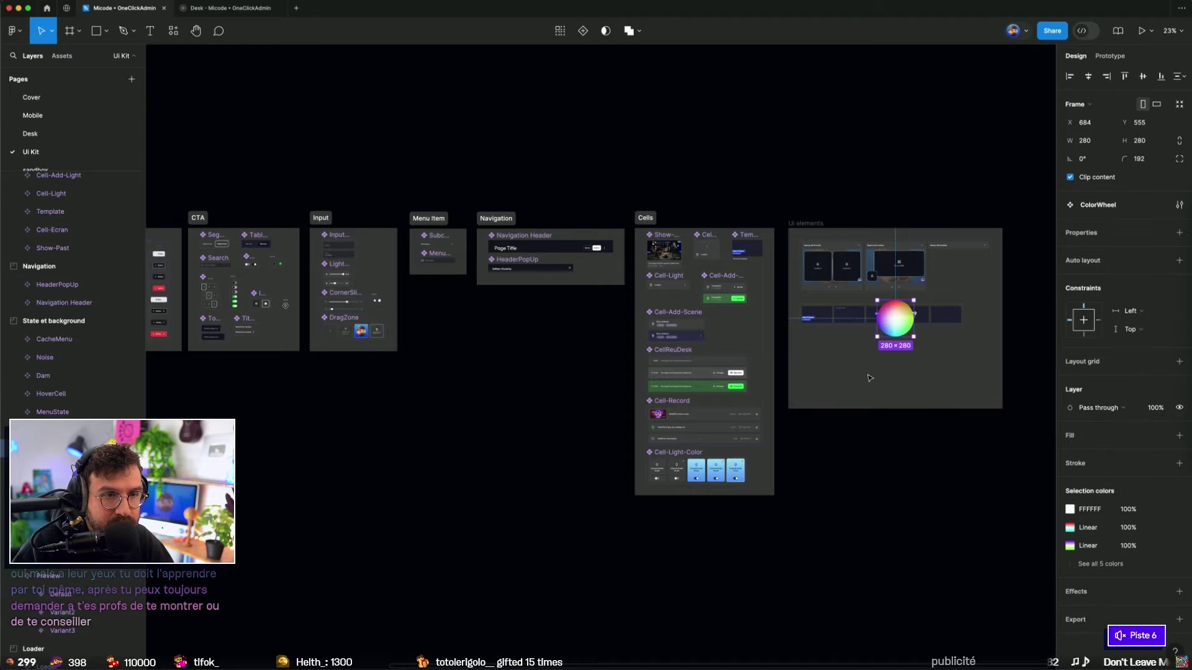
mouse_move(897, 319)
mouse_down()
mouse_move(812, 360)
mouse_move(824, 360)
mouse_up()
key(Escape)
key(shift+a)
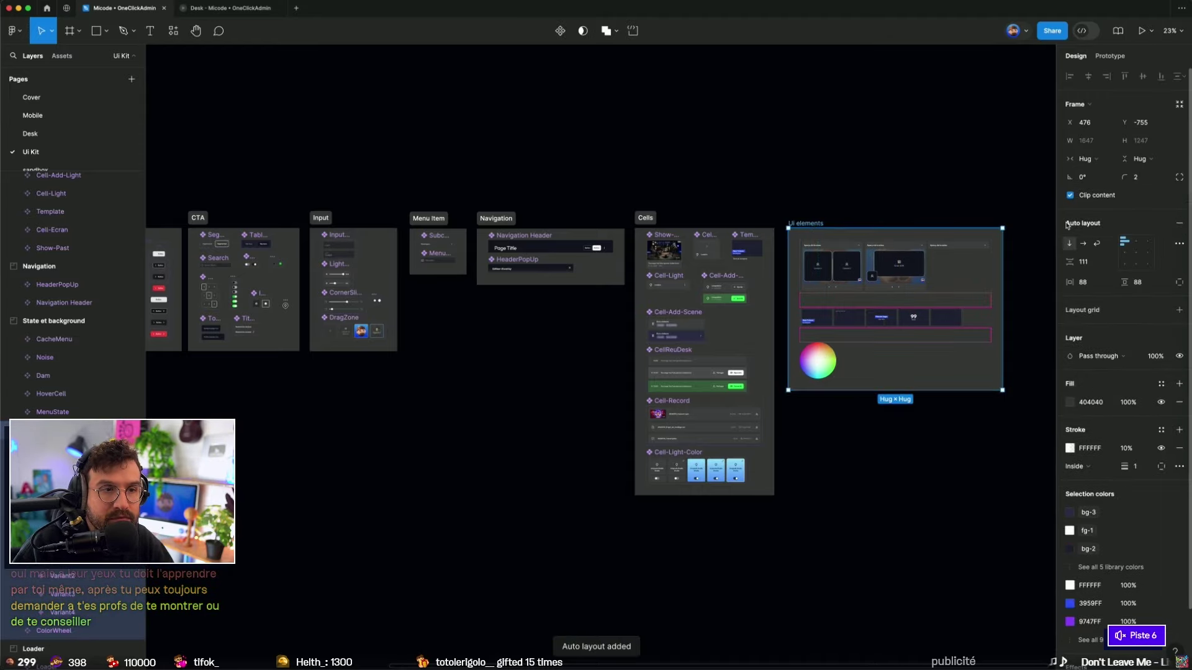
click(1086, 263)
key(Escape)
scroll(596, 311, left, 10)
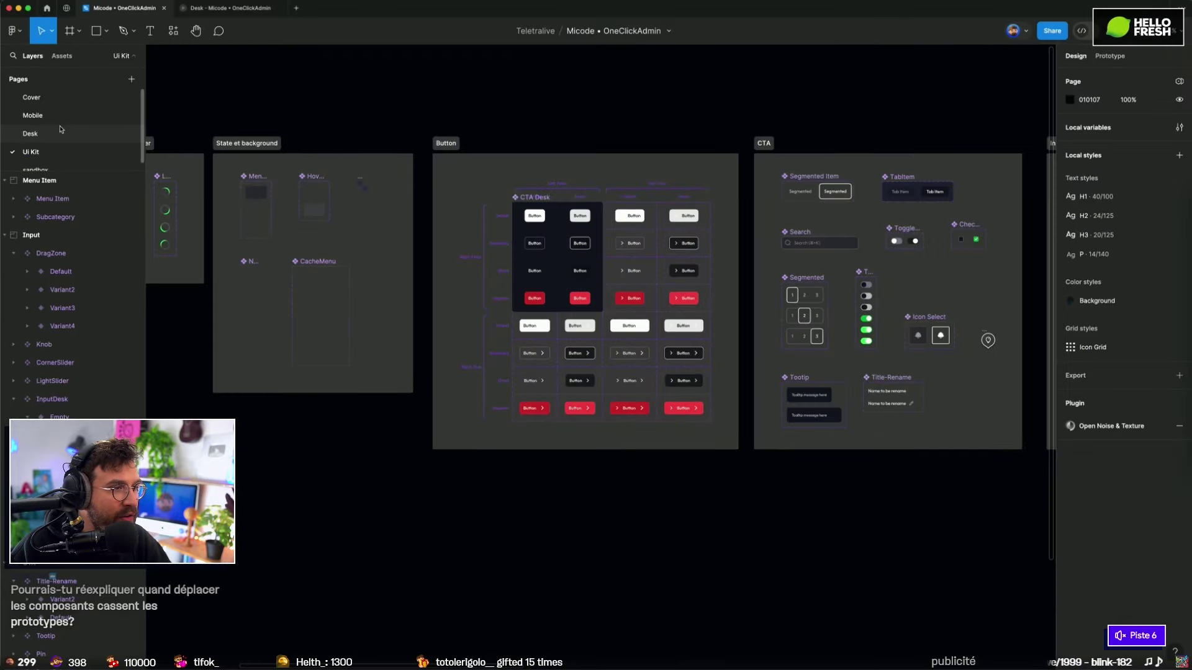
click(64, 133)
scroll(703, 141, left, 10)
scroll(718, 159, down, 3)
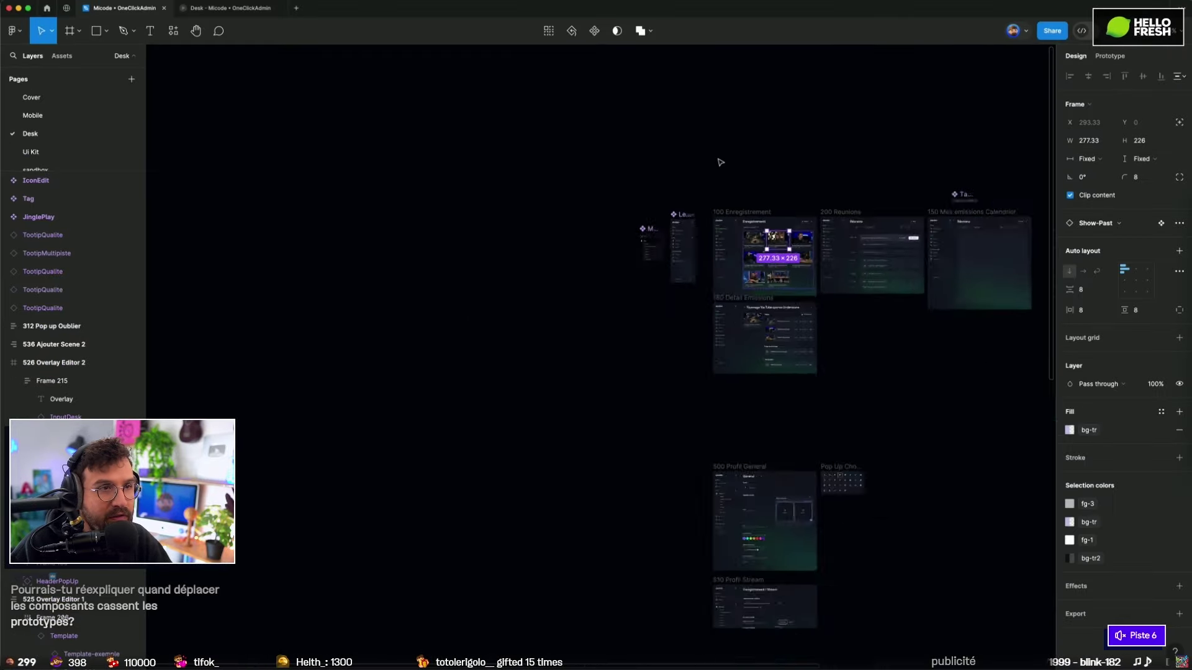
scroll(665, 152, down, 3)
scroll(686, 181, up, 5)
click(634, 372)
key(shift+e)
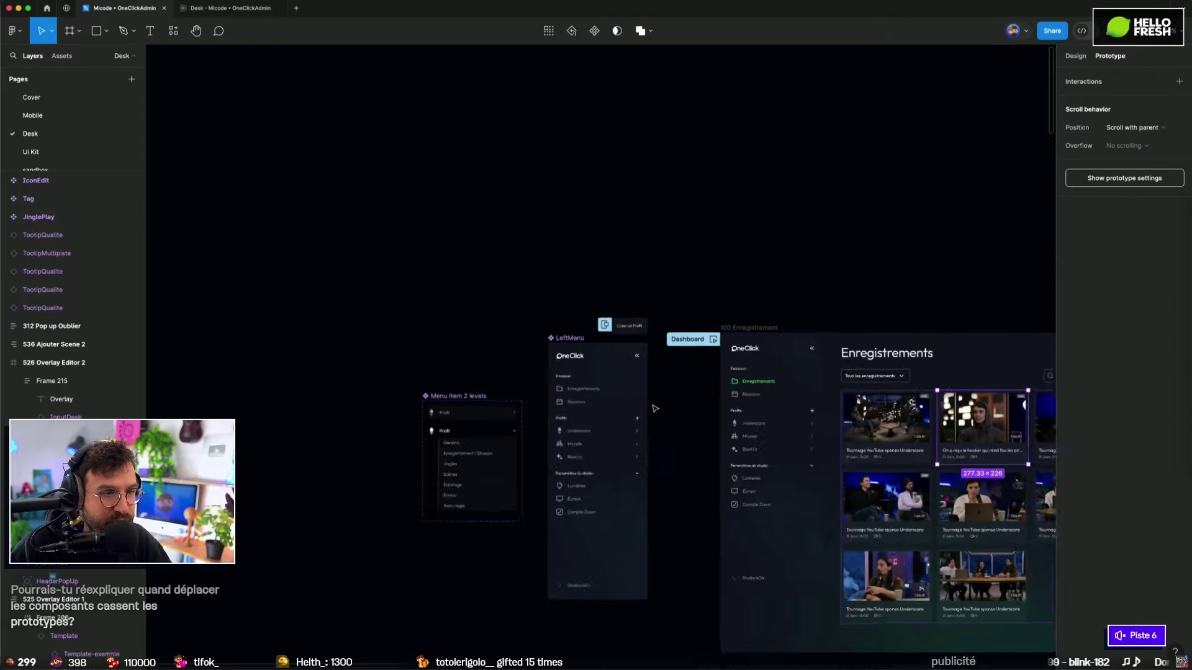
scroll(628, 504, up, 5)
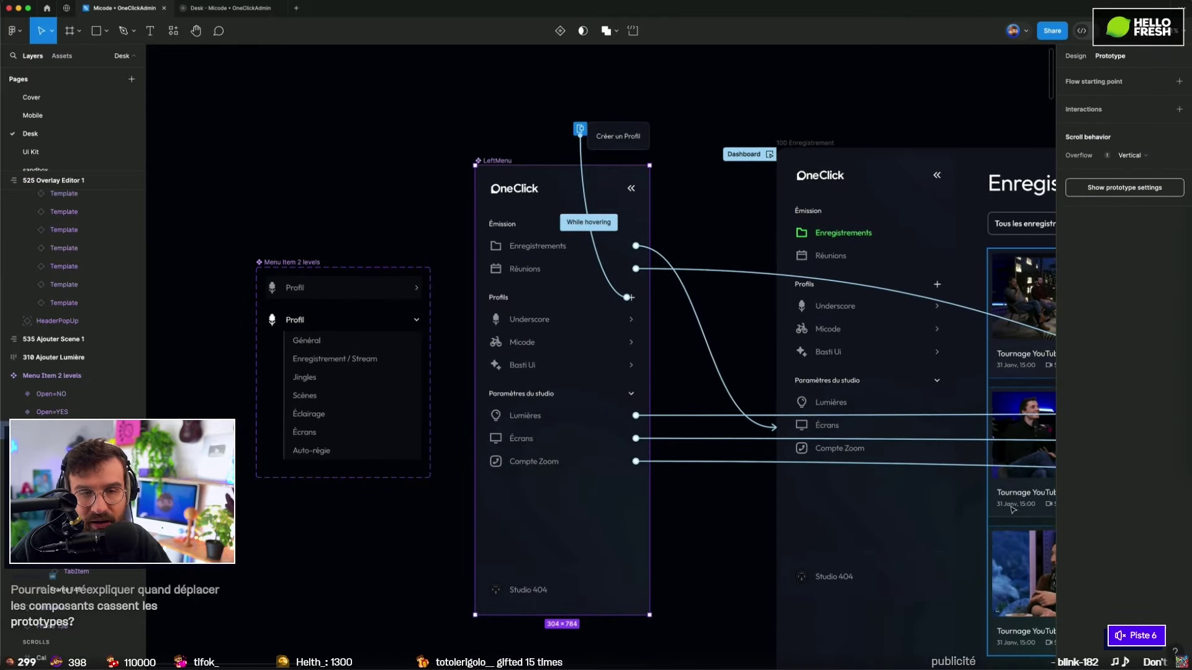
scroll(931, 375, down, 5)
click(56, 115)
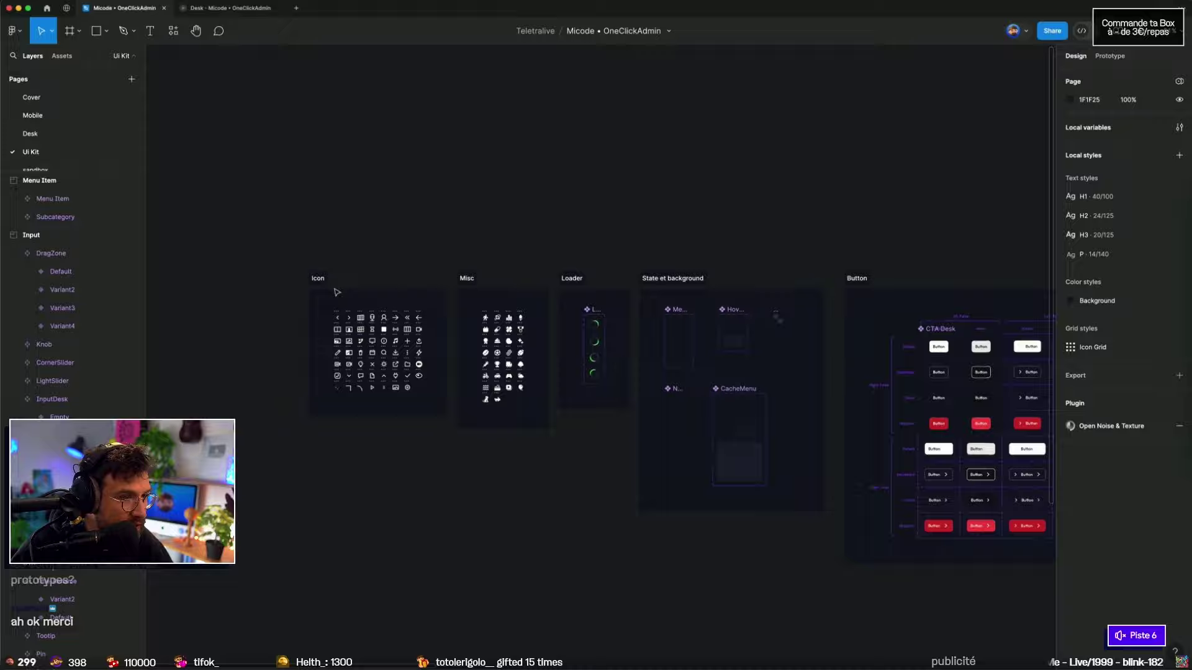
Step: Marquee-select all UI Kit sections and set their stroke to the bg-3 style, weight 2
scroll(337, 292, up, 5)
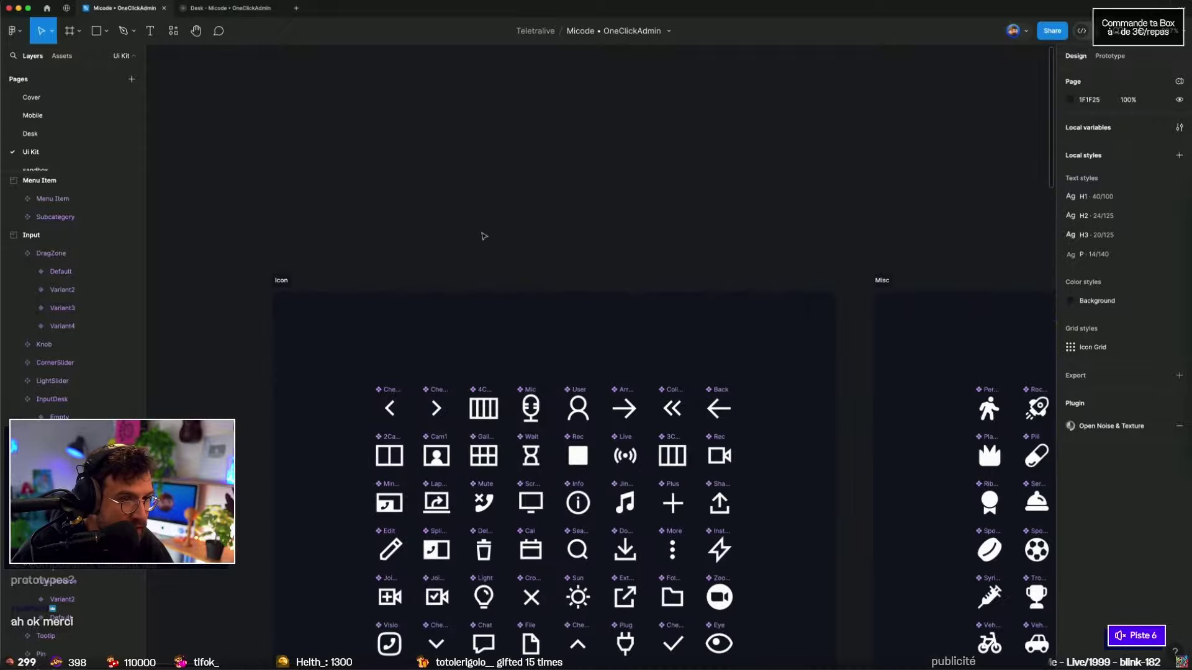
scroll(661, 161, down, 5)
scroll(649, 159, down, 3)
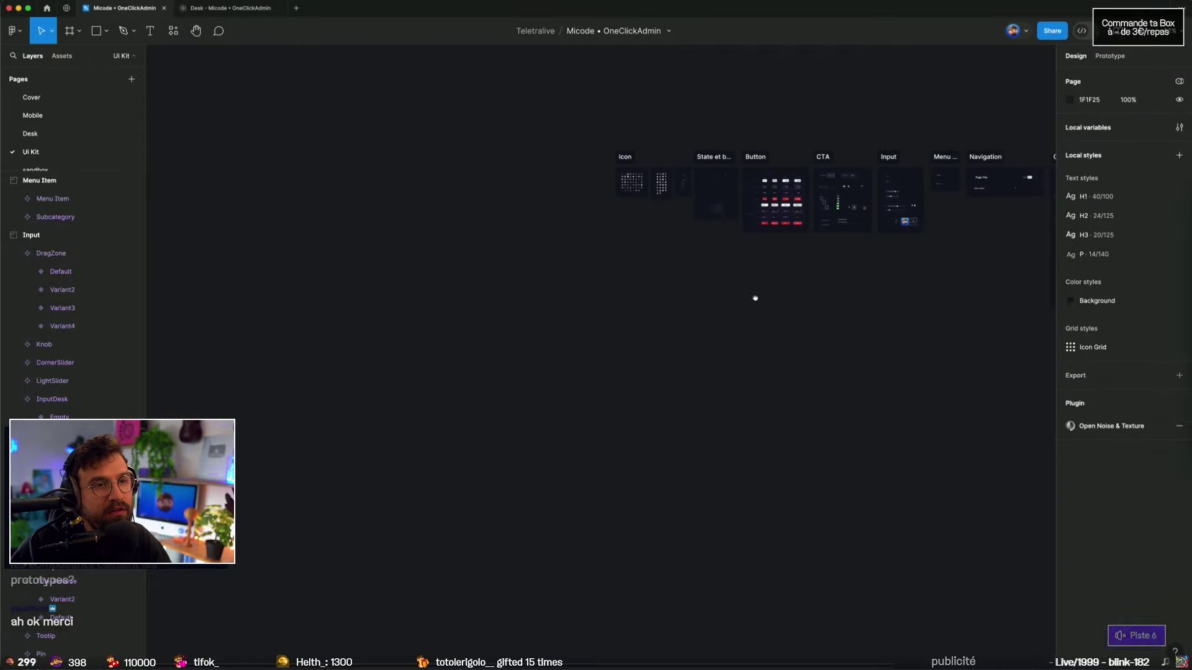
scroll(753, 296, right, 5)
scroll(971, 341, down, 2)
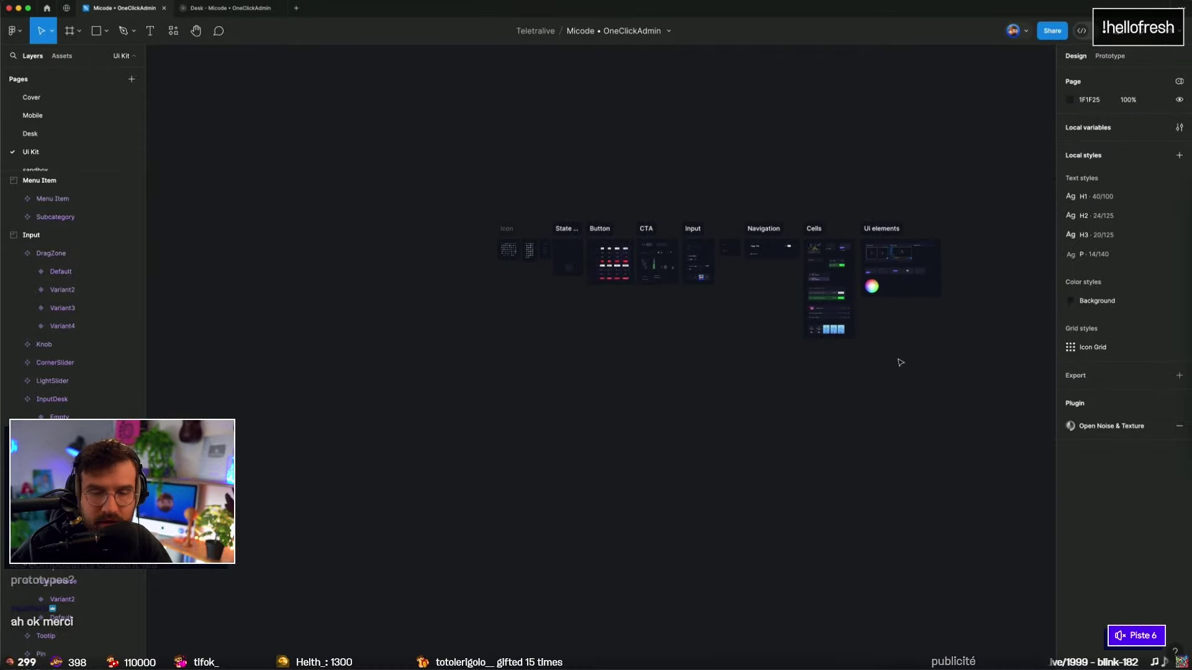
mouse_move(450, 188)
mouse_down()
mouse_move(918, 395)
mouse_move(972, 408)
mouse_up()
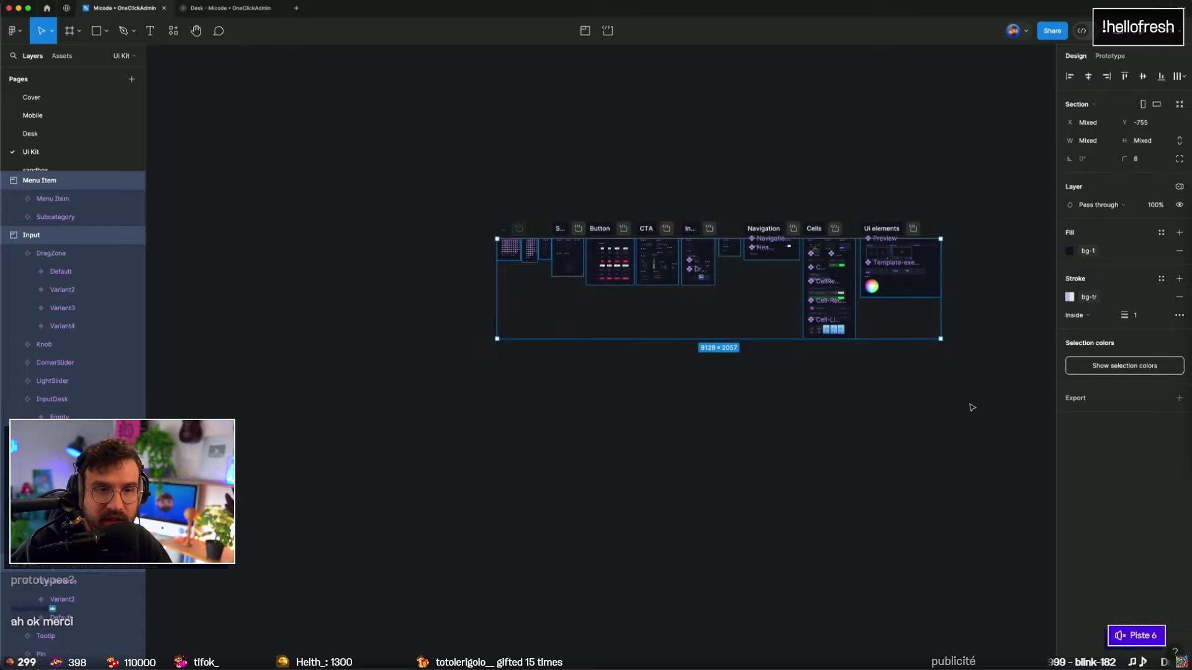
click(1070, 297)
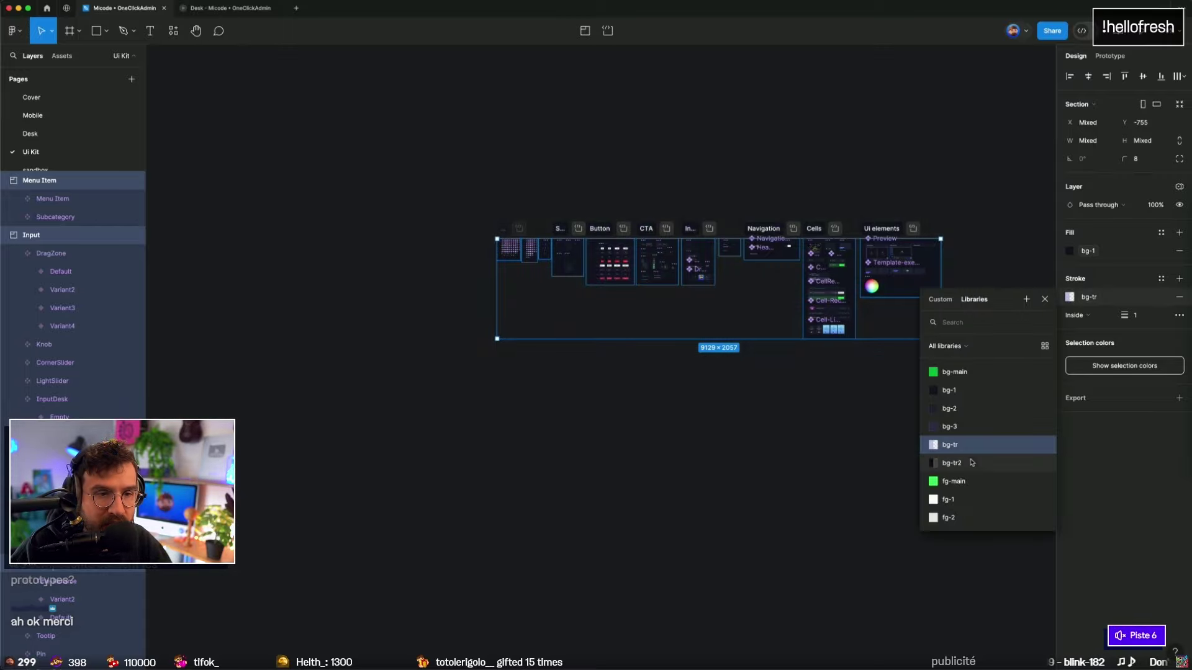
click(973, 426)
click(1136, 315)
text(2)
key(Return)
click(964, 386)
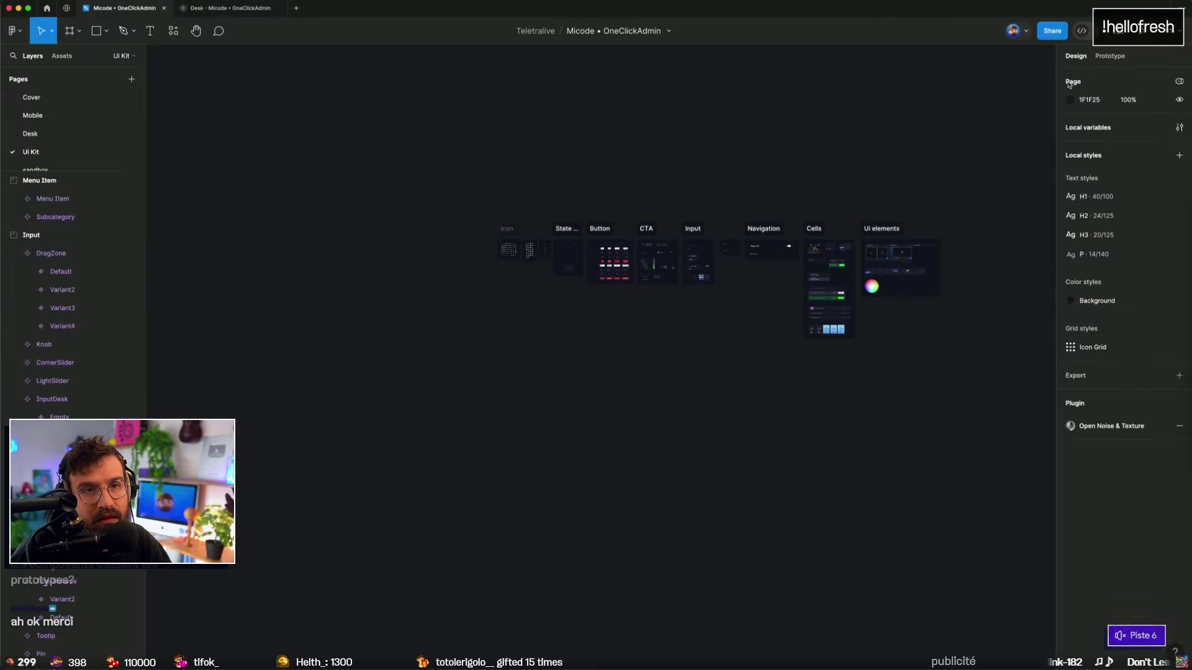
Step: Change the Ui Kit page fill in the Design panel to the very dark blue 030312
click(1069, 100)
key(i)
key(Escape)
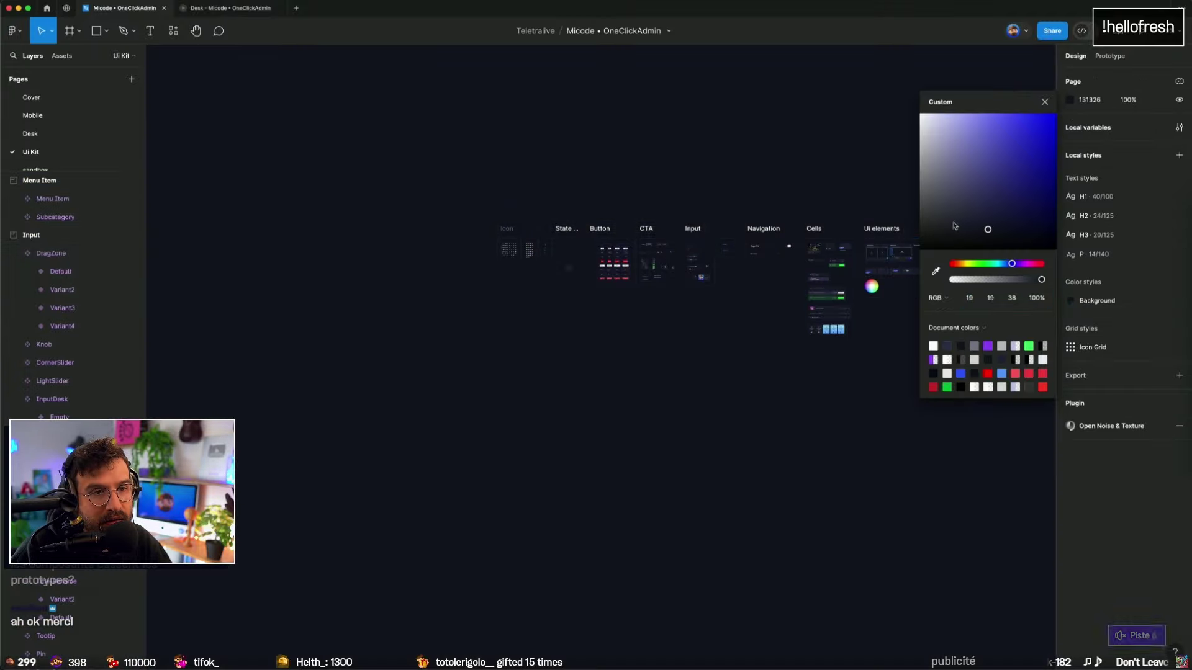
mouse_move(989, 229)
mouse_down()
mouse_move(1023, 210)
mouse_move(1049, 245)
mouse_up()
key(Escape)
scroll(528, 506, up, 10)
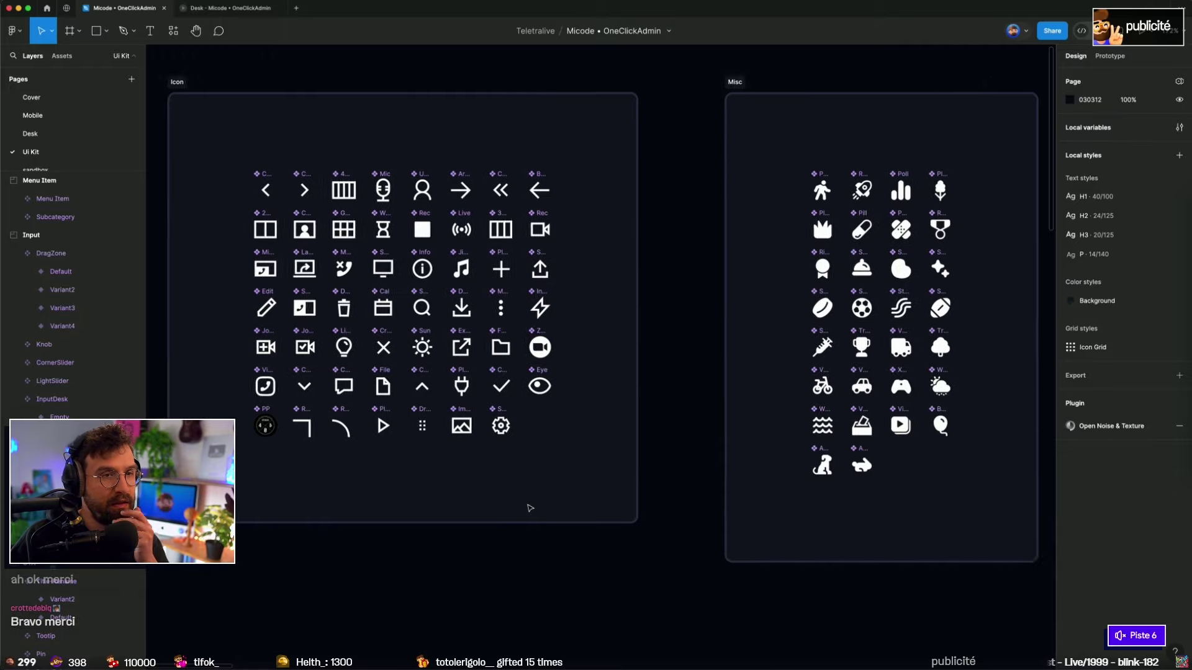
scroll(528, 506, right, 5)
scroll(528, 505, right, 5)
scroll(530, 508, right, 3)
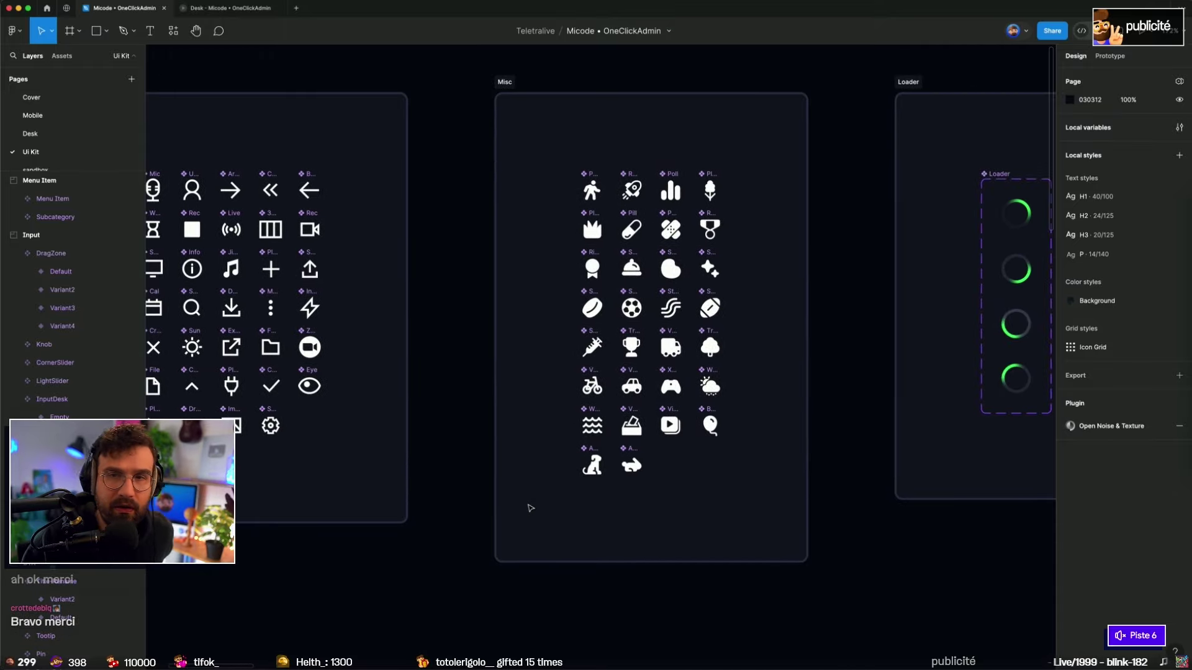
scroll(529, 507, right, 5)
scroll(530, 507, right, 2)
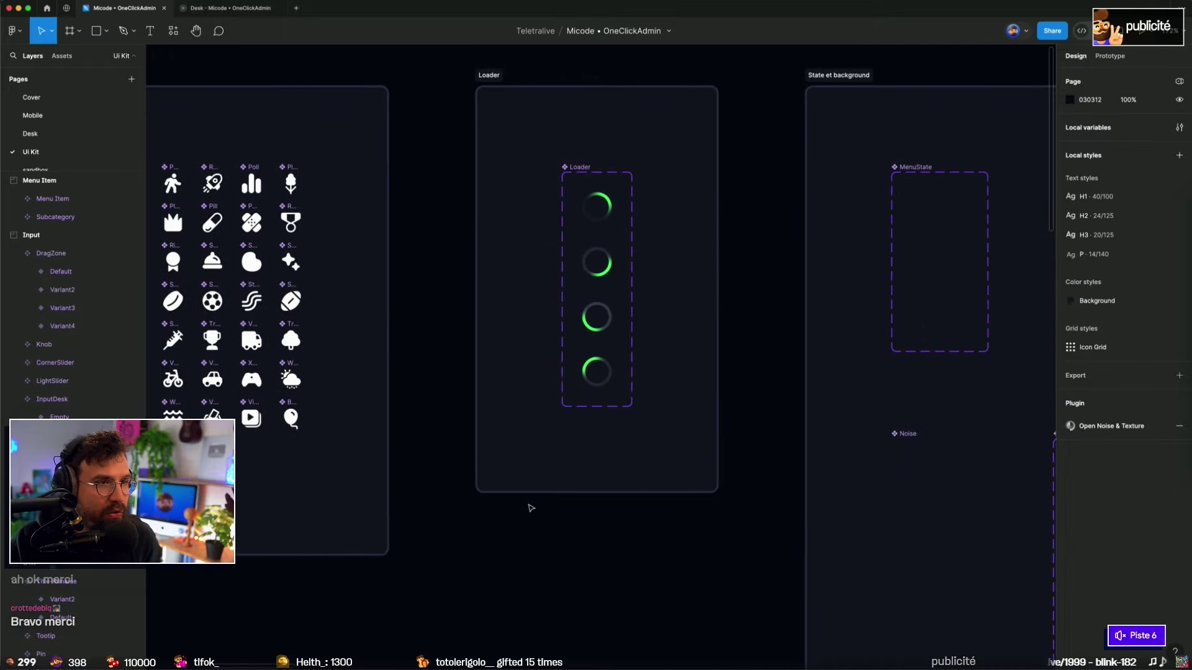
scroll(530, 507, right, 3)
scroll(531, 508, right, 2)
scroll(530, 508, down, 1)
scroll(531, 507, right, 2)
scroll(530, 508, down, 1)
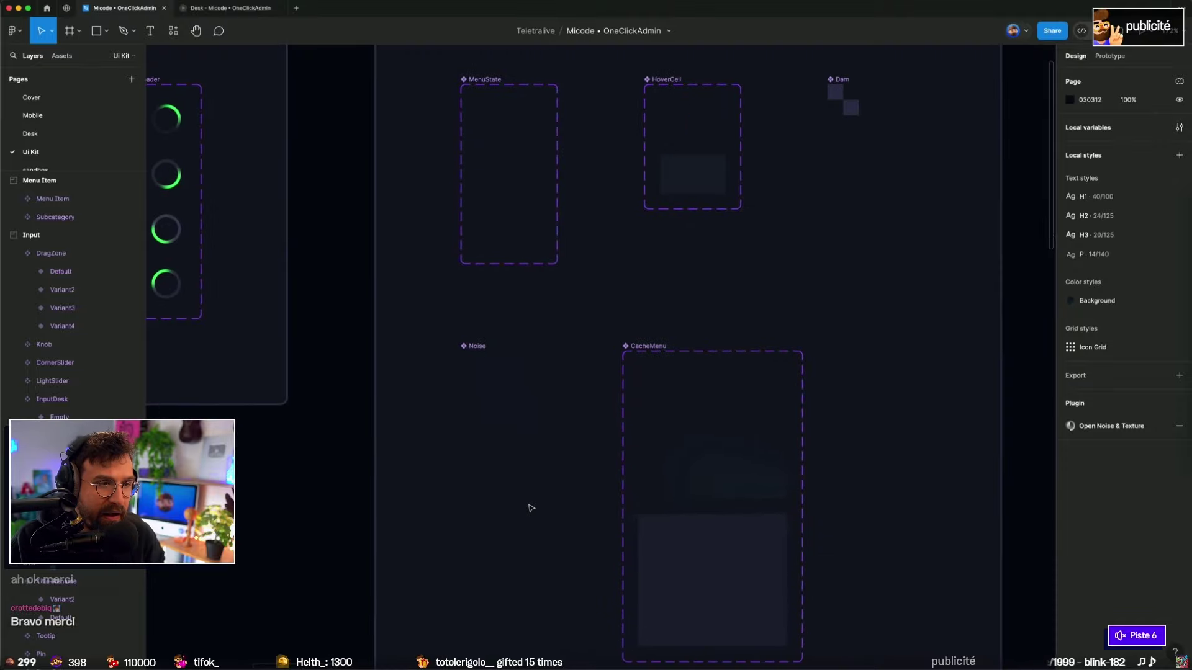
scroll(530, 507, down, 1)
scroll(531, 508, down, 2)
scroll(531, 508, up, 5)
scroll(530, 507, right, 2)
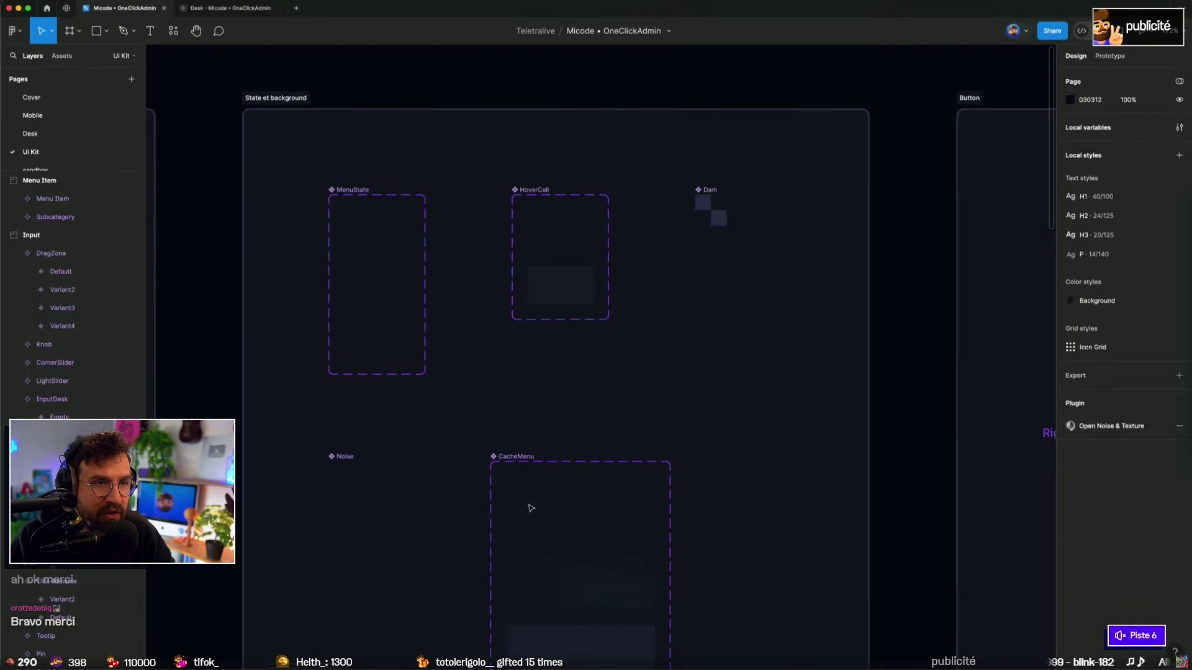
scroll(531, 508, right, 5)
scroll(531, 507, right, 3)
scroll(530, 508, right, 3)
scroll(531, 508, down, 2)
ctrl+scroll(531, 507, down, 3)
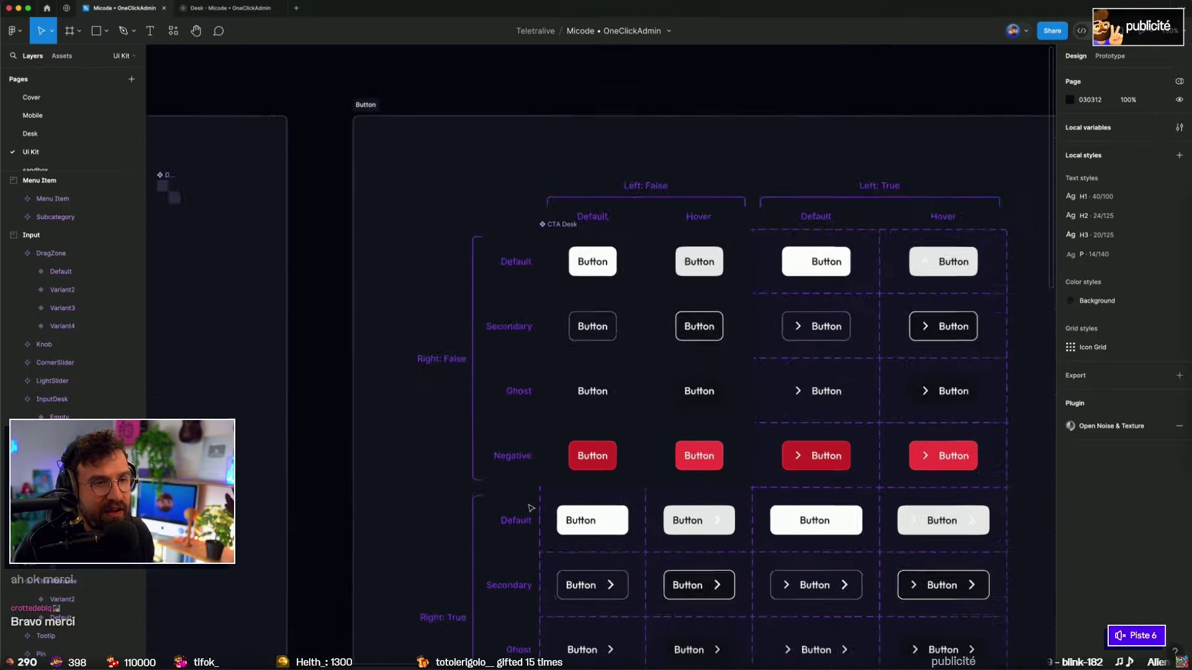
ctrl+scroll(531, 507, down, 2)
scroll(531, 508, down, 1)
scroll(530, 507, right, 3)
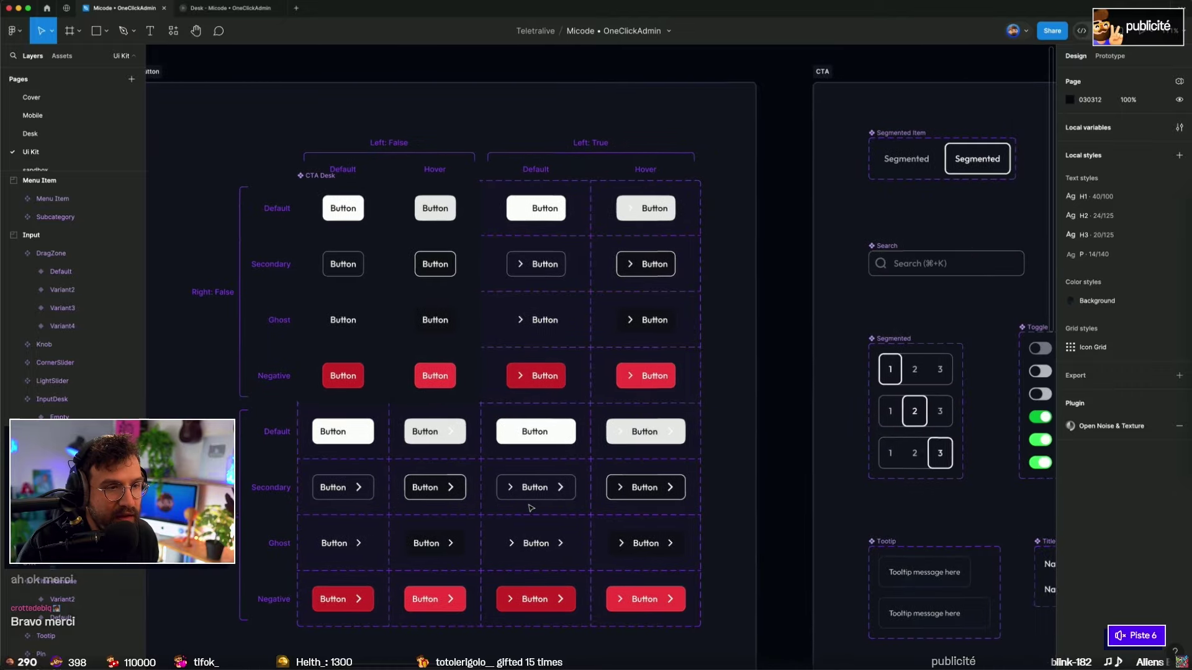
scroll(530, 508, right, 2)
scroll(530, 508, right, 4)
scroll(531, 507, right, 2)
scroll(531, 508, down, 1)
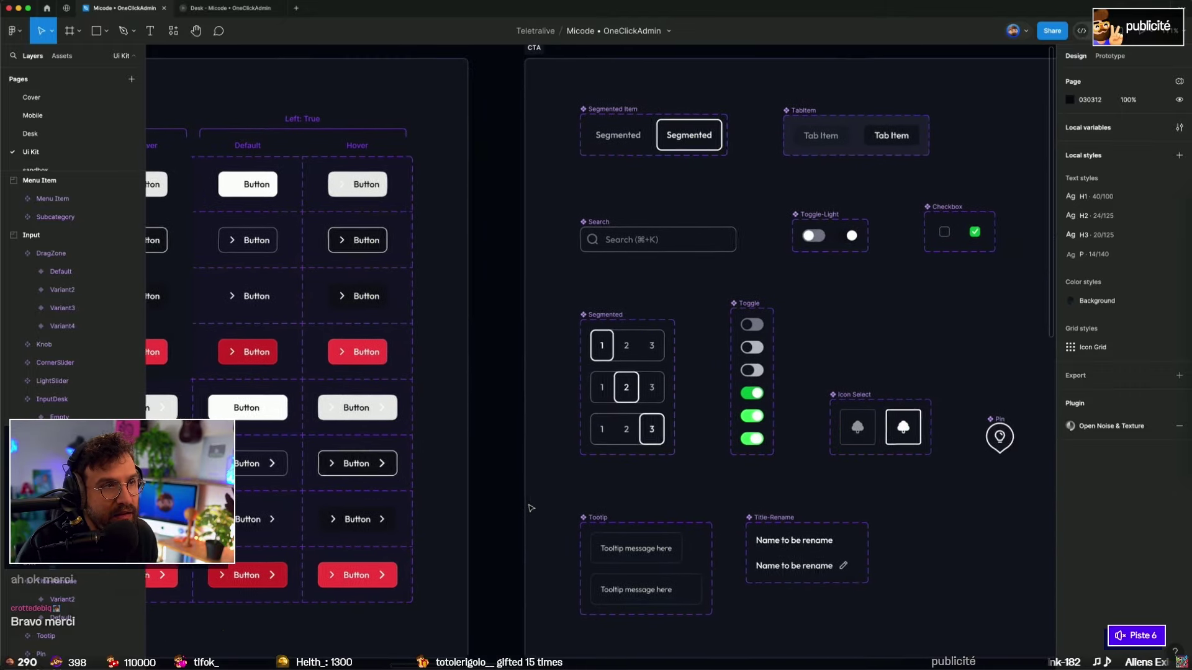
scroll(531, 508, right, 3)
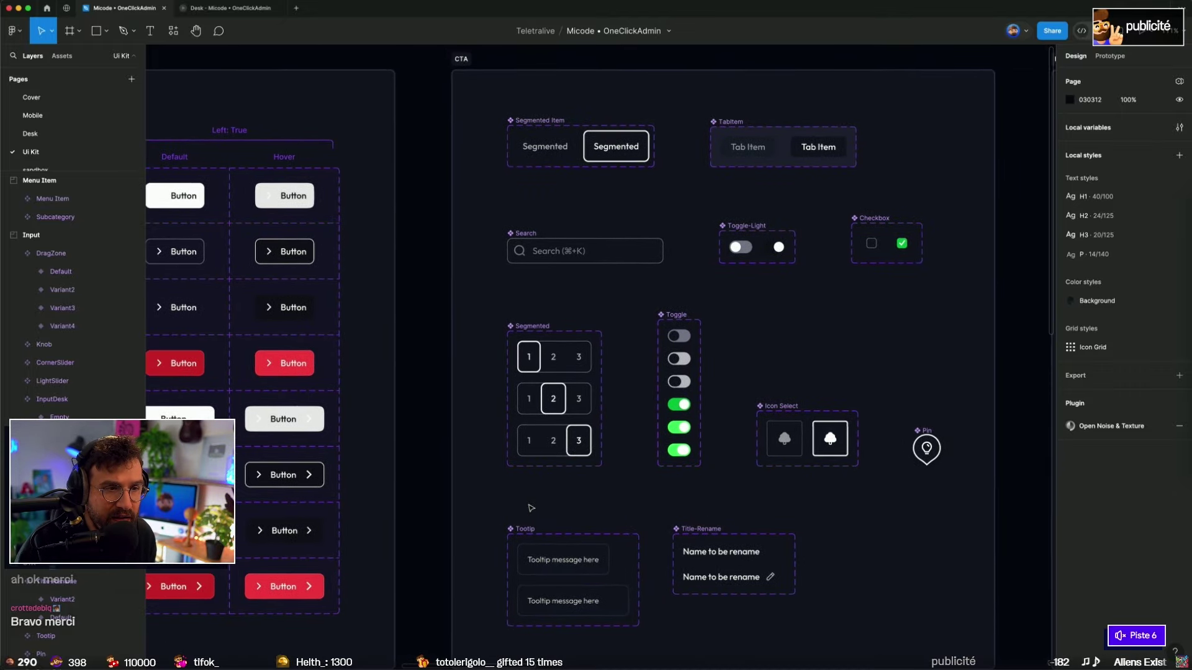
scroll(531, 508, right, 3)
scroll(531, 507, right, 4)
scroll(530, 508, right, 2)
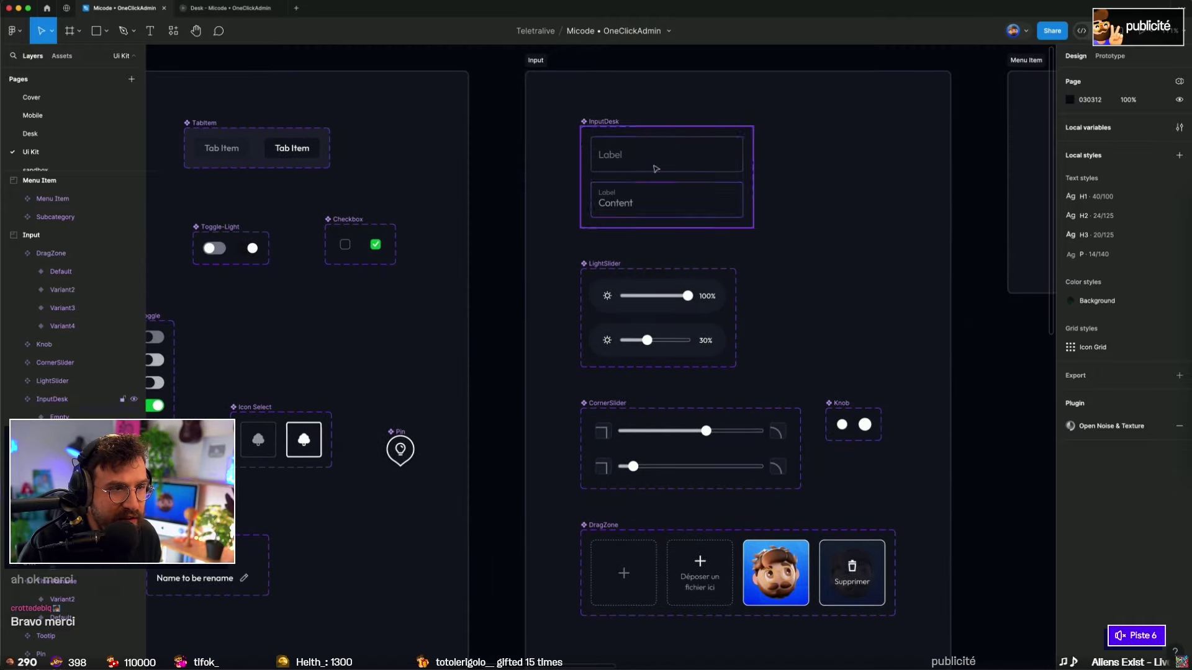
scroll(665, 223, right, 2)
scroll(666, 222, down, 1)
scroll(665, 222, right, 5)
scroll(627, 186, right, 2)
scroll(627, 186, up, 1)
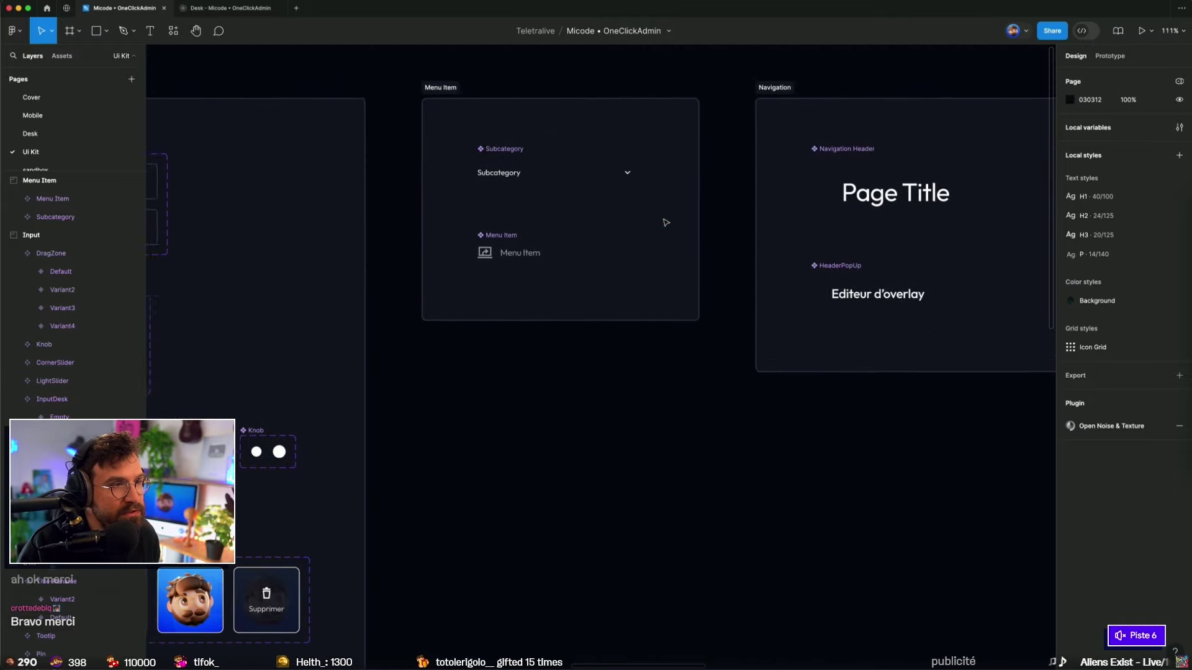
scroll(631, 264, up, 1)
scroll(670, 310, right, 2)
scroll(672, 309, right, 3)
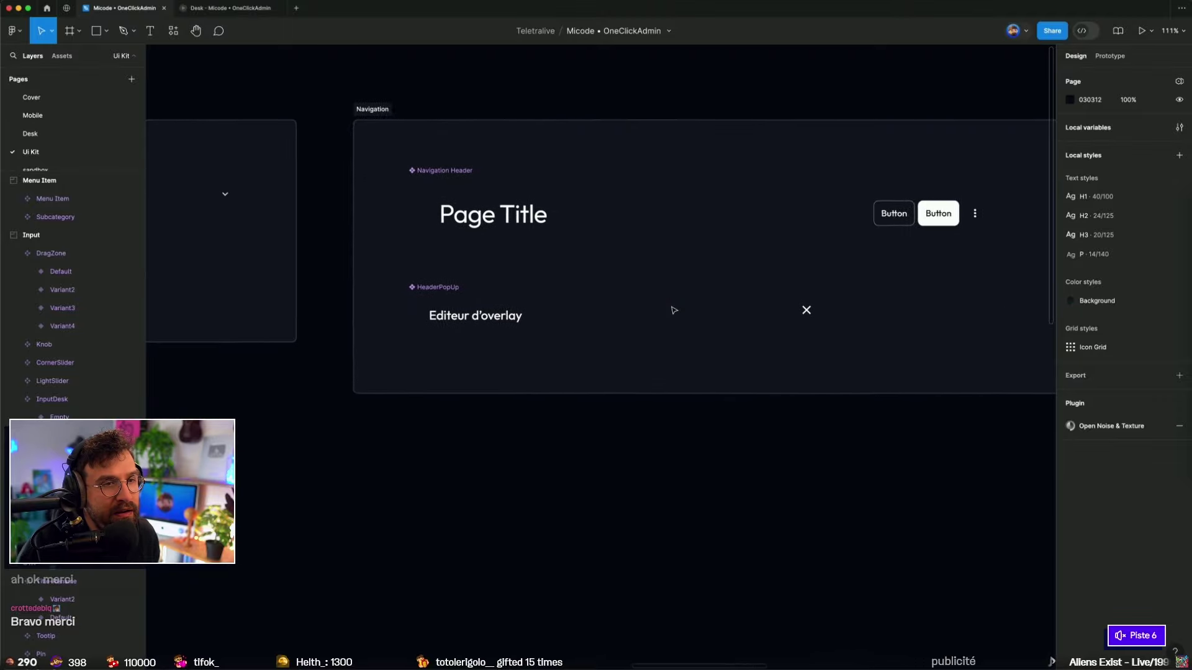
scroll(672, 309, right, 1)
scroll(602, 296, right, 3)
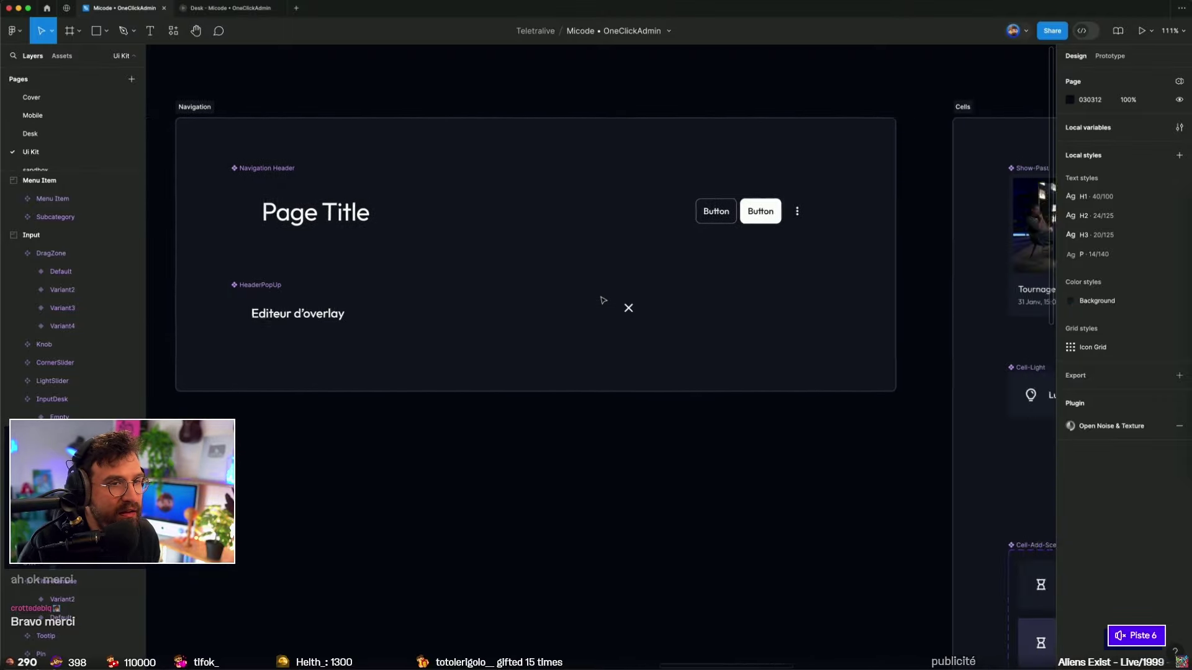
scroll(602, 298, right, 8)
scroll(602, 299, down, 2)
scroll(603, 300, down, 2)
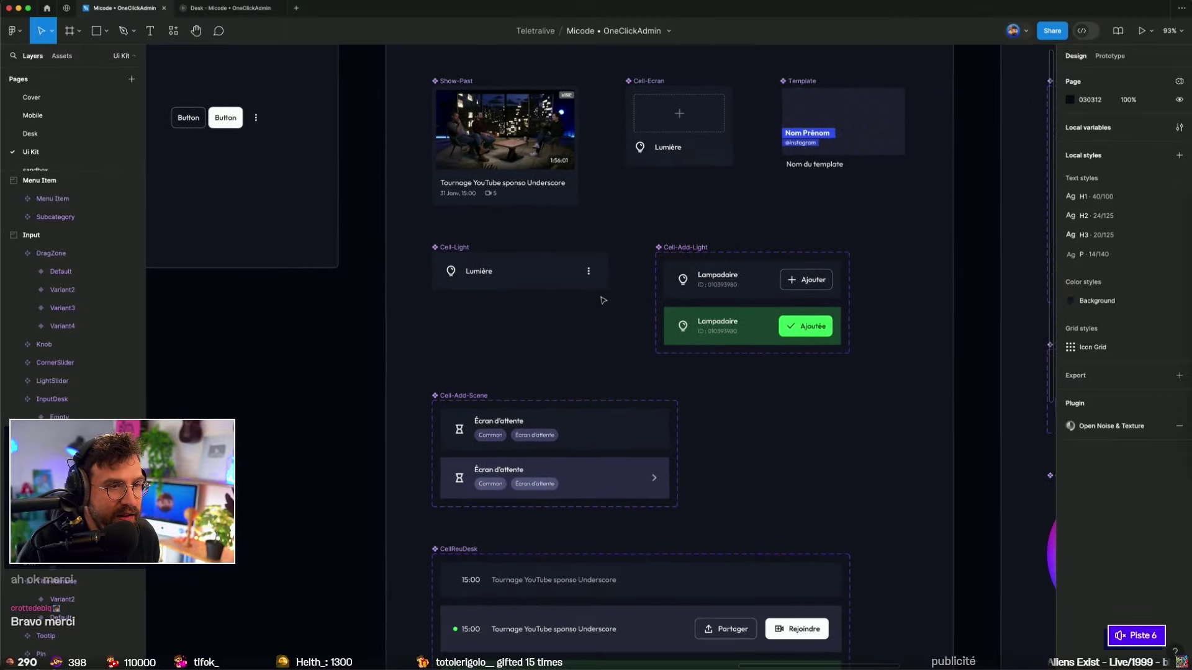
scroll(603, 300, down, 3)
scroll(602, 300, down, 1)
scroll(603, 300, down, 2)
scroll(603, 300, up, 1)
scroll(603, 301, down, 10)
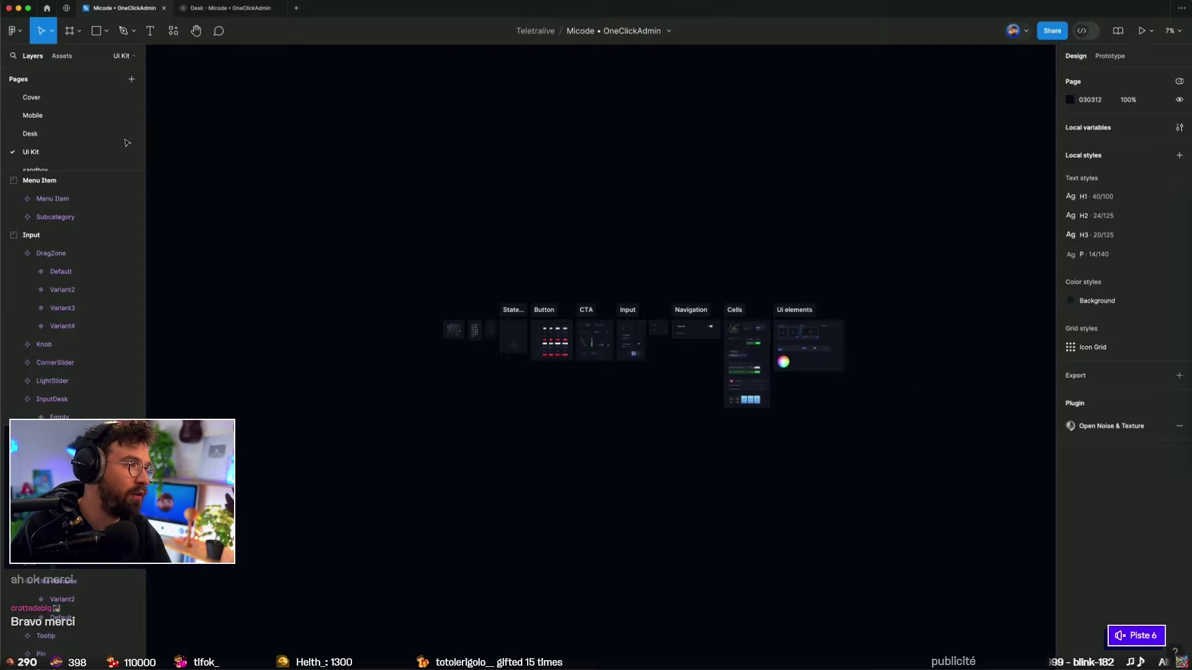
Step: Prefix the Ui Kit page name with a books emoji and move it right after Cover
double_click(28, 152)
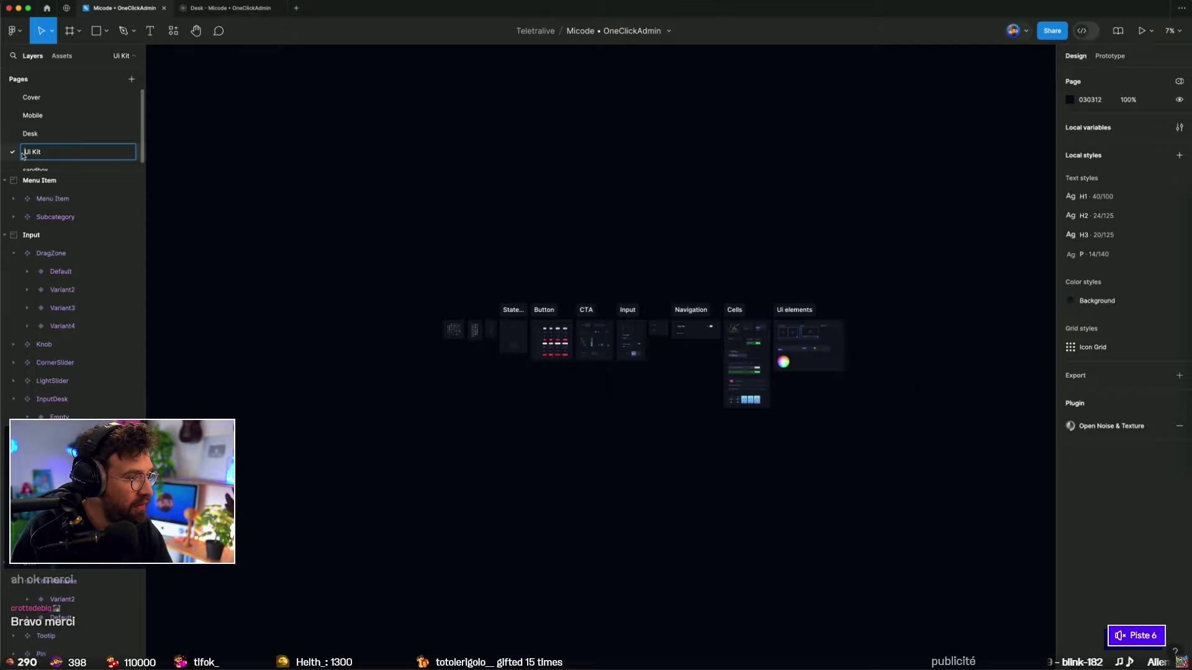
key(ctrl+super+space)
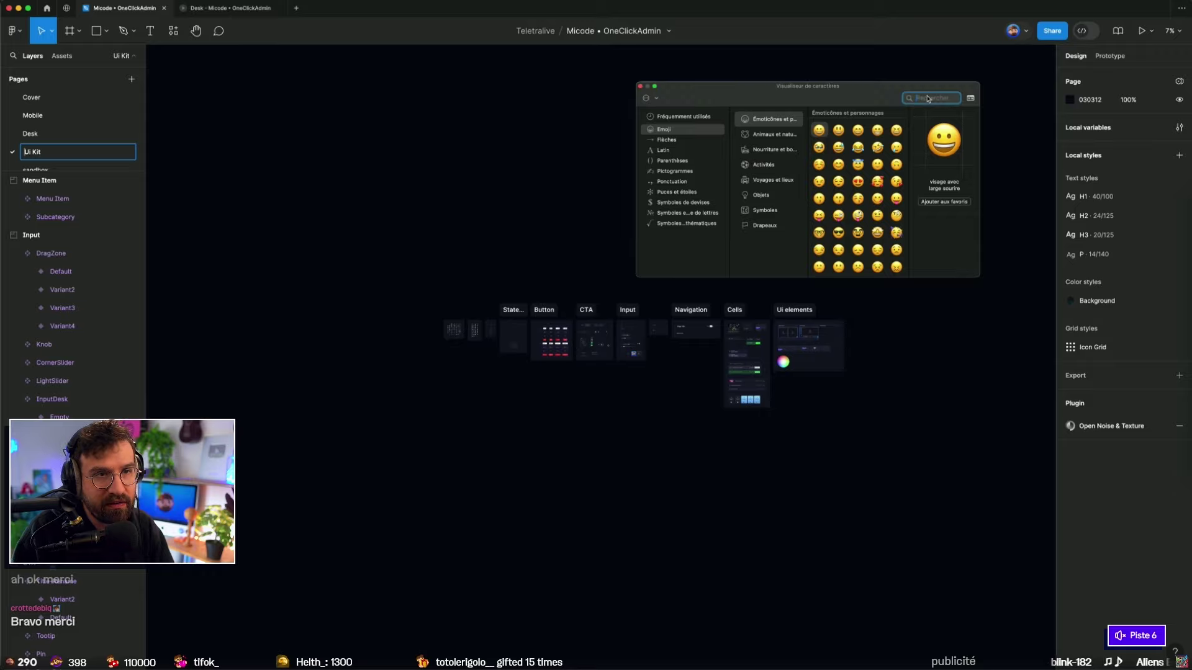
text(Livre)
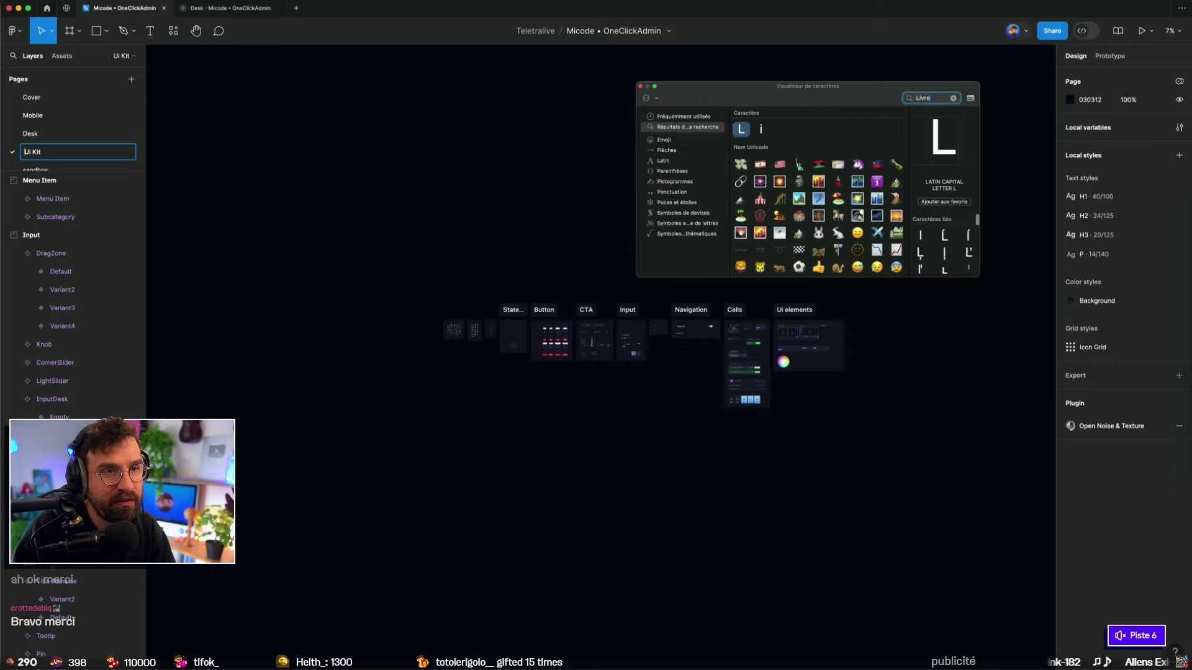
double_click(741, 164)
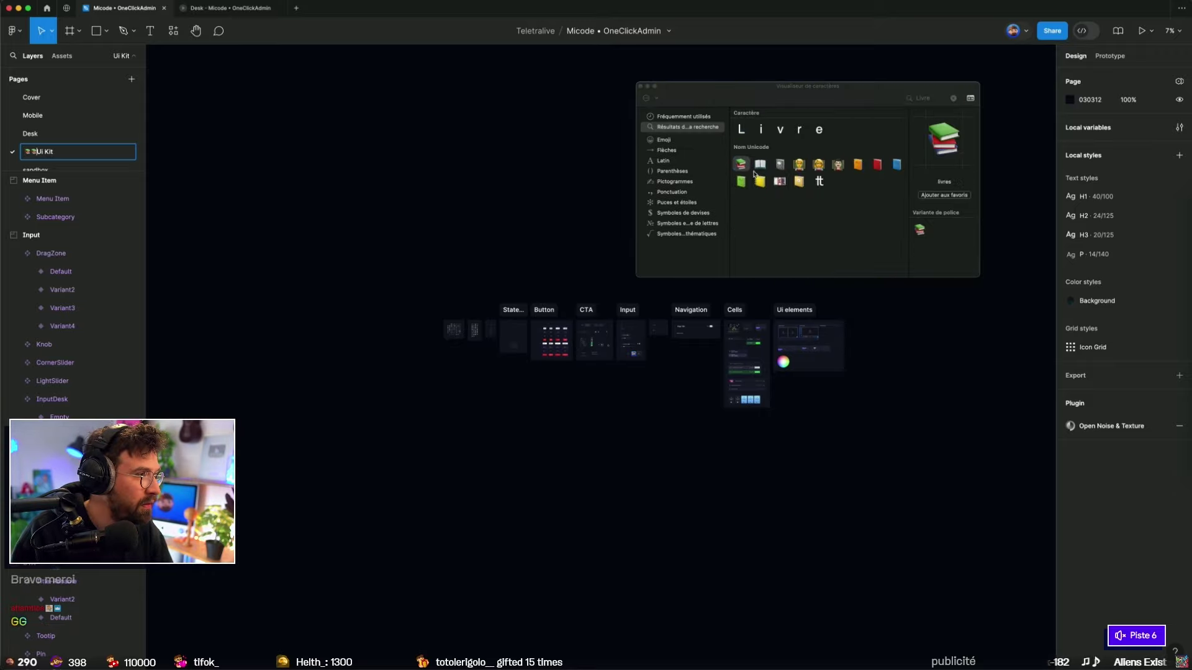
key(BackSpace)
key(ctrl+super+space)
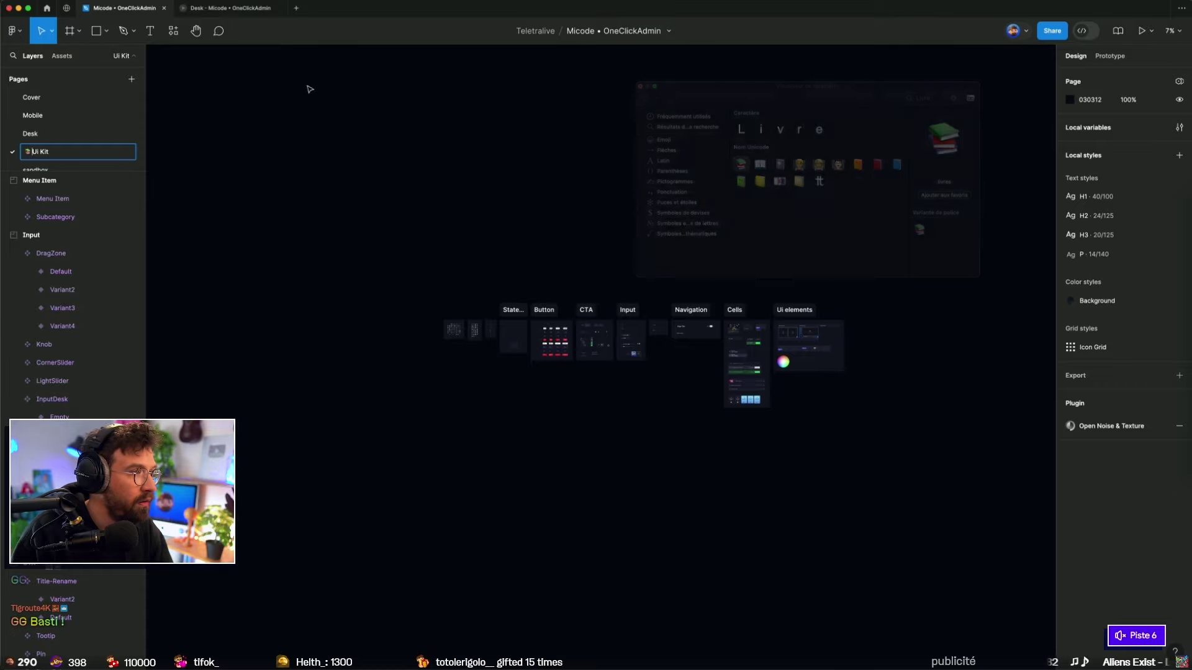
click(90, 136)
drag(66, 152, 65, 109)
Step: Add a camera emoji before the Cover page name and move Desk above Mobile
click(33, 99)
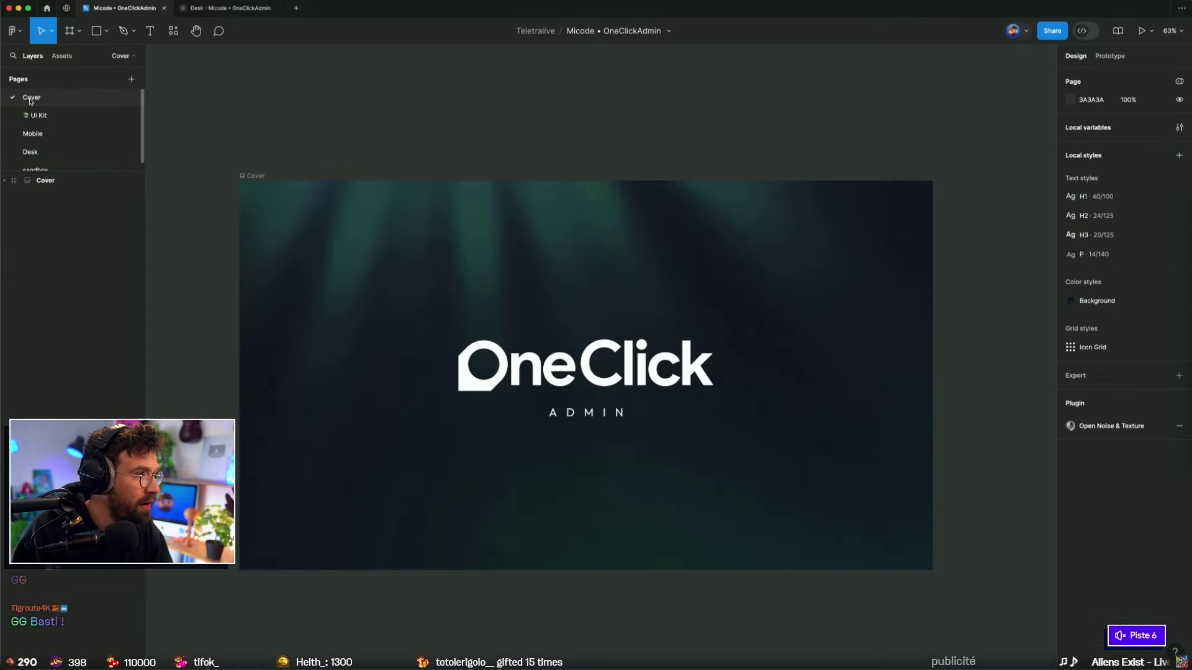
double_click(28, 100)
key(ctrl+super+space)
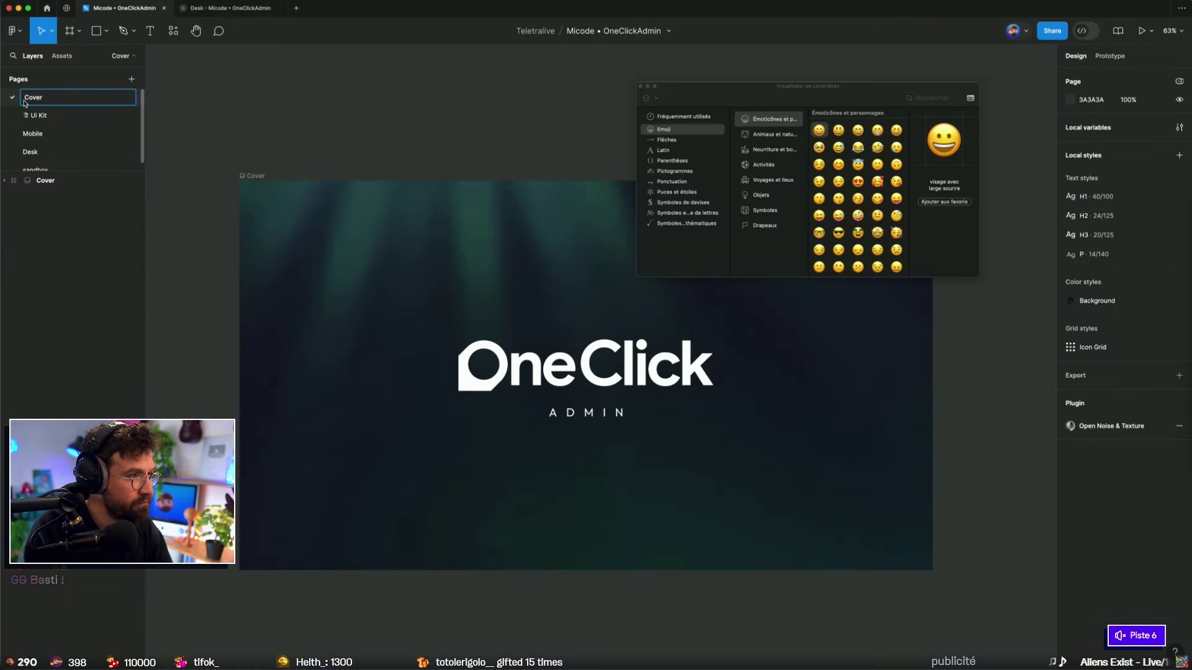
click(925, 104)
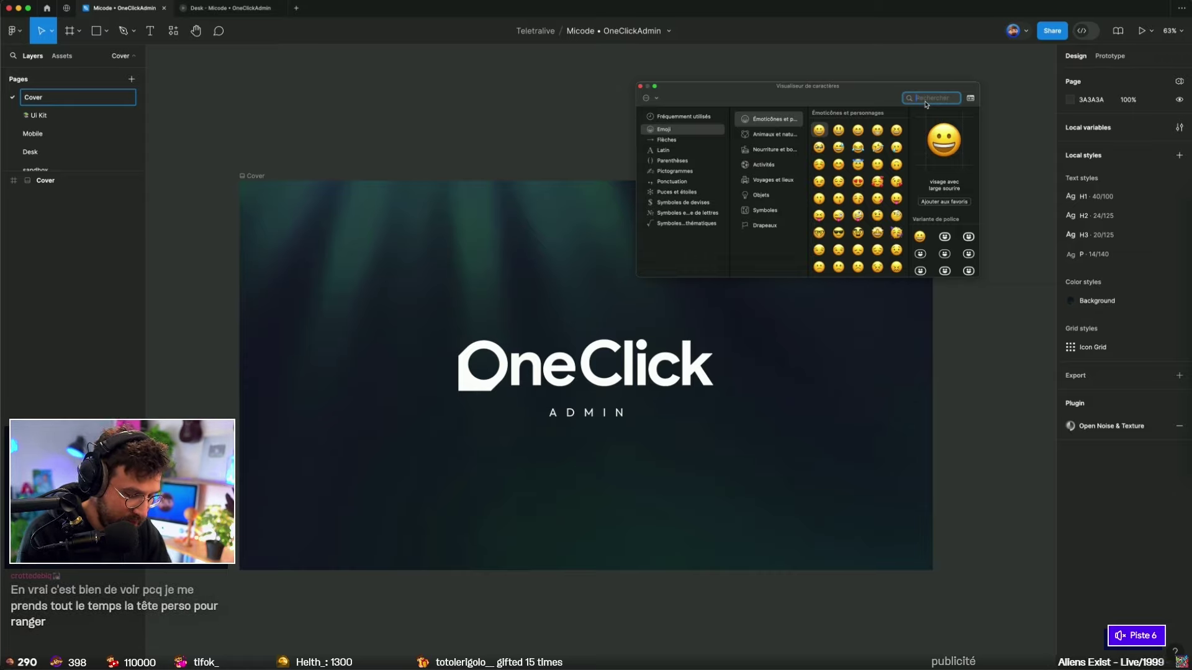
text(cam)
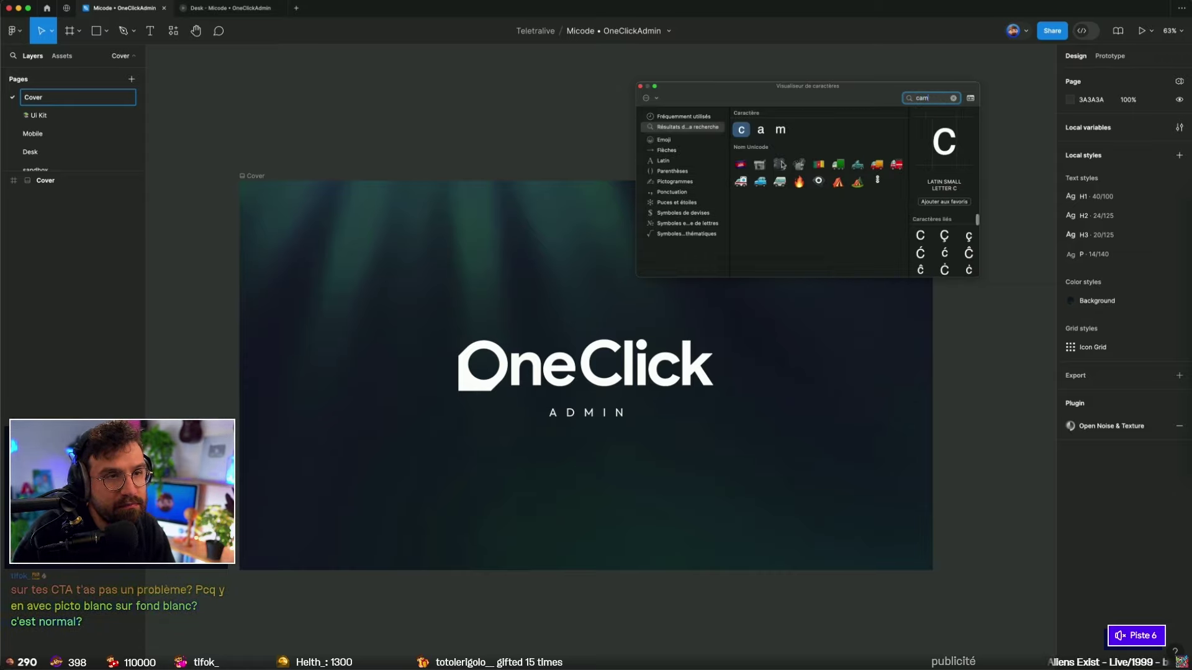
double_click(780, 164)
key(Return)
drag(29, 153, 30, 133)
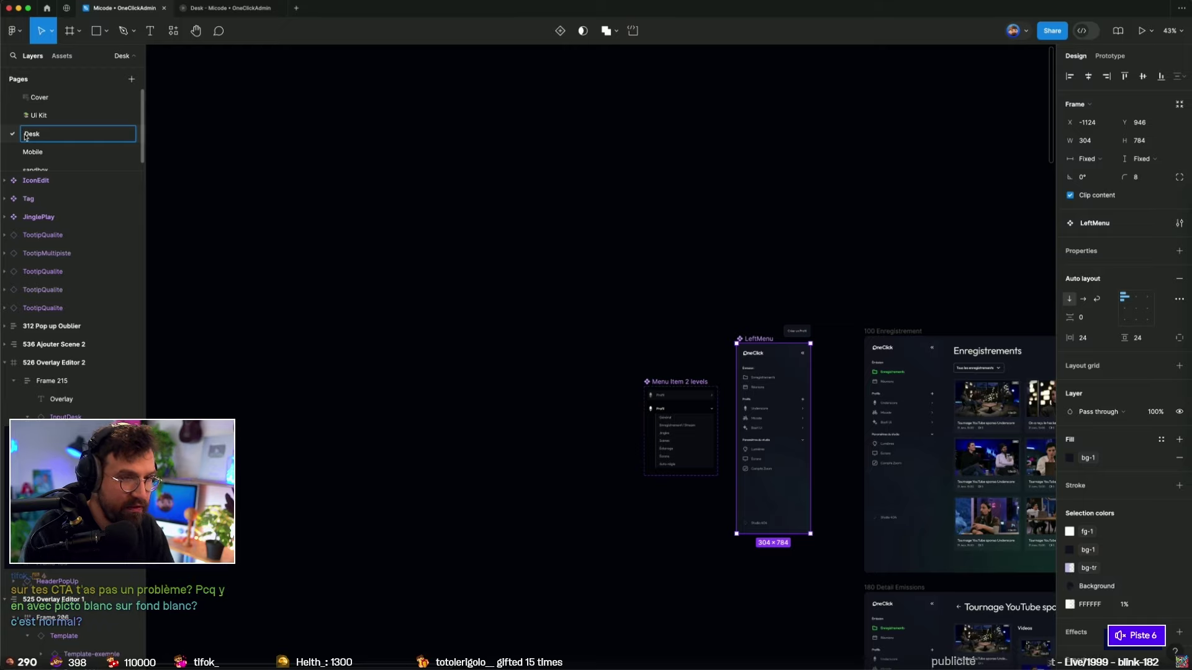
Step: Prefix the Desk page name with a laptop emoji
click(924, 98)
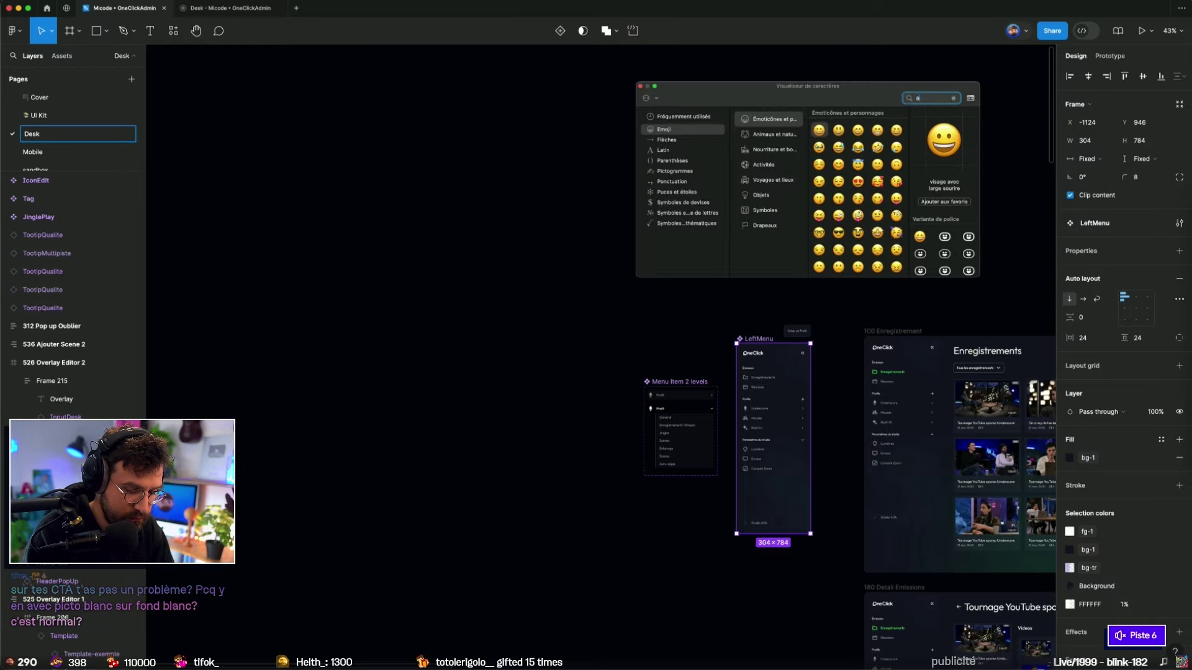
text(lapt)
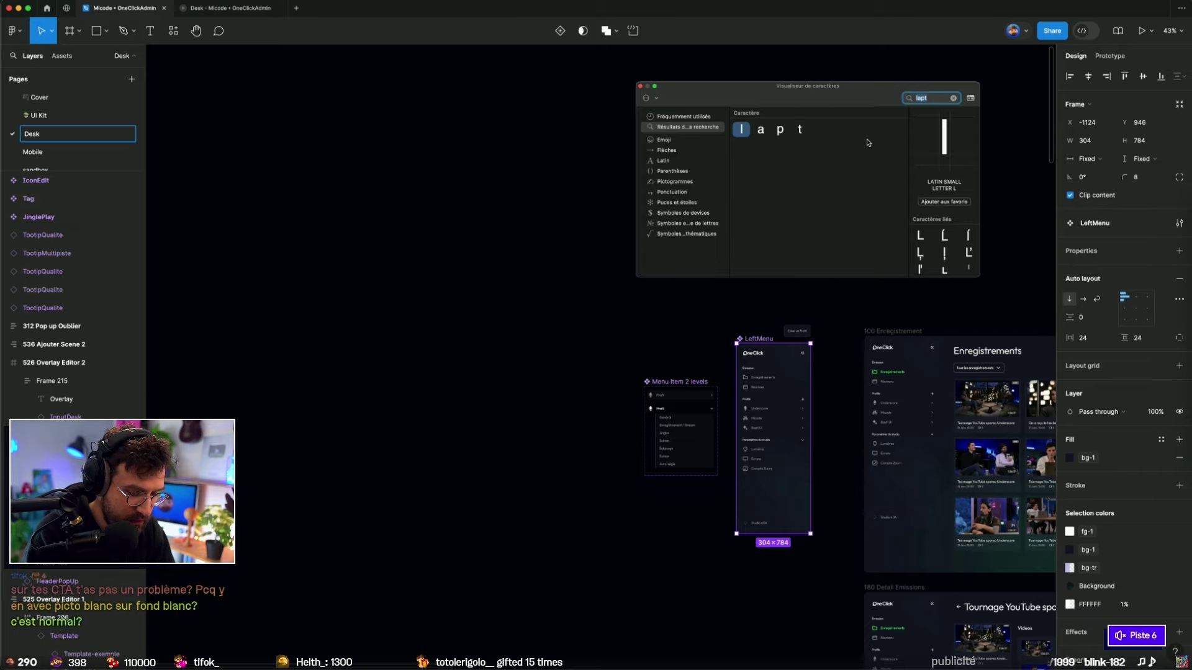
key(BackSpace)
key(BackSpace)
key(BackSpace)
text(ordi)
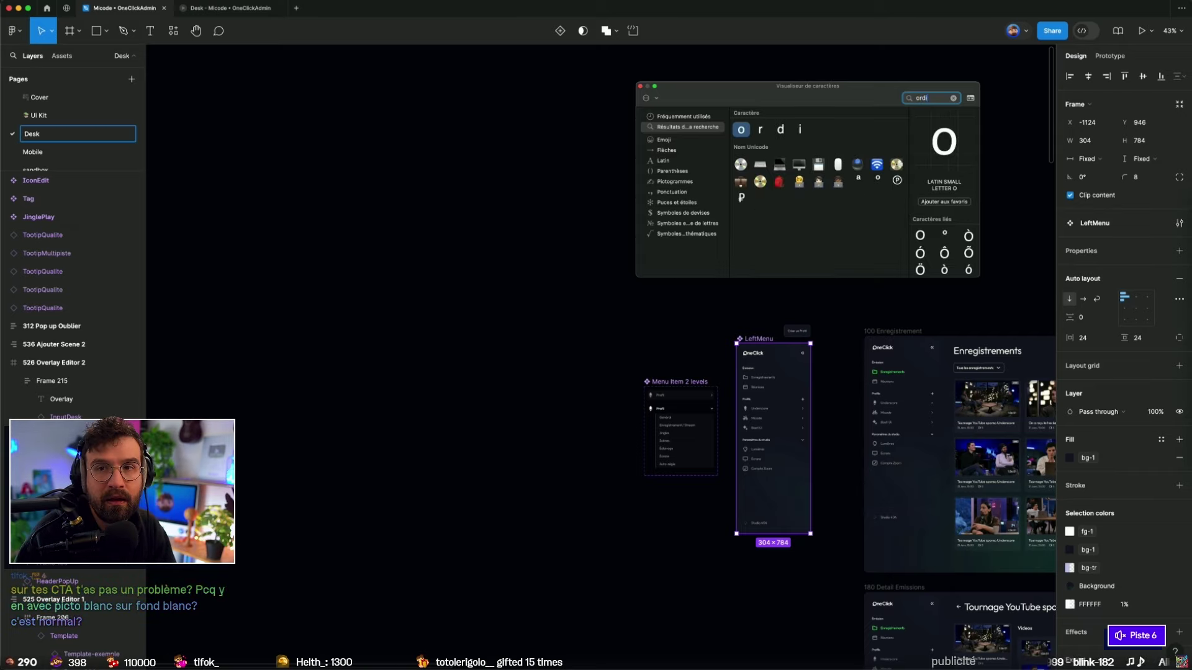
double_click(781, 167)
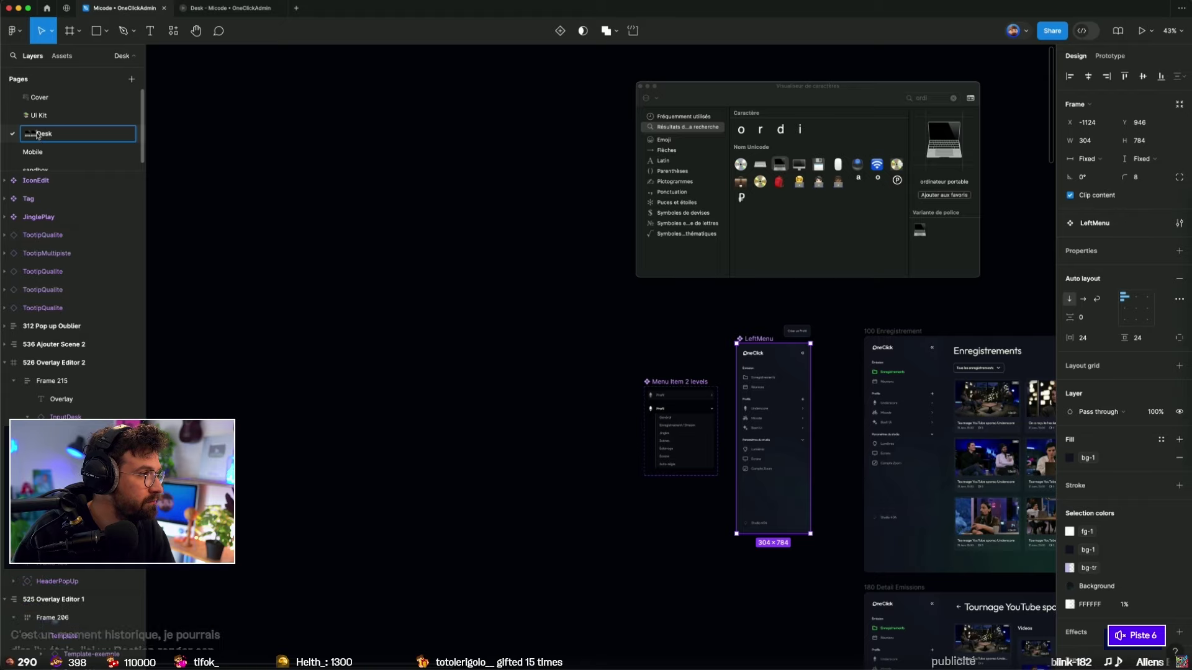
click(32, 152)
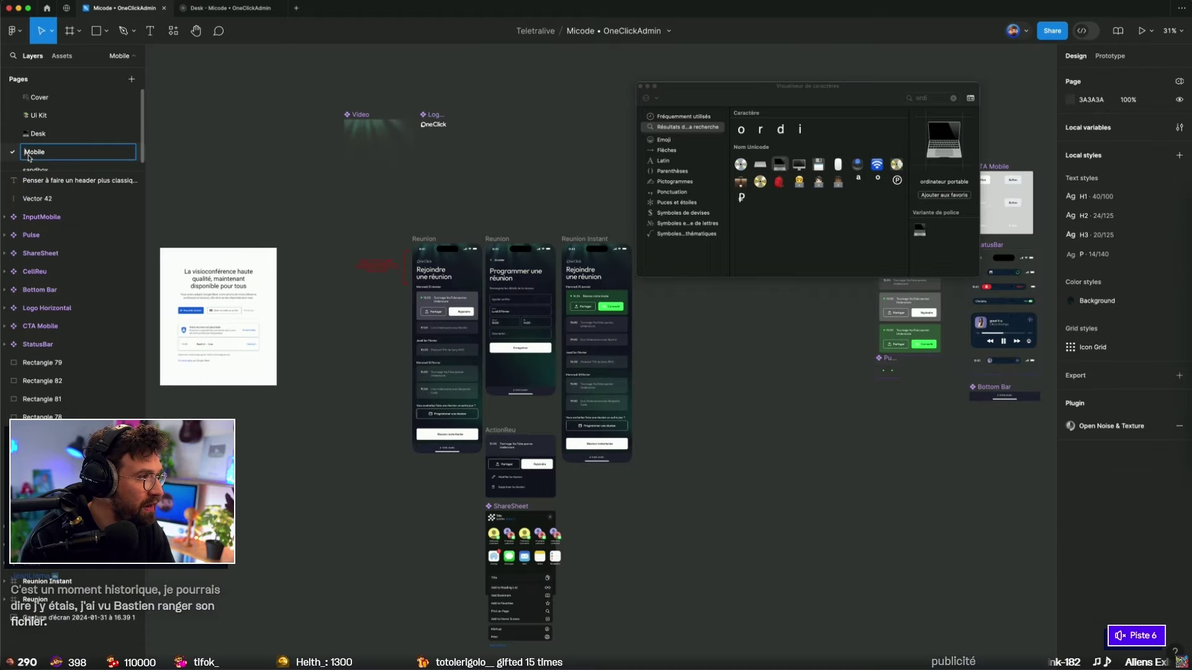
Step: Add a phone emoji to Mobile and an island emoji to the sandbox page name
click(932, 98)
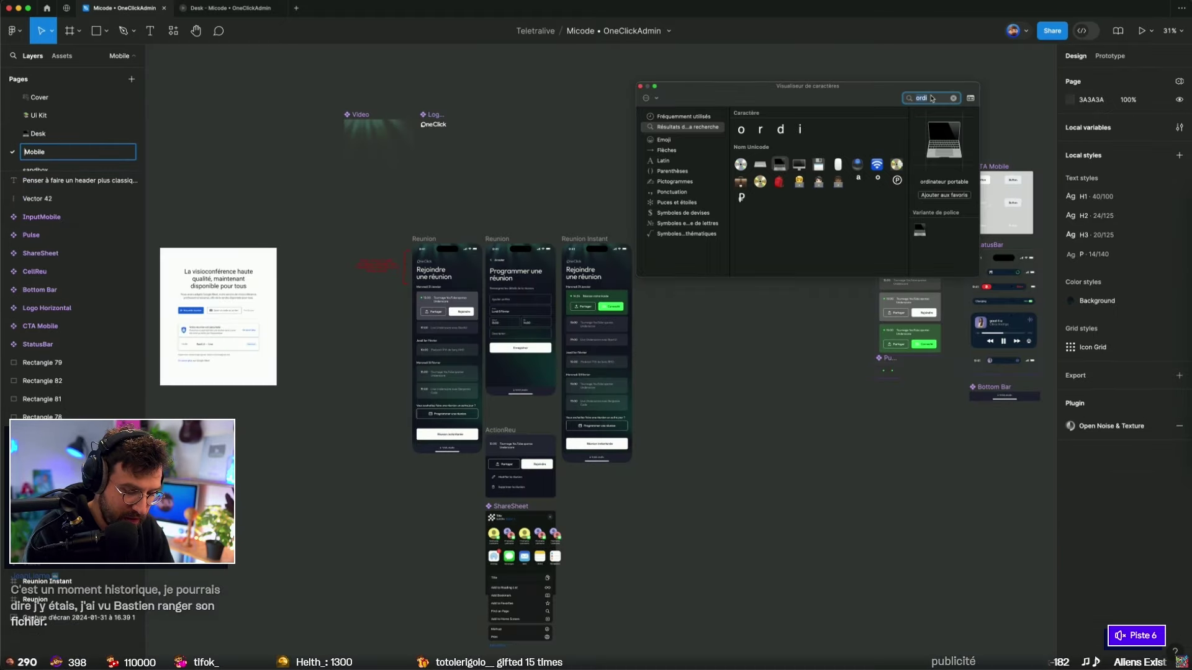
text(Moble)
click(36, 168)
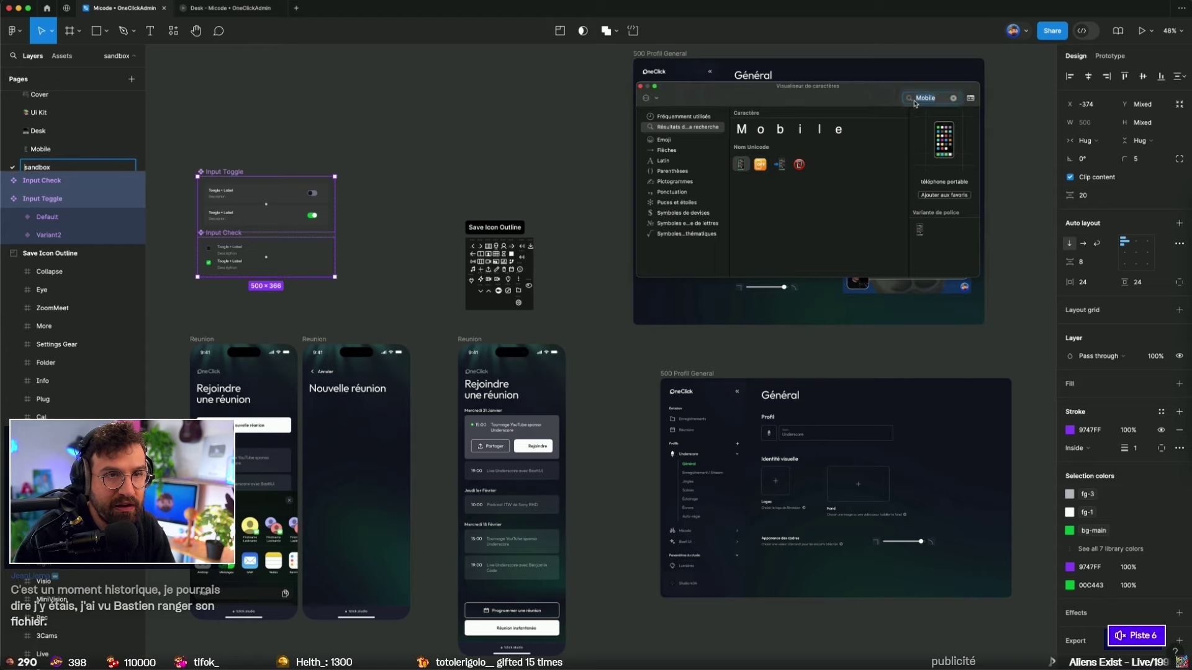
key(BackSpace)
key(BackSpace)
key(BackSpace)
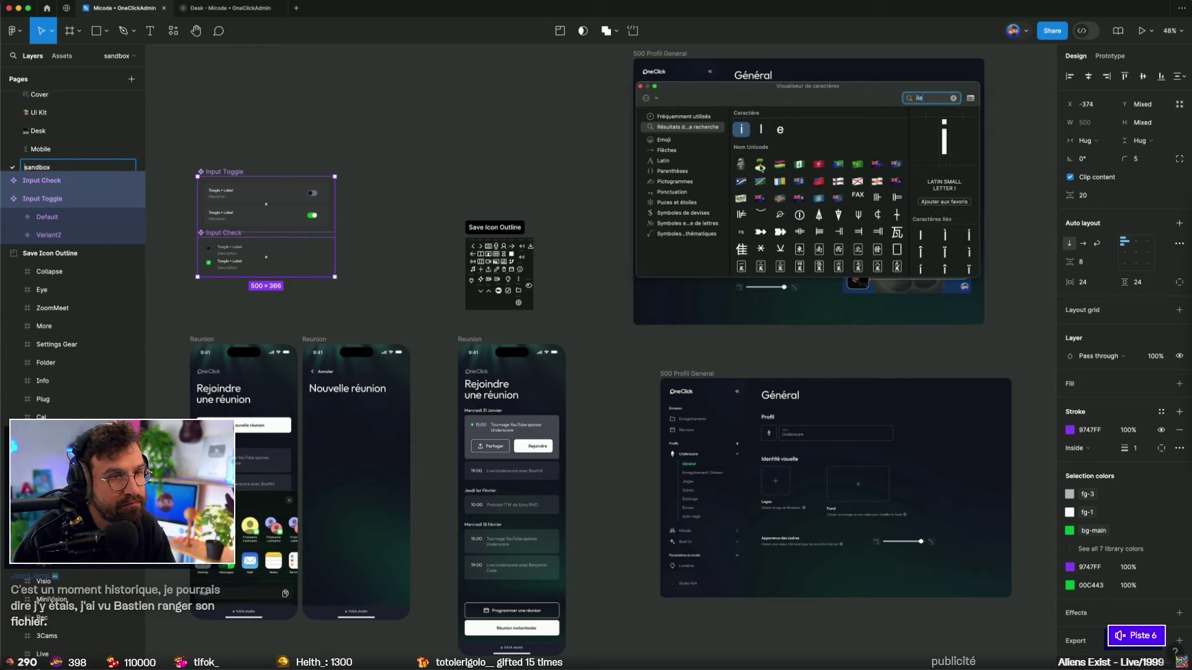
double_click(759, 164)
mouse_move(72, 161)
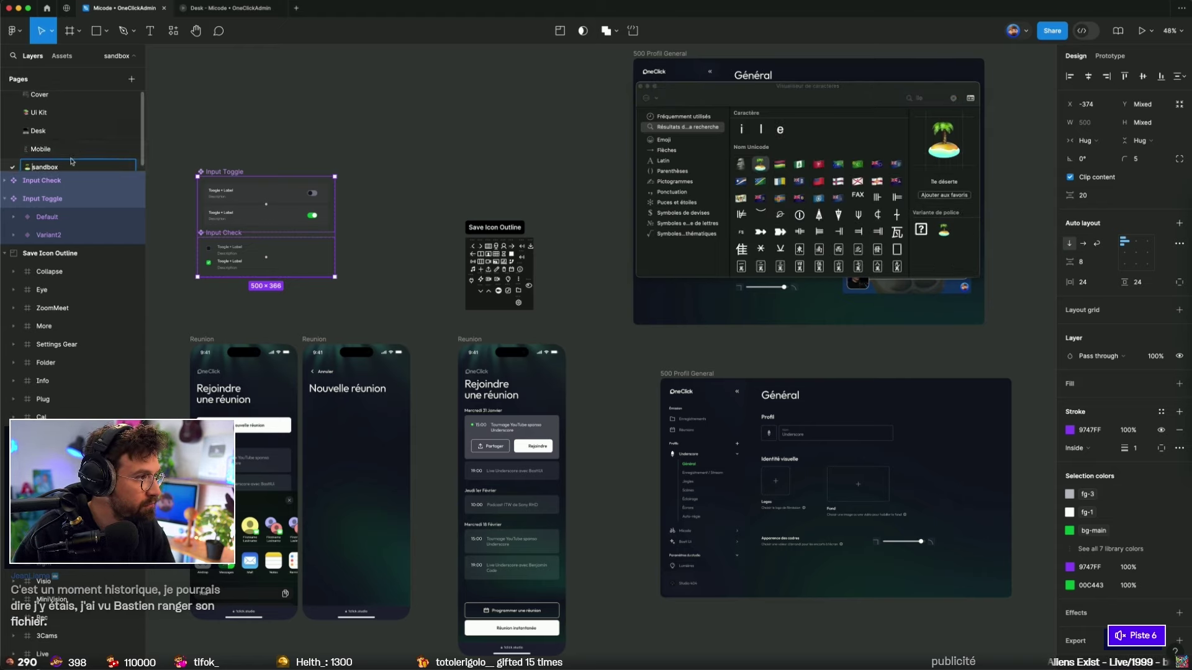
Step: Capitalise sandbox to Sandbox, enlarge the Pages list, and return to Ui Kit
scroll(38, 170, down, 1)
double_click(34, 165)
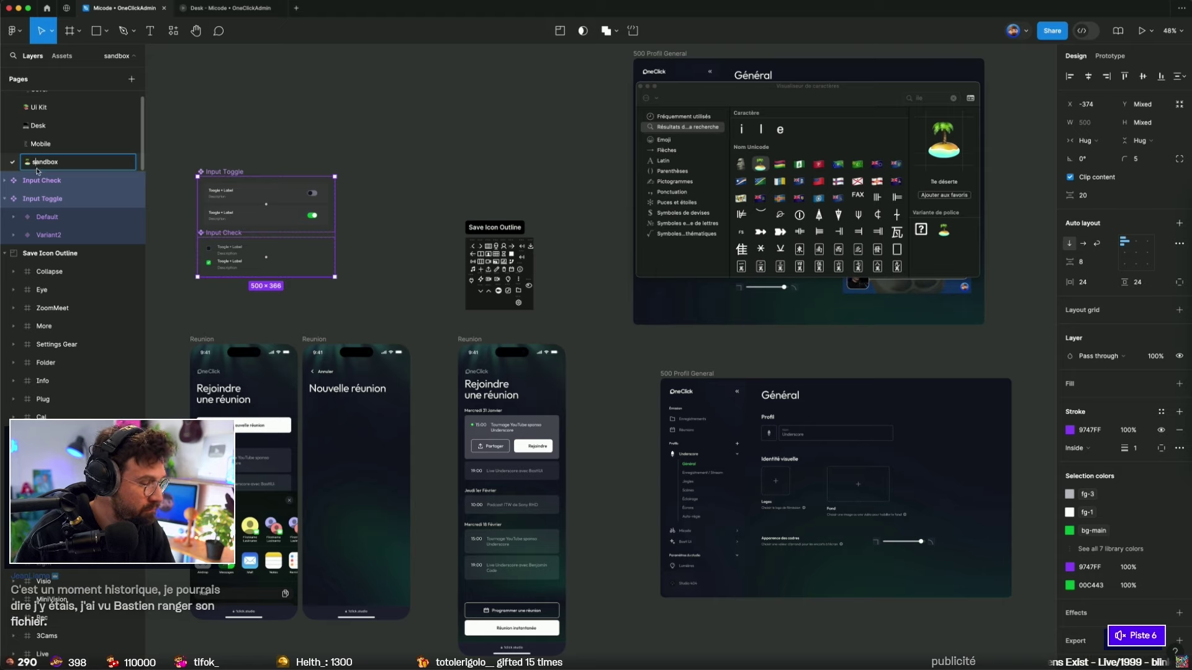
key(BackSpace)
text(S)
key(Return)
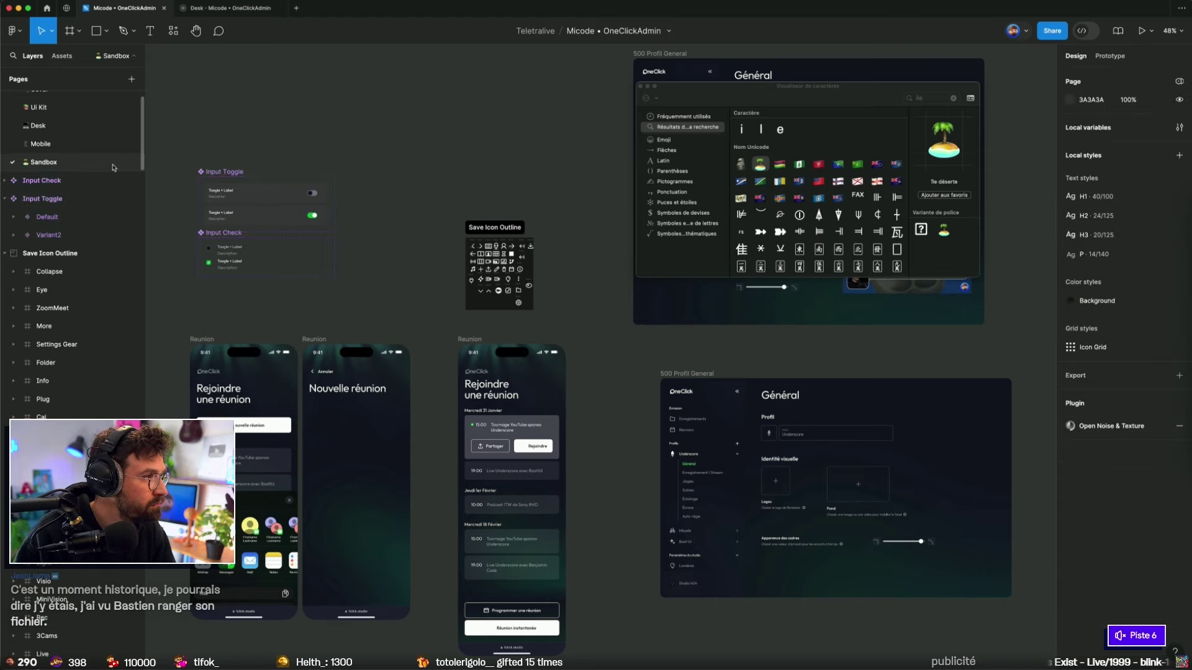
scroll(115, 168, up, 1)
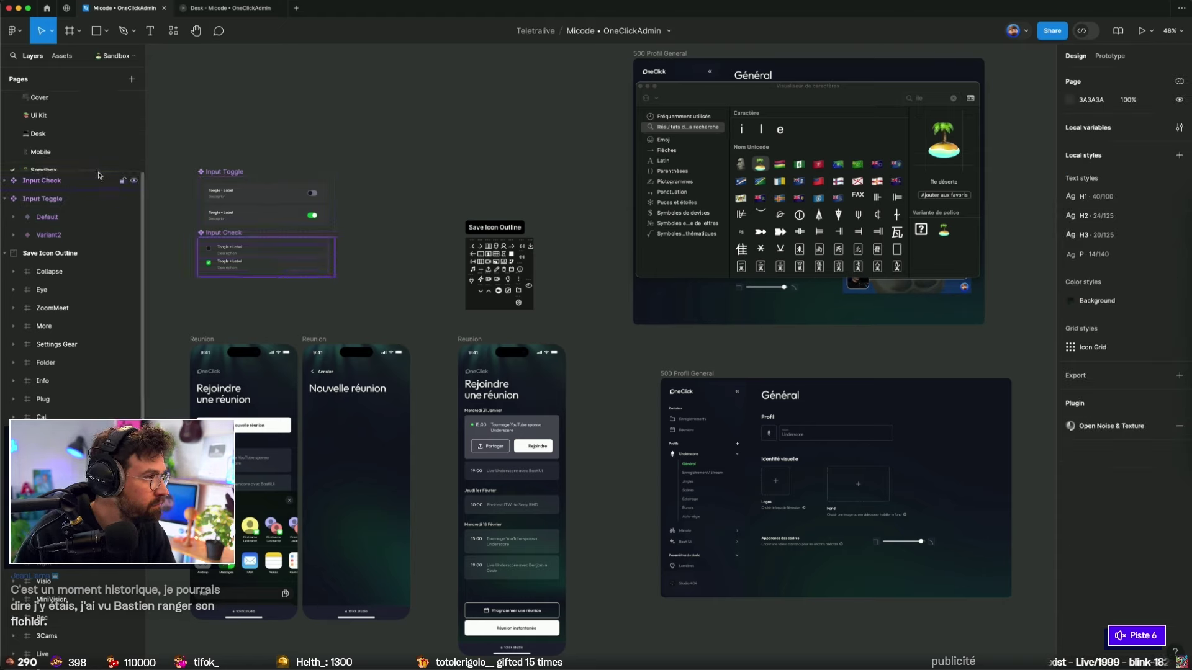
drag(101, 172, 101, 254)
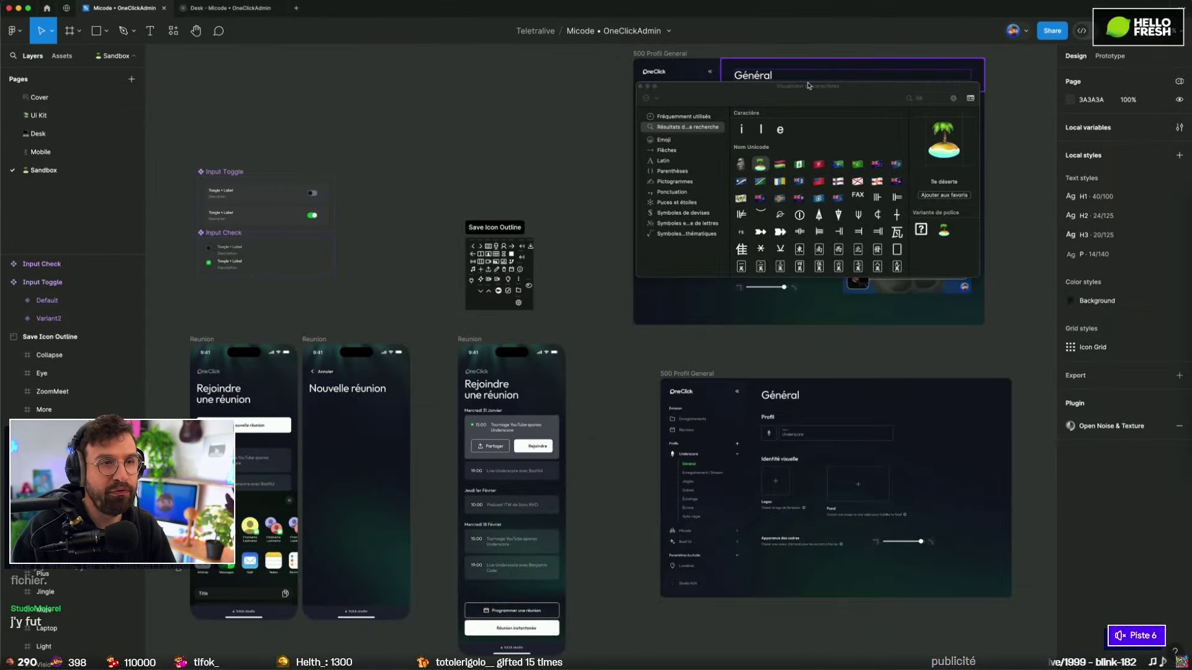
click(34, 115)
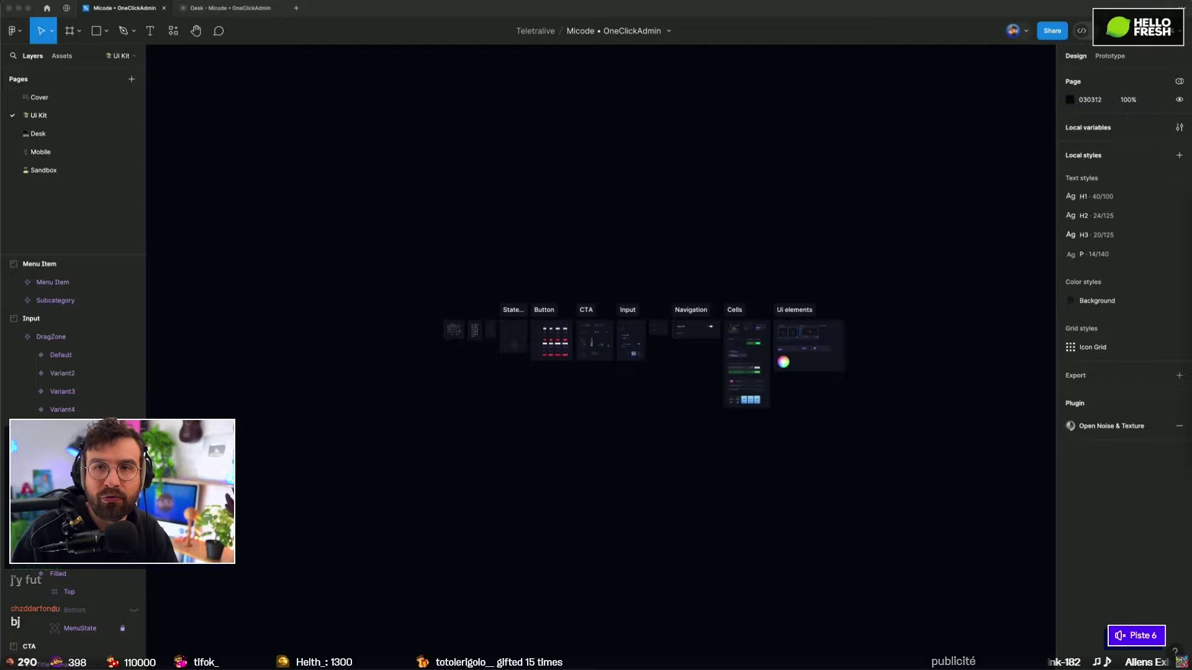
Step: Zoom into the Button section and inspect the CTA Desk set's Default row cells
scroll(679, 452, up, 5)
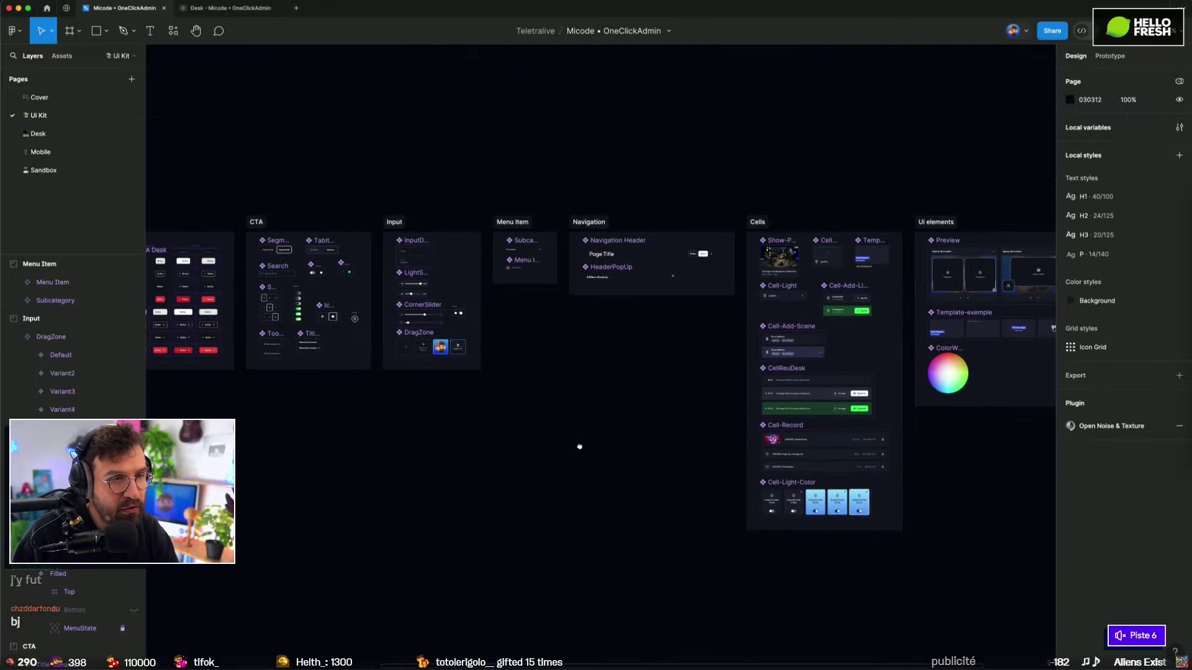
click(520, 277)
scroll(738, 353, up, 5)
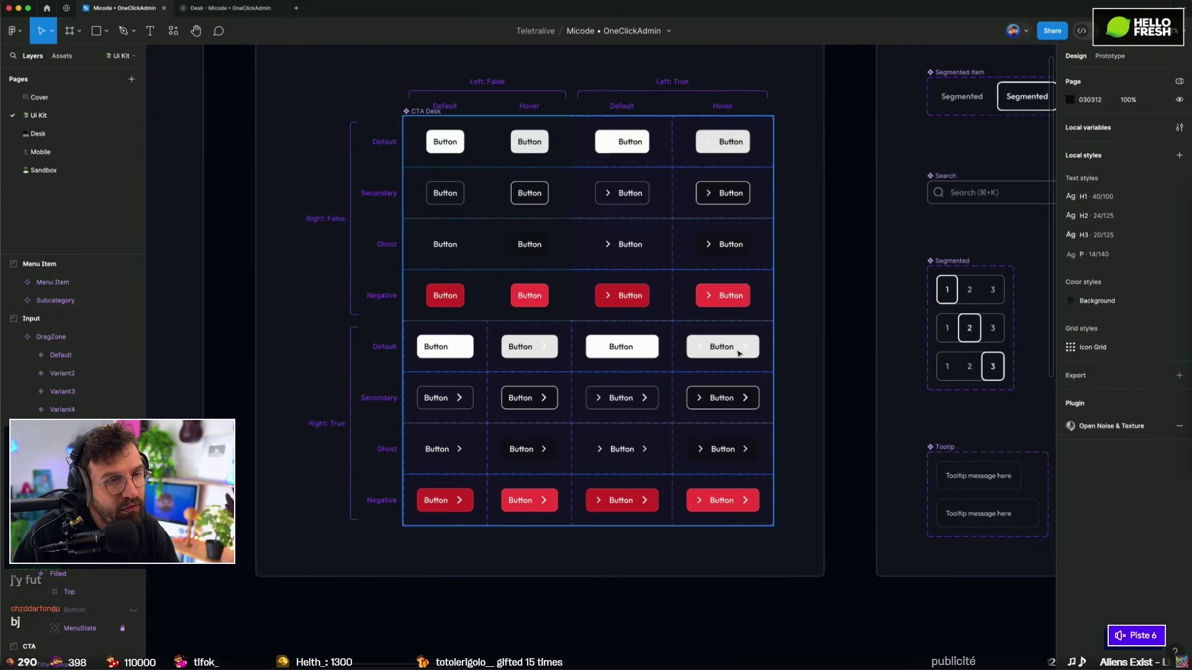
click(739, 353)
scroll(707, 353, up, 2)
click(370, 346)
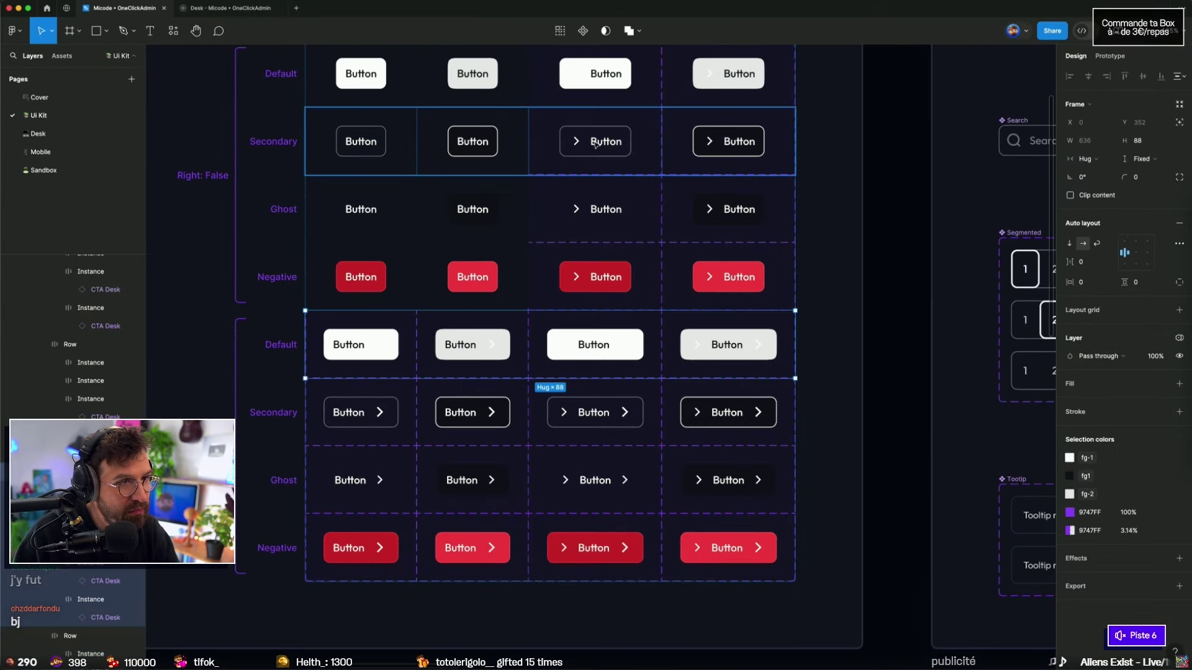
click(383, 352)
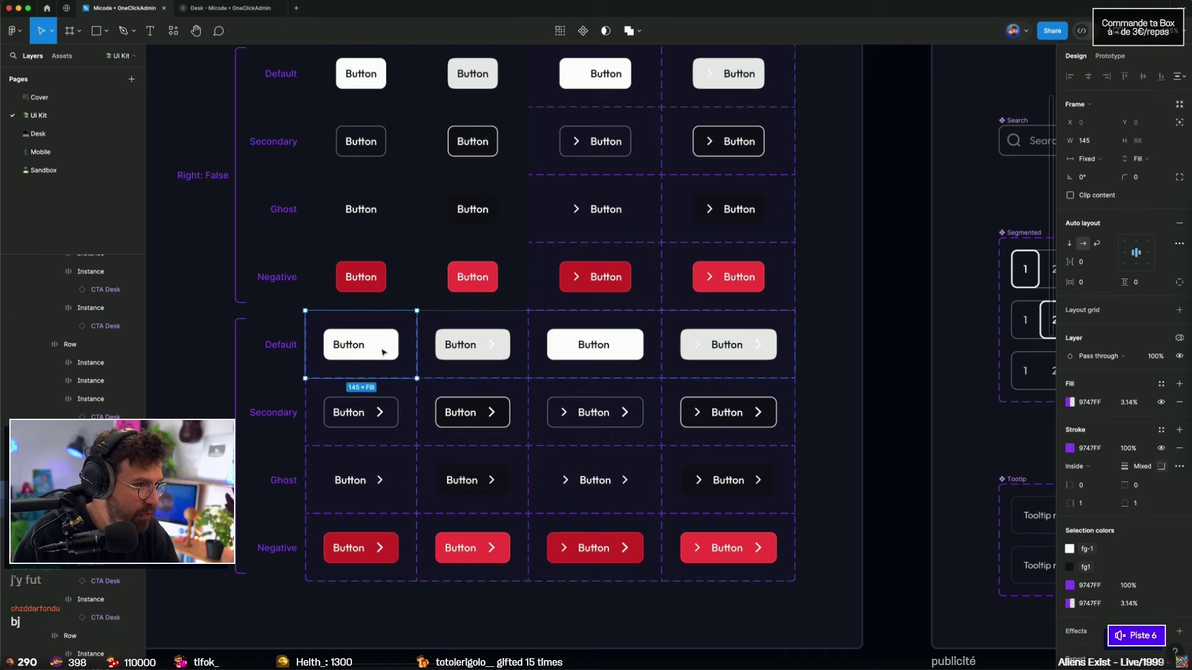
click(373, 352)
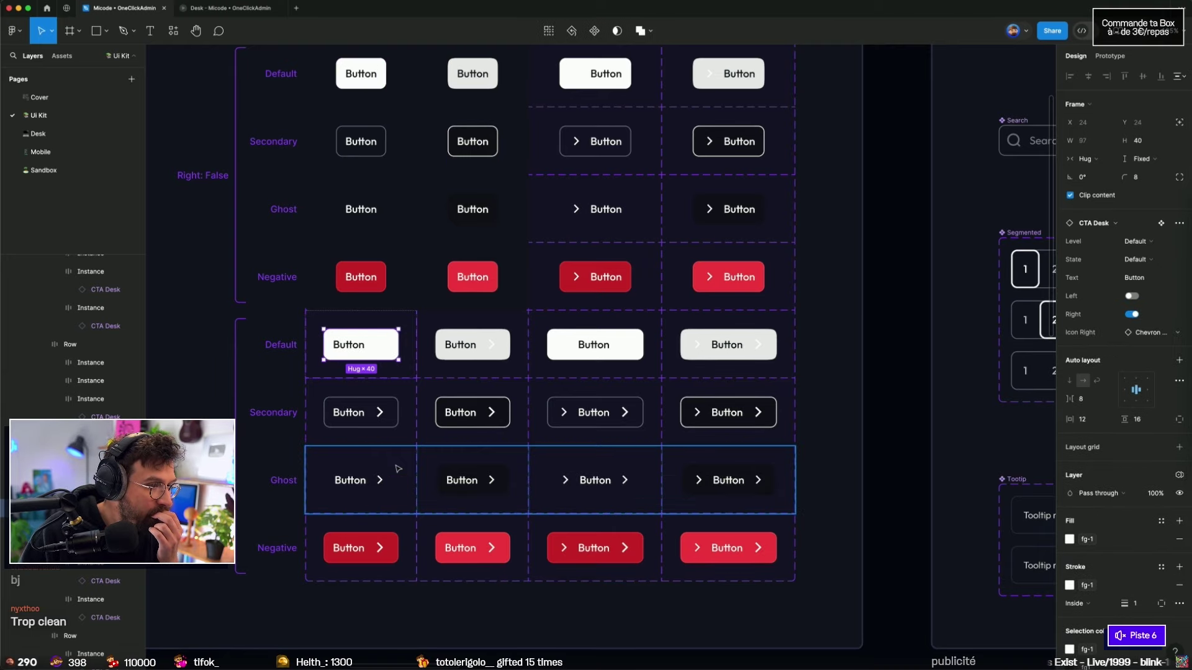
scroll(399, 504, left, 3)
scroll(398, 504, up, 5)
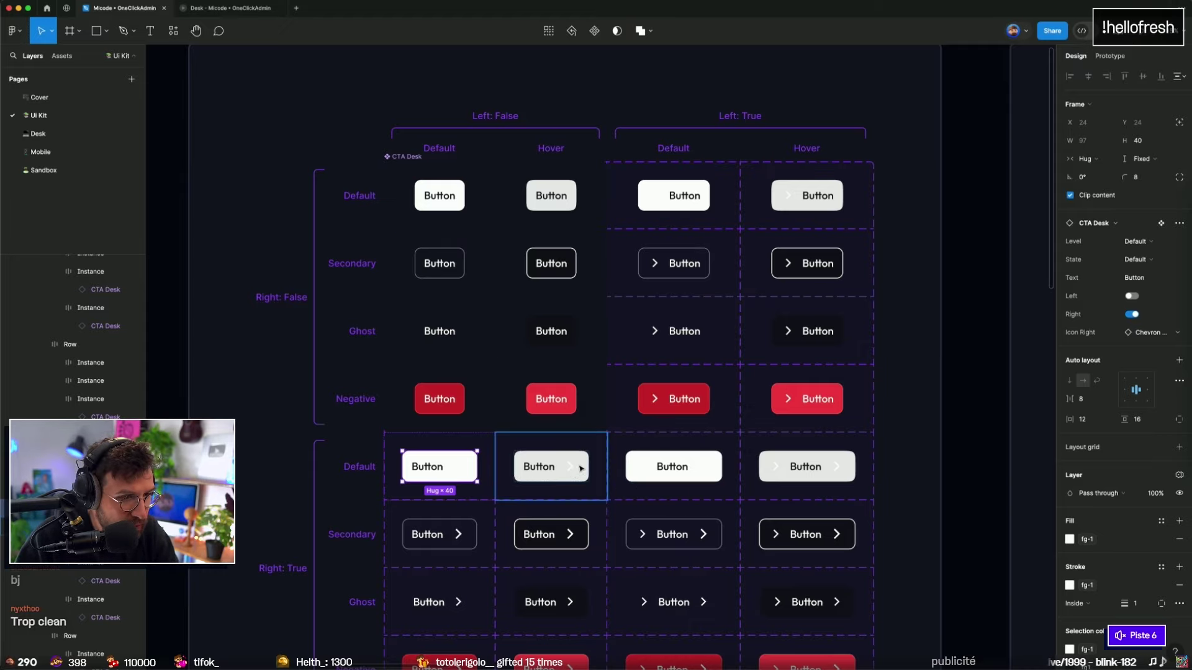
key(Escape)
Step: Select the four Right: True Default cells and bring up colour styles for fg-1
click(447, 466)
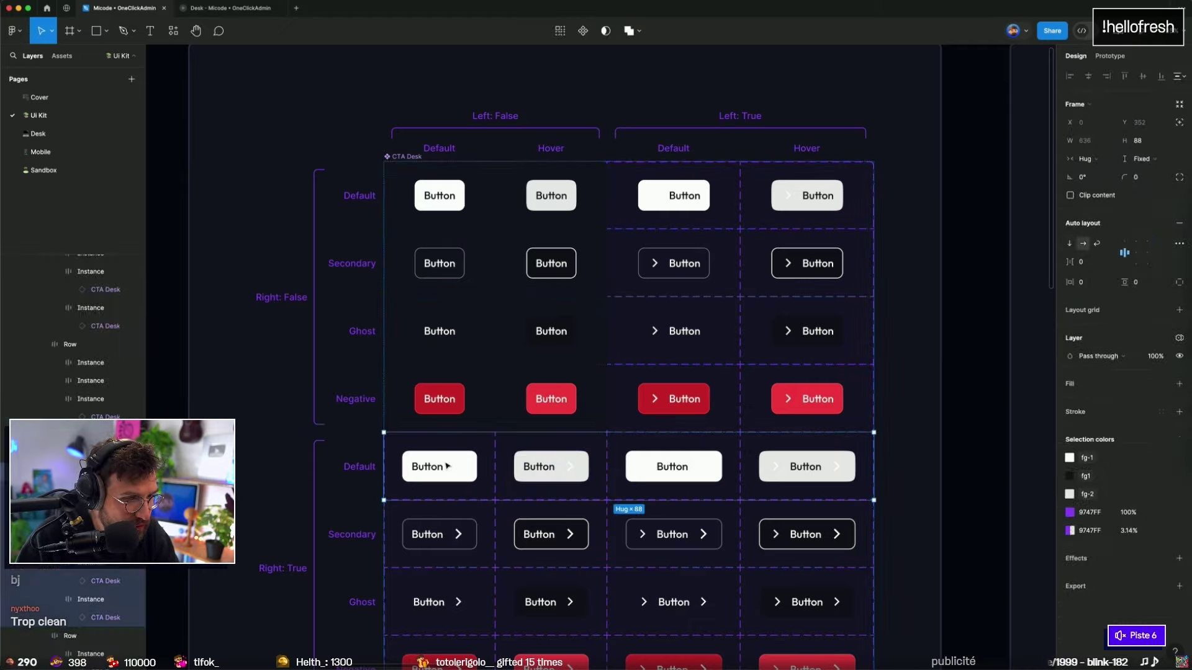
click(477, 465)
shift+click(567, 450)
shift+click(647, 452)
shift+click(800, 442)
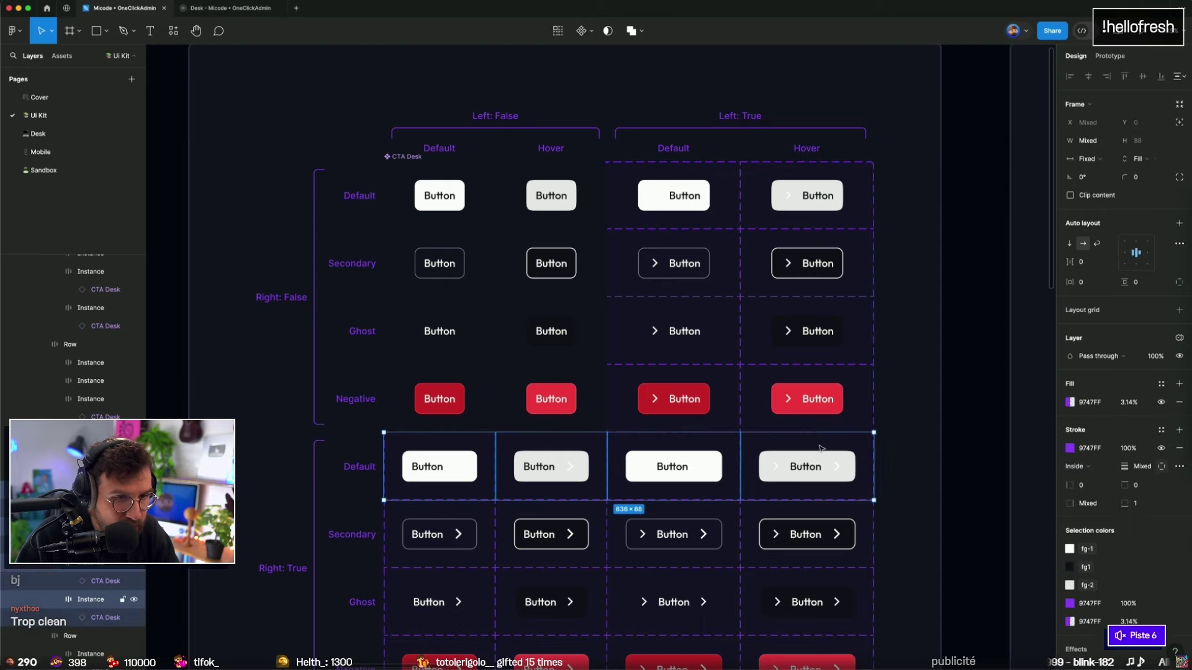
scroll(1100, 529, down, 1)
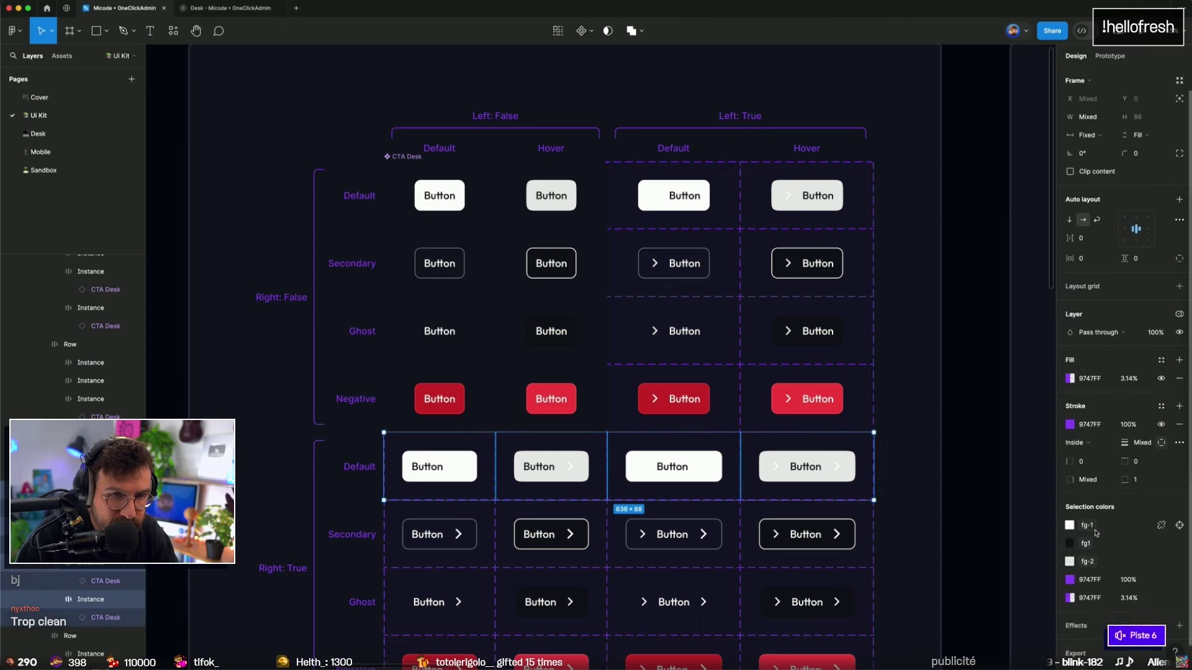
mouse_move(1089, 584)
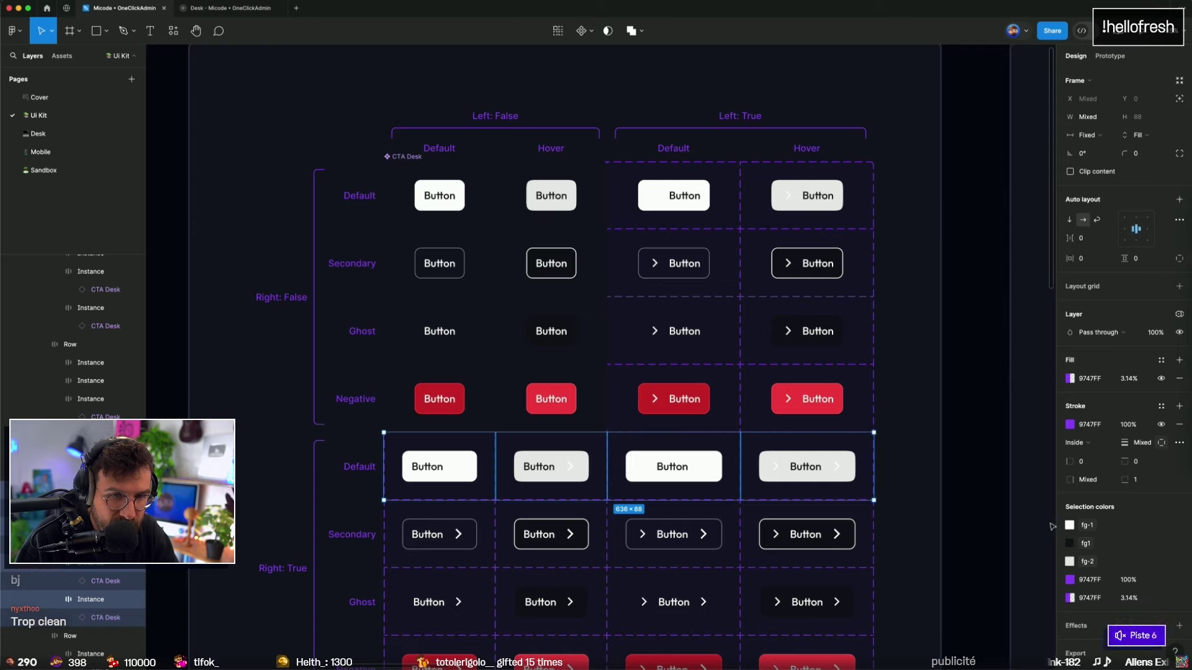
click(1178, 525)
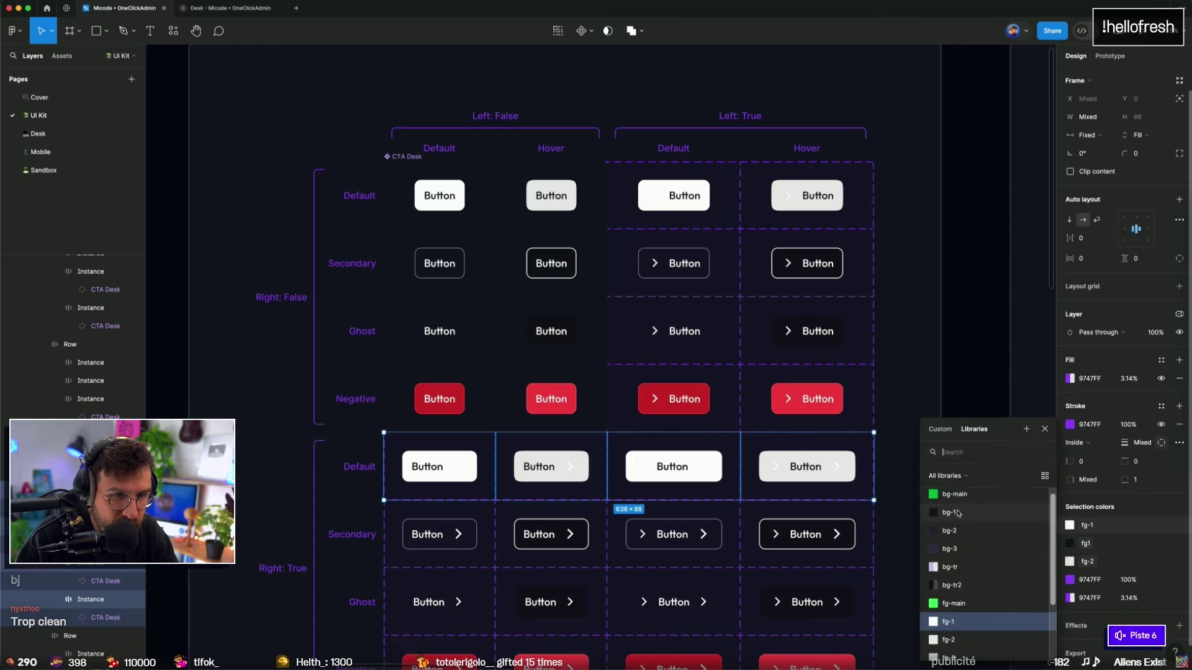
Step: Try swapping fg-1 to bg-1 on the whole row, undo it, and inspect the first chevron
click(964, 508)
key(ctrl+z)
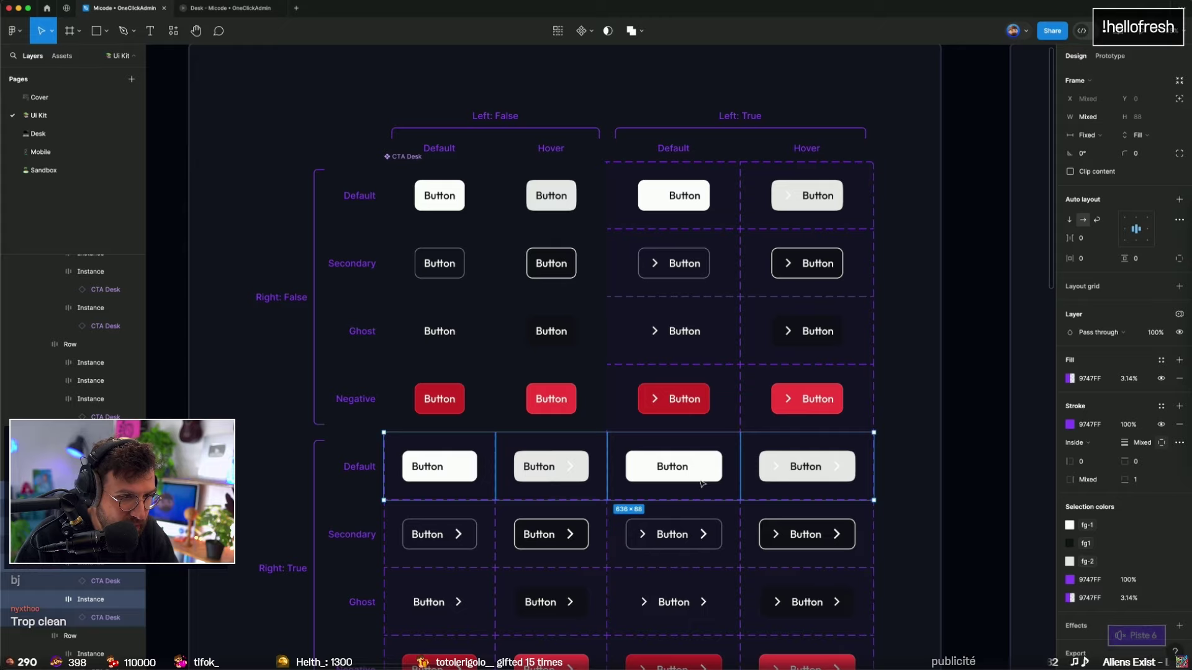
click(455, 470)
double_click(457, 470)
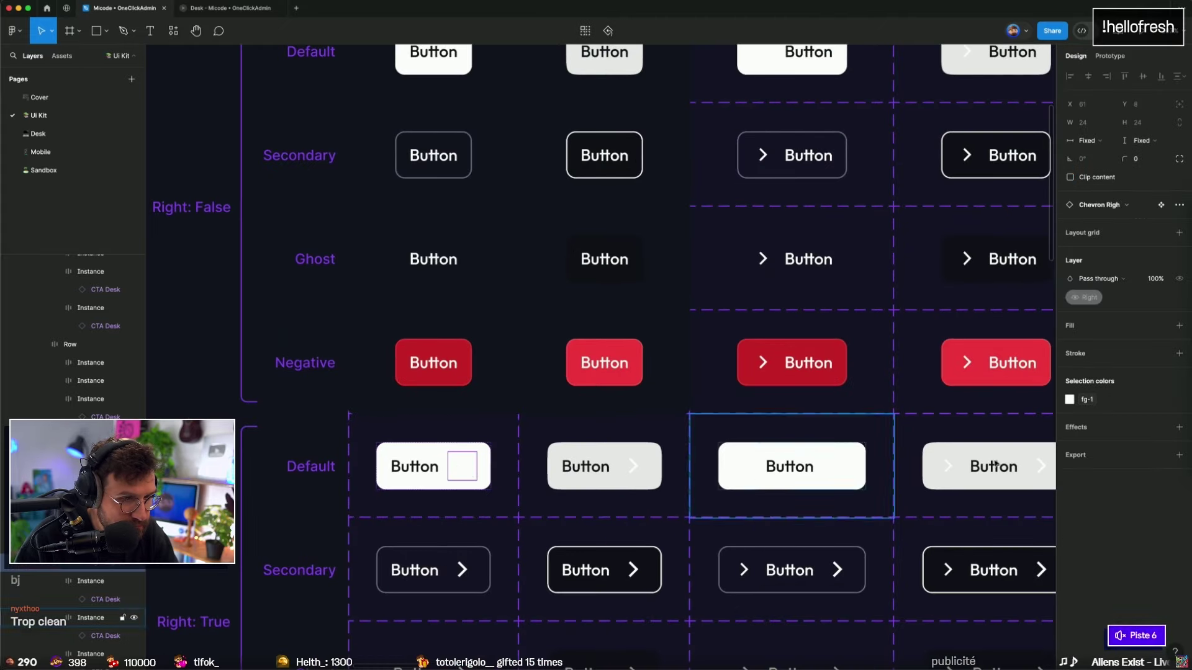
click(1069, 399)
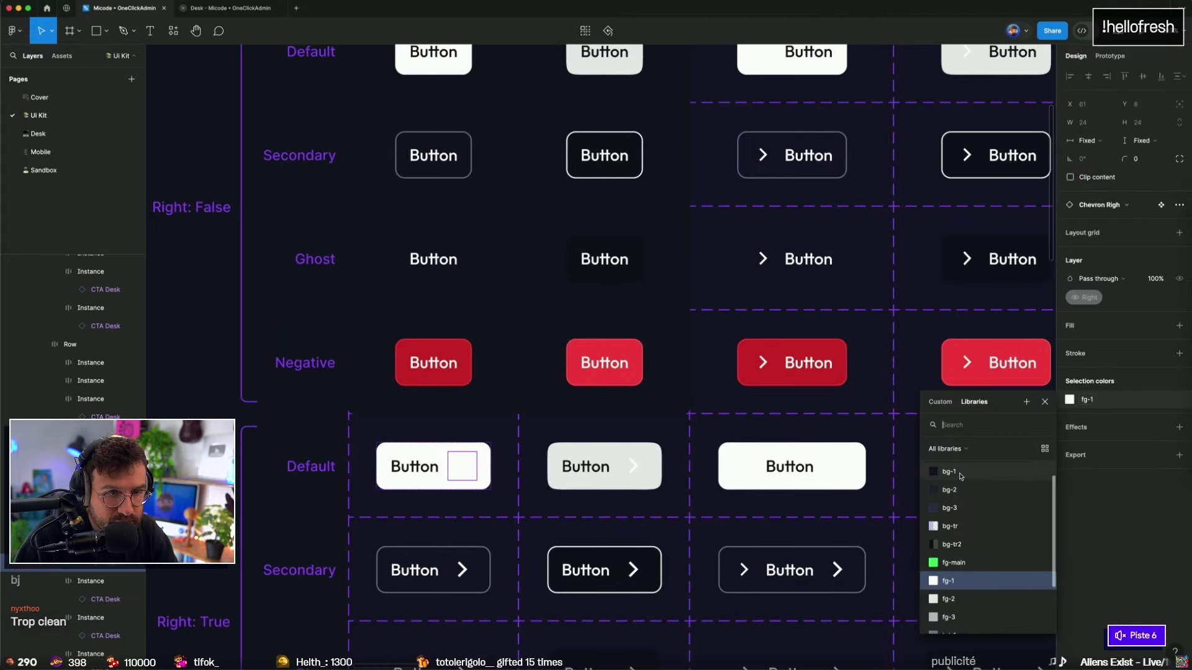
key(Escape)
Step: Recolour the left chevrons in the Left: True Default and Hover buttons to bg-1
click(638, 470)
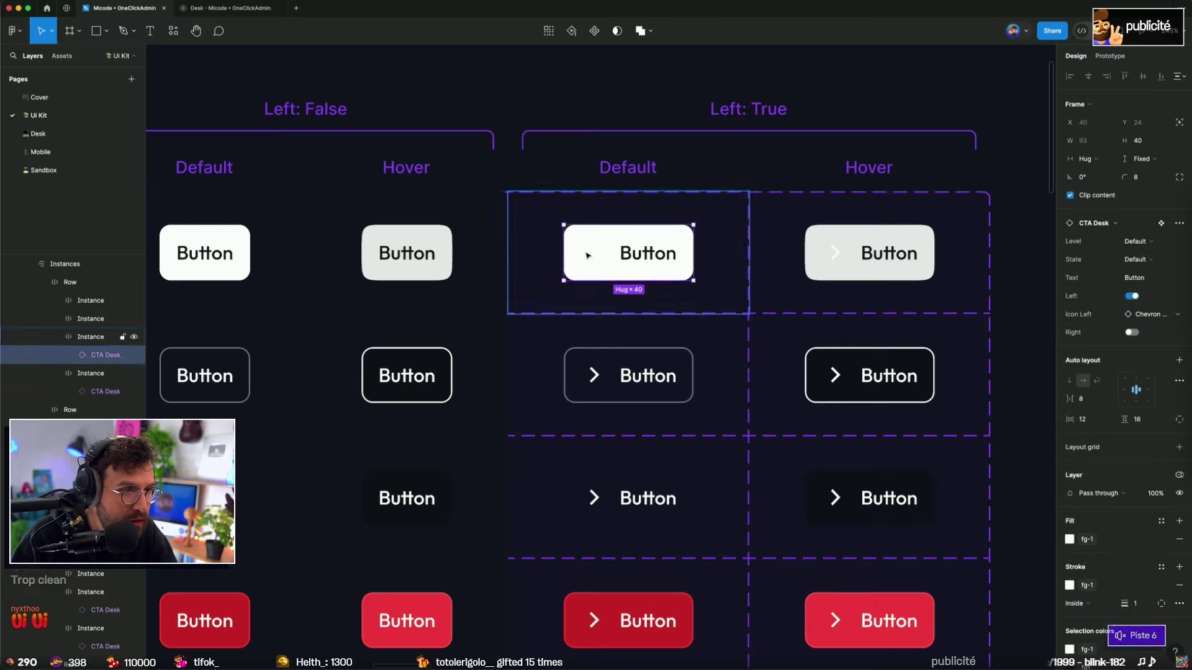
double_click(592, 260)
click(1086, 400)
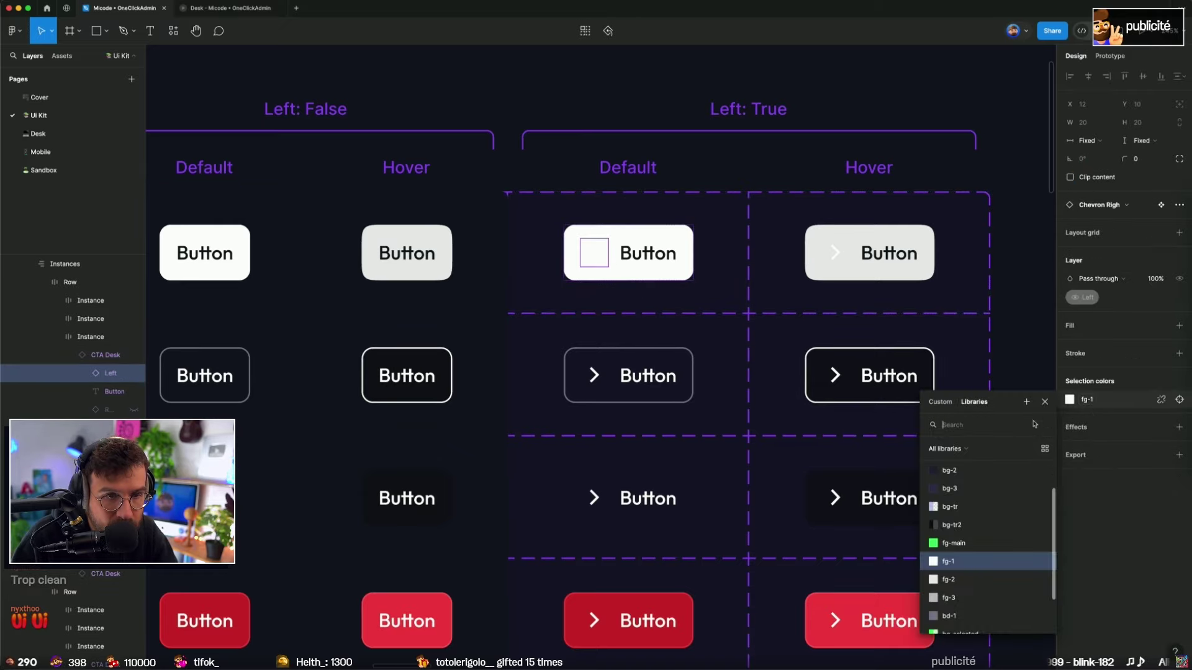
click(959, 601)
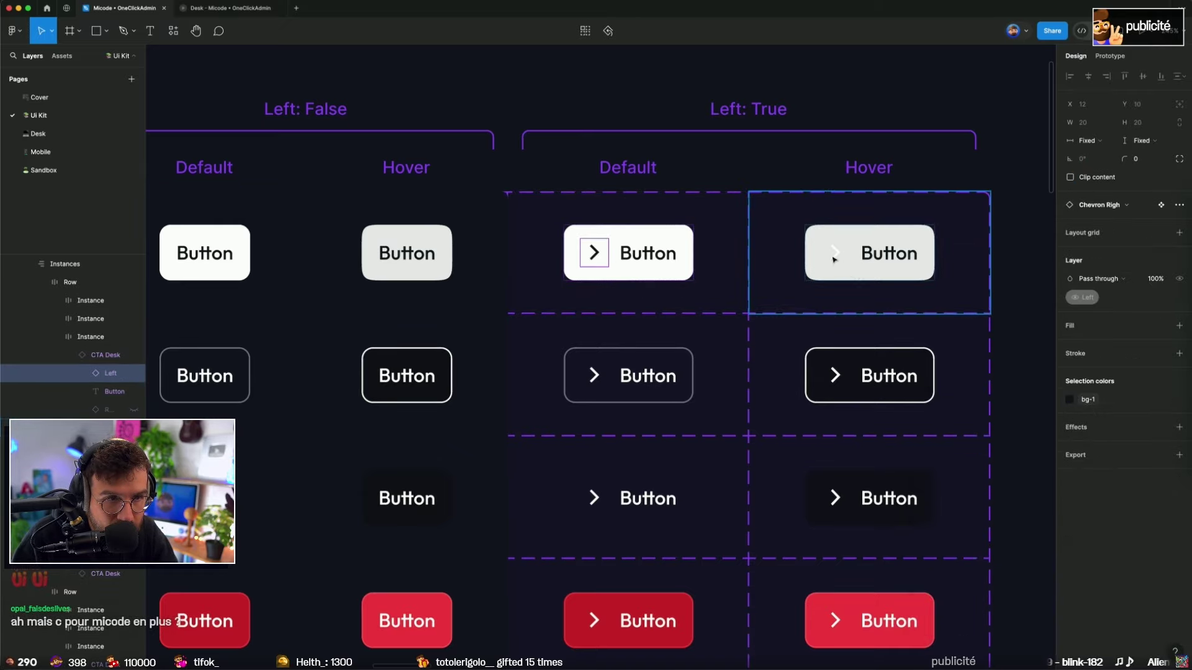
double_click(838, 257)
click(1069, 399)
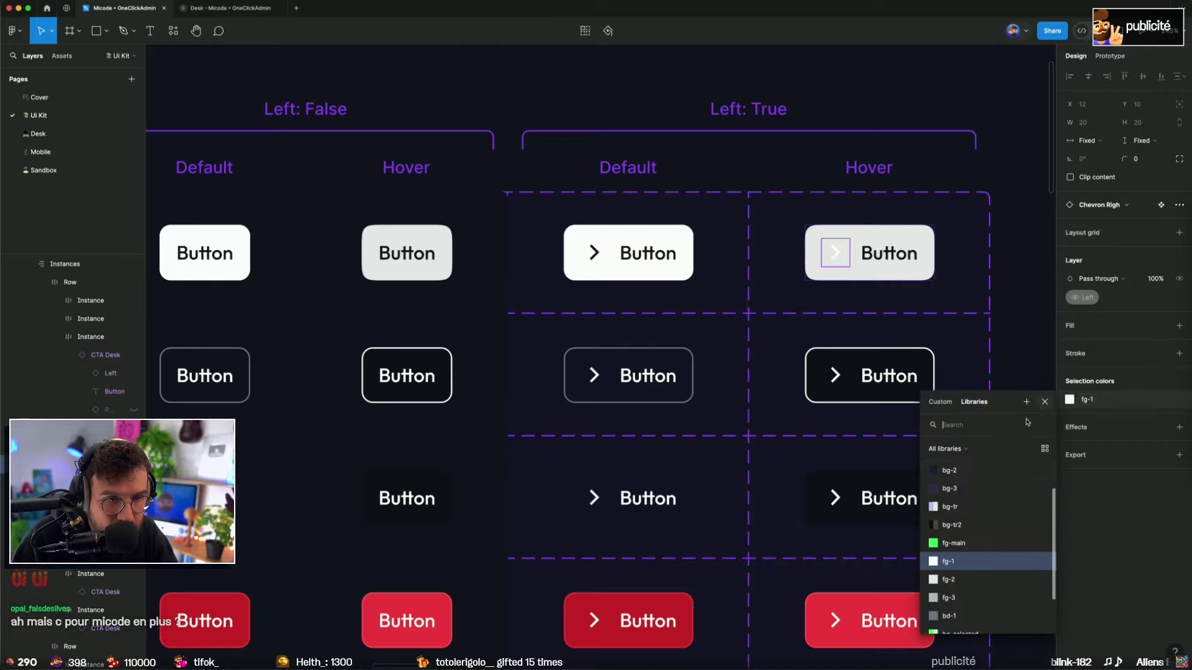
click(959, 575)
scroll(1001, 348, down, 5)
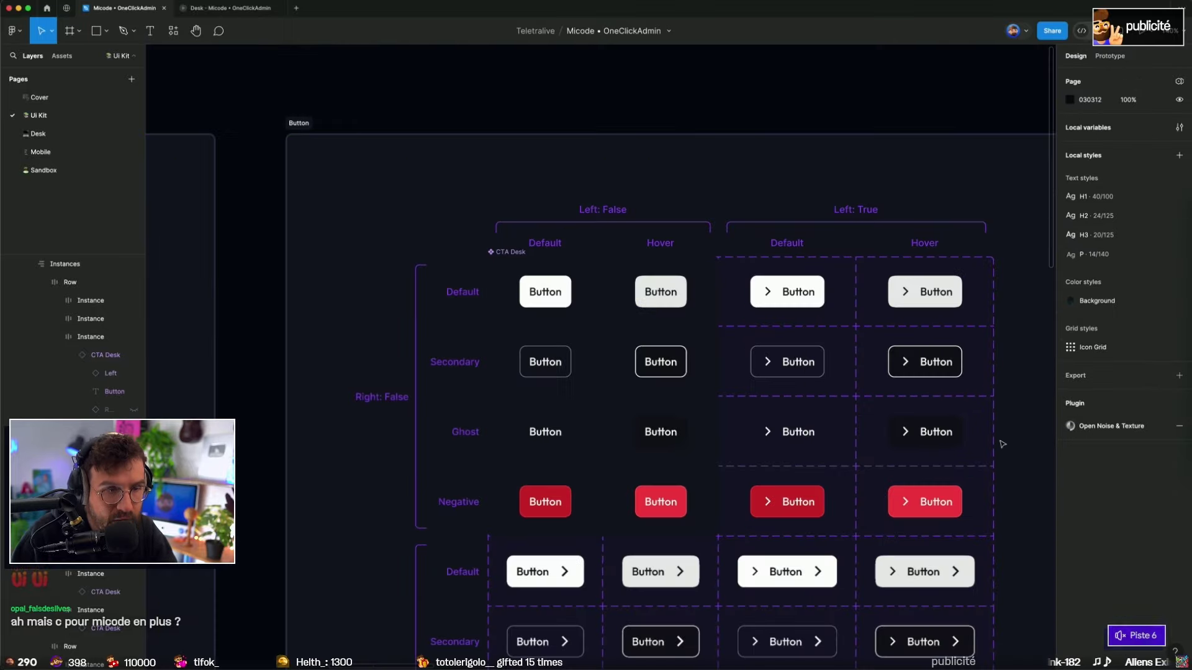
Step: Zoom out to view the whole UI Kit page
scroll(807, 310, down, 3)
scroll(620, 249, down, 3)
scroll(512, 192, up, 3)
scroll(513, 192, down, 3)
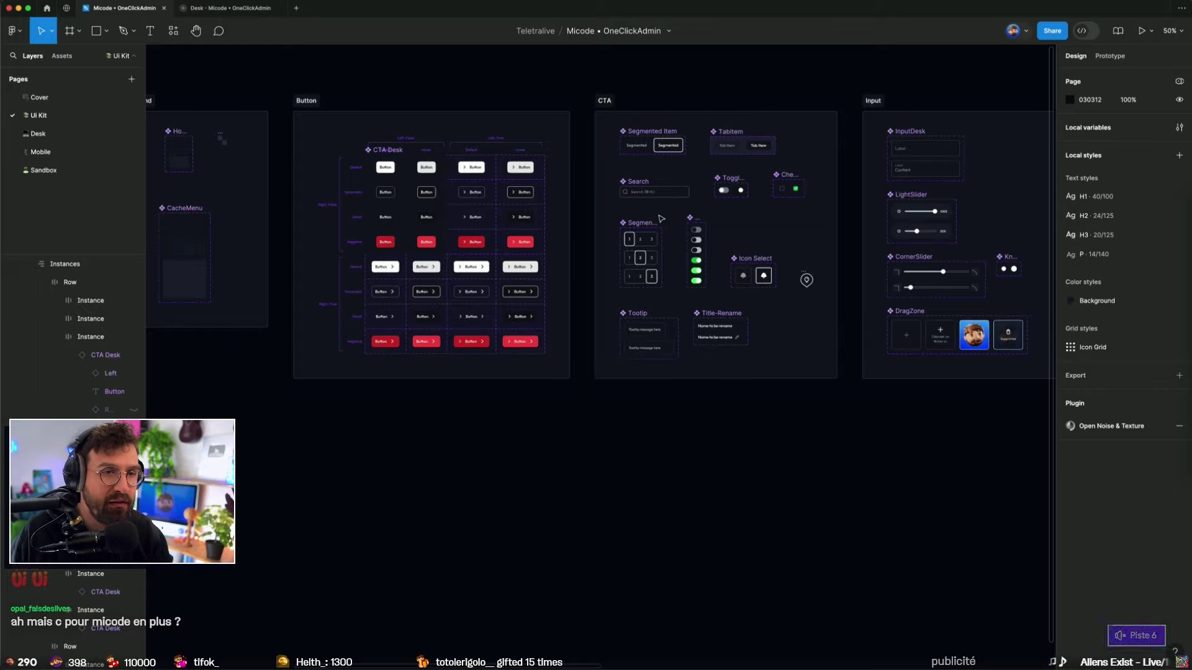
scroll(683, 280, down, 5)
scroll(620, 342, down, 3)
scroll(528, 373, down, 3)
scroll(500, 397, down, 1)
scroll(500, 398, right, 2)
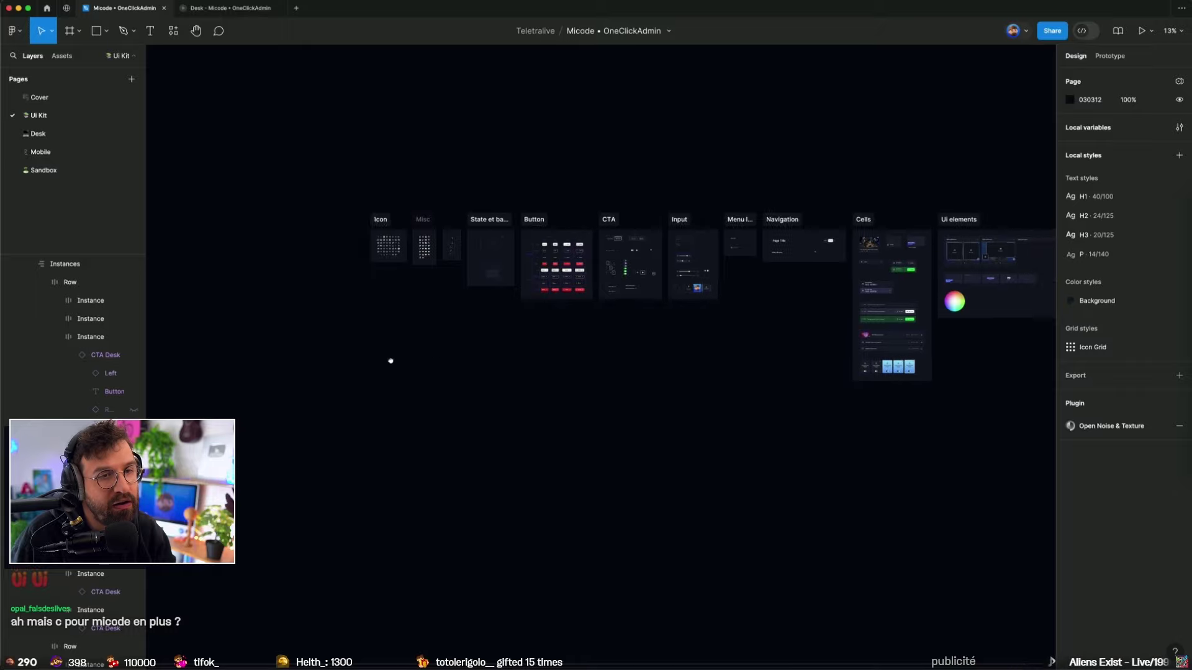
Step: Switch via Mobile to the Desk page and select the Menu Item 2 levels component set
click(41, 151)
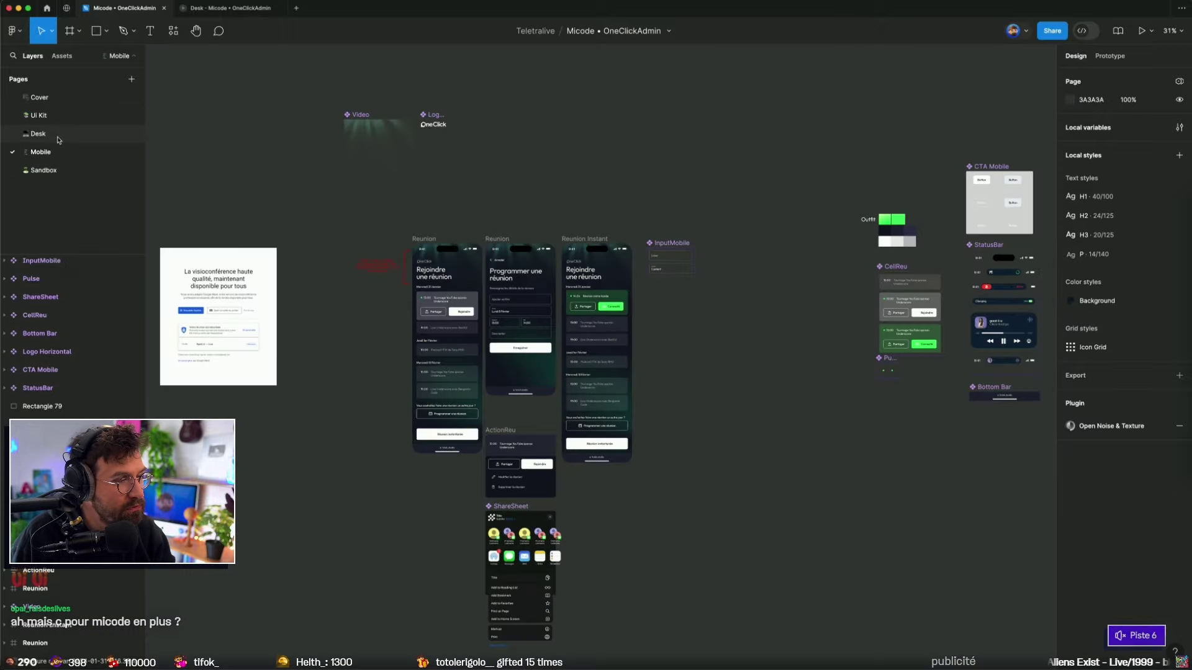
click(59, 139)
scroll(358, 214, up, 5)
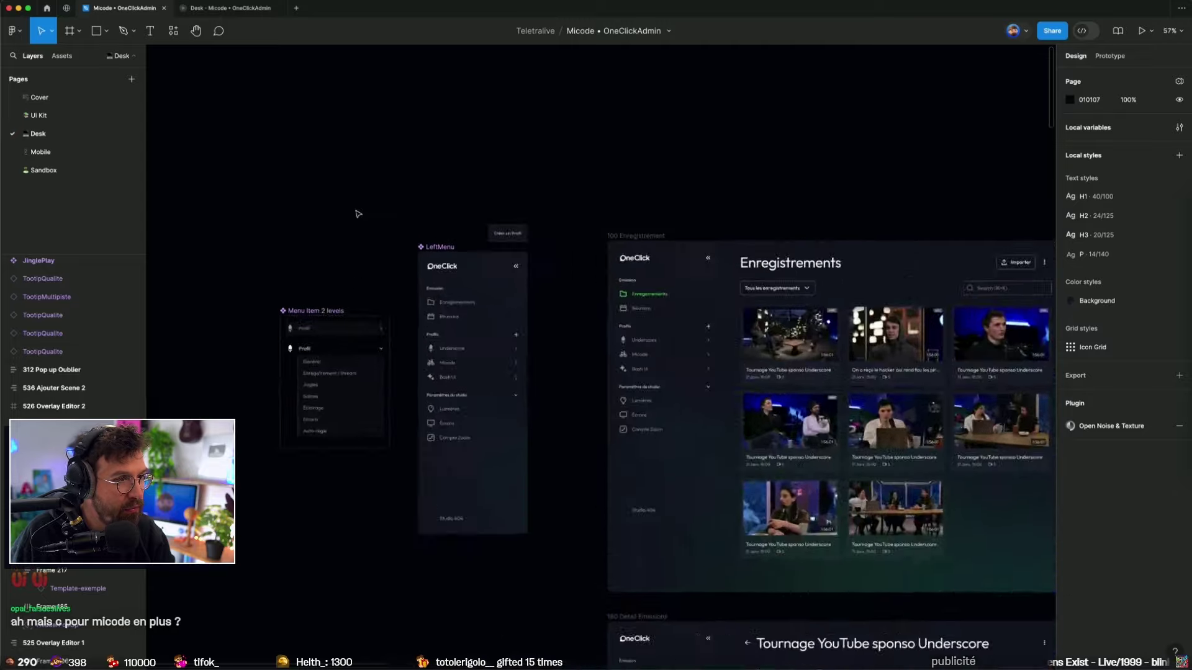
scroll(358, 213, up, 5)
click(598, 247)
Step: Drag the Menu Item 2 levels set up beside LeftMenu and fit all Desk frames in view
scroll(482, 254, left, 2)
key(Tab)
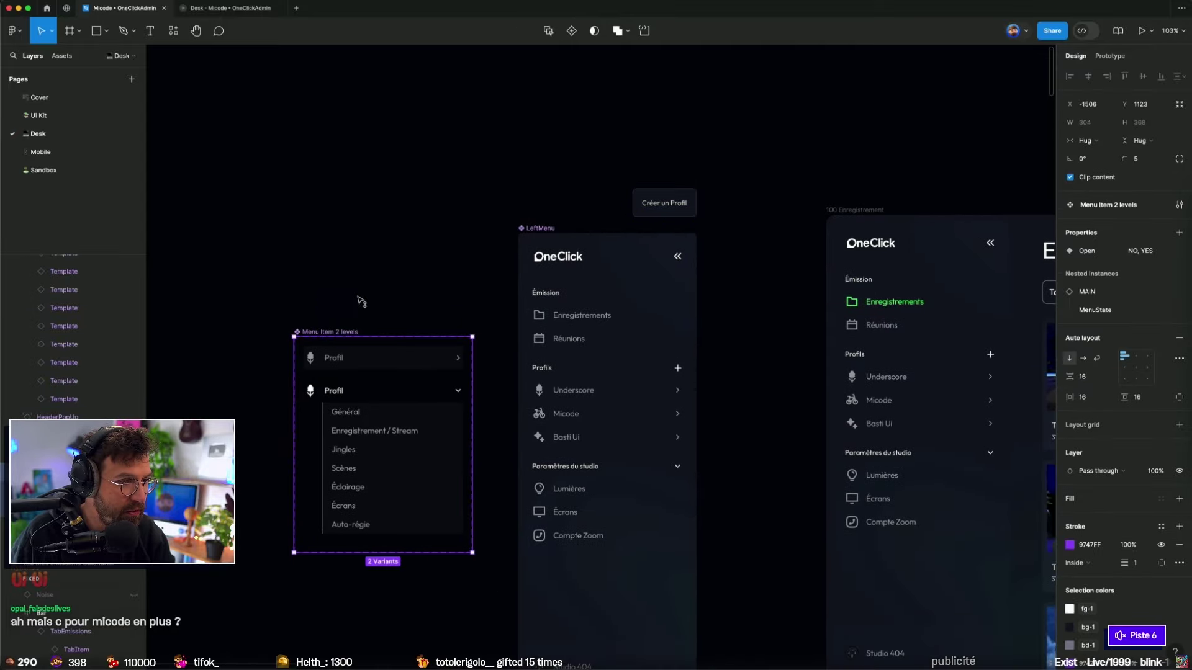
drag(363, 437, 398, 333)
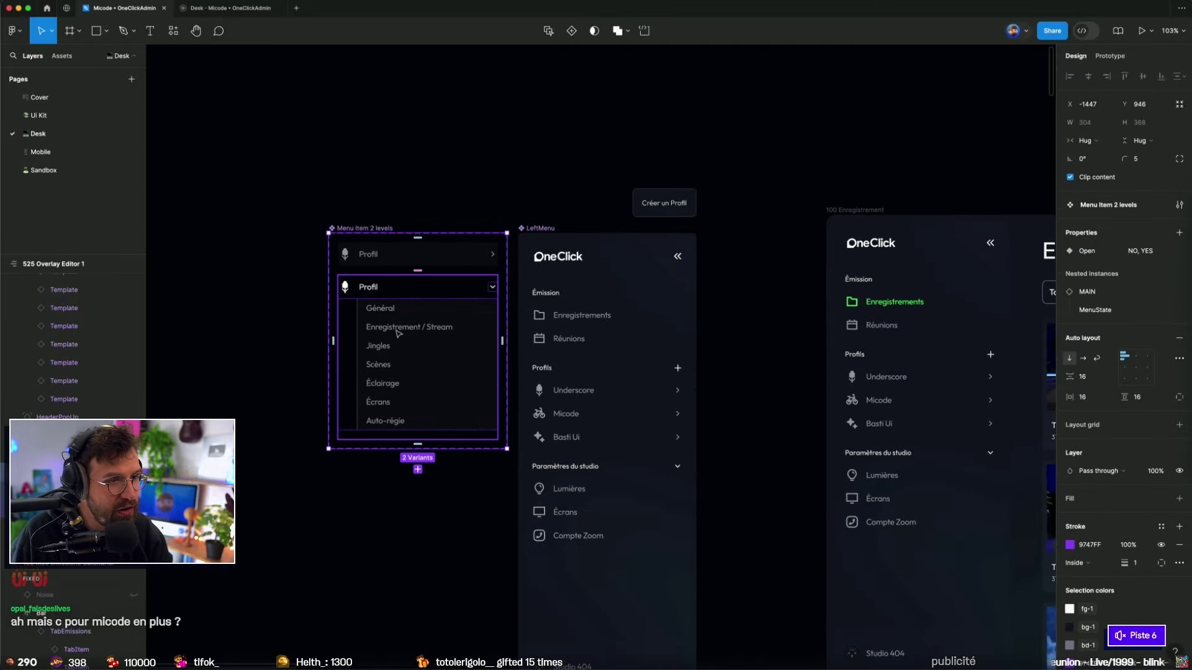
key(Escape)
scroll(458, 358, down, 10)
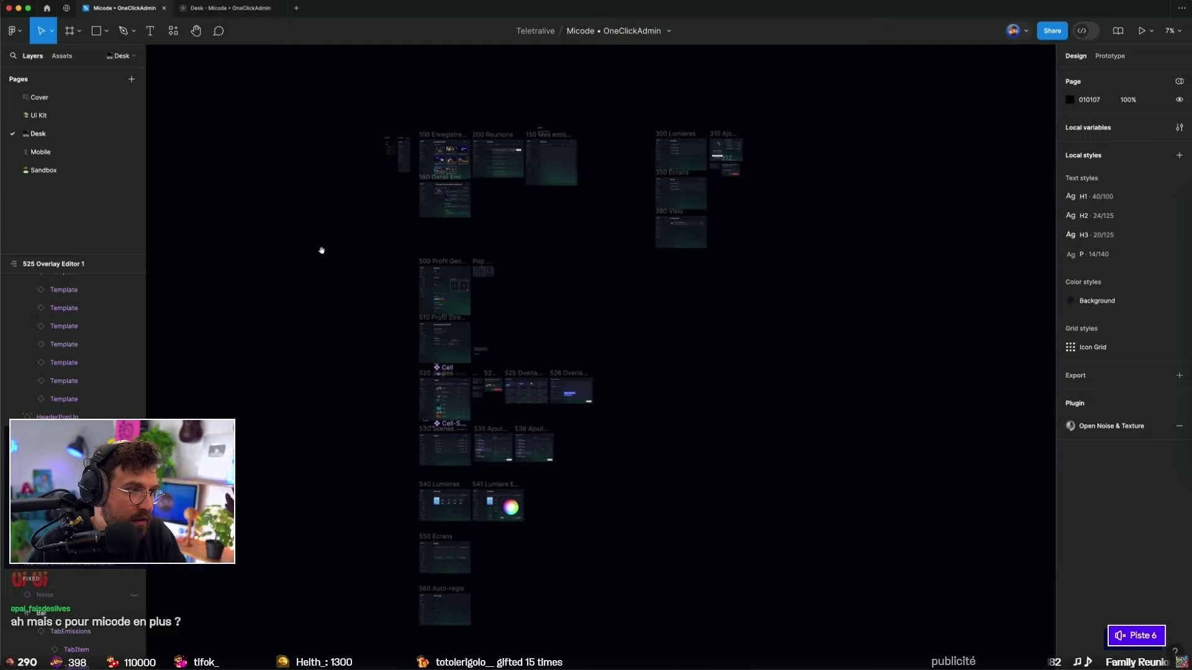
Step: Move the 500–560 profile frames up about 200 px
drag(347, 219, 714, 657)
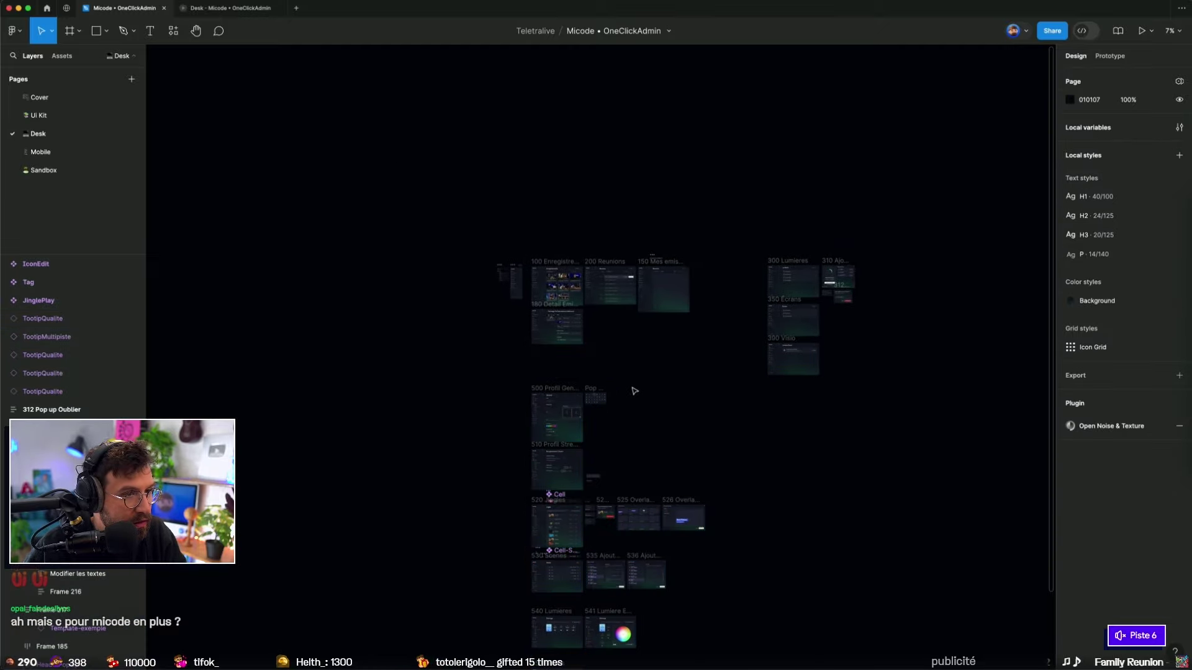
scroll(630, 391, down, 3)
drag(461, 295, 723, 639)
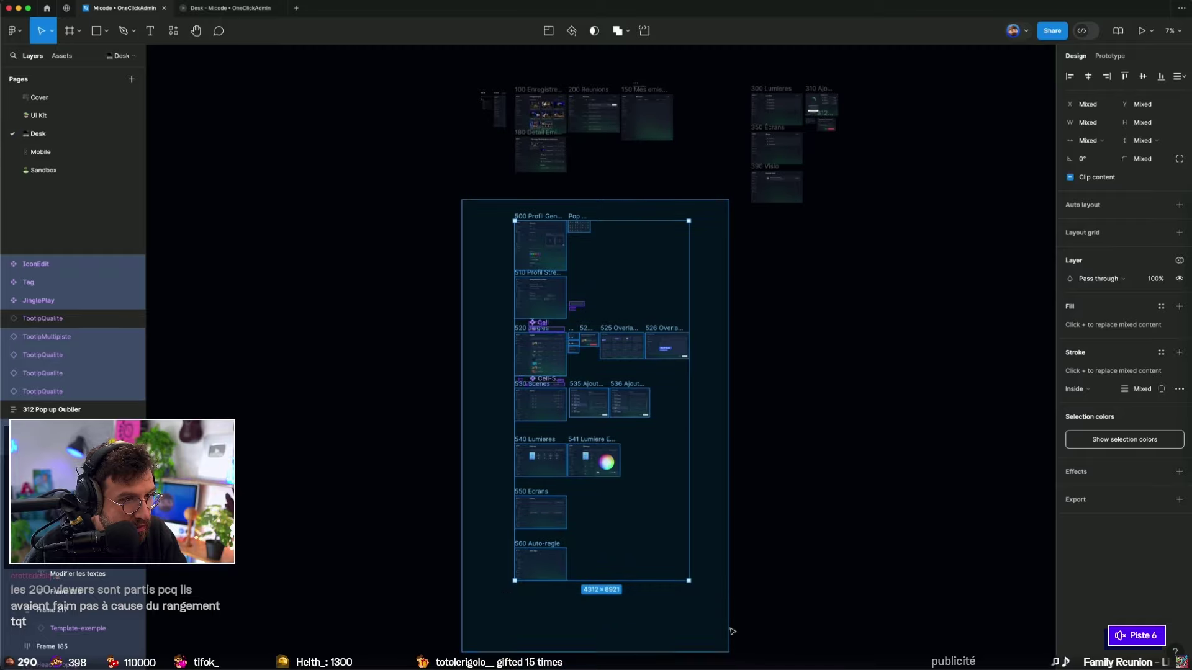
scroll(485, 365, up, 5)
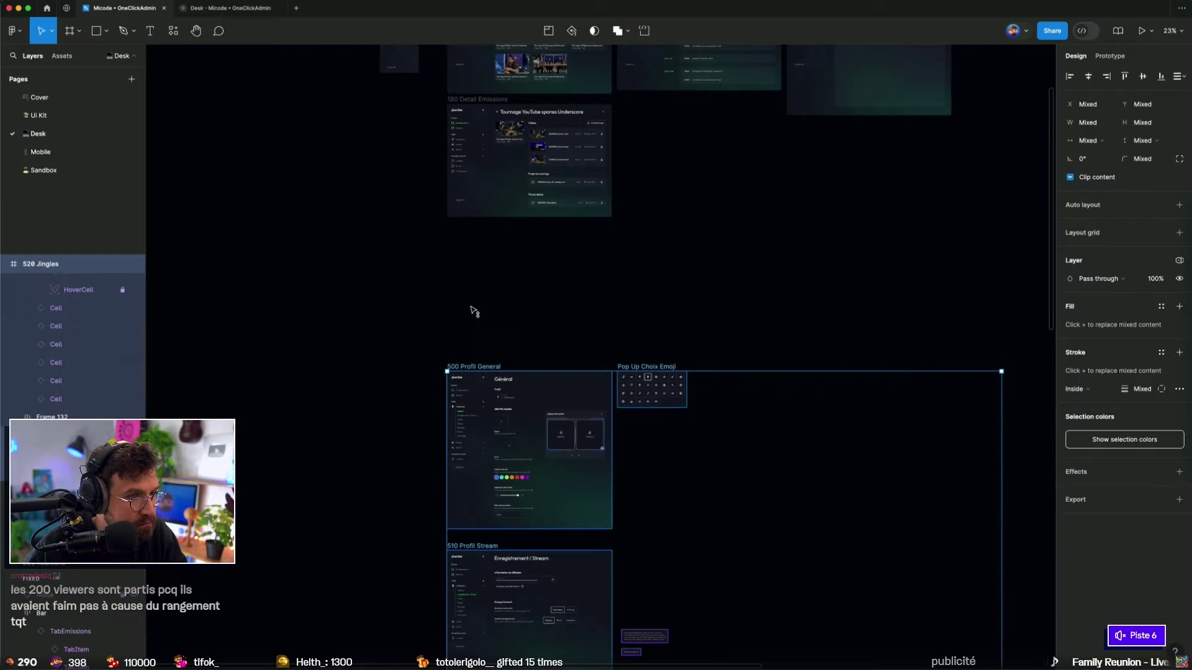
drag(484, 365, 482, 239)
scroll(354, 255, down, 5)
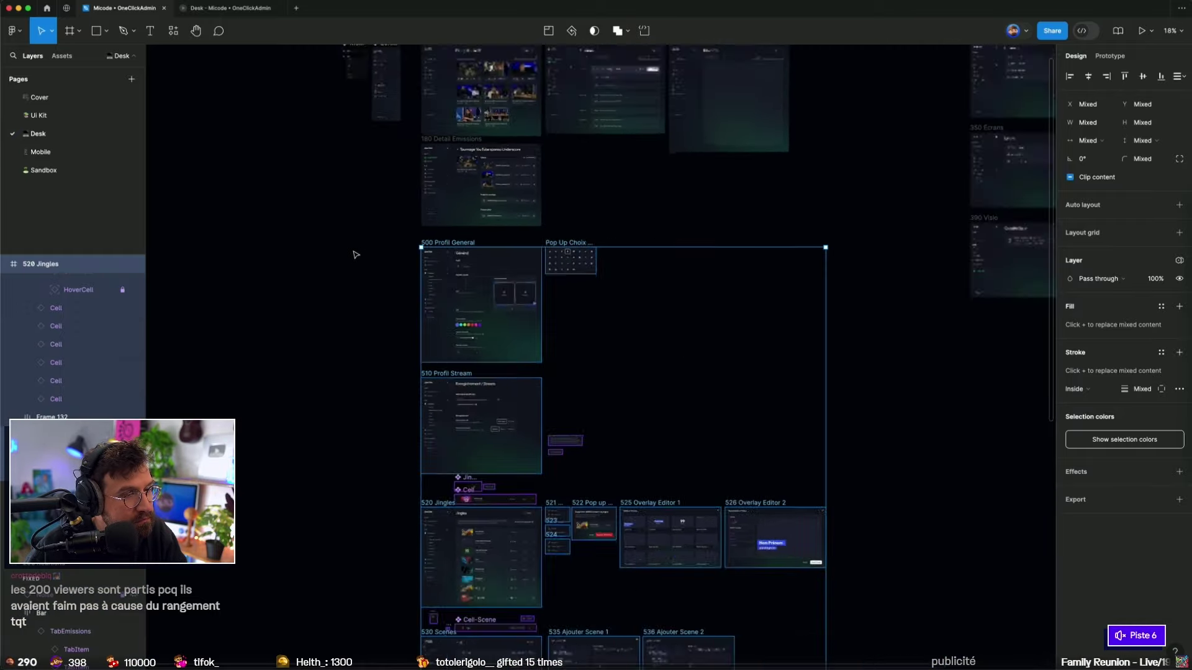
click(344, 375)
Step: Shift the 300 Lumieres group left toward 150 Calendrier
scroll(689, 156, down, 3)
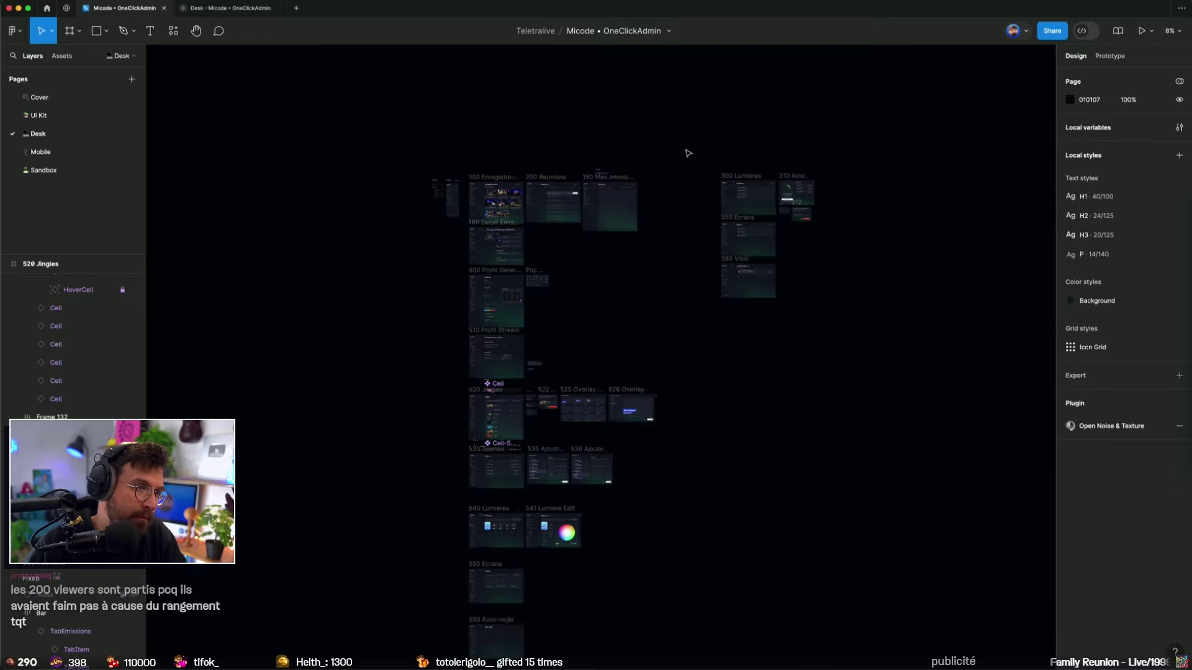
scroll(677, 159, up, 2)
drag(674, 161, 821, 332)
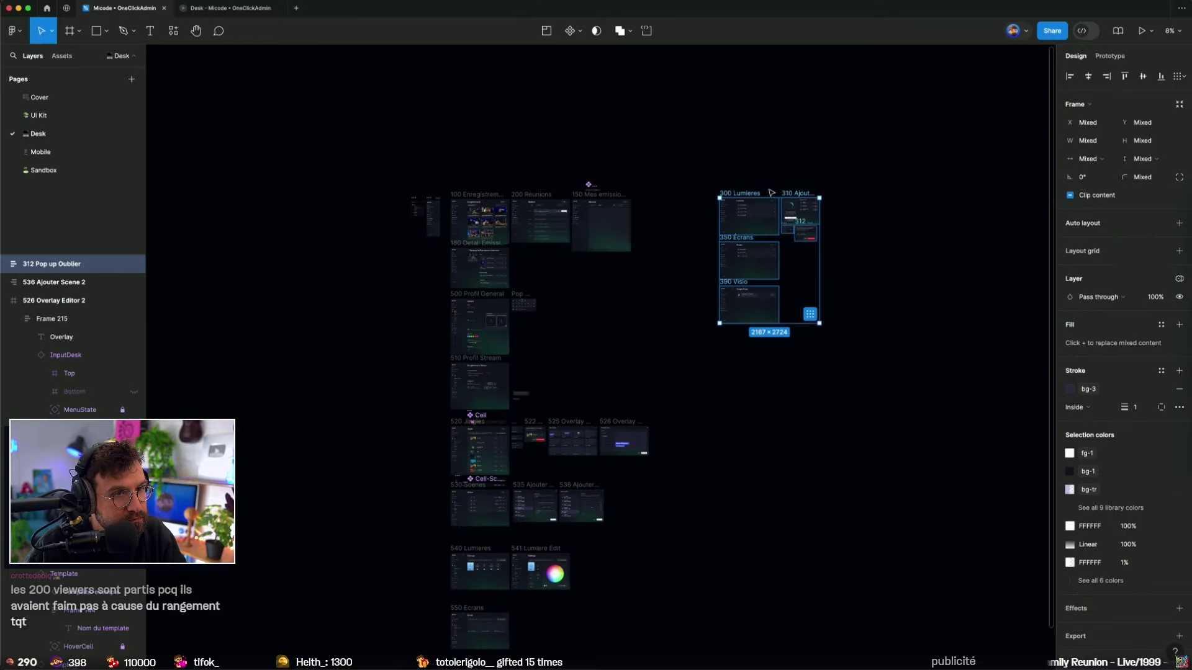
scroll(739, 160, up, 3)
drag(733, 228, 608, 231)
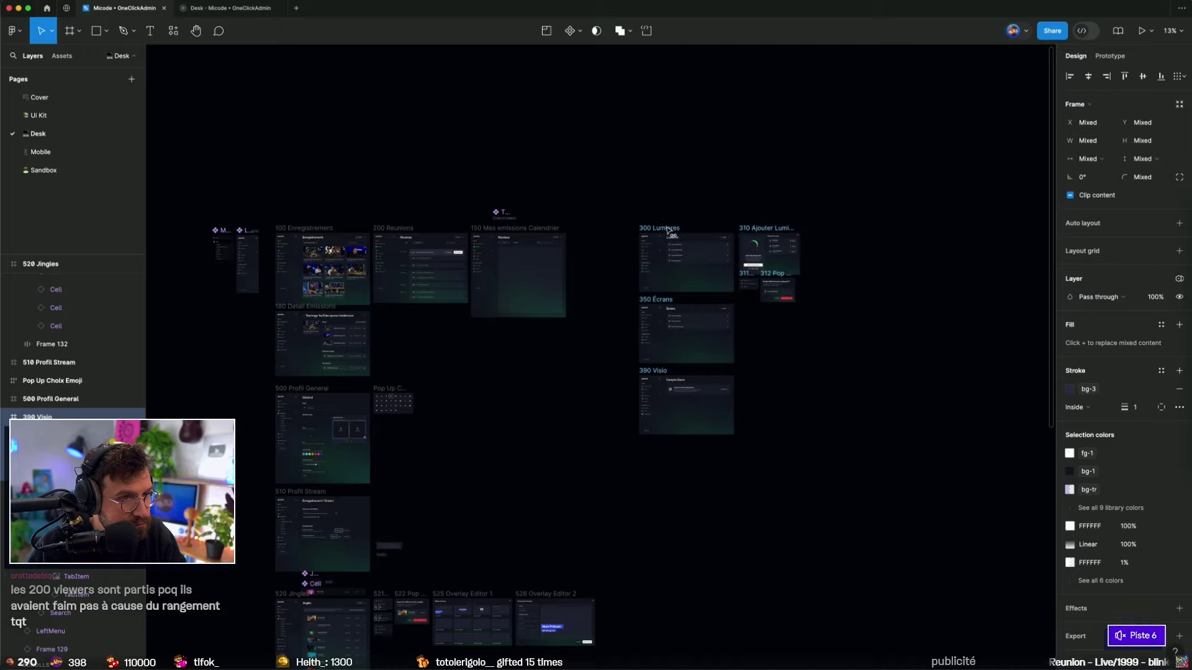
drag(608, 231, 676, 231)
Step: Select the top-row frames from 100 Enregistrement through 300 Lumieres
click(292, 228)
shift+click(393, 228)
shift+click(515, 227)
shift+click(695, 228)
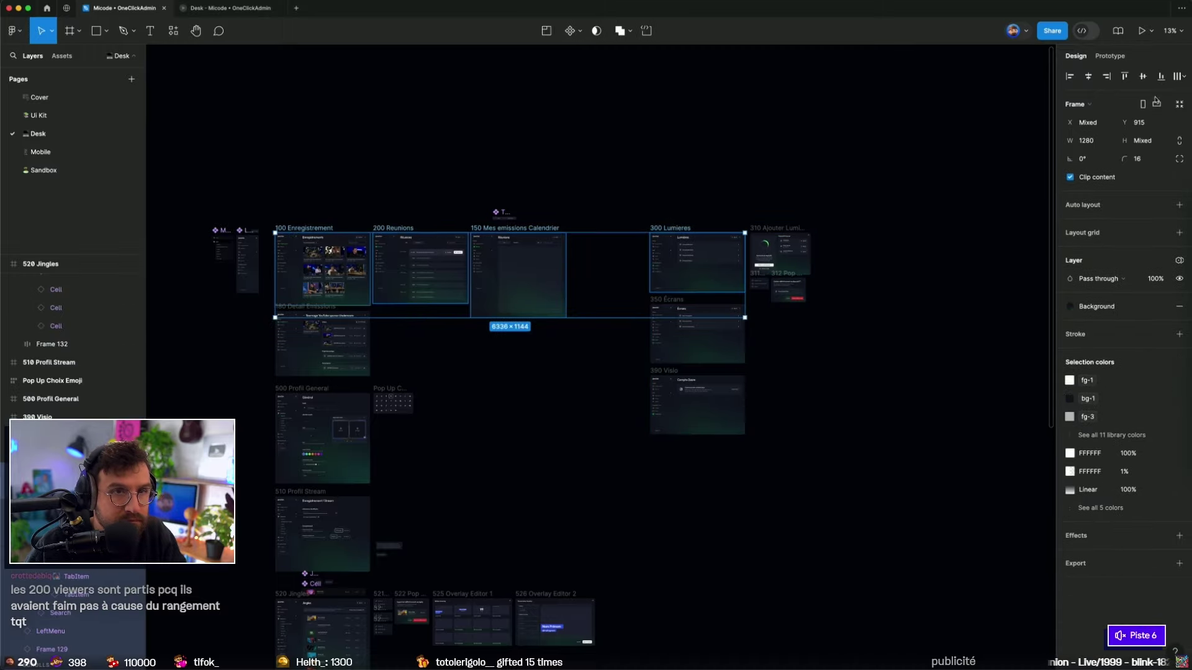
click(831, 150)
Step: Select all Desk frames to review the overall screen layout
scroll(671, 418, down, 3)
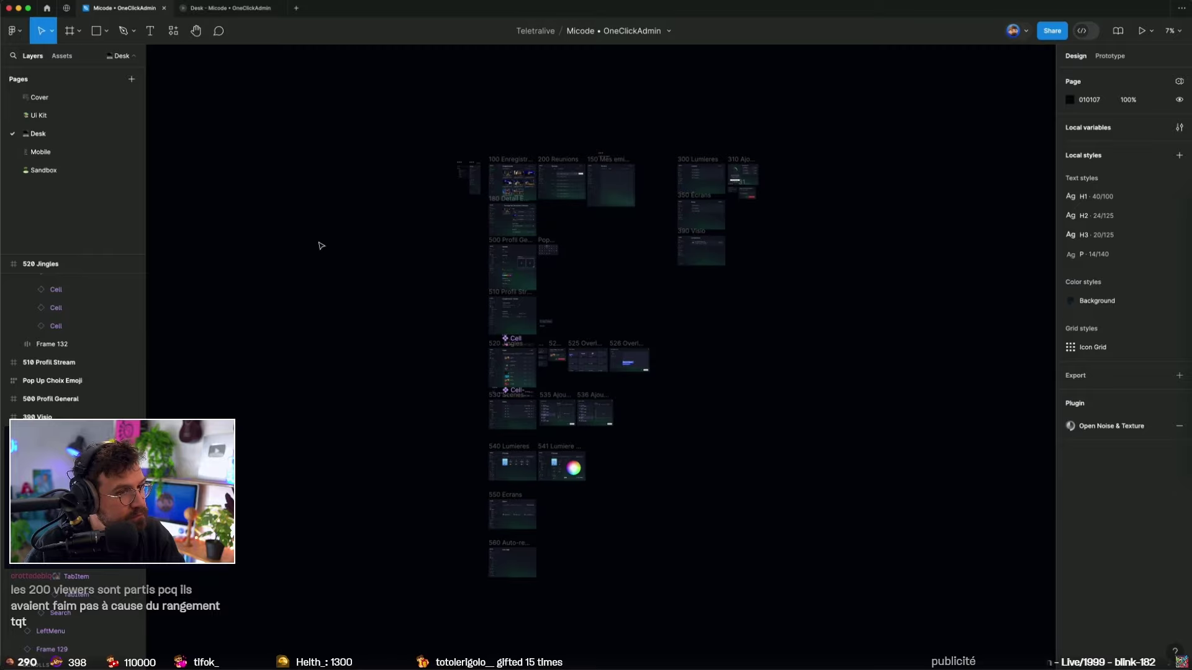
drag(326, 122, 916, 589)
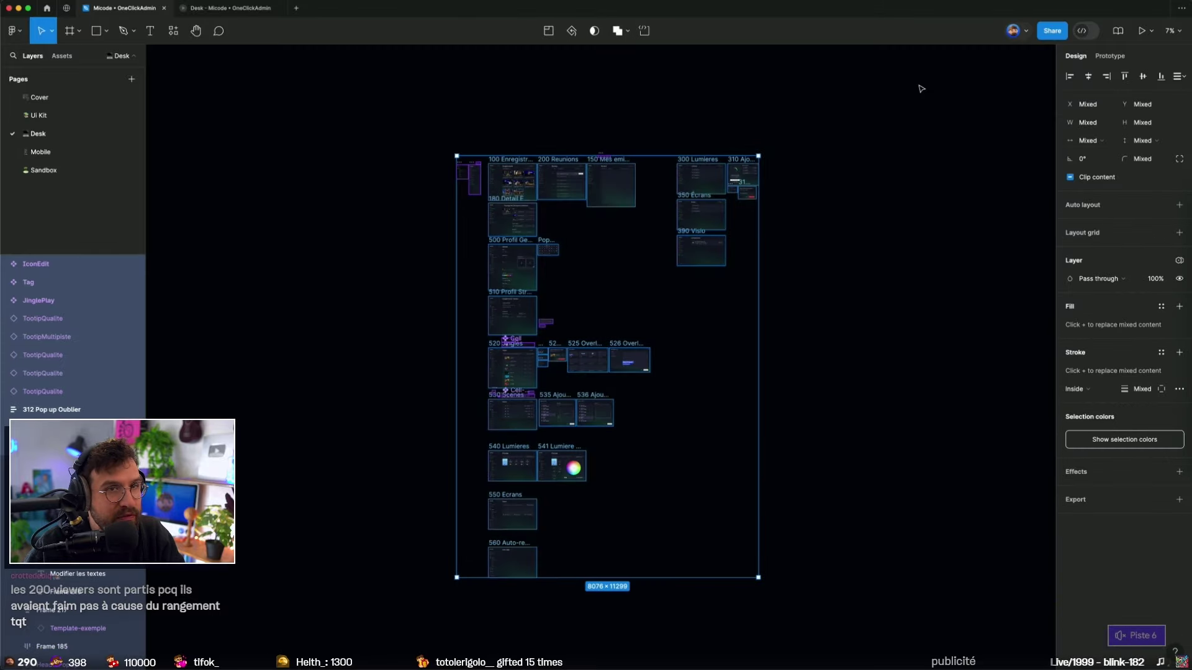
scroll(452, 199, up, 10)
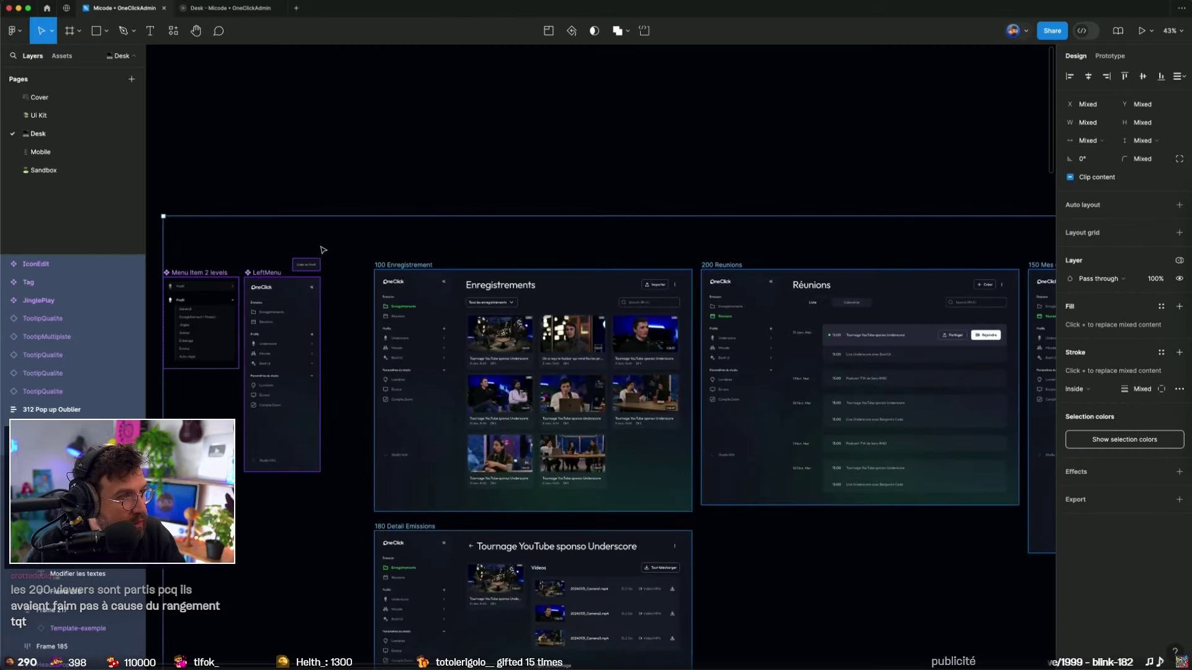
scroll(364, 264, up, 3)
click(413, 274)
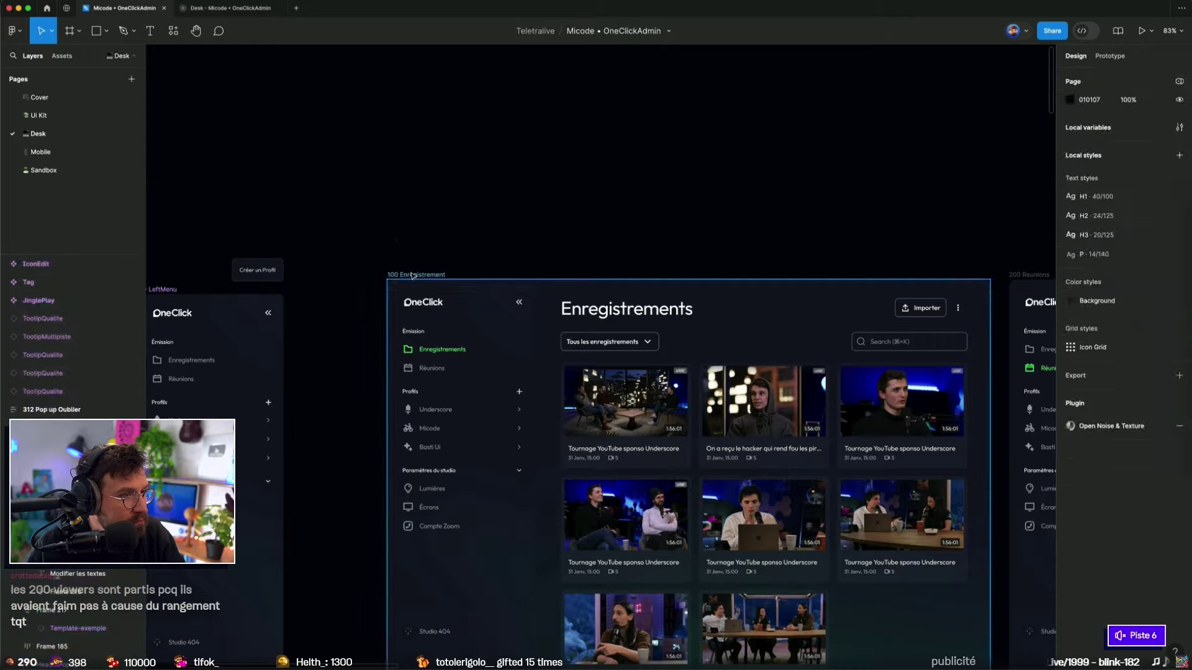
scroll(412, 278, down, 5)
scroll(350, 229, down, 3)
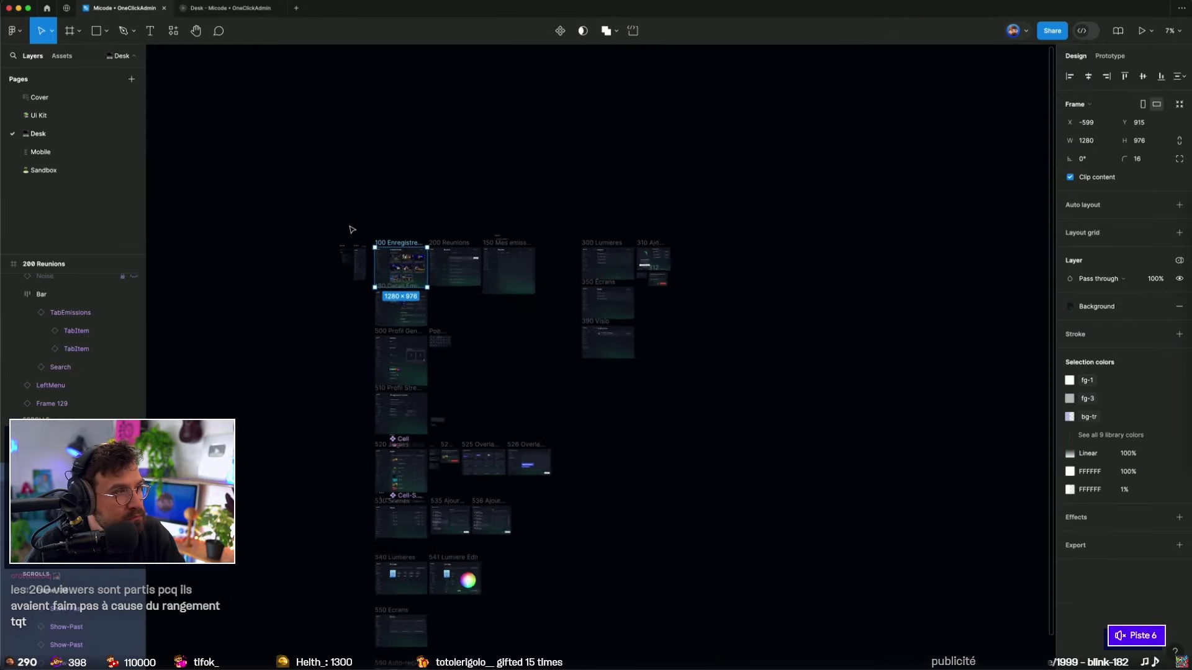
mouse_move(284, 199)
mouse_down()
mouse_move(716, 599)
mouse_move(719, 630)
mouse_up()
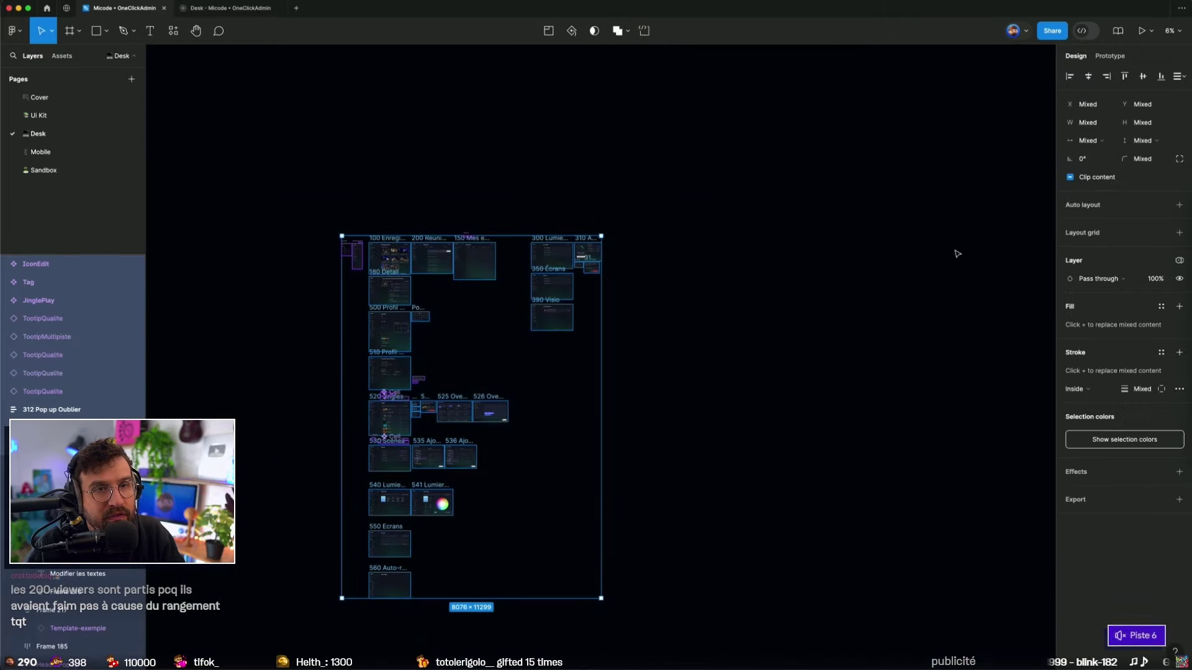
click(440, 201)
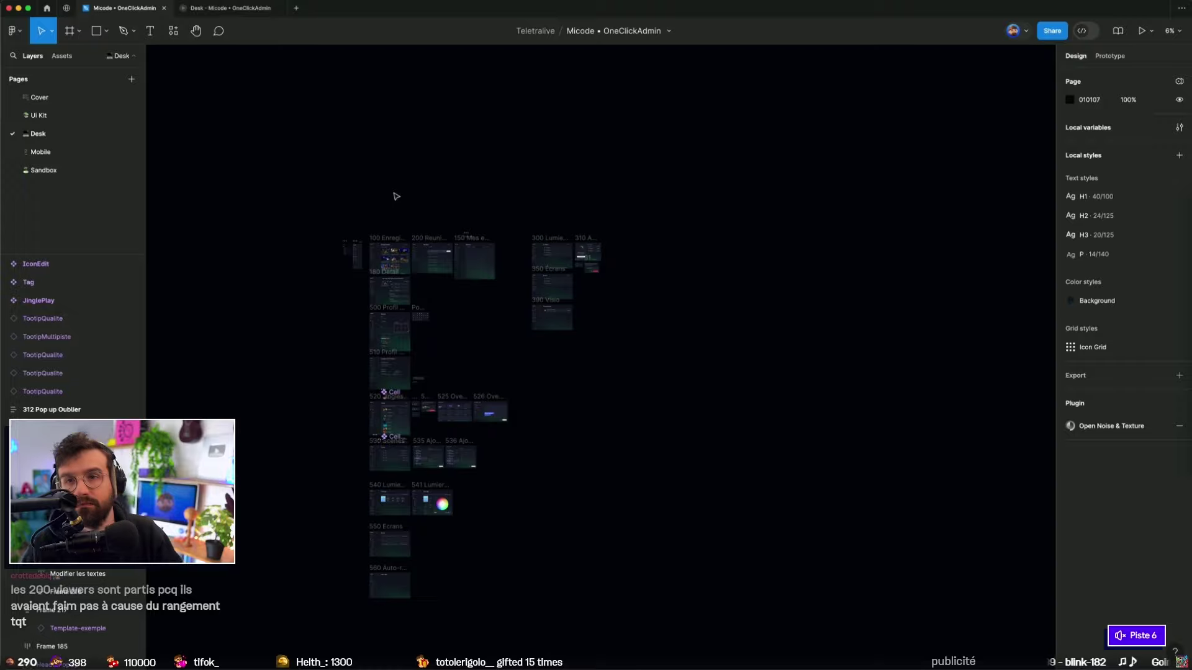
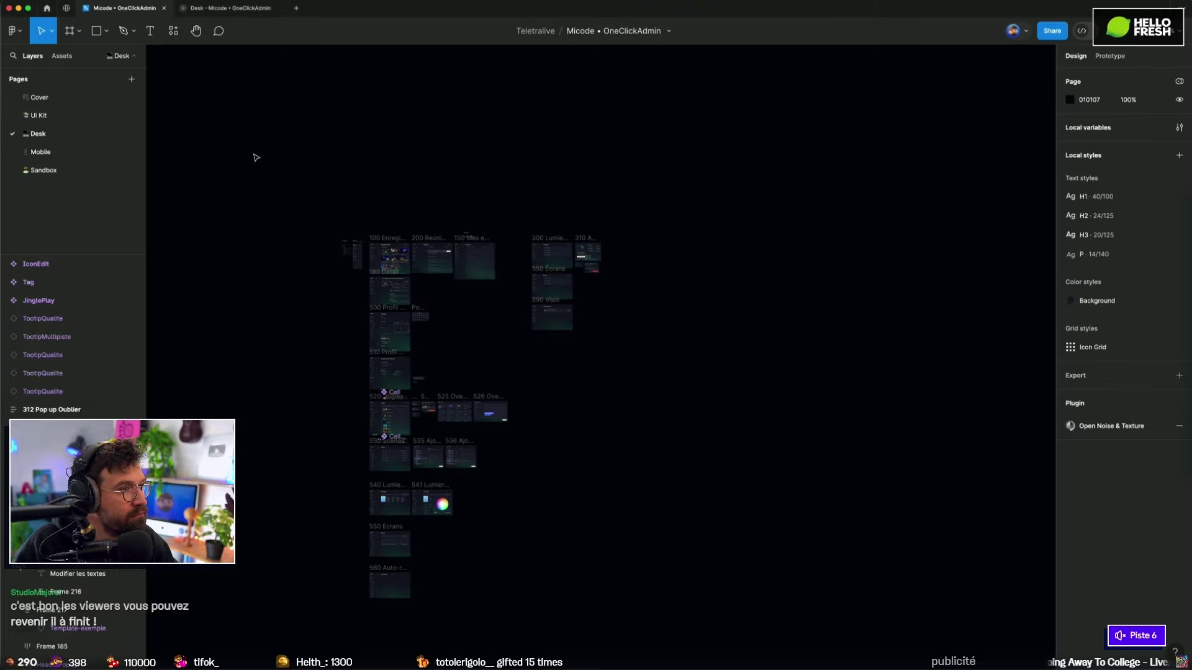
Step: Copy the Ui Kit page's 030312 background and apply it as the Cover page colour
click(59, 115)
click(1088, 100)
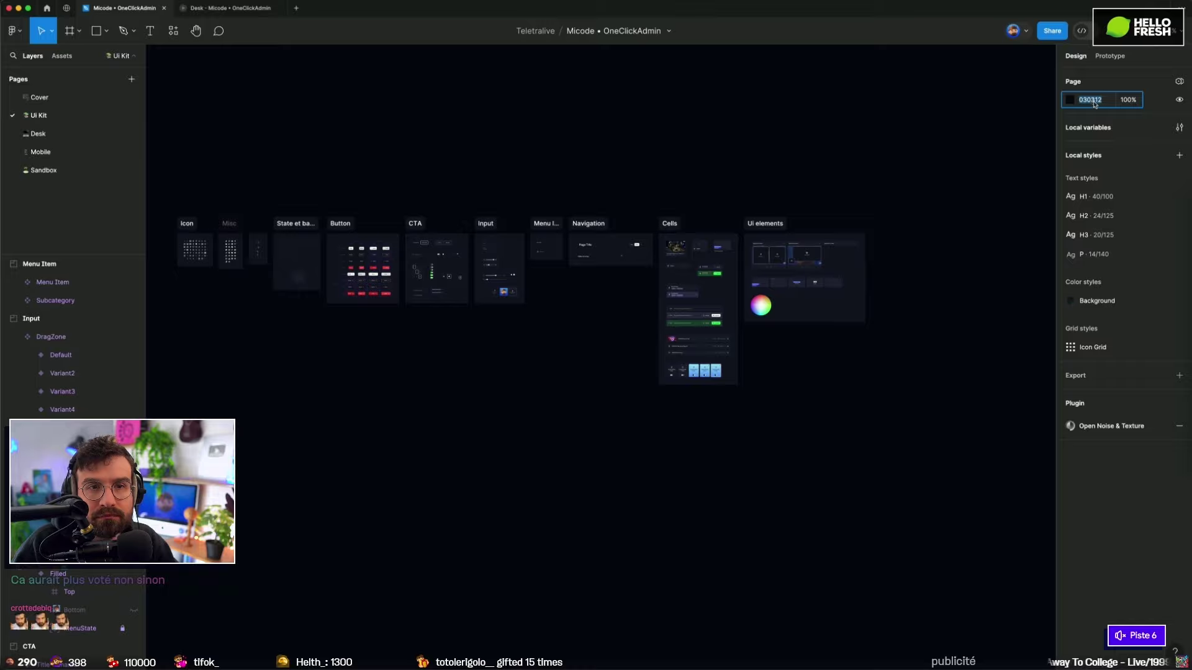
click(39, 133)
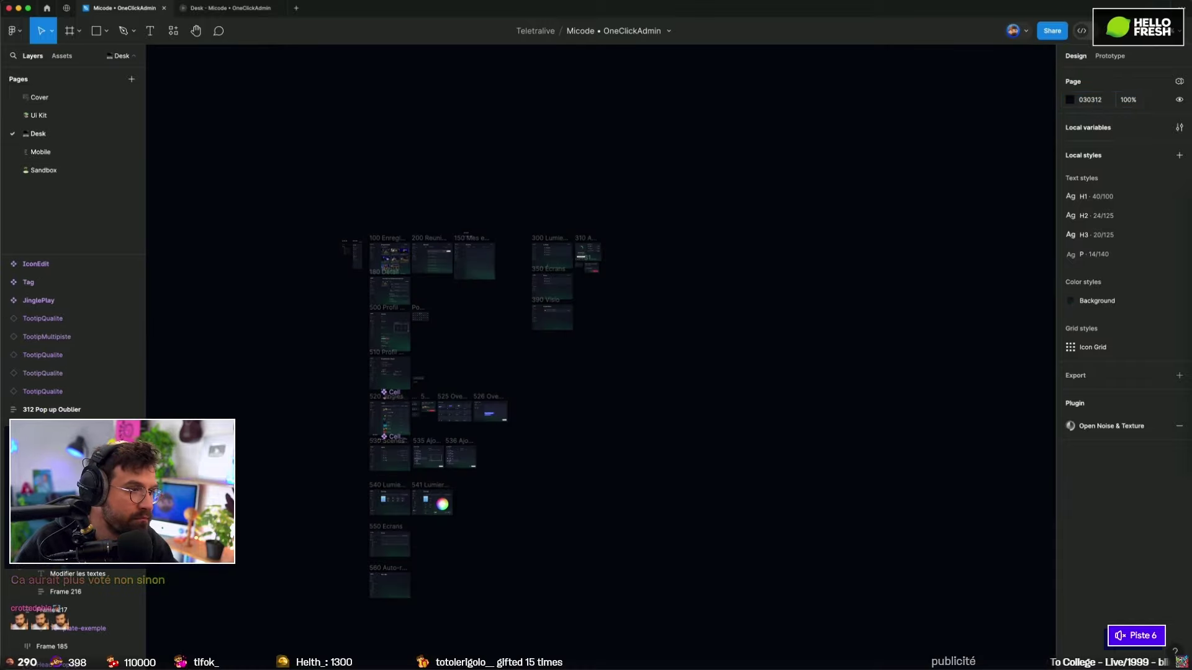
click(39, 97)
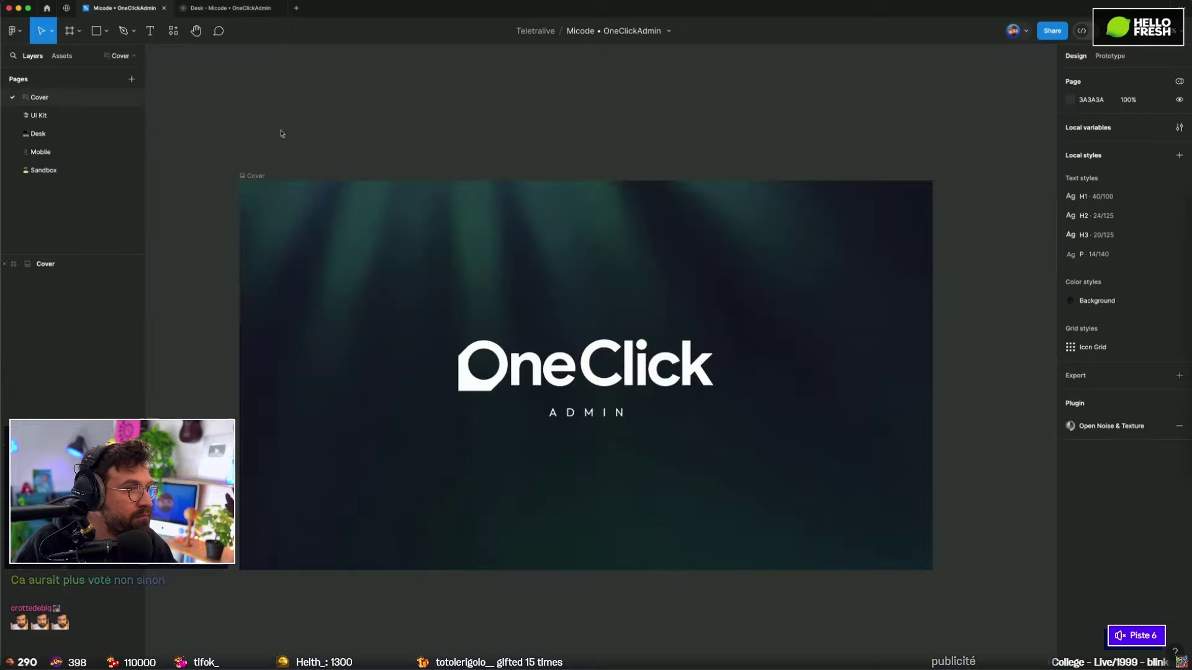
click(1091, 100)
text(030312)
key(Return)
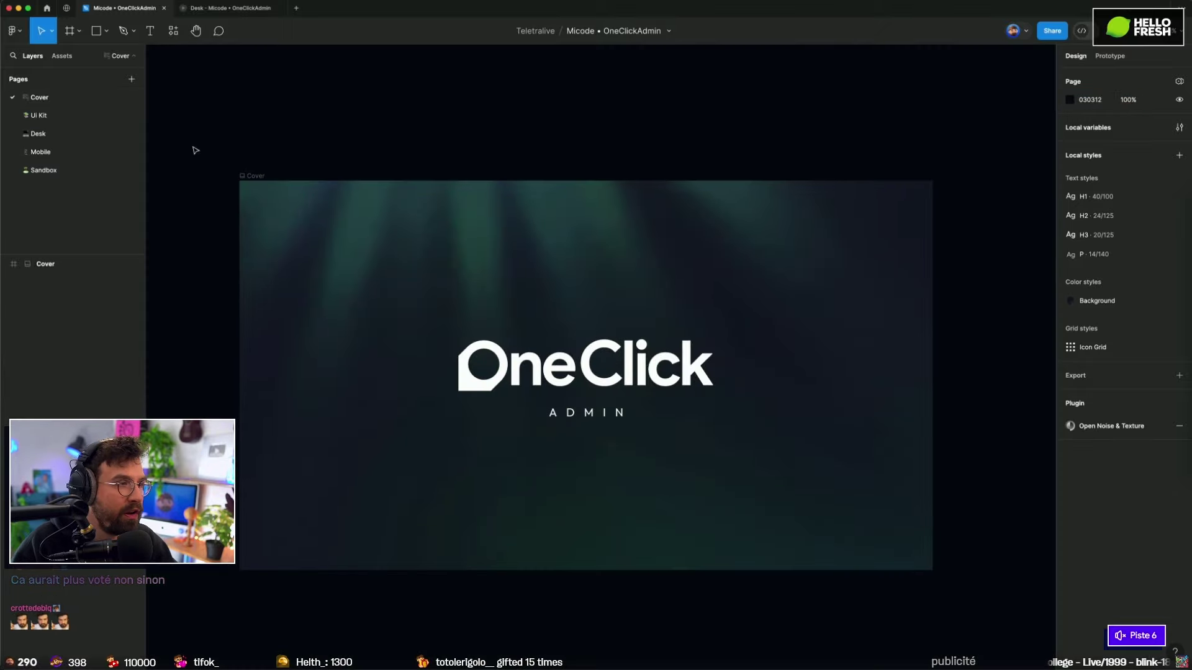
click(37, 151)
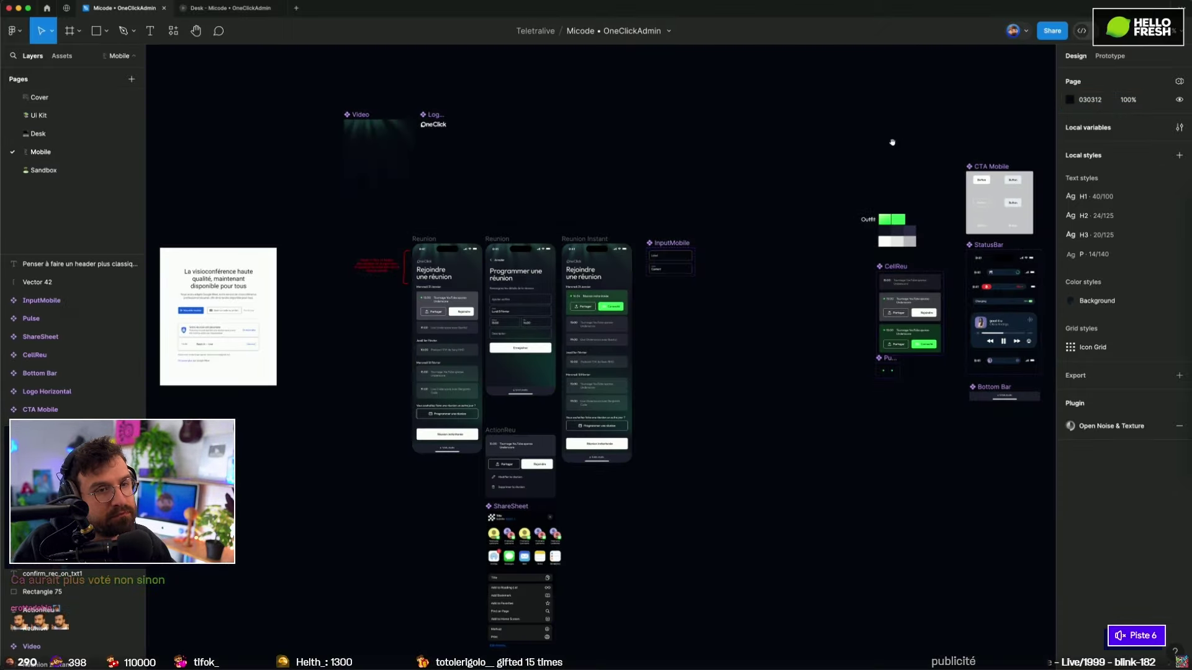
click(38, 133)
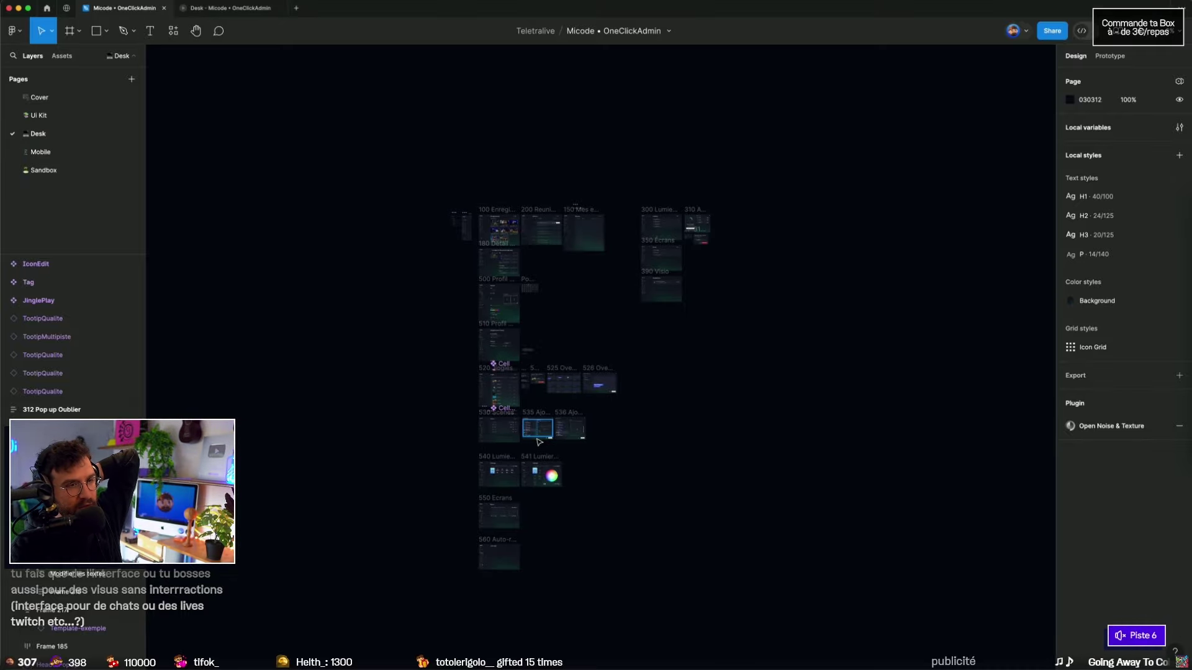
Step: Zoom into the Scènes area and marquee-select IconEdit, Tag, the tooltip and Cell-Scene
scroll(484, 407, up, 5)
scroll(481, 404, up, 5)
scroll(479, 401, up, 5)
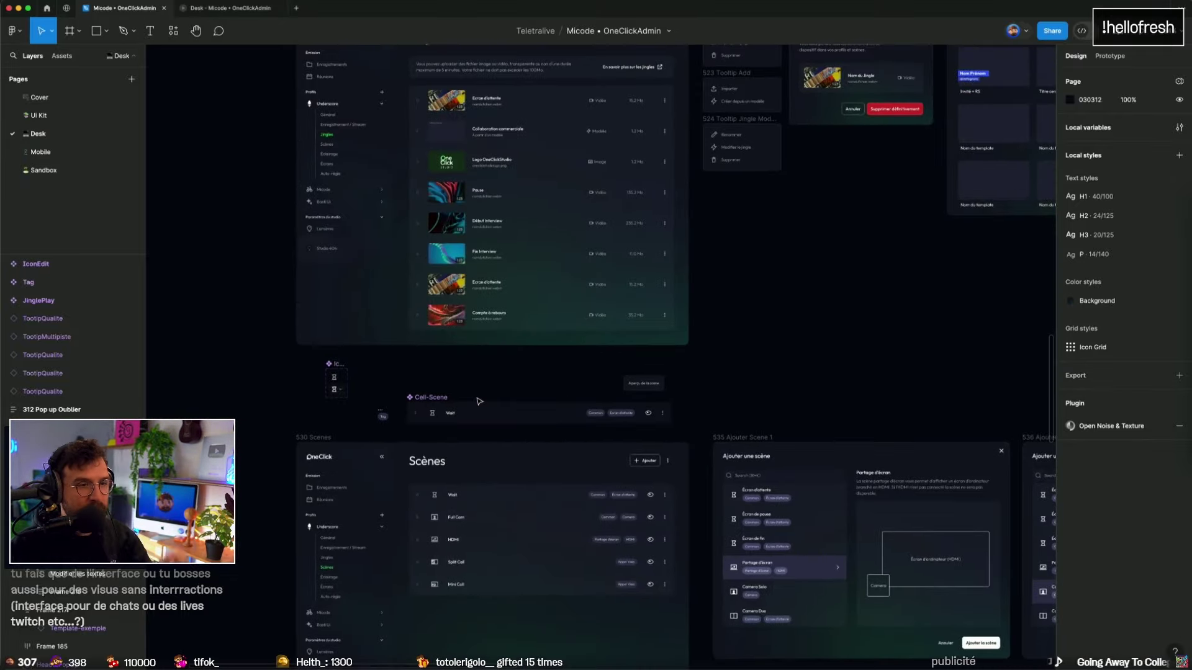
scroll(379, 380, up, 5)
scroll(379, 380, up, 1)
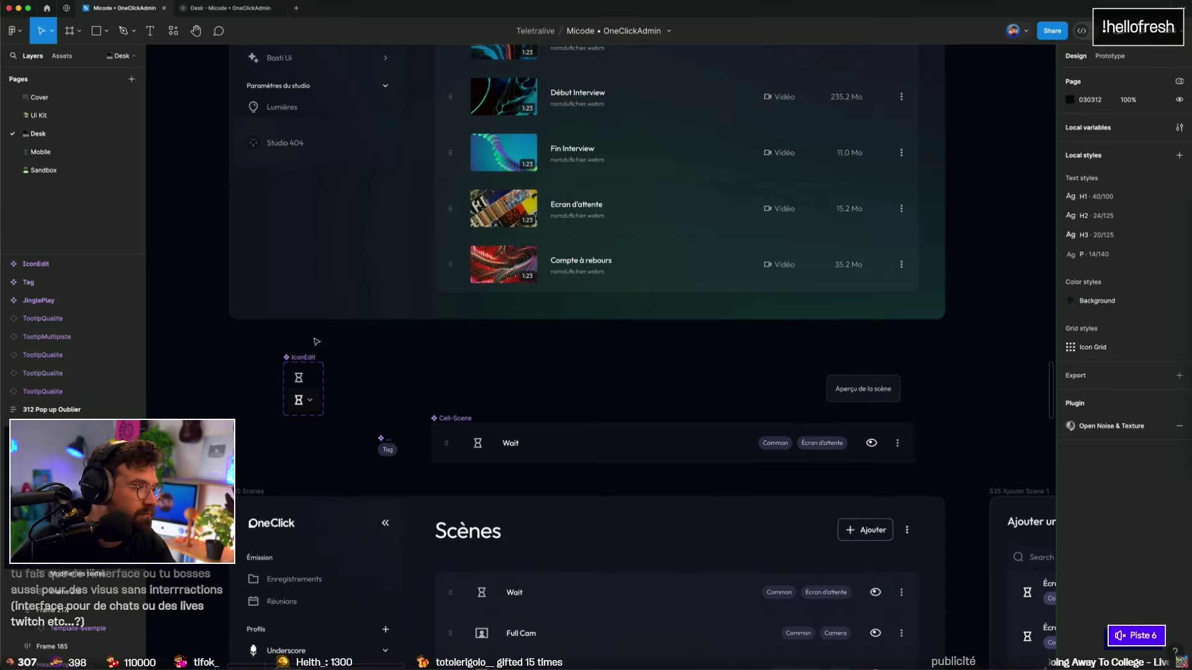
drag(243, 345, 963, 475)
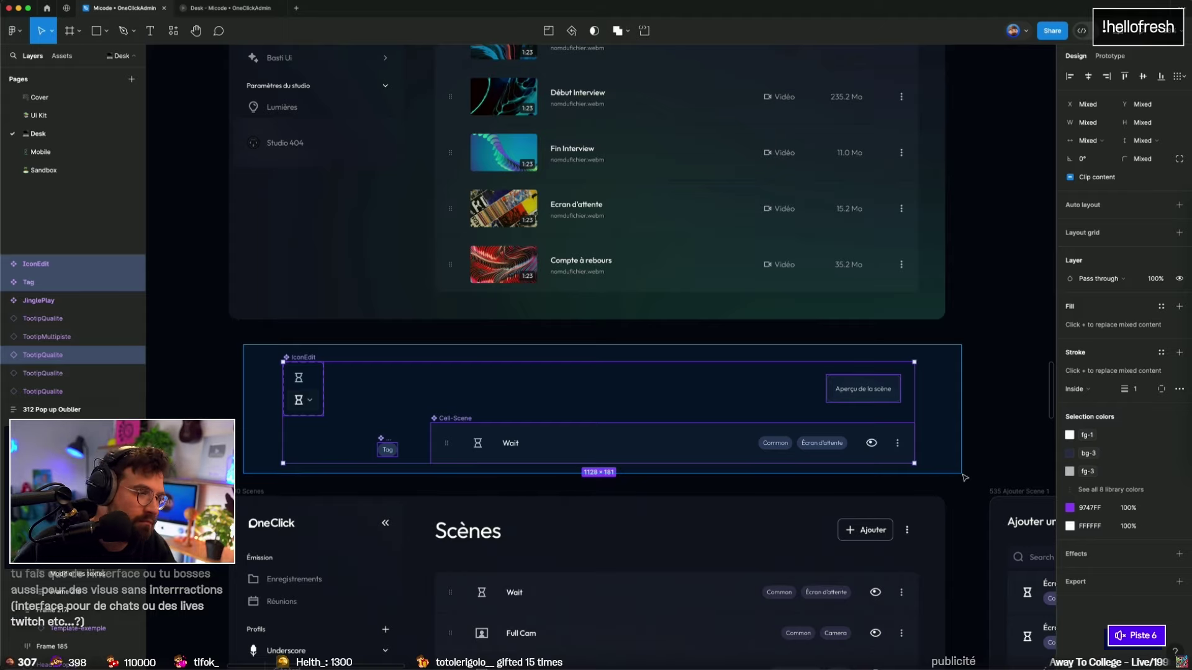
Step: Check the Aperçu de la scène tooltip's prototype interactions, then reselect the components to clear them
click(894, 391)
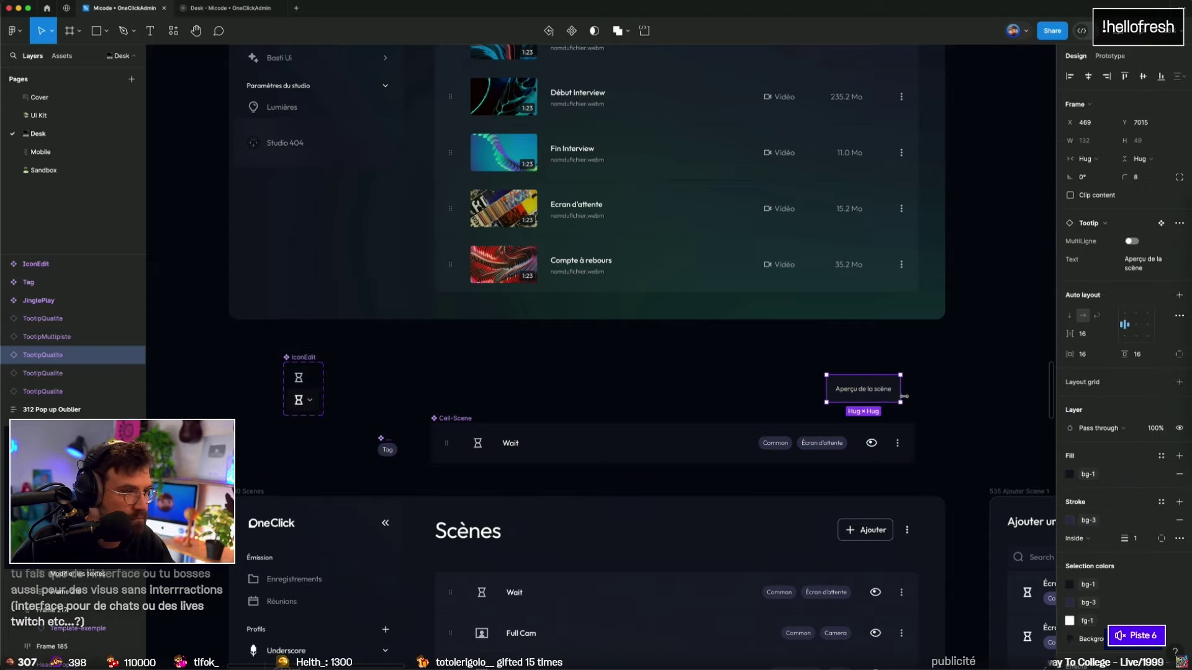
click(1109, 56)
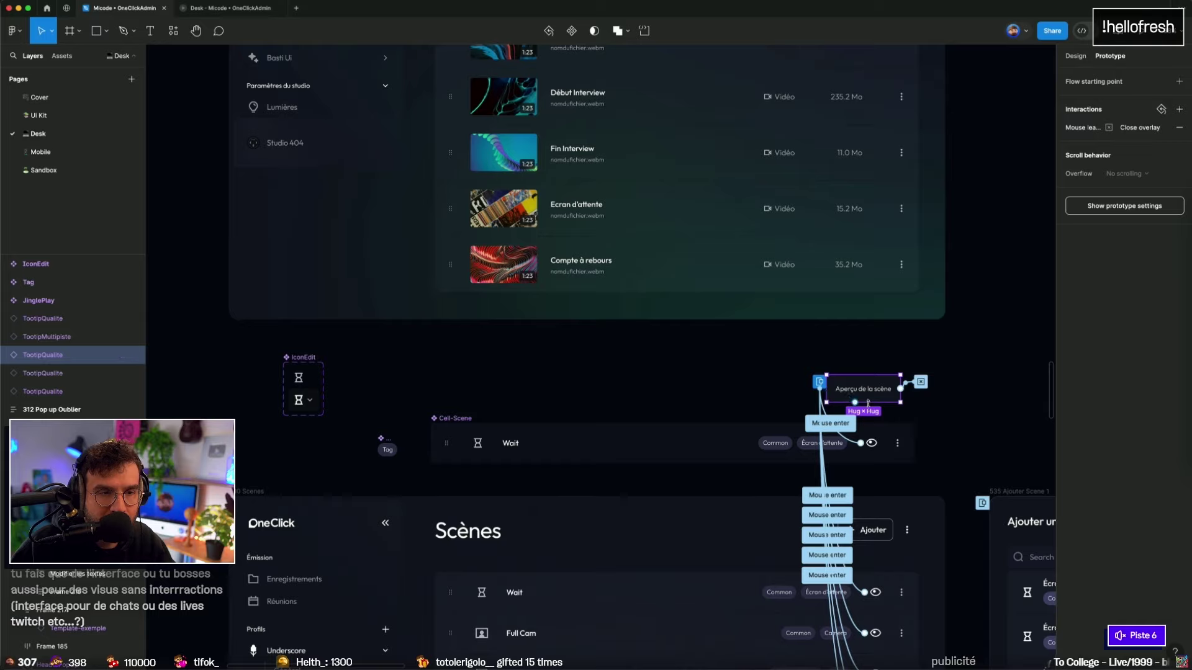
click(1076, 56)
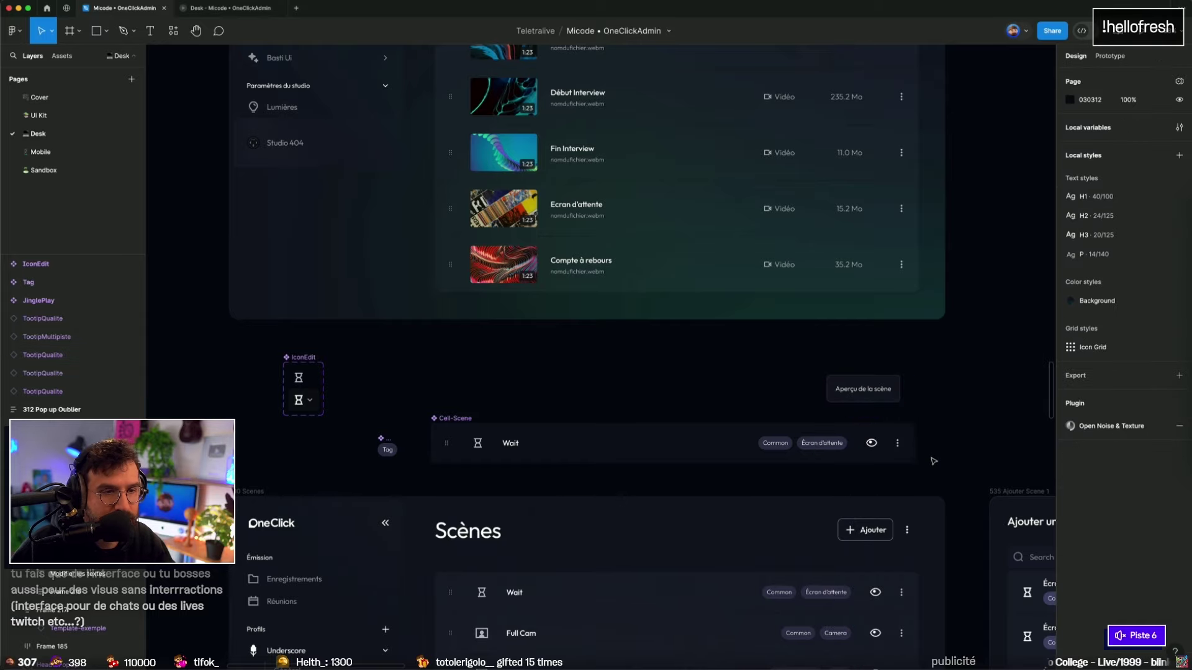
scroll(620, 372, down, 2)
drag(937, 429, 243, 305)
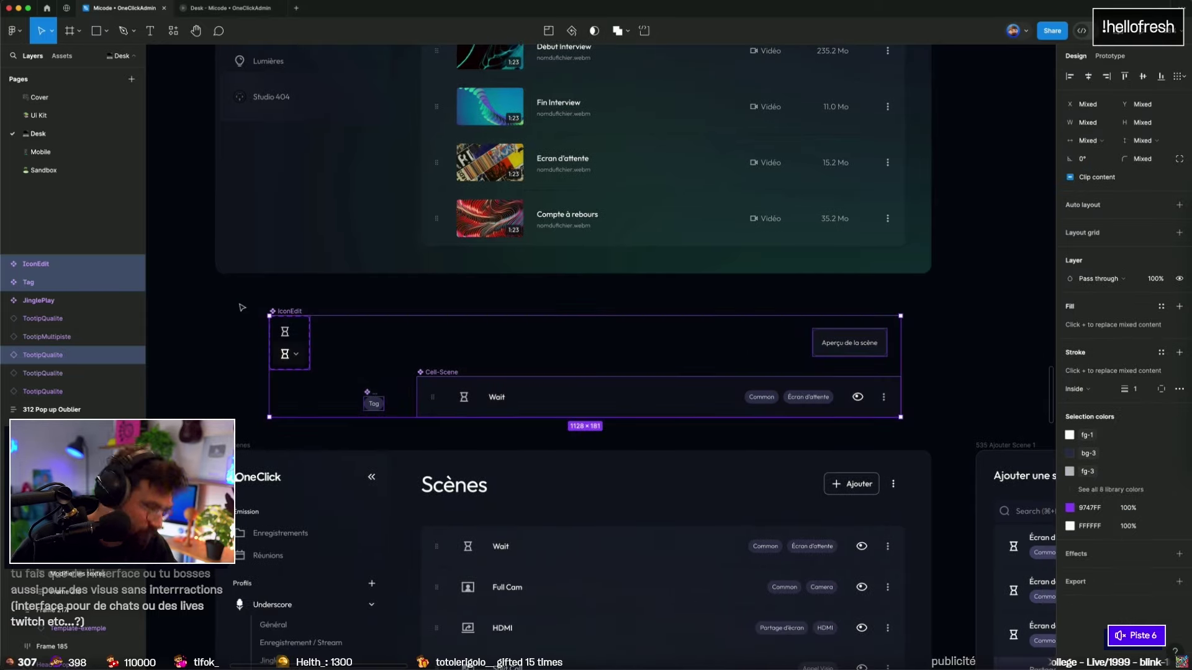
click(242, 307)
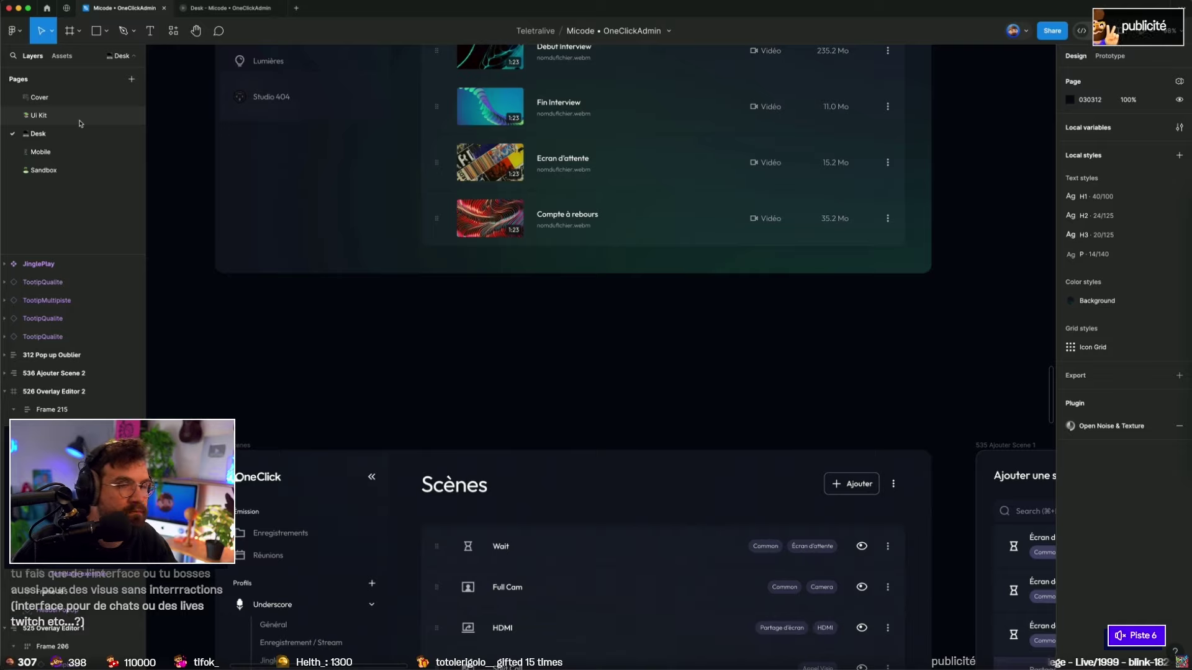
Step: On the Ui Kit page, move the Cell-Scene group below the Cells frame
click(39, 116)
scroll(537, 394, up, 3)
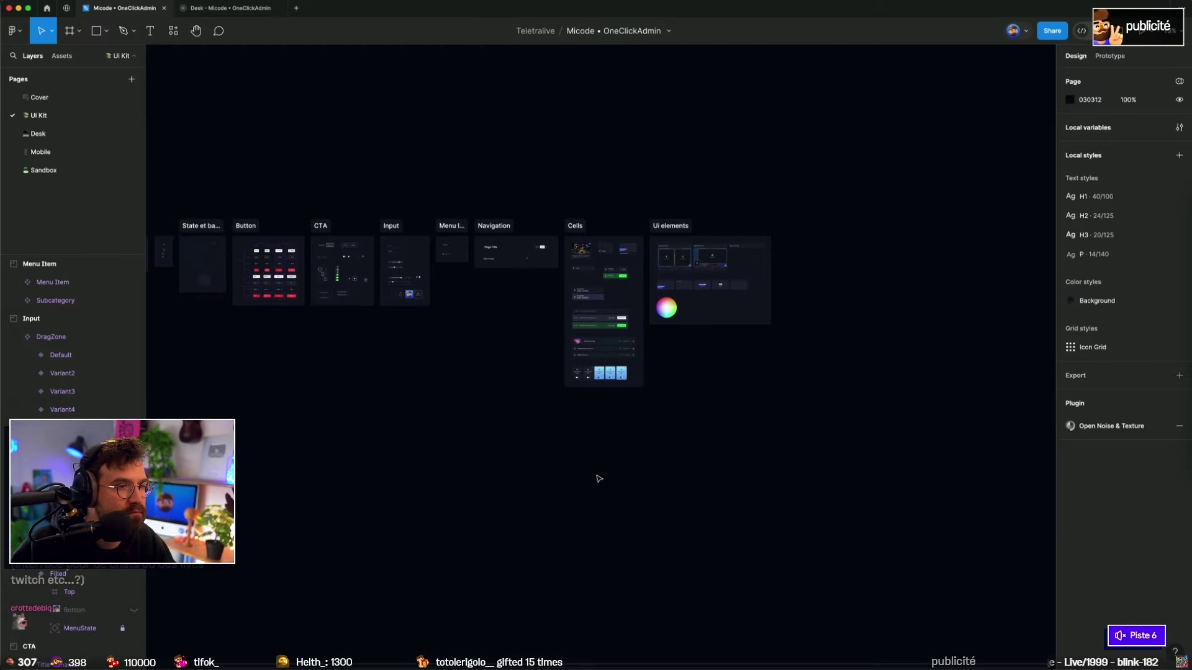
drag(627, 372, 558, 343)
scroll(614, 371, up, 3)
drag(613, 370, 663, 478)
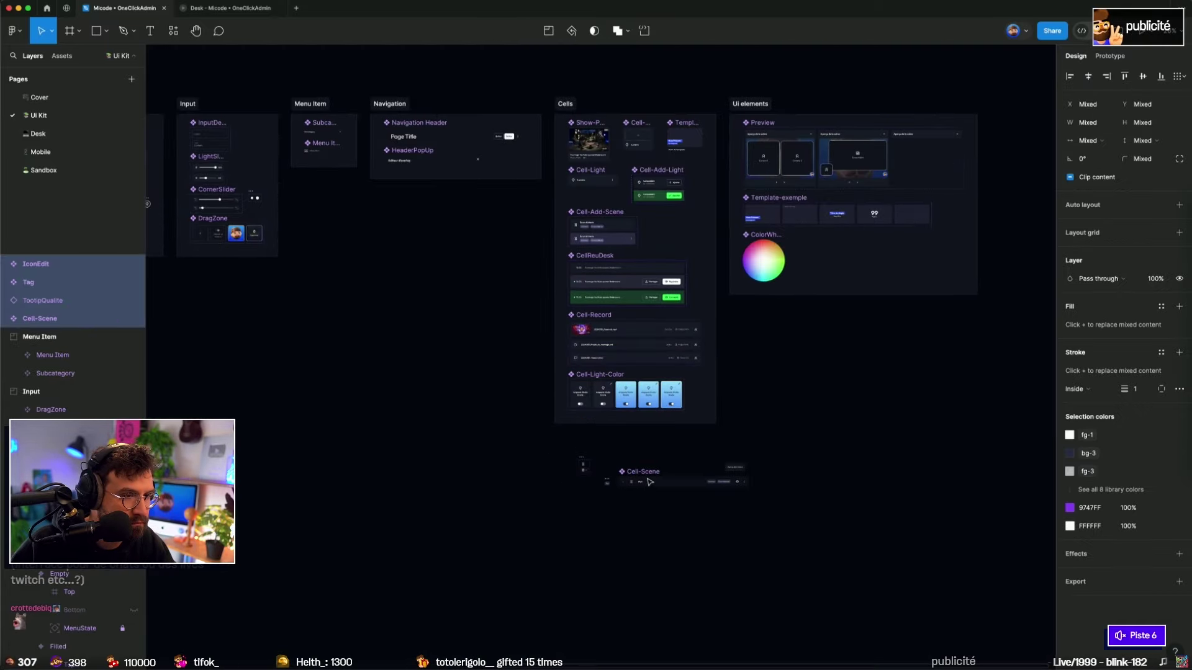
key(Escape)
Step: Move JinglePlay and its Cell from the Desk page to the Ui Kit, below Cell-Scene
click(36, 133)
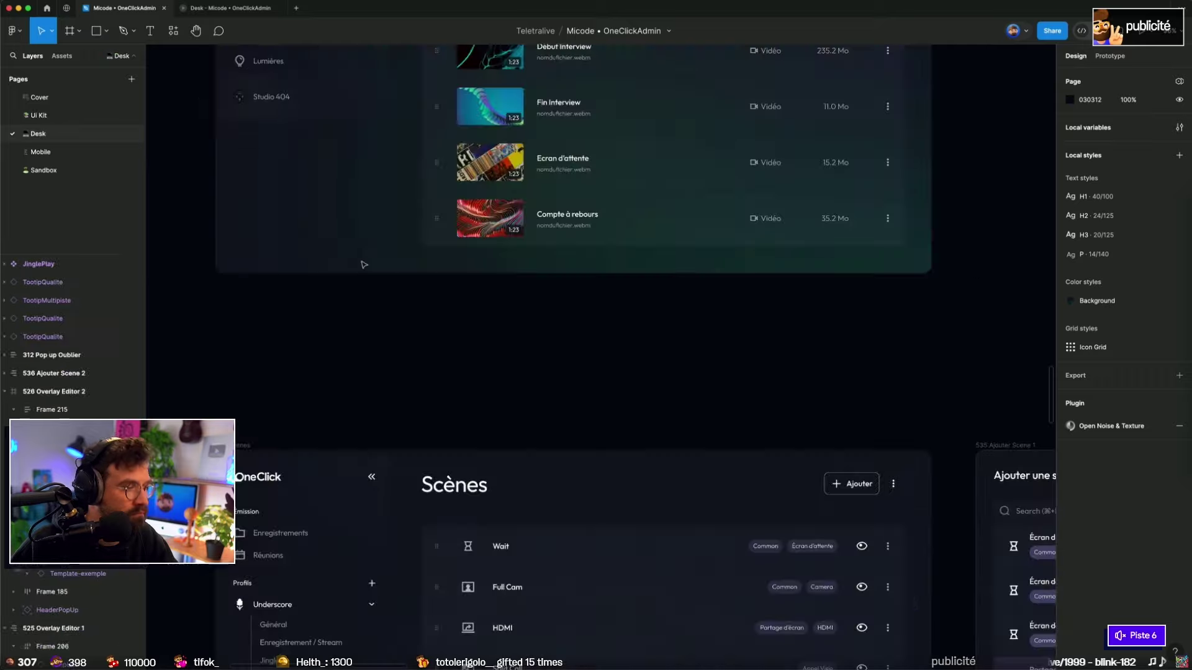
scroll(575, 367, down, 3)
scroll(530, 226, up, 3)
scroll(529, 226, up, 5)
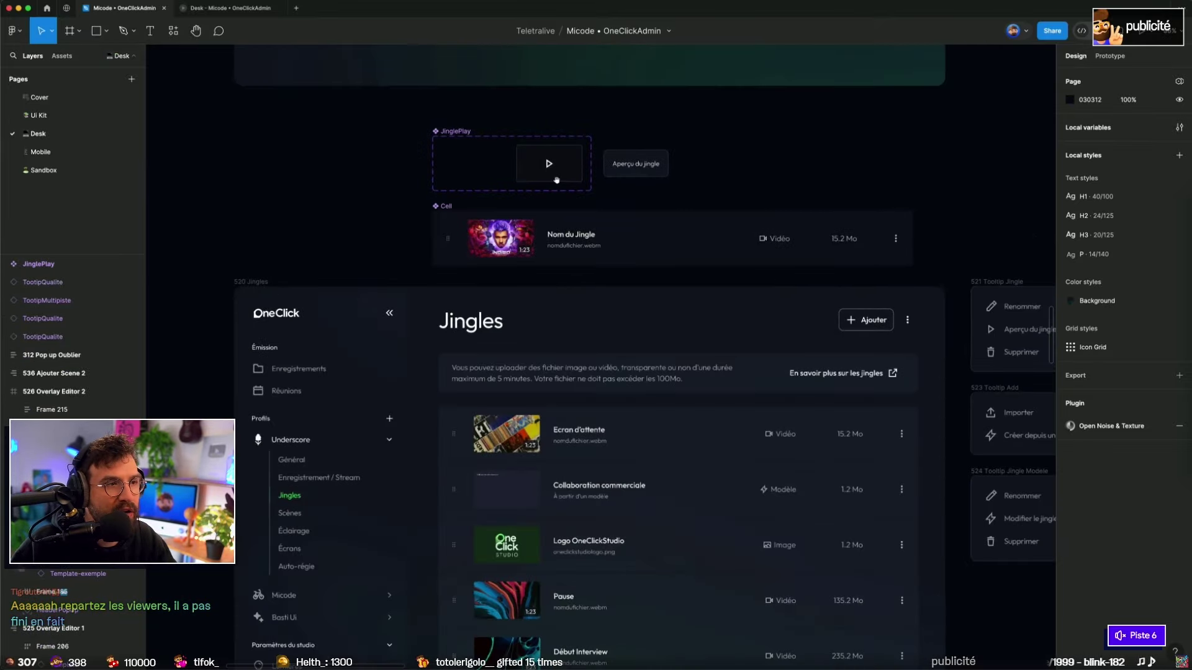
drag(338, 180, 930, 346)
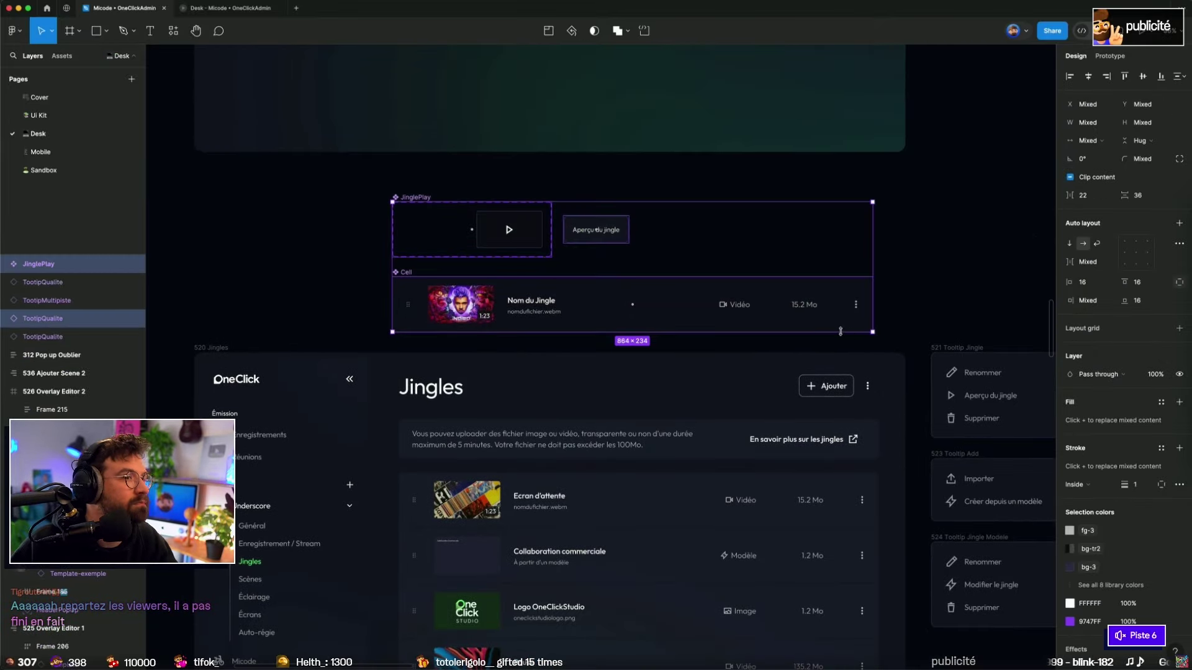
key(Delete)
click(77, 116)
key(ctrl+v)
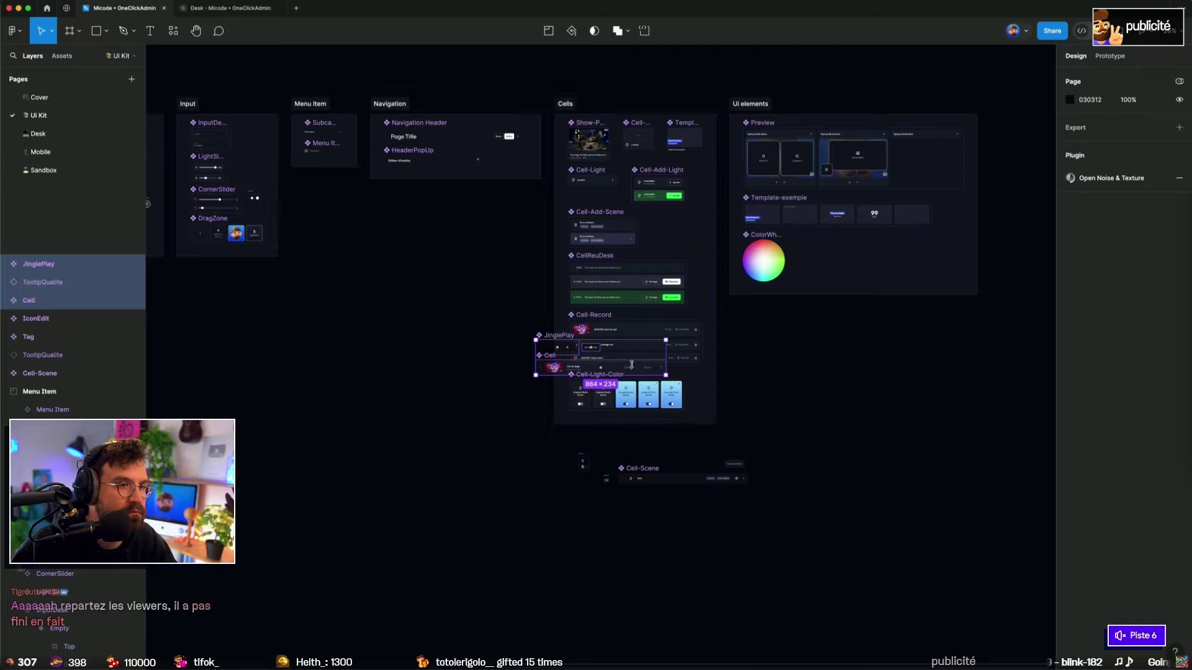
drag(629, 376, 690, 543)
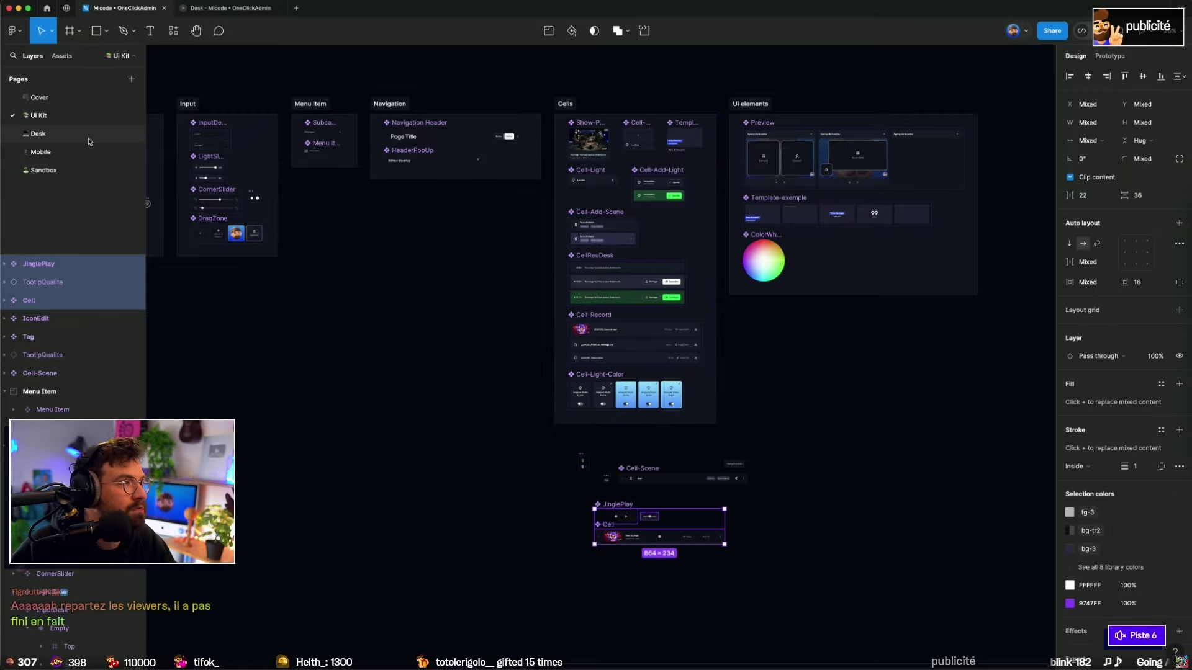
Step: Shift the loose Cell-Scene, JinglePlay and Cell components further down the canvas
click(88, 137)
scroll(810, 301, down, 5)
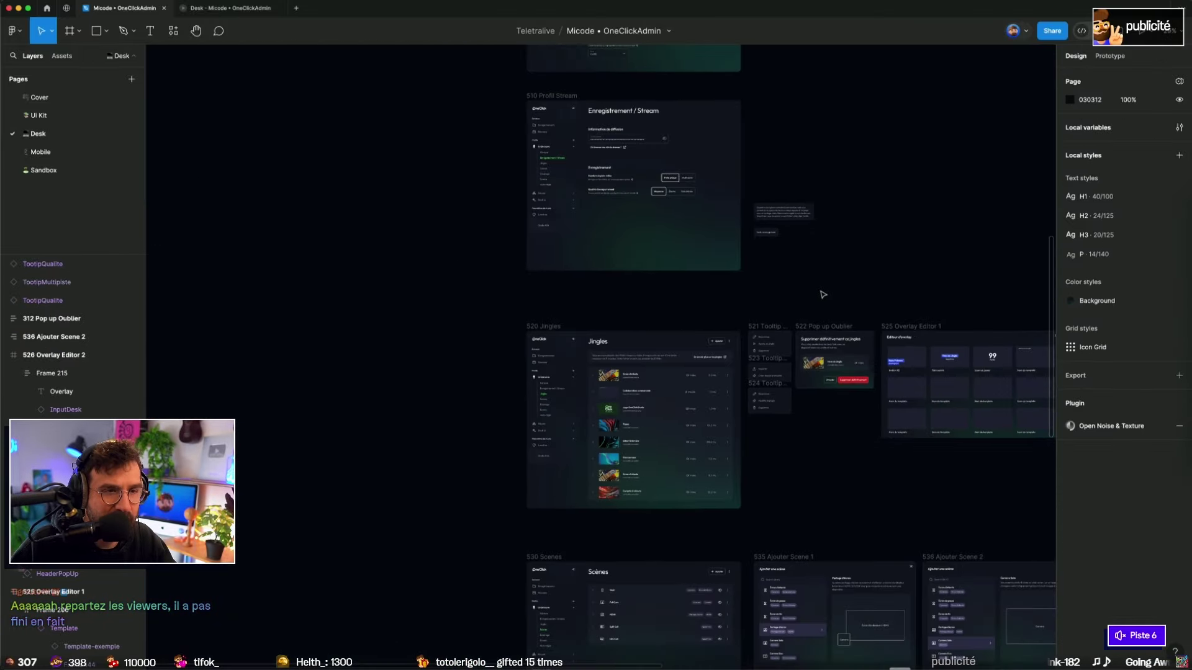
scroll(567, 133, down, 5)
scroll(615, 245, down, 5)
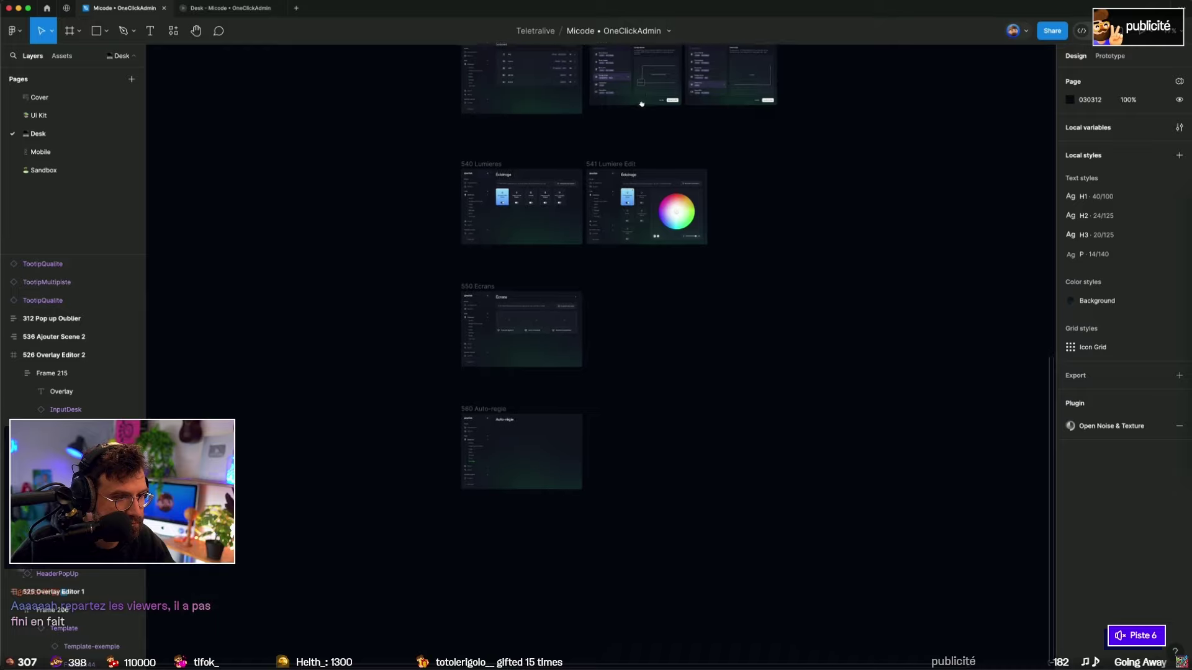
scroll(644, 423, down, 10)
scroll(447, 426, down, 10)
drag(255, 429, 479, 466)
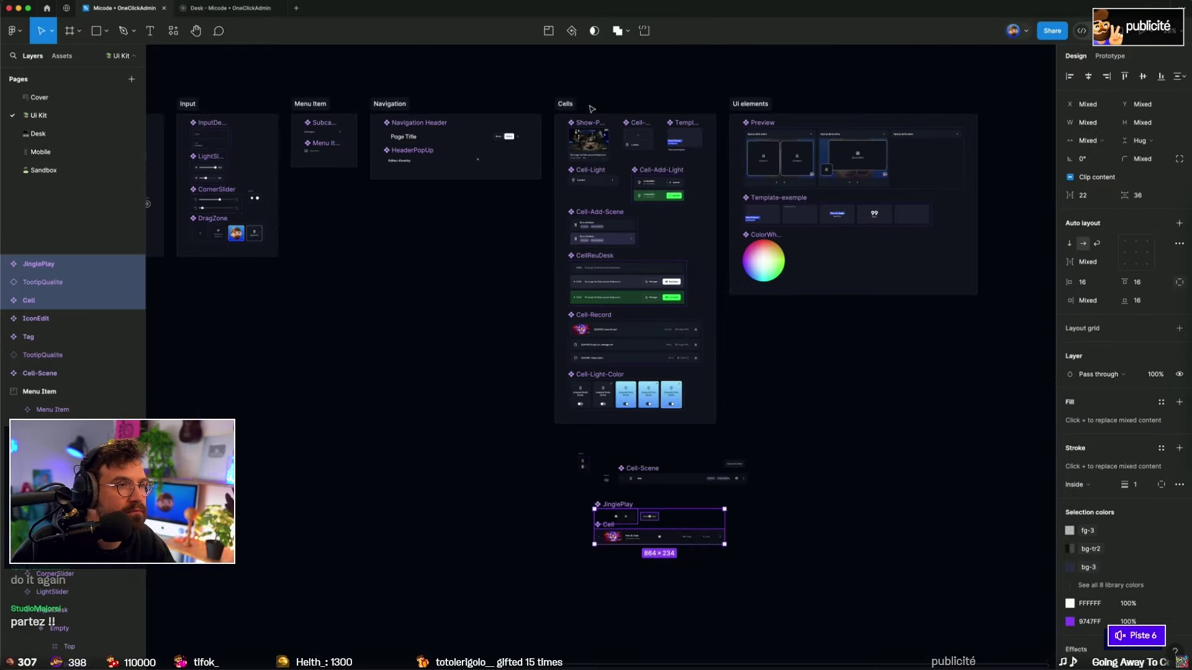
drag(496, 447, 888, 646)
drag(682, 521, 672, 634)
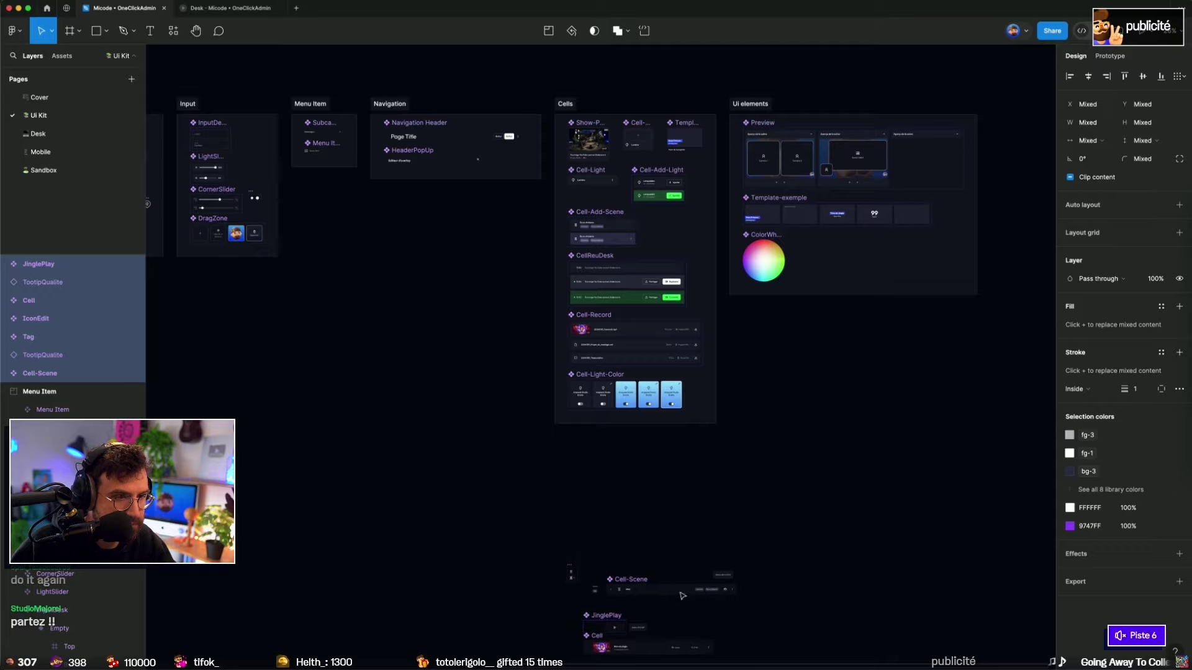
click(572, 116)
Step: Make the Cells section taller and drag Cell-Scene and Cell into it under the toggles
drag(612, 424, 615, 526)
click(750, 532)
scroll(647, 564, up, 5)
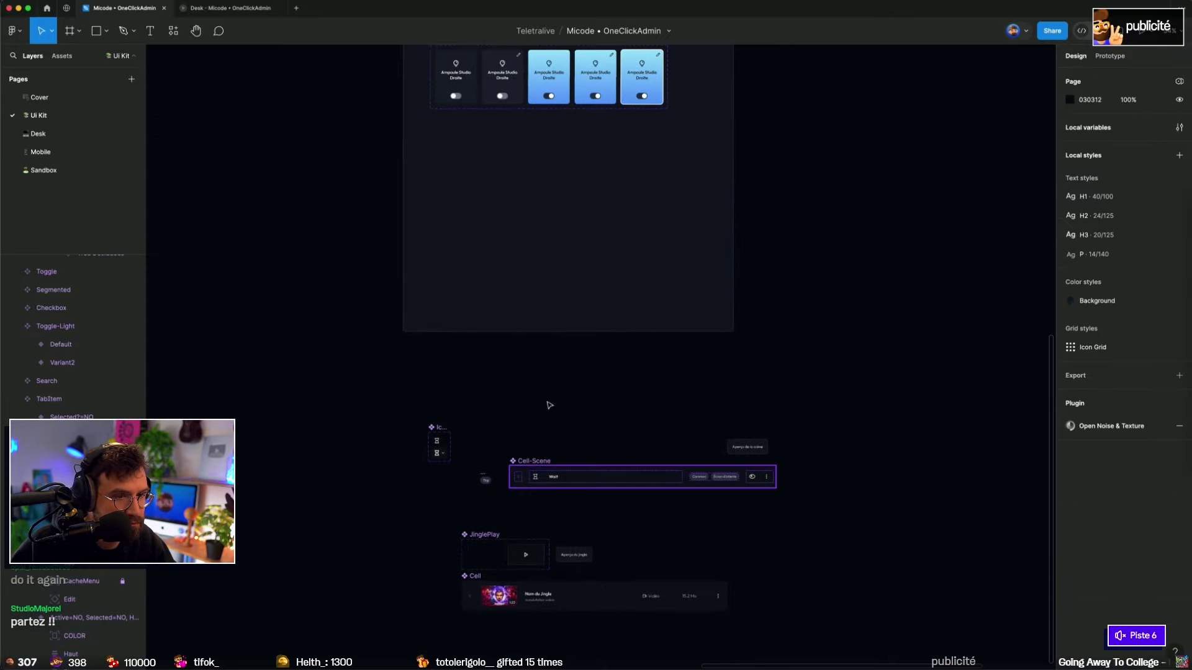
drag(540, 477, 459, 137)
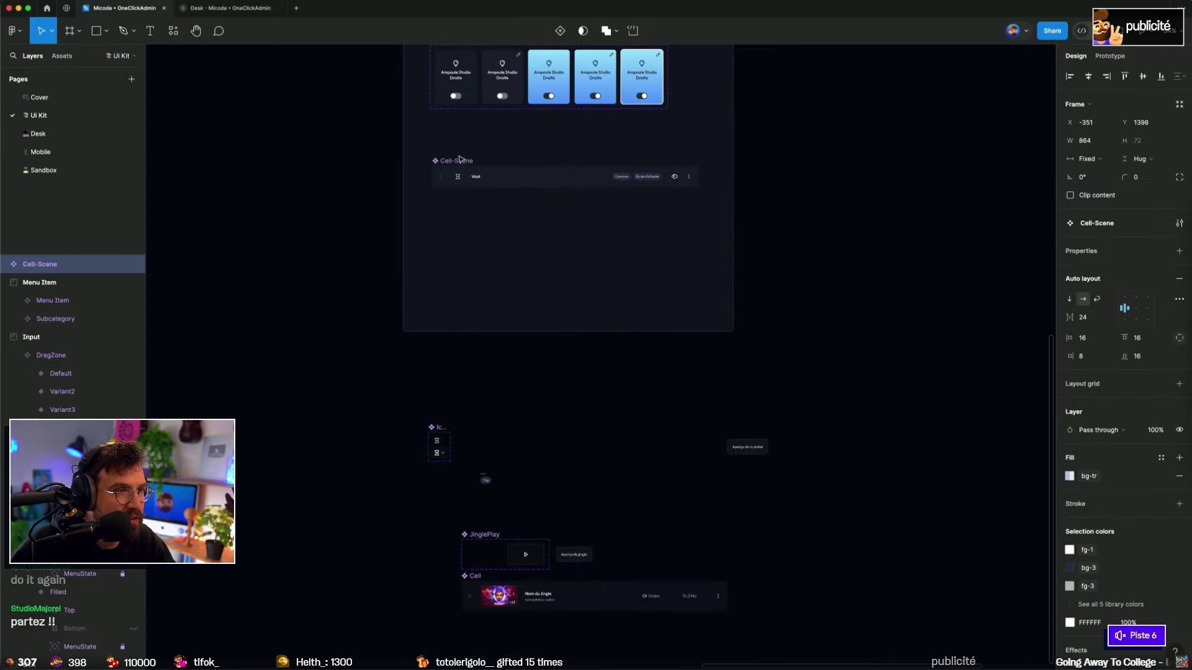
click(577, 349)
mouse_move(490, 595)
mouse_down()
mouse_move(458, 148)
mouse_move(441, 168)
mouse_up()
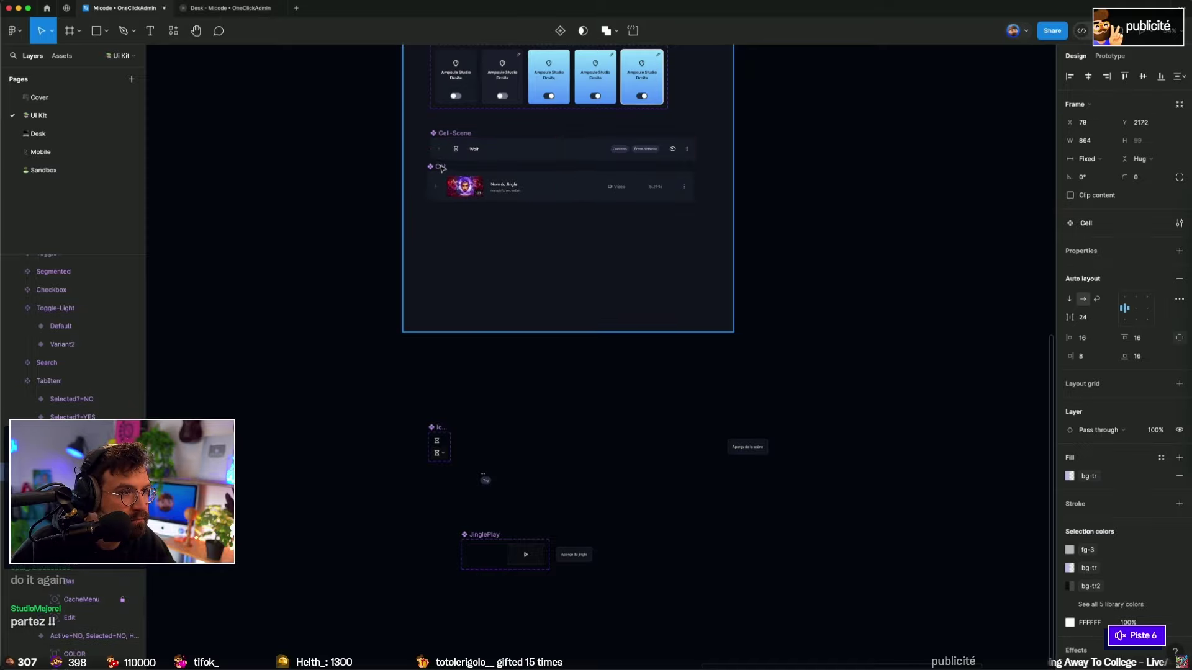
click(621, 366)
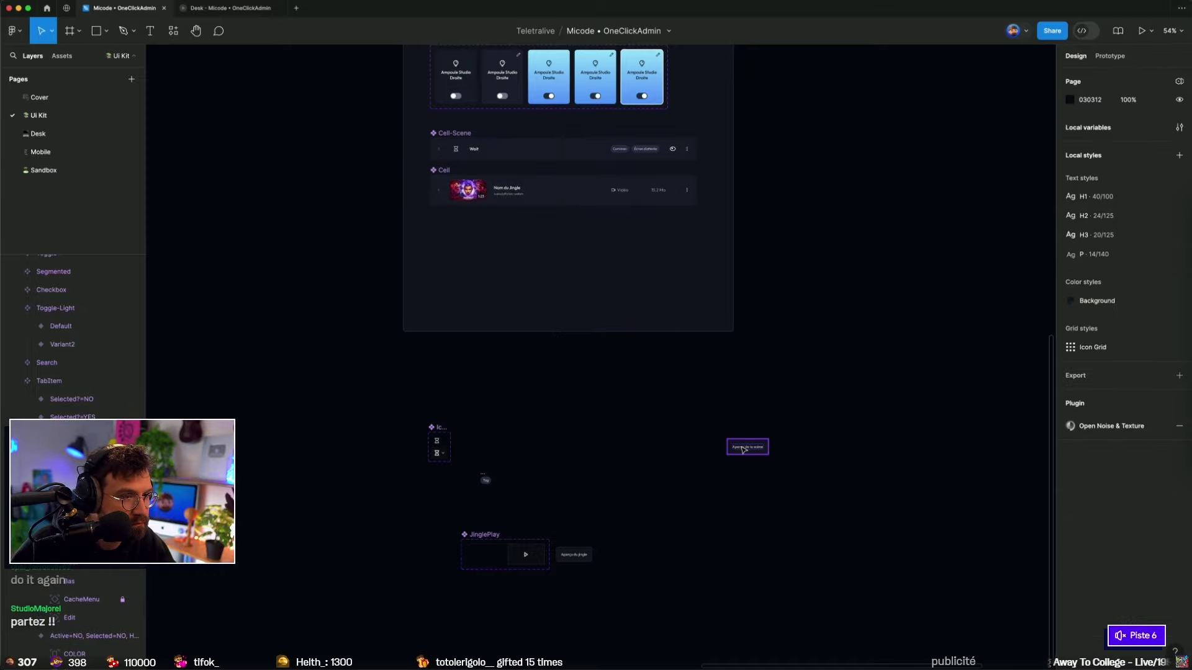
Step: Place the Aperçu de la scène and Aperçu du jingle tooltips side by side in the section
click(1117, 56)
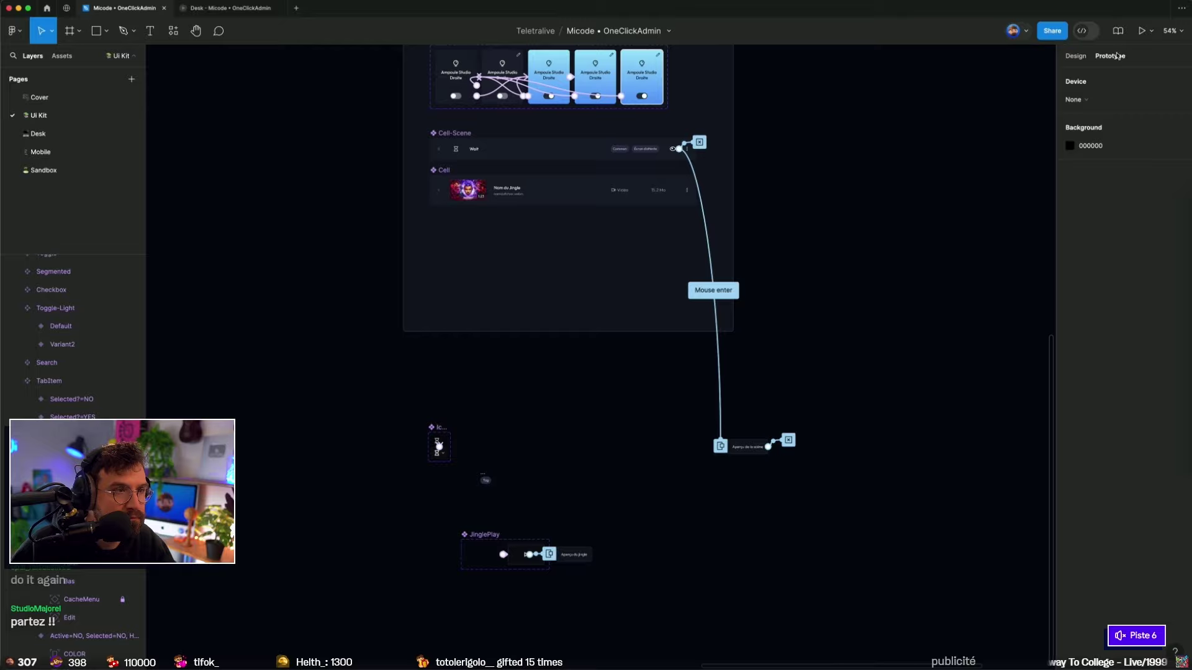
click(1075, 56)
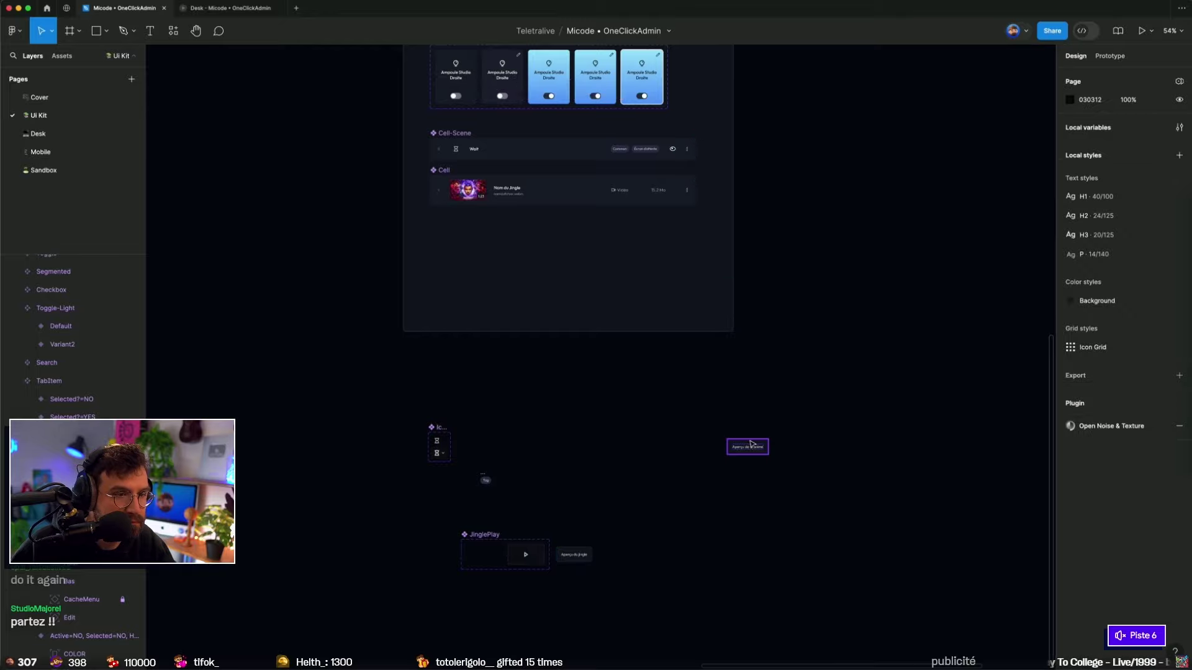
drag(751, 443, 681, 229)
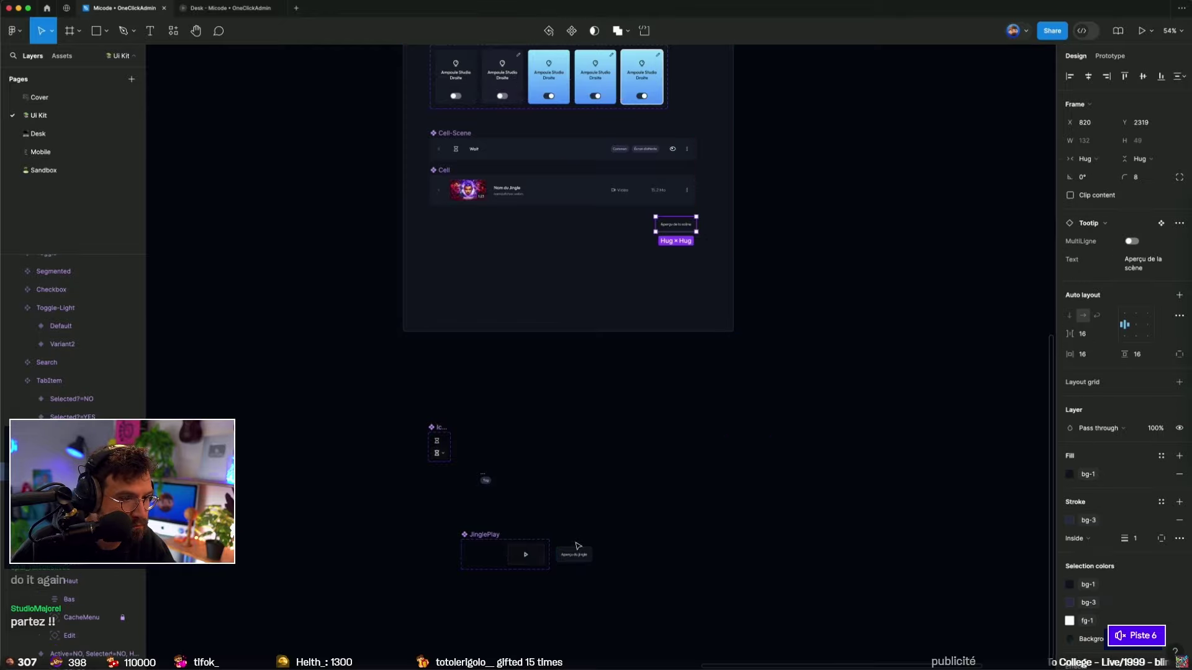
drag(575, 552, 626, 280)
drag(624, 227, 632, 220)
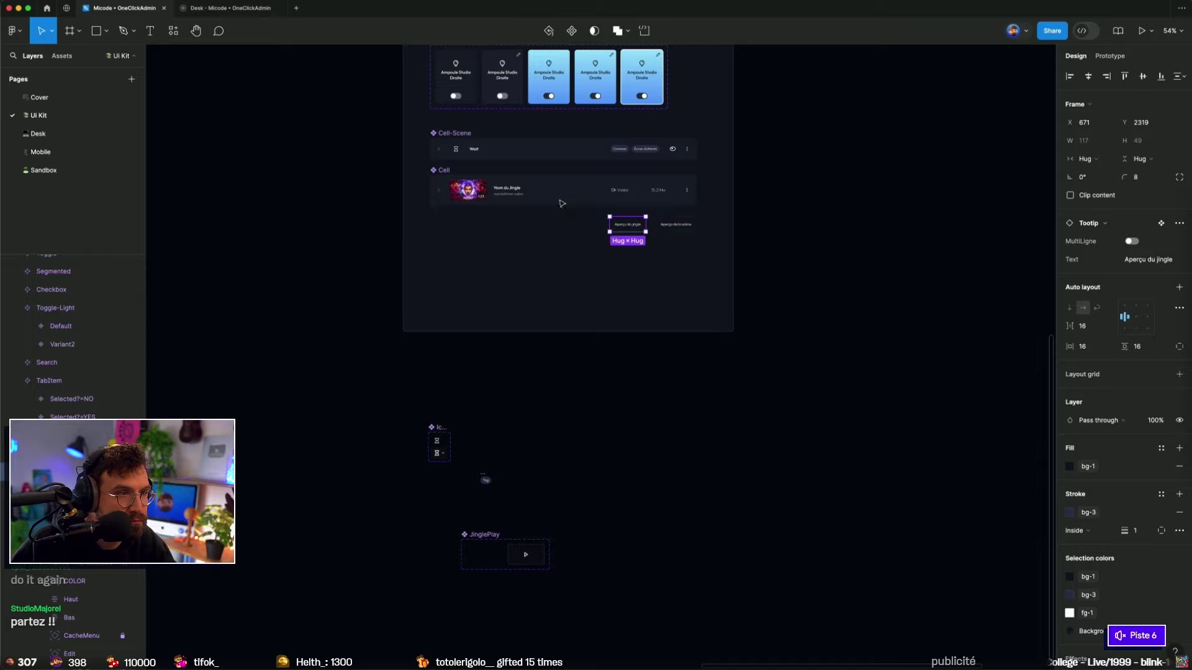
click(1104, 57)
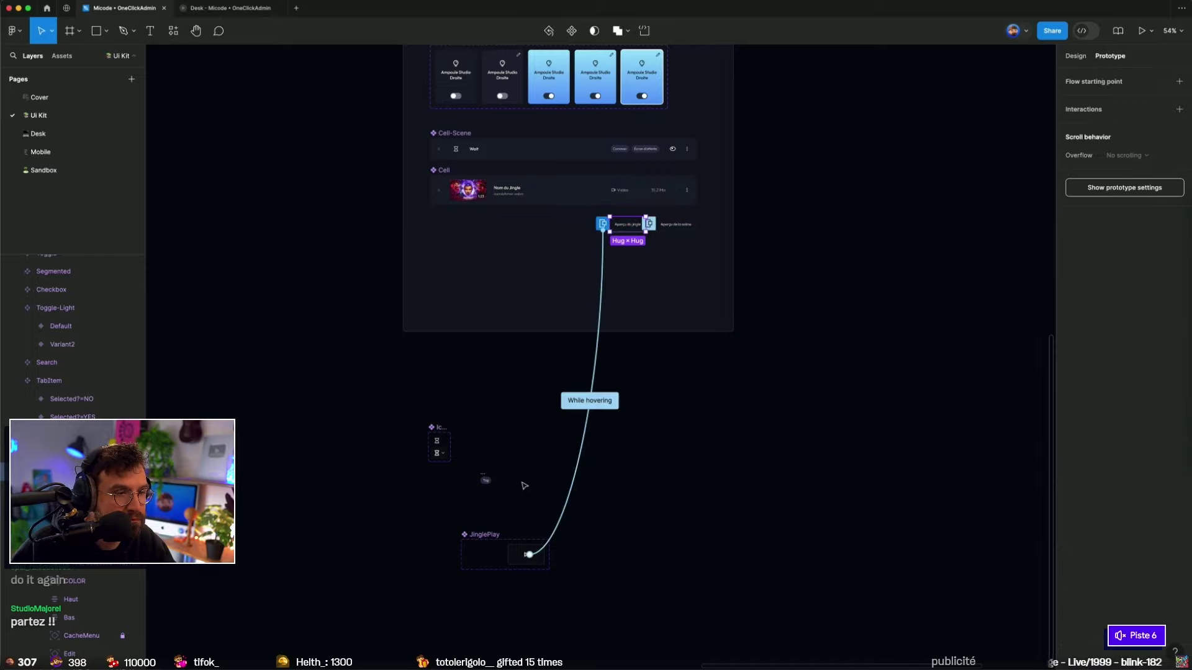
Step: Select JinglePlay, IconEdit and Tag and cut them from the Cells section
click(1076, 59)
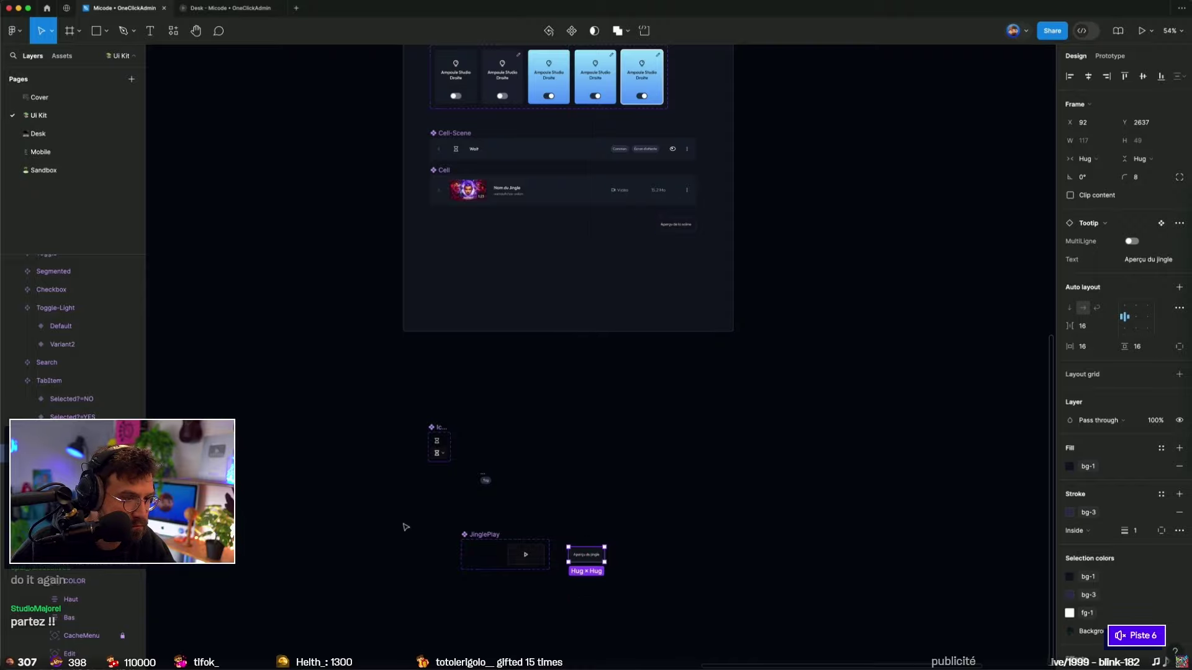
drag(406, 527, 711, 595)
drag(393, 420, 731, 622)
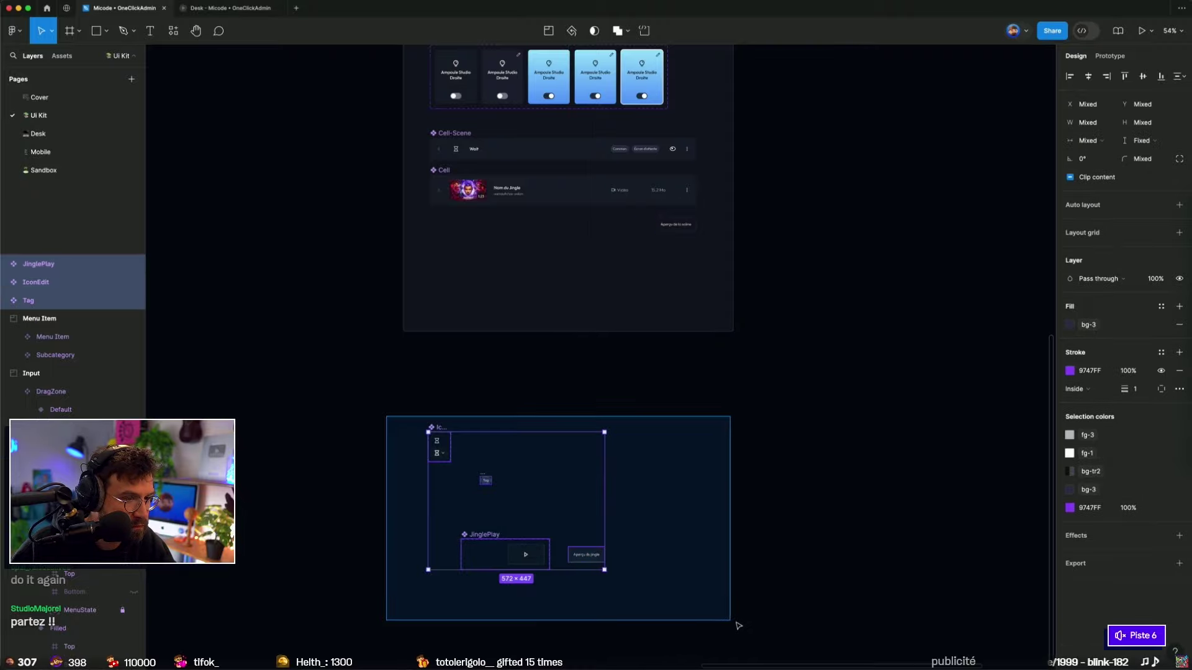
key(Delete)
Step: Extend the CTA section downward and paste the cut components into it
scroll(627, 460, down, 3)
scroll(625, 449, down, 2)
scroll(646, 423, down, 1)
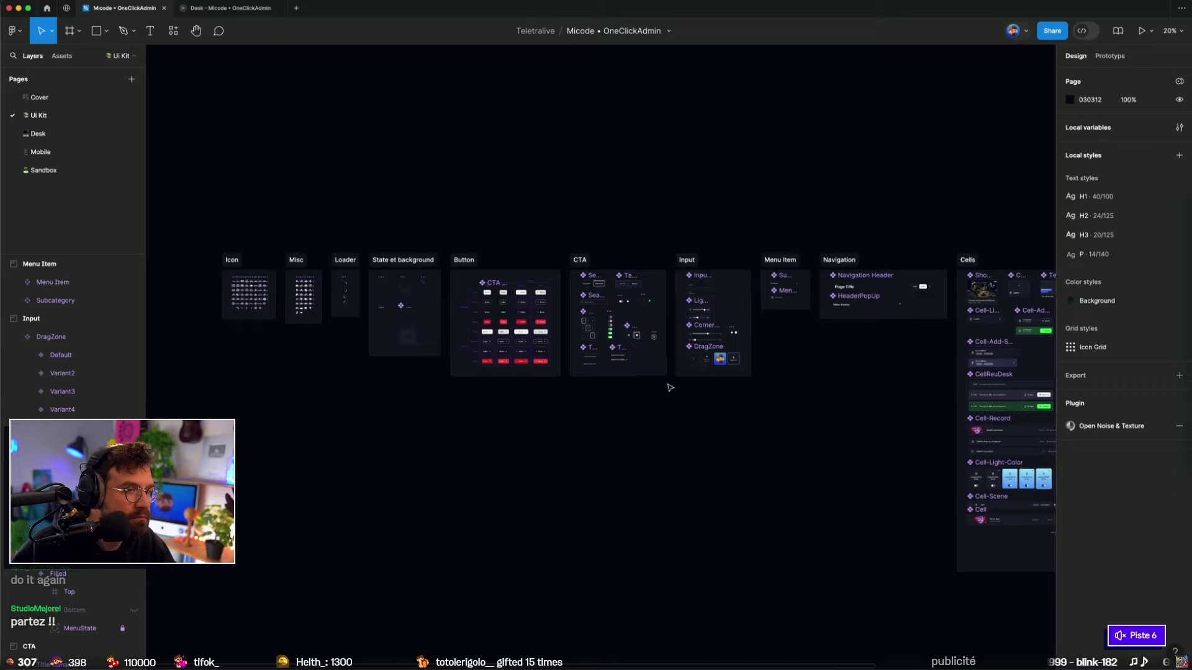
click(580, 260)
scroll(590, 414, up, 5)
drag(590, 314, 589, 522)
key(ctrl+v)
drag(640, 308, 639, 395)
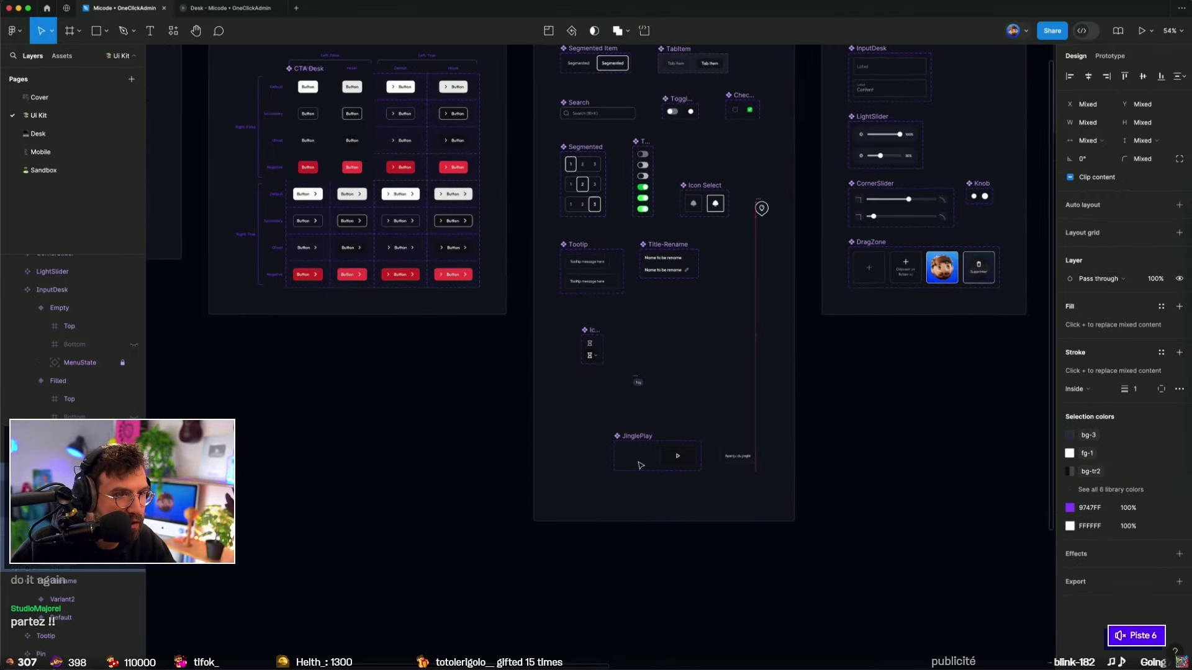
Step: Arrange IconEdit under Tooltip, JinglePlay and its jingle tooltip beside it, and Tag by Title-Rename
scroll(640, 395, up, 3)
click(578, 346)
drag(582, 343, 557, 316)
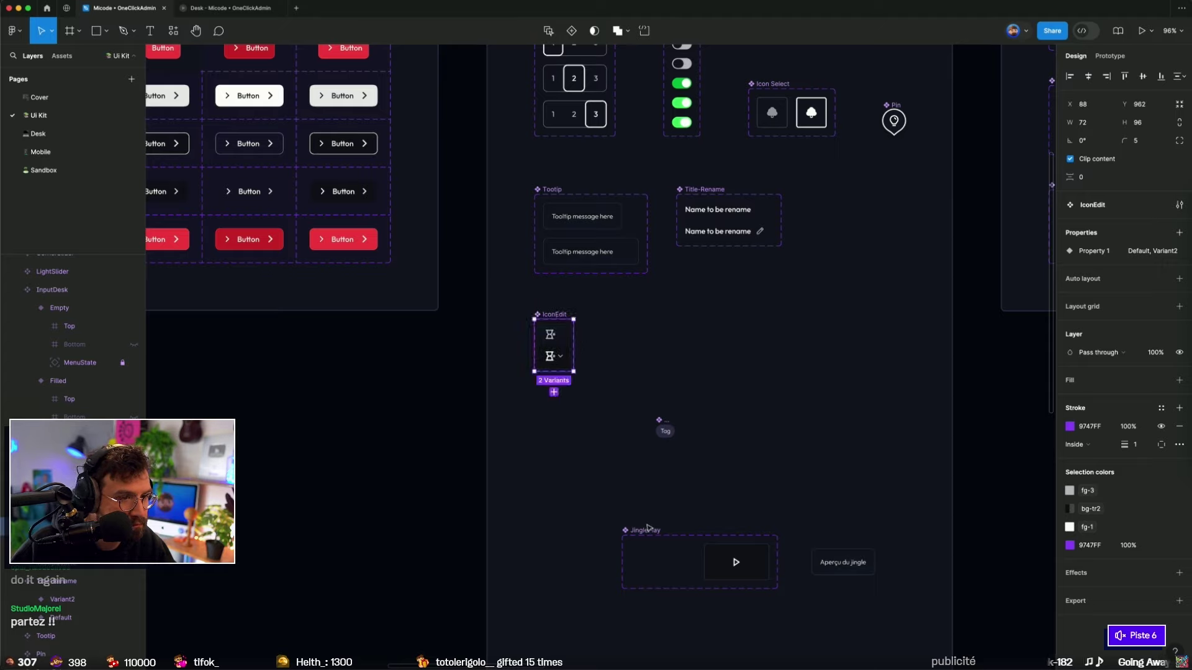
drag(648, 528, 648, 325)
drag(642, 527, 666, 351)
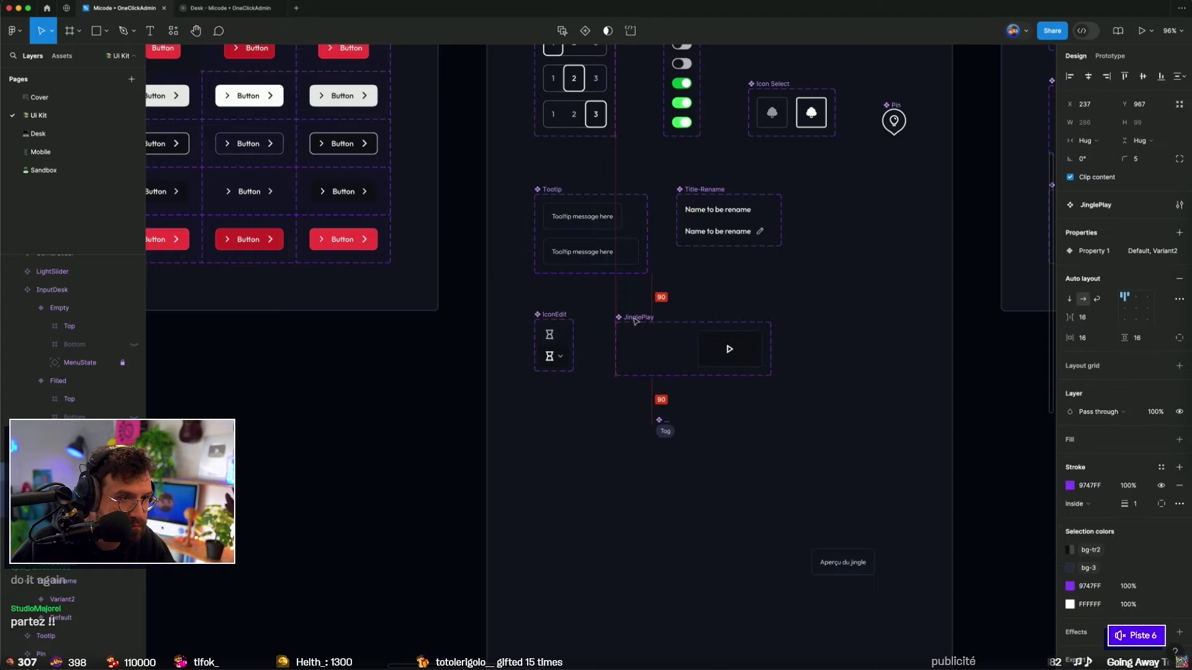
drag(848, 563, 832, 347)
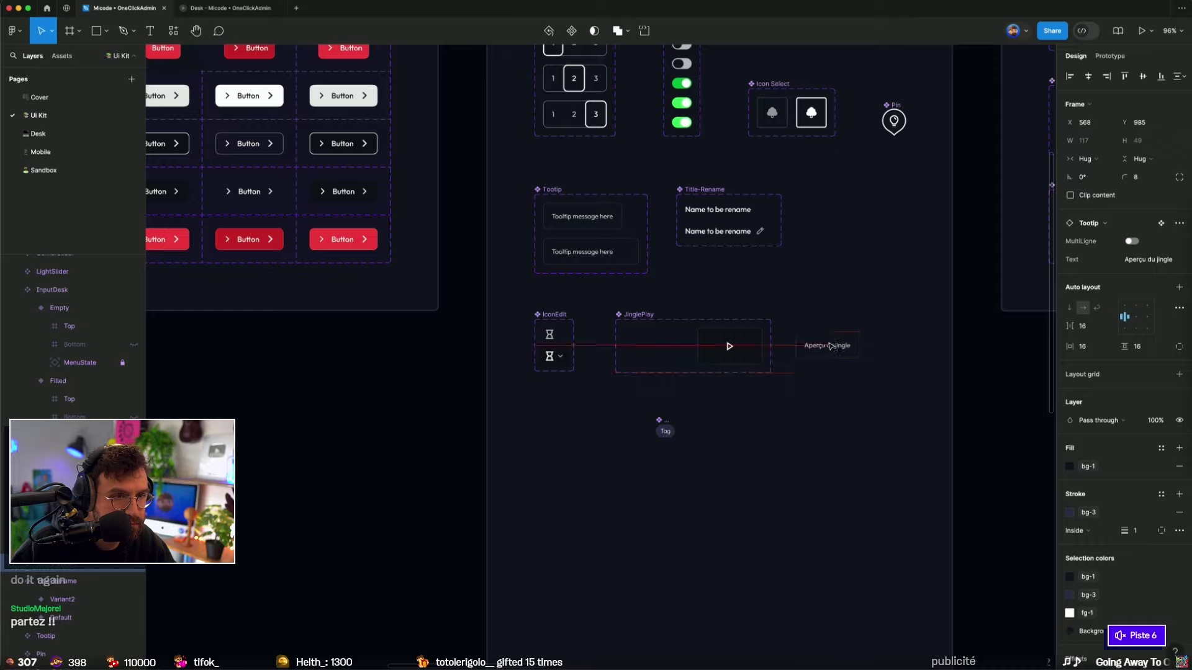
drag(658, 420, 829, 209)
scroll(758, 489, up, 10)
scroll(758, 489, down, 1)
Step: Move the Aperçu de la scène preview up above the Wait cell
click(762, 463)
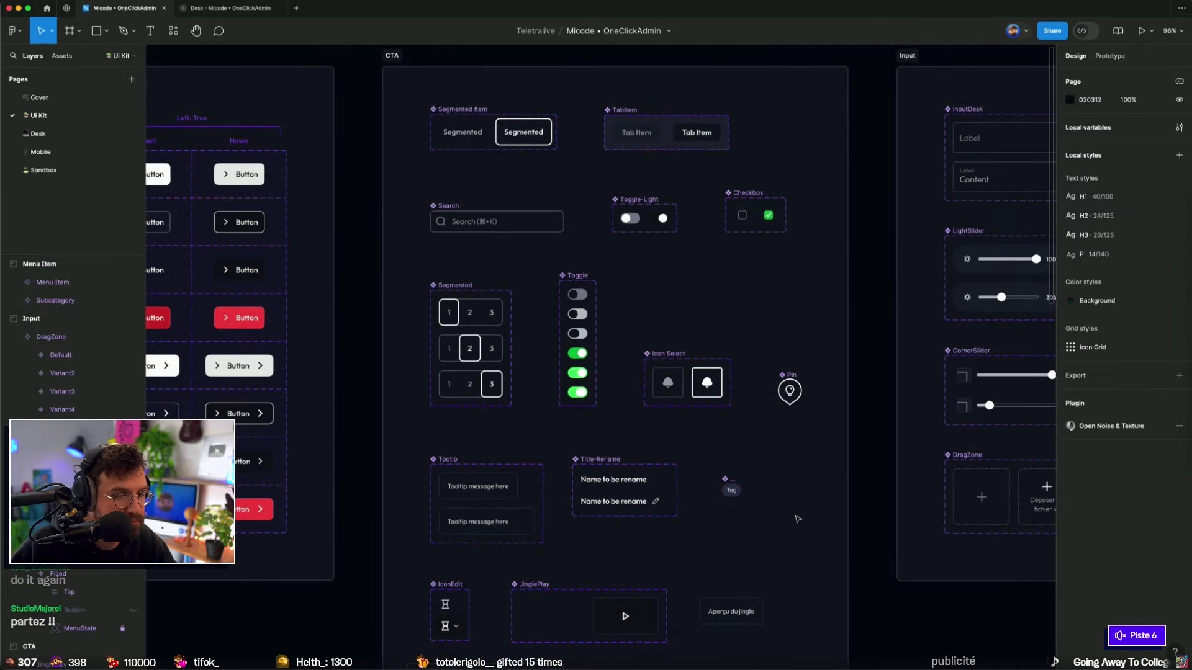
scroll(793, 506, down, 5)
scroll(701, 471, up, 2)
scroll(735, 474, down, 5)
scroll(767, 471, right, 5)
scroll(766, 471, down, 2)
scroll(656, 465, up, 3)
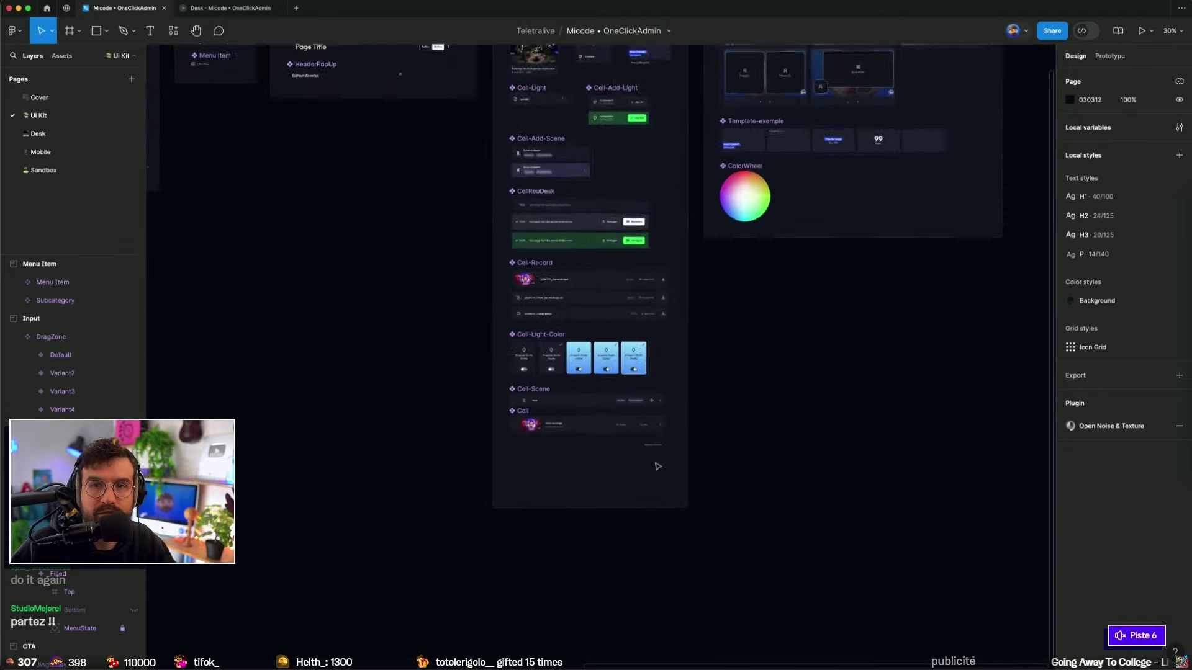
scroll(654, 466, up, 3)
scroll(561, 489, up, 4)
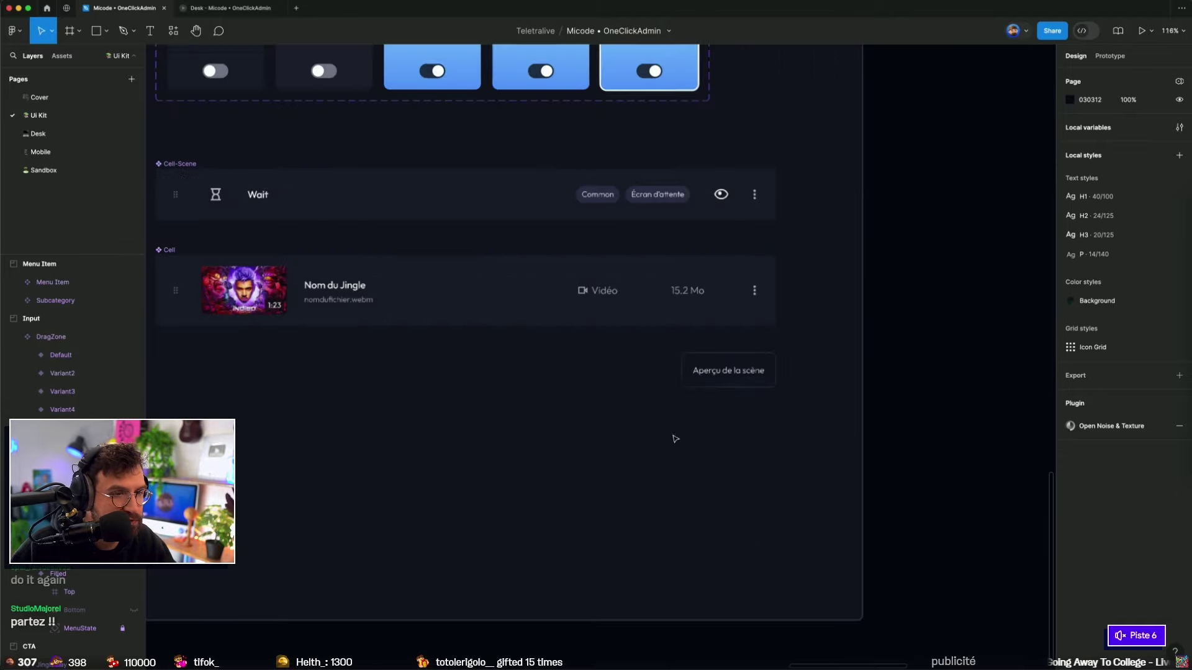
click(1109, 56)
click(768, 324)
click(709, 374)
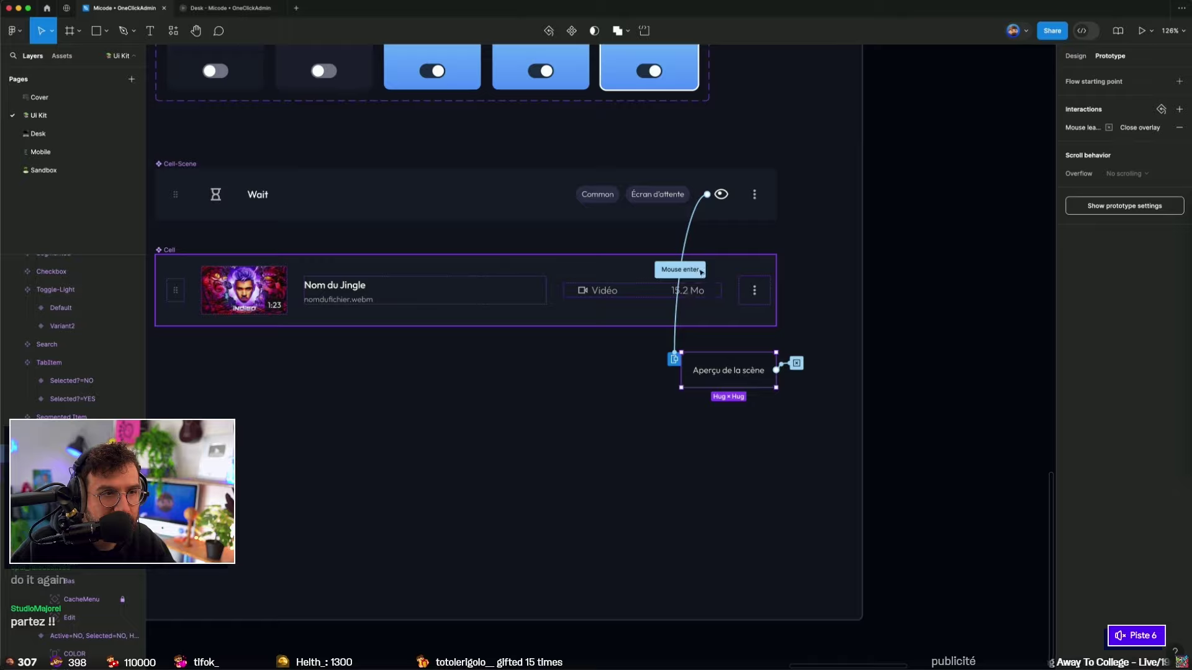
click(1054, 56)
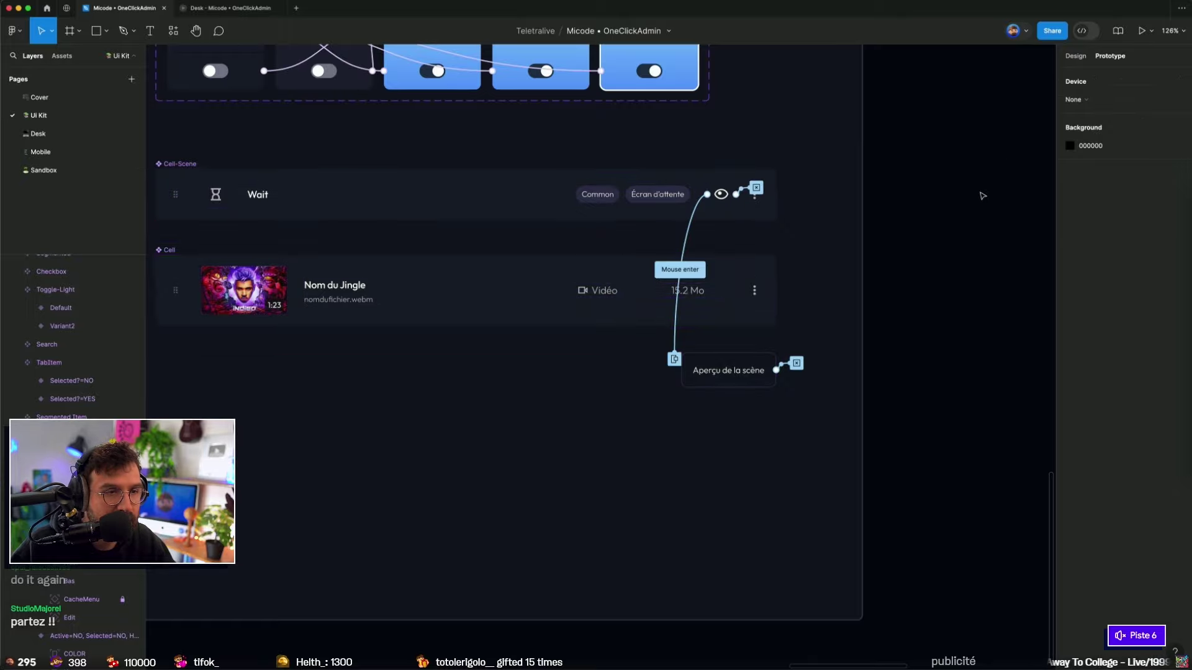
drag(756, 365, 752, 156)
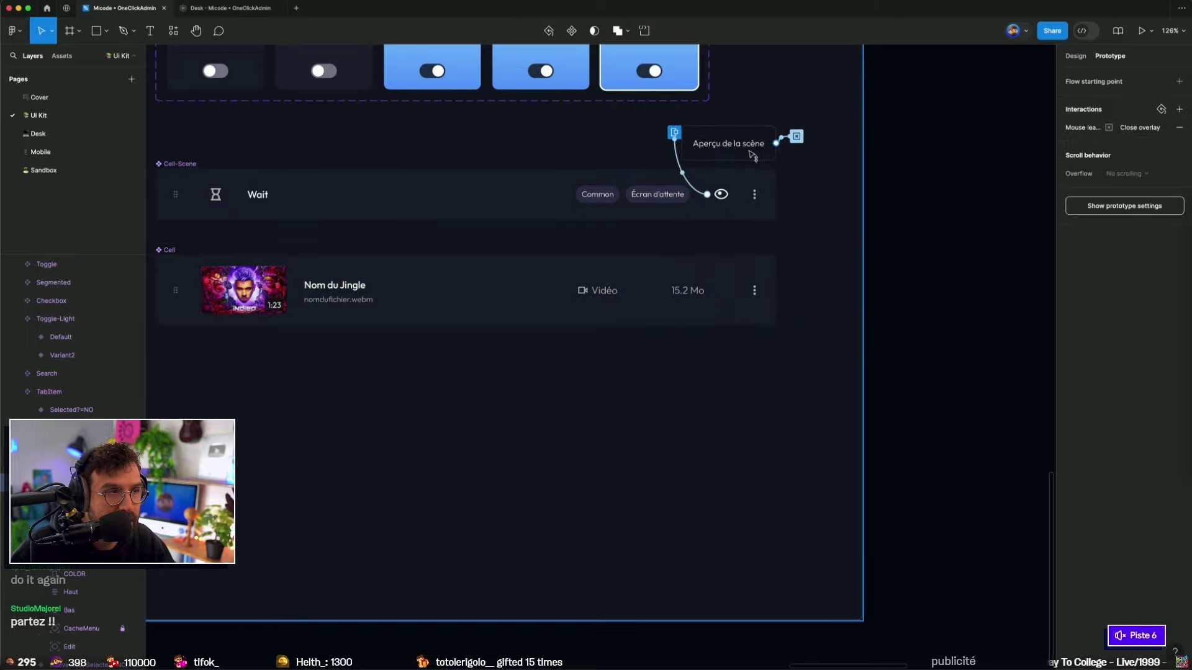
click(907, 205)
Step: Drag the Cells section's bottom edge up, trimming it to 1073 × 2421
scroll(906, 205, down, 5)
click(1070, 55)
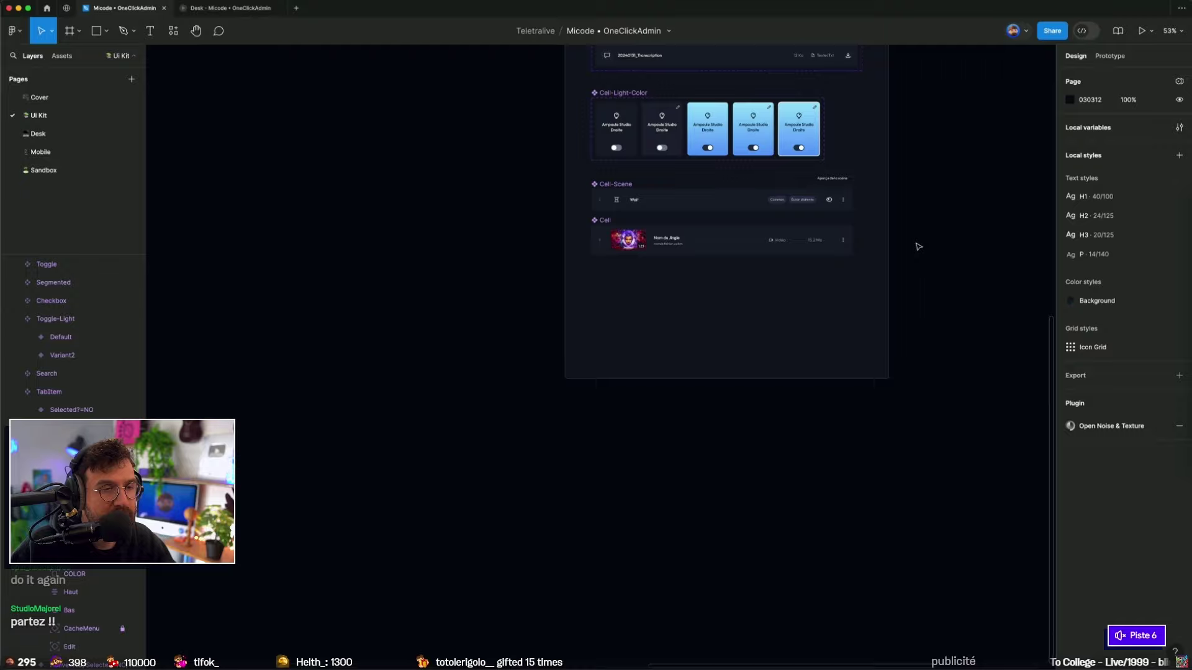
scroll(807, 329, down, 5)
click(686, 422)
scroll(696, 528, up, 3)
scroll(695, 528, up, 3)
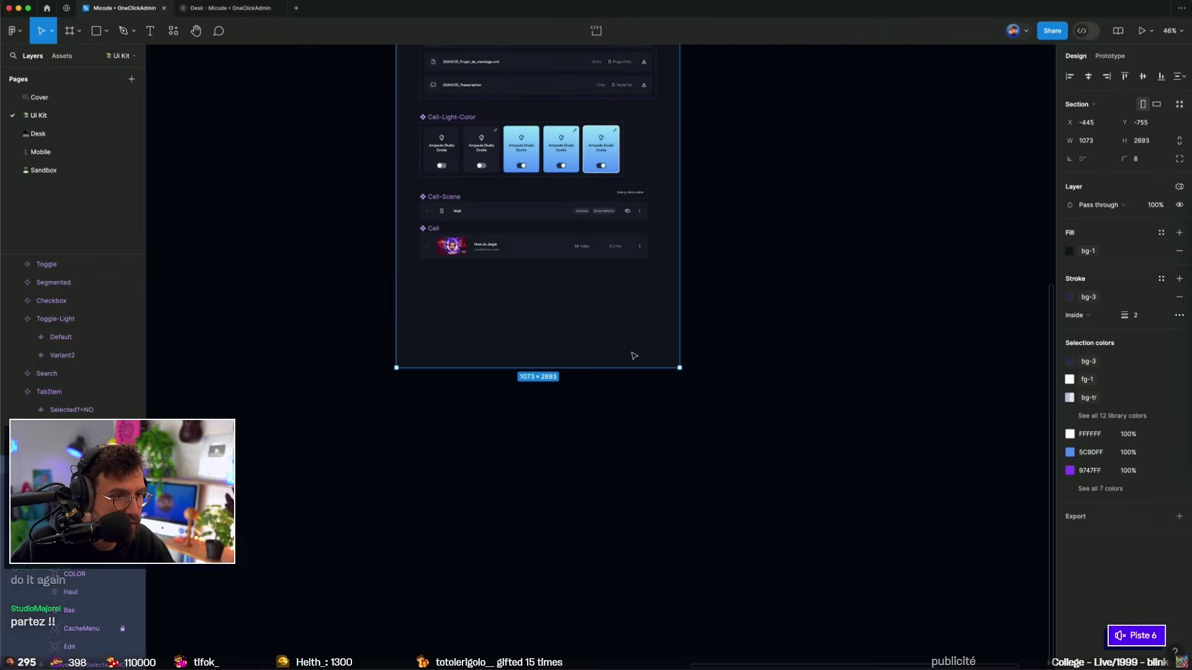
mouse_move(628, 367)
mouse_down()
mouse_move(628, 296)
mouse_move(405, 186)
mouse_up()
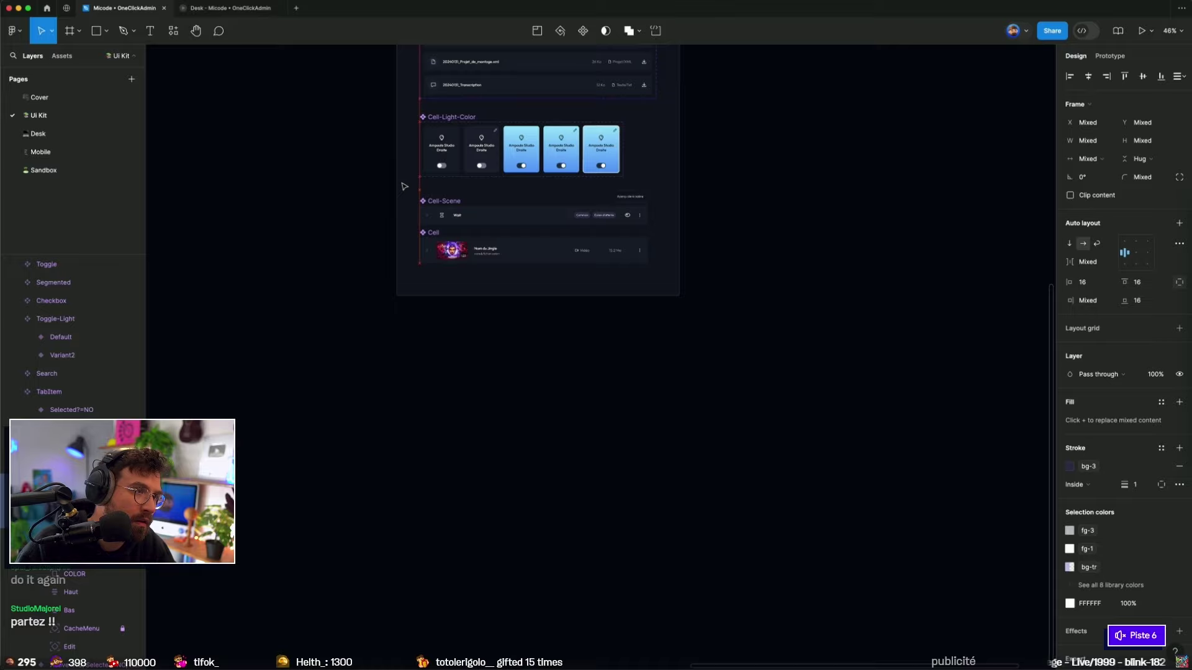
key(Escape)
scroll(360, 181, down, 5)
scroll(567, 375, left, 5)
scroll(567, 375, up, 3)
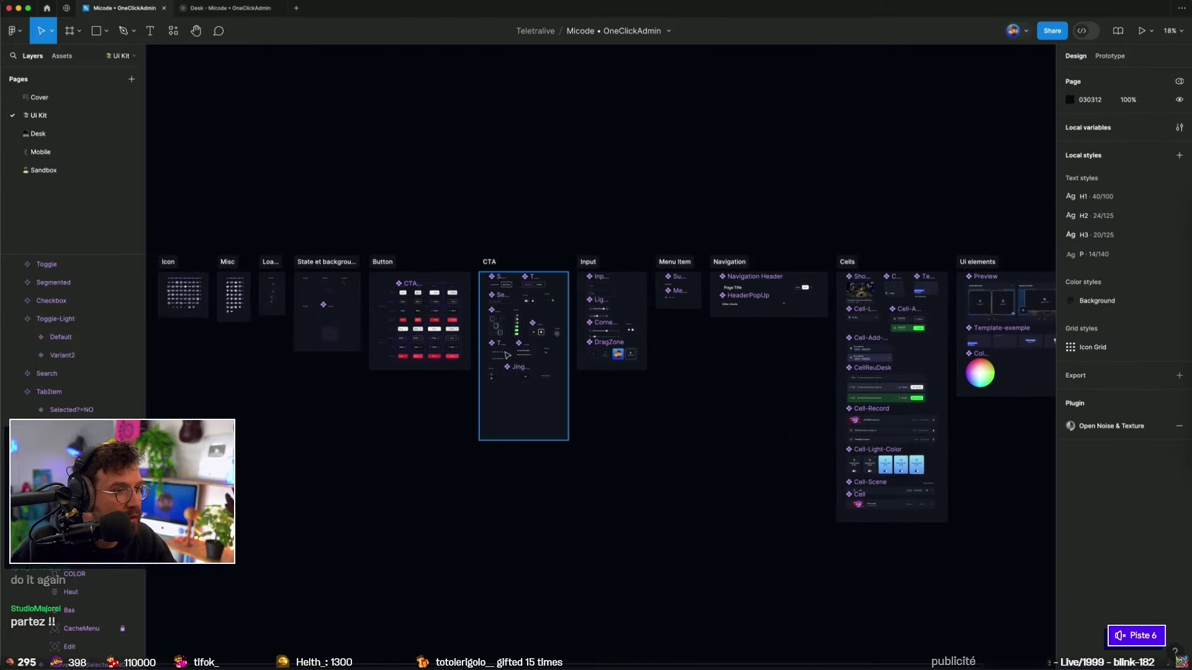
Step: Shrink the CTA section to 1149 px high, then glance over the Desk page
click(513, 429)
drag(505, 439, 504, 390)
click(73, 142)
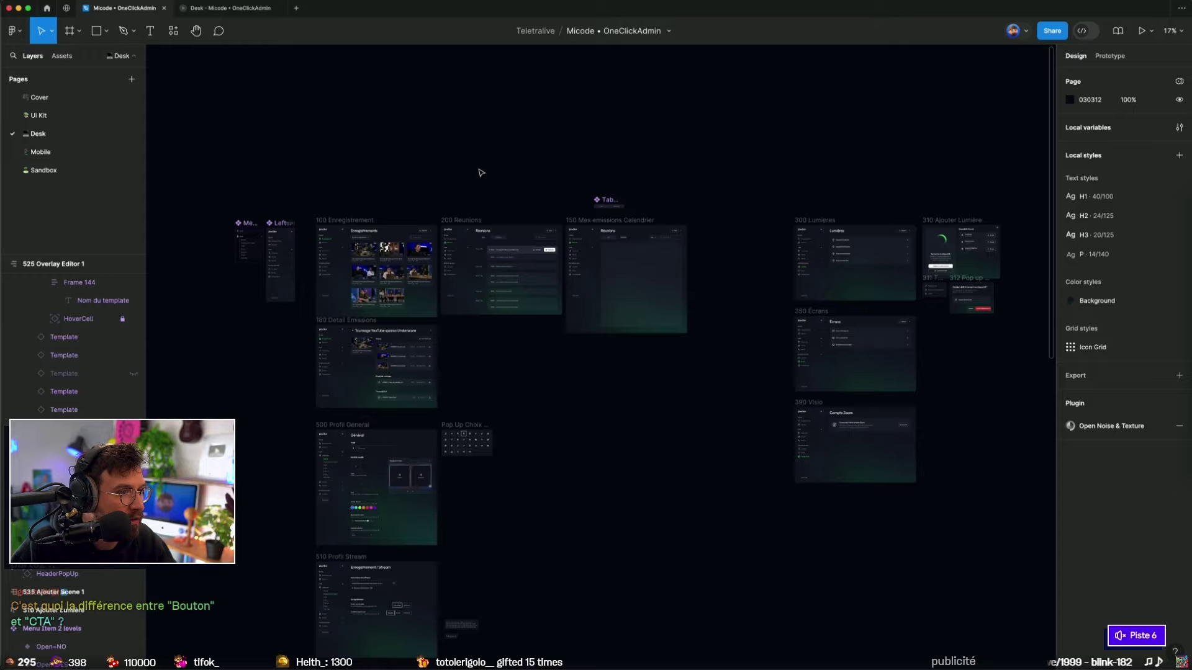
ctrl+scroll(567, 160, down, 5)
scroll(553, 399, down, 3)
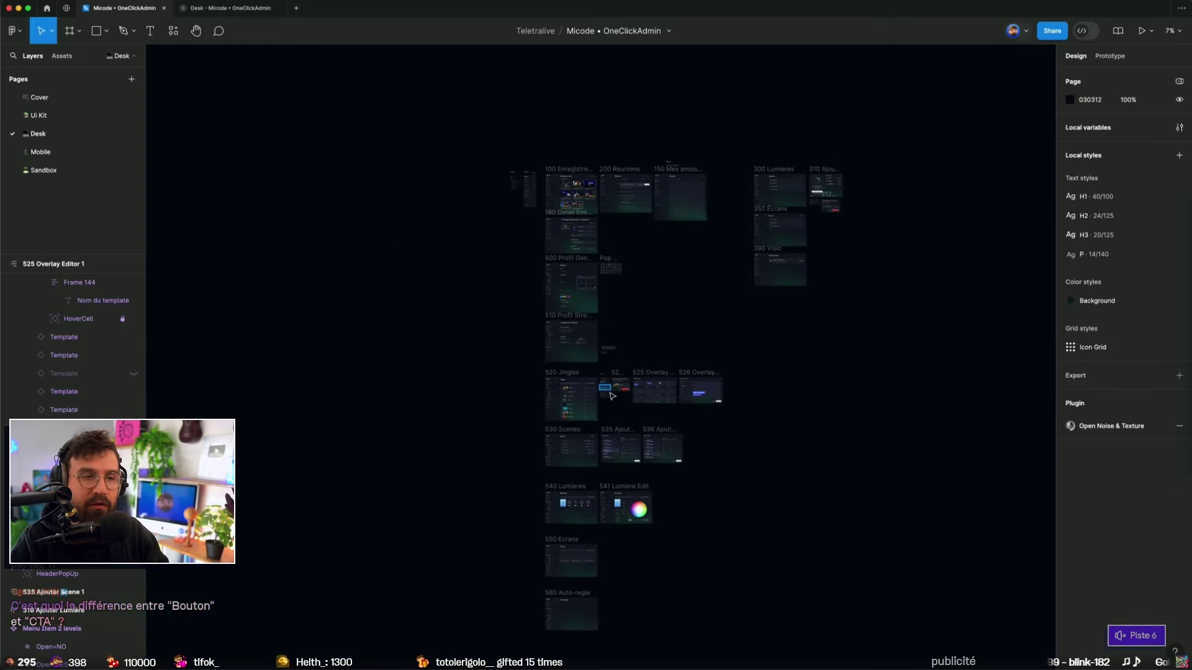
Step: Back on the Ui Kit page, inspect the Button section
click(37, 115)
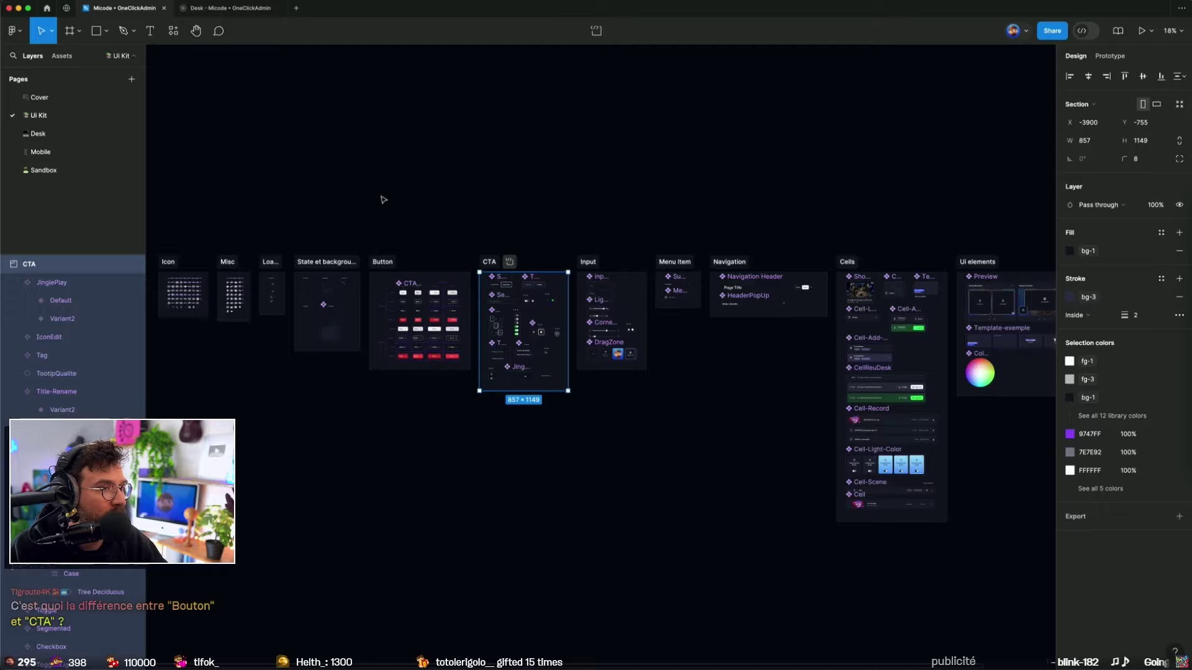
ctrl+scroll(402, 378, up, 10)
ctrl+scroll(402, 378, down, 3)
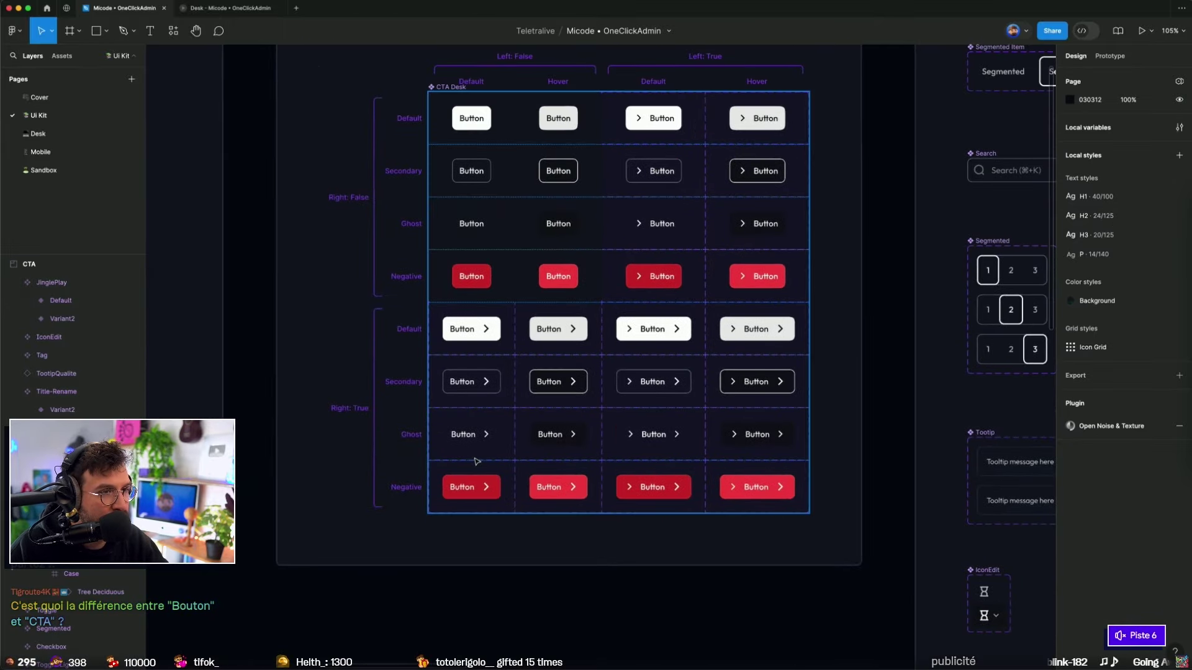
ctrl+scroll(402, 377, down, 2)
click(367, 144)
scroll(439, 114, right, 5)
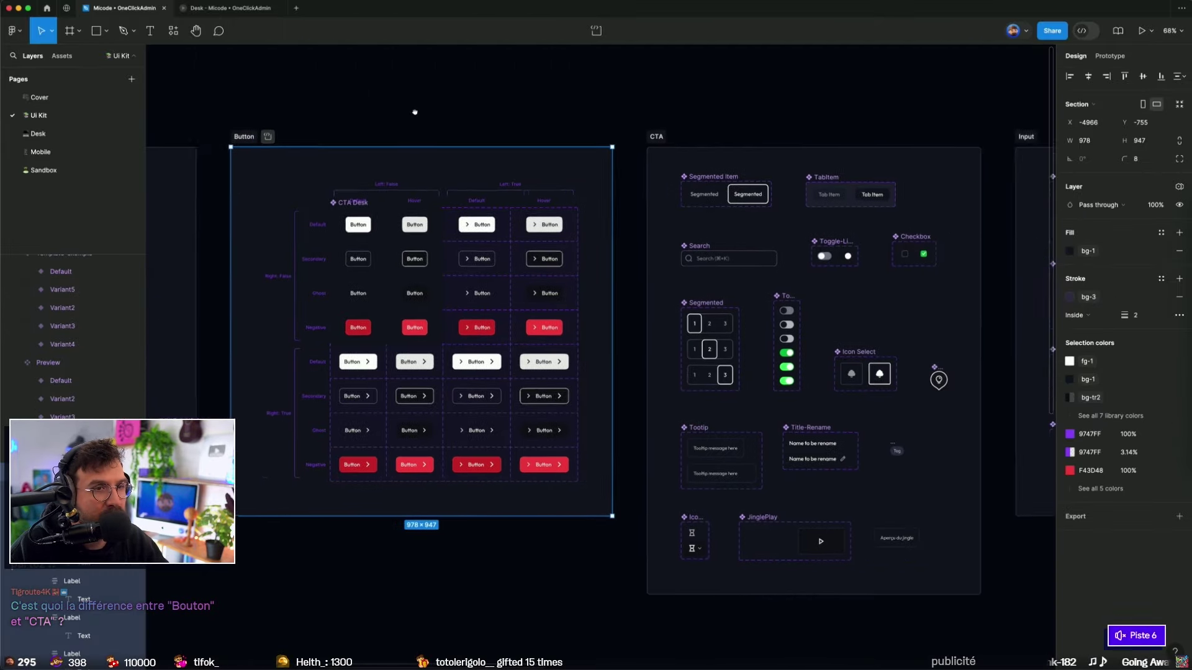
click(751, 120)
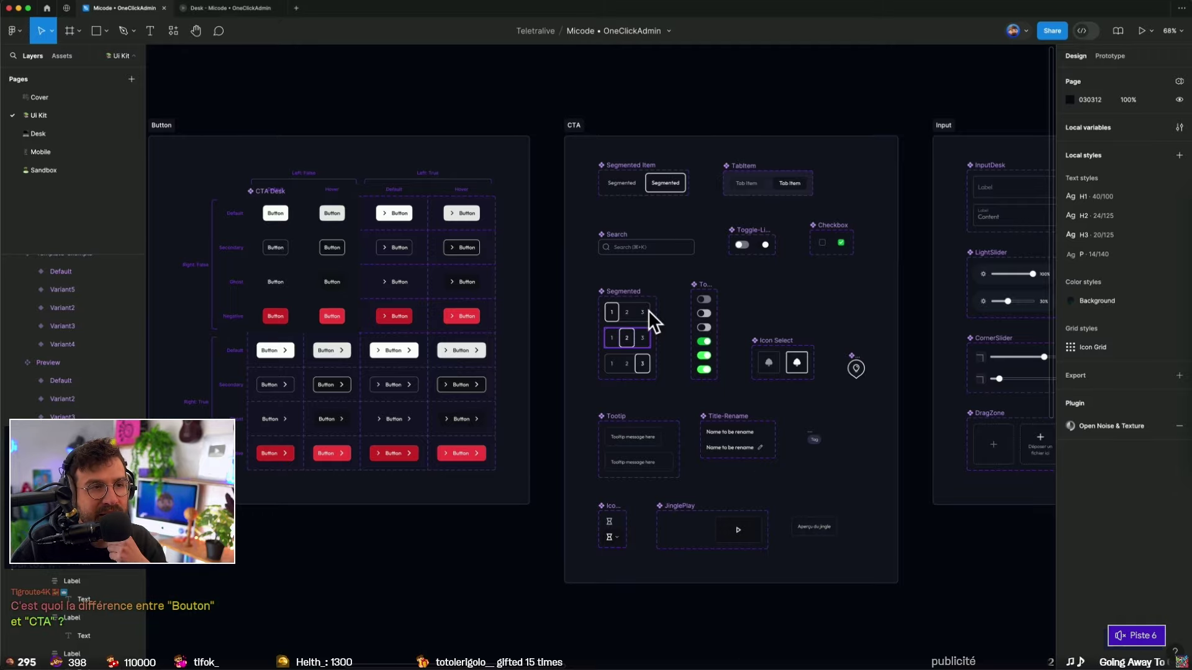
Step: Pan around the Ui Kit page to review the Cells and Ui elements sections
scroll(826, 454, left, 1)
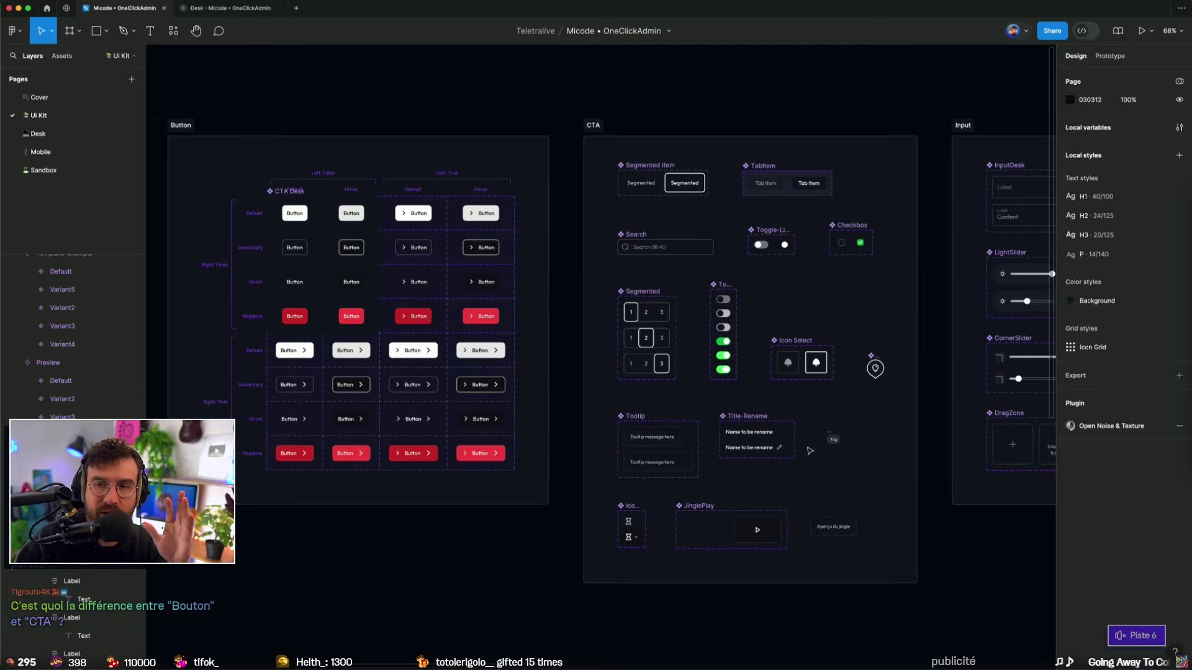
ctrl+scroll(811, 451, down, 5)
ctrl+scroll(714, 522, down, 3)
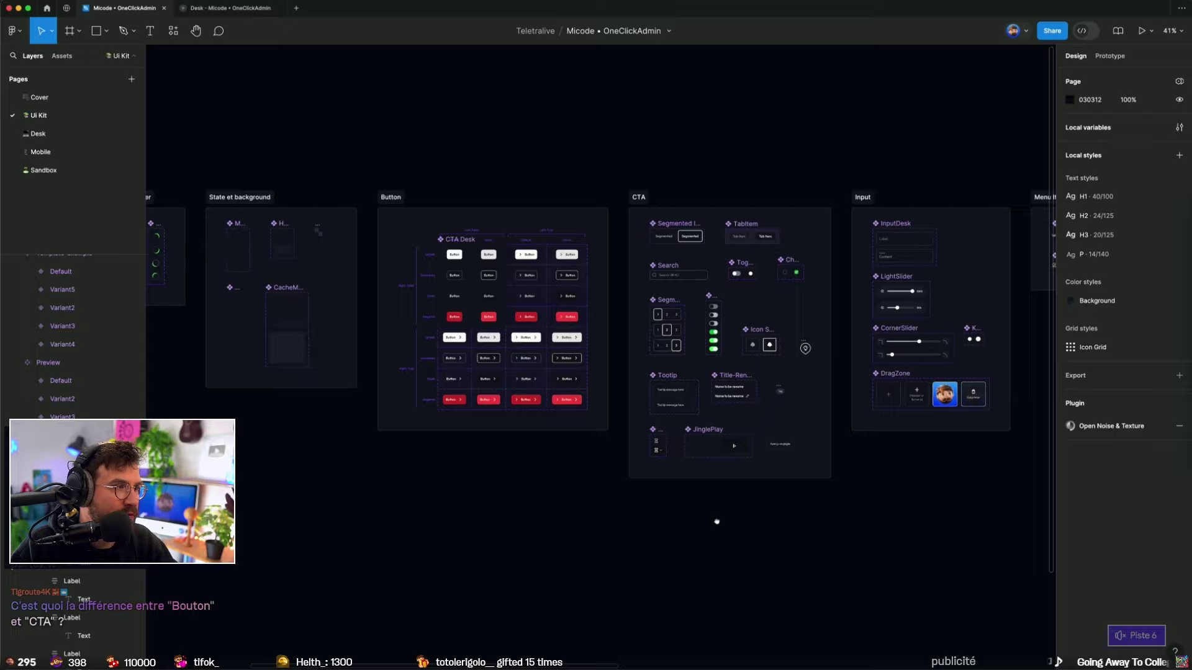
ctrl+scroll(722, 525, down, 2)
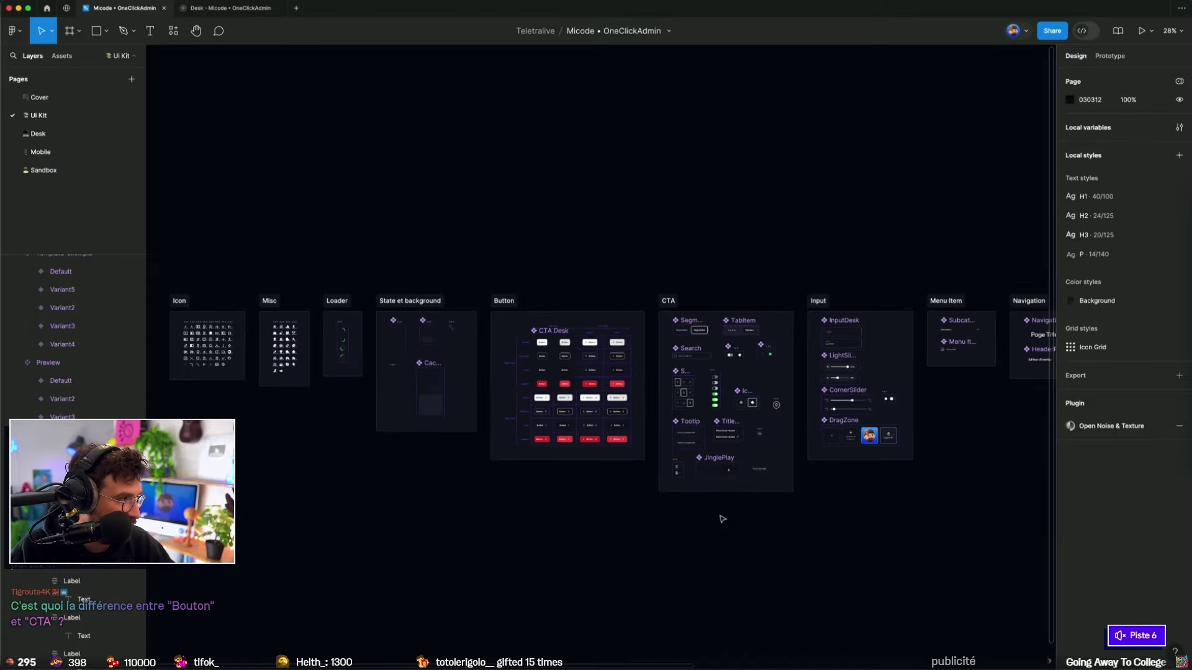
ctrl+scroll(714, 537, down, 3)
mouse_move(745, 545)
mouse_down()
mouse_move(359, 319)
mouse_move(383, 376)
mouse_up()
ctrl+scroll(383, 377, up, 5)
scroll(393, 349, right, 5)
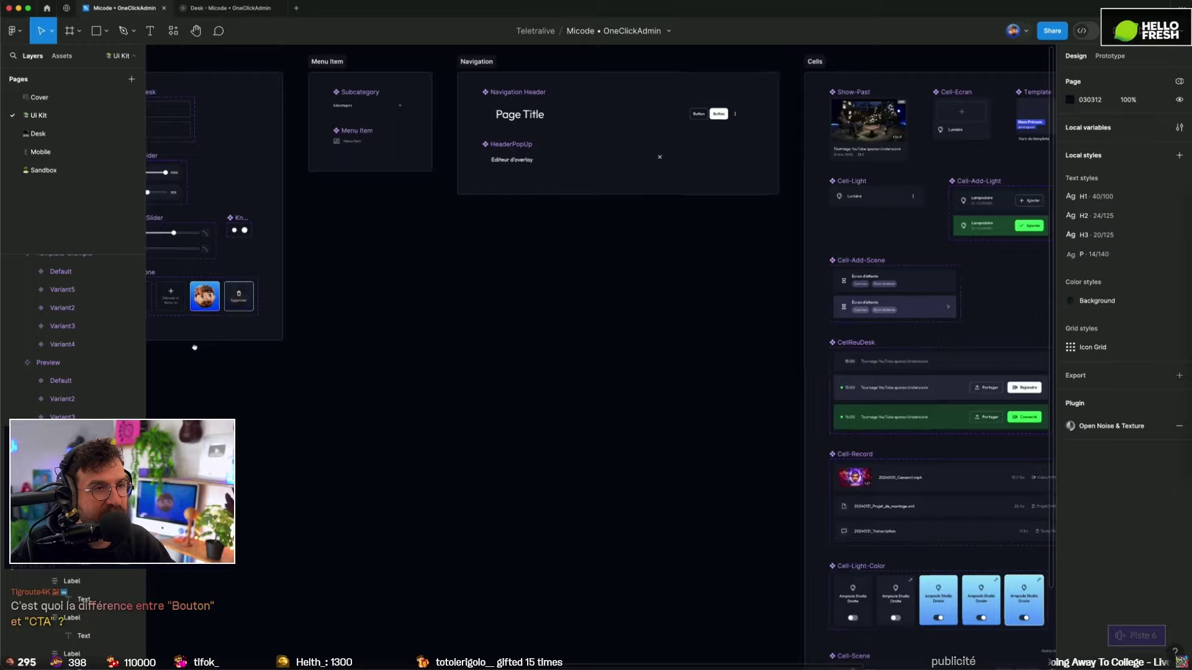
scroll(393, 349, right, 5)
scroll(592, 464, left, 10)
scroll(592, 464, left, 10)
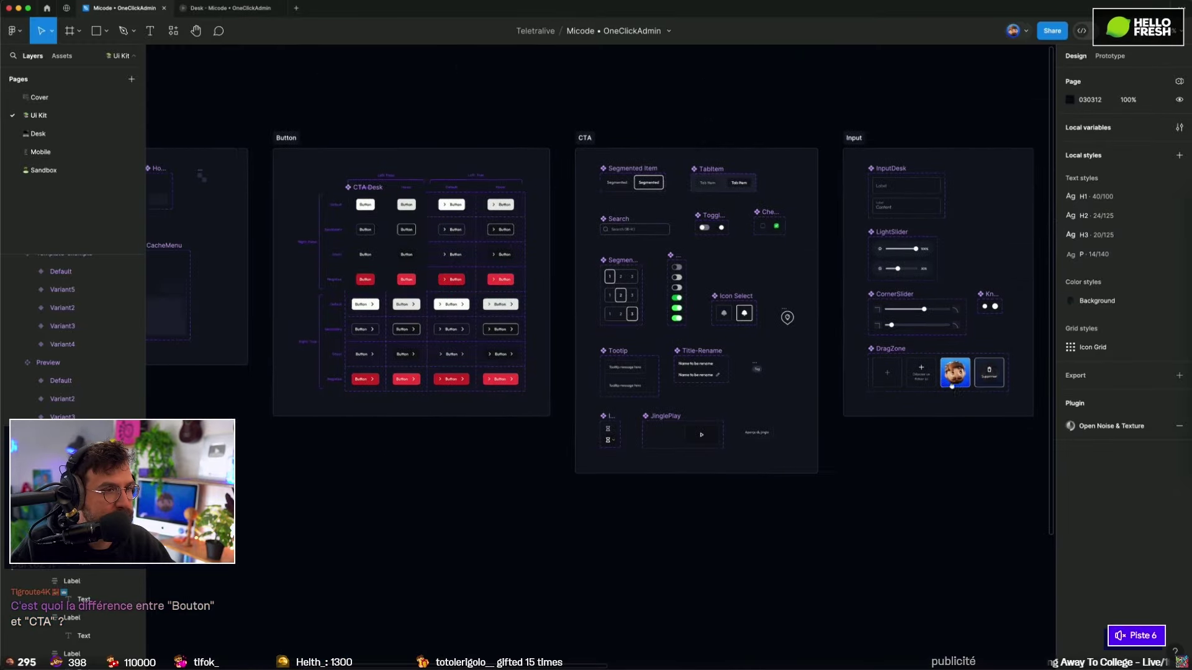
scroll(592, 464, left, 10)
scroll(592, 464, left, 5)
ctrl+scroll(595, 467, down, 2)
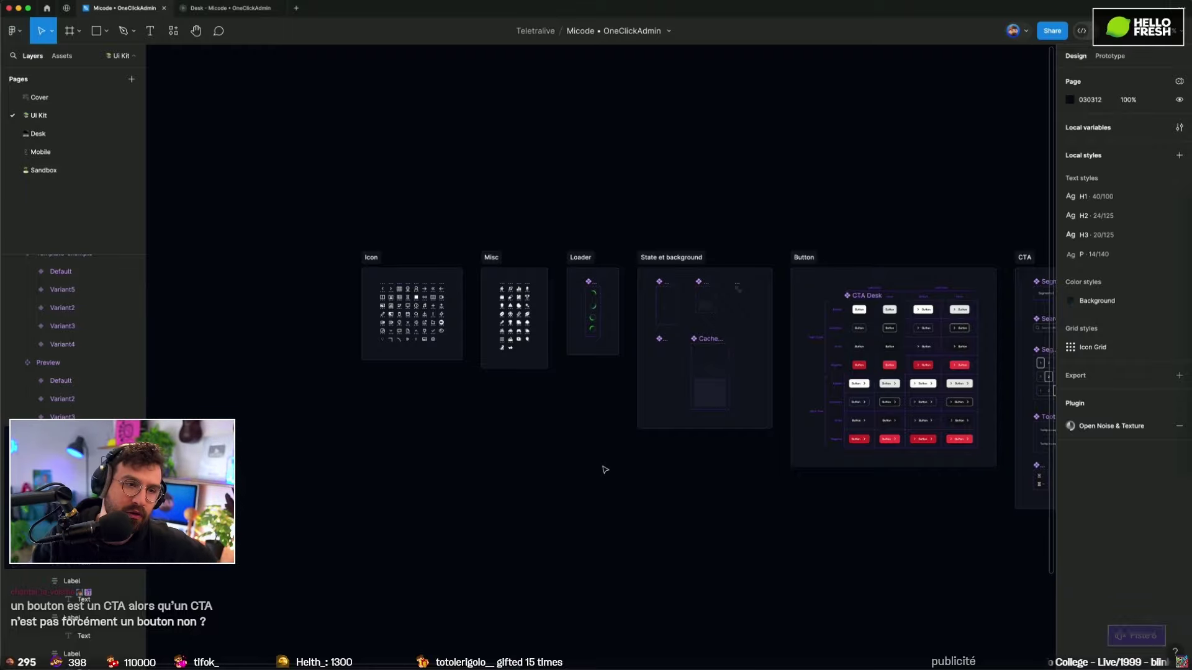
scroll(897, 241, right, 5)
ctrl+scroll(712, 237, up, 2)
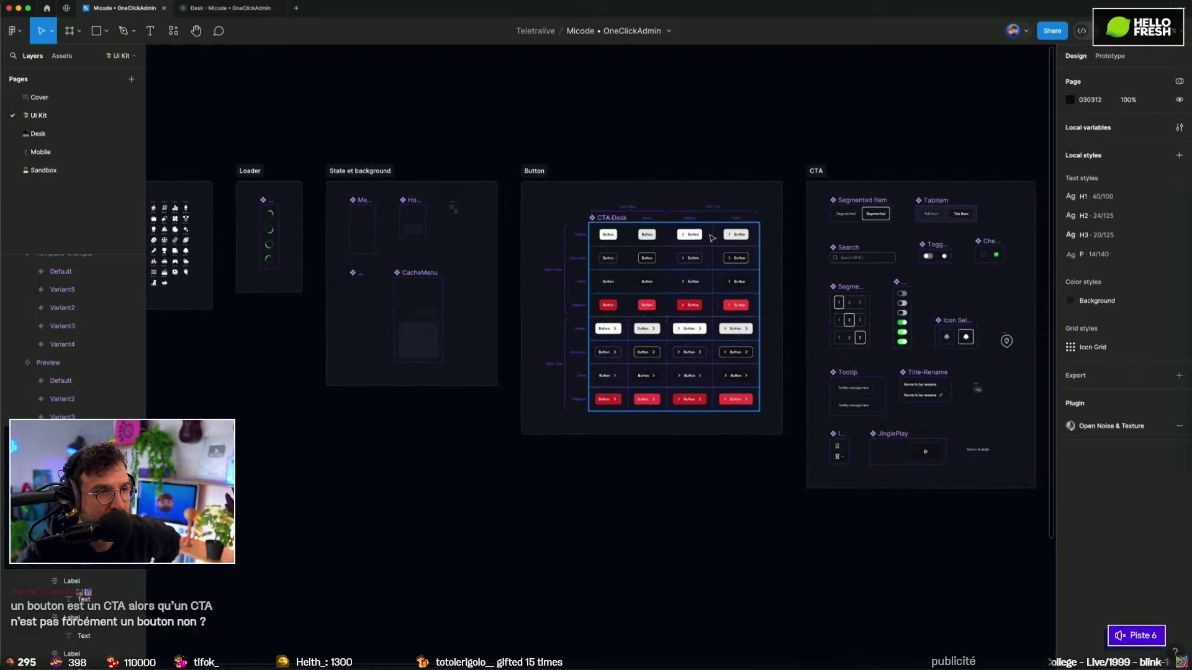
scroll(712, 238, right, 3)
scroll(669, 496, right, 2)
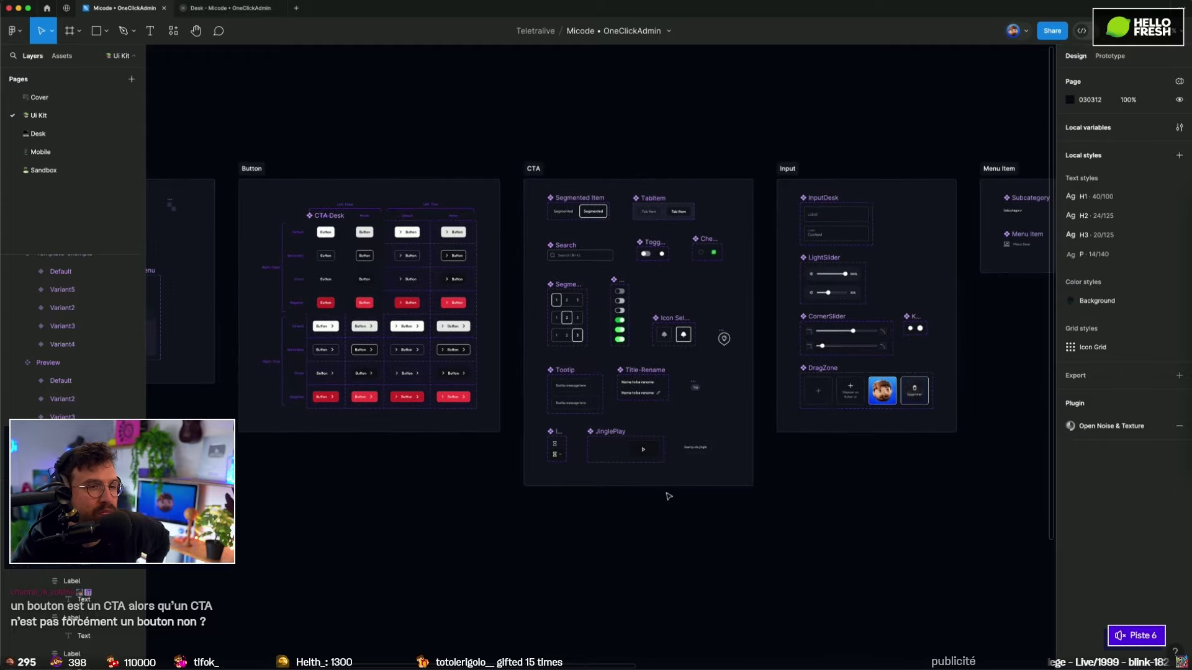
ctrl+scroll(636, 597, down, 3)
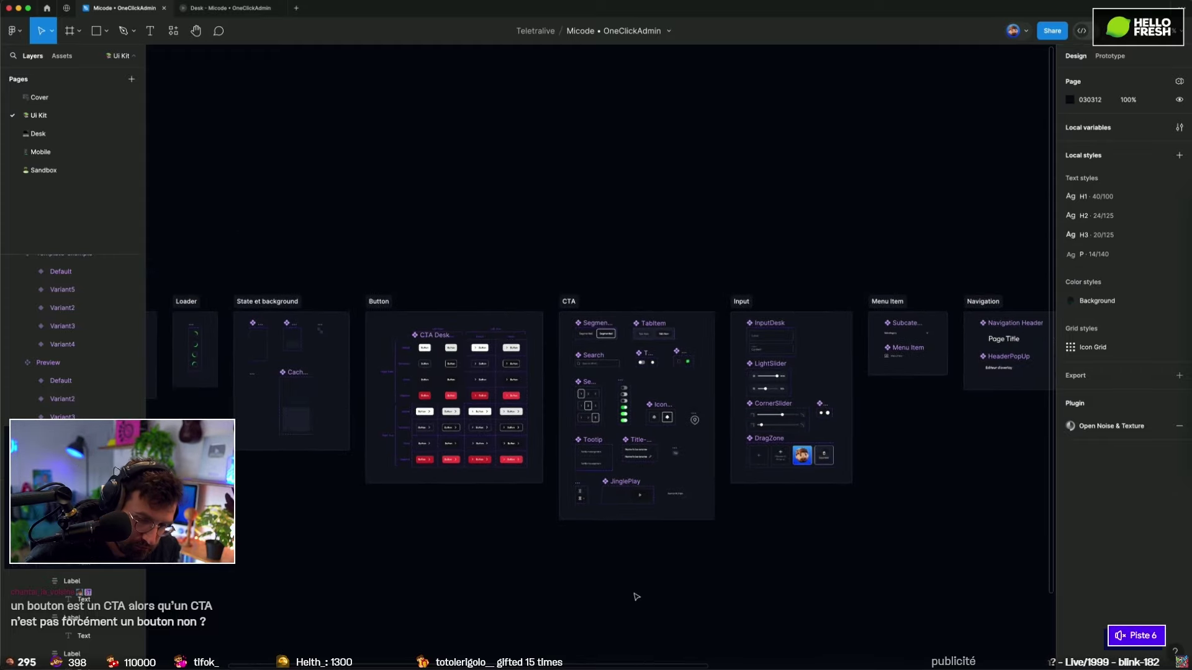
click(676, 574)
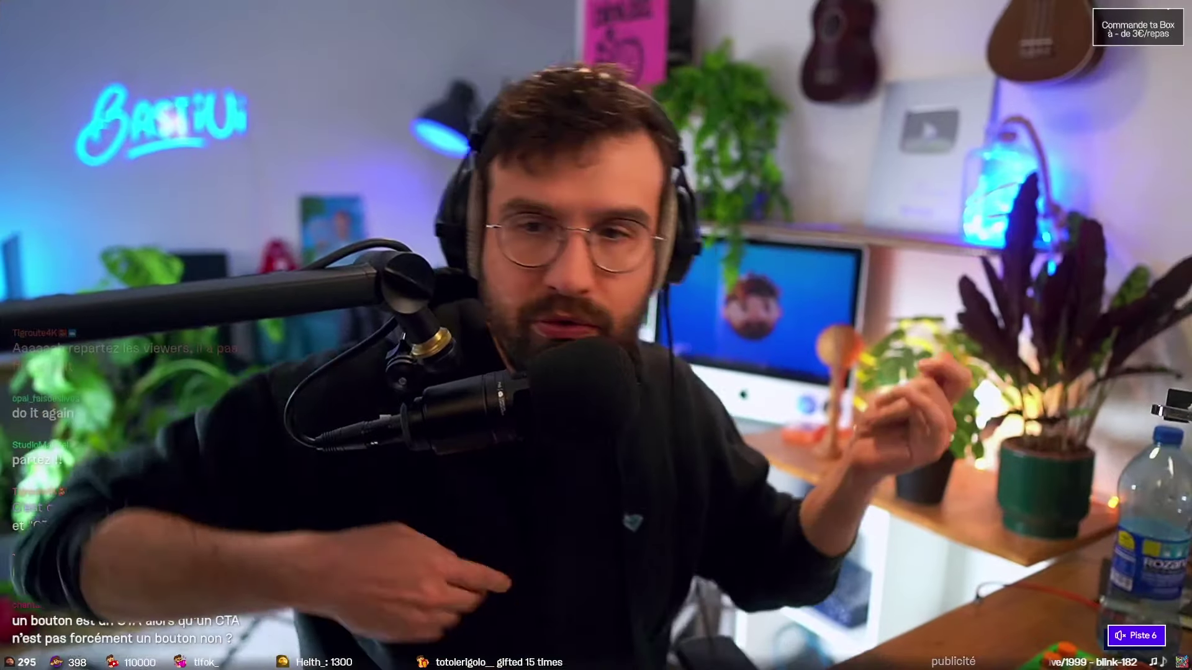